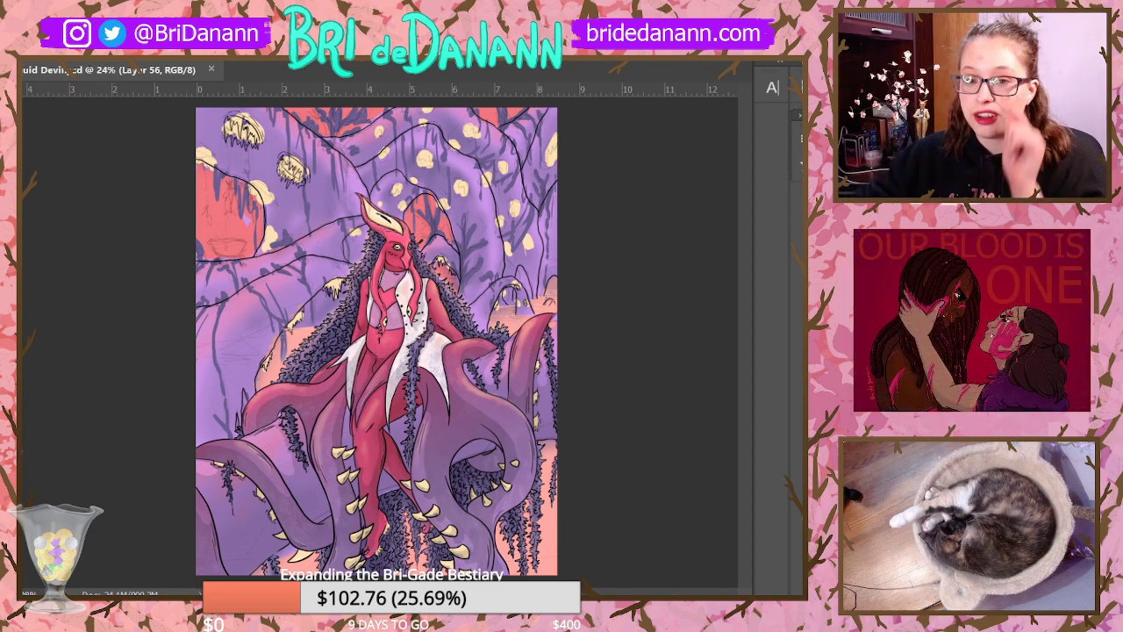
# Step: Examine the illustration as a whole and up close, covering the horned figure, tentacles and cream growths in the purple background
pyautogui.scroll(1, 439, 172)
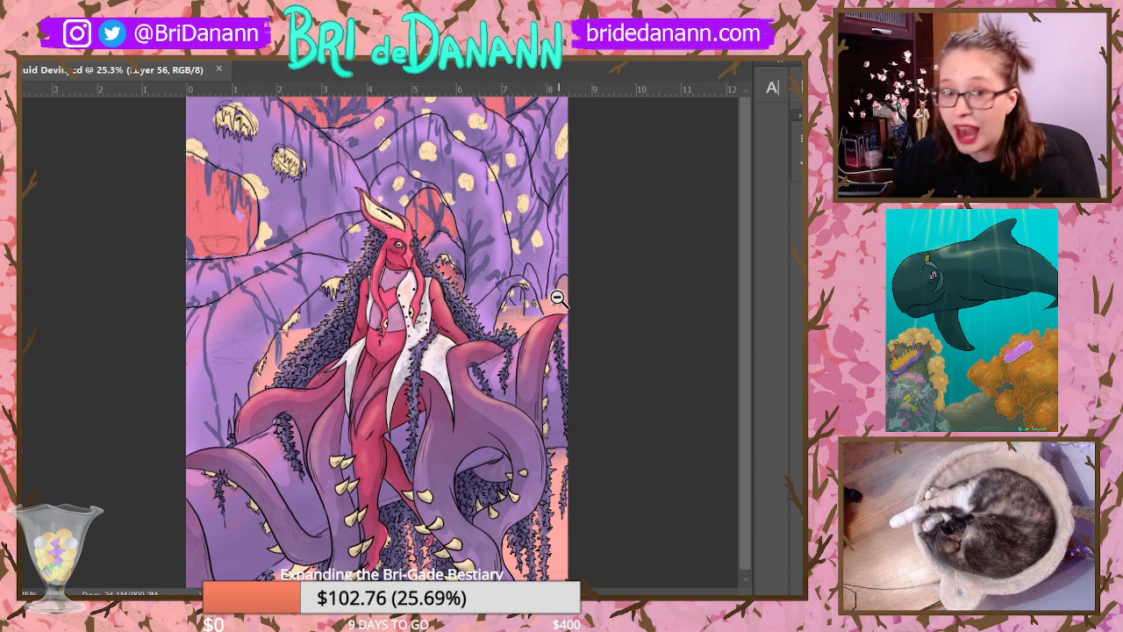
pyautogui.scroll(2, 593, 172)
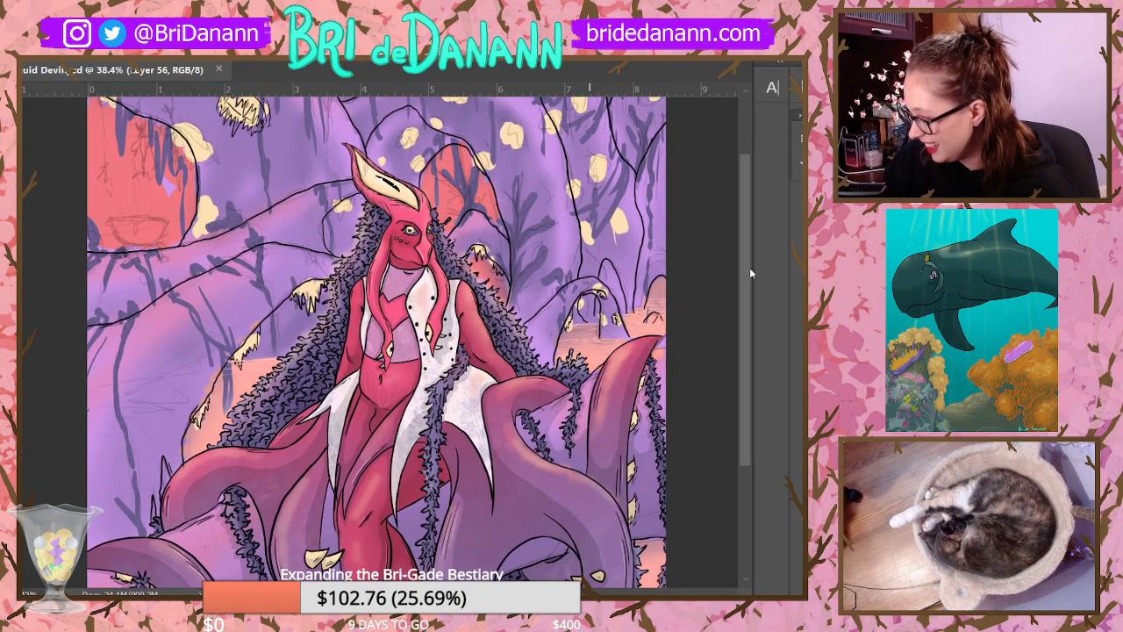
pyautogui.scroll(2, 749, 268)
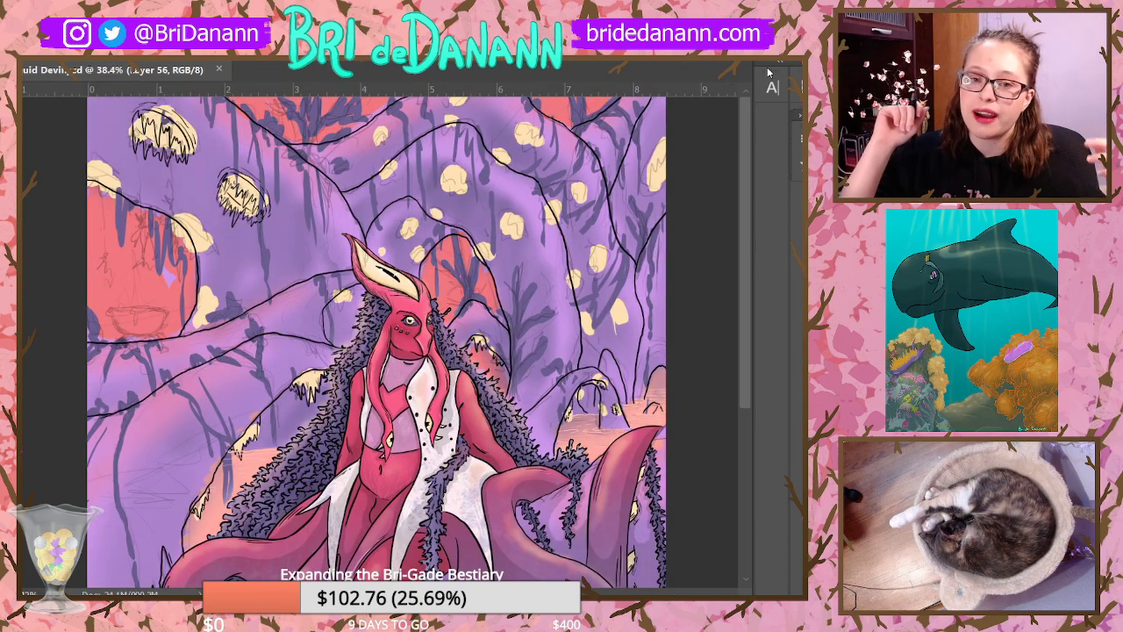
pyautogui.scroll(-3, 517, 351)
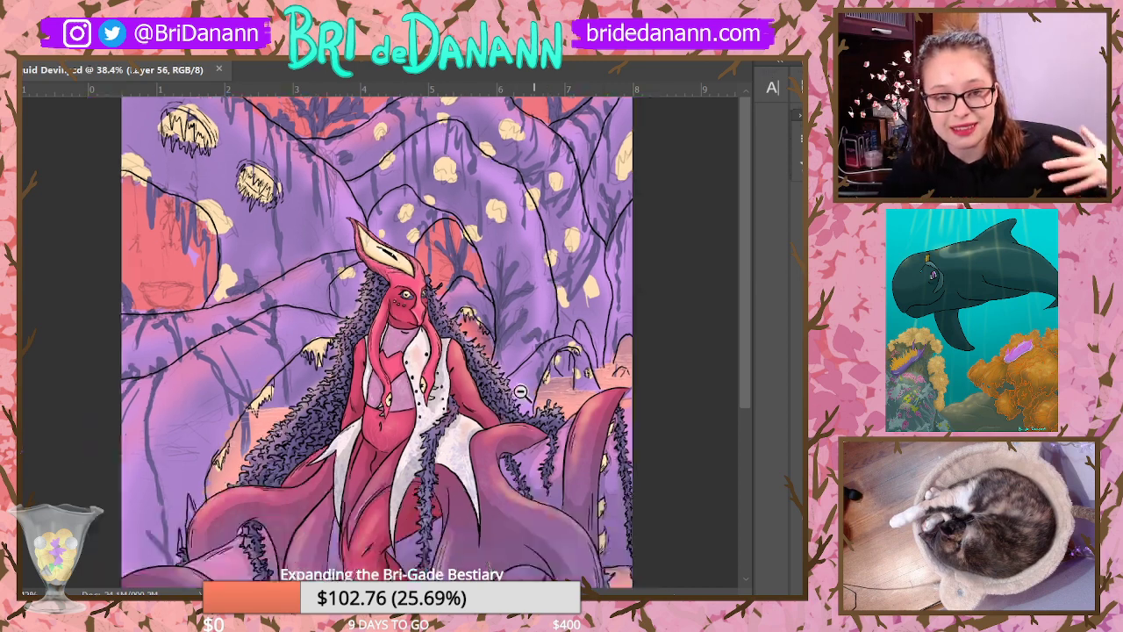
pyautogui.scroll(2, 511, 359)
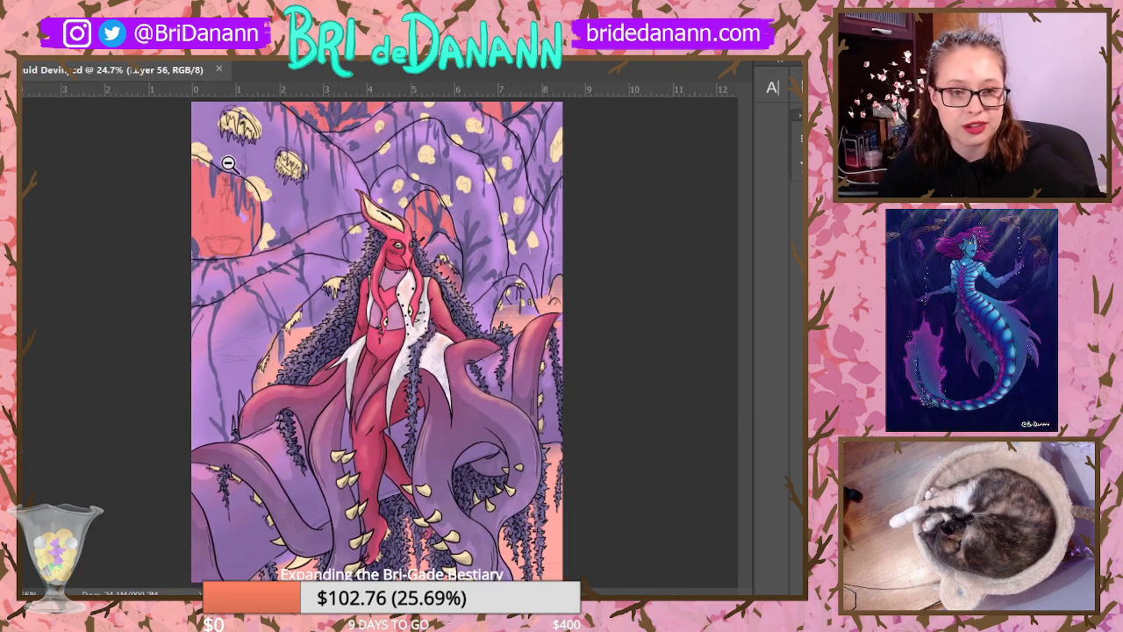
pyautogui.scroll(1, 279, 170)
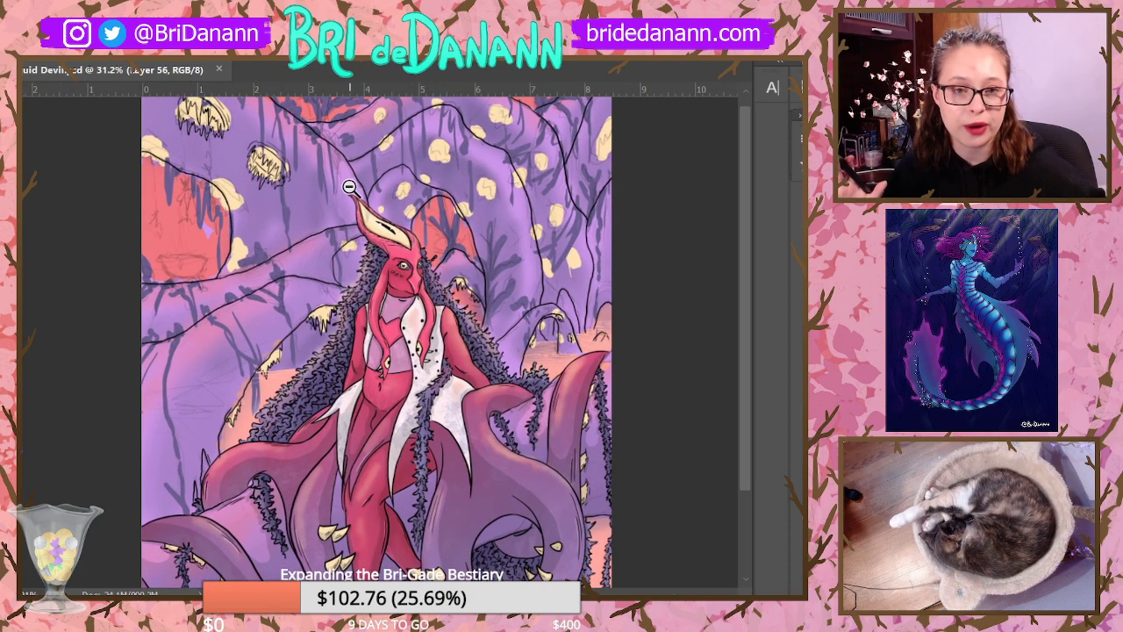
pyautogui.scroll(2, 562, 351)
pyautogui.scroll(4, 577, 314)
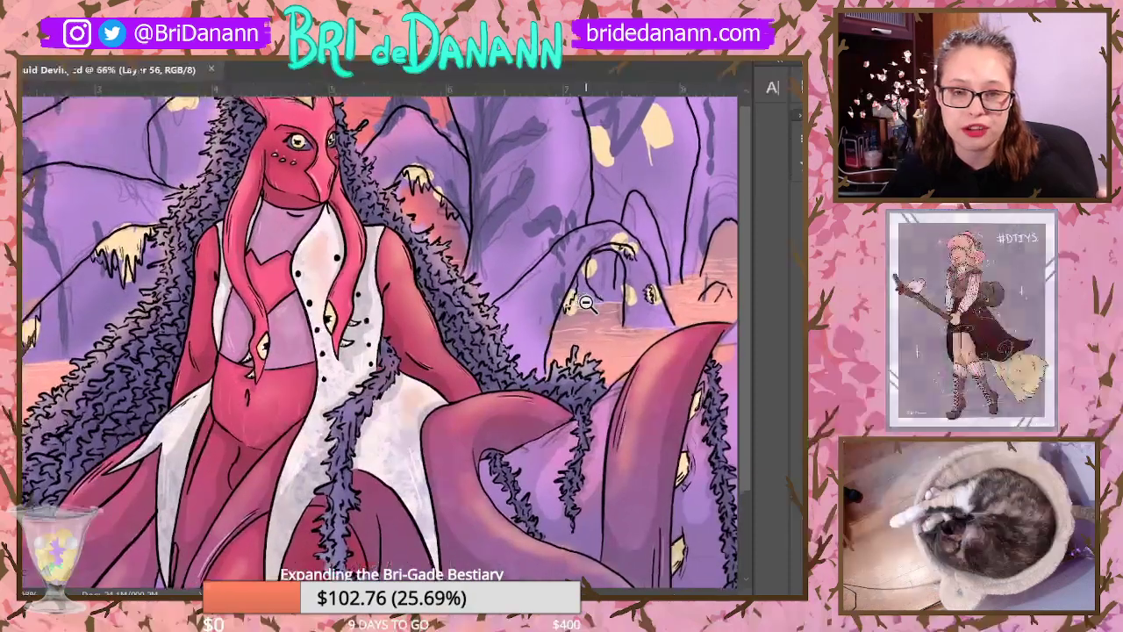
pyautogui.scroll(-7, 614, 298)
pyautogui.scroll(3, 544, 403)
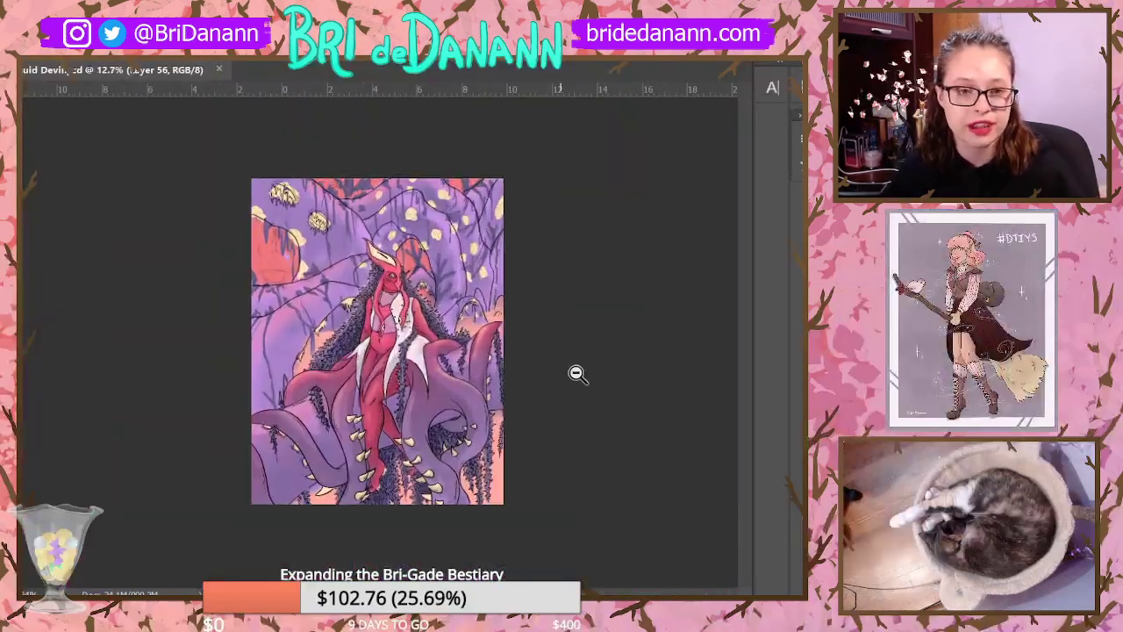
pyautogui.scroll(-1, 593, 342)
pyautogui.scroll(-2, 535, 430)
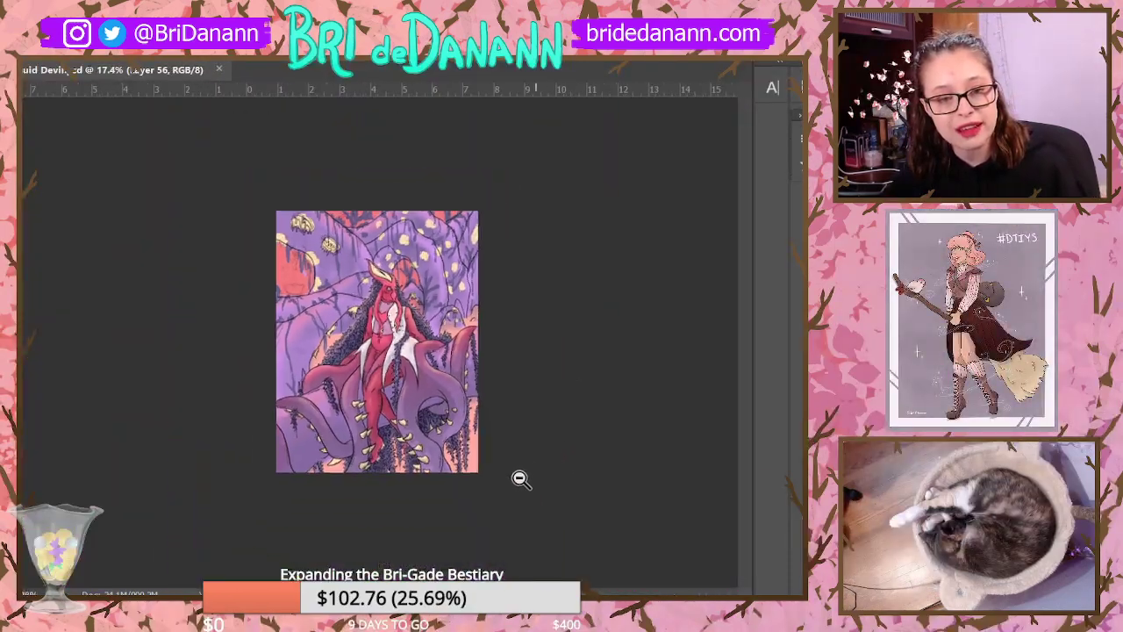
pyautogui.scroll(3, 526, 456)
pyautogui.scroll(-2, 523, 428)
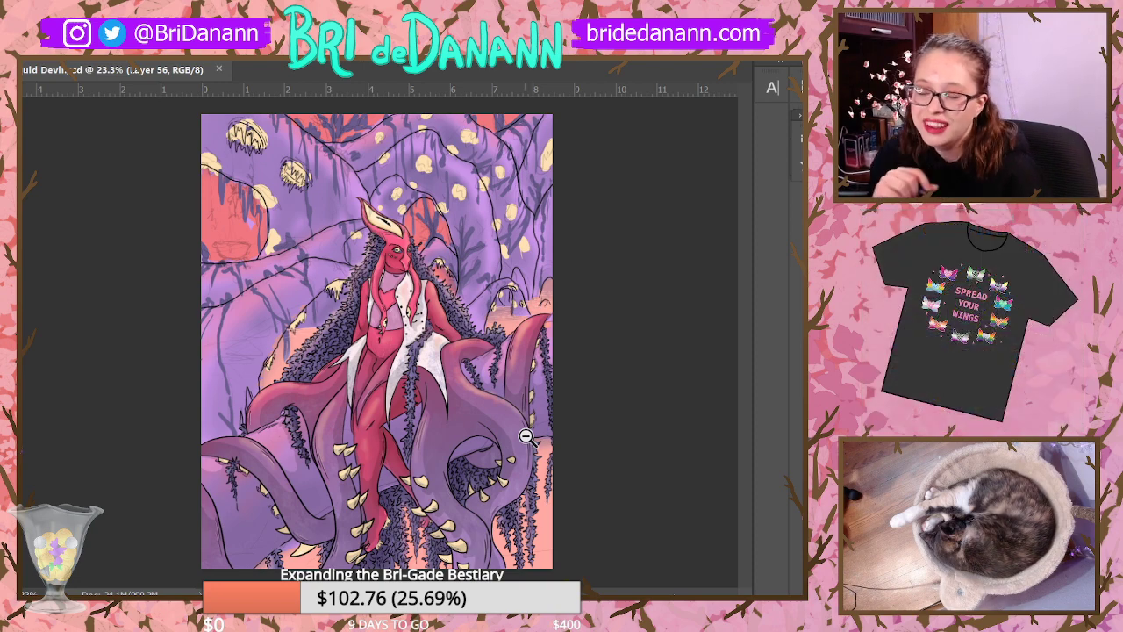
pyautogui.scroll(2, 512, 157)
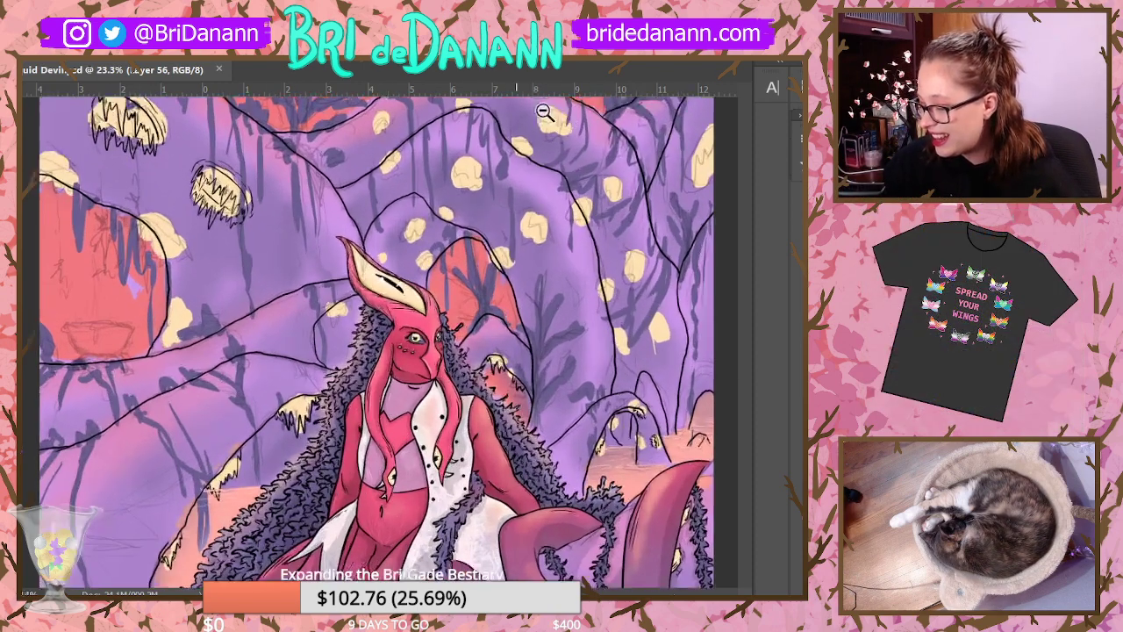
# Step: Choose the 10 px brush preset for inking the cream growths in the background
pyautogui.scroll(5, 183, 151)
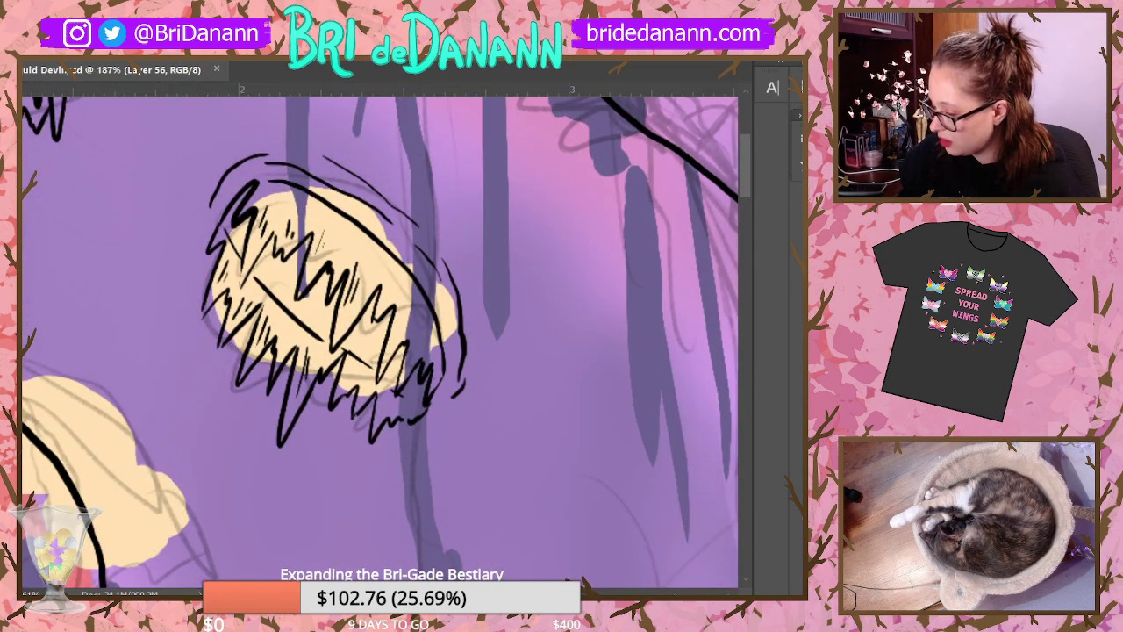
pyautogui.rightClick(40, 173)
pyautogui.click(143, 184)
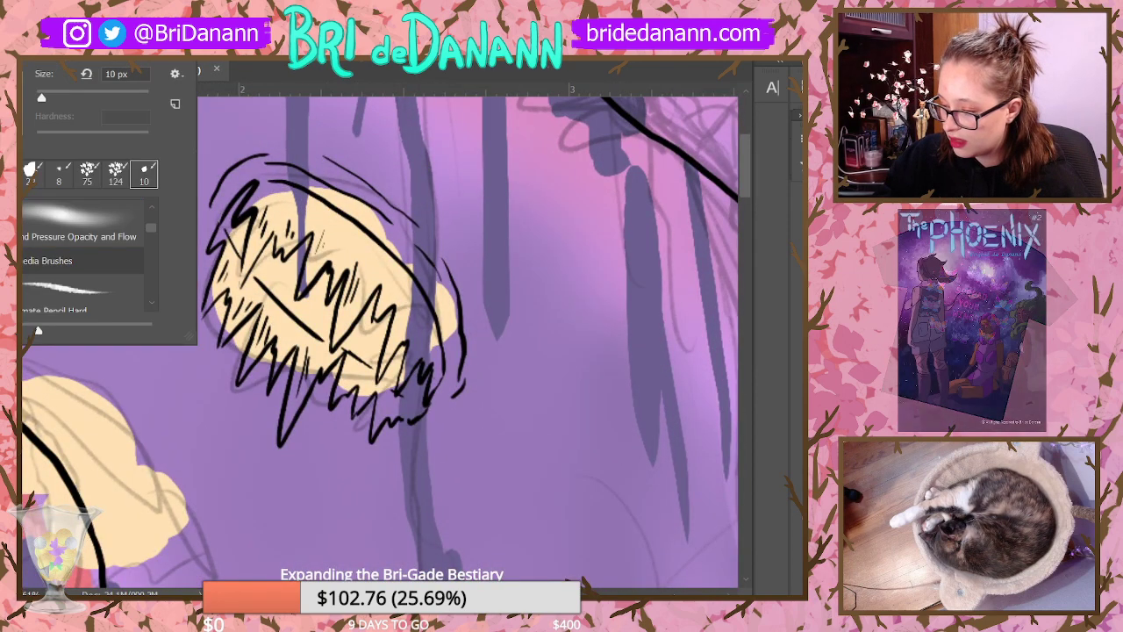
pyautogui.press('Return')
pyautogui.hscroll(-9, 379, 342)
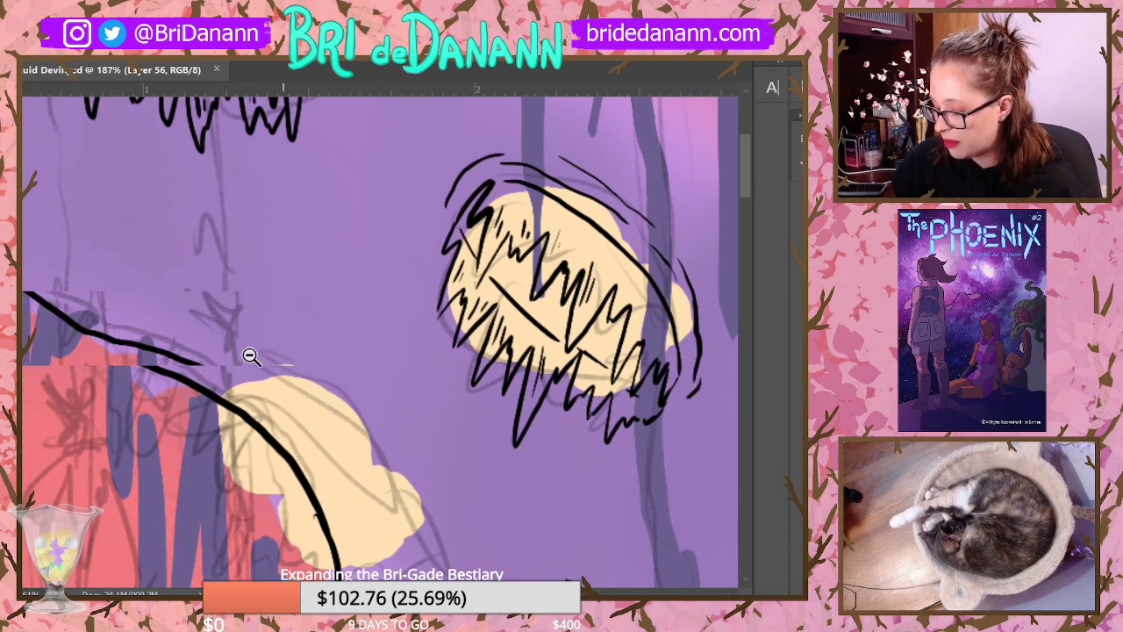
pyautogui.hotkey('ctrl', '0')
pyautogui.scroll(5, 460, 134)
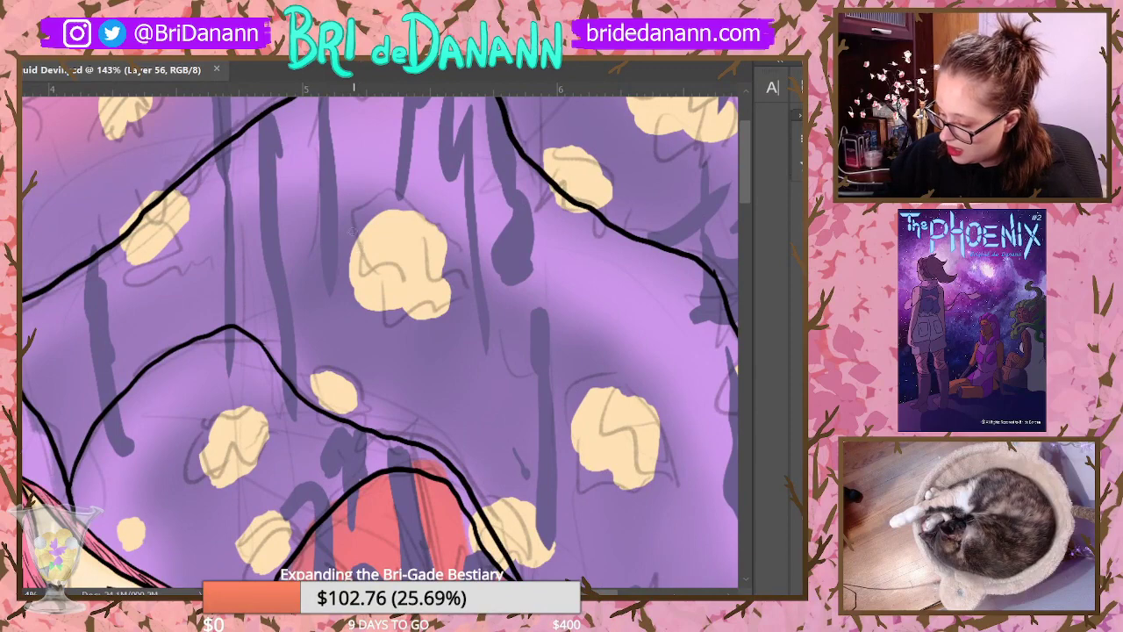
# Step: Ink the cream growth above the red arch with a curved cap line, two jagged fringes and short contour strokes around its ends
pyautogui.moveTo(354, 251)
pyautogui.mouseDown()
pyautogui.moveTo(377, 226)
pyautogui.moveTo(457, 286)
pyautogui.mouseUp()
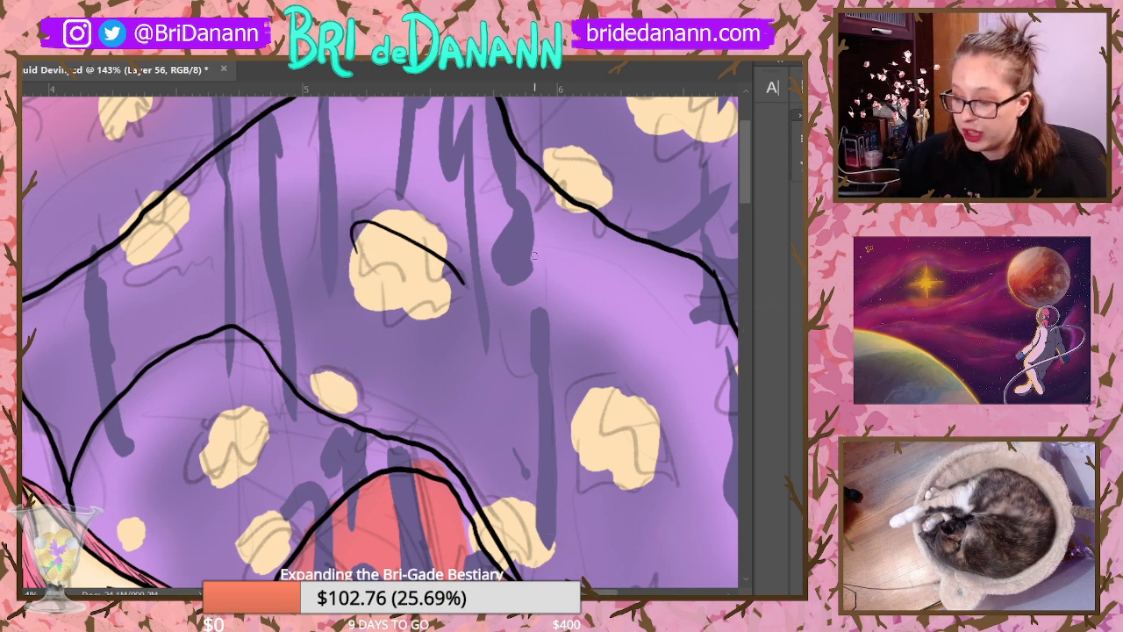
pyautogui.hscroll(-10, 535, 255)
pyautogui.hscroll(10, 379, 338)
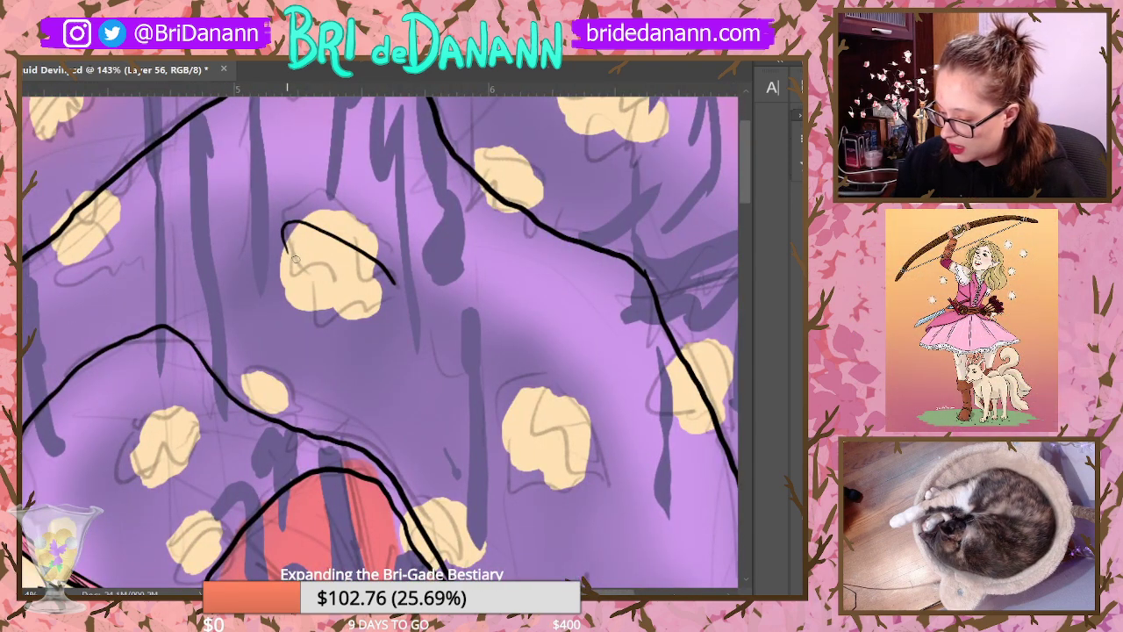
pyautogui.moveTo(294, 256)
pyautogui.mouseDown()
pyautogui.moveTo(377, 325)
pyautogui.moveTo(388, 313)
pyautogui.mouseUp()
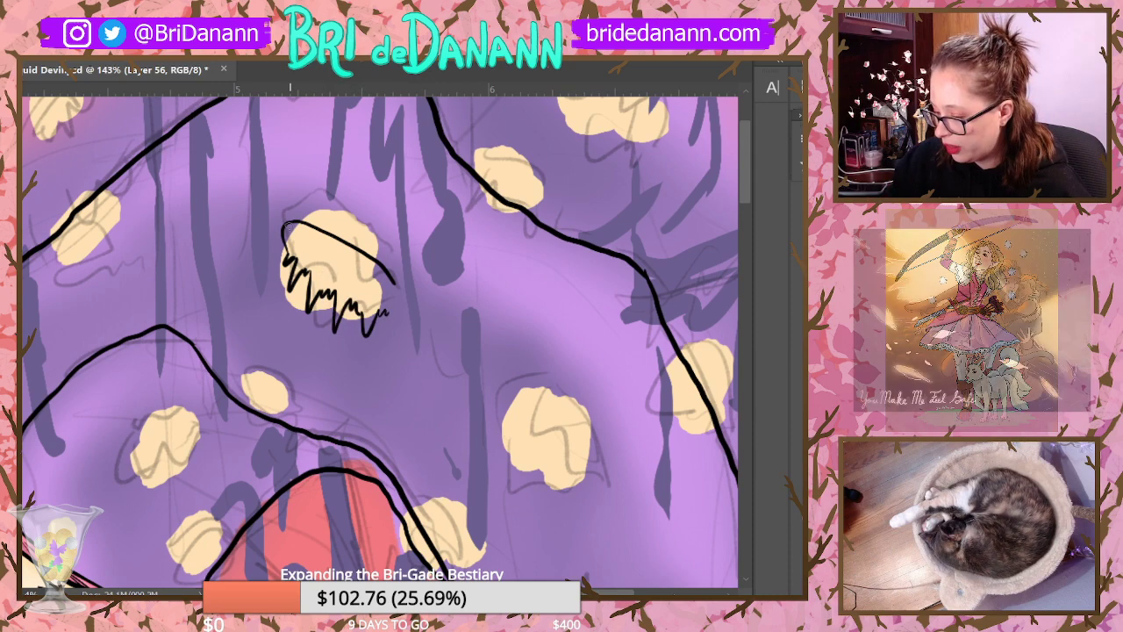
pyautogui.moveTo(286, 235)
pyautogui.mouseDown()
pyautogui.moveTo(311, 266)
pyautogui.moveTo(327, 250)
pyautogui.moveTo(326, 267)
pyautogui.moveTo(343, 270)
pyautogui.moveTo(349, 285)
pyautogui.moveTo(359, 263)
pyautogui.moveTo(396, 321)
pyautogui.mouseUp()
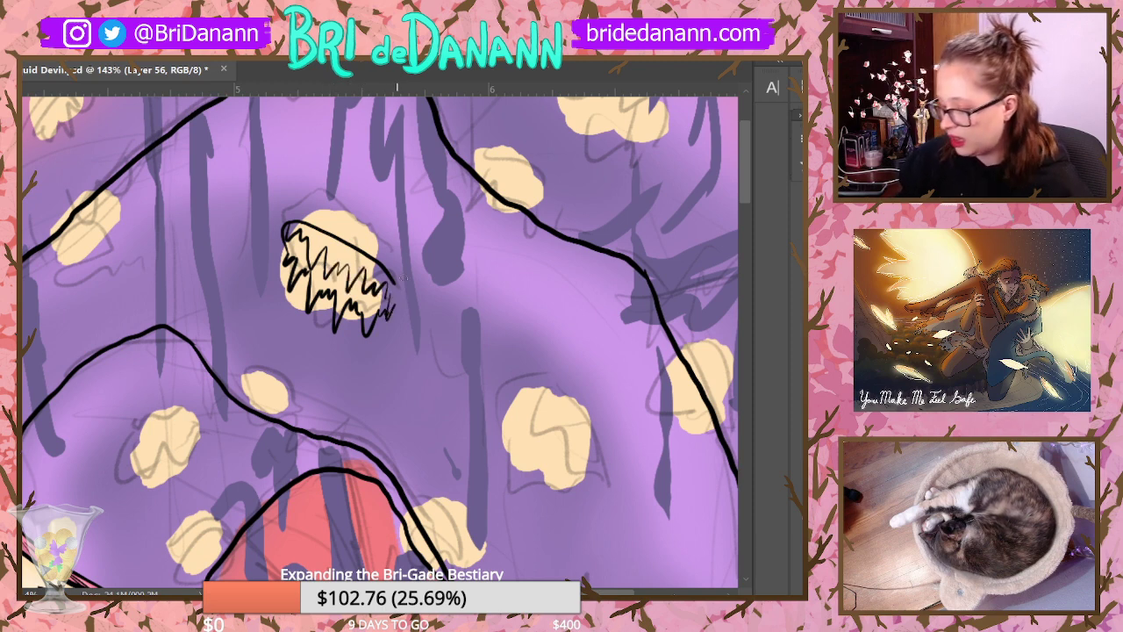
pyautogui.moveTo(397, 283); pyautogui.dragTo(393, 304)
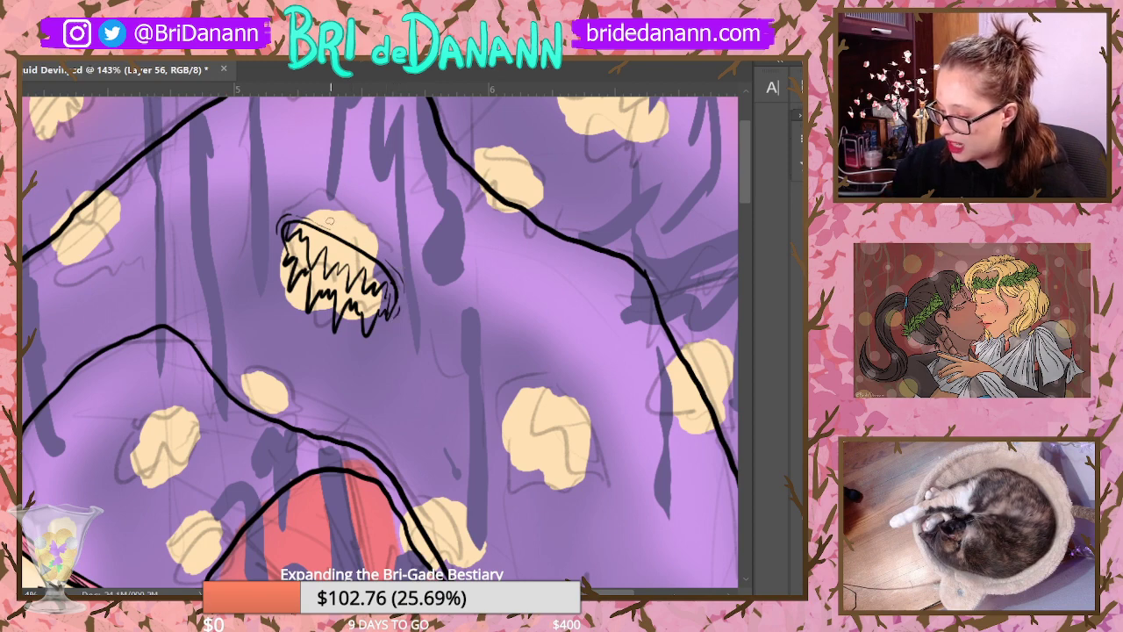
# Step: Refine the inked growth with a thin diagonal line between its jagged fringes, undoing stray strokes
pyautogui.moveTo(330, 221); pyautogui.dragTo(384, 250)
pyautogui.hotkey('ctrl', 'z')
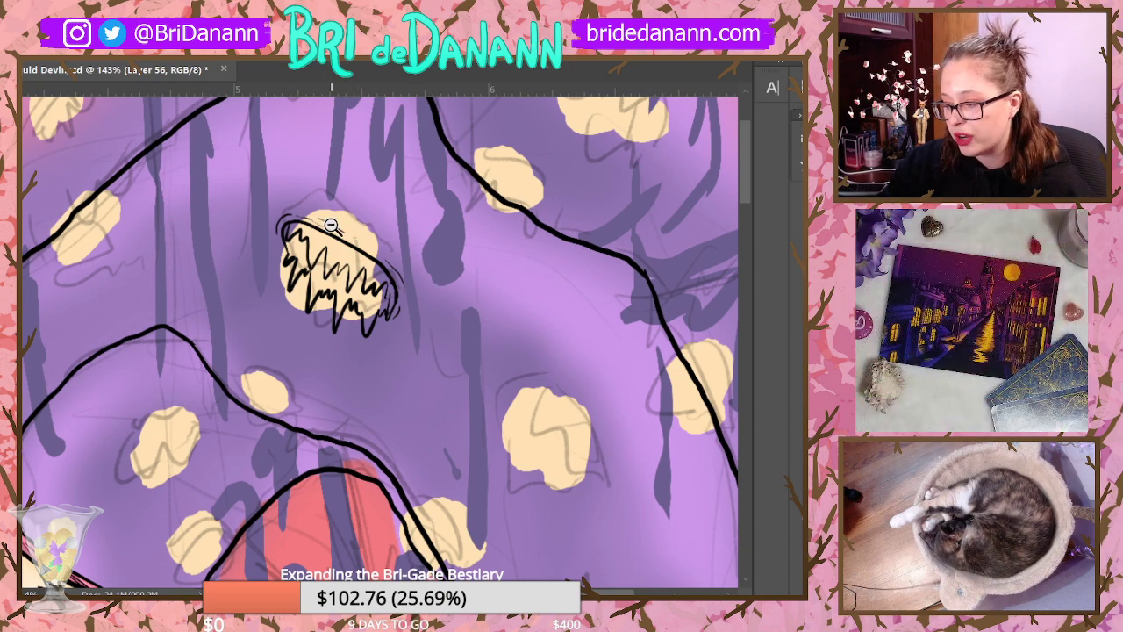
pyautogui.click(39, 14)
pyautogui.click(78, 63)
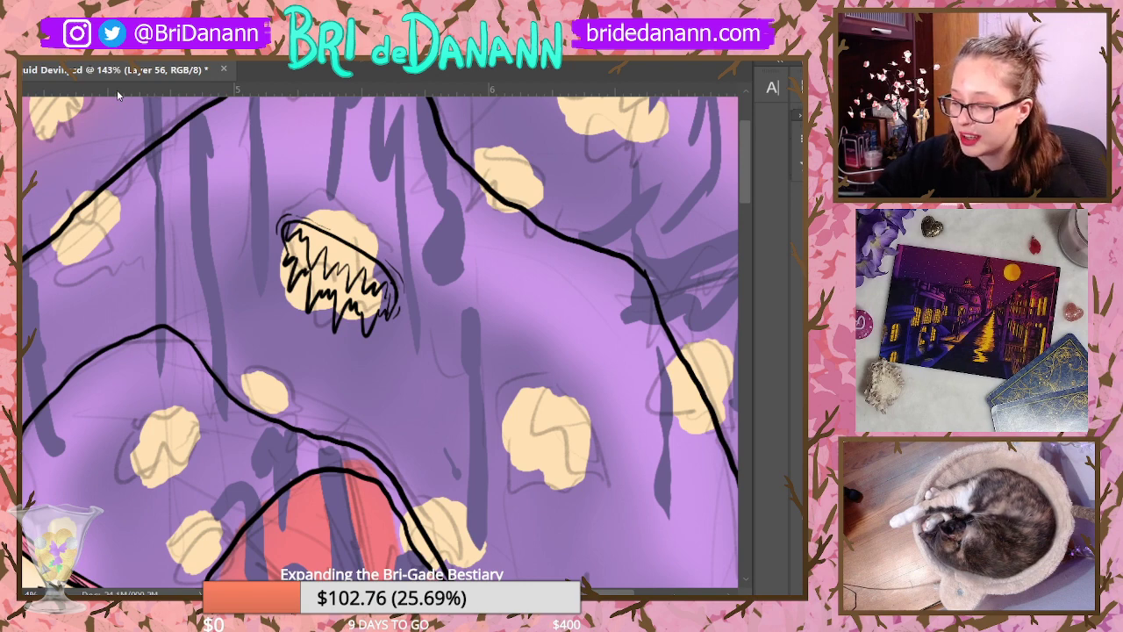
pyautogui.click(40, 13)
pyautogui.click(336, 141)
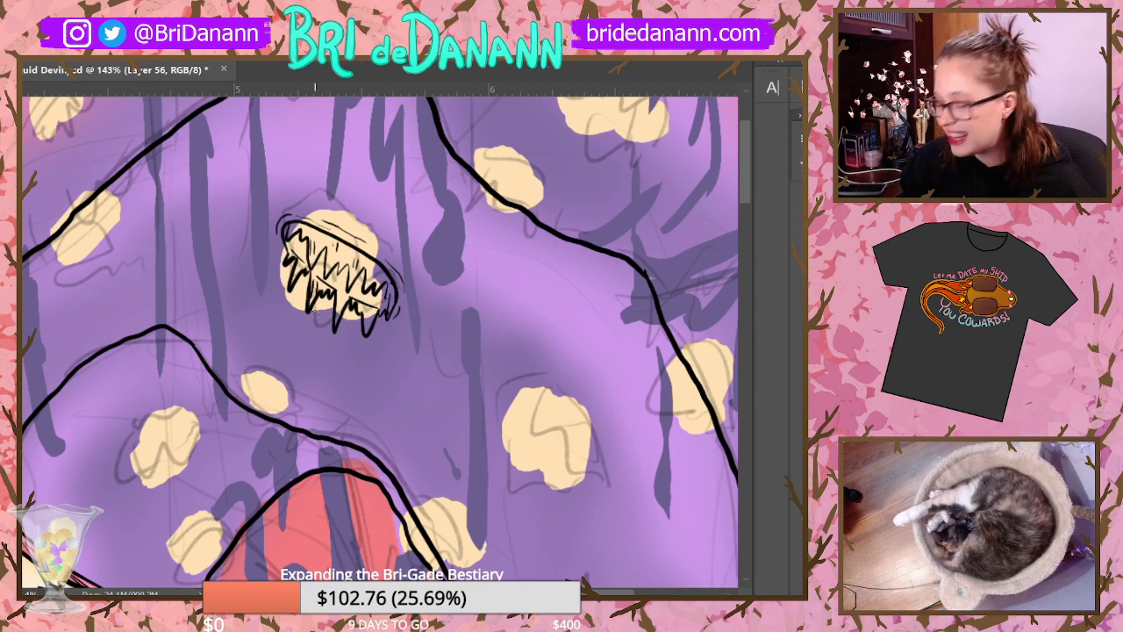
pyautogui.click(42, 13)
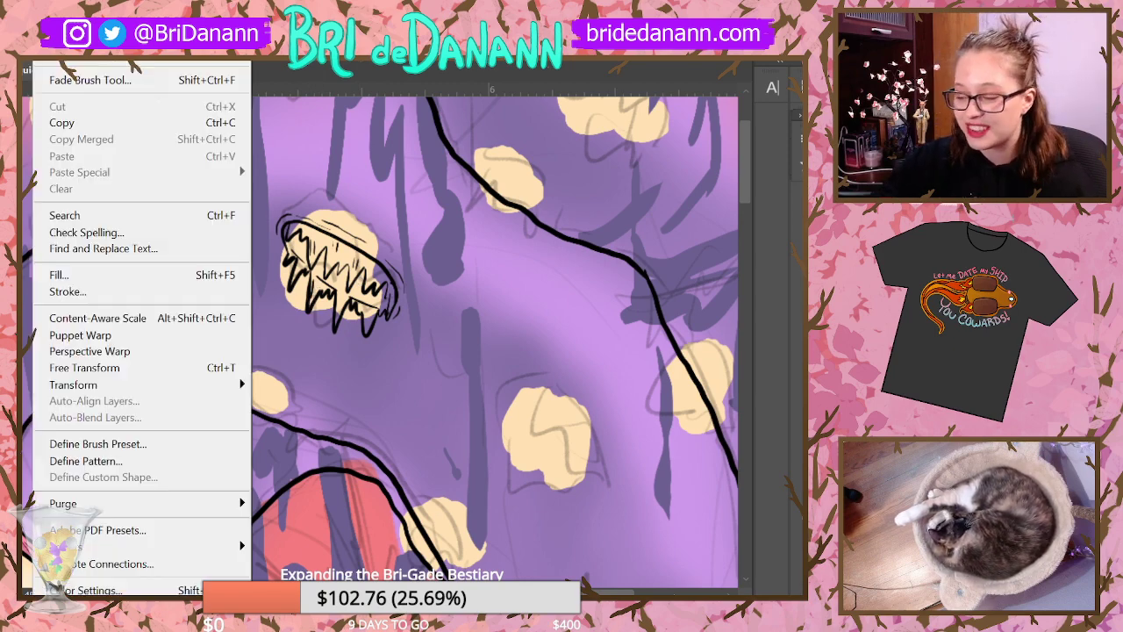
pyautogui.click(96, 54)
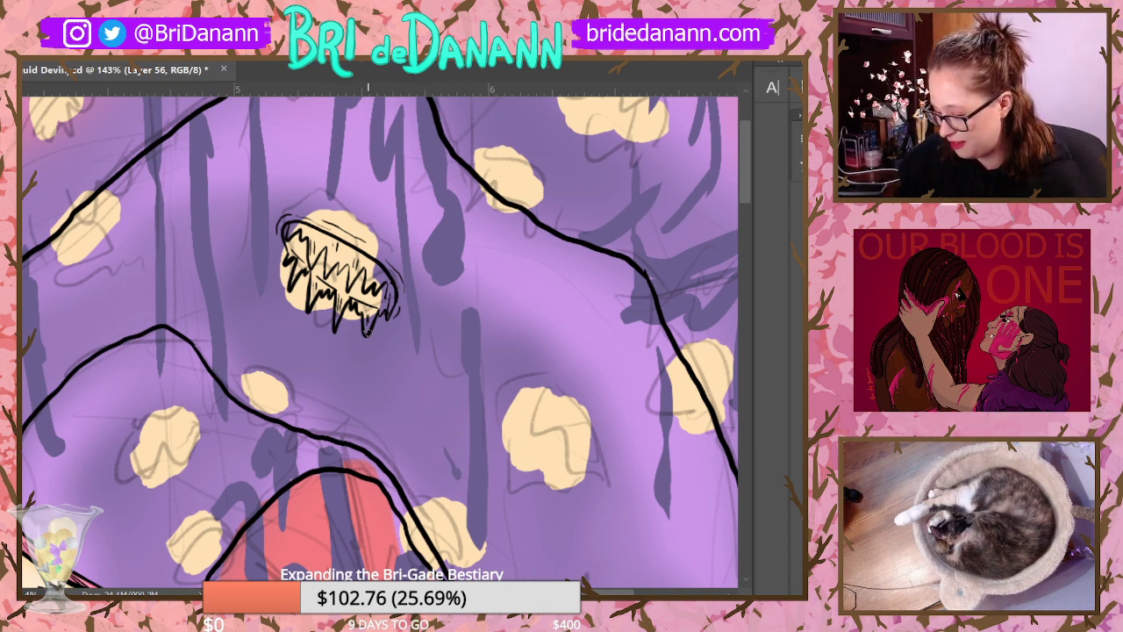
pyautogui.moveTo(728, 351)
pyautogui.mouseDown()
pyautogui.moveTo(628, 350)
pyautogui.moveTo(729, 350)
pyautogui.moveTo(628, 576)
pyautogui.mouseUp()
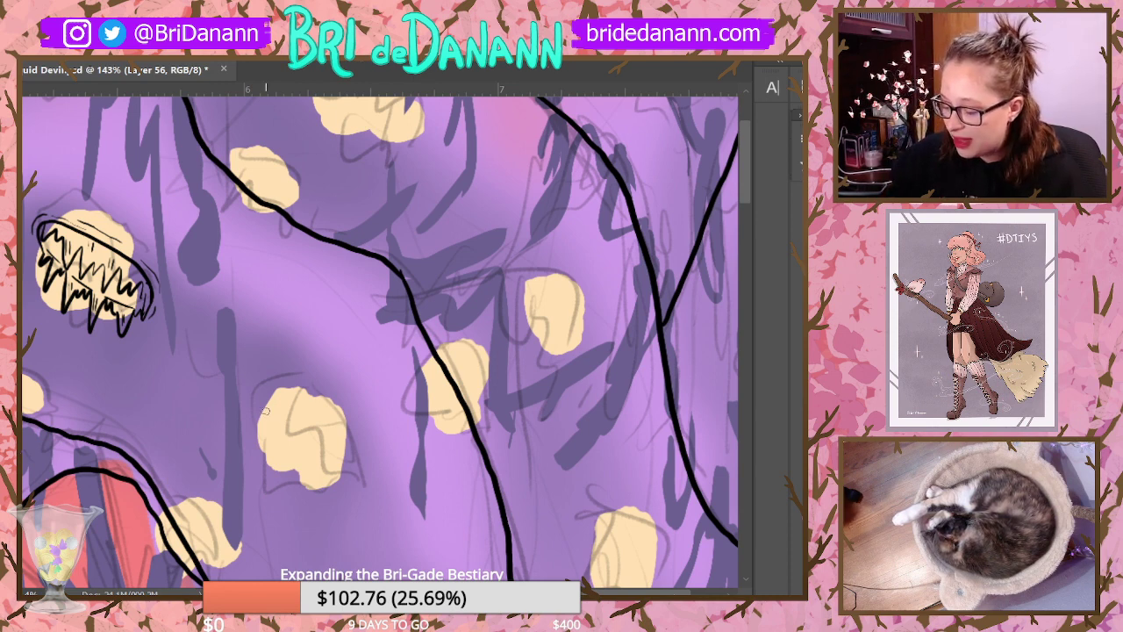
pyautogui.moveTo(261, 420)
pyautogui.mouseDown()
pyautogui.moveTo(312, 420)
pyautogui.moveTo(339, 478)
pyautogui.mouseUp()
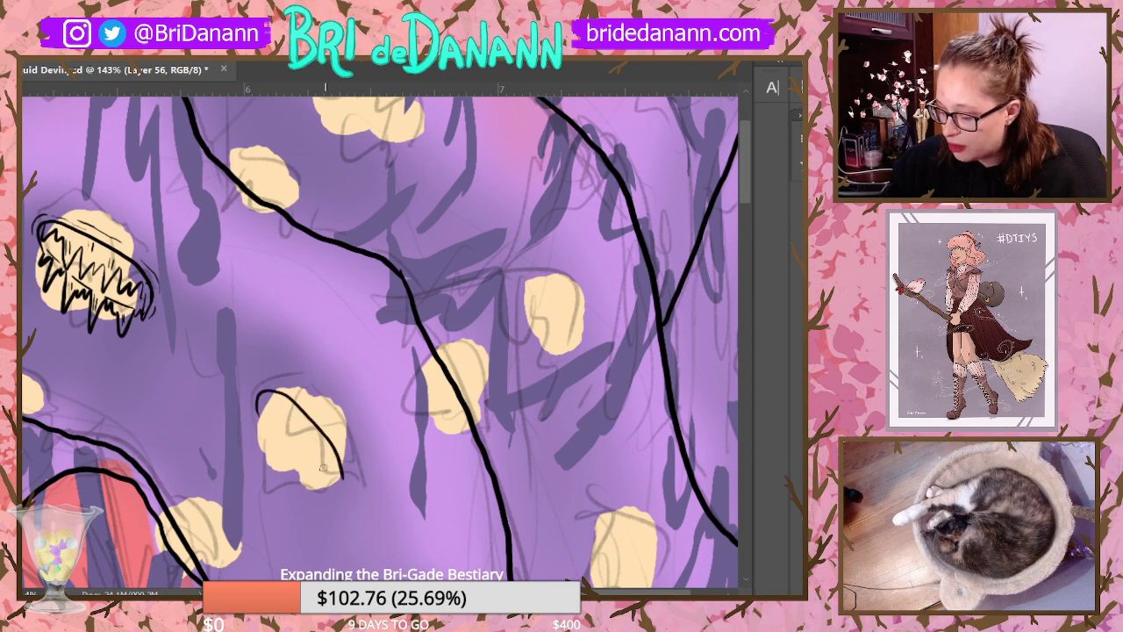
pyautogui.hotkey('ctrl', 'z')
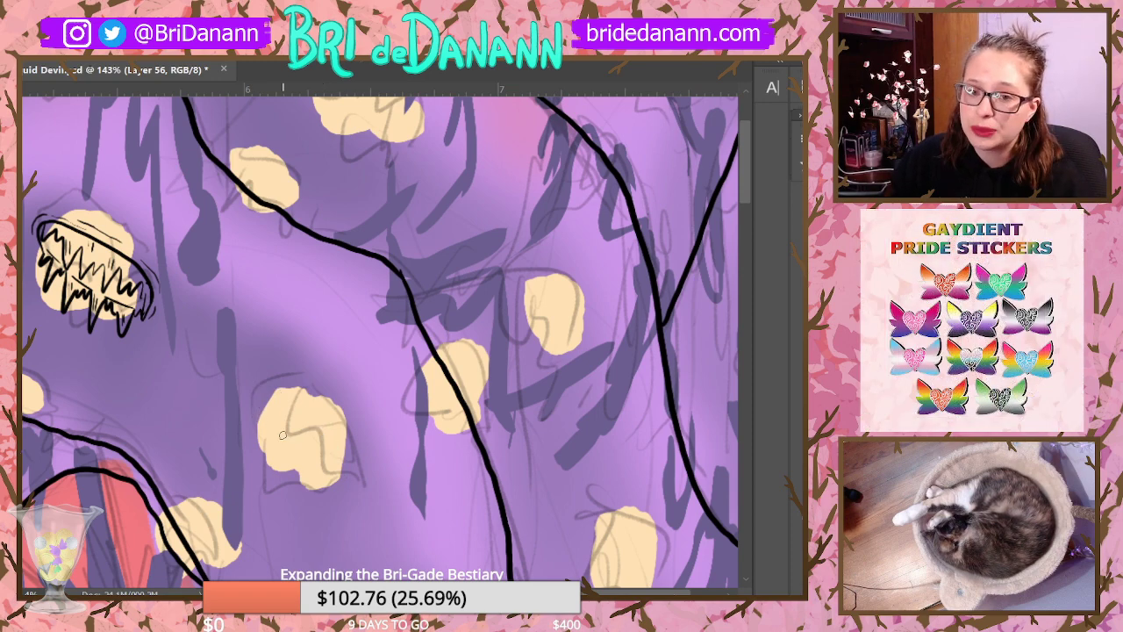
pyautogui.moveTo(258, 405); pyautogui.dragTo(336, 485)
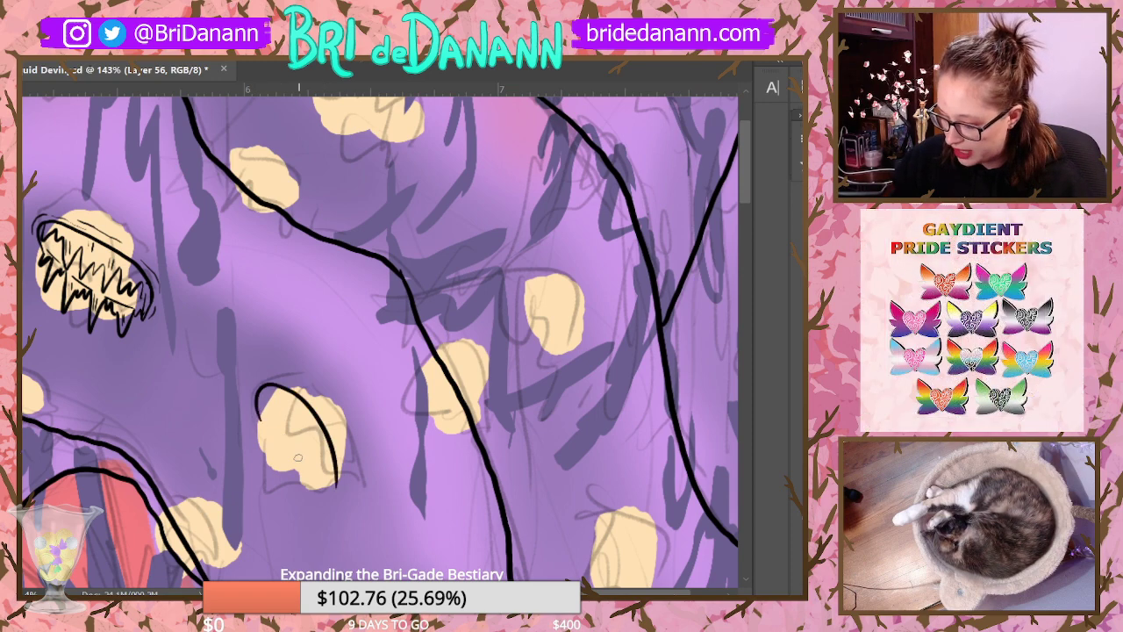
pyautogui.hotkey('ctrl', 'z')
pyautogui.moveTo(257, 405); pyautogui.dragTo(337, 484)
pyautogui.hotkey('ctrl', 'z')
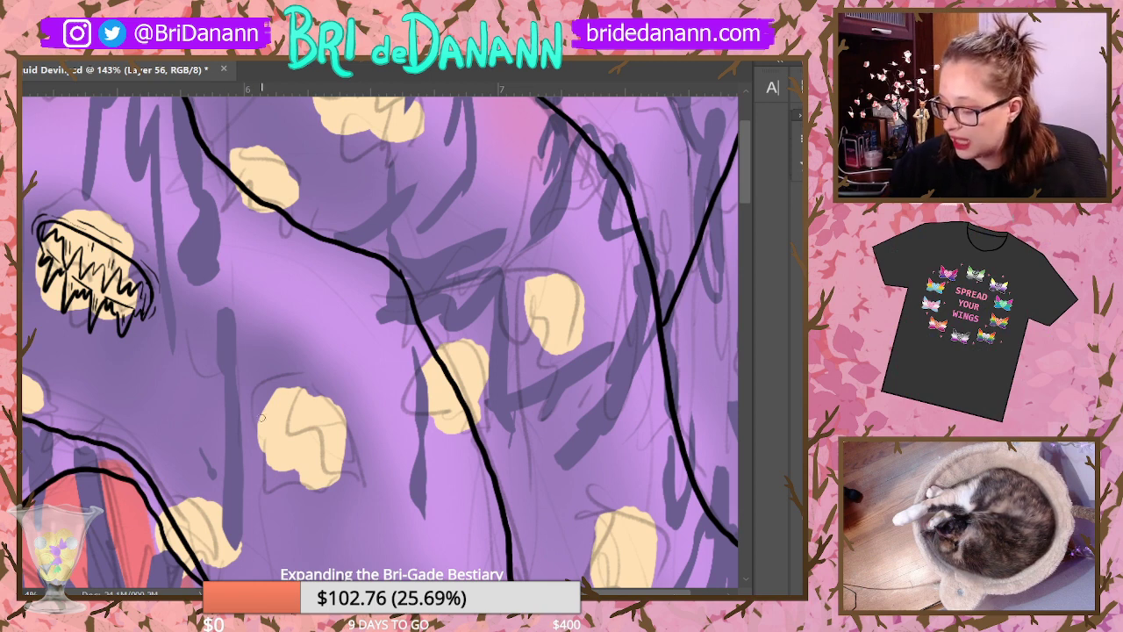
pyautogui.moveTo(257, 412)
pyautogui.mouseDown()
pyautogui.moveTo(301, 398)
pyautogui.moveTo(337, 484)
pyautogui.mouseUp()
pyautogui.hotkey('ctrl', 'z')
pyautogui.moveTo(259, 422)
pyautogui.mouseDown()
pyautogui.moveTo(263, 387)
pyautogui.moveTo(351, 483)
pyautogui.mouseUp()
pyautogui.hotkey('ctrl', 'z')
# Step: Ink the cream growth to the upper right of the red arch with a curved cap line and two jagged fringes
pyautogui.moveTo(254, 412); pyautogui.dragTo(350, 469)
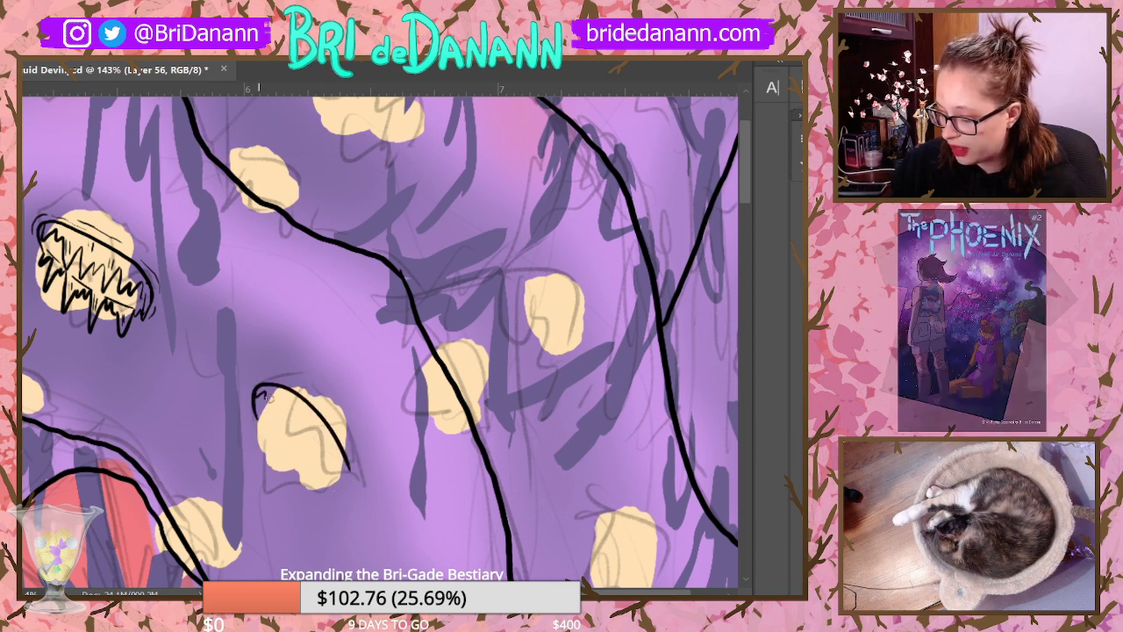
pyautogui.moveTo(265, 396)
pyautogui.mouseDown()
pyautogui.moveTo(280, 449)
pyautogui.moveTo(305, 436)
pyautogui.moveTo(306, 462)
pyautogui.moveTo(327, 465)
pyautogui.moveTo(303, 442)
pyautogui.moveTo(301, 453)
pyautogui.moveTo(311, 446)
pyautogui.moveTo(324, 460)
pyautogui.moveTo(317, 479)
pyautogui.moveTo(345, 489)
pyautogui.mouseUp()
pyautogui.hotkey('ctrl', 'z')
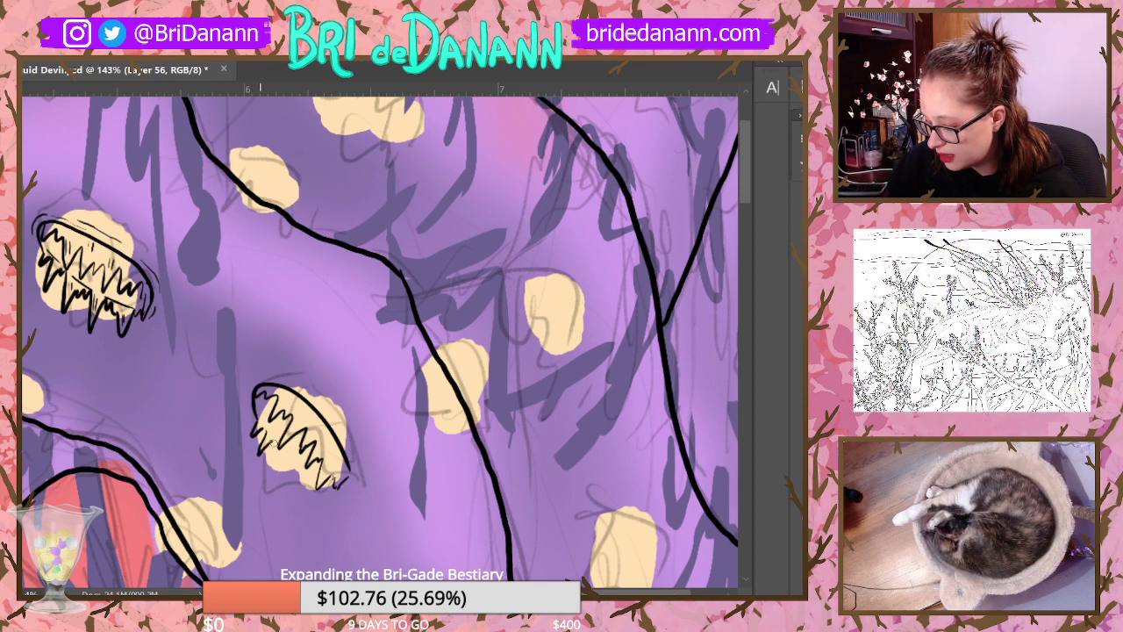
pyautogui.moveTo(261, 430)
pyautogui.mouseDown()
pyautogui.moveTo(251, 449)
pyautogui.moveTo(270, 444)
pyautogui.mouseUp()
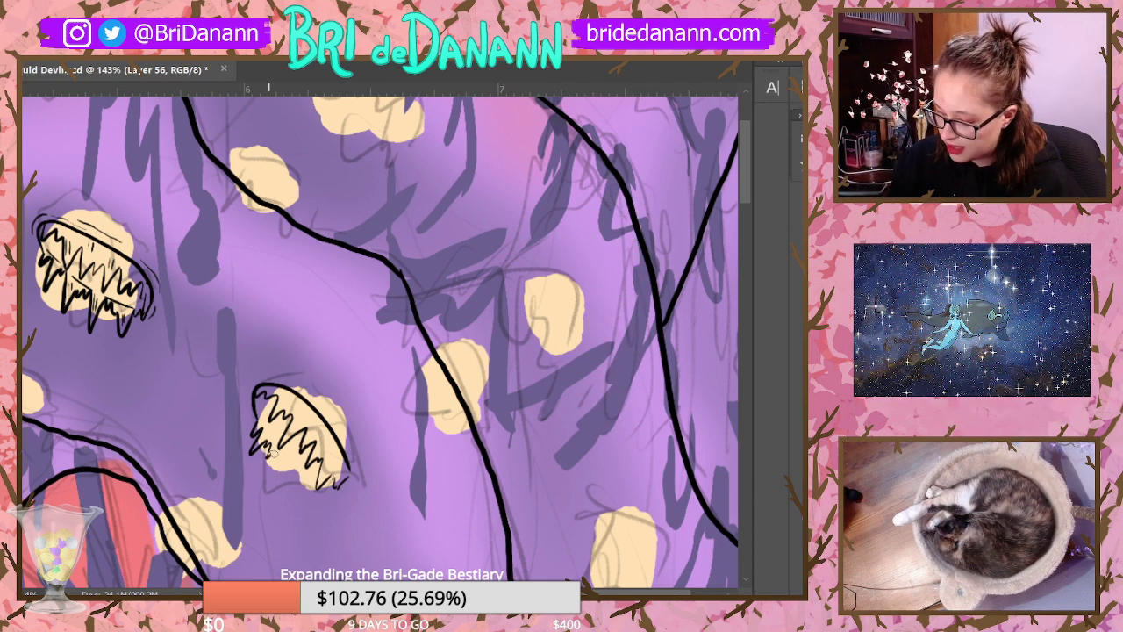
pyautogui.moveTo(270, 478)
pyautogui.mouseDown()
pyautogui.moveTo(305, 467)
pyautogui.moveTo(311, 514)
pyautogui.moveTo(348, 483)
pyautogui.mouseUp()
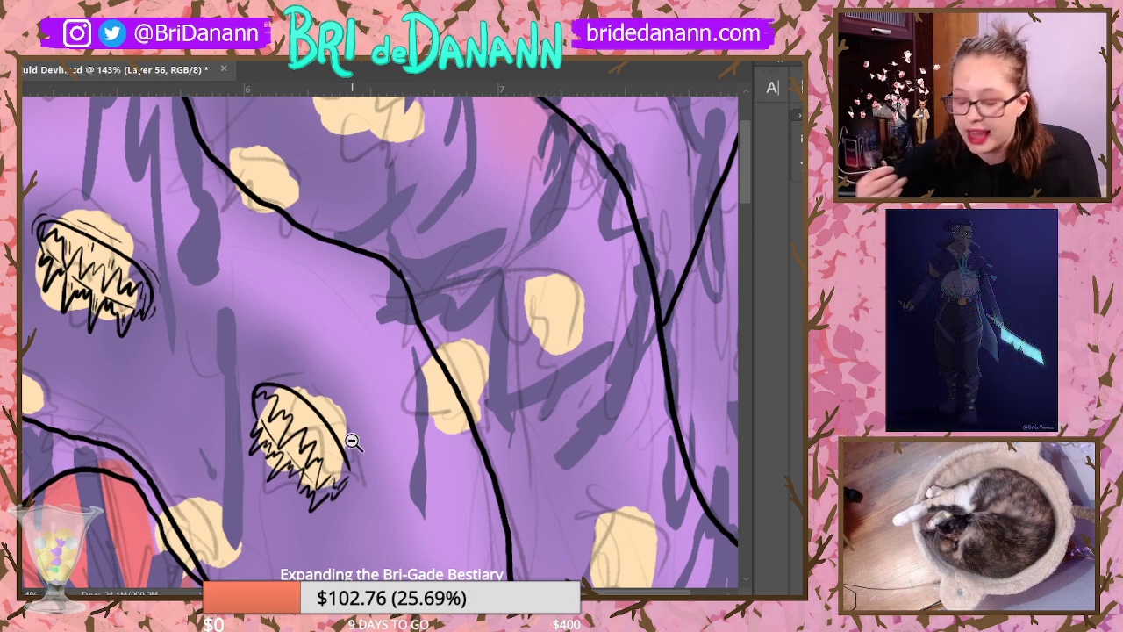
# Step: Add thin outer contour lines along the cap of that growth and short hatching strokes inside it
pyautogui.rightClick(287, 480)
pyautogui.moveTo(262, 458); pyautogui.dragTo(436, 487)
pyautogui.moveTo(370, 531); pyautogui.dragTo(376, 483)
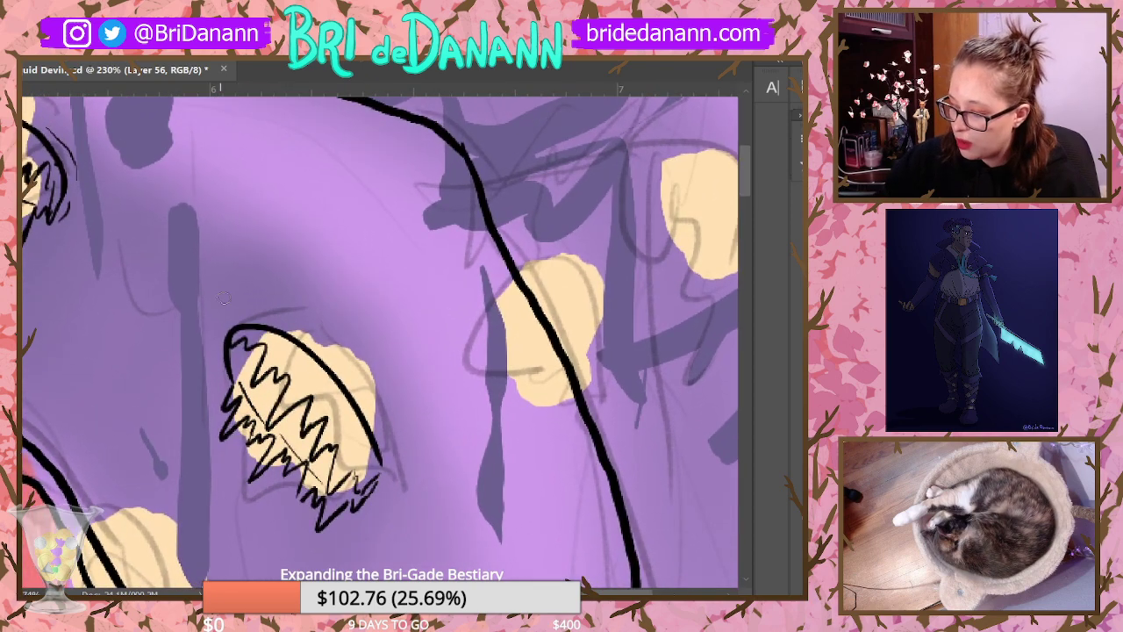
pyautogui.moveTo(263, 314); pyautogui.dragTo(303, 326)
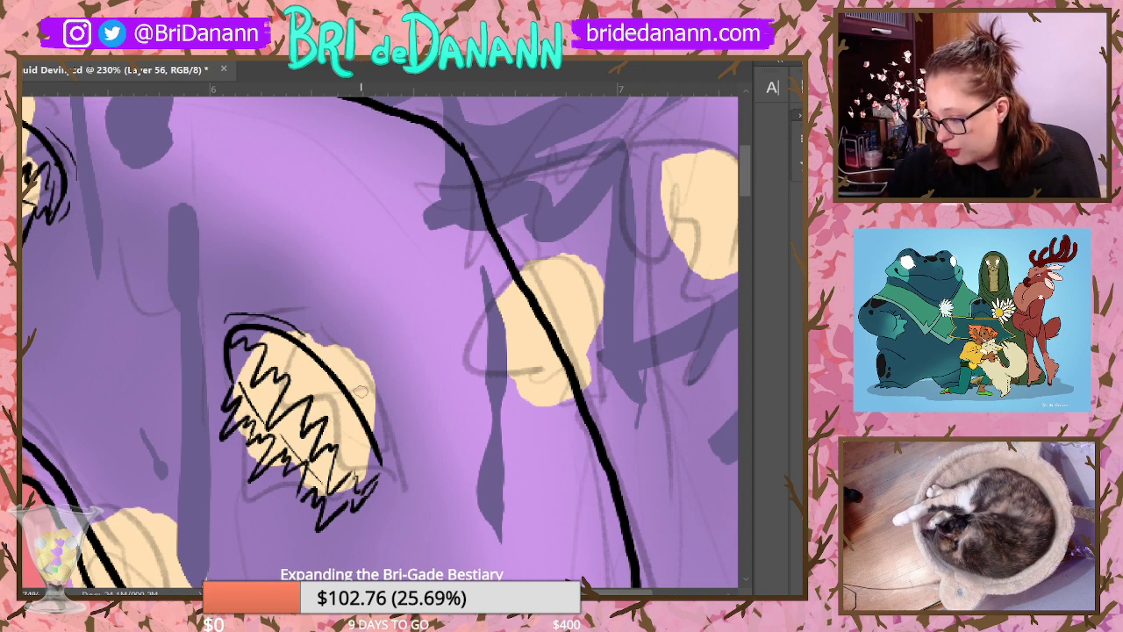
pyautogui.moveTo(354, 386)
pyautogui.mouseDown()
pyautogui.moveTo(393, 458)
pyautogui.moveTo(395, 505)
pyautogui.mouseUp()
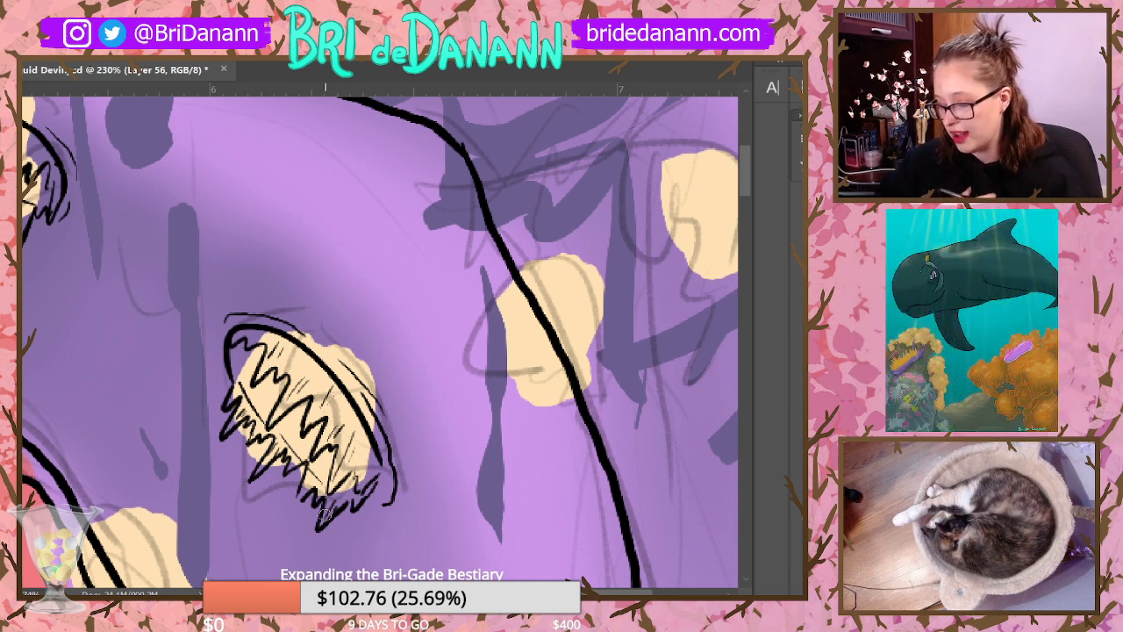
# Step: Ink the oval cream growth just left of the forked trunk line with a curved cap line and two jagged fringes
pyautogui.scroll(-5, 734, 220)
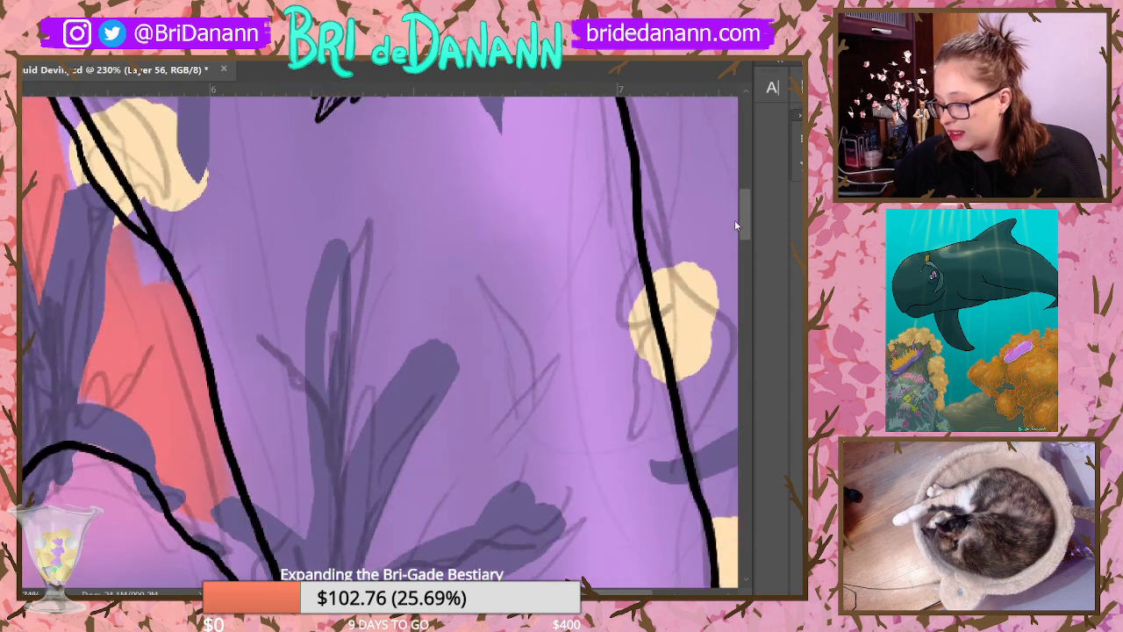
pyautogui.scroll(-8, 734, 220)
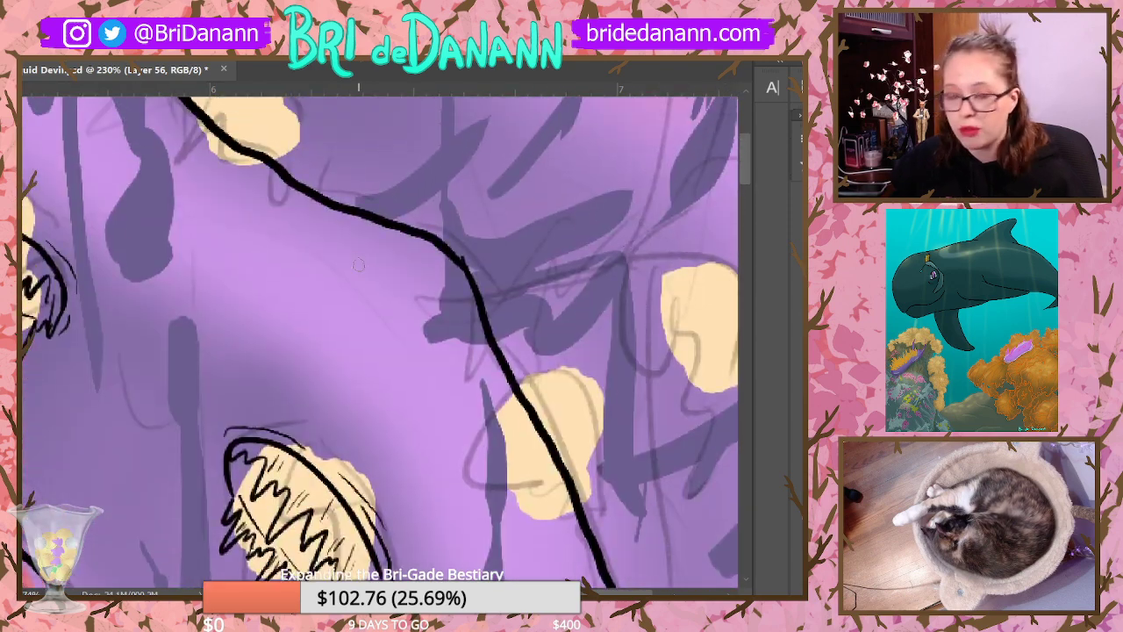
pyautogui.moveTo(220, 256); pyautogui.dragTo(186, 338)
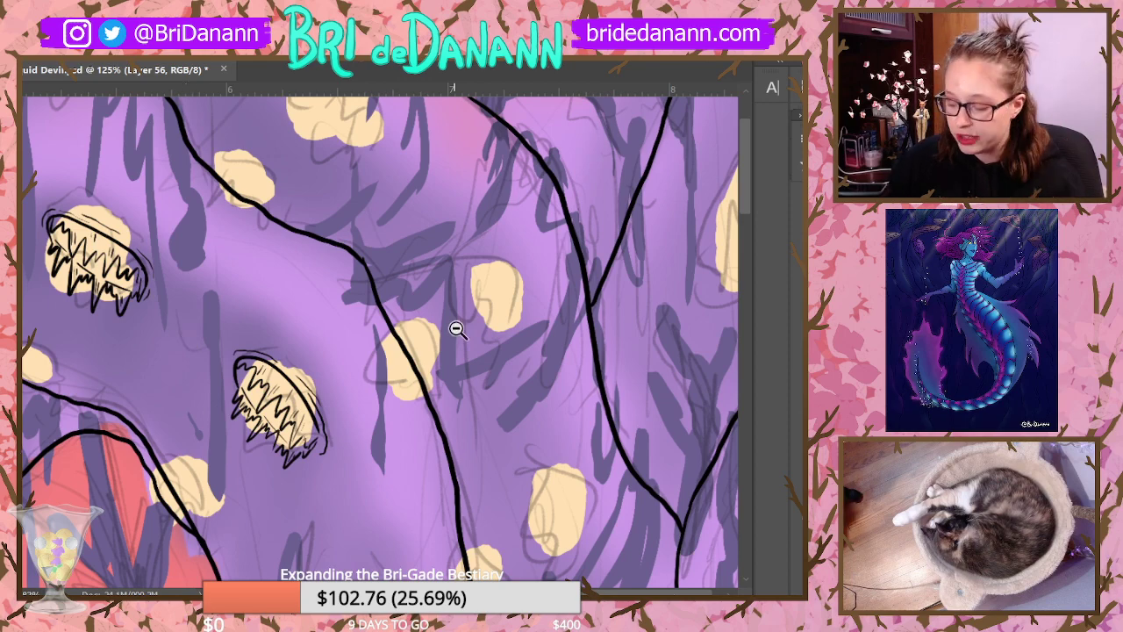
pyautogui.moveTo(456, 329); pyautogui.dragTo(457, 410)
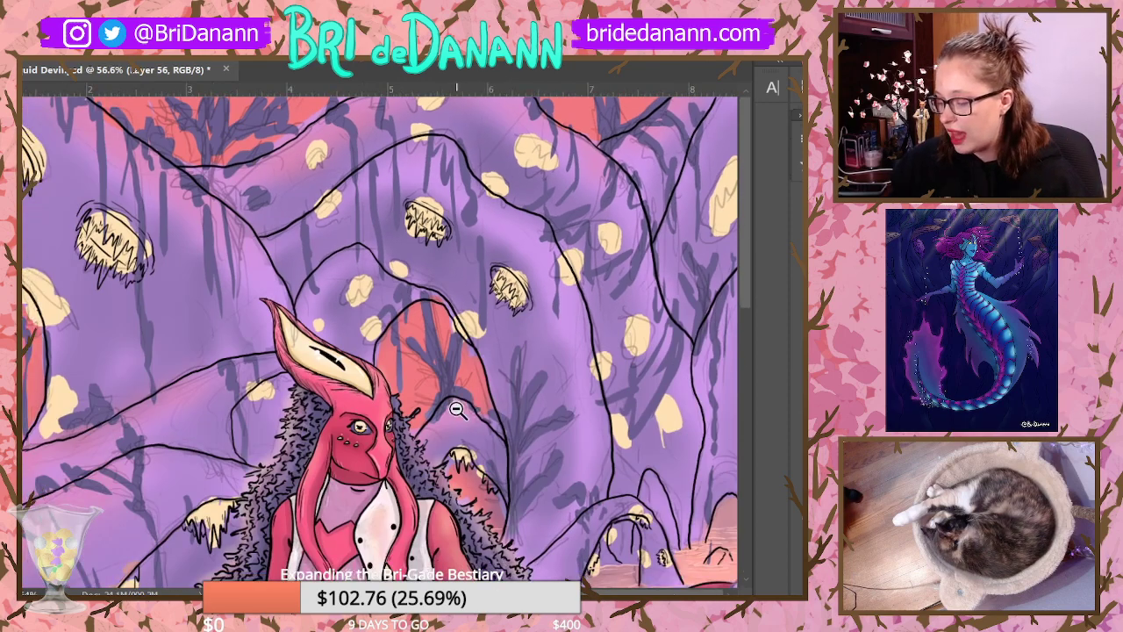
pyautogui.click(632, 233)
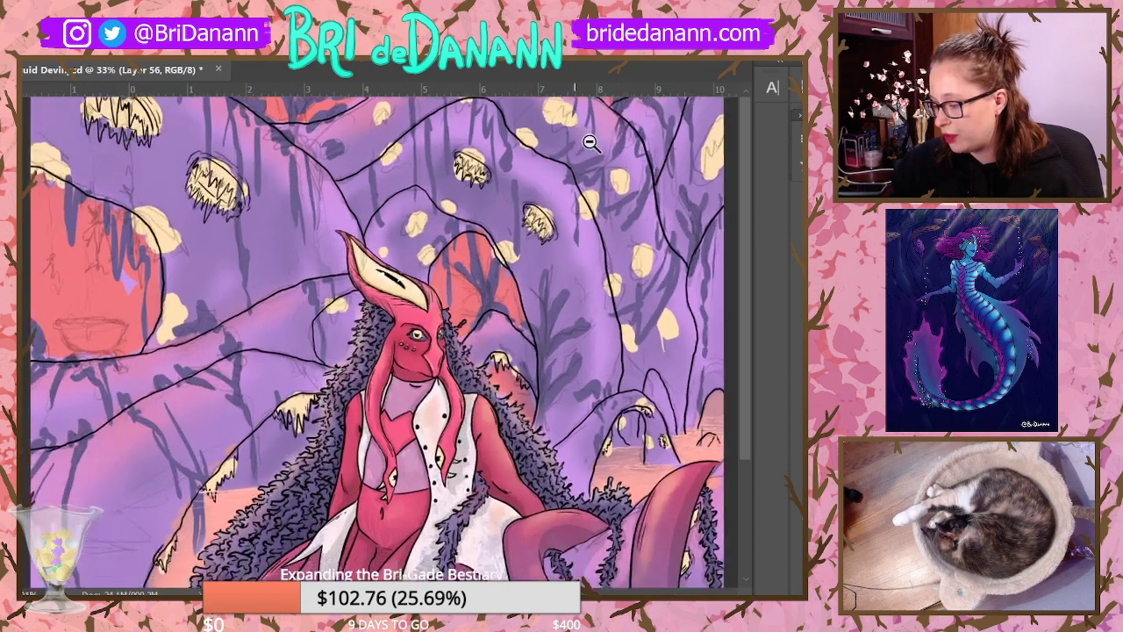
pyautogui.moveTo(589, 142); pyautogui.dragTo(630, 147)
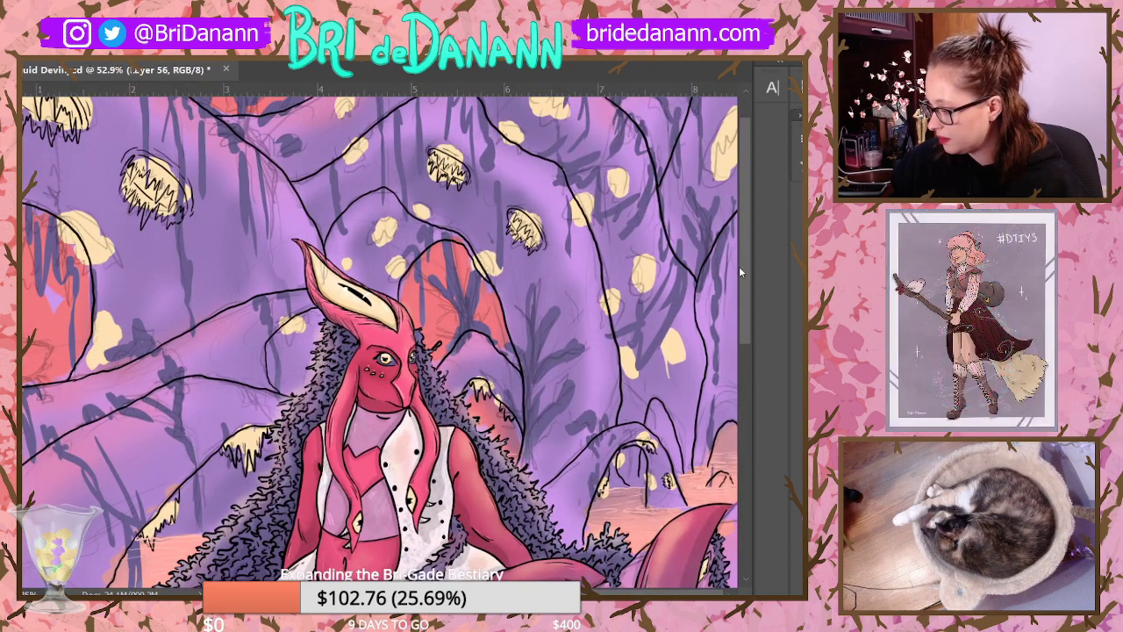
pyautogui.scroll(1, 747, 207)
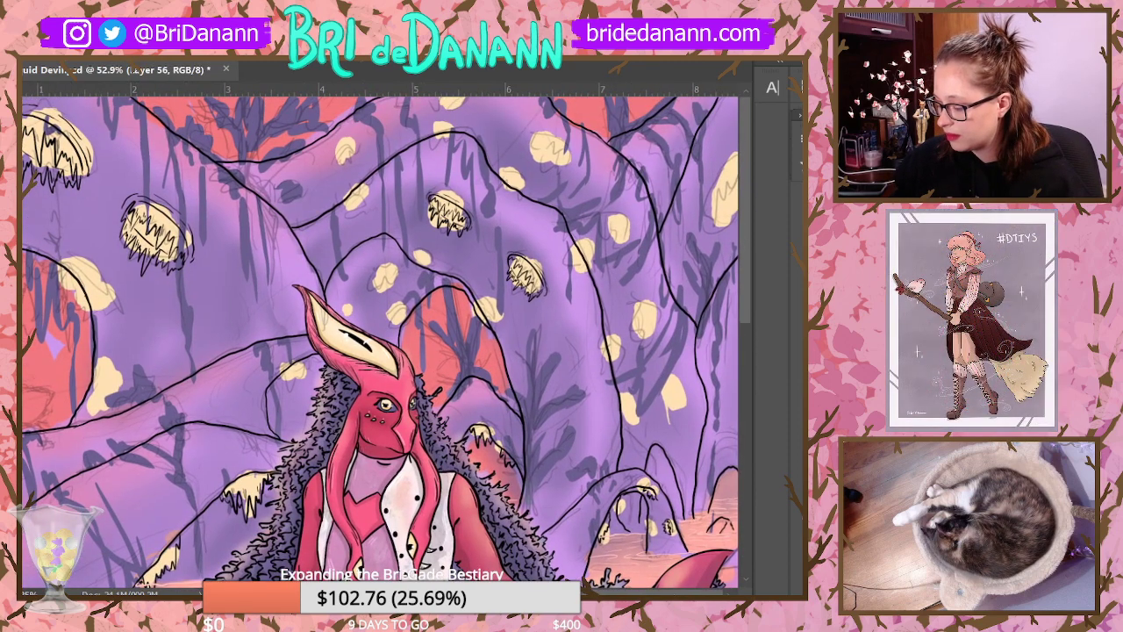
pyautogui.moveTo(685, 324); pyautogui.dragTo(735, 225)
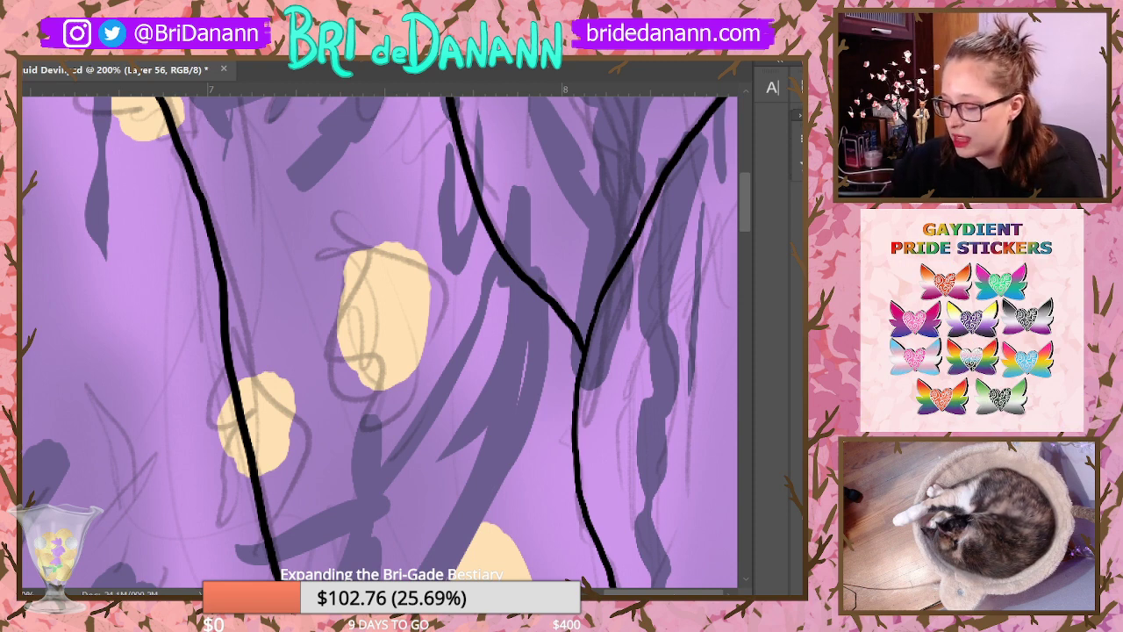
pyautogui.moveTo(355, 283); pyautogui.dragTo(409, 392)
pyautogui.moveTo(355, 265)
pyautogui.mouseDown()
pyautogui.moveTo(365, 303)
pyautogui.moveTo(349, 351)
pyautogui.moveTo(369, 350)
pyautogui.moveTo(396, 403)
pyautogui.mouseUp()
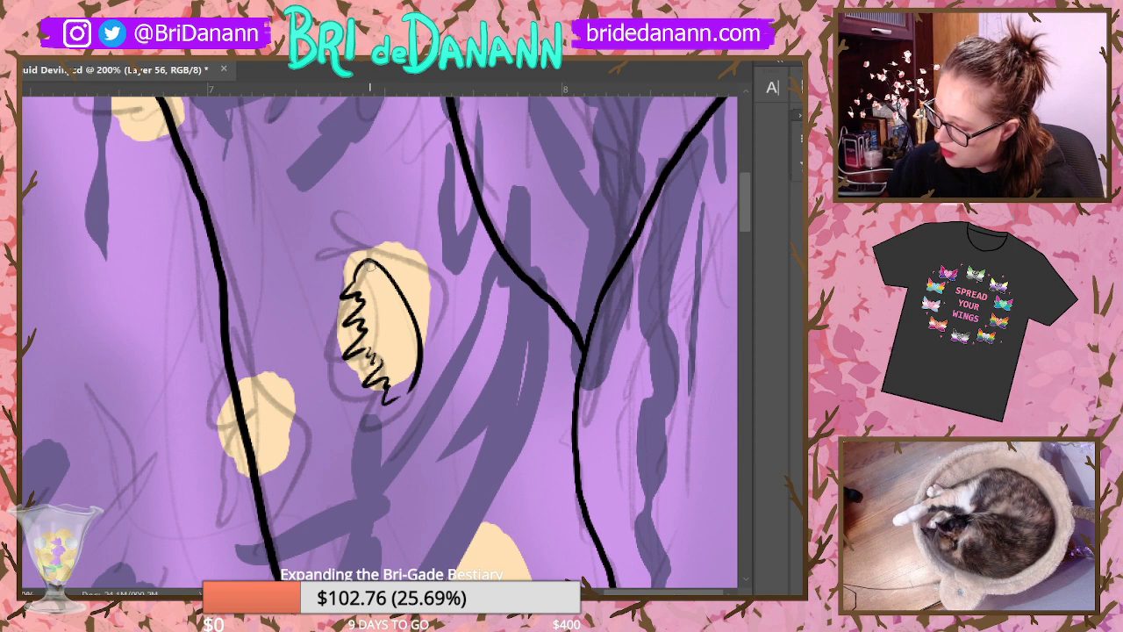
pyautogui.moveTo(366, 266); pyautogui.dragTo(406, 390)
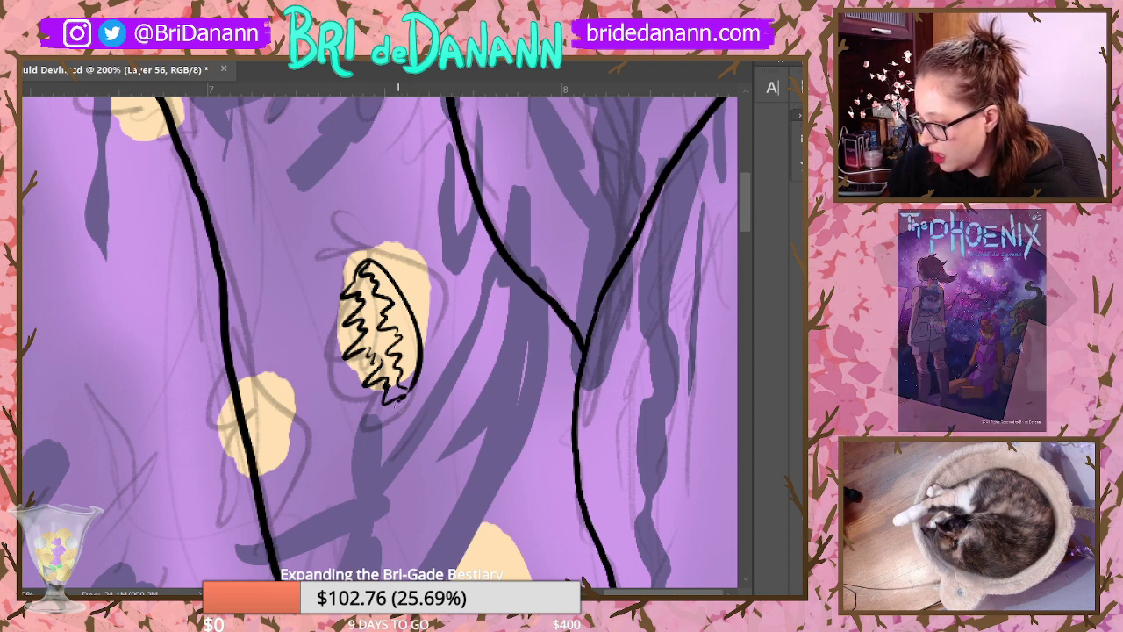
pyautogui.moveTo(397, 400); pyautogui.dragTo(409, 400)
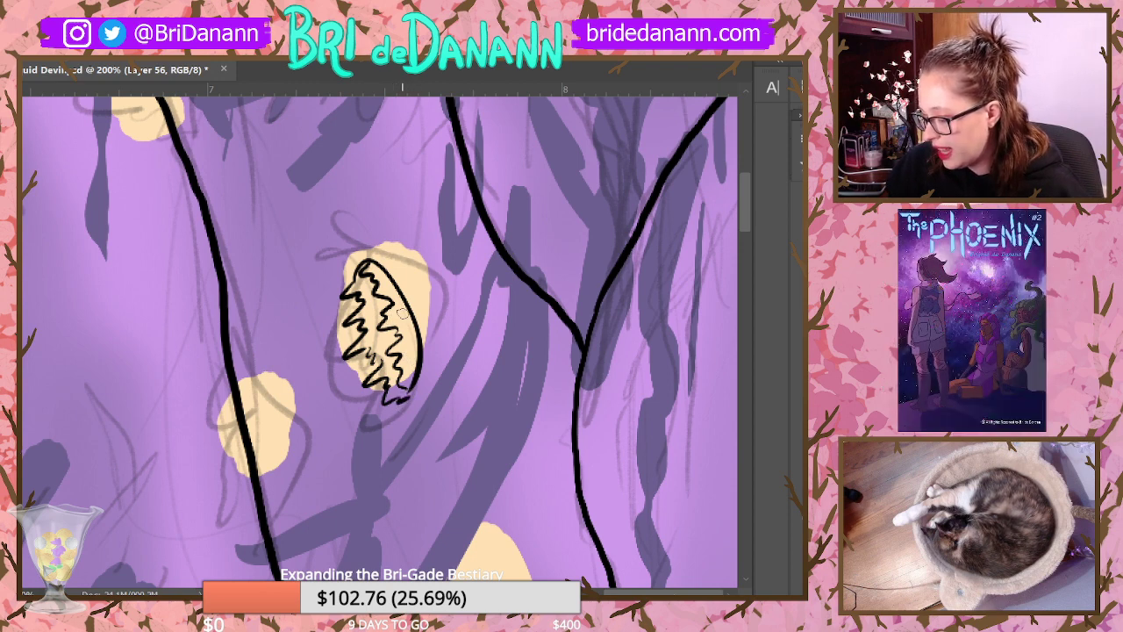
# Step: Add a thin centre line between the oval growth's fringes and short contour strokes along its outer right edge
pyautogui.moveTo(366, 289); pyautogui.dragTo(395, 388)
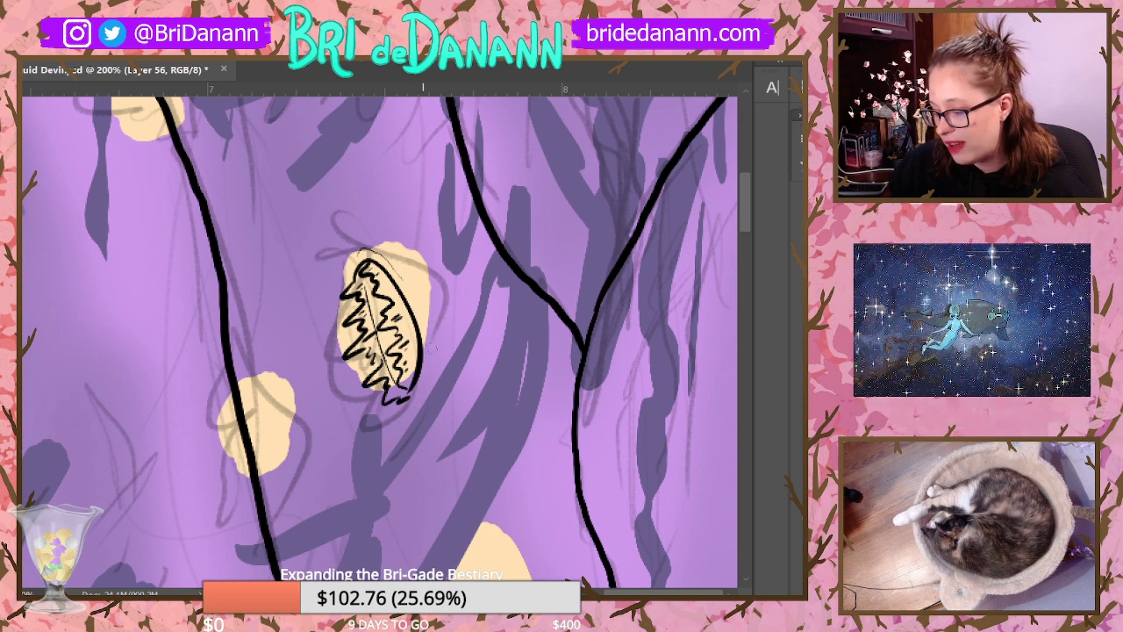
pyautogui.moveTo(423, 369); pyautogui.dragTo(430, 317)
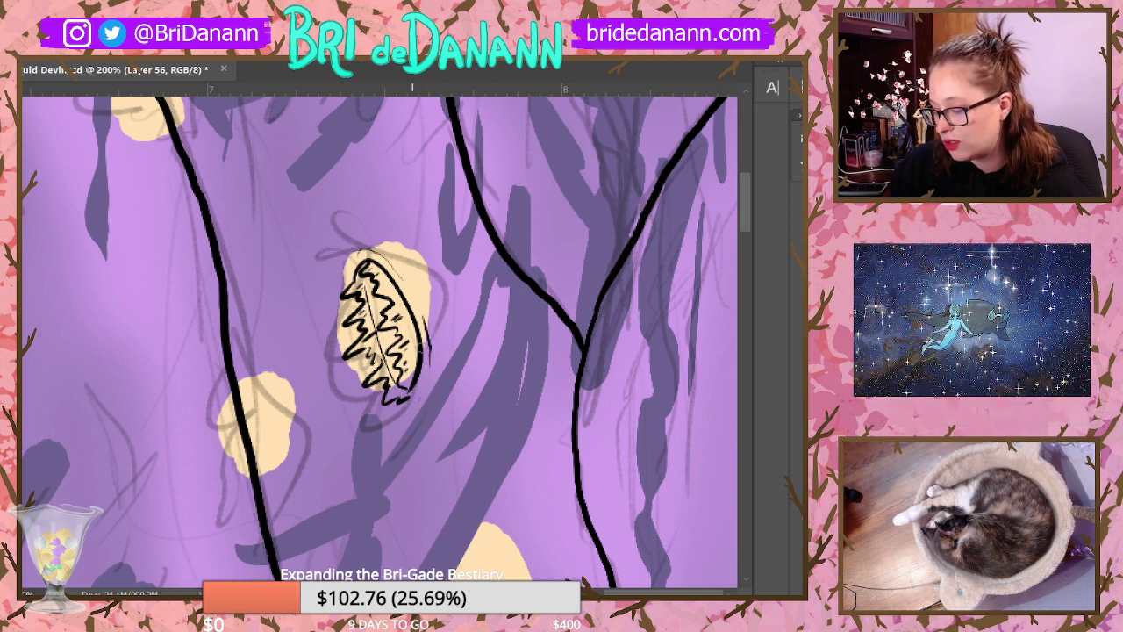
pyautogui.moveTo(429, 313); pyautogui.dragTo(400, 263)
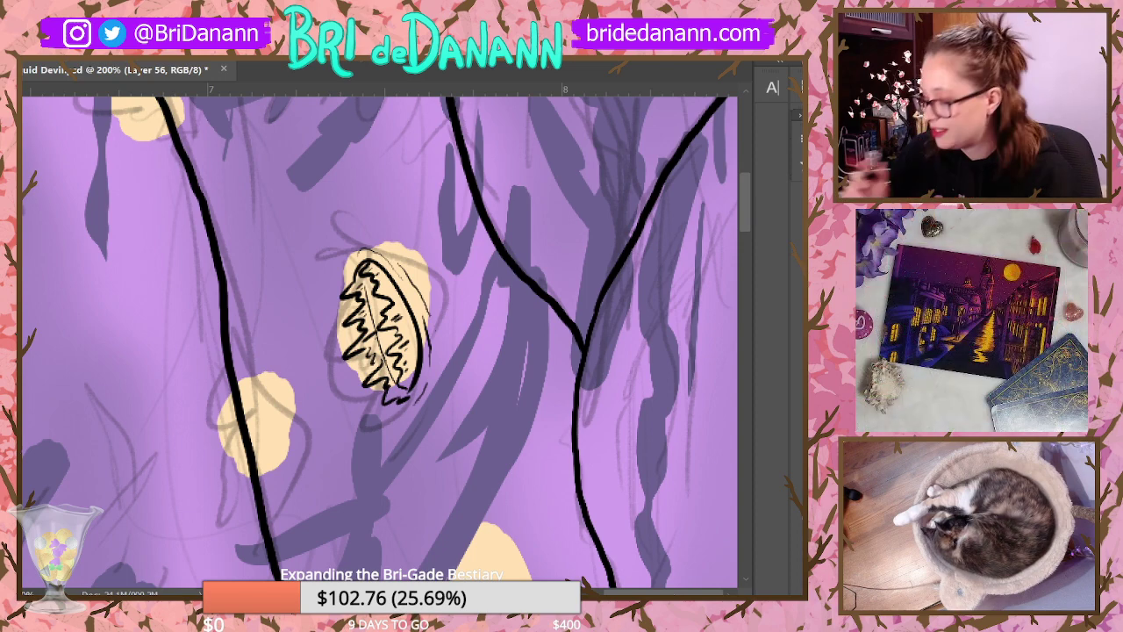
# Step: Ink the next cream growth higher up, left of the long trunk line, with a curved cap line and an outer jagged fringe, redoing stray strokes
pyautogui.moveTo(745, 194)
pyautogui.mouseDown()
pyautogui.moveTo(743, 222)
pyautogui.moveTo(737, 156)
pyautogui.mouseUp()
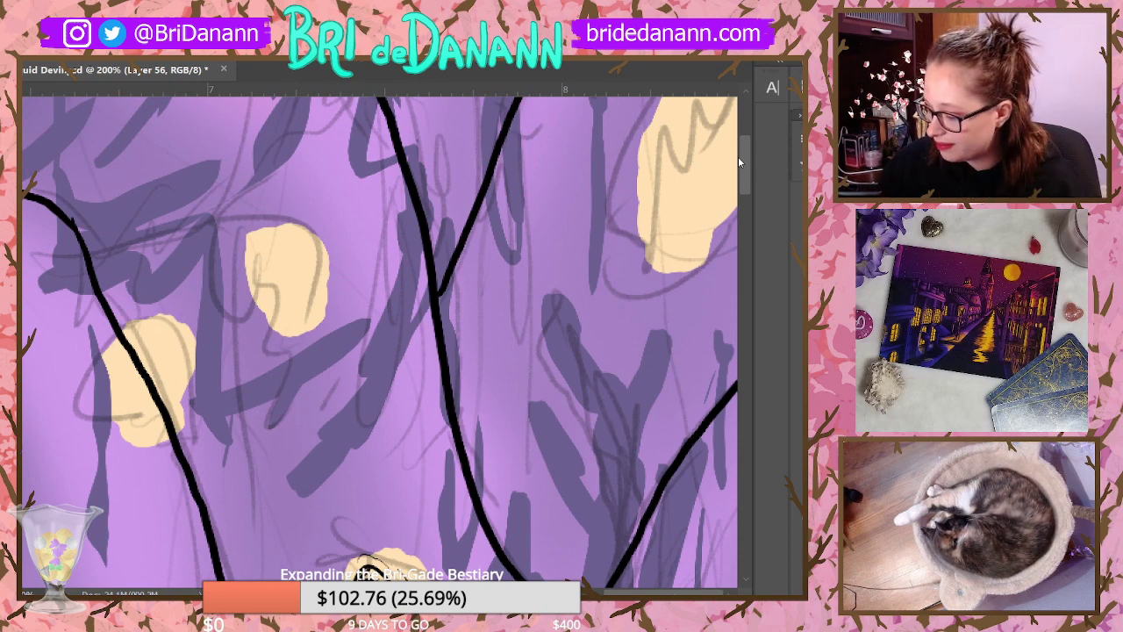
pyautogui.moveTo(256, 232); pyautogui.dragTo(279, 309)
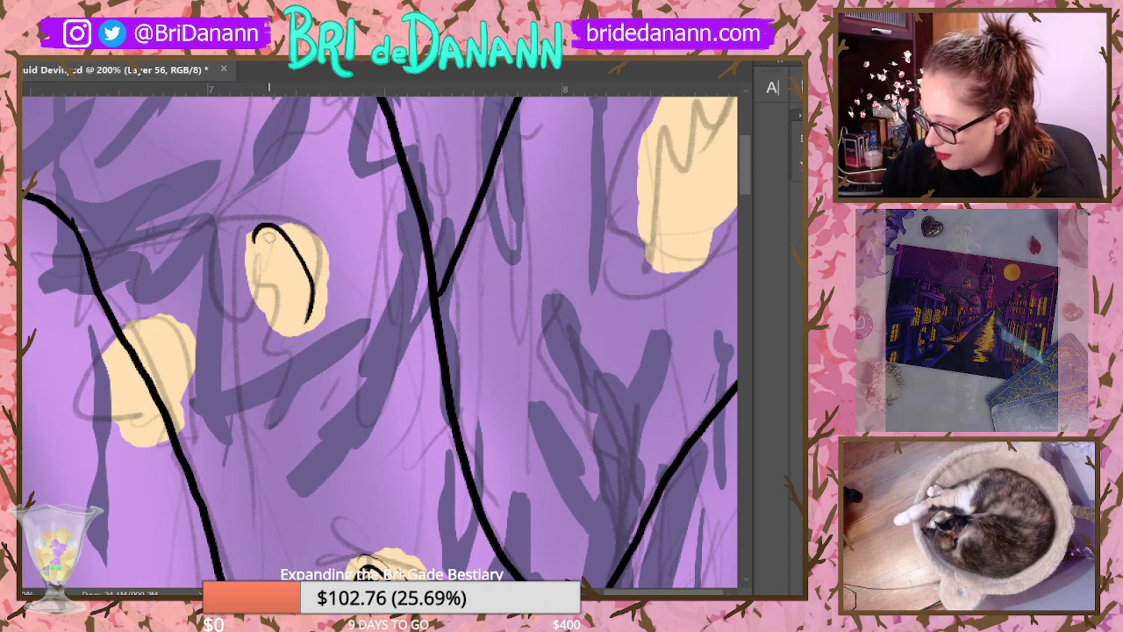
pyautogui.hotkey('ctrl', 'z')
pyautogui.moveTo(253, 238); pyautogui.dragTo(277, 316)
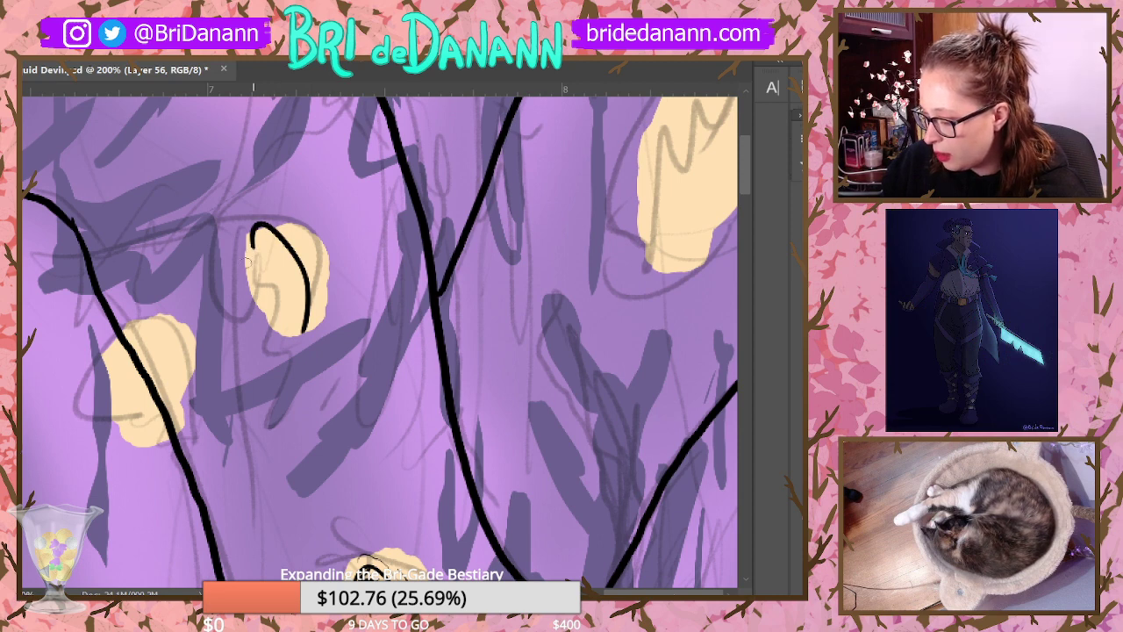
pyautogui.moveTo(249, 261)
pyautogui.mouseDown()
pyautogui.moveTo(261, 295)
pyautogui.moveTo(281, 306)
pyautogui.moveTo(277, 288)
pyautogui.mouseUp()
pyautogui.hotkey('ctrl', 'z')
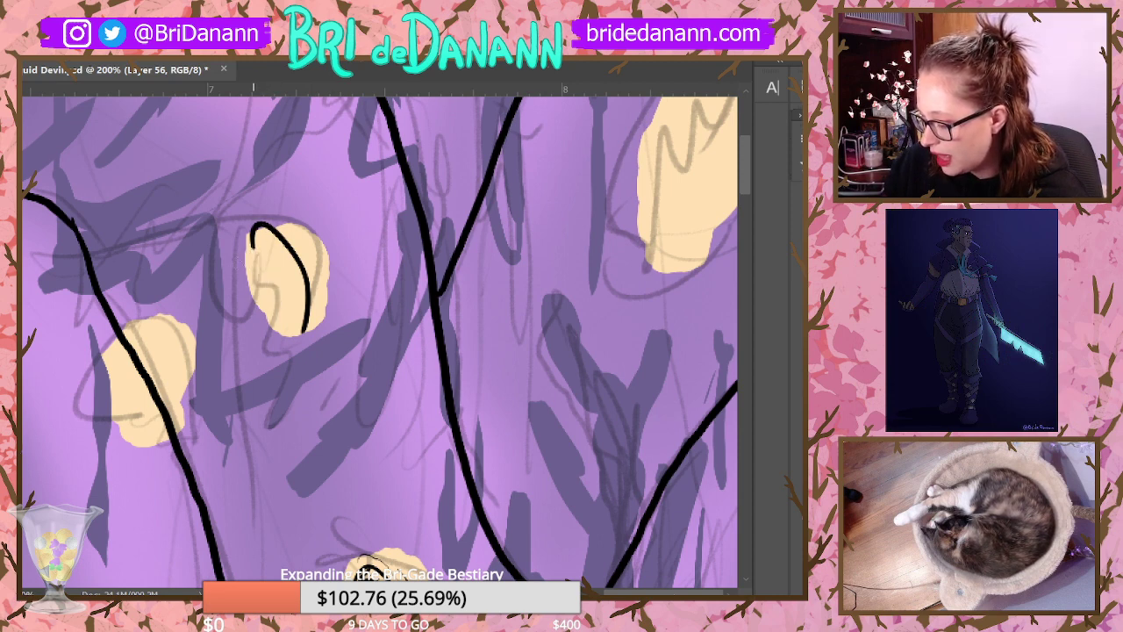
pyautogui.moveTo(253, 249); pyautogui.dragTo(272, 305)
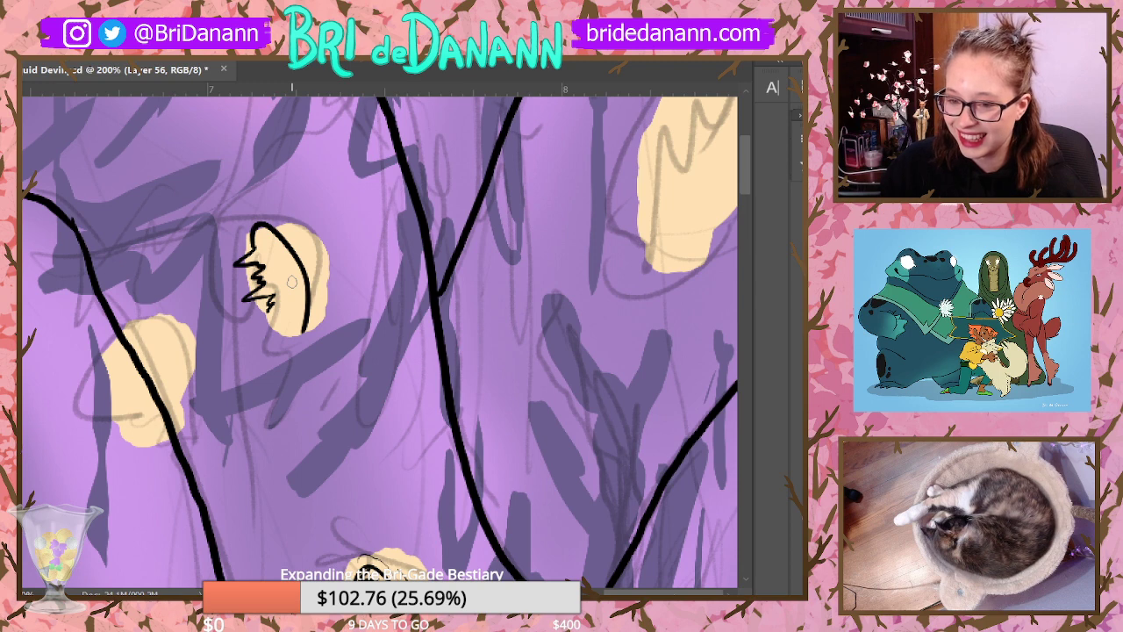
pyautogui.moveTo(266, 298)
pyautogui.mouseDown()
pyautogui.moveTo(263, 328)
pyautogui.moveTo(290, 333)
pyautogui.mouseUp()
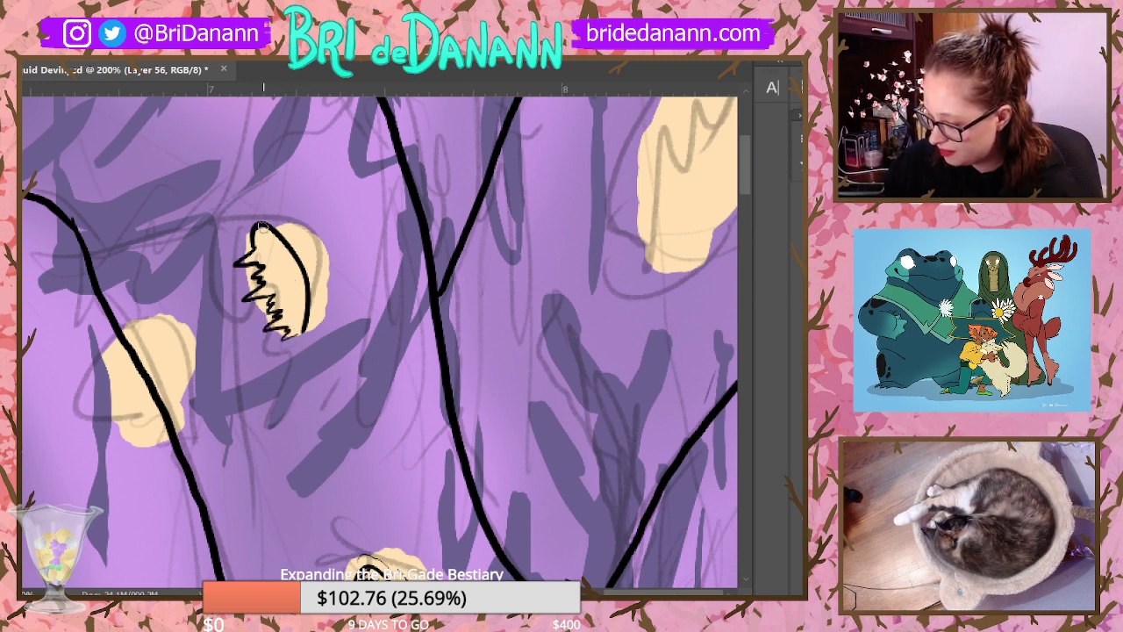
# Step: Complete this growth with an inner jagged fringe, a thin centre line and contour strokes outside its cap
pyautogui.moveTo(259, 227)
pyautogui.mouseDown()
pyautogui.moveTo(287, 269)
pyautogui.moveTo(274, 283)
pyautogui.moveTo(288, 286)
pyautogui.moveTo(297, 335)
pyautogui.mouseUp()
pyautogui.moveTo(263, 262); pyautogui.dragTo(294, 327)
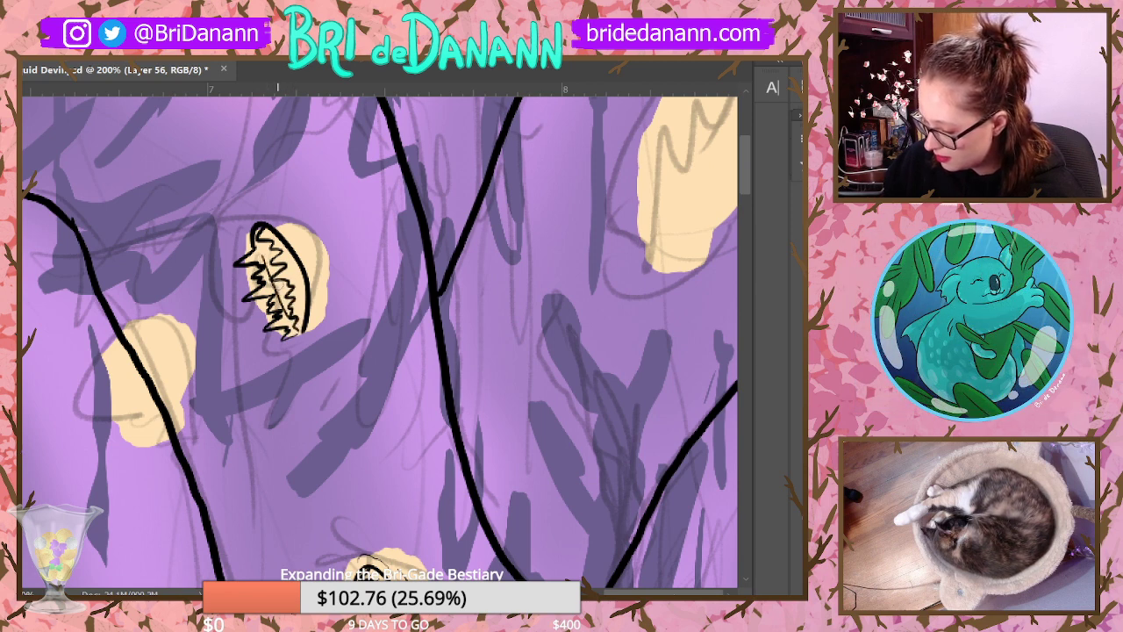
pyautogui.moveTo(251, 225)
pyautogui.mouseDown()
pyautogui.moveTo(279, 221)
pyautogui.moveTo(314, 274)
pyautogui.moveTo(318, 328)
pyautogui.moveTo(306, 343)
pyautogui.mouseUp()
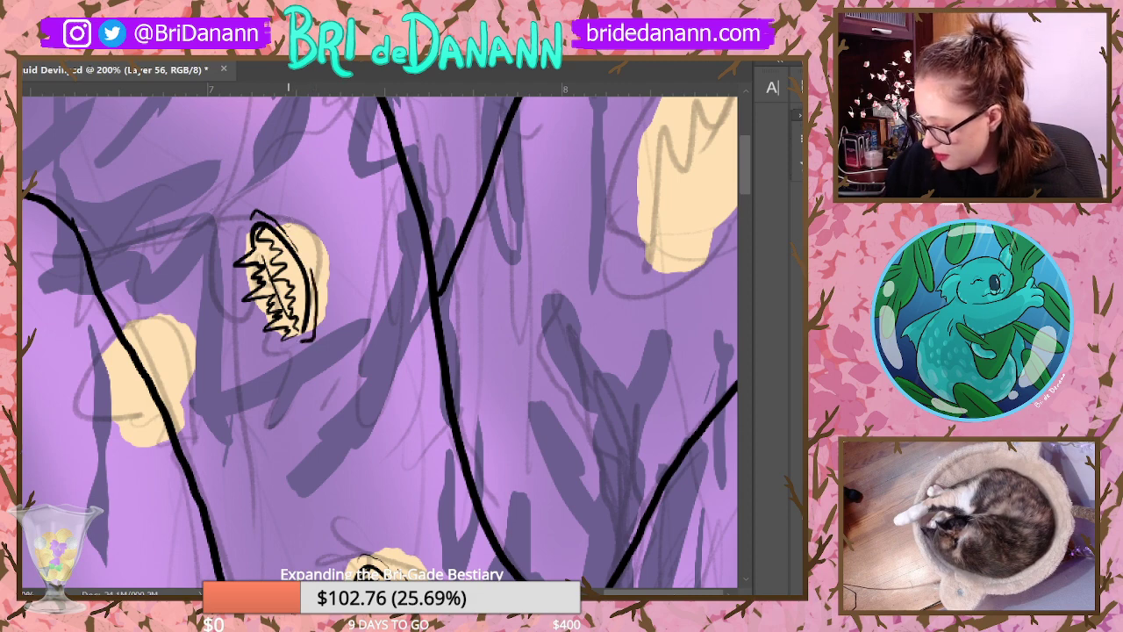
pyautogui.moveTo(302, 230); pyautogui.dragTo(321, 313)
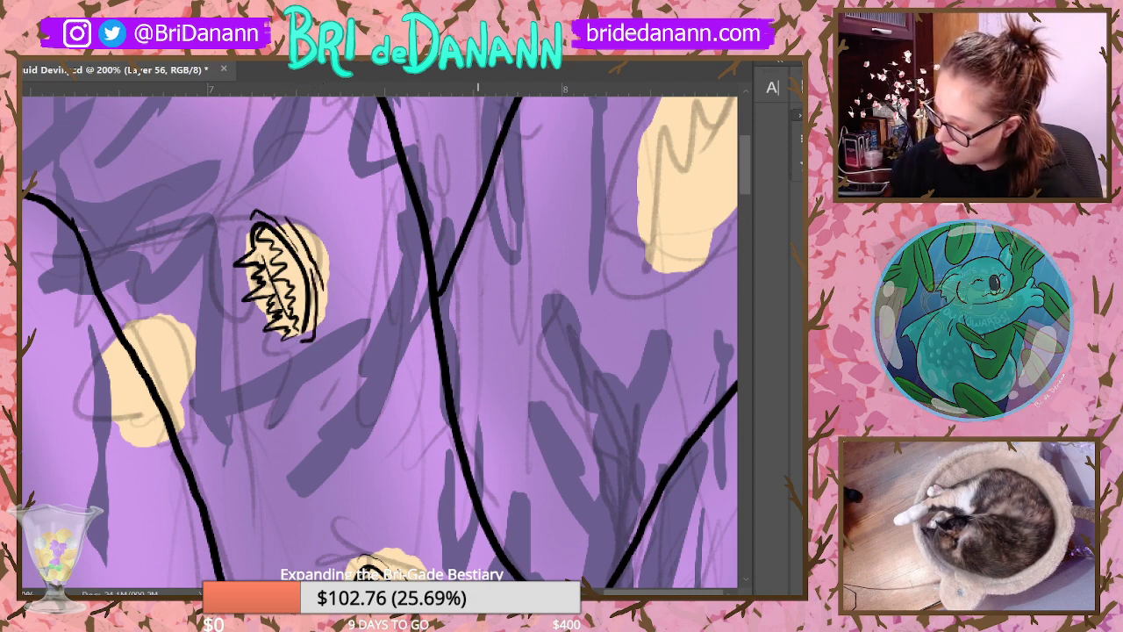
# Step: Ink the dripping cream growth above the small arch with a curved cap line, two jagged fringes and a thin centre line, undoing stray strokes
pyautogui.keyDown('alt'); pyautogui.click(625, 274); pyautogui.keyUp('alt')
pyautogui.keyDown('alt'); pyautogui.click(625, 275); pyautogui.keyUp('alt')
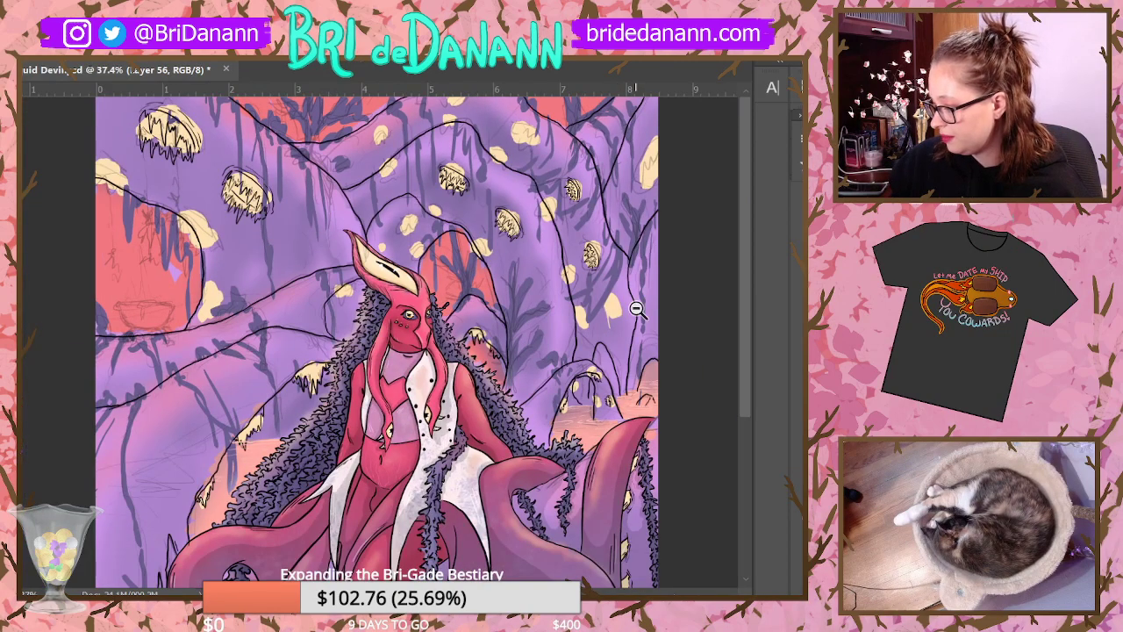
pyautogui.moveTo(639, 310); pyautogui.dragTo(646, 243)
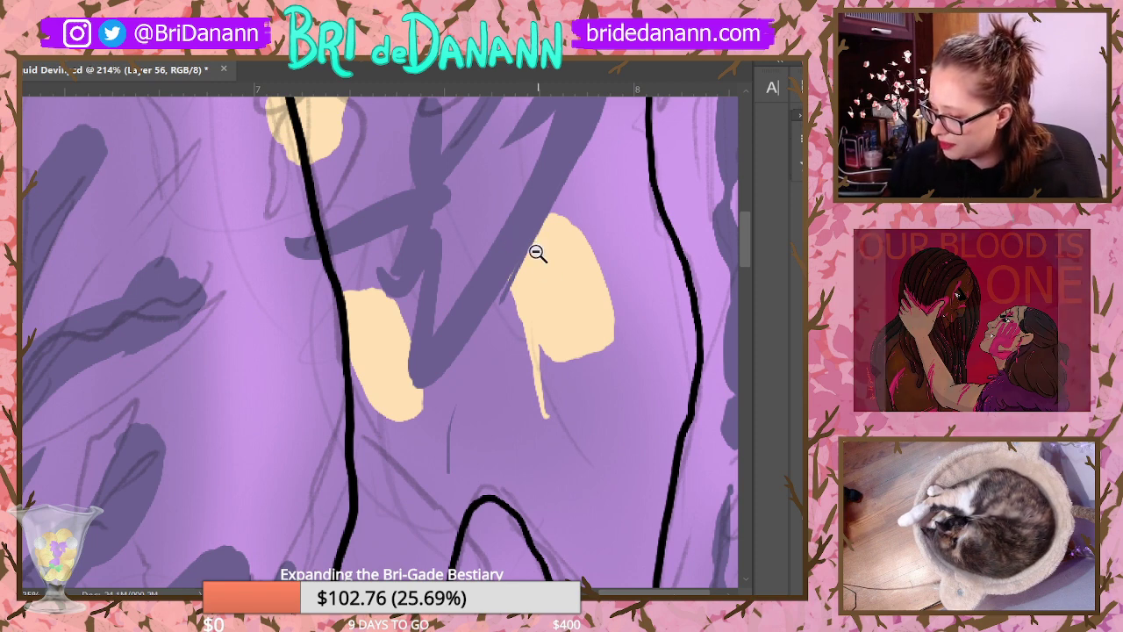
pyautogui.moveTo(524, 219)
pyautogui.mouseDown()
pyautogui.moveTo(570, 270)
pyautogui.moveTo(592, 347)
pyautogui.moveTo(586, 370)
pyautogui.mouseUp()
pyautogui.hotkey('ctrl', 'z')
pyautogui.moveTo(523, 219)
pyautogui.mouseDown()
pyautogui.moveTo(583, 293)
pyautogui.moveTo(578, 369)
pyautogui.mouseUp()
pyautogui.moveTo(526, 260)
pyautogui.mouseDown()
pyautogui.moveTo(543, 291)
pyautogui.moveTo(517, 307)
pyautogui.moveTo(546, 308)
pyautogui.moveTo(530, 336)
pyautogui.moveTo(553, 330)
pyautogui.moveTo(570, 373)
pyautogui.moveTo(552, 351)
pyautogui.moveTo(547, 361)
pyautogui.moveTo(581, 362)
pyautogui.mouseUp()
pyautogui.hotkey('ctrl', 'z')
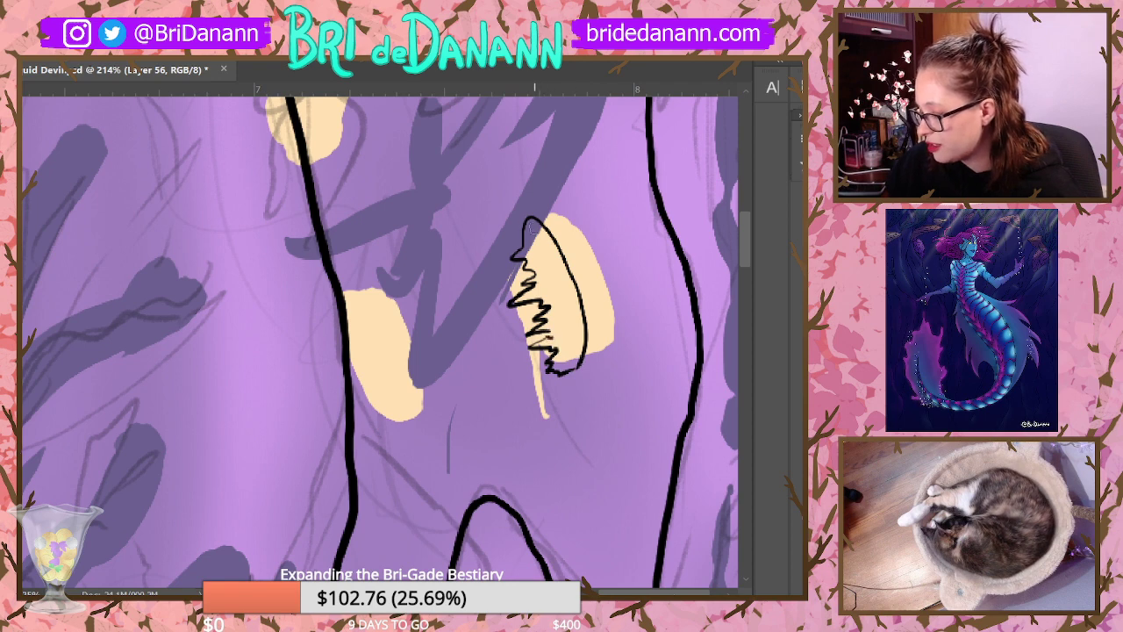
pyautogui.moveTo(527, 224)
pyautogui.mouseDown()
pyautogui.moveTo(560, 265)
pyautogui.moveTo(537, 276)
pyautogui.moveTo(562, 296)
pyautogui.moveTo(561, 349)
pyautogui.moveTo(579, 367)
pyautogui.mouseUp()
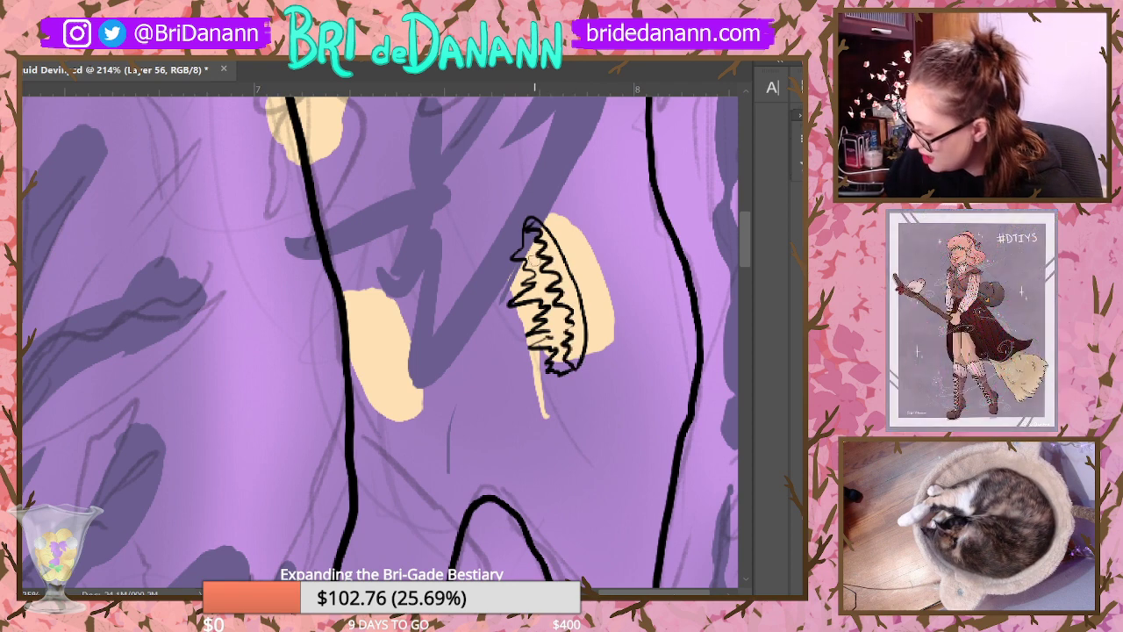
pyautogui.moveTo(532, 251); pyautogui.dragTo(567, 362)
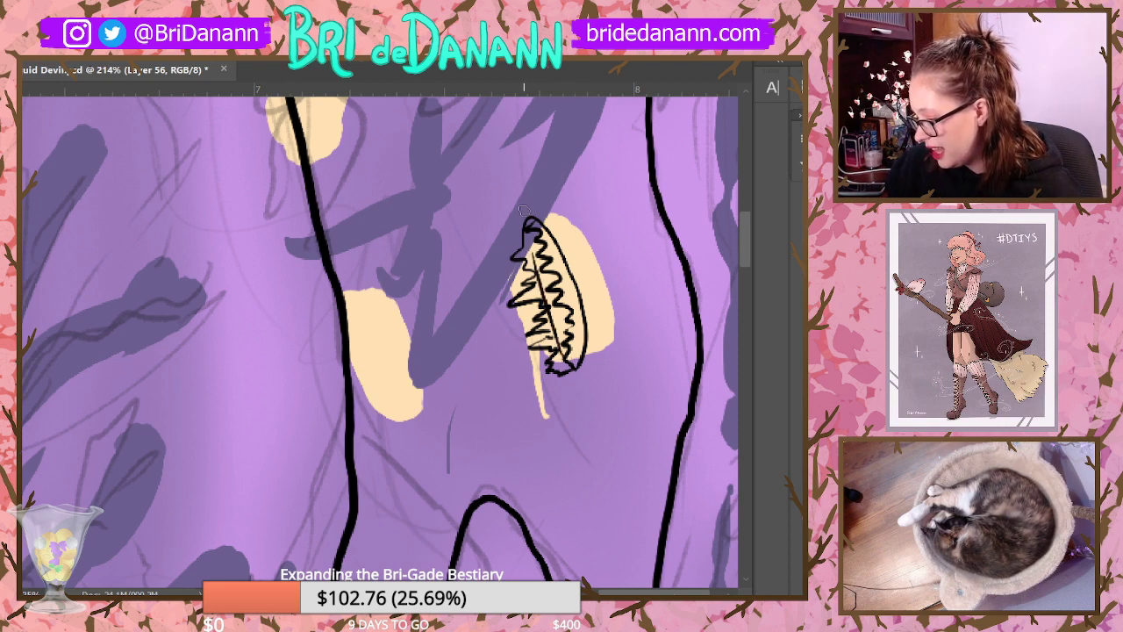
# Step: Add thin contour strokes outside the cap and at both ends of the dripping cream growth above the small arch
pyautogui.moveTo(522, 210)
pyautogui.mouseDown()
pyautogui.moveTo(588, 298)
pyautogui.moveTo(589, 282)
pyautogui.moveTo(595, 320)
pyautogui.moveTo(593, 375)
pyautogui.mouseUp()
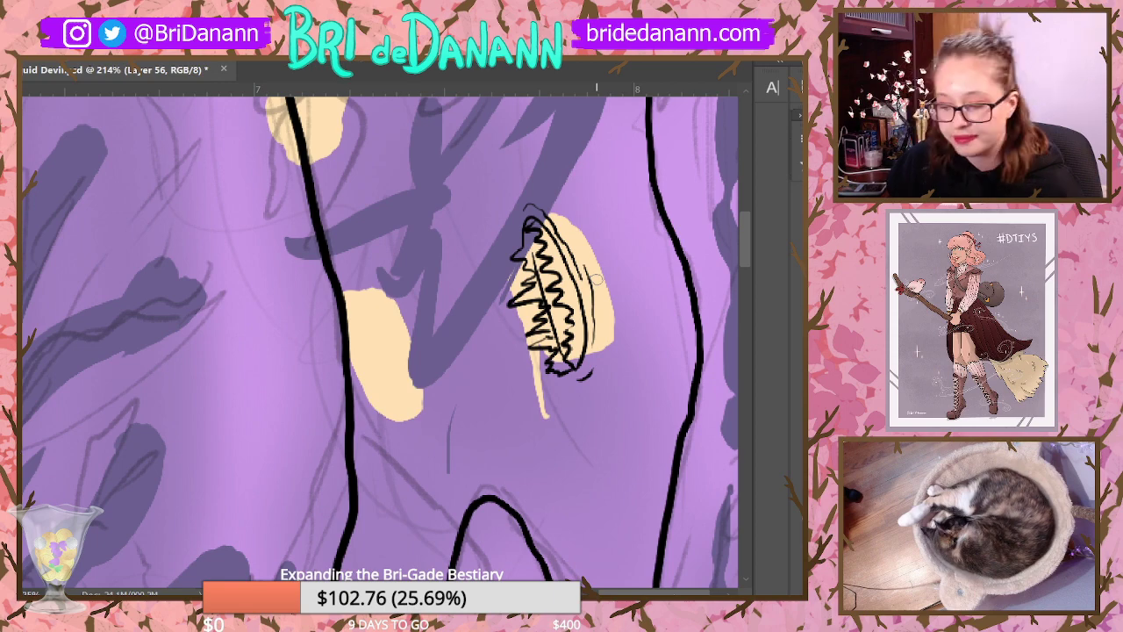
pyautogui.scroll(-5, 64, 281)
pyautogui.scroll(-2, 630, 419)
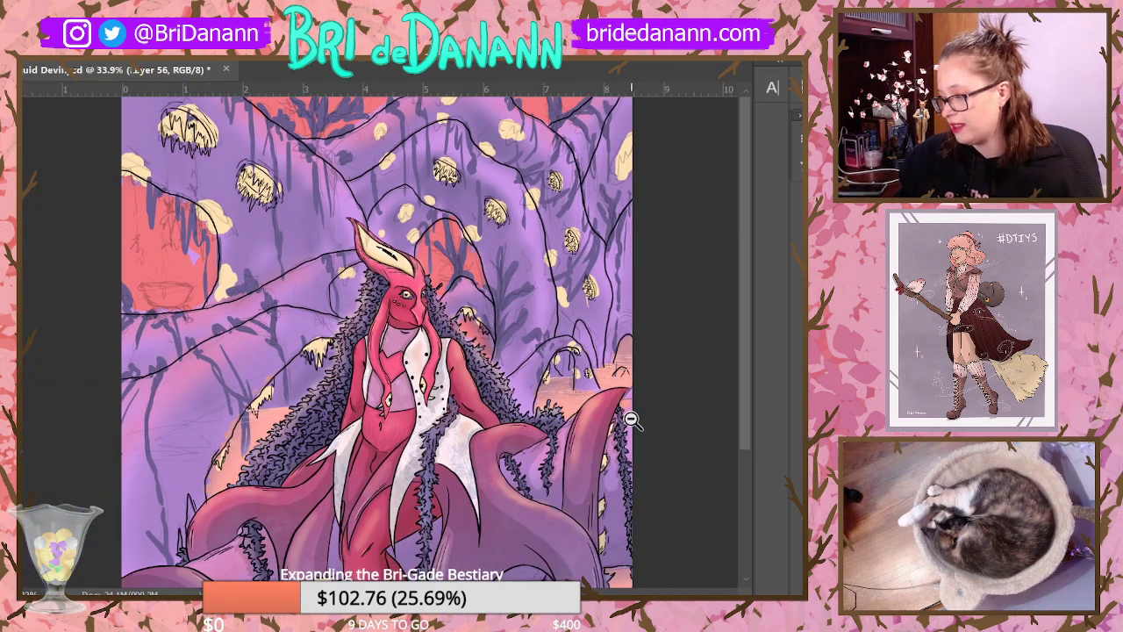
pyautogui.scroll(-1, 659, 316)
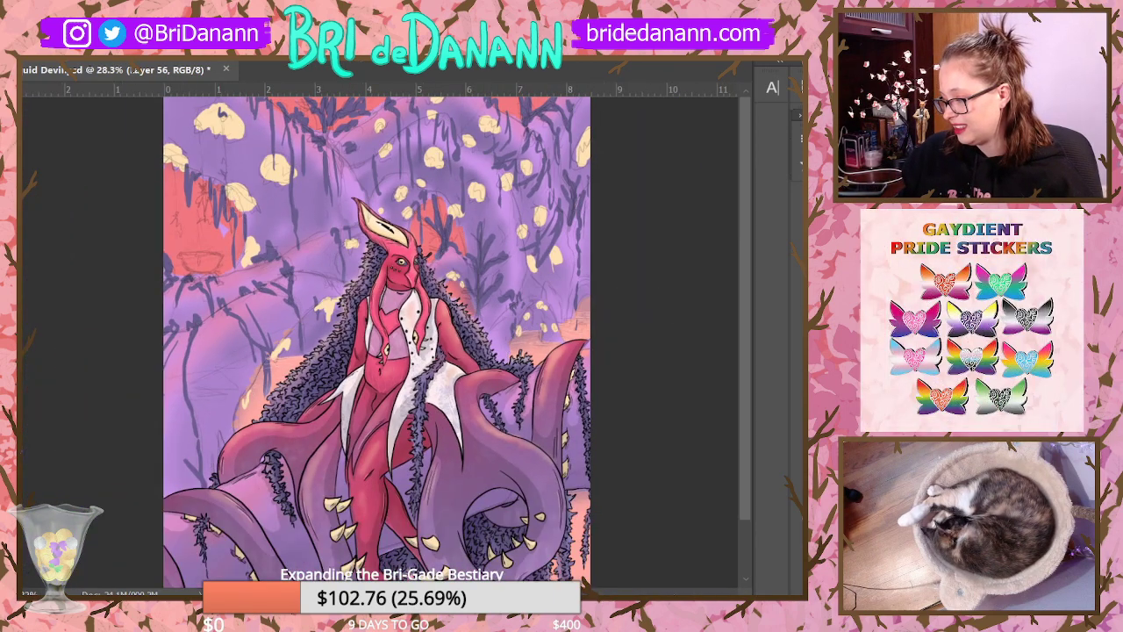
# Step: Ink the large cream growth below the upper red gap with a curved cap line and outer and inner jagged fringes
pyautogui.scroll(2, 623, 195)
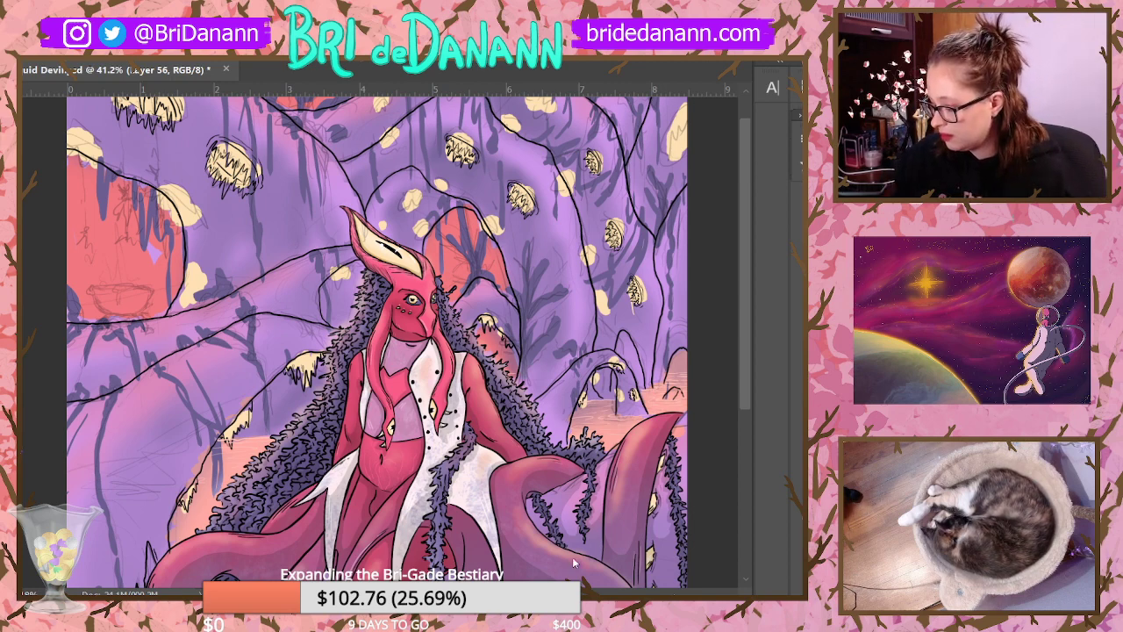
pyautogui.moveTo(745, 298); pyautogui.dragTo(751, 221)
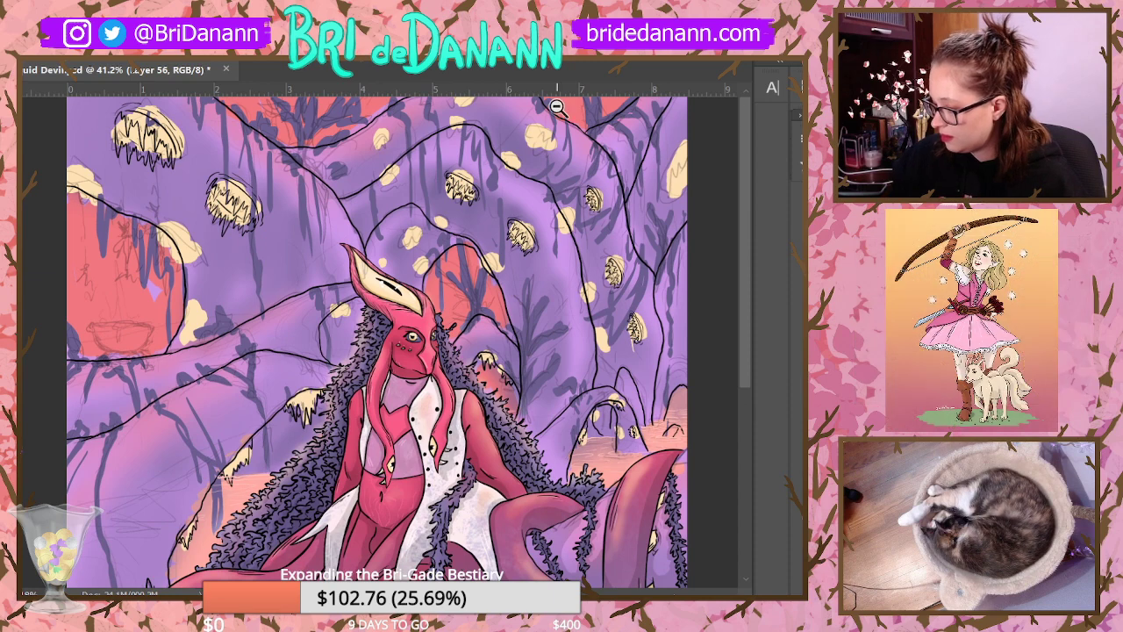
pyautogui.moveTo(557, 108)
pyautogui.mouseDown()
pyautogui.moveTo(605, 65)
pyautogui.moveTo(541, 101)
pyautogui.mouseUp()
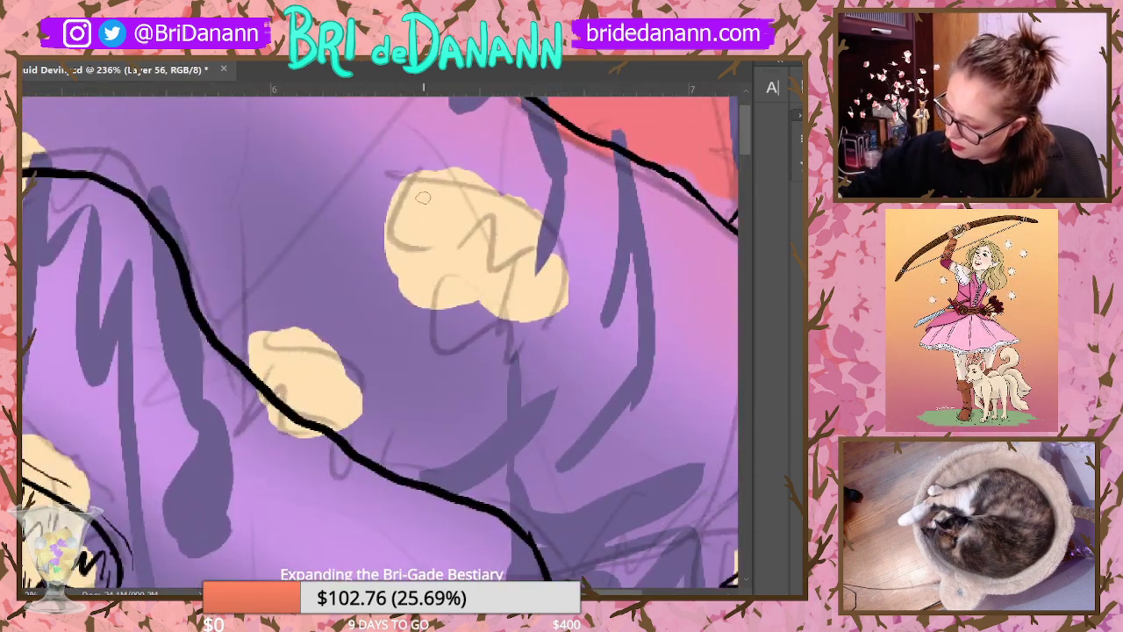
pyautogui.moveTo(401, 210); pyautogui.dragTo(570, 300)
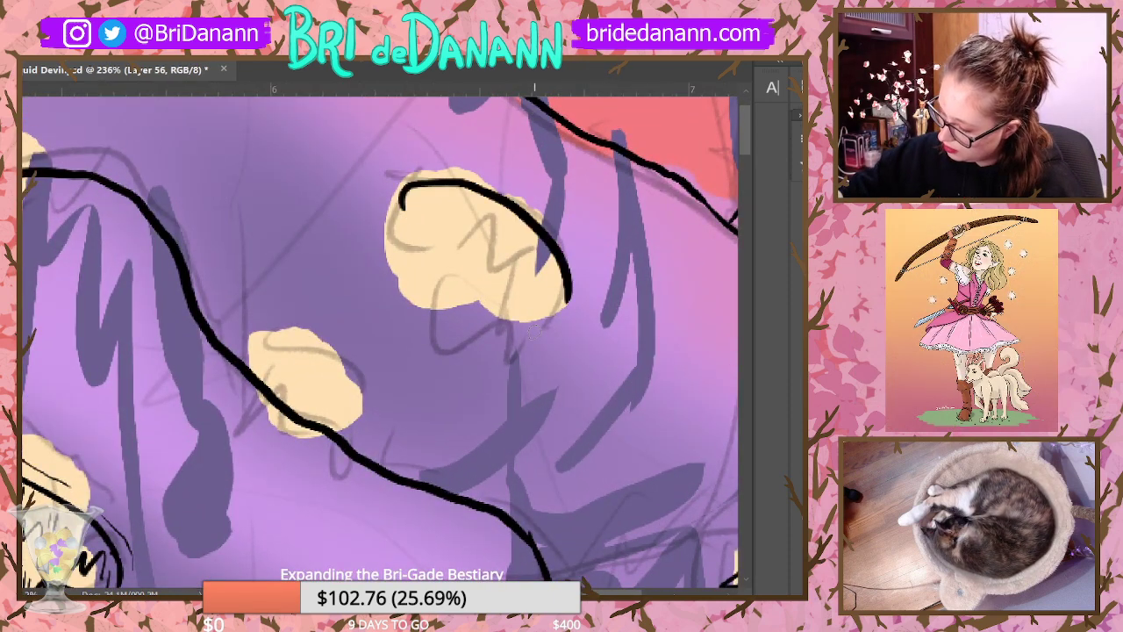
pyautogui.moveTo(404, 213)
pyautogui.mouseDown()
pyautogui.moveTo(430, 244)
pyautogui.moveTo(422, 285)
pyautogui.moveTo(441, 262)
pyautogui.moveTo(451, 280)
pyautogui.moveTo(468, 347)
pyautogui.moveTo(510, 318)
pyautogui.moveTo(526, 357)
pyautogui.moveTo(553, 348)
pyautogui.mouseUp()
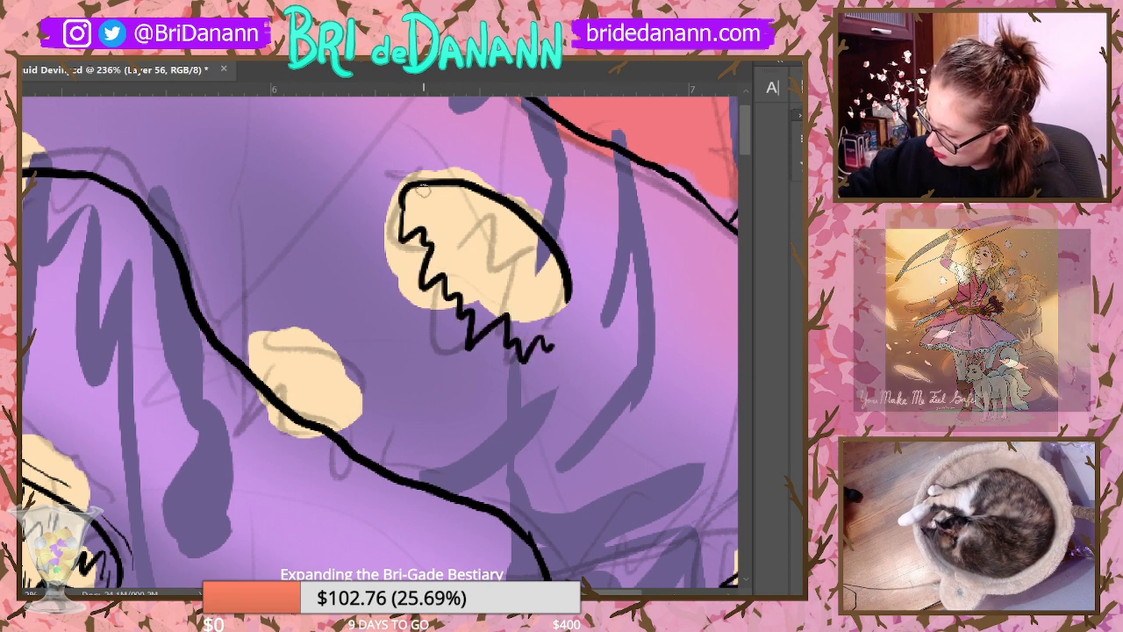
pyautogui.moveTo(432, 189)
pyautogui.mouseDown()
pyautogui.moveTo(466, 237)
pyautogui.moveTo(513, 243)
pyautogui.moveTo(512, 270)
pyautogui.moveTo(529, 271)
pyautogui.moveTo(529, 292)
pyautogui.moveTo(568, 333)
pyautogui.moveTo(569, 311)
pyautogui.moveTo(558, 344)
pyautogui.mouseUp()
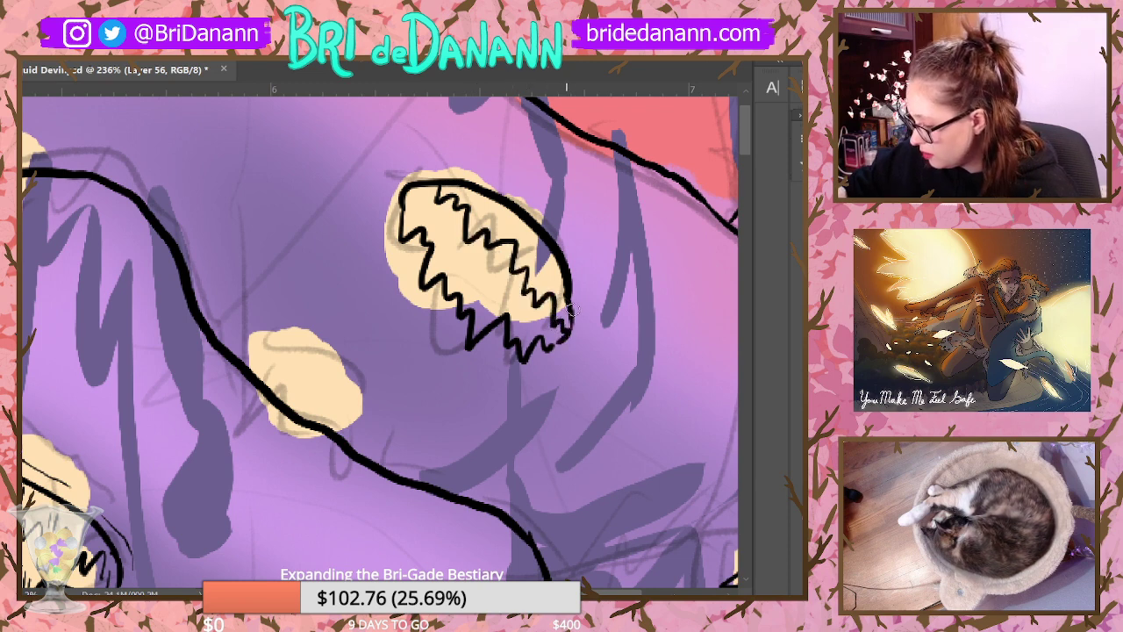
# Step: Add a thin centre line between this growth's fringes, redoing it once, and contour strokes outside its cap
pyautogui.moveTo(412, 213); pyautogui.dragTo(527, 317)
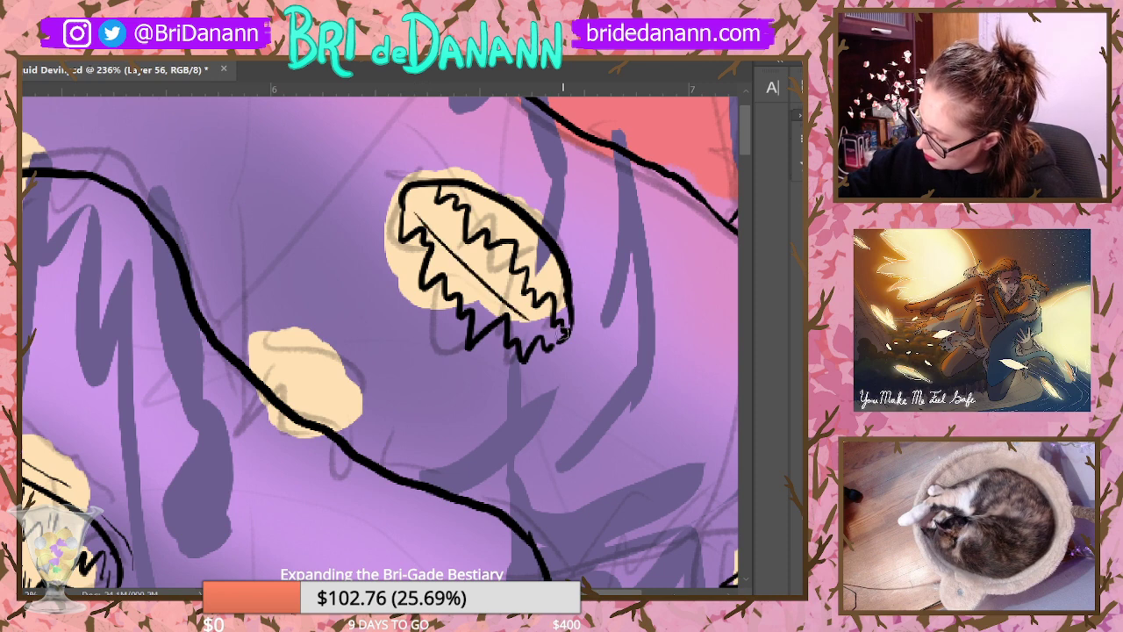
pyautogui.hotkey('ctrl', 'z')
pyautogui.moveTo(413, 214)
pyautogui.mouseDown()
pyautogui.moveTo(505, 302)
pyautogui.moveTo(553, 330)
pyautogui.mouseUp()
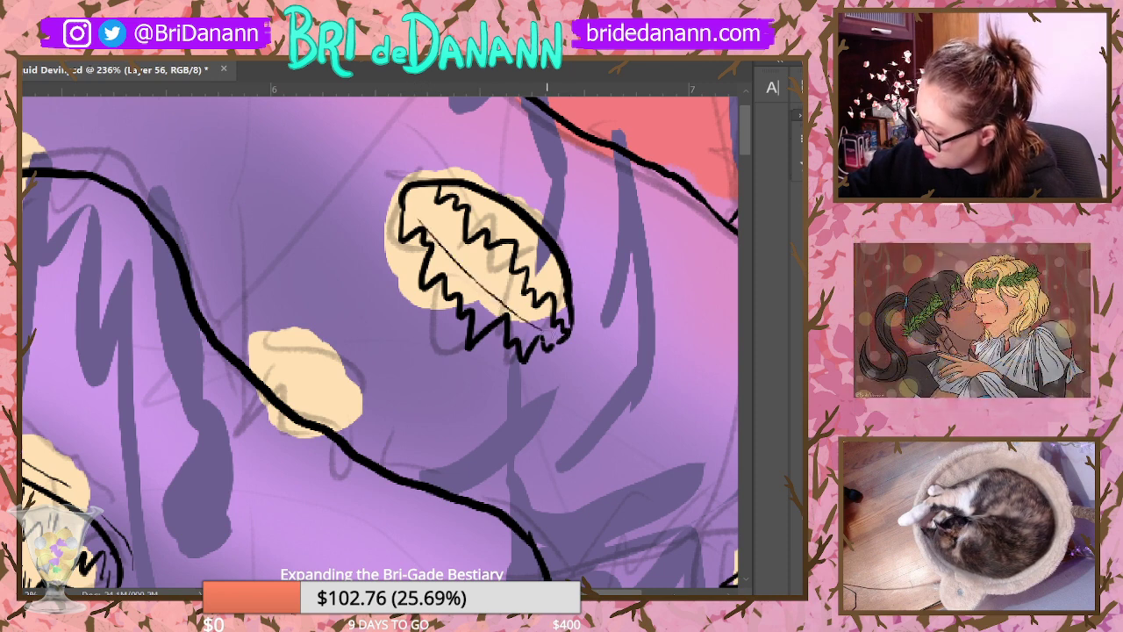
pyautogui.moveTo(391, 190)
pyautogui.mouseDown()
pyautogui.moveTo(461, 169)
pyautogui.moveTo(581, 302)
pyautogui.mouseUp()
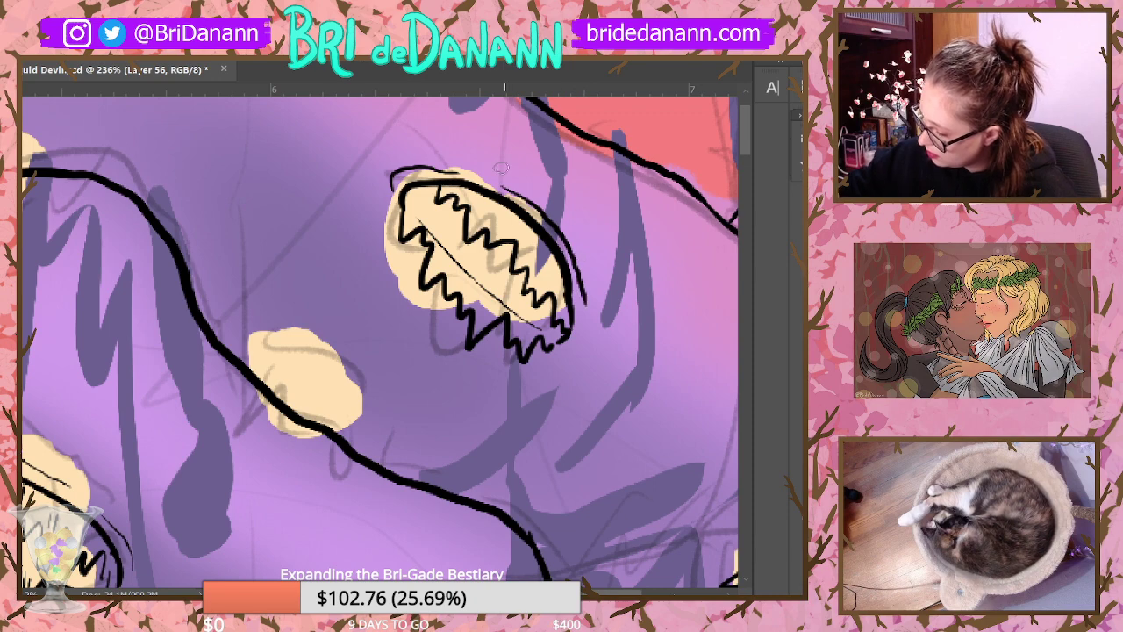
pyautogui.moveTo(447, 162); pyautogui.dragTo(519, 181)
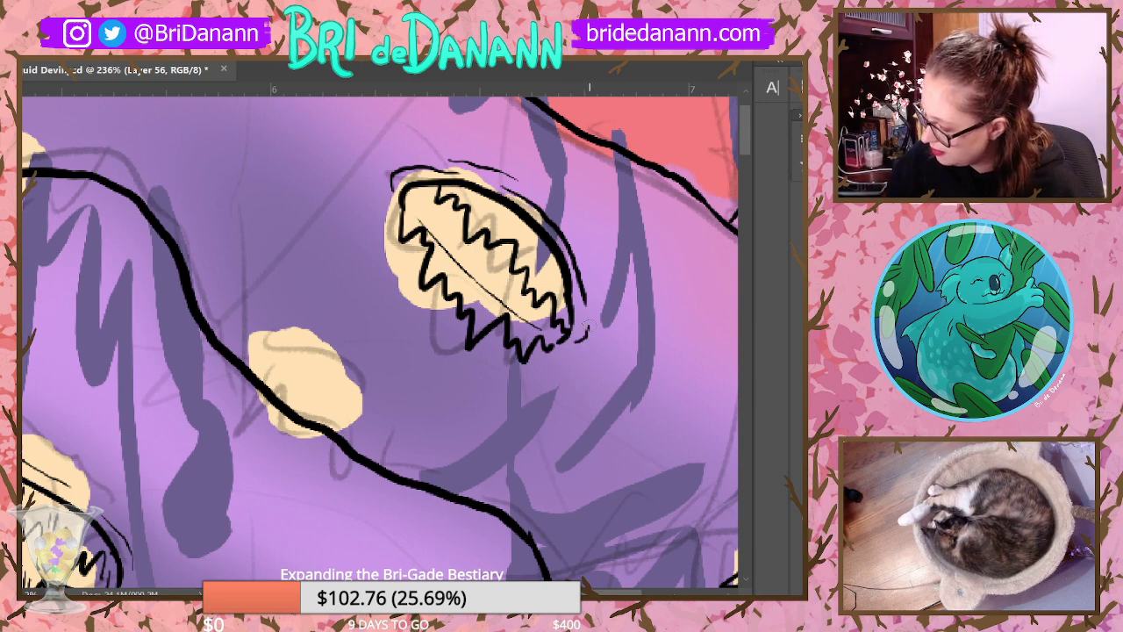
# Step: Ink the small cream growth on the pink-tinted trunk above the horn with a curved cap line and an outer jagged fringe
pyautogui.moveTo(549, 592); pyautogui.dragTo(517, 592)
pyautogui.moveTo(374, 388); pyautogui.dragTo(203, 389)
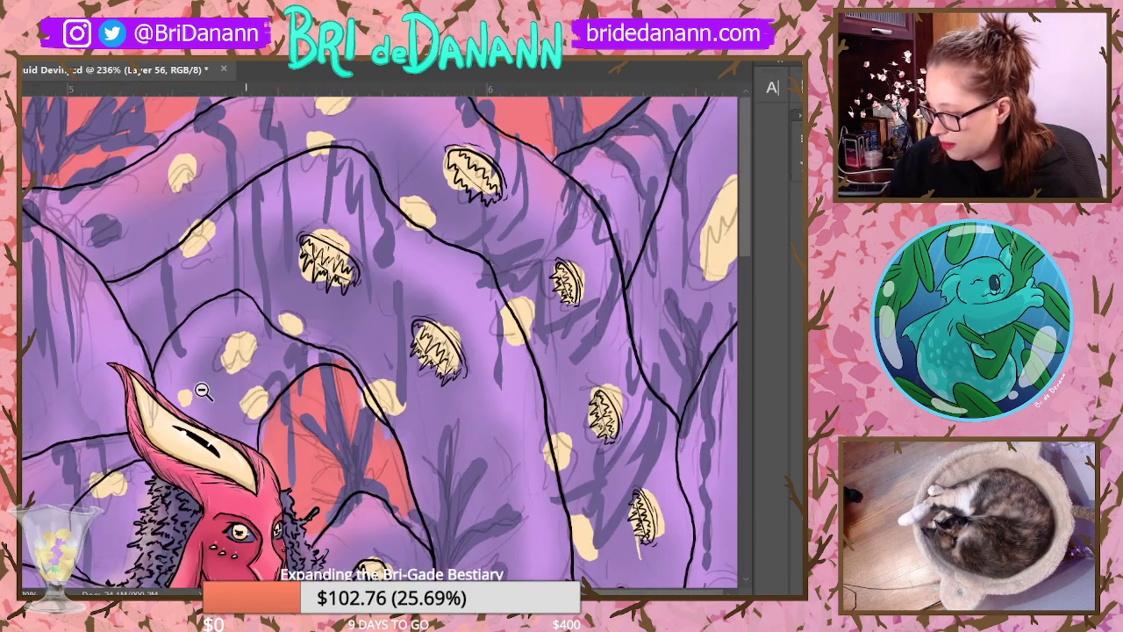
pyautogui.moveTo(747, 239); pyautogui.dragTo(752, 198)
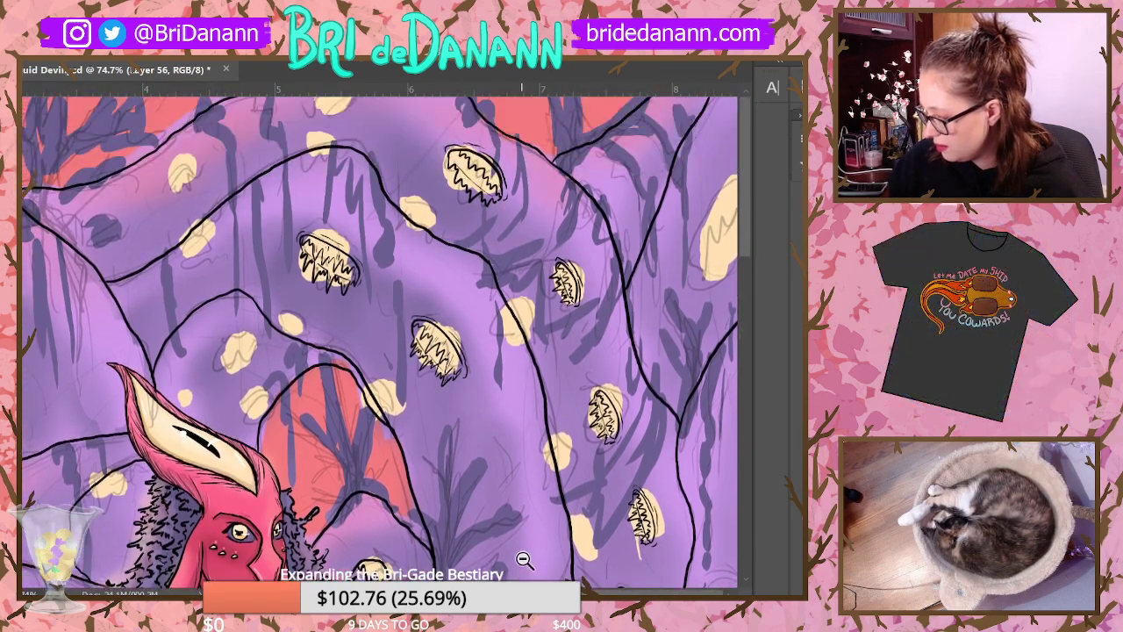
pyautogui.moveTo(466, 224); pyautogui.dragTo(517, 224)
pyautogui.scroll(-5, 517, 223)
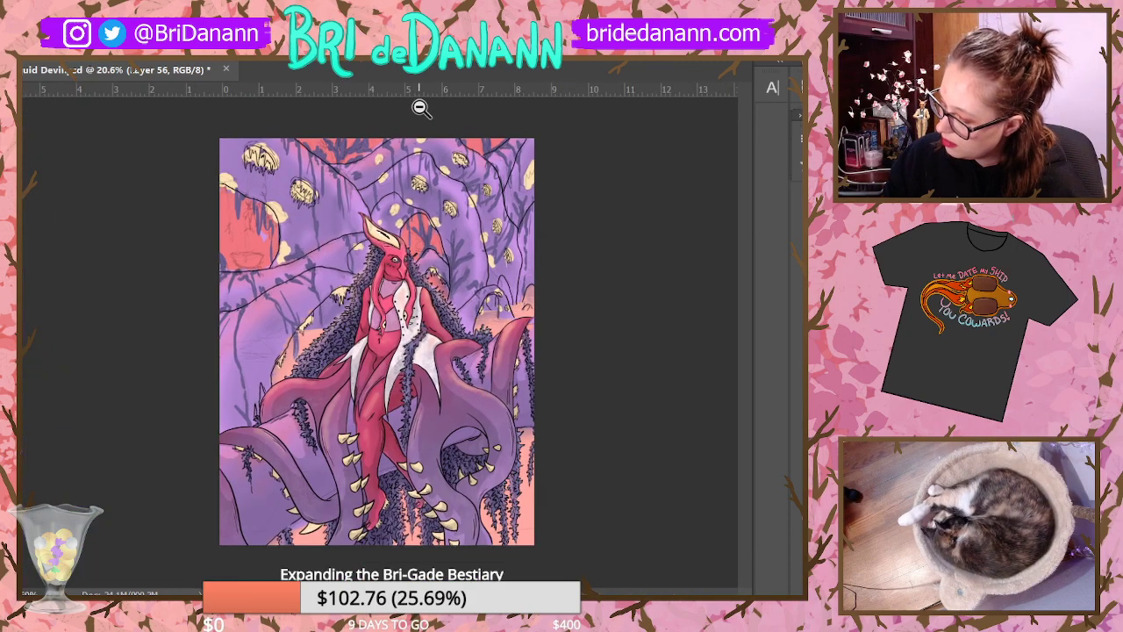
pyautogui.scroll(4, 421, 104)
pyautogui.scroll(5, 376, 100)
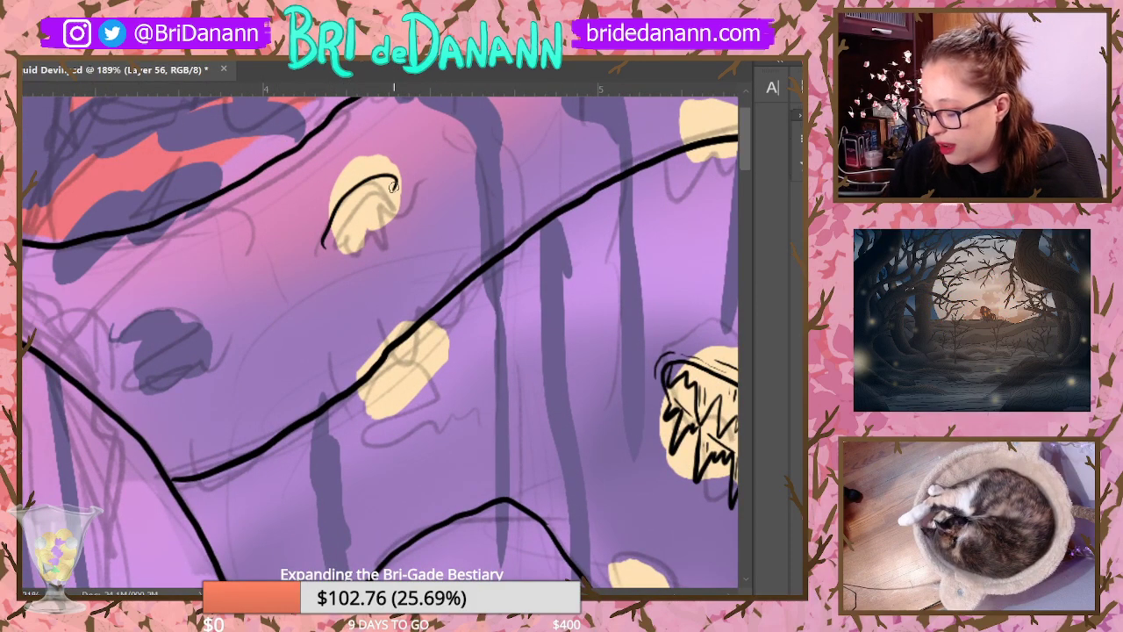
pyautogui.moveTo(324, 251); pyautogui.dragTo(400, 200)
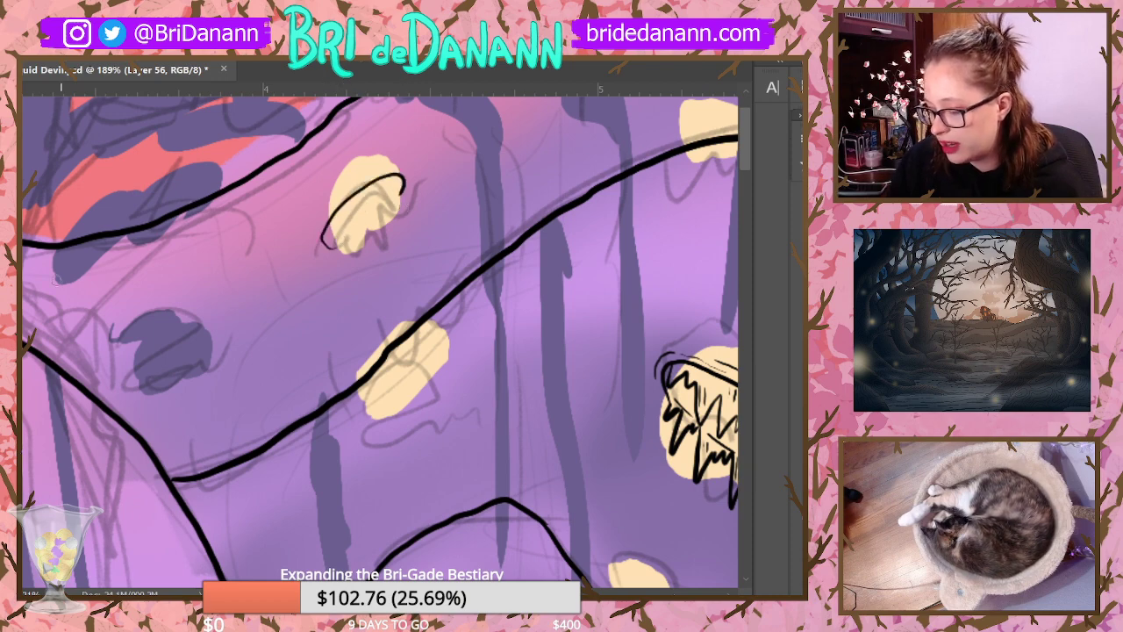
pyautogui.scroll(3, 427, 168)
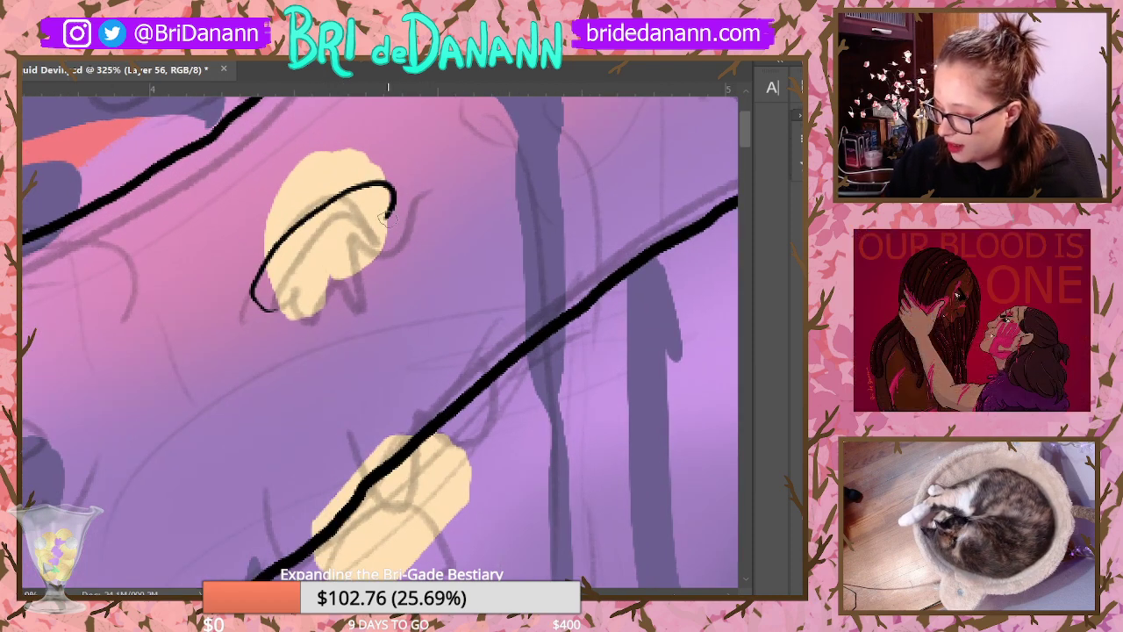
pyautogui.moveTo(391, 214)
pyautogui.mouseDown()
pyautogui.moveTo(379, 239)
pyautogui.moveTo(388, 259)
pyautogui.mouseUp()
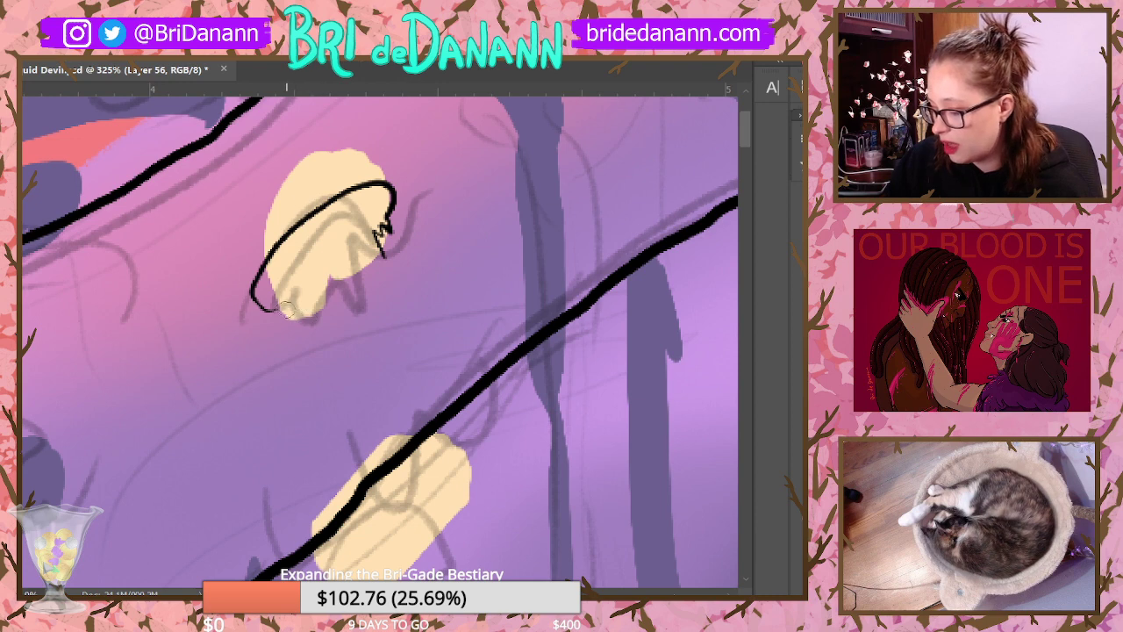
pyautogui.moveTo(284, 304)
pyautogui.mouseDown()
pyautogui.moveTo(346, 325)
pyautogui.moveTo(344, 263)
pyautogui.moveTo(375, 258)
pyautogui.mouseUp()
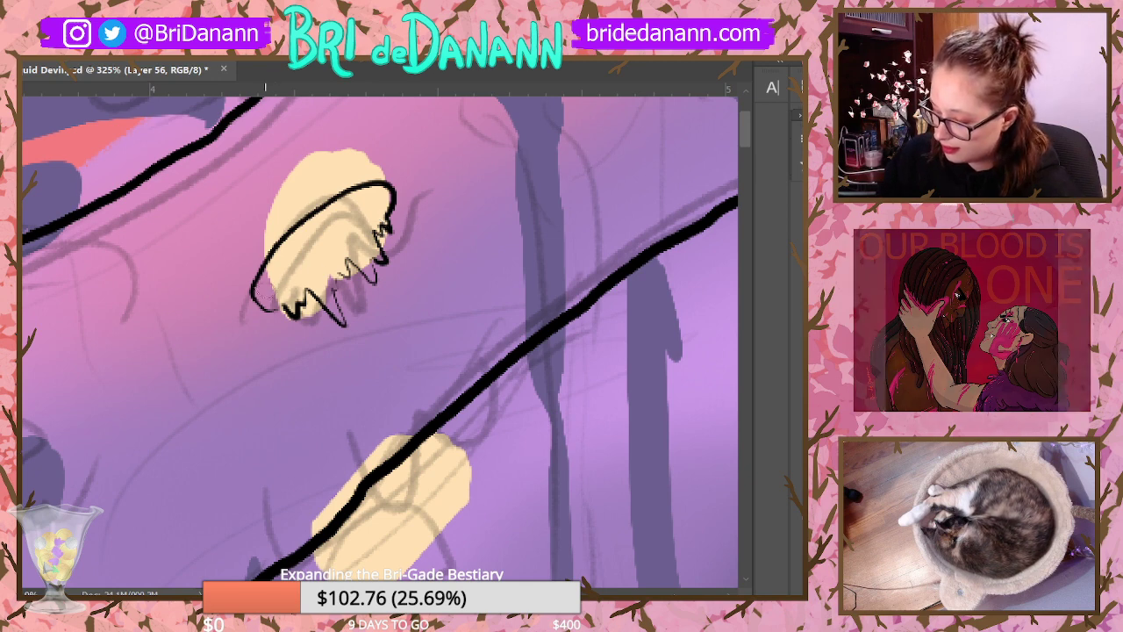
# Step: Draw the small growth's inner jagged fringe, redoing a stray stroke, and a thin centre line between the fringes
pyautogui.moveTo(259, 283); pyautogui.dragTo(294, 268)
pyautogui.moveTo(277, 273)
pyautogui.mouseDown()
pyautogui.moveTo(323, 223)
pyautogui.moveTo(352, 227)
pyautogui.moveTo(367, 200)
pyautogui.mouseUp()
pyautogui.hotkey('ctrl', 'z')
pyautogui.moveTo(292, 263)
pyautogui.mouseDown()
pyautogui.moveTo(316, 232)
pyautogui.moveTo(331, 237)
pyautogui.moveTo(388, 195)
pyautogui.mouseUp()
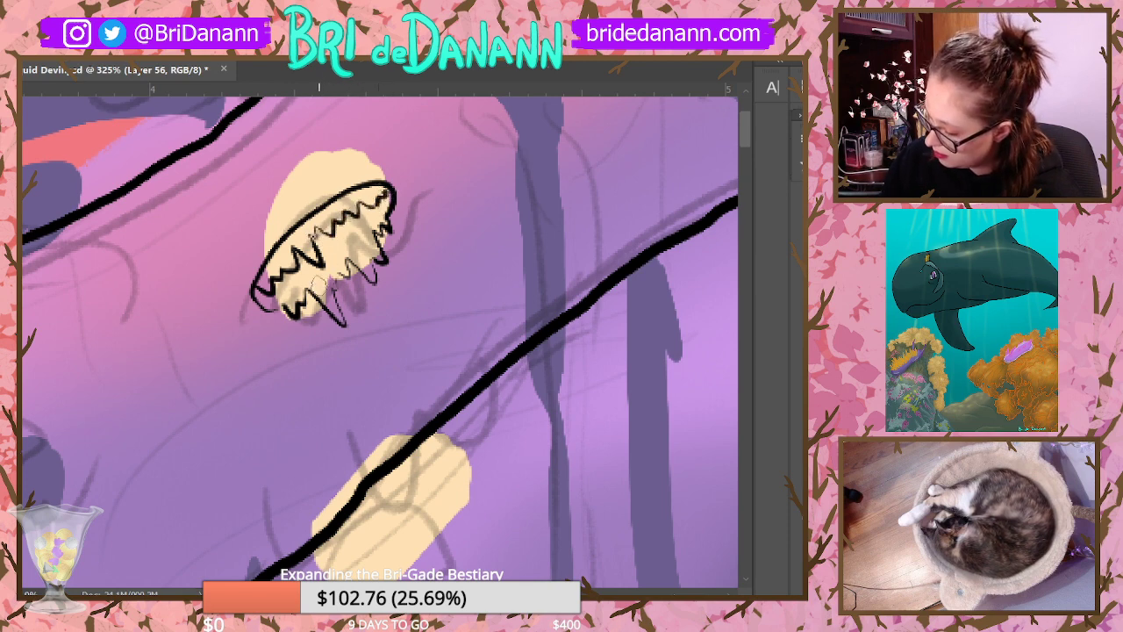
pyautogui.moveTo(287, 299); pyautogui.dragTo(386, 222)
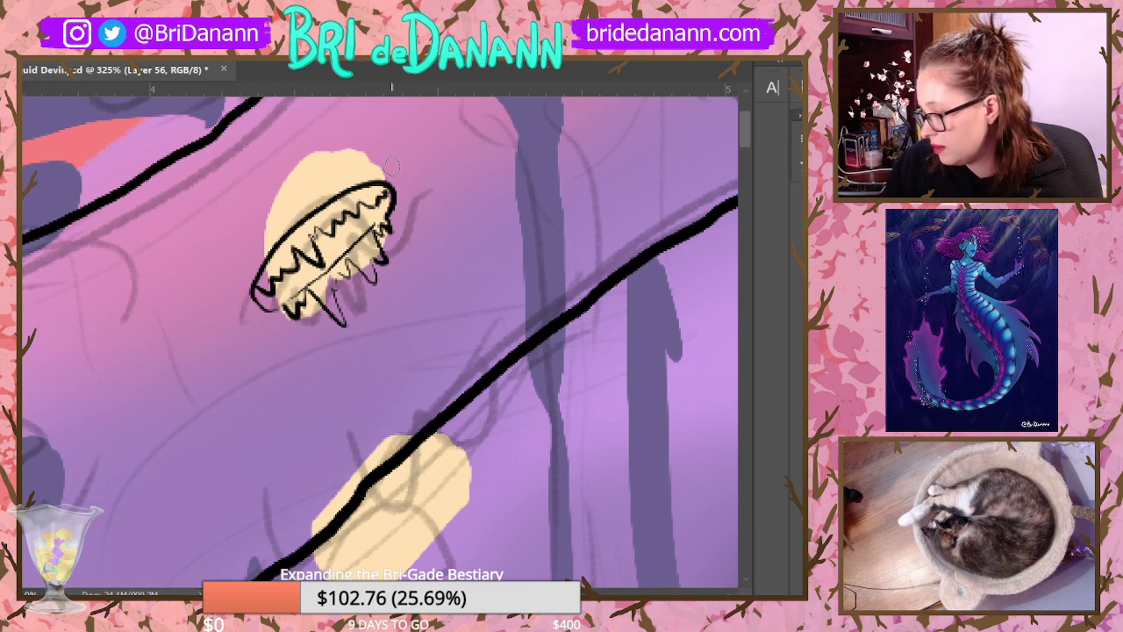
# Step: Add short contour strokes around the ends and upper side of the small growth's cap, undoing a stray stroke
pyautogui.moveTo(247, 265)
pyautogui.mouseDown()
pyautogui.moveTo(241, 297)
pyautogui.moveTo(253, 317)
pyautogui.mouseUp()
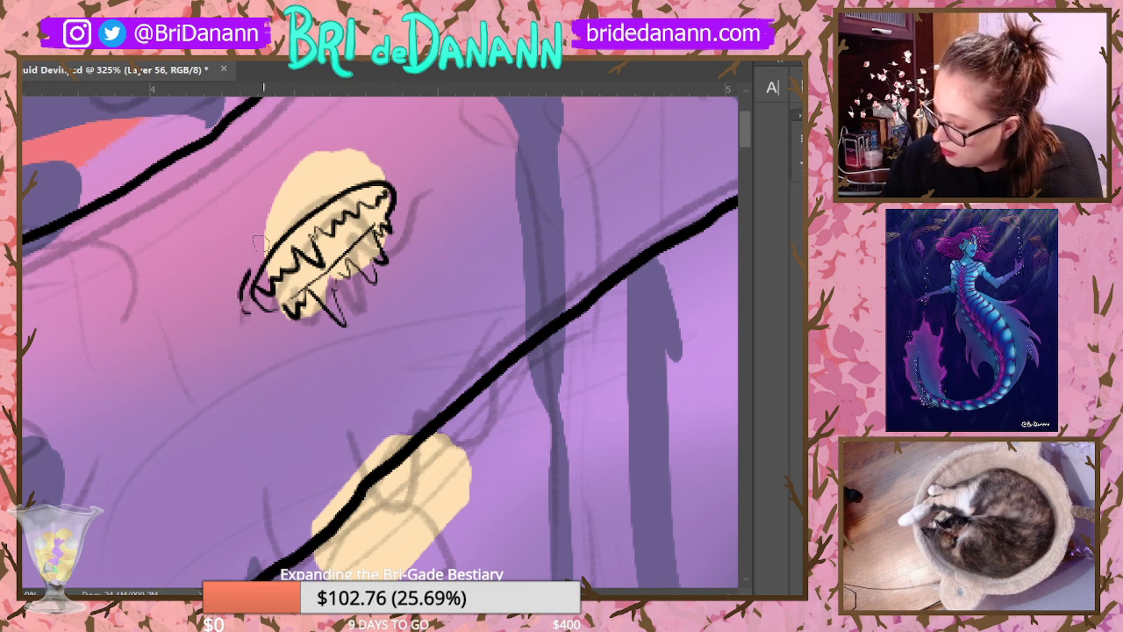
pyautogui.moveTo(252, 263)
pyautogui.mouseDown()
pyautogui.moveTo(313, 204)
pyautogui.moveTo(399, 172)
pyautogui.mouseUp()
pyautogui.hotkey('ctrl', 'z')
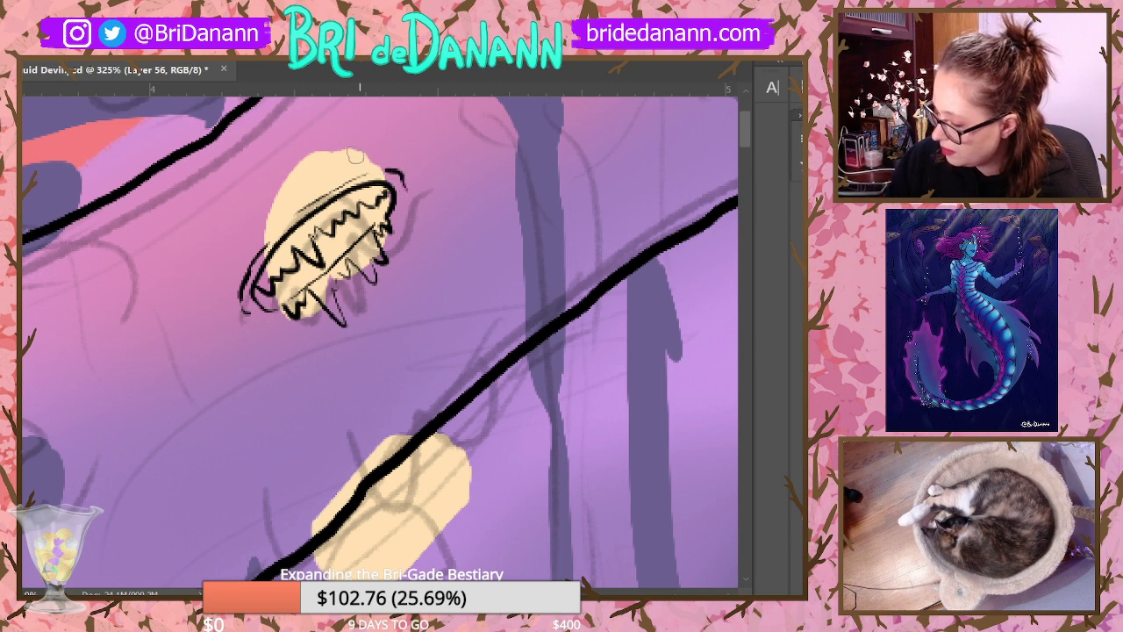
pyautogui.moveTo(250, 253); pyautogui.dragTo(294, 201)
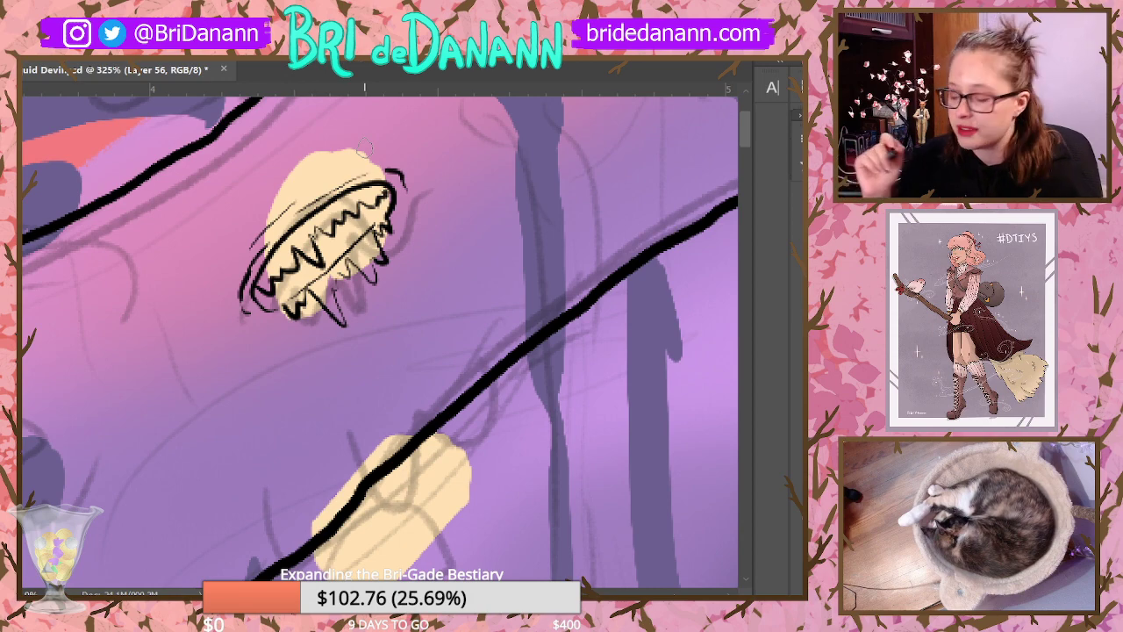
pyautogui.scroll(-10, 328, 343)
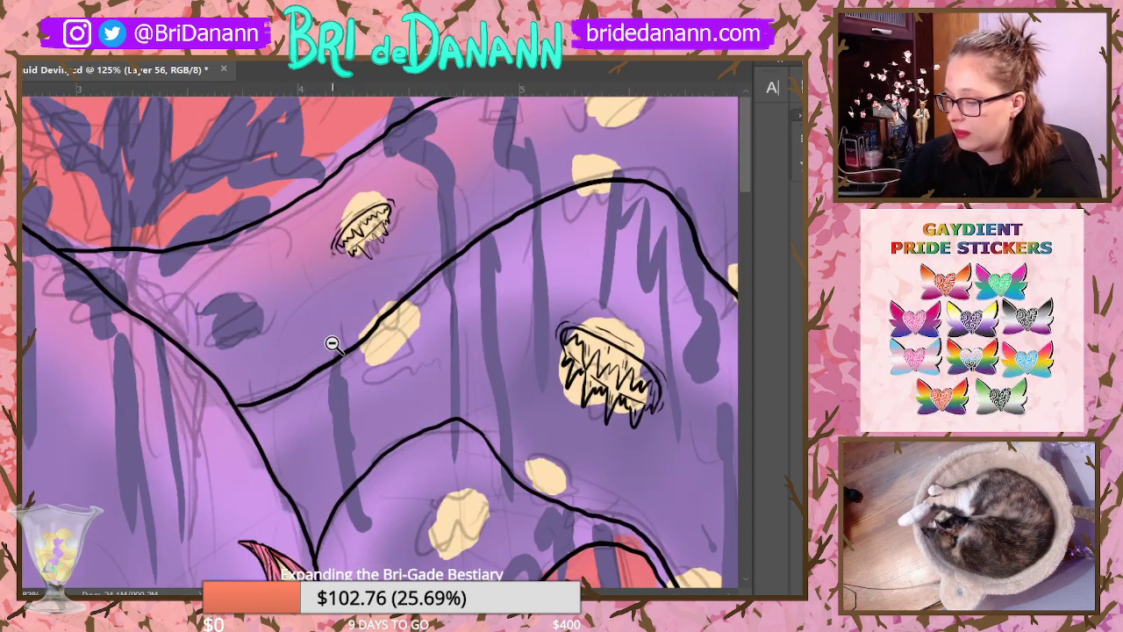
# Step: Ink the inner jagged fringe of the large cream growth at the canvas's right edge, undoing a first outer curve
pyautogui.hscroll(3, 616, 559)
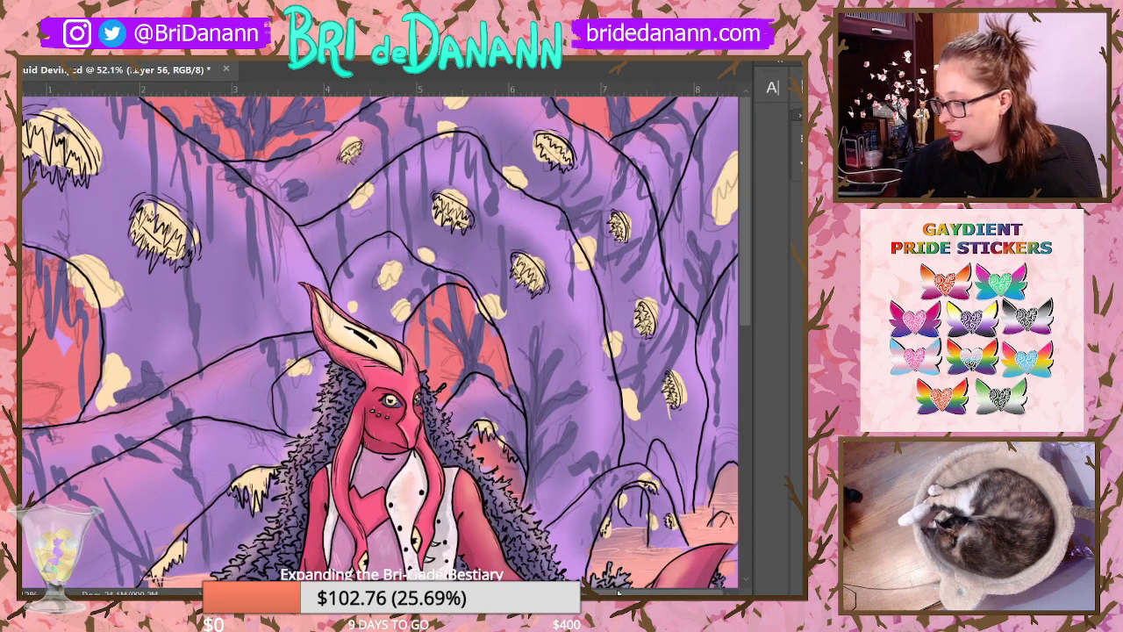
pyautogui.scroll(5, 718, 172)
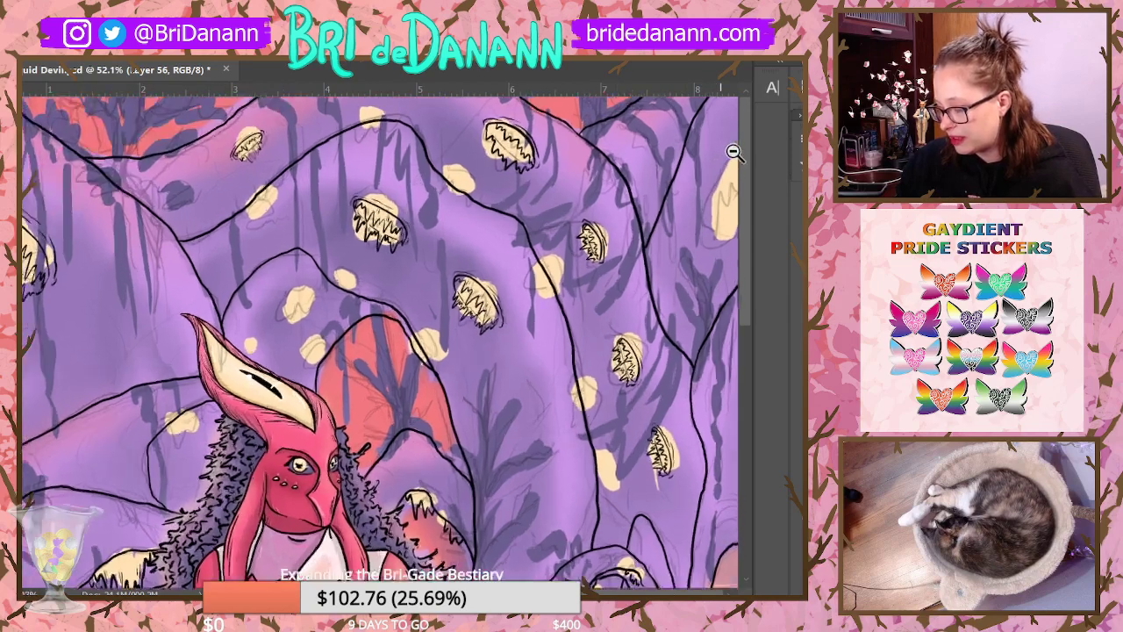
pyautogui.hscroll(2, 389, 328)
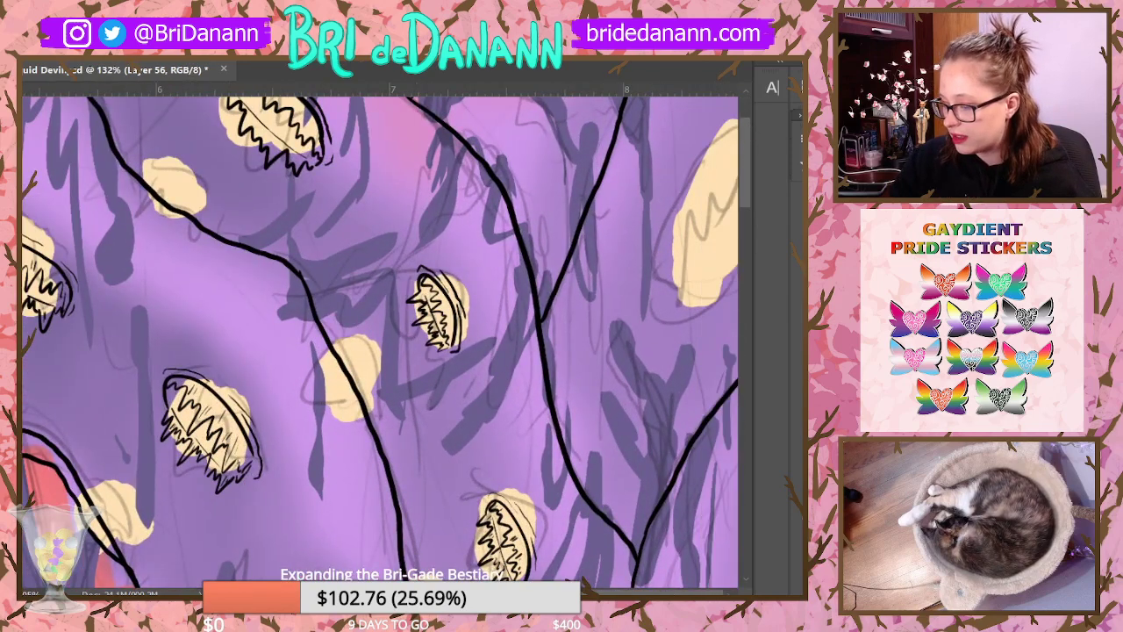
pyautogui.moveTo(734, 125)
pyautogui.mouseDown()
pyautogui.moveTo(664, 237)
pyautogui.moveTo(678, 296)
pyautogui.mouseUp()
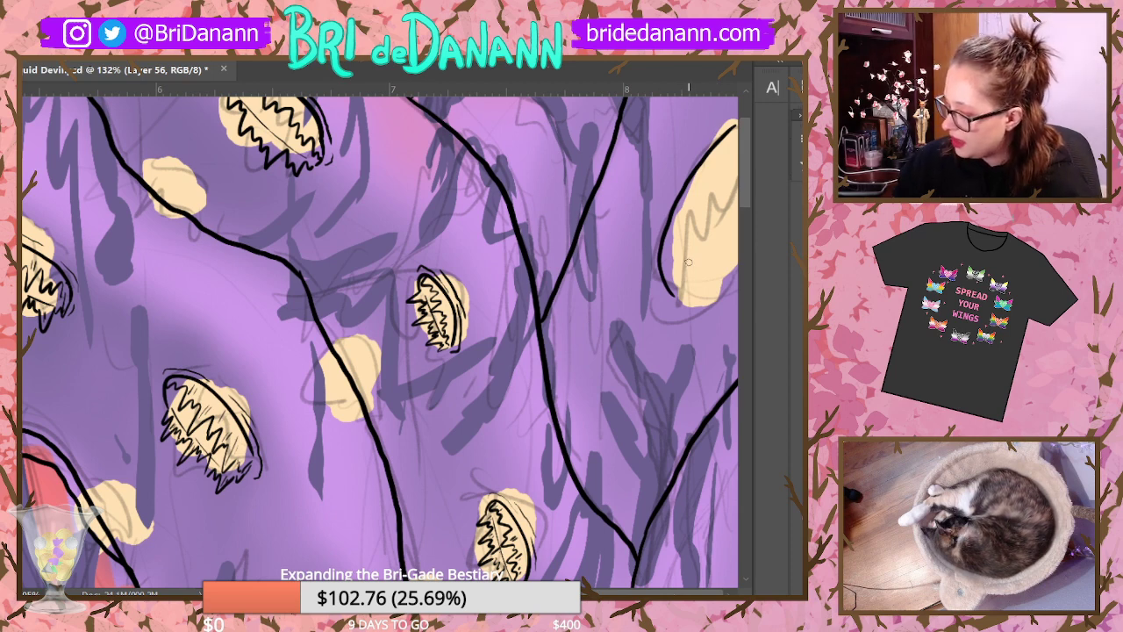
pyautogui.hotkey('ctrl', 'z')
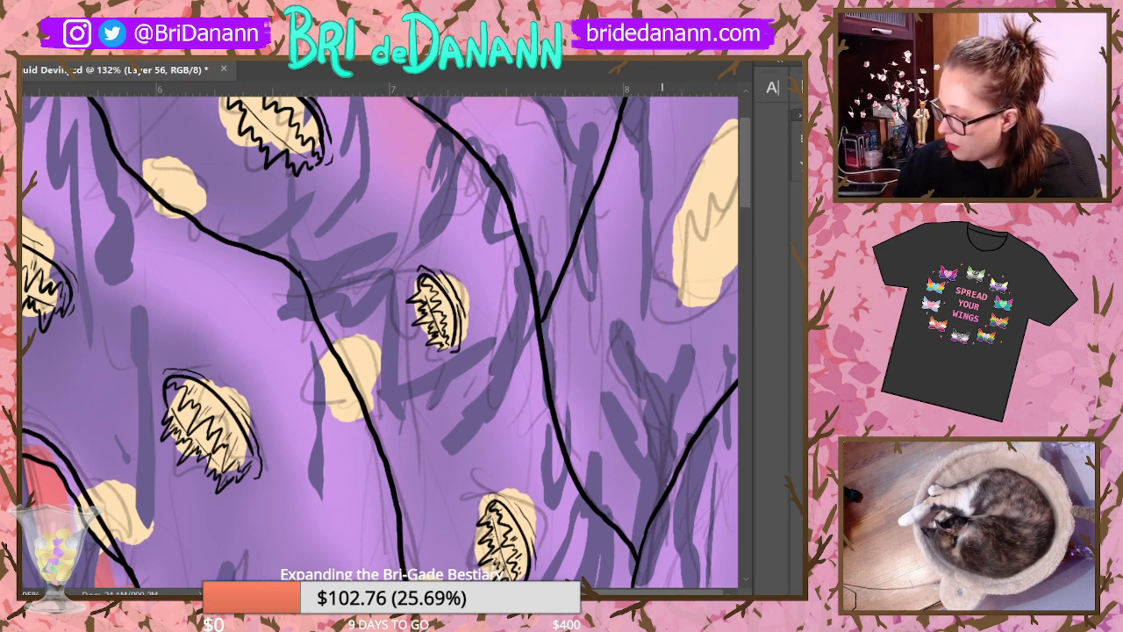
pyautogui.moveTo(662, 274)
pyautogui.mouseDown()
pyautogui.moveTo(695, 238)
pyautogui.moveTo(711, 261)
pyautogui.moveTo(704, 208)
pyautogui.moveTo(719, 204)
pyautogui.moveTo(729, 172)
pyautogui.mouseUp()
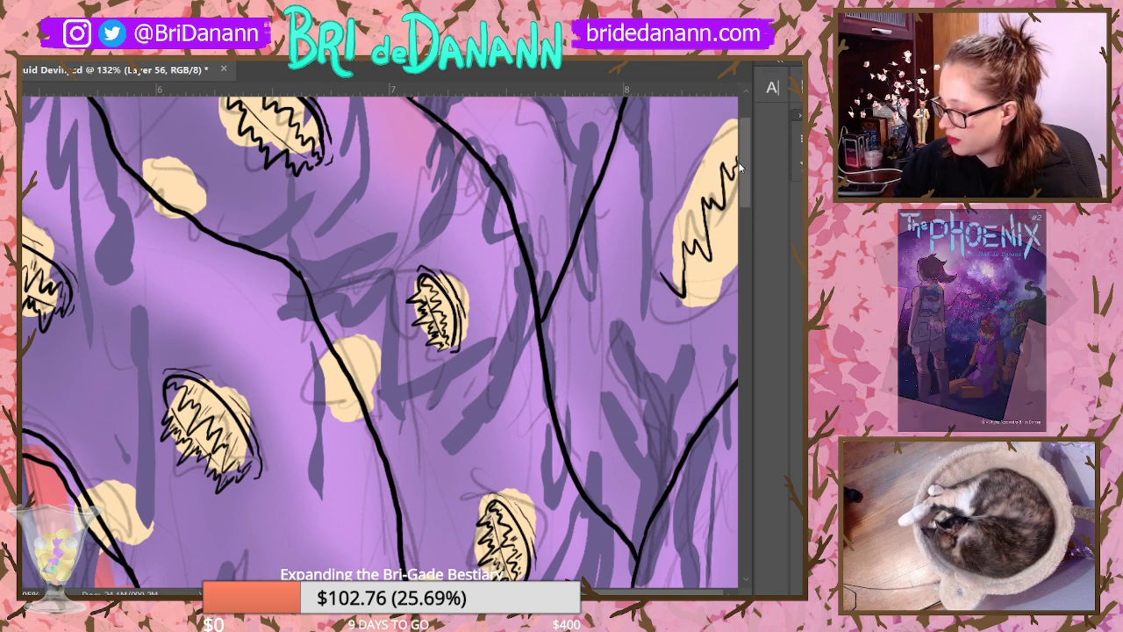
pyautogui.scroll(-1, 746, 165)
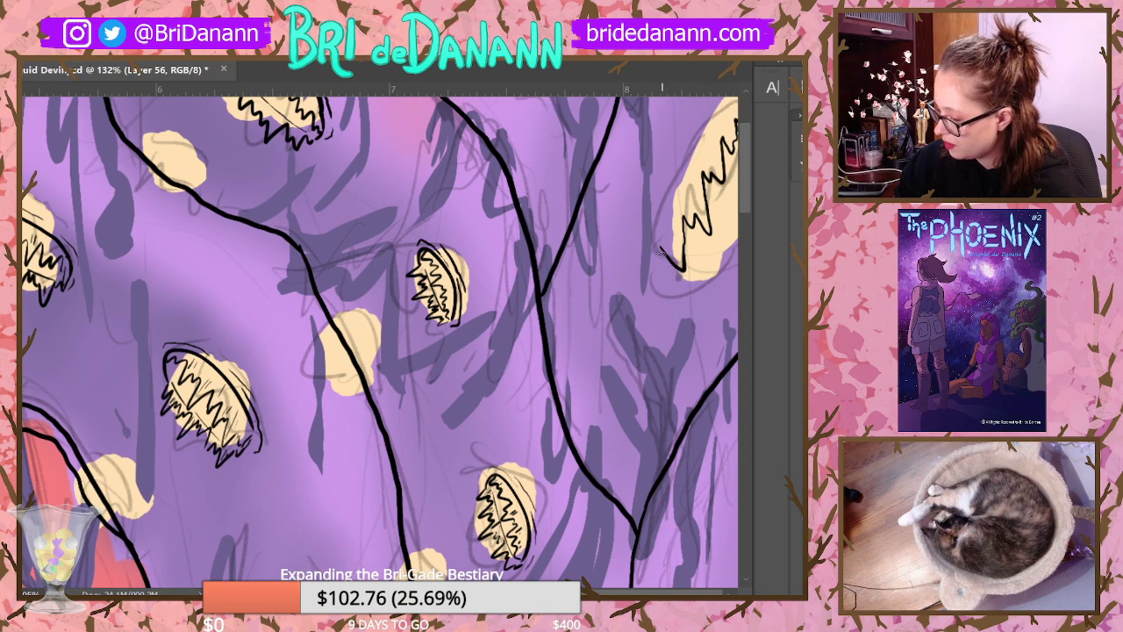
pyautogui.moveTo(662, 252); pyautogui.dragTo(709, 128)
pyautogui.scroll(5, 664, 256)
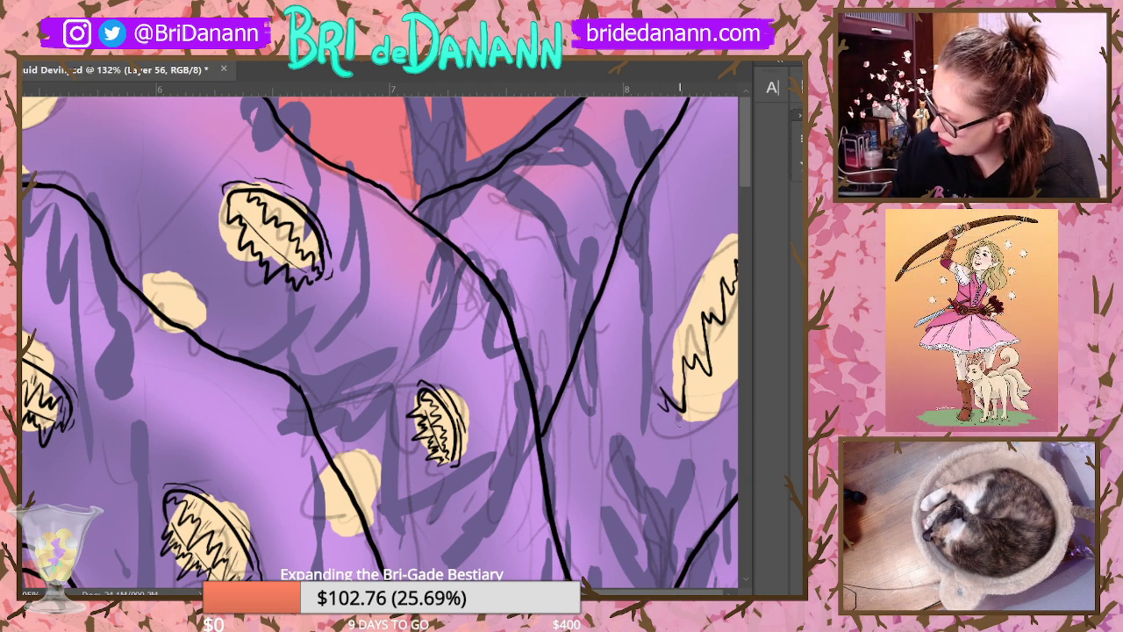
# Step: Add the right-edge growth's long outer curve and the lower jagged fringe around its base, redoing a stray first stroke
pyautogui.moveTo(672, 409); pyautogui.dragTo(714, 394)
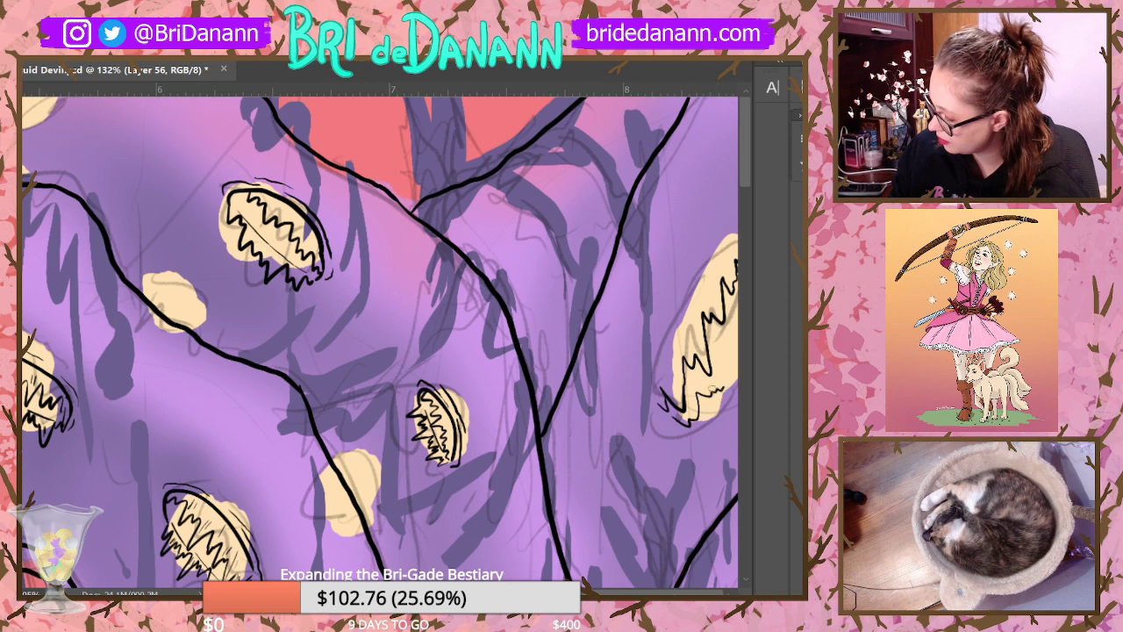
pyautogui.hotkey('ctrl', 'z')
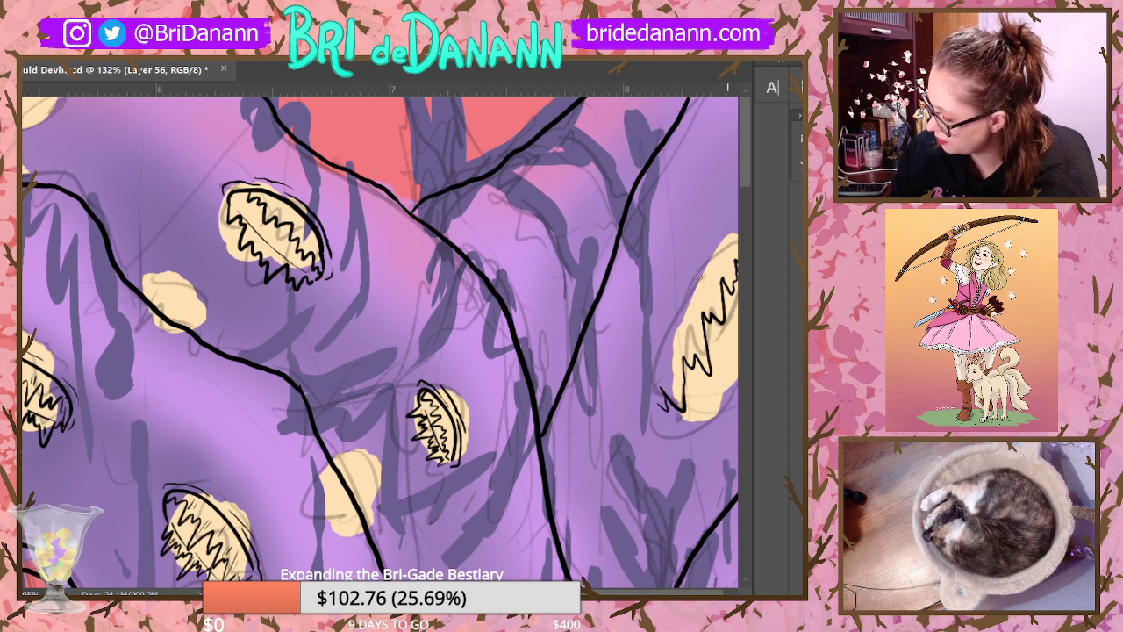
pyautogui.moveTo(734, 246); pyautogui.dragTo(655, 373)
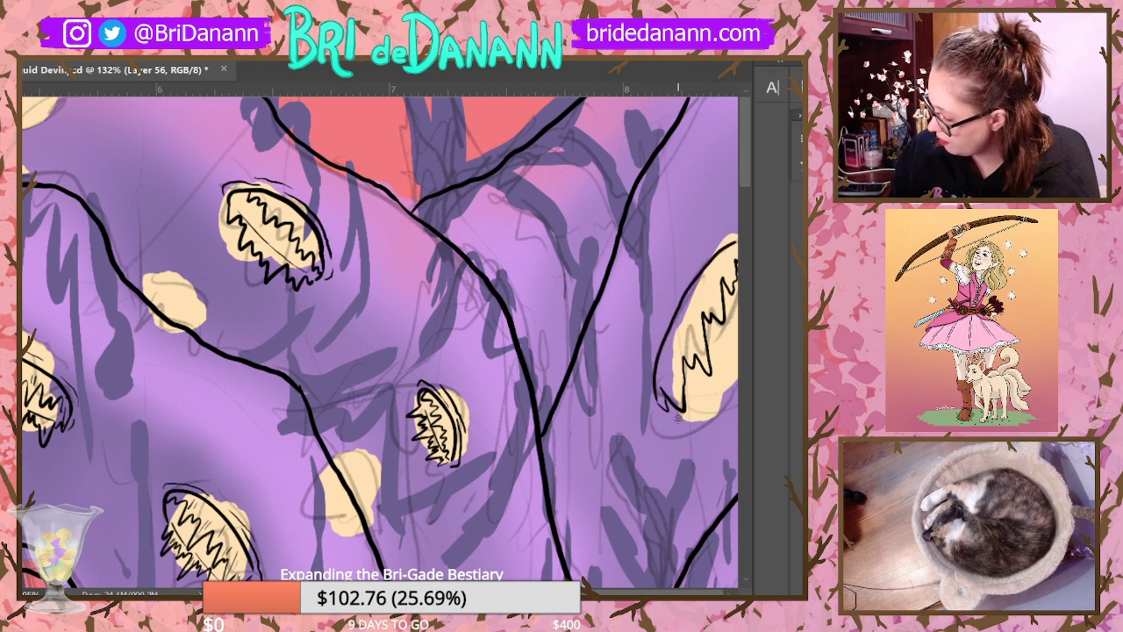
pyautogui.moveTo(677, 419); pyautogui.dragTo(701, 397)
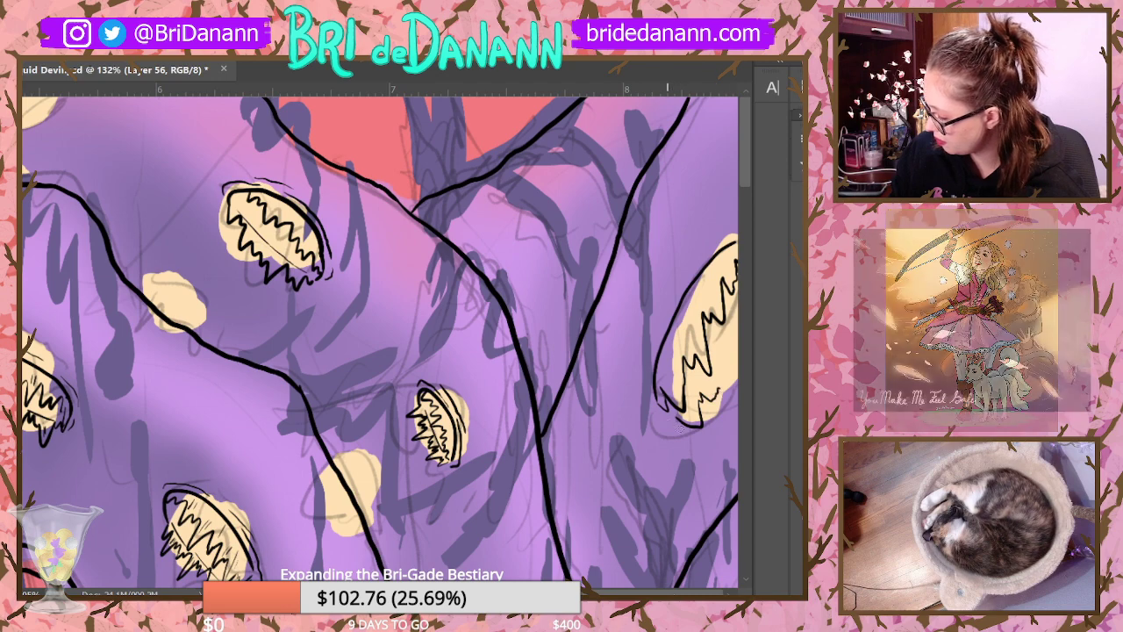
pyautogui.moveTo(726, 383); pyautogui.dragTo(730, 356)
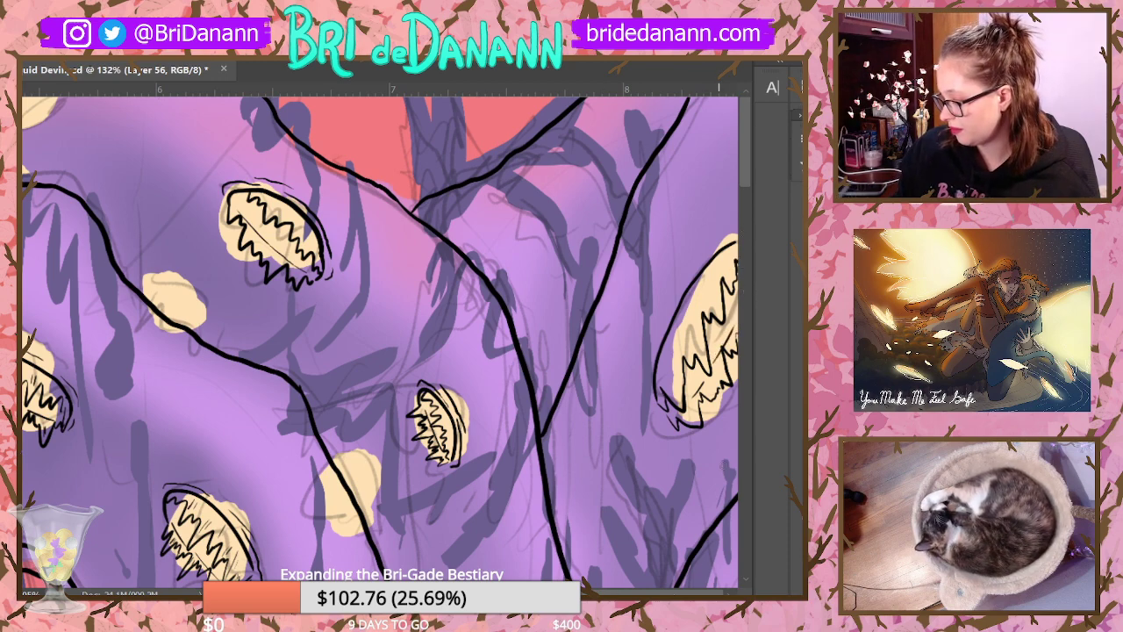
# Step: Draw a curved cap line over the cream growth on the upper-right rim of the large red opening, redoing its lower part
pyautogui.moveTo(746, 163); pyautogui.dragTo(742, 202)
pyautogui.moveTo(646, 301); pyautogui.dragTo(635, 369)
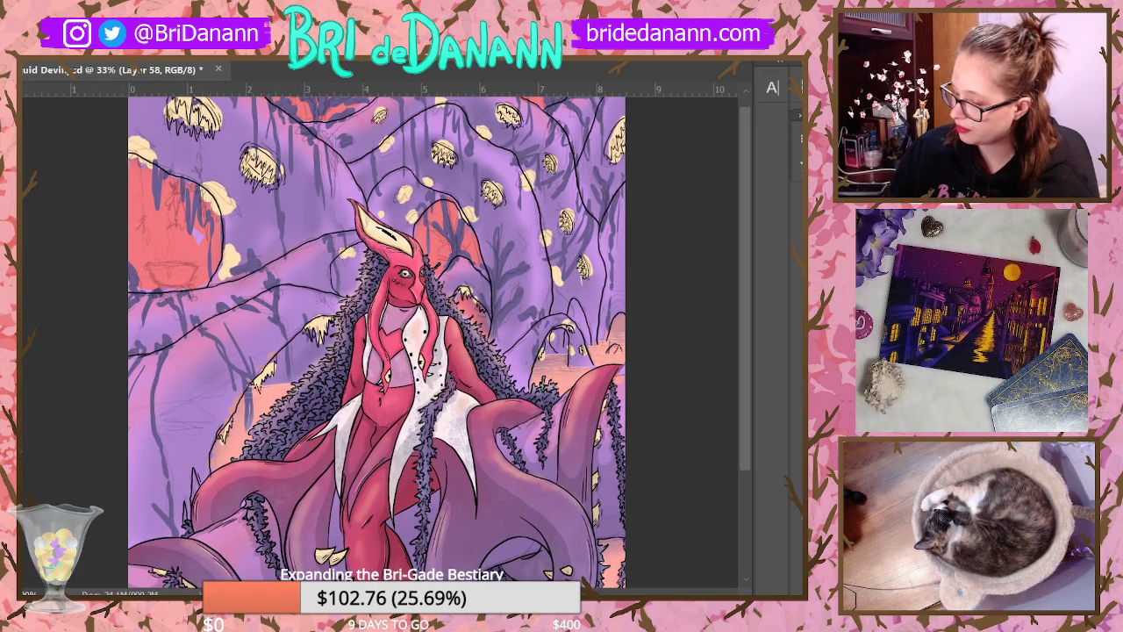
pyautogui.moveTo(667, 196); pyautogui.dragTo(631, 259)
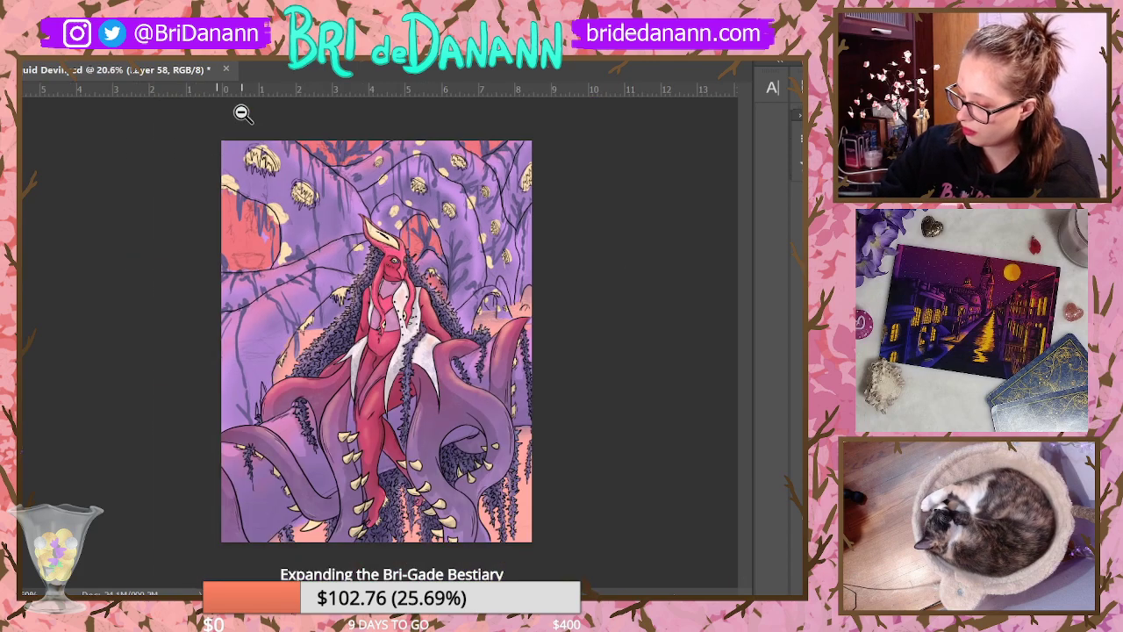
pyautogui.scroll(5, 243, 113)
pyautogui.scroll(6, 153, 240)
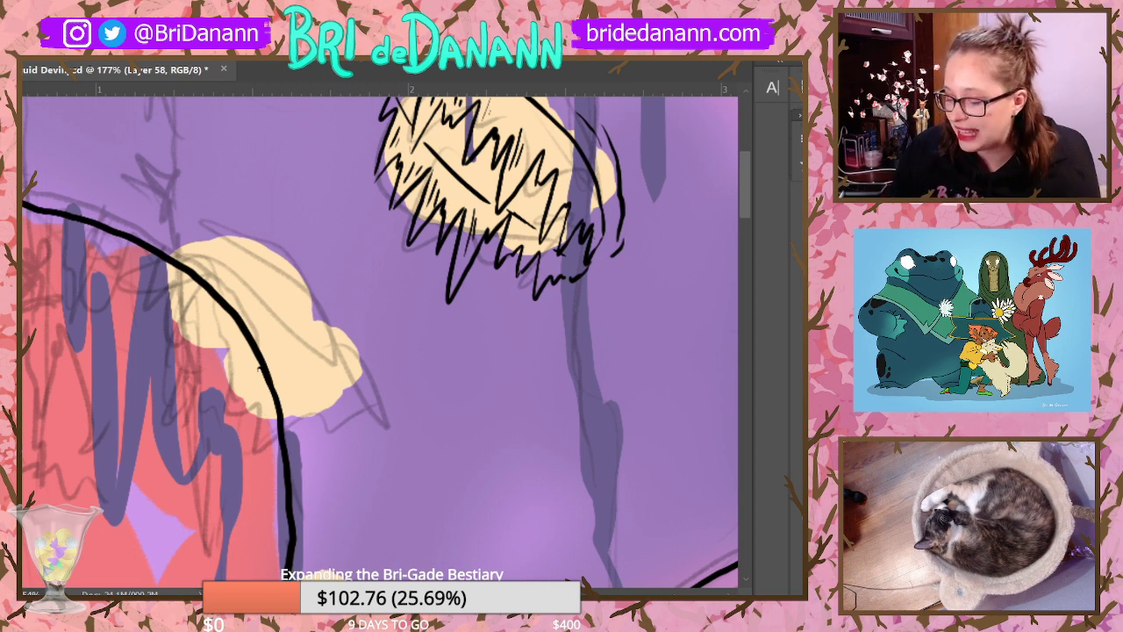
pyautogui.moveTo(170, 253); pyautogui.dragTo(294, 312)
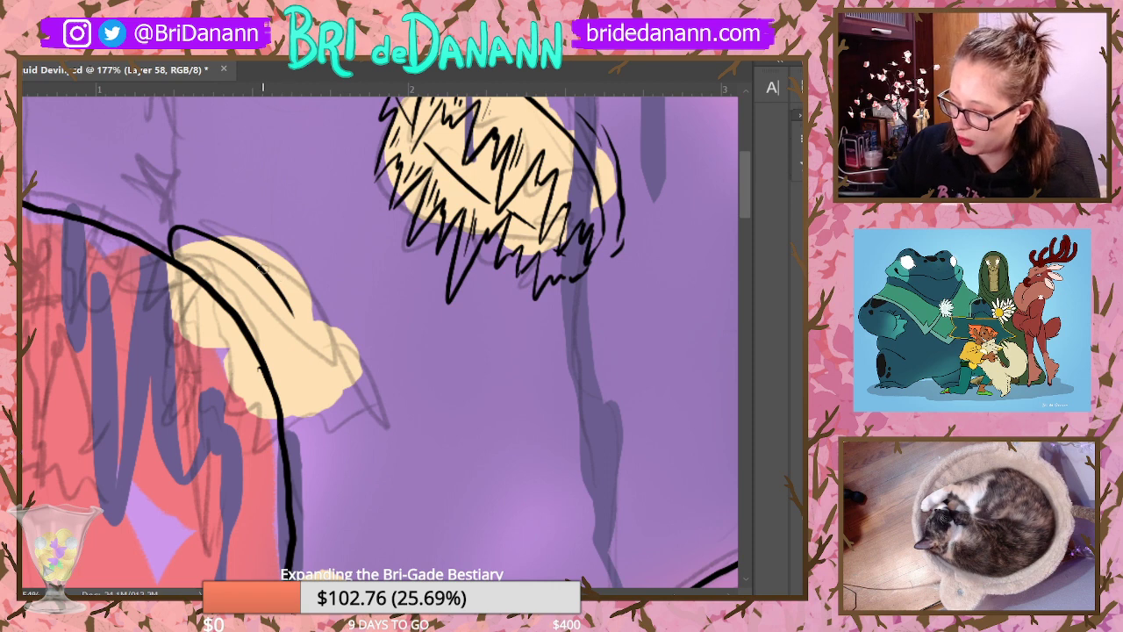
pyautogui.moveTo(268, 270); pyautogui.dragTo(315, 384)
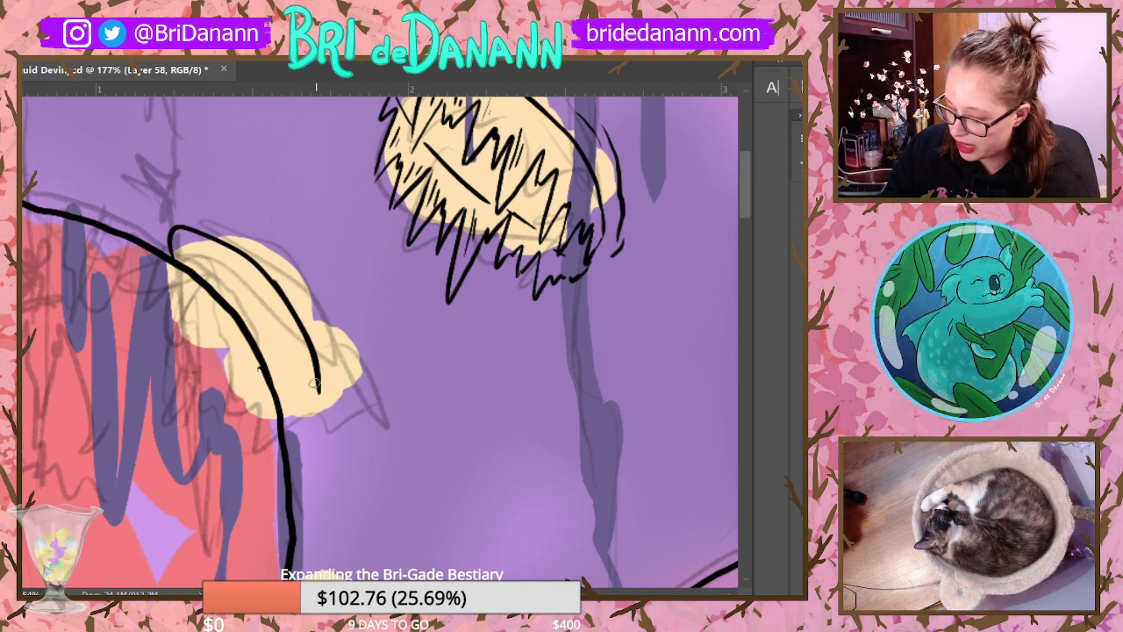
pyautogui.hotkey('ctrl', 'z')
pyautogui.moveTo(277, 282)
pyautogui.mouseDown()
pyautogui.moveTo(311, 365)
pyautogui.moveTo(310, 415)
pyautogui.moveTo(295, 415)
pyautogui.moveTo(323, 394)
pyautogui.mouseUp()
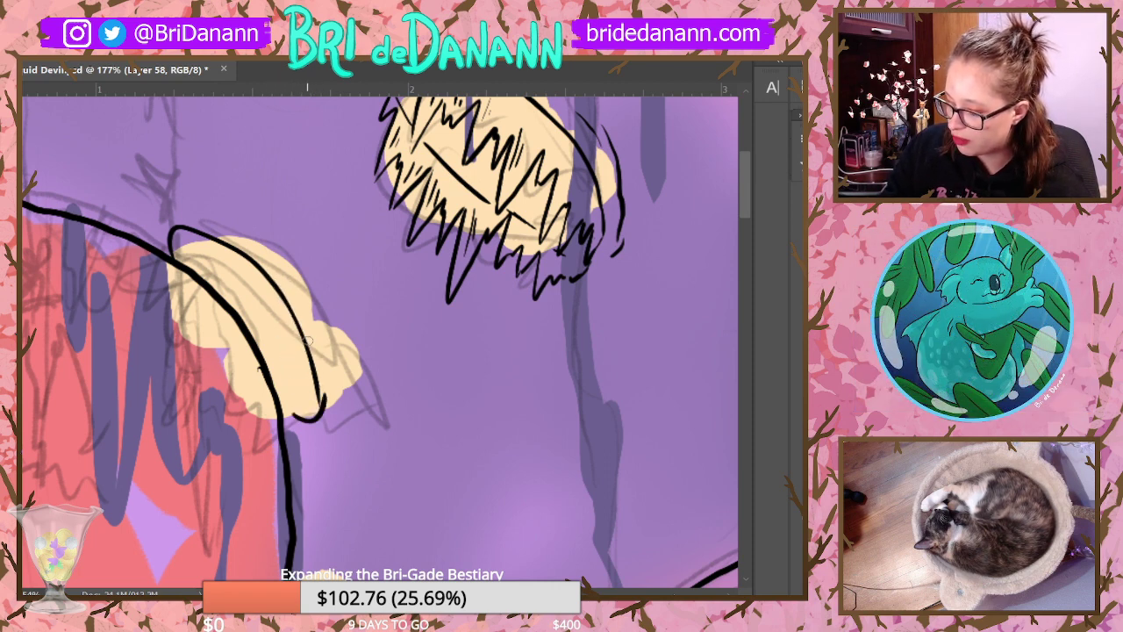
# Step: Redo the lower end of this cap line as a short, thin stroke angled towards the rim
pyautogui.moveTo(307, 339); pyautogui.dragTo(317, 357)
pyautogui.hotkey('ctrl', 'z')
pyautogui.hotkey('ctrl', 'z')
pyautogui.moveTo(295, 412); pyautogui.dragTo(318, 402)
pyautogui.hotkey('ctrl', 'z')
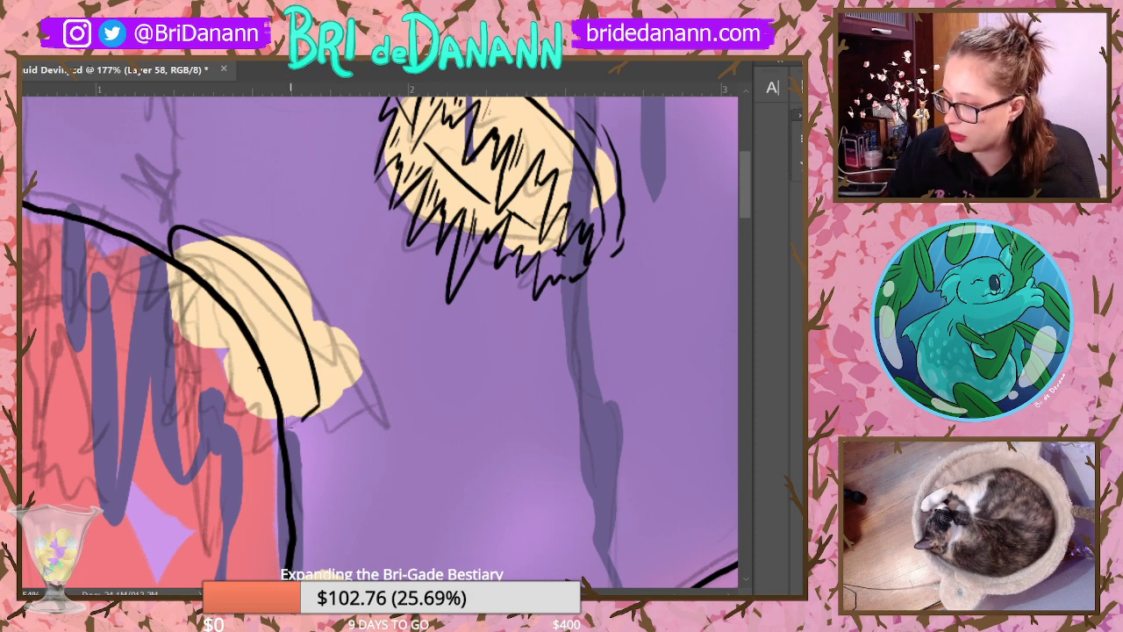
# Step: Ink inner and outer jagged fringes across the opening's rim on this growth, plus short contour strokes around its cap
pyautogui.scroll(3, 272, 395)
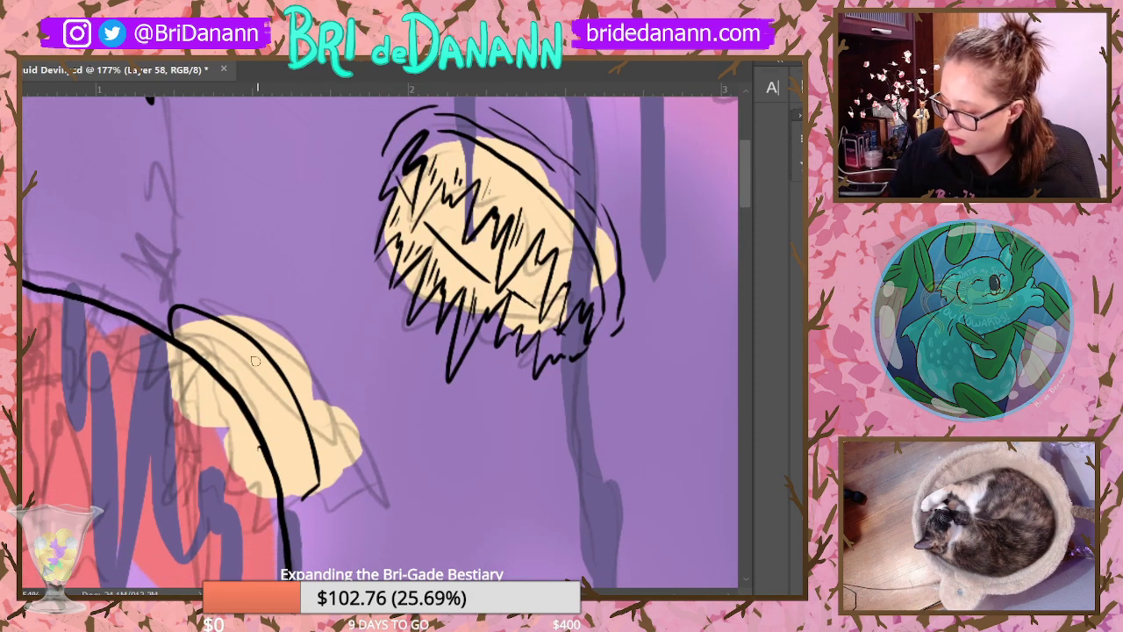
pyautogui.moveTo(180, 306)
pyautogui.mouseDown()
pyautogui.moveTo(178, 348)
pyautogui.moveTo(200, 334)
pyautogui.moveTo(209, 352)
pyautogui.moveTo(189, 389)
pyautogui.moveTo(230, 362)
pyautogui.moveTo(220, 401)
pyautogui.moveTo(264, 377)
pyautogui.moveTo(234, 397)
pyautogui.moveTo(250, 404)
pyautogui.moveTo(248, 442)
pyautogui.moveTo(292, 415)
pyautogui.moveTo(272, 449)
pyautogui.moveTo(280, 469)
pyautogui.moveTo(261, 495)
pyautogui.moveTo(291, 482)
pyautogui.moveTo(282, 515)
pyautogui.moveTo(324, 460)
pyautogui.mouseUp()
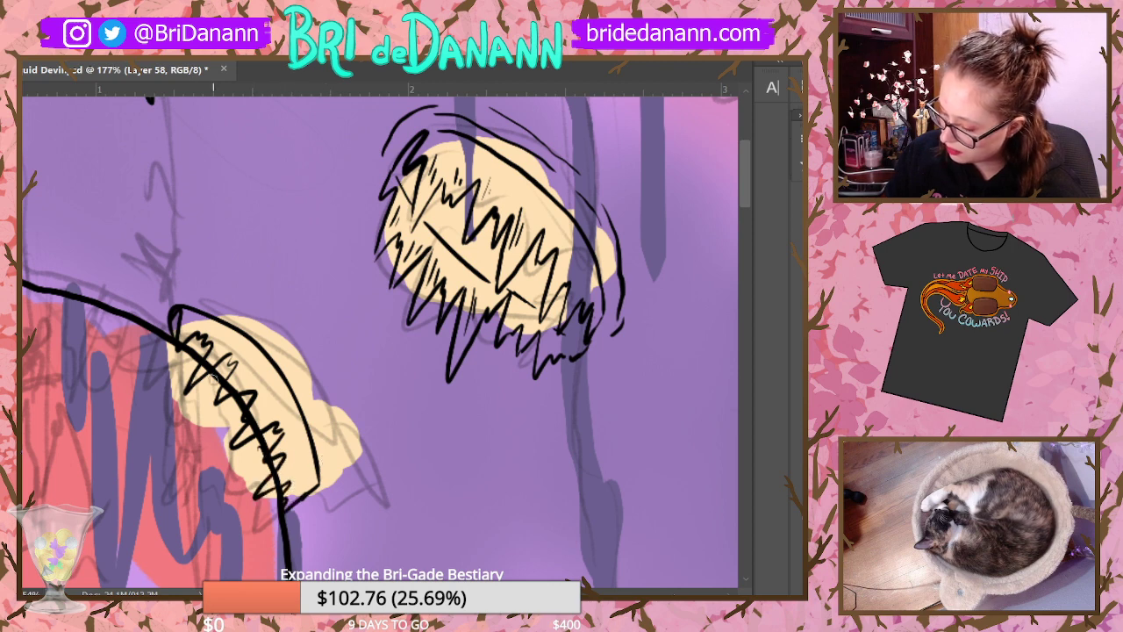
pyautogui.moveTo(184, 347)
pyautogui.mouseDown()
pyautogui.moveTo(180, 398)
pyautogui.moveTo(209, 392)
pyautogui.moveTo(207, 425)
pyautogui.moveTo(190, 433)
pyautogui.moveTo(230, 417)
pyautogui.moveTo(173, 476)
pyautogui.mouseUp()
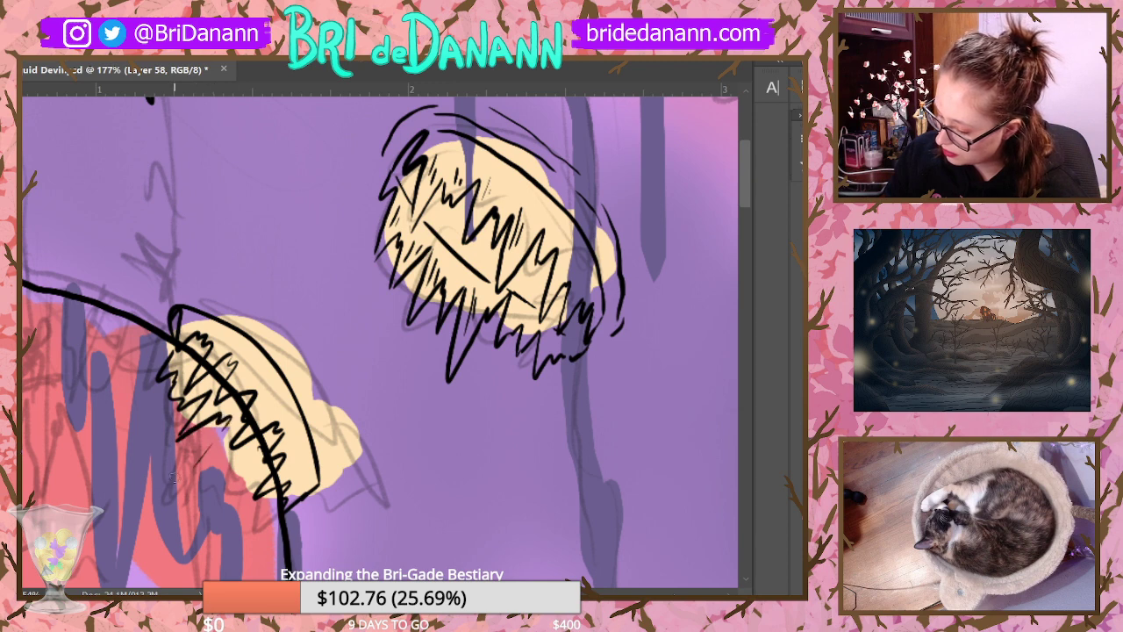
pyautogui.moveTo(215, 437)
pyautogui.mouseDown()
pyautogui.moveTo(207, 470)
pyautogui.moveTo(247, 453)
pyautogui.moveTo(251, 497)
pyautogui.moveTo(230, 519)
pyautogui.moveTo(274, 523)
pyautogui.moveTo(291, 483)
pyautogui.mouseUp()
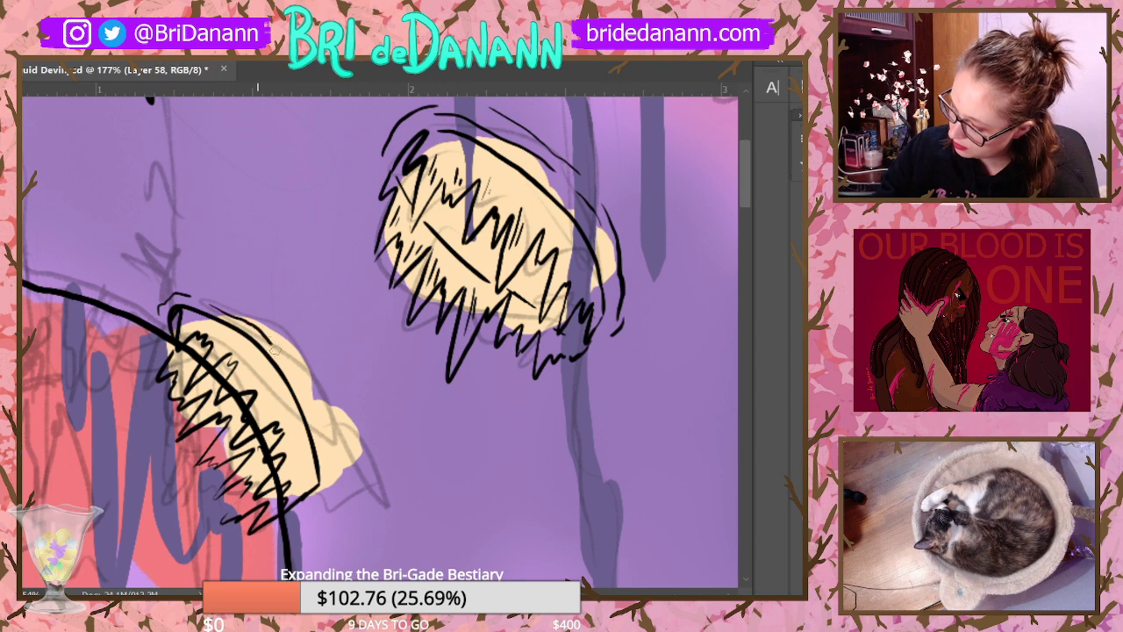
pyautogui.moveTo(307, 507)
pyautogui.mouseDown()
pyautogui.moveTo(331, 491)
pyautogui.moveTo(309, 402)
pyautogui.mouseUp()
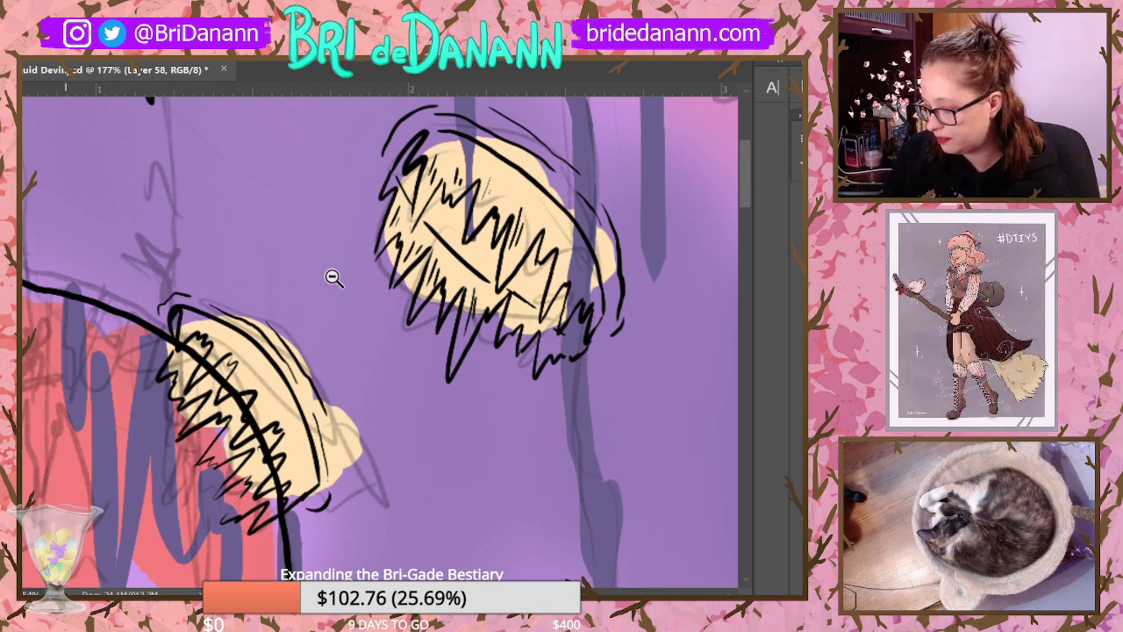
# Step: Draw a curved cap line with a hooked end over the cream growth at the canvas's left edge, above the red opening
pyautogui.scroll(-5, 583, 330)
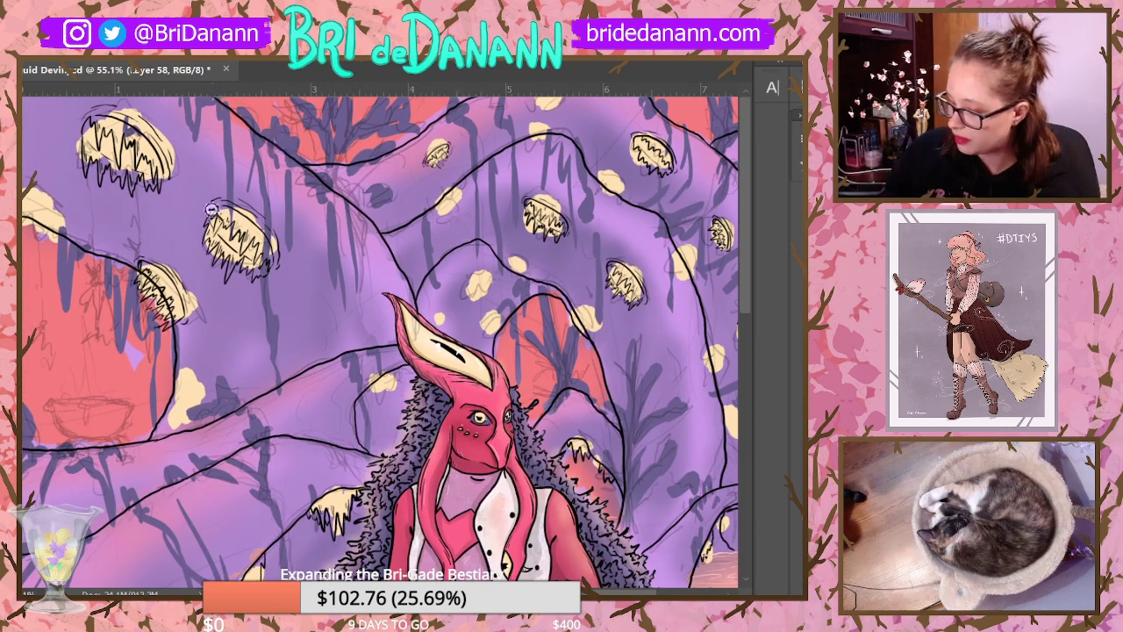
pyautogui.scroll(5, 214, 210)
pyautogui.hscroll(-2, 88, 263)
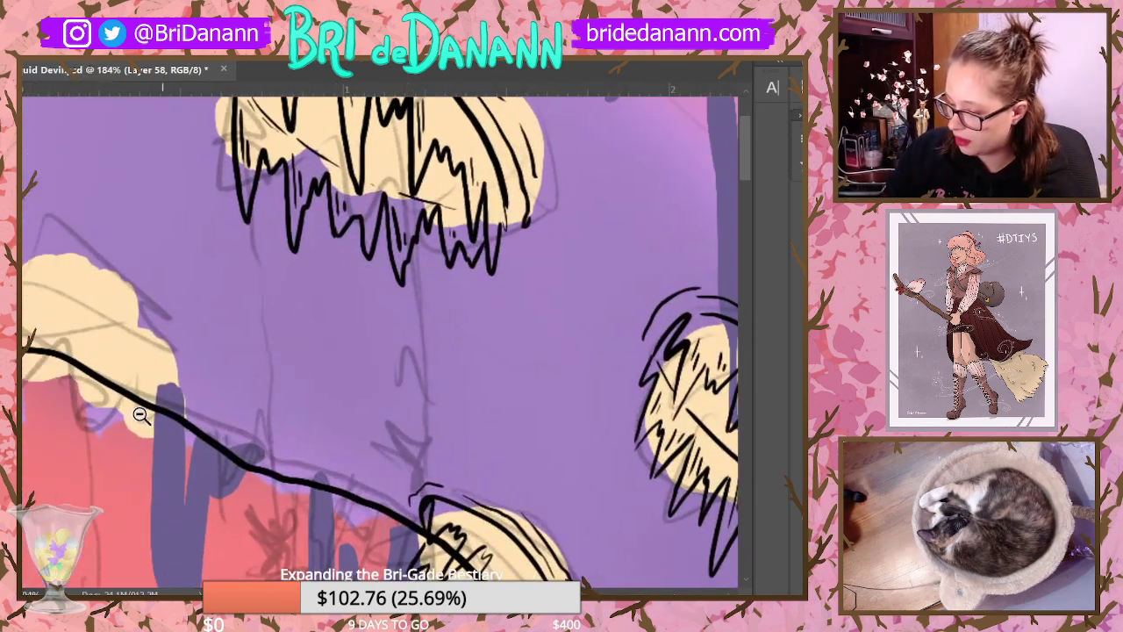
pyautogui.moveTo(29, 304)
pyautogui.mouseDown()
pyautogui.moveTo(48, 285)
pyautogui.moveTo(140, 323)
pyautogui.moveTo(193, 351)
pyautogui.moveTo(203, 392)
pyautogui.mouseUp()
pyautogui.press(']')
pyautogui.press(']')
pyautogui.press(']')
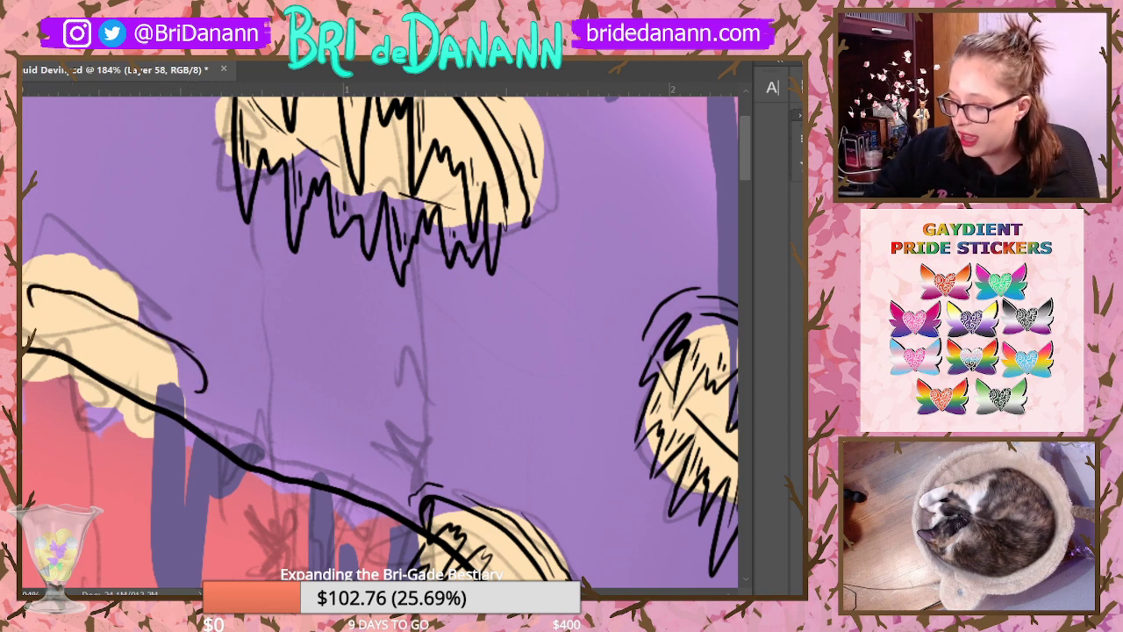
pyautogui.rightClick(62, 85)
pyautogui.click(203, 353)
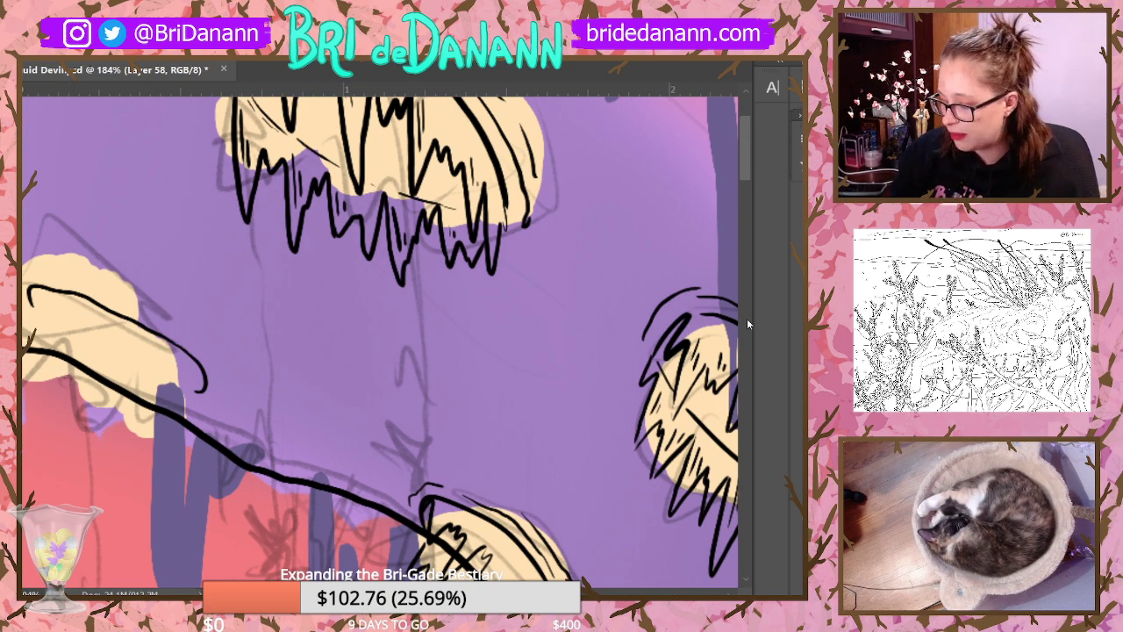
# Step: Ink the left-edge growth's inner jagged fringe beneath its cap line and an outer jagged fringe across the opening's rim
pyautogui.scroll(3, 462, 179)
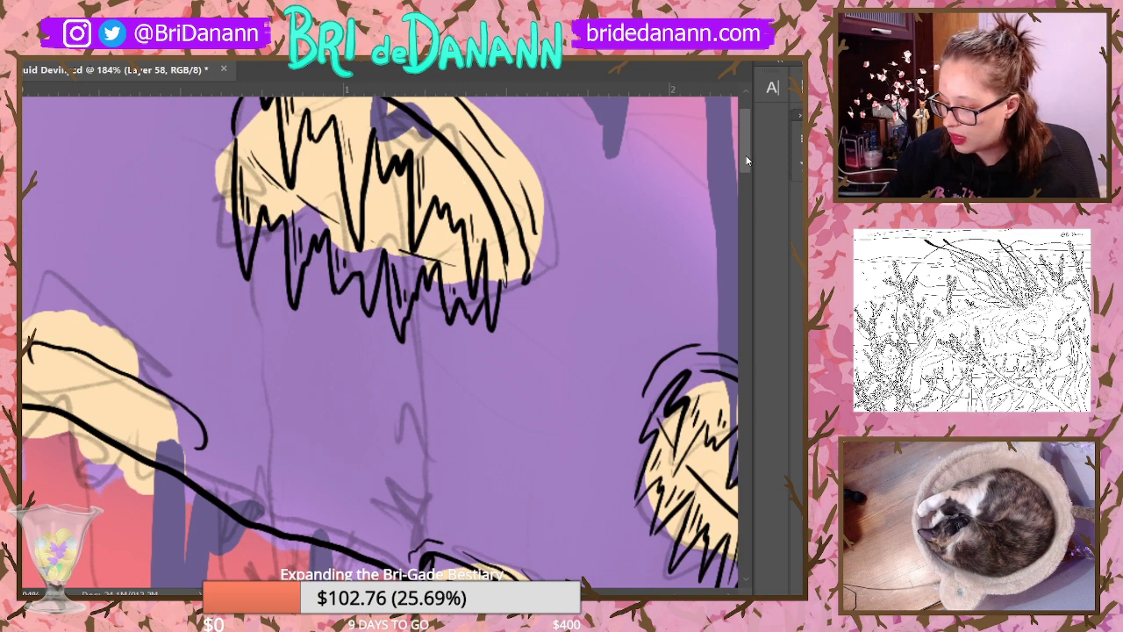
pyautogui.scroll(4, 747, 153)
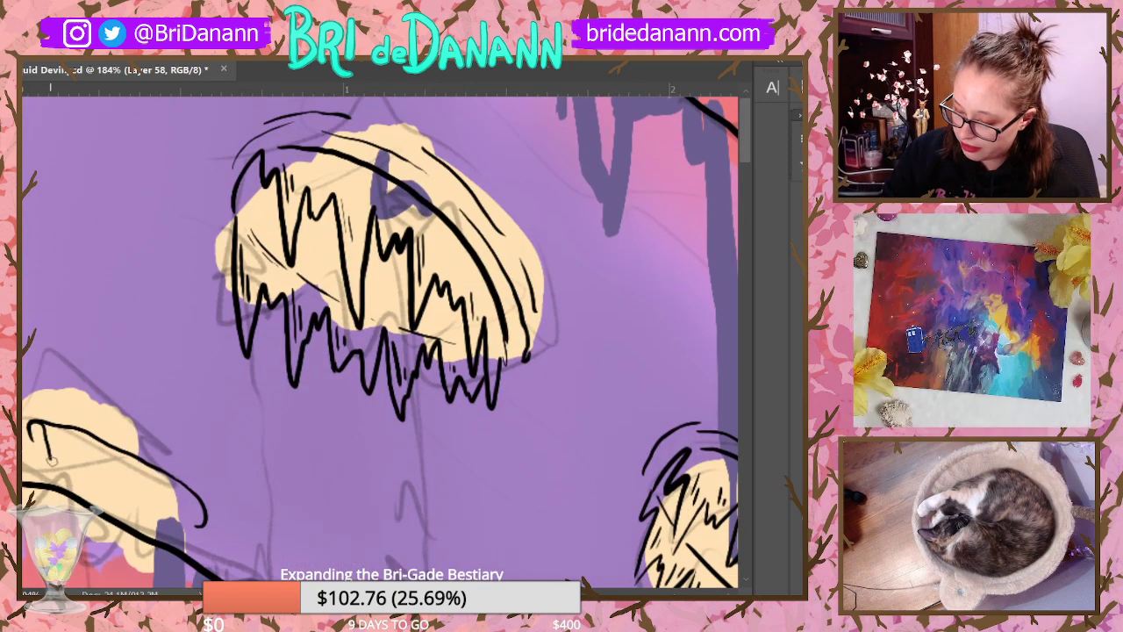
pyautogui.moveTo(50, 458)
pyautogui.mouseDown()
pyautogui.moveTo(73, 483)
pyautogui.moveTo(91, 463)
pyautogui.moveTo(100, 484)
pyautogui.moveTo(115, 481)
pyautogui.moveTo(125, 529)
pyautogui.moveTo(134, 501)
pyautogui.moveTo(139, 533)
pyautogui.mouseUp()
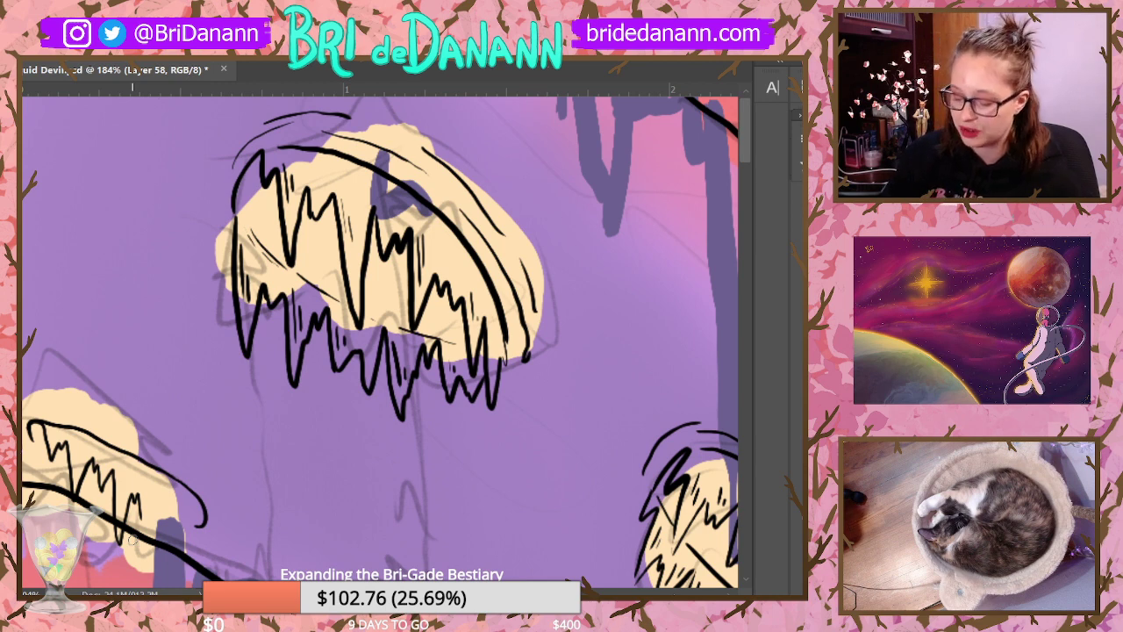
pyautogui.moveTo(145, 497)
pyautogui.mouseDown()
pyautogui.moveTo(160, 547)
pyautogui.moveTo(195, 519)
pyautogui.moveTo(161, 572)
pyautogui.moveTo(207, 526)
pyautogui.mouseUp()
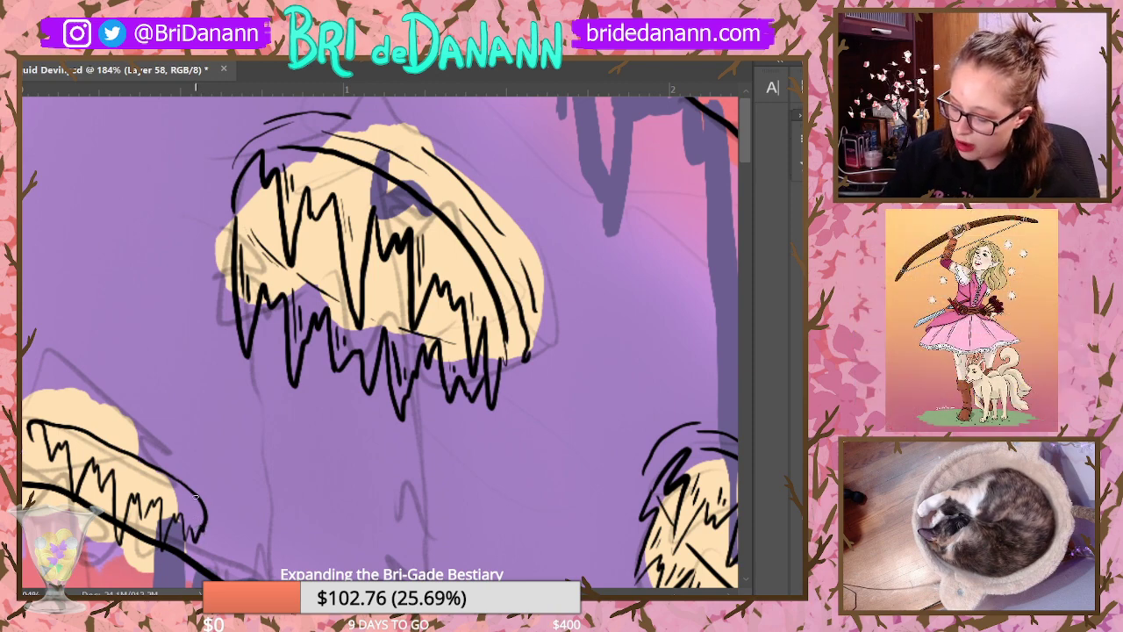
pyautogui.moveTo(33, 446)
pyautogui.mouseDown()
pyautogui.moveTo(34, 493)
pyautogui.moveTo(58, 474)
pyautogui.moveTo(69, 526)
pyautogui.moveTo(93, 500)
pyautogui.moveTo(98, 572)
pyautogui.mouseUp()
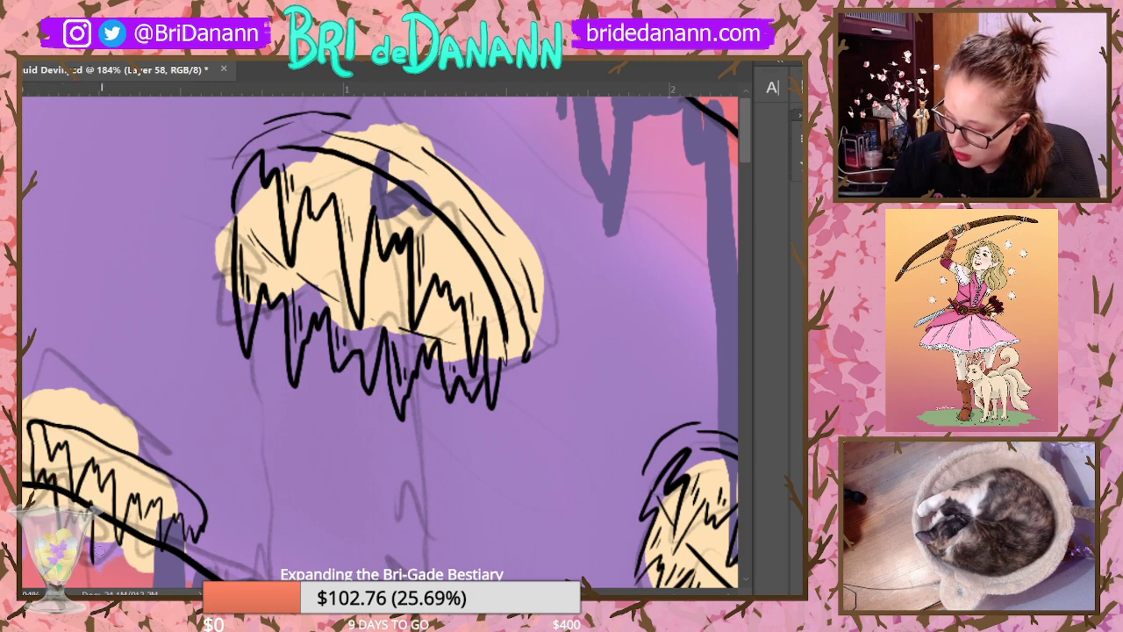
pyautogui.moveTo(94, 530); pyautogui.dragTo(192, 560)
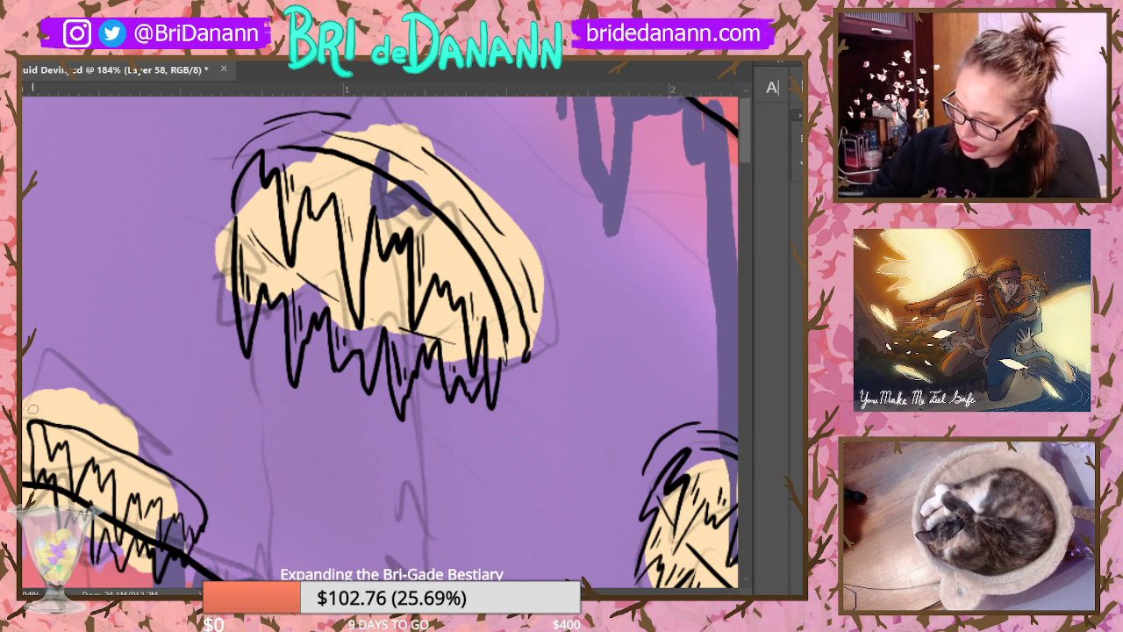
# Step: Add thin contour strokes above the left-edge growth's cap line and around its hooked end
pyautogui.moveTo(25, 410); pyautogui.dragTo(128, 442)
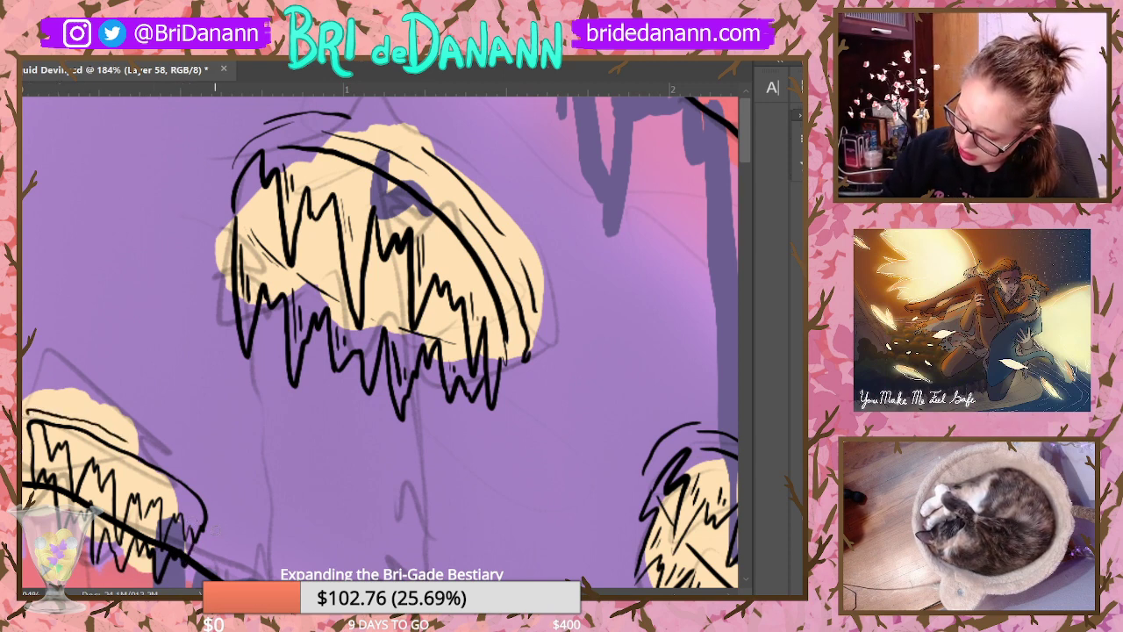
pyautogui.moveTo(216, 530); pyautogui.dragTo(204, 491)
pyautogui.moveTo(129, 429); pyautogui.dragTo(195, 474)
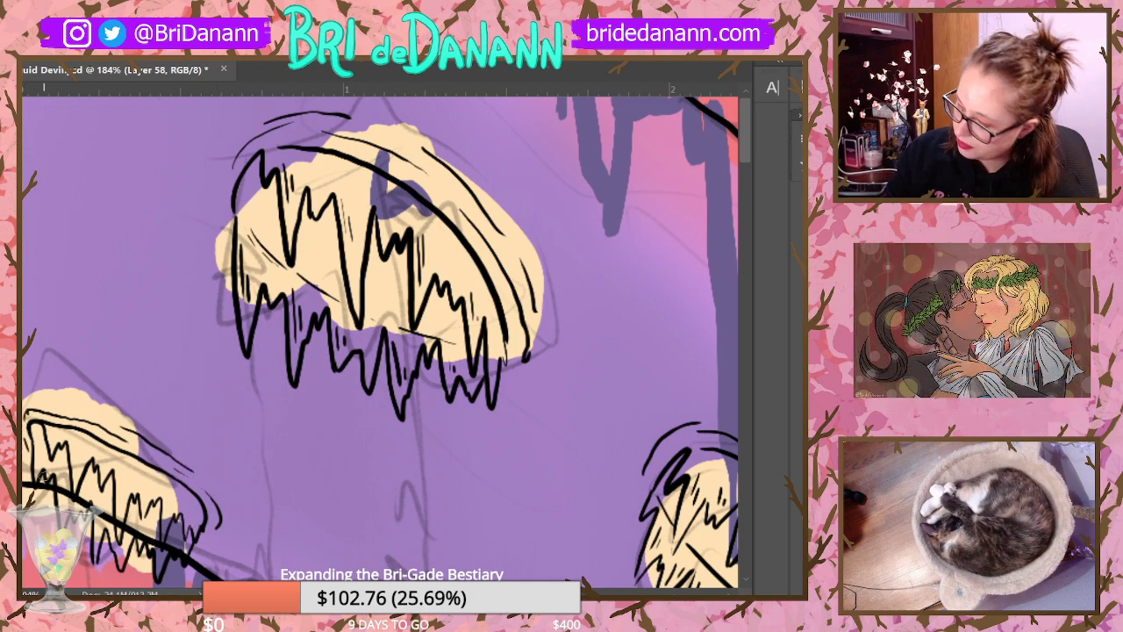
pyautogui.keyDown('alt'); pyautogui.click(243, 275); pyautogui.keyUp('alt')
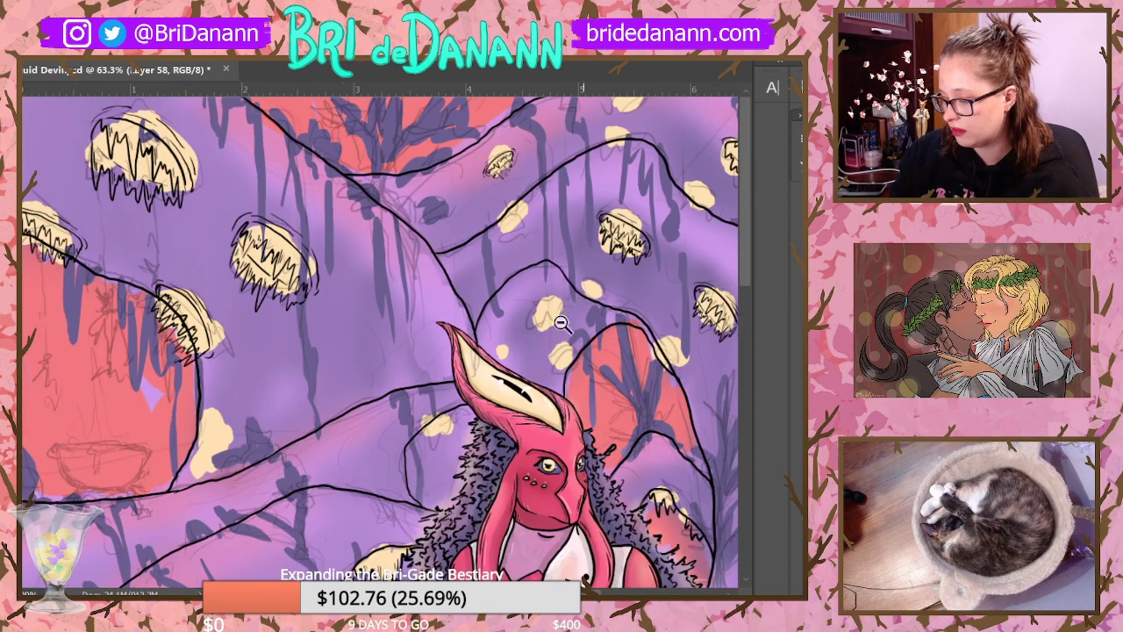
pyautogui.keyDown('alt'); pyautogui.click(579, 327); pyautogui.keyUp('alt')
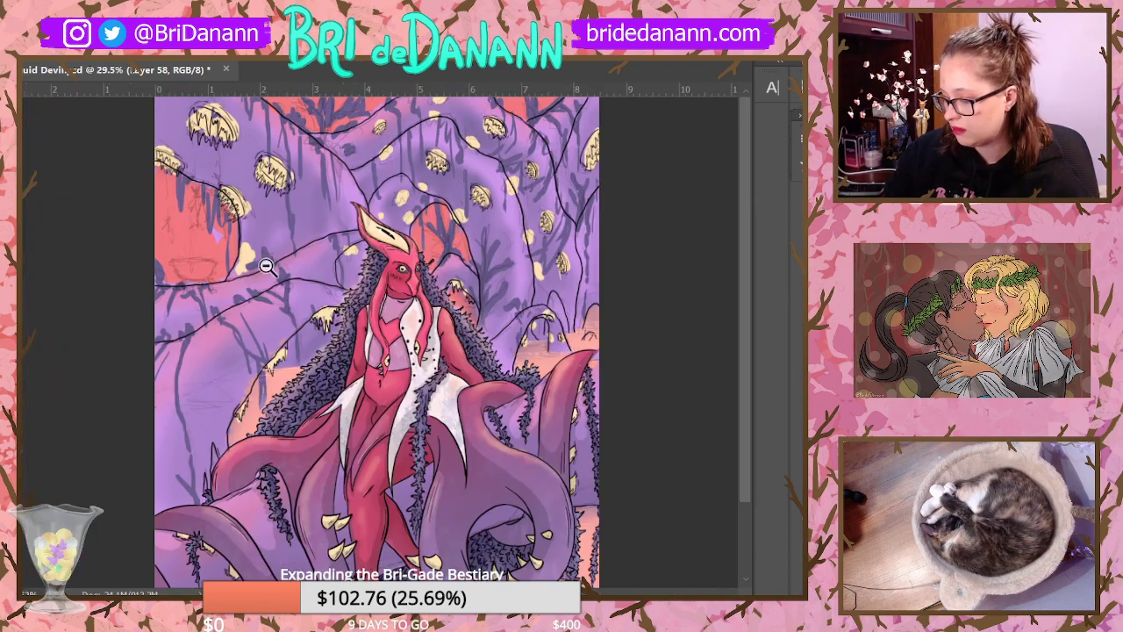
pyautogui.scroll(10, 208, 235)
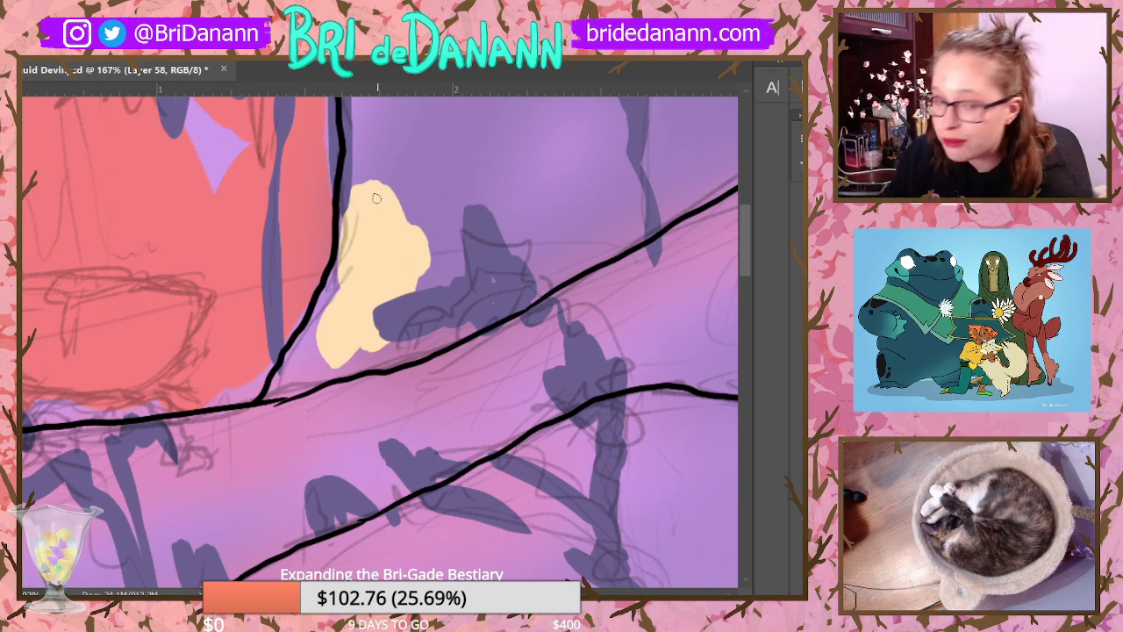
pyautogui.moveTo(386, 189)
pyautogui.mouseDown()
pyautogui.moveTo(385, 237)
pyautogui.moveTo(373, 217)
pyautogui.moveTo(385, 212)
pyautogui.moveTo(397, 243)
pyautogui.moveTo(356, 292)
pyautogui.moveTo(390, 273)
pyautogui.mouseUp()
pyautogui.hotkey('ctrl', 'z')
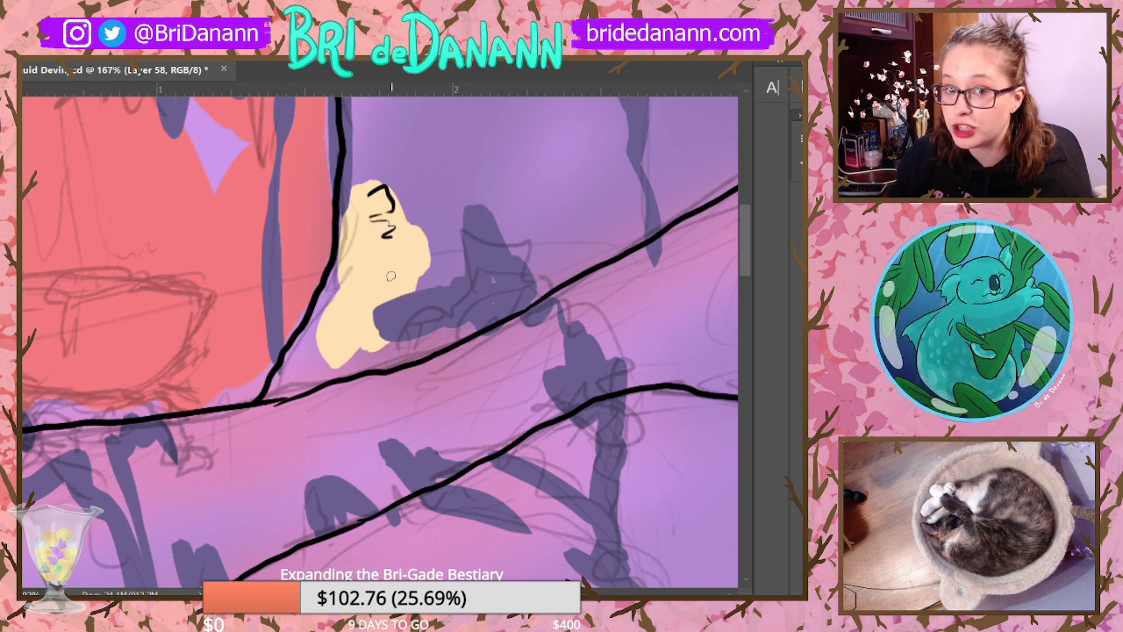
pyautogui.moveTo(369, 194); pyautogui.dragTo(393, 262)
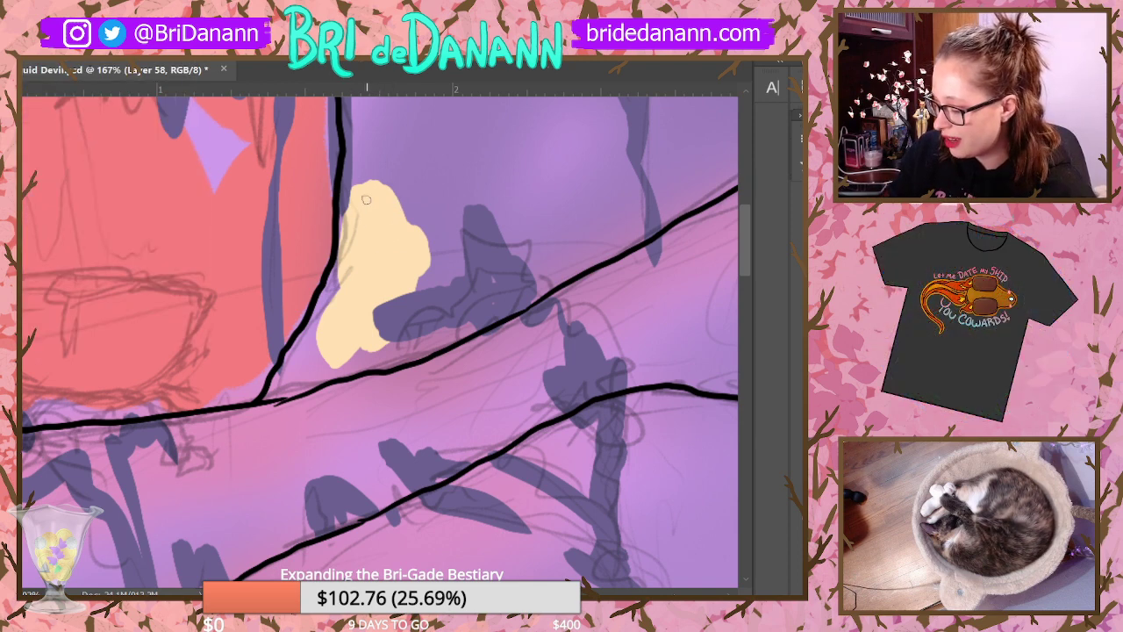
# Step: Ink a curved cap line, inner and outer jagged fringes and short inner strokes on the cream growth beside the red opening's lower corner
pyautogui.moveTo(366, 200)
pyautogui.mouseDown()
pyautogui.moveTo(395, 227)
pyautogui.moveTo(401, 289)
pyautogui.moveTo(373, 342)
pyautogui.moveTo(347, 350)
pyautogui.mouseUp()
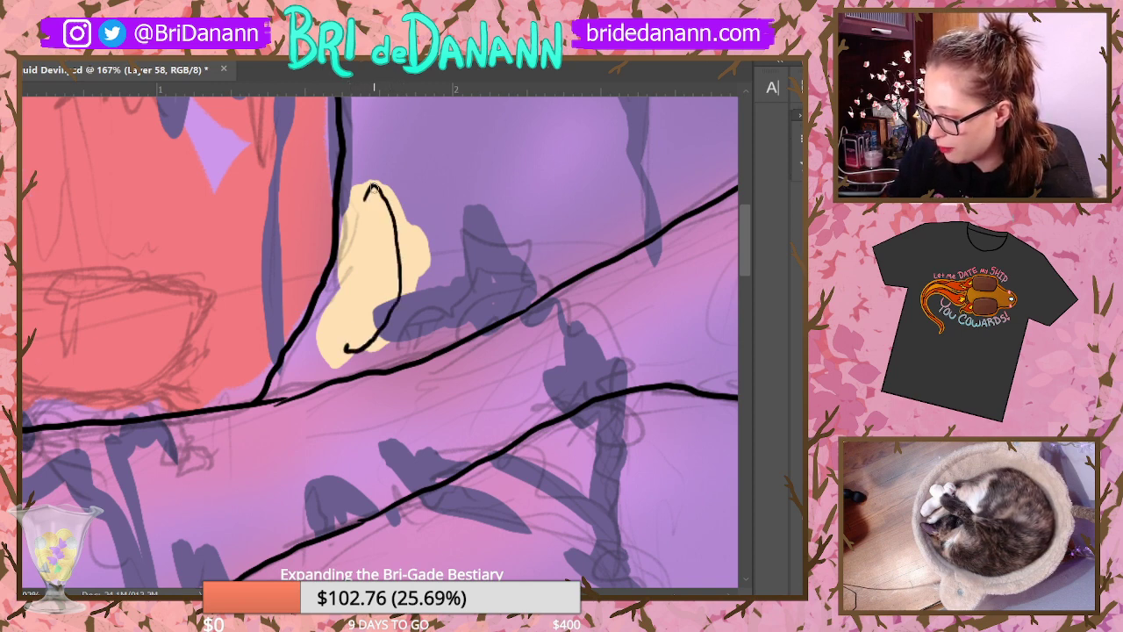
pyautogui.moveTo(372, 187)
pyautogui.mouseDown()
pyautogui.moveTo(354, 209)
pyautogui.moveTo(380, 219)
pyautogui.mouseUp()
pyautogui.moveTo(383, 230)
pyautogui.mouseDown()
pyautogui.moveTo(383, 263)
pyautogui.moveTo(364, 253)
pyautogui.moveTo(388, 266)
pyautogui.moveTo(370, 276)
pyautogui.moveTo(384, 291)
pyautogui.moveTo(348, 329)
pyautogui.moveTo(362, 328)
pyautogui.moveTo(344, 300)
pyautogui.moveTo(371, 304)
pyautogui.moveTo(397, 281)
pyautogui.mouseUp()
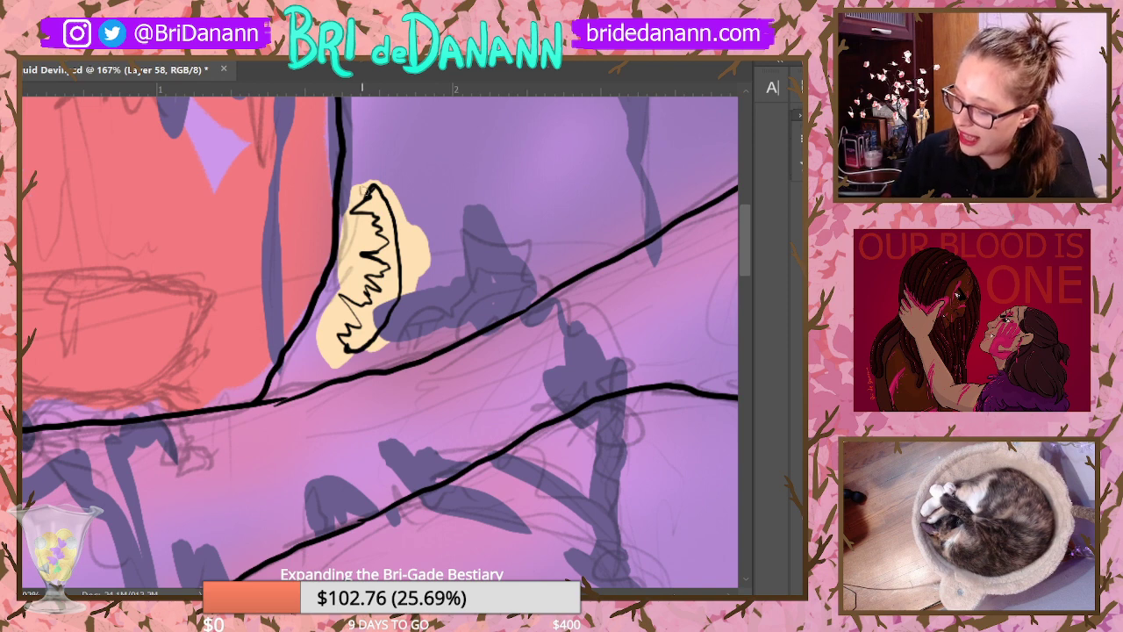
pyautogui.moveTo(351, 202)
pyautogui.mouseDown()
pyautogui.moveTo(362, 245)
pyautogui.moveTo(344, 250)
pyautogui.moveTo(359, 268)
pyautogui.moveTo(345, 281)
pyautogui.moveTo(344, 347)
pyautogui.moveTo(335, 331)
pyautogui.moveTo(344, 311)
pyautogui.moveTo(329, 296)
pyautogui.moveTo(334, 270)
pyautogui.mouseUp()
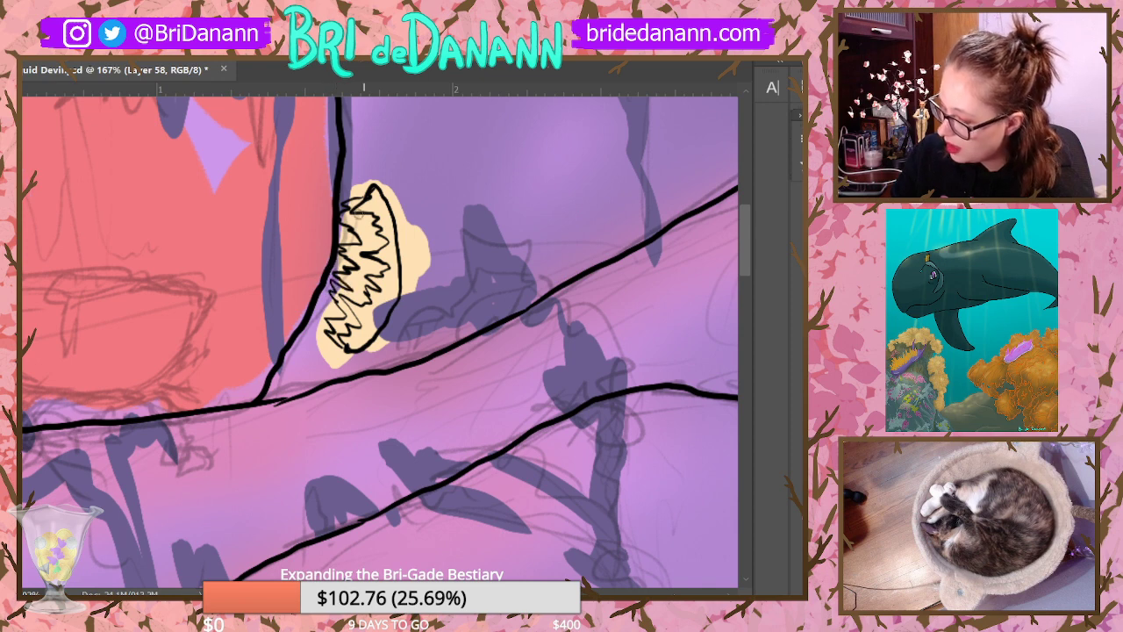
pyautogui.moveTo(365, 221); pyautogui.dragTo(347, 336)
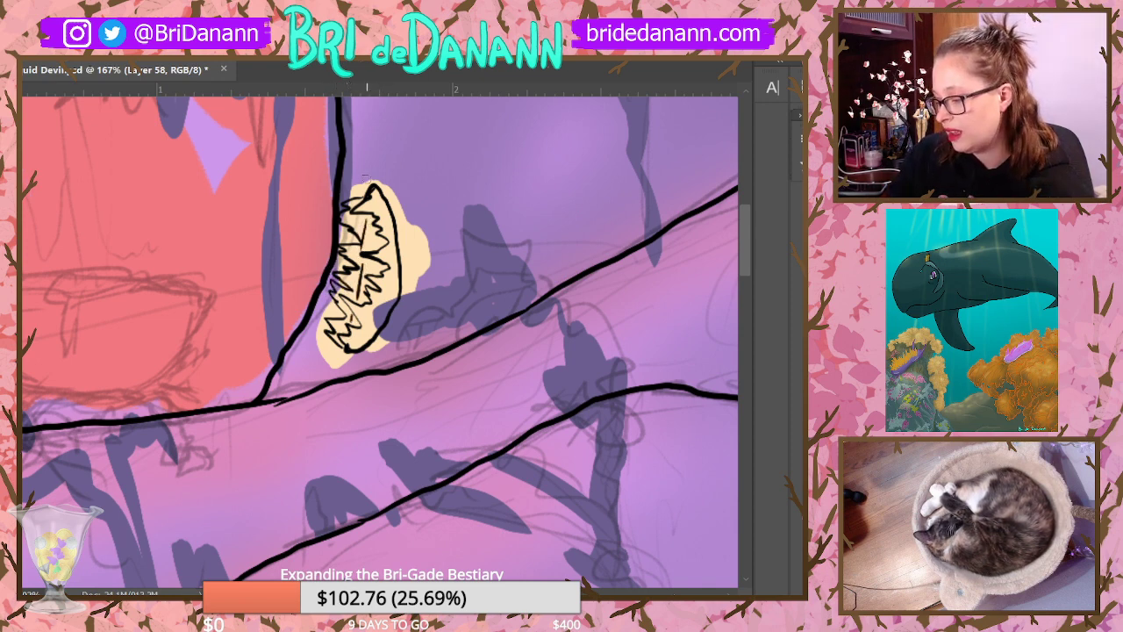
# Step: Add thin contour strokes along the outside of this growth's cap line
pyautogui.moveTo(369, 179); pyautogui.dragTo(393, 331)
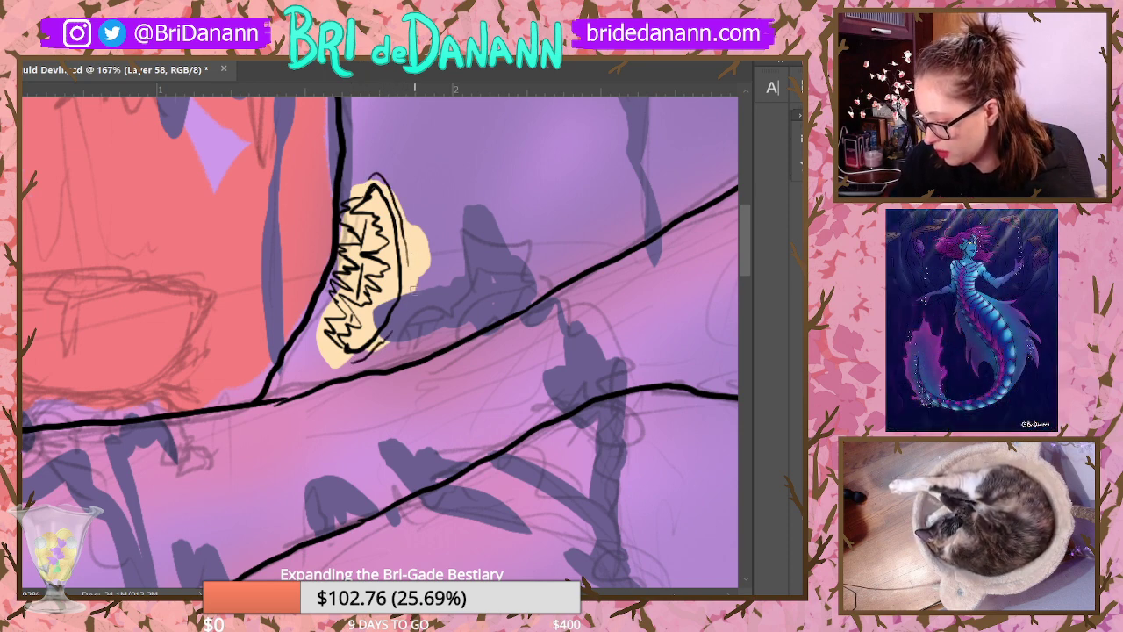
pyautogui.moveTo(415, 245); pyautogui.dragTo(407, 313)
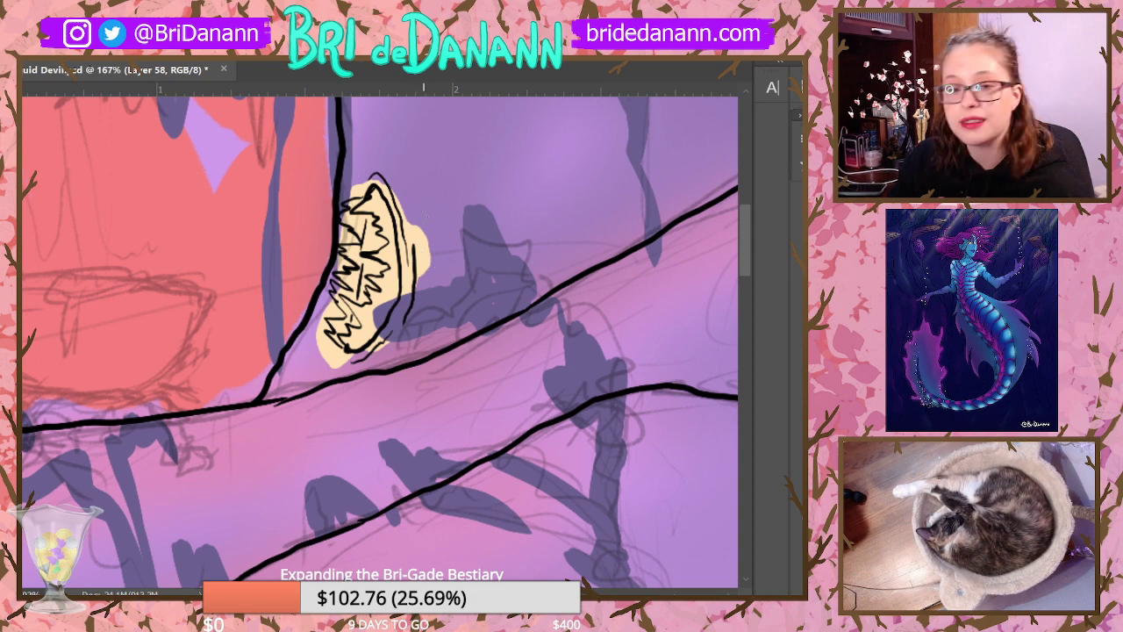
pyautogui.hotkey('ctrl', 'z')
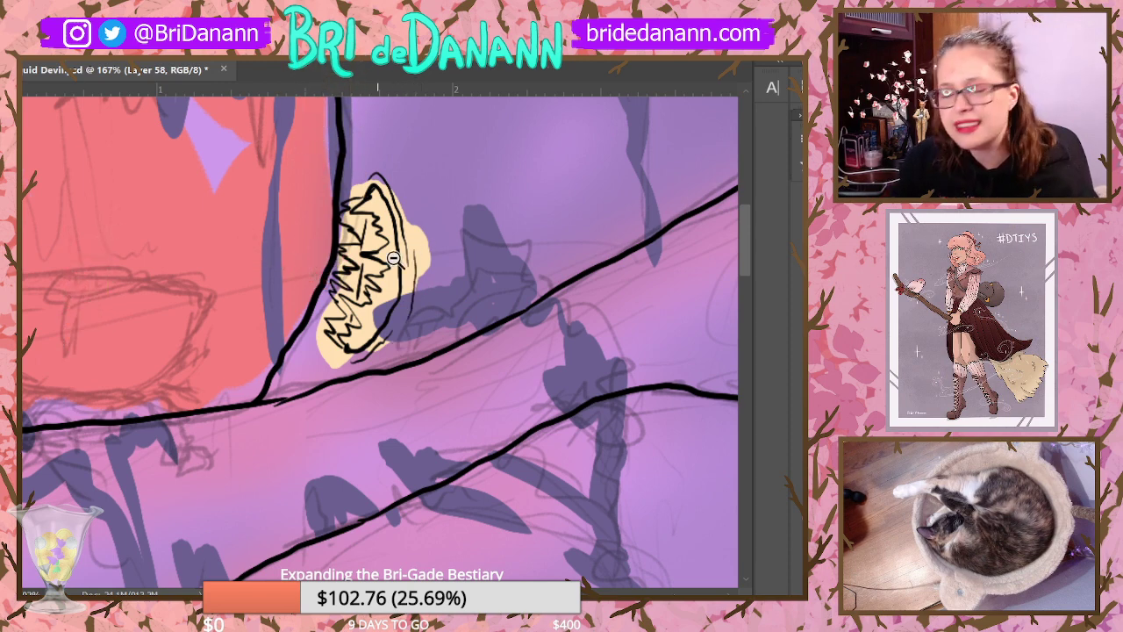
# Step: Ink a jagged fringe with one long spike beneath the curved background line over the cream growth next to the figure's horn
pyautogui.keyDown('alt'); pyautogui.click(564, 374); pyautogui.keyUp('alt')
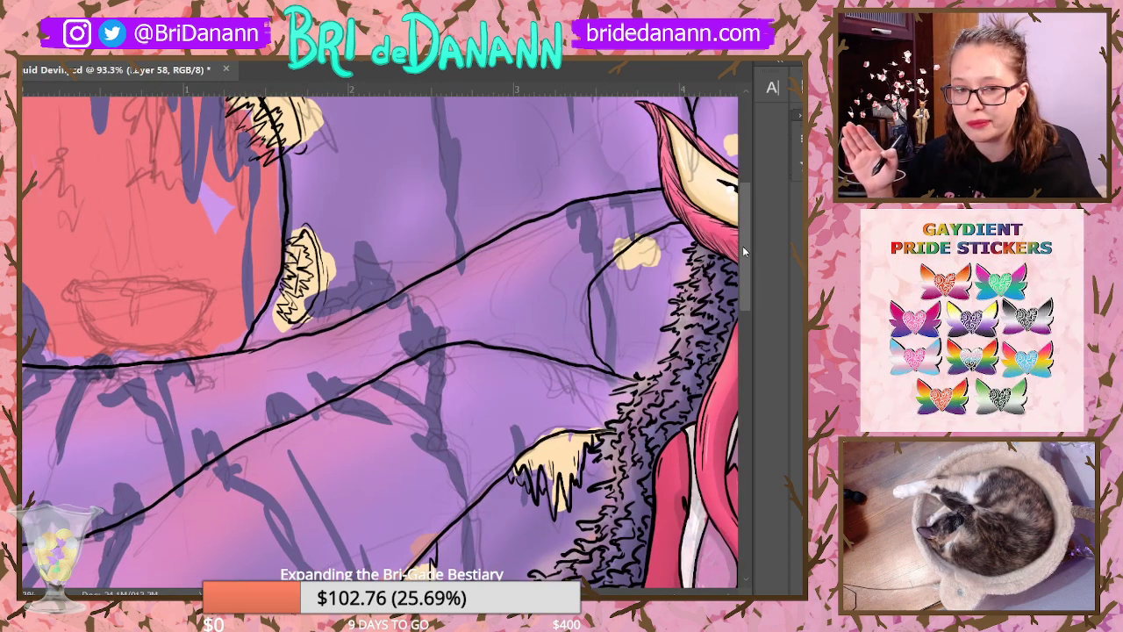
pyautogui.keyDown('alt'); pyautogui.click(484, 295); pyautogui.keyUp('alt')
pyautogui.scroll(-2, 522, 286)
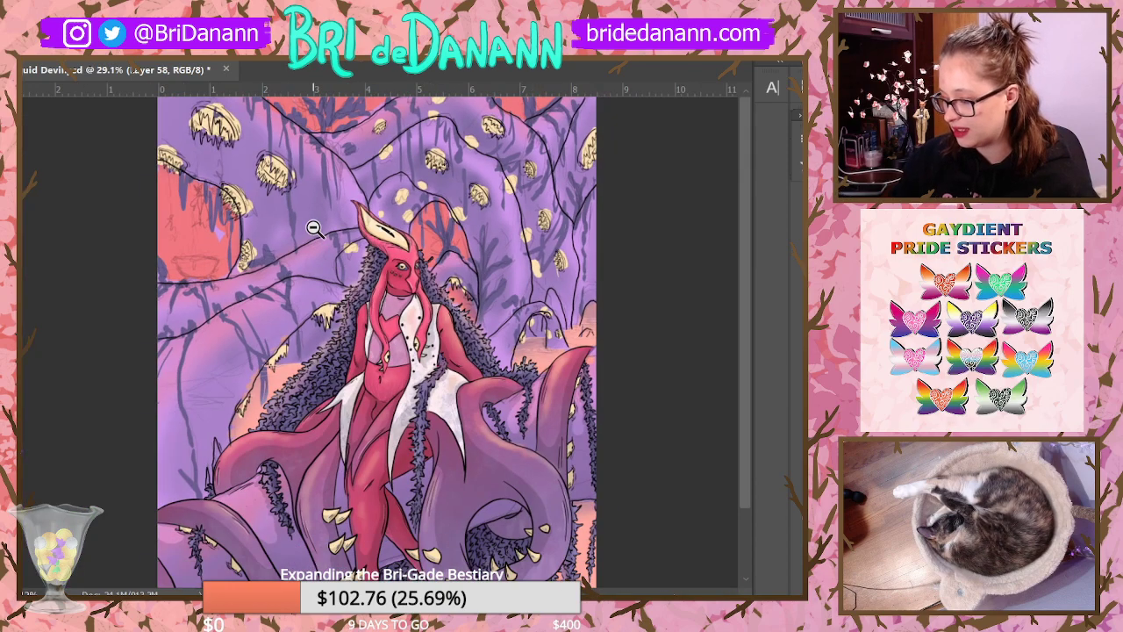
pyautogui.scroll(4, 310, 230)
pyautogui.scroll(5, 449, 271)
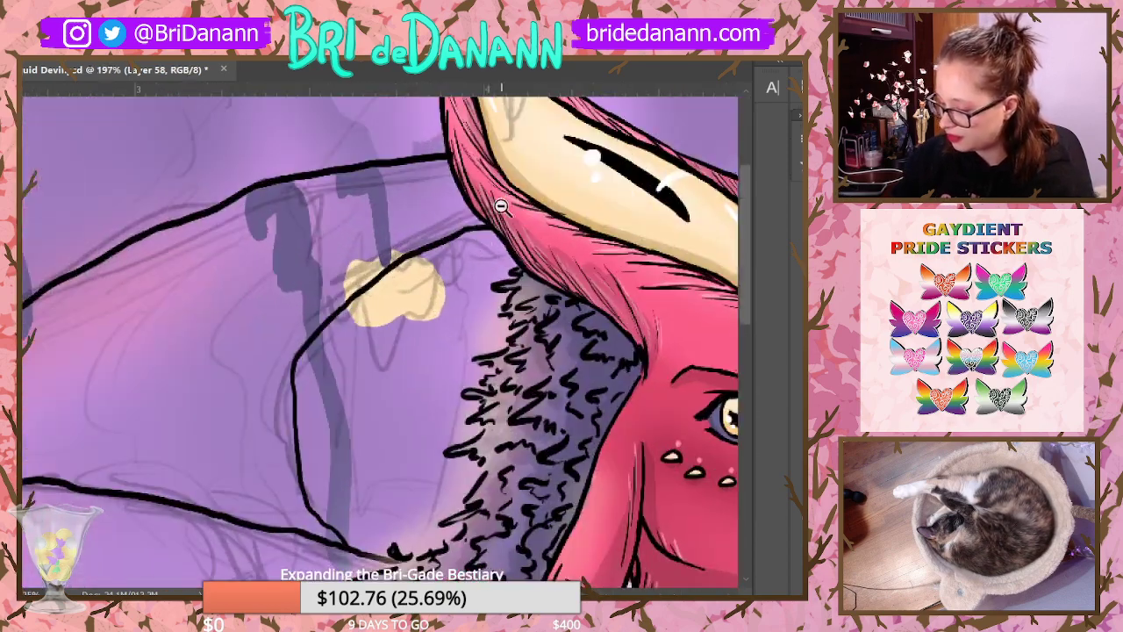
pyautogui.moveTo(346, 318)
pyautogui.mouseDown()
pyautogui.moveTo(377, 363)
pyautogui.moveTo(411, 290)
pyautogui.moveTo(427, 306)
pyautogui.moveTo(482, 227)
pyautogui.mouseUp()
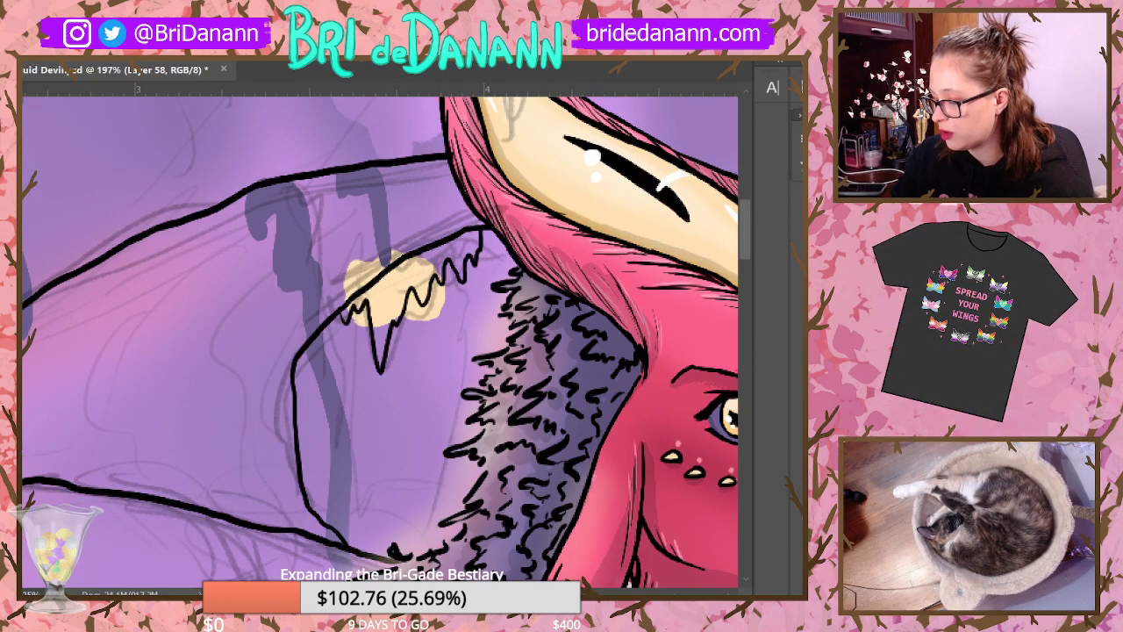
# Step: Ink a second row of thin jagged strokes behind the fringe of the growth next to the horn
pyautogui.scroll(-5, 421, 181)
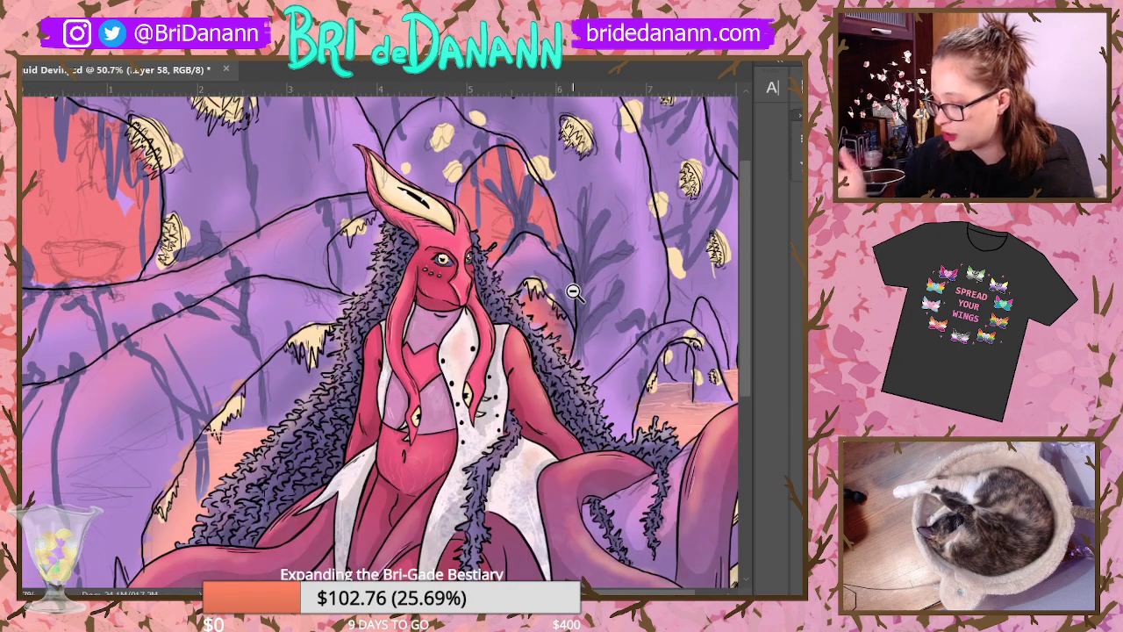
pyautogui.scroll(8, 355, 218)
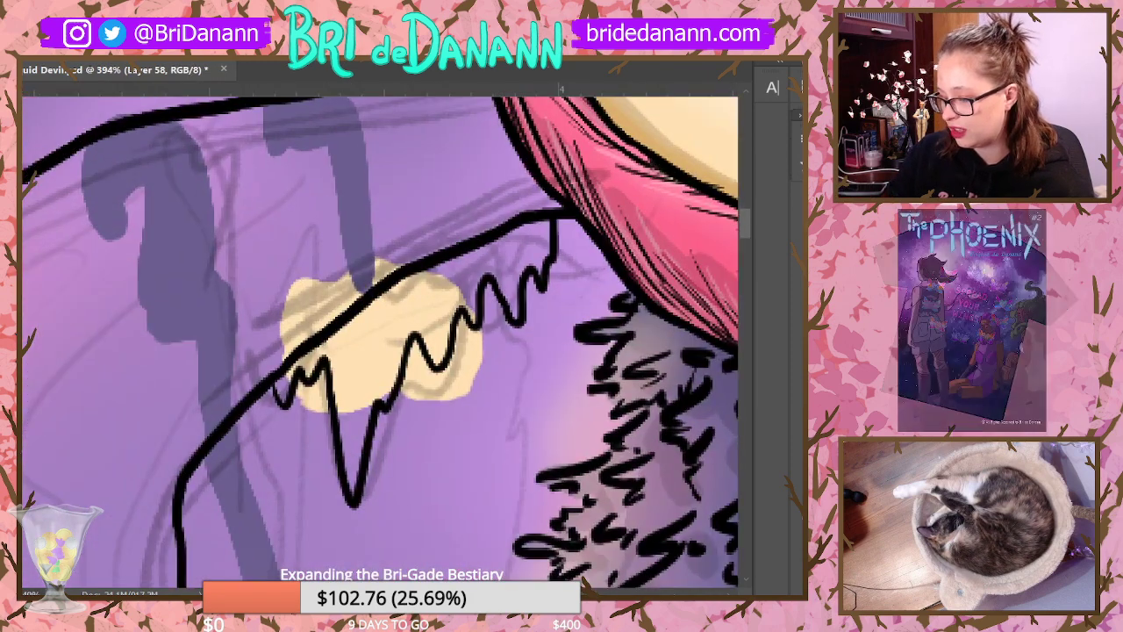
pyautogui.moveTo(267, 391); pyautogui.dragTo(290, 421)
pyautogui.moveTo(298, 395); pyautogui.dragTo(329, 458)
pyautogui.moveTo(325, 442); pyautogui.dragTo(339, 461)
pyautogui.moveTo(402, 342); pyautogui.dragTo(440, 383)
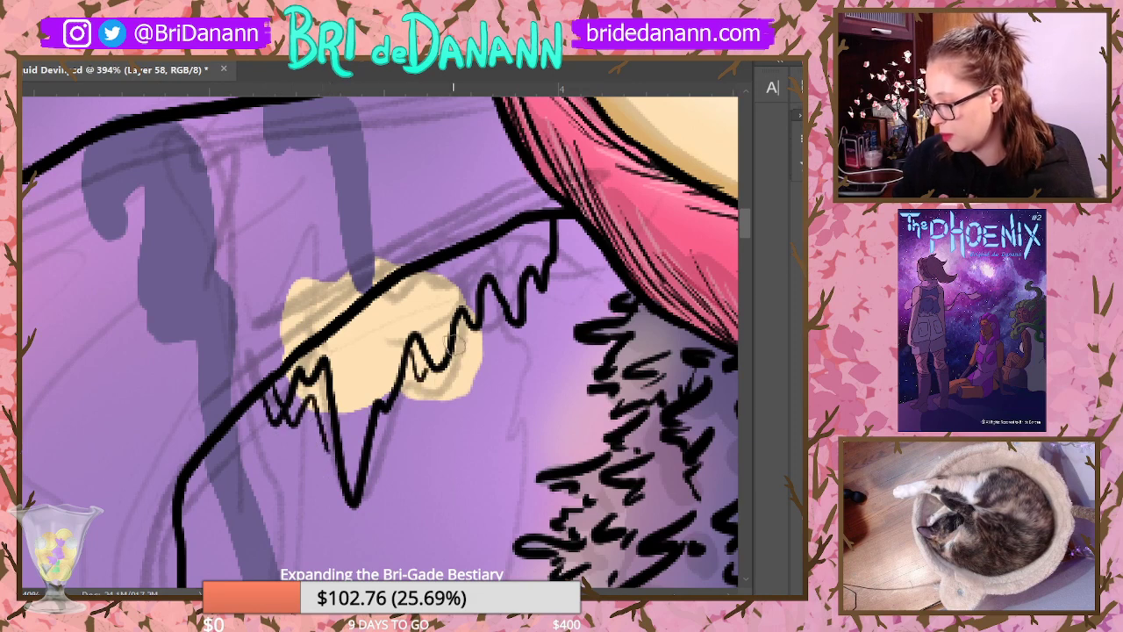
pyautogui.moveTo(454, 319); pyautogui.dragTo(483, 355)
pyautogui.moveTo(478, 288); pyautogui.dragTo(518, 330)
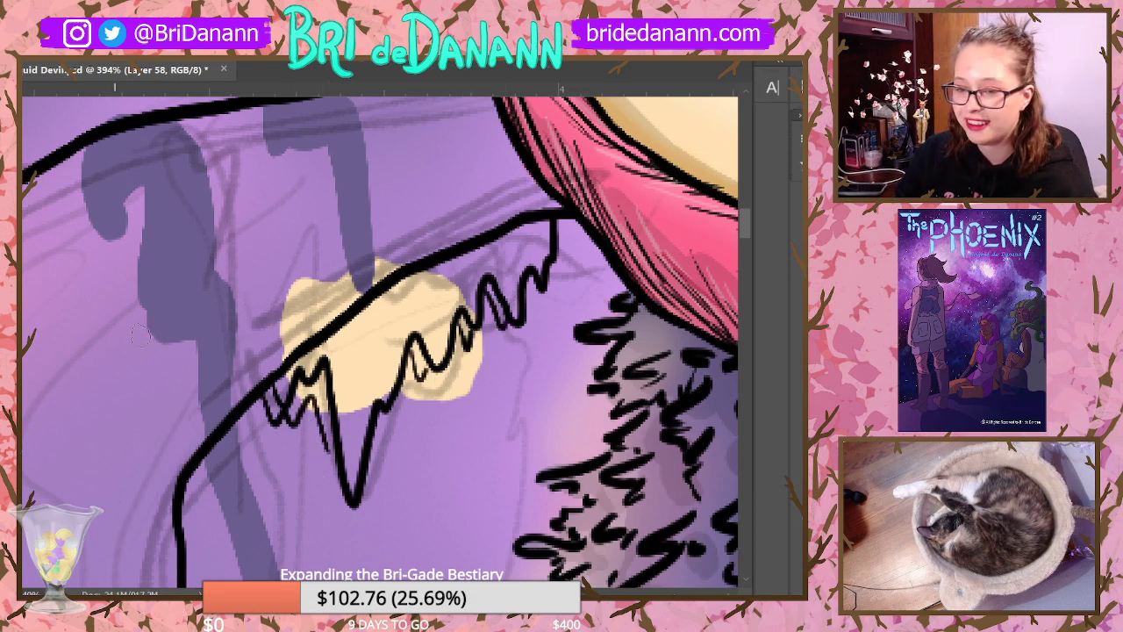
pyautogui.moveTo(365, 326); pyautogui.dragTo(323, 397)
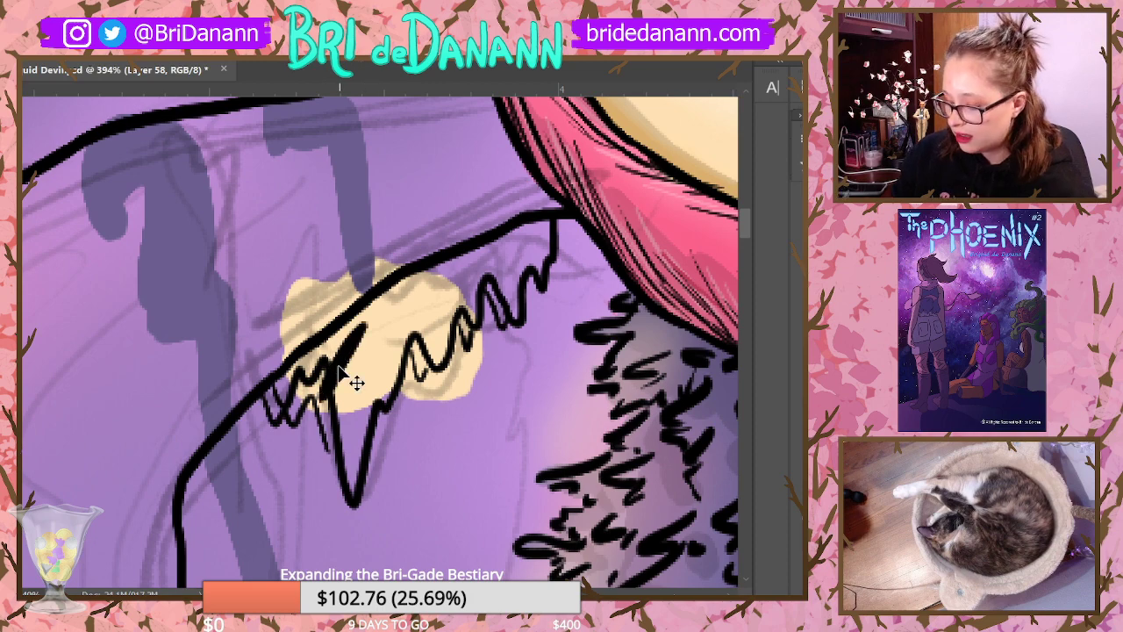
# Step: Draw a curved cap line and an inner jagged fringe on the small cream growth just above the red arch behind the figure's head
pyautogui.scroll(-5, 413, 419)
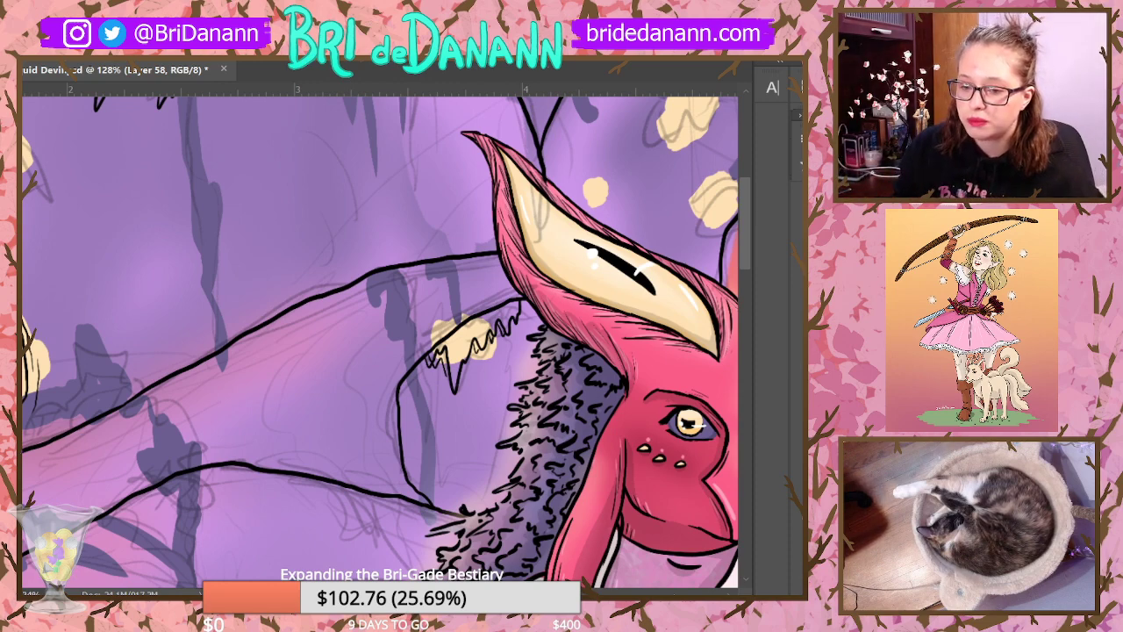
pyautogui.moveTo(719, 574); pyautogui.dragTo(555, 572)
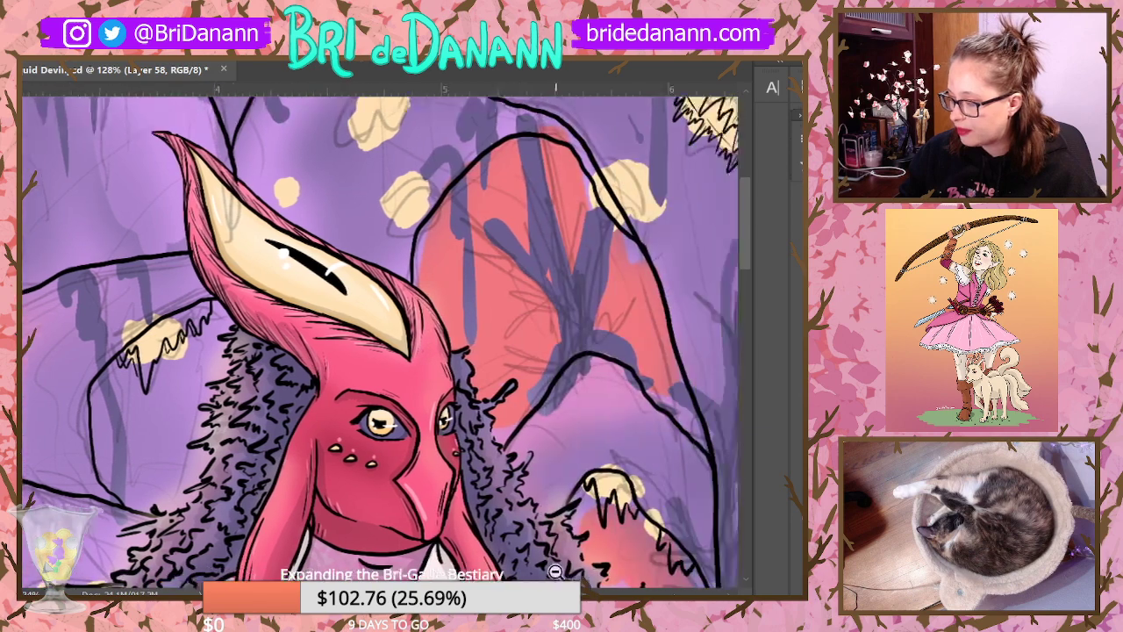
pyautogui.moveTo(602, 334); pyautogui.dragTo(559, 452)
pyautogui.moveTo(680, 397); pyautogui.dragTo(594, 407)
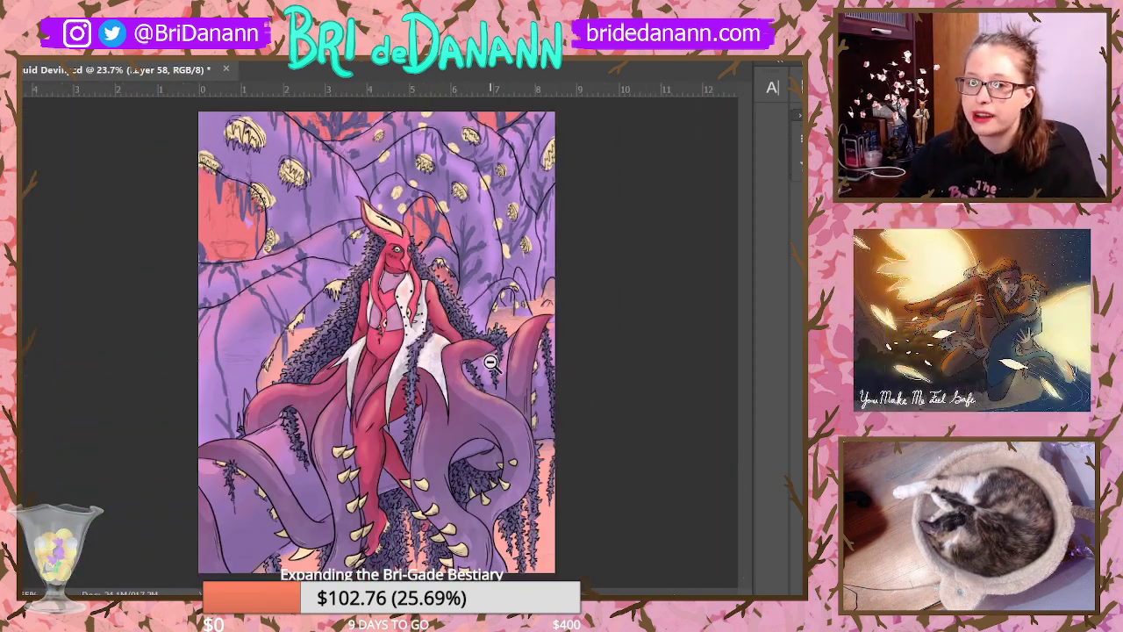
pyautogui.moveTo(491, 361); pyautogui.dragTo(544, 411)
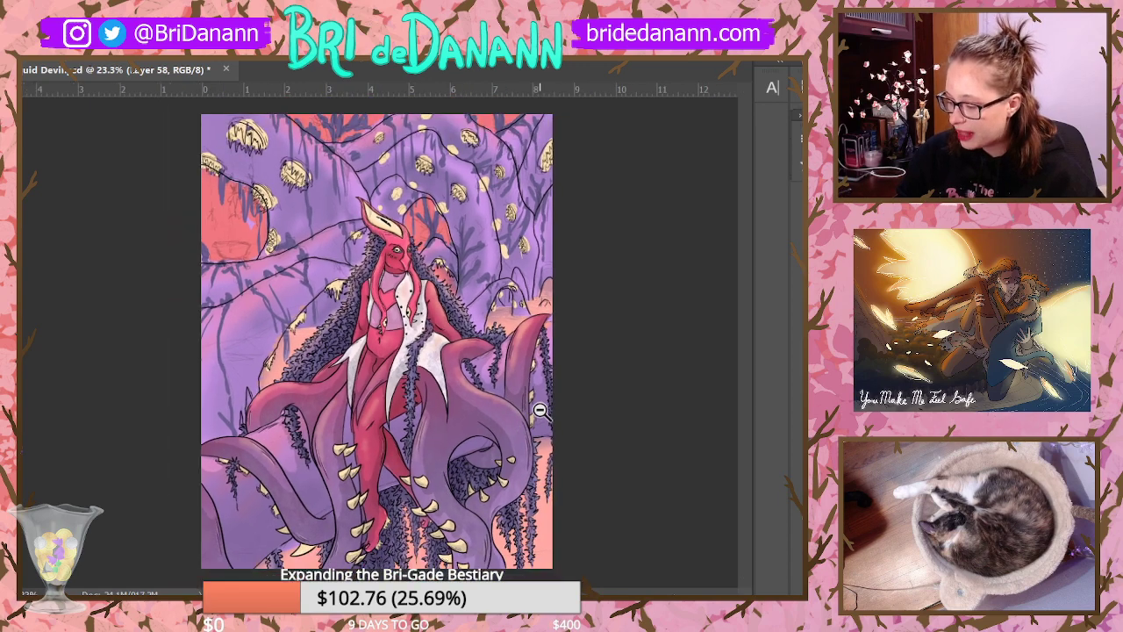
pyautogui.hotkey('ctrl', '+')
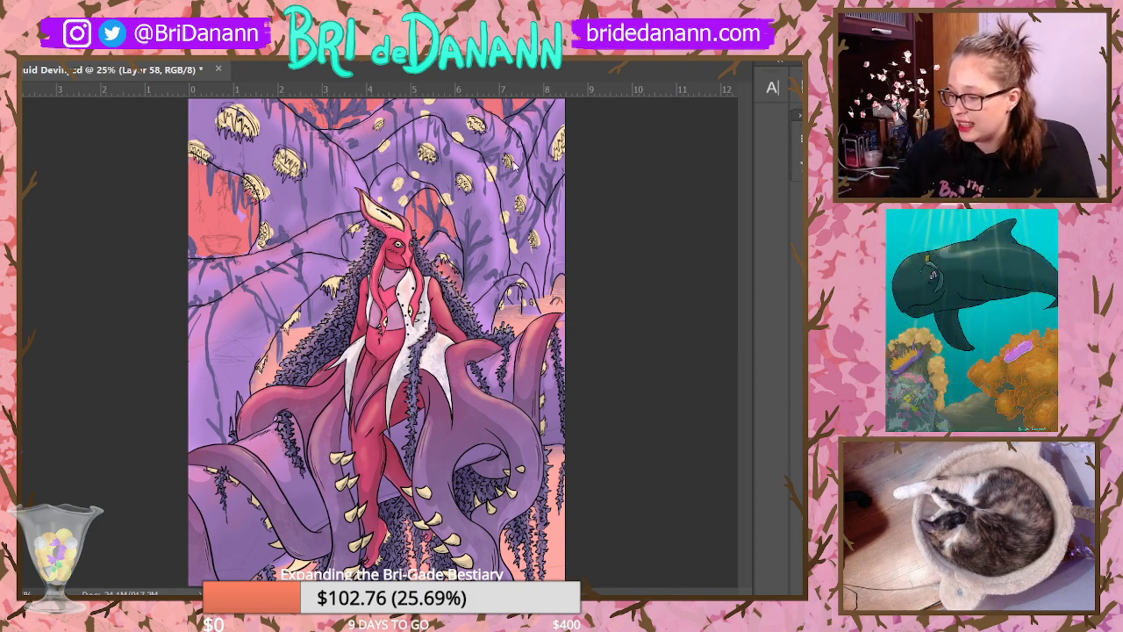
pyautogui.scroll(6, 515, 141)
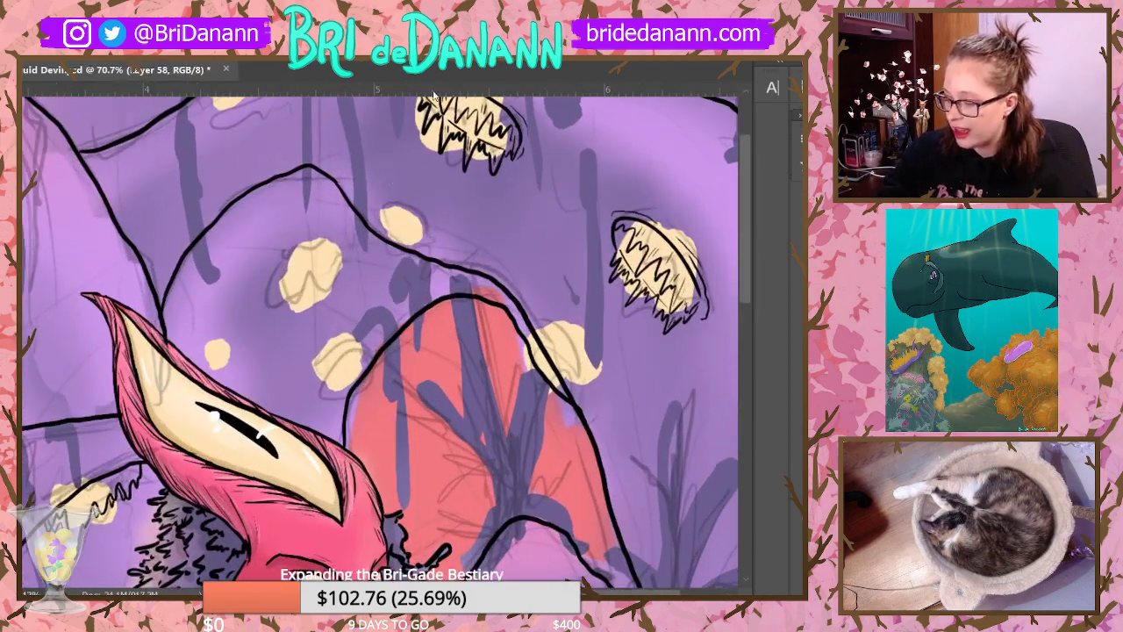
pyautogui.scroll(2, 490, 196)
pyautogui.scroll(2, 411, 176)
pyautogui.scroll(1, 402, 266)
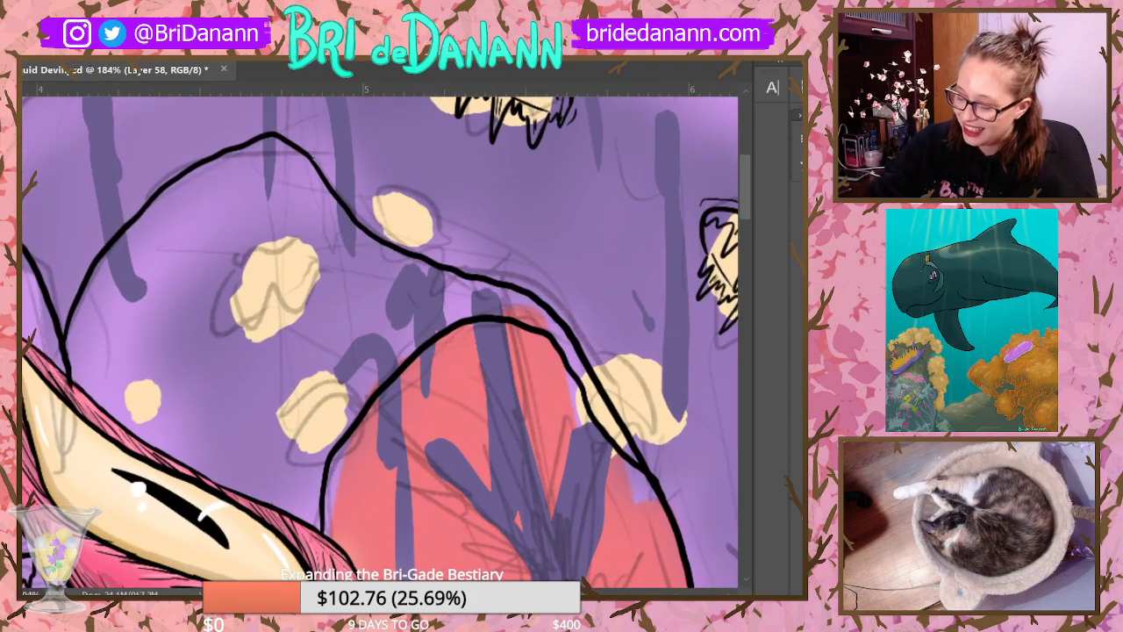
pyautogui.moveTo(379, 186); pyautogui.dragTo(435, 215)
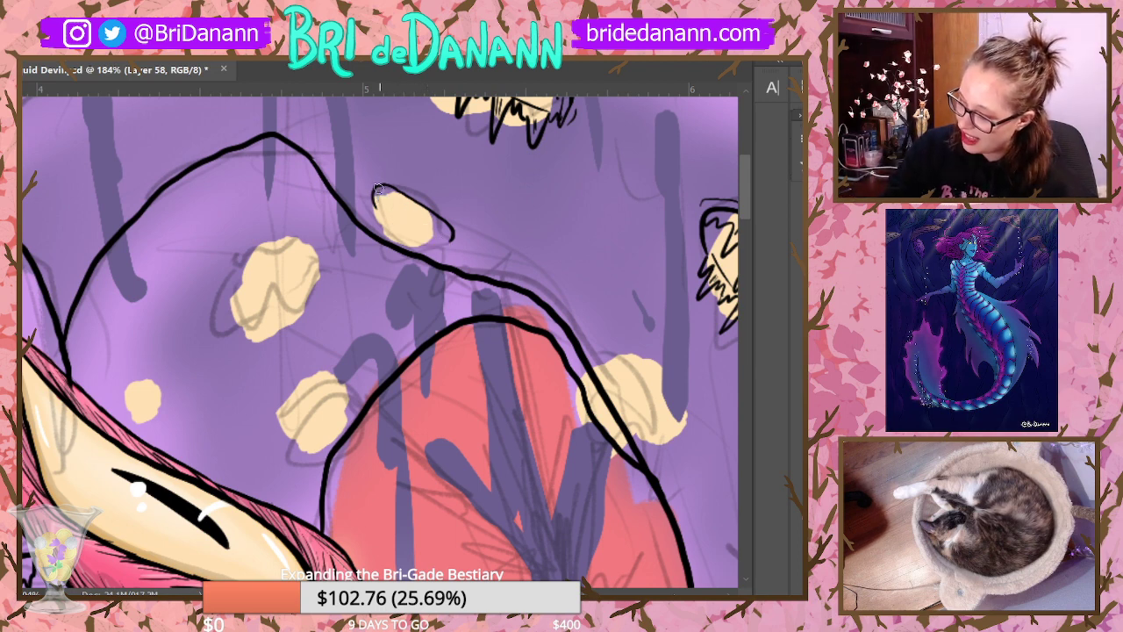
pyautogui.moveTo(379, 189)
pyautogui.mouseDown()
pyautogui.moveTo(389, 233)
pyautogui.moveTo(415, 231)
pyautogui.mouseUp()
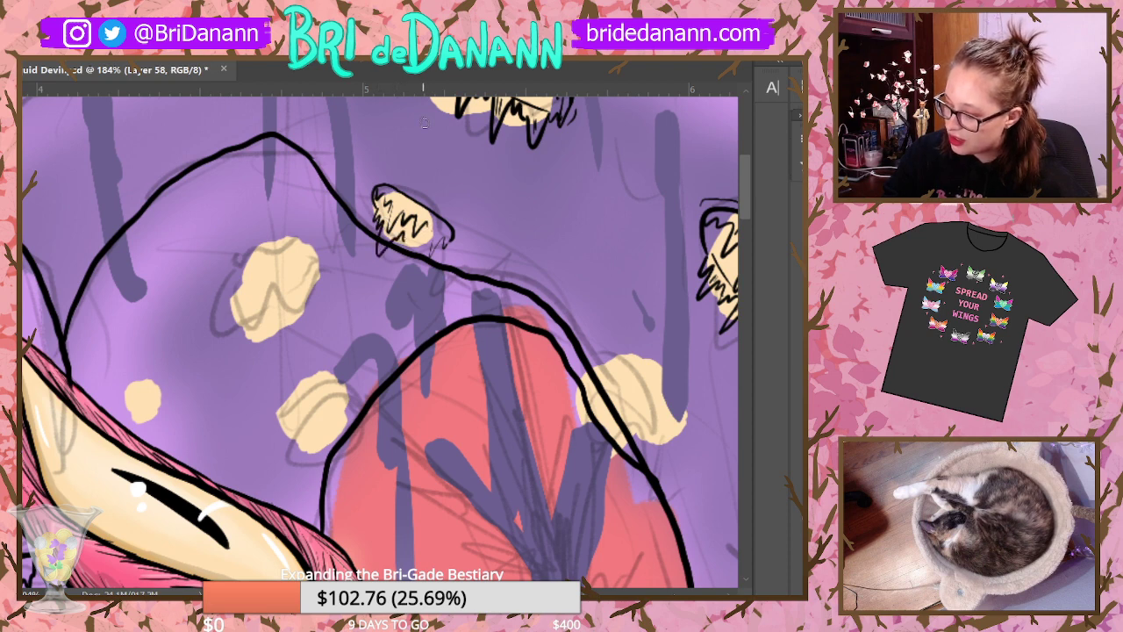
# Step: Ink the outer jagged fringe and short inner strokes on this small growth, plus thin contour strokes around its cap
pyautogui.moveTo(370, 209); pyautogui.dragTo(381, 243)
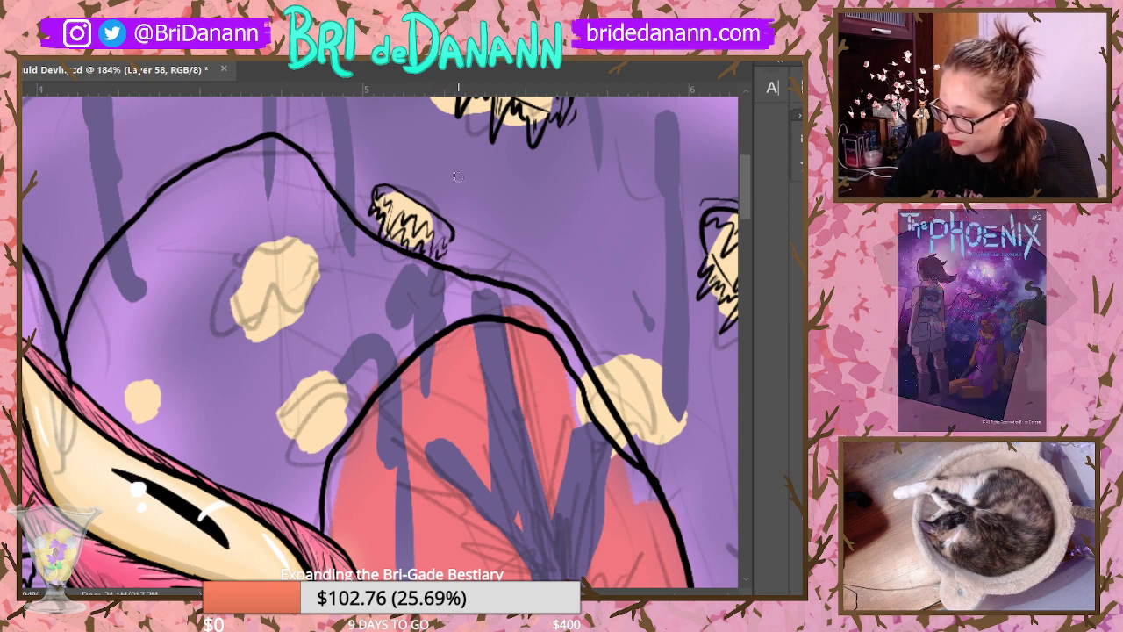
pyautogui.moveTo(403, 228); pyautogui.dragTo(420, 240)
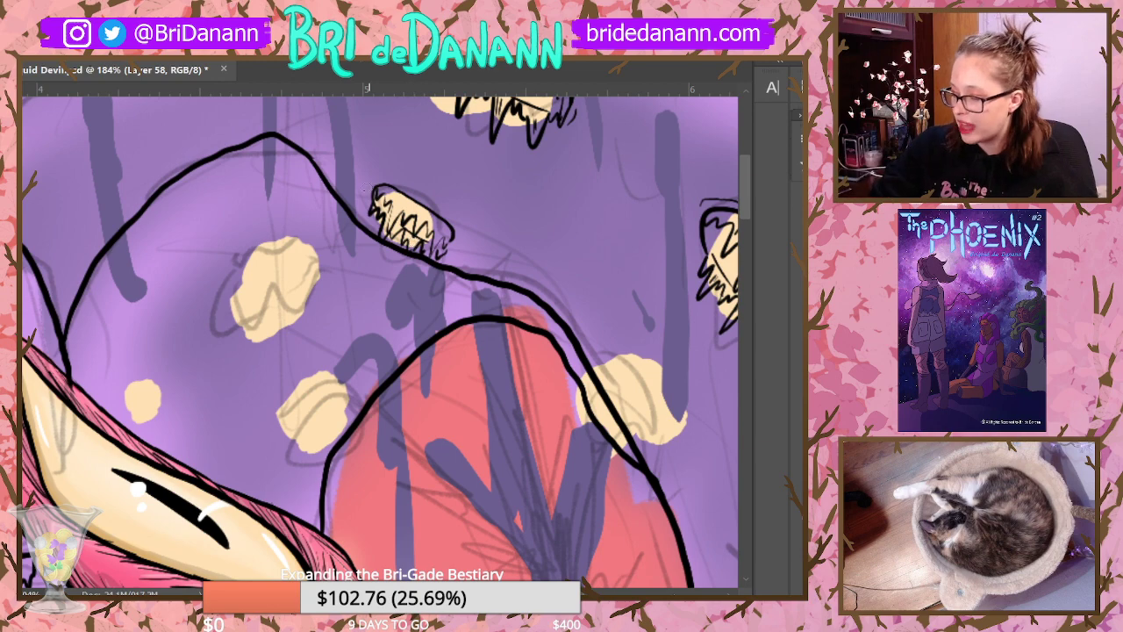
pyautogui.moveTo(379, 175)
pyautogui.mouseDown()
pyautogui.moveTo(472, 231)
pyautogui.moveTo(441, 209)
pyautogui.moveTo(463, 237)
pyautogui.mouseUp()
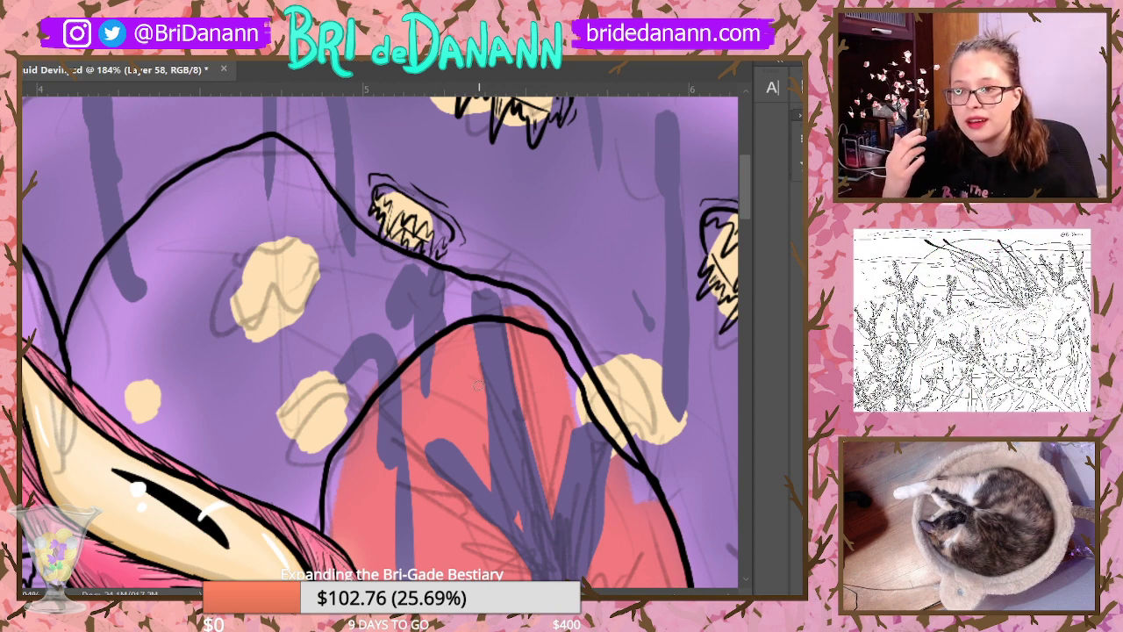
# Step: Select the linework of the small growth just above the red arch, enlarge it slightly with Free Transform, and deselect it
pyautogui.moveTo(743, 189); pyautogui.dragTo(742, 163)
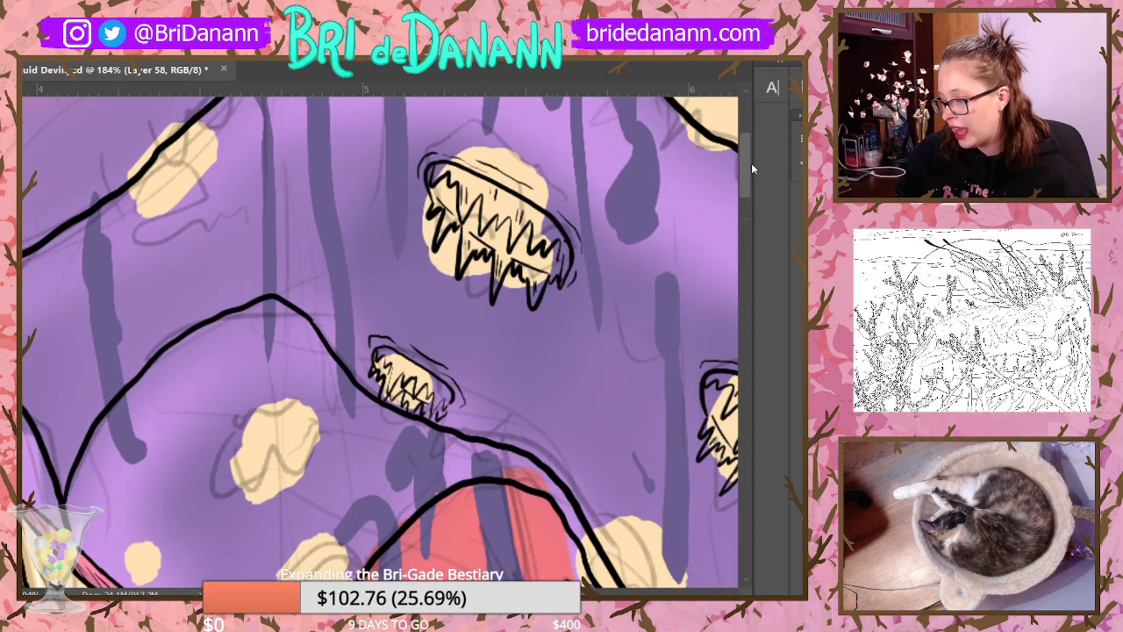
pyautogui.moveTo(485, 449)
pyautogui.mouseDown()
pyautogui.moveTo(490, 431)
pyautogui.moveTo(368, 430)
pyautogui.moveTo(481, 453)
pyautogui.mouseUp()
pyautogui.click(54, 52)
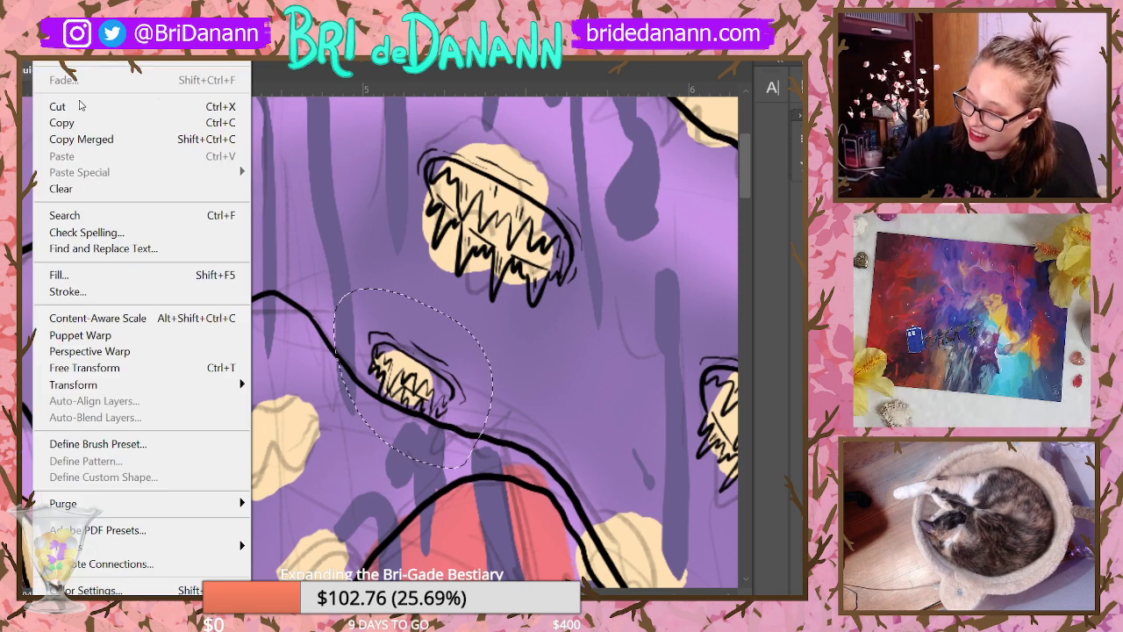
pyautogui.click(110, 368)
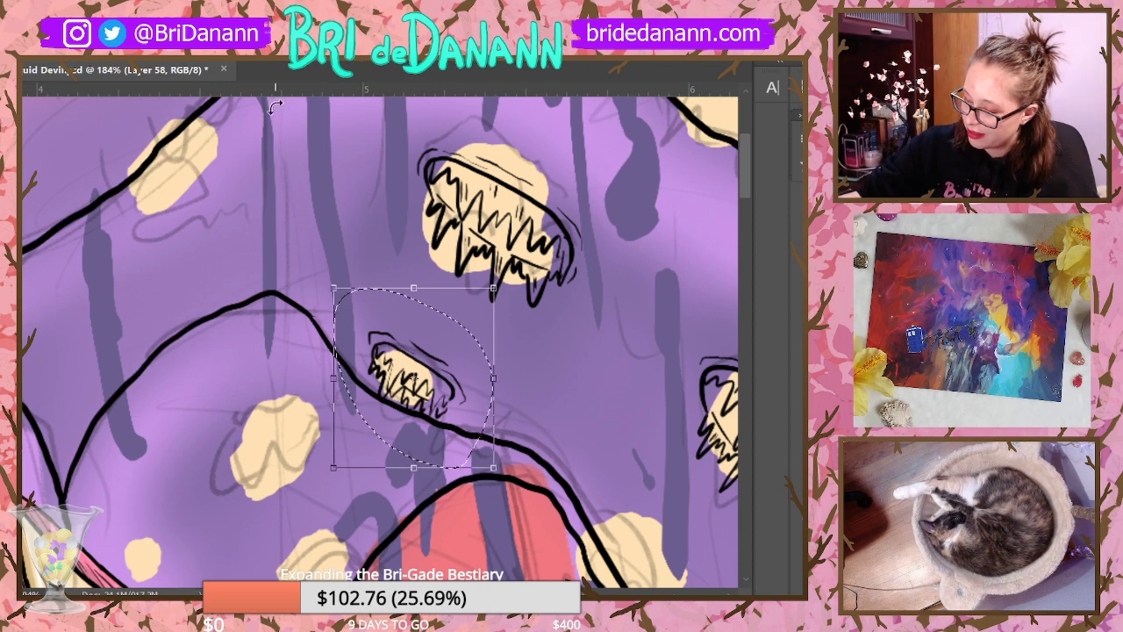
pyautogui.moveTo(334, 287); pyautogui.dragTo(313, 266)
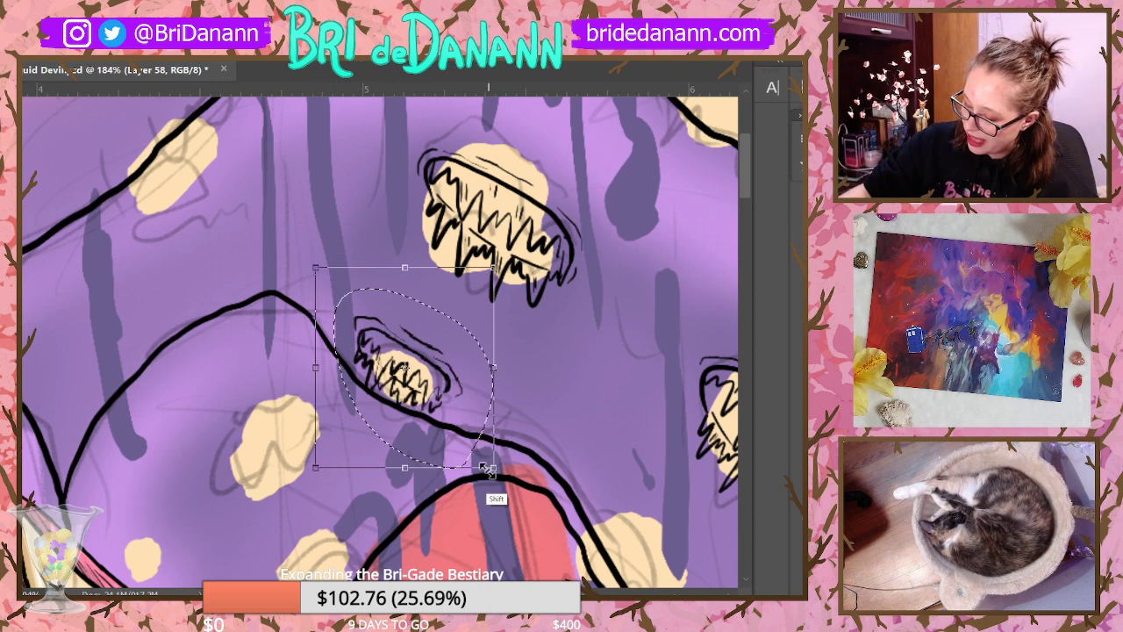
pyautogui.moveTo(518, 477); pyautogui.dragTo(529, 491)
pyautogui.press('Return')
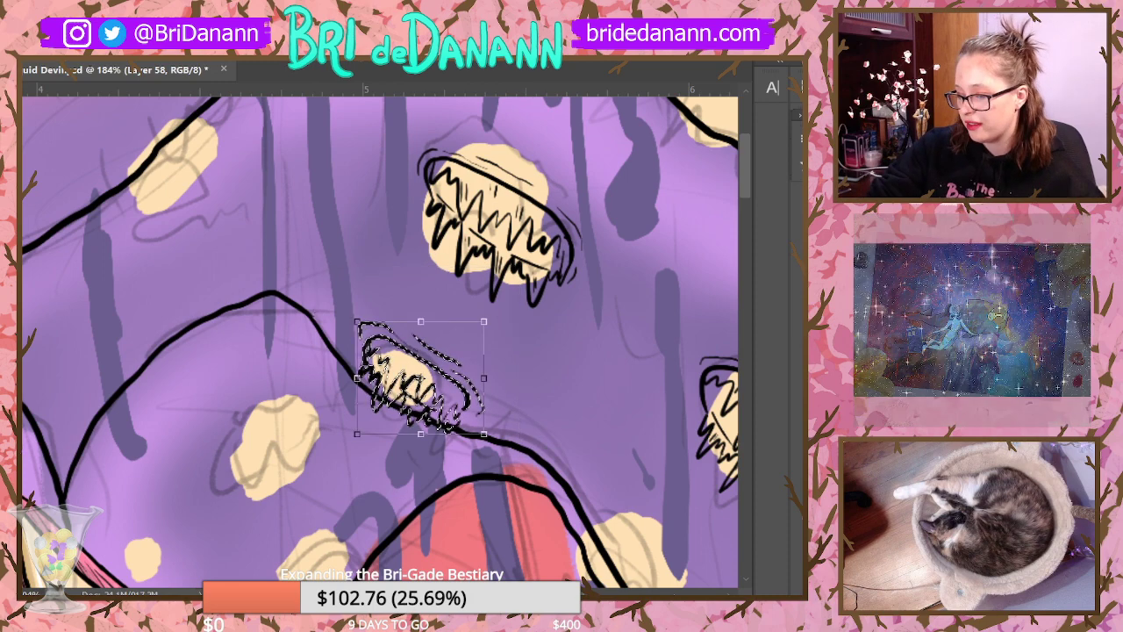
pyautogui.hotkey('ctrl', 'd')
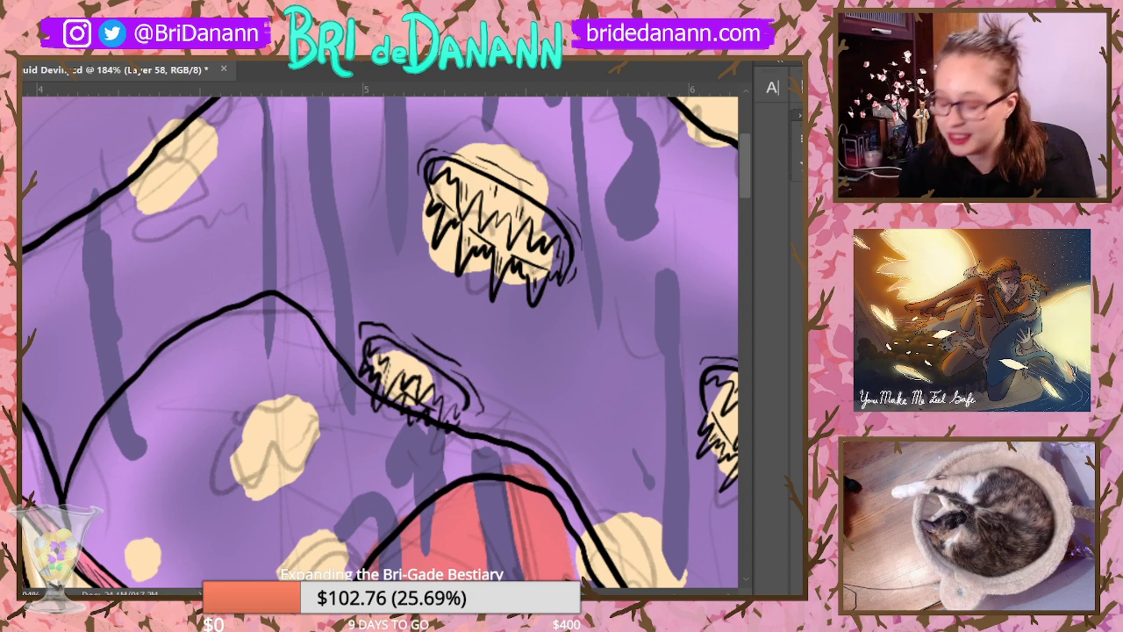
# Step: Ink the cream growth where two outlines converge beside the red arch, with a curved cap line, jagged fringes and a thin outer contour
pyautogui.moveTo(634, 369); pyautogui.dragTo(546, 465)
pyautogui.moveTo(570, 368); pyautogui.dragTo(294, 377)
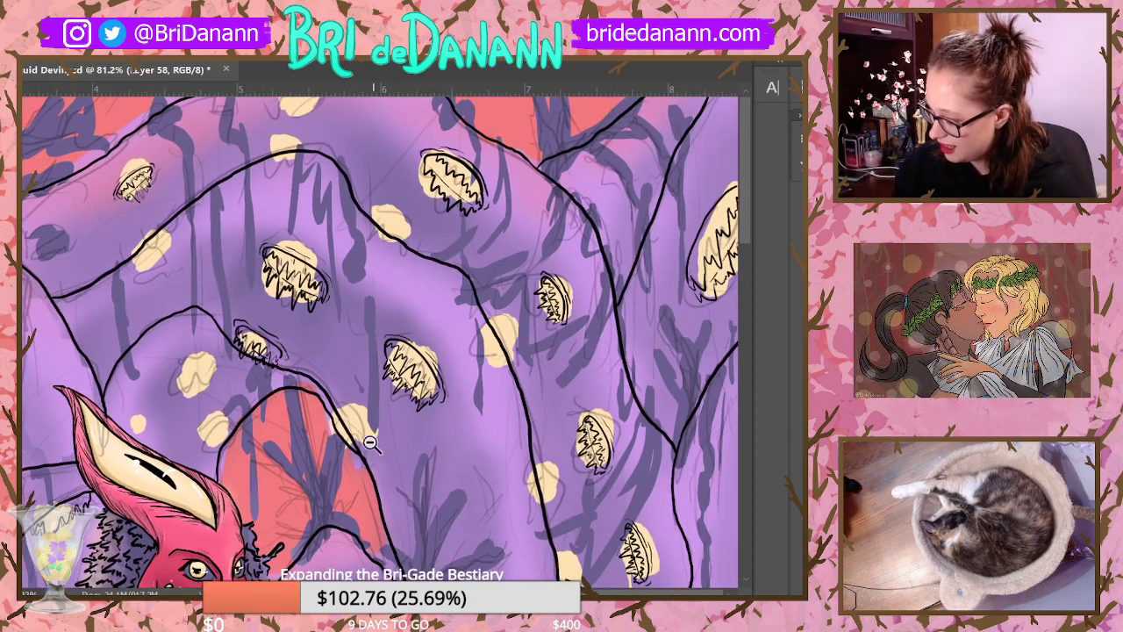
pyautogui.moveTo(372, 446); pyautogui.dragTo(348, 483)
pyautogui.keyDown('alt'); pyautogui.click(348, 482); pyautogui.keyUp('alt')
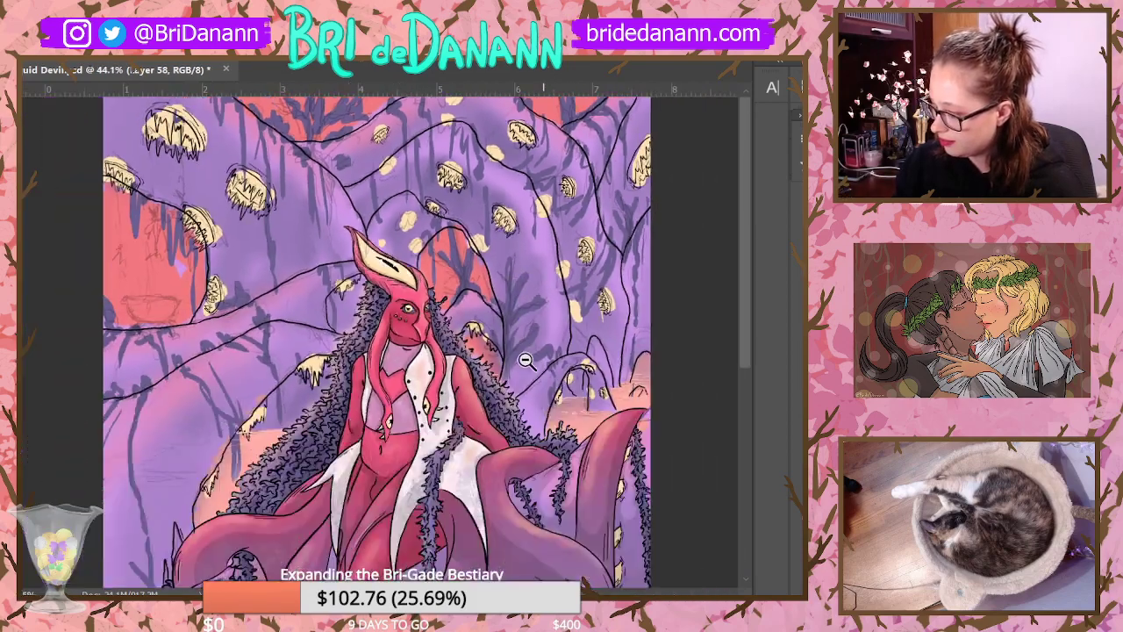
pyautogui.hotkey('ctrl', '0')
pyautogui.moveTo(486, 129); pyautogui.dragTo(65, 151)
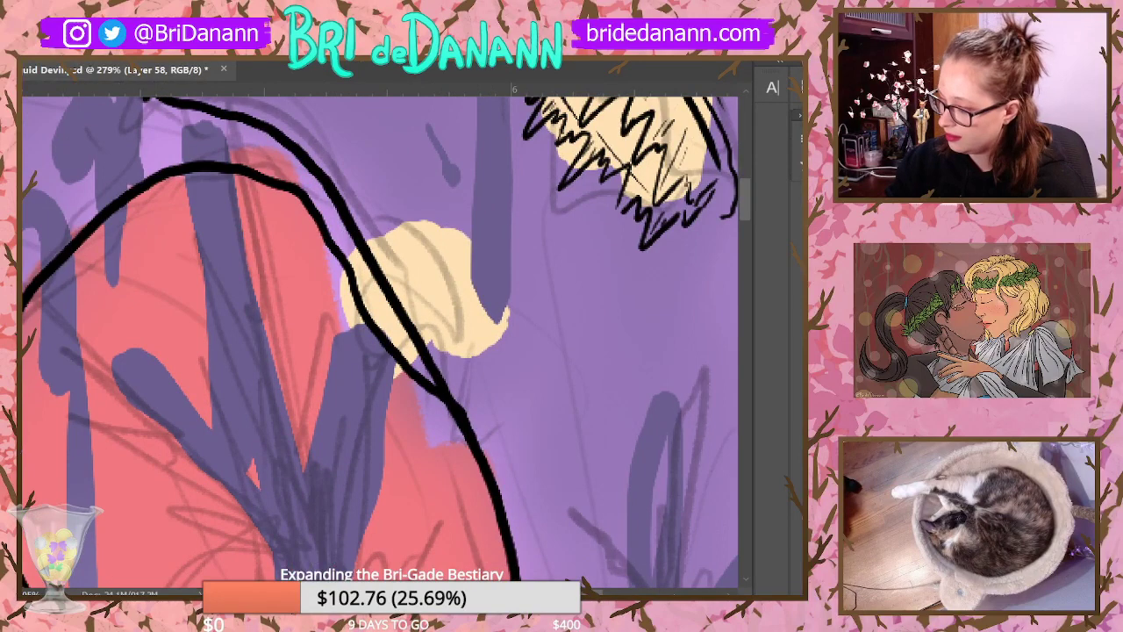
pyautogui.moveTo(385, 220)
pyautogui.mouseDown()
pyautogui.moveTo(437, 256)
pyautogui.moveTo(445, 337)
pyautogui.mouseUp()
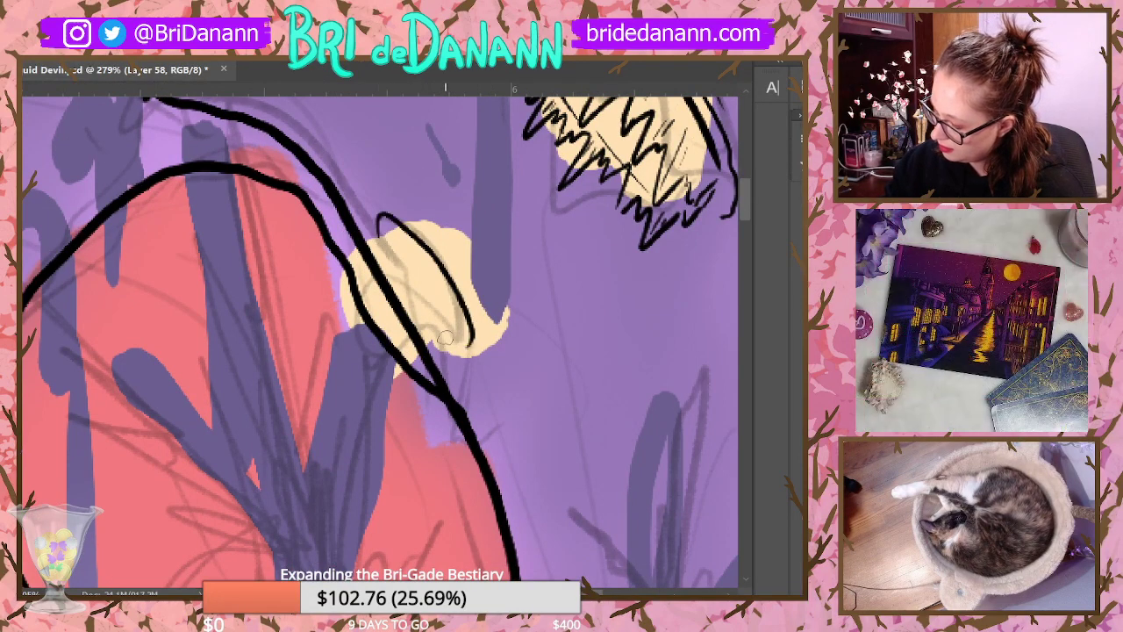
pyautogui.moveTo(384, 220)
pyautogui.mouseDown()
pyautogui.moveTo(388, 259)
pyautogui.moveTo(407, 267)
pyautogui.moveTo(397, 293)
pyautogui.moveTo(423, 305)
pyautogui.moveTo(401, 296)
pyautogui.moveTo(420, 287)
pyautogui.moveTo(427, 312)
pyautogui.moveTo(409, 341)
pyautogui.moveTo(440, 319)
pyautogui.moveTo(470, 329)
pyautogui.mouseUp()
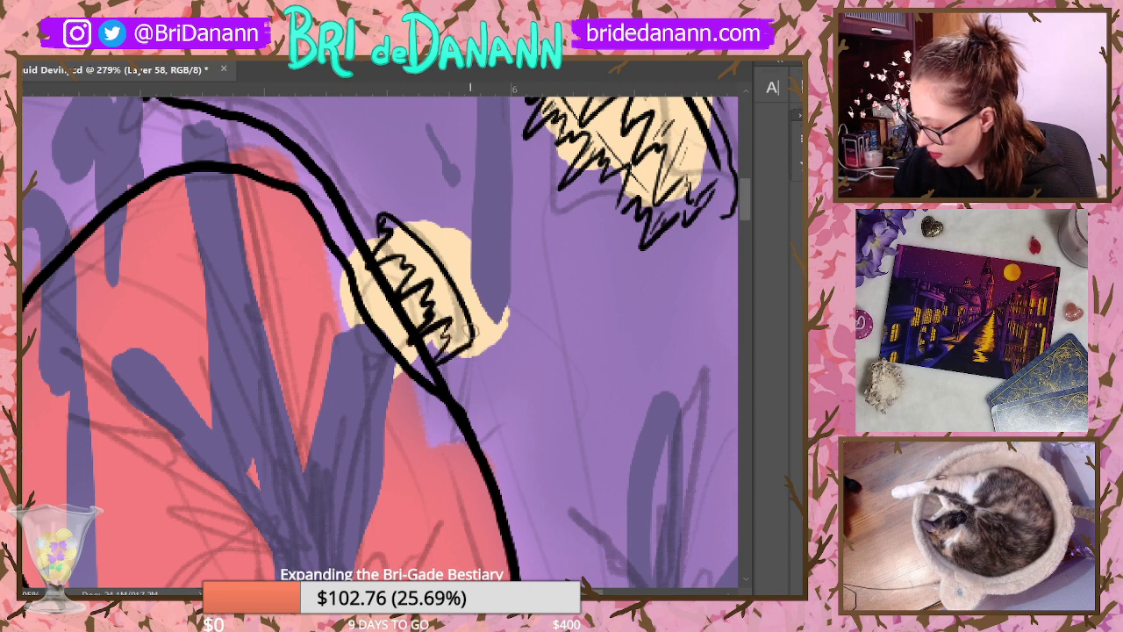
pyautogui.moveTo(377, 241)
pyautogui.mouseDown()
pyautogui.moveTo(393, 294)
pyautogui.moveTo(386, 325)
pyautogui.moveTo(399, 355)
pyautogui.moveTo(418, 351)
pyautogui.mouseUp()
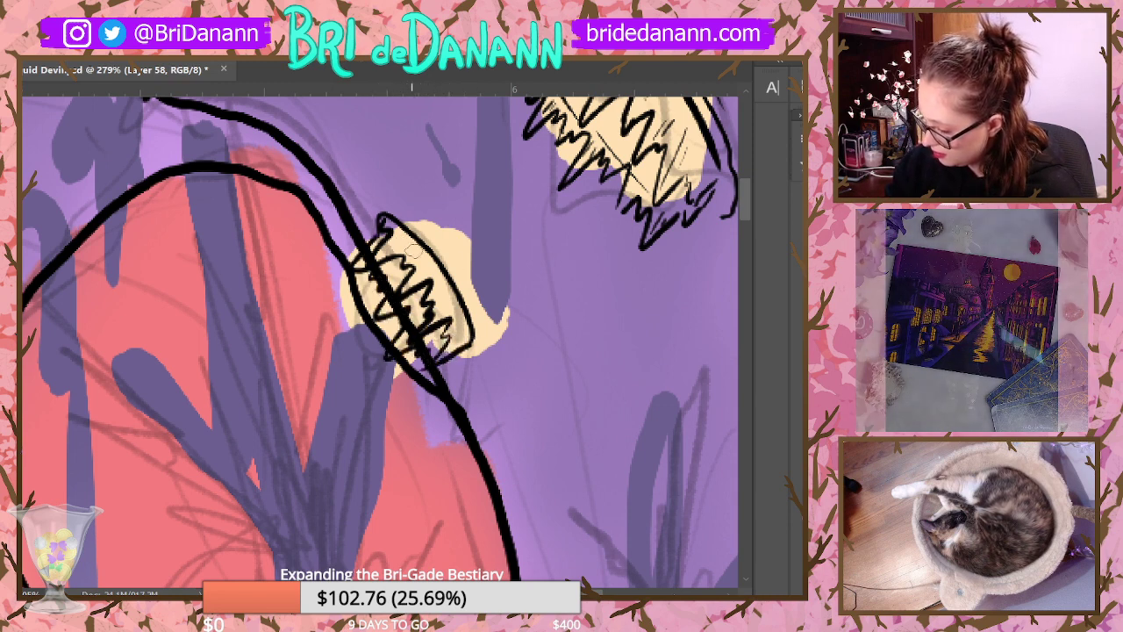
pyautogui.moveTo(373, 206)
pyautogui.mouseDown()
pyautogui.moveTo(399, 207)
pyautogui.moveTo(456, 261)
pyautogui.moveTo(445, 242)
pyautogui.moveTo(483, 325)
pyautogui.moveTo(479, 359)
pyautogui.mouseUp()
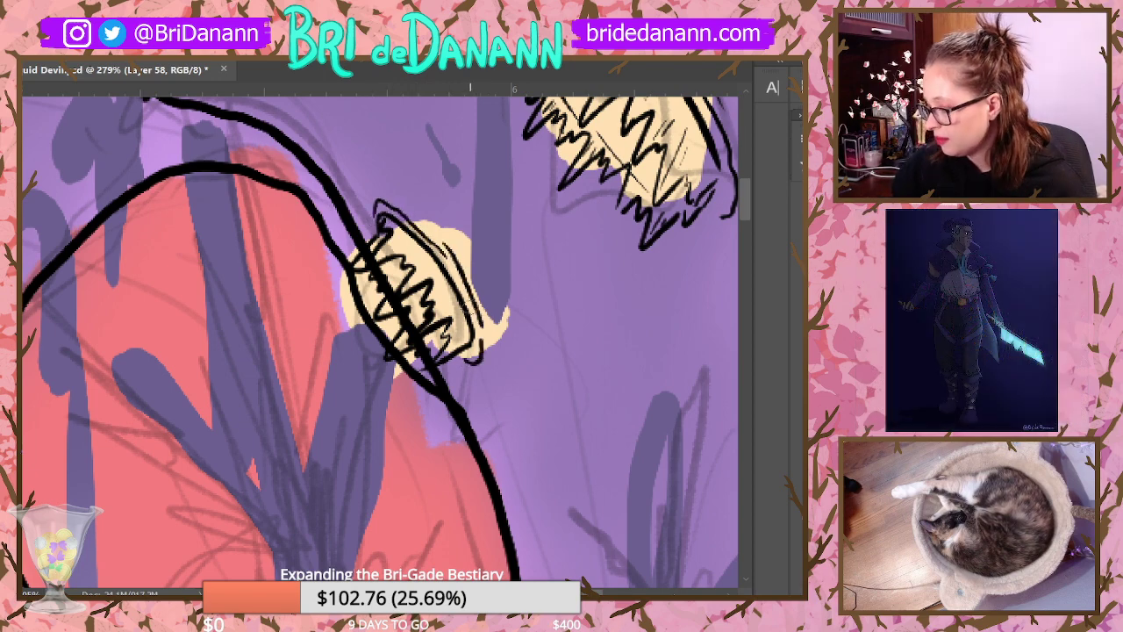
# Step: Select the linework of the growth beside the red arch, enlarge it slightly with Free Transform, and clear the selection
pyautogui.scroll(-5, 197, 285)
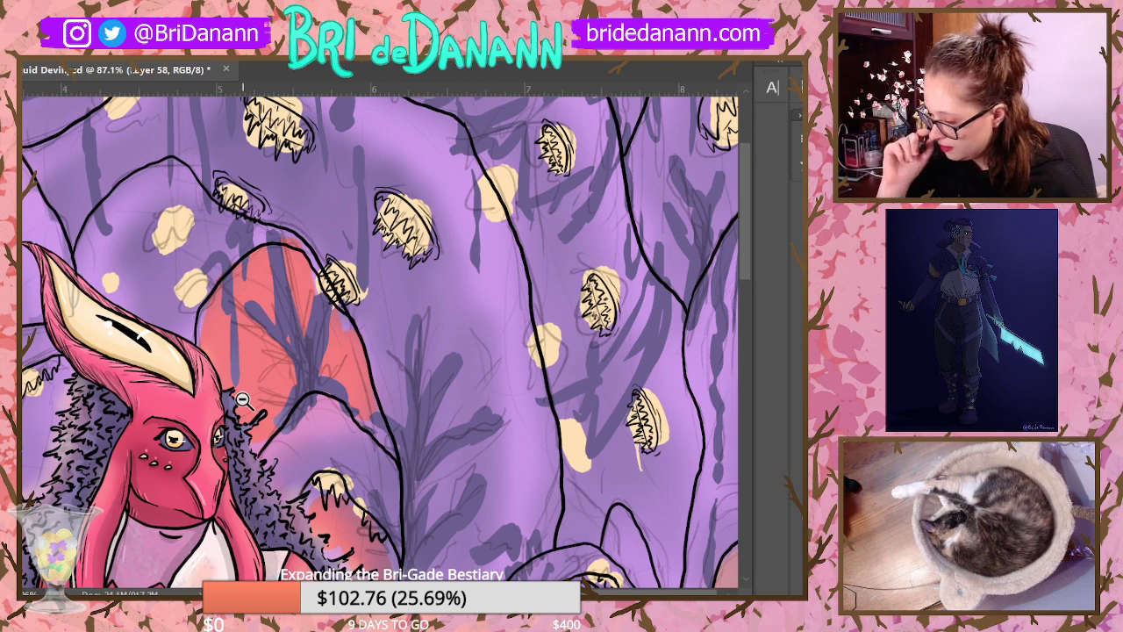
pyautogui.scroll(2, 311, 263)
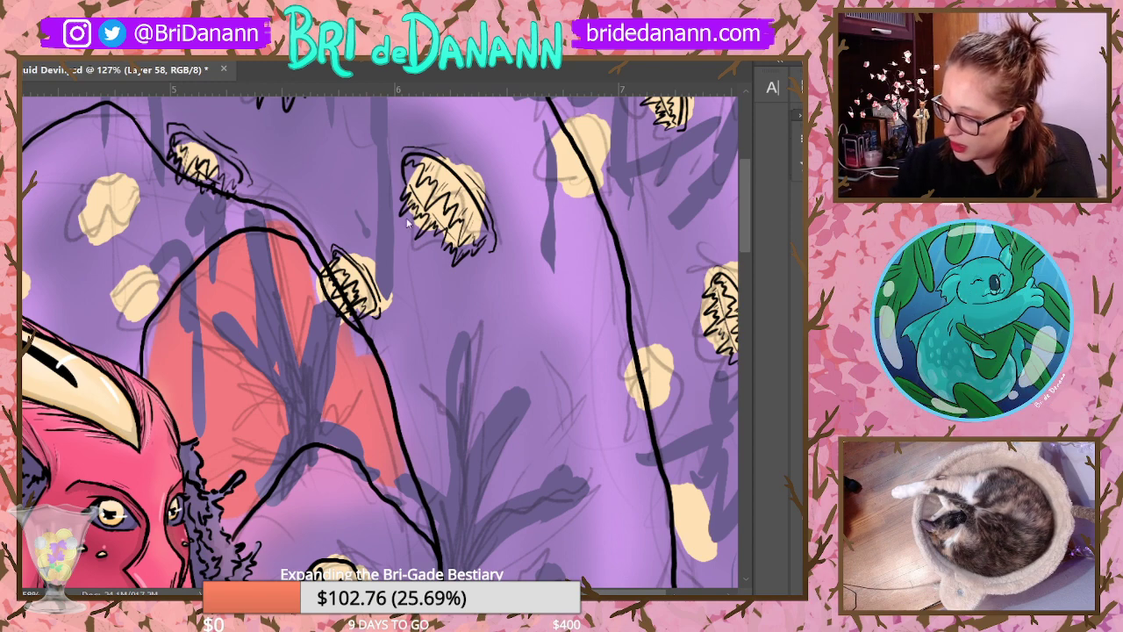
pyautogui.moveTo(400, 334)
pyautogui.mouseDown()
pyautogui.moveTo(395, 359)
pyautogui.moveTo(416, 381)
pyautogui.mouseUp()
pyautogui.hotkey('ctrl', 't')
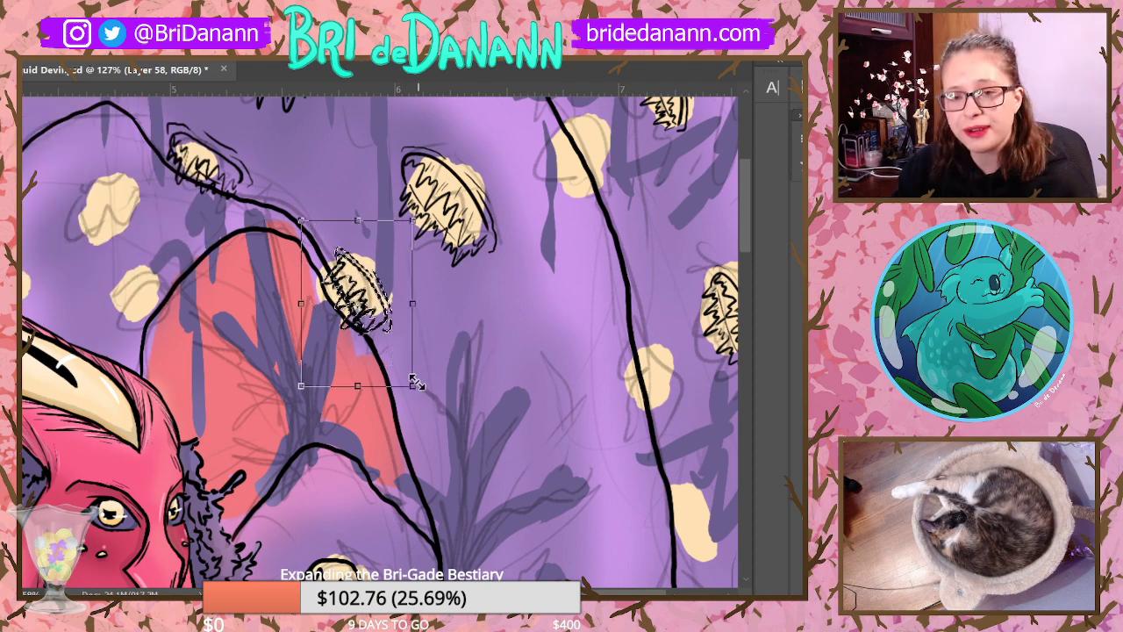
pyautogui.hotkey('ctrl', 'z')
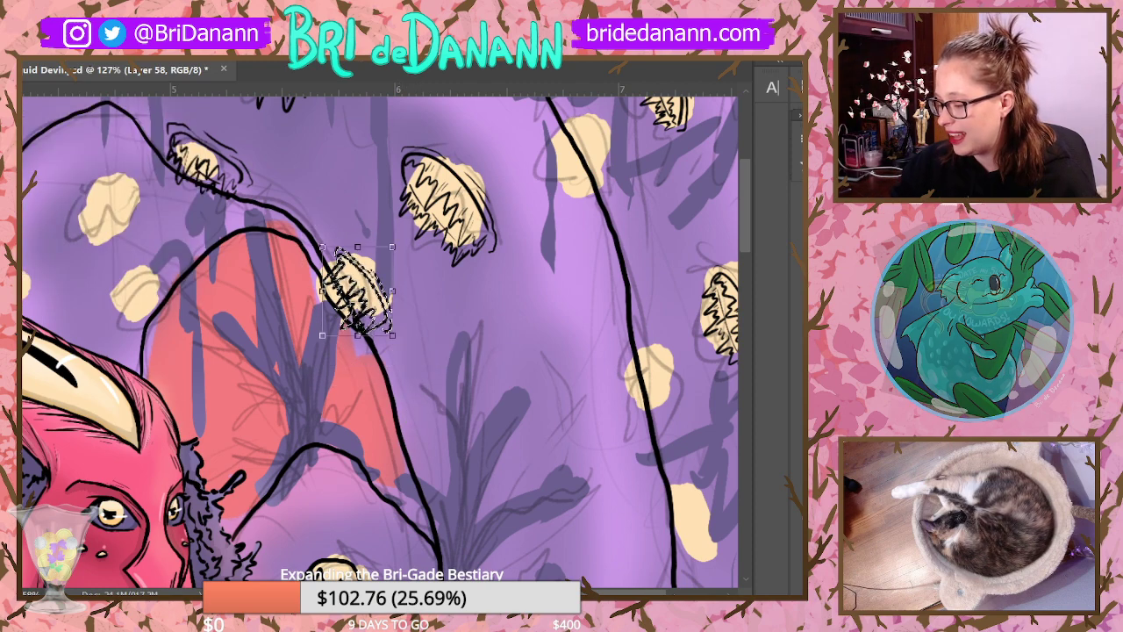
pyautogui.press('Escape')
pyautogui.hotkey('ctrl', 'd')
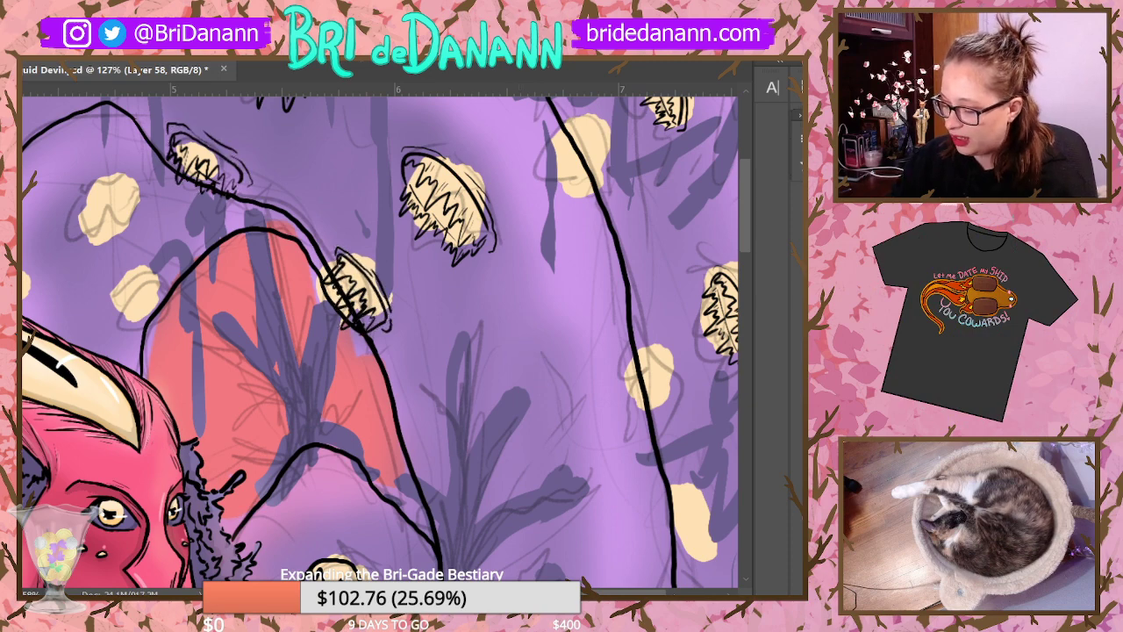
# Step: Ink a short jagged fringe with one longer spike beneath the diagonal background line crossing the elongated cream growth
pyautogui.scroll(-3, 107, 251)
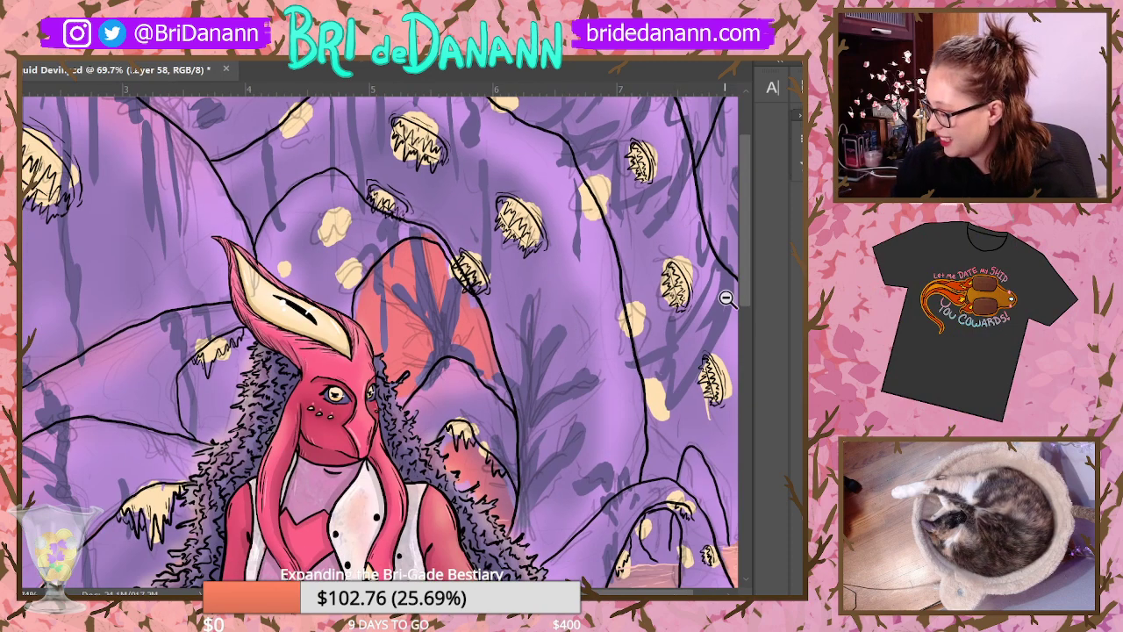
pyautogui.scroll(2, 746, 261)
pyautogui.scroll(1, 747, 260)
pyautogui.scroll(-3, 734, 221)
pyautogui.scroll(3, 722, 306)
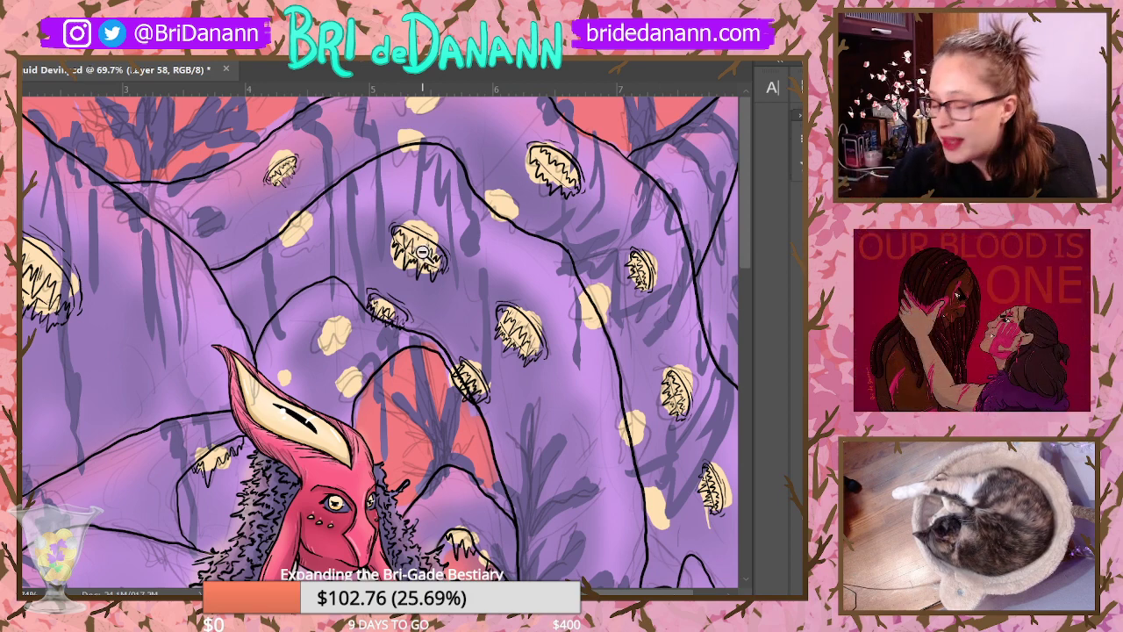
pyautogui.moveTo(308, 188); pyautogui.dragTo(343, 100)
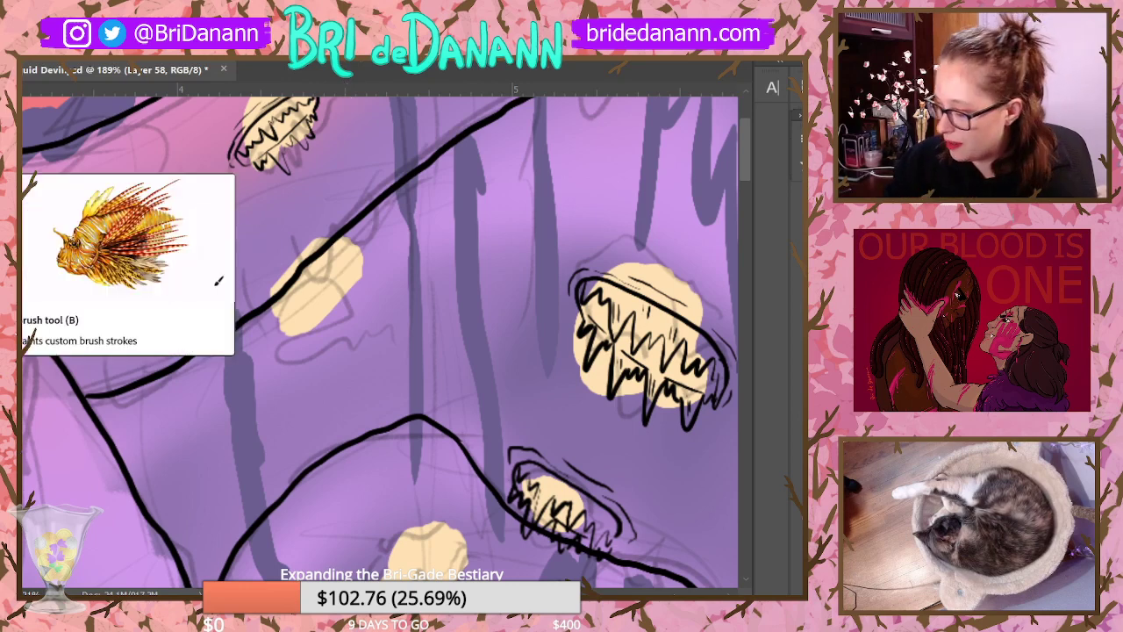
pyautogui.moveTo(291, 289)
pyautogui.mouseDown()
pyautogui.moveTo(331, 310)
pyautogui.moveTo(312, 281)
pyautogui.moveTo(328, 288)
pyautogui.moveTo(336, 259)
pyautogui.moveTo(356, 259)
pyautogui.moveTo(358, 235)
pyautogui.moveTo(370, 238)
pyautogui.moveTo(361, 212)
pyautogui.mouseUp()
pyautogui.hotkey('ctrl', 'z')
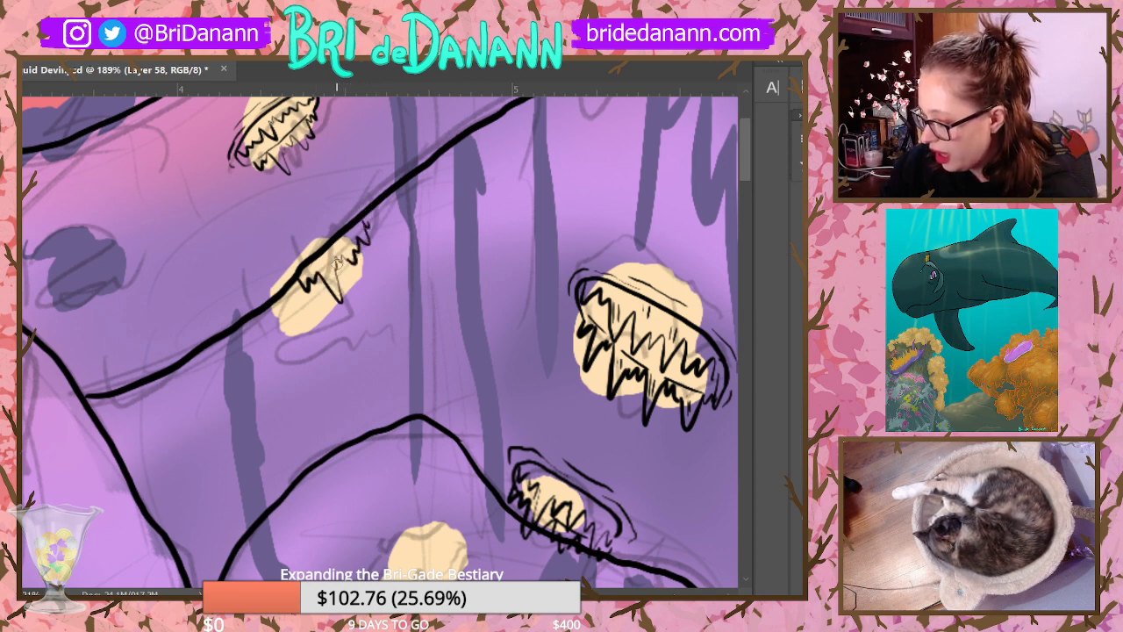
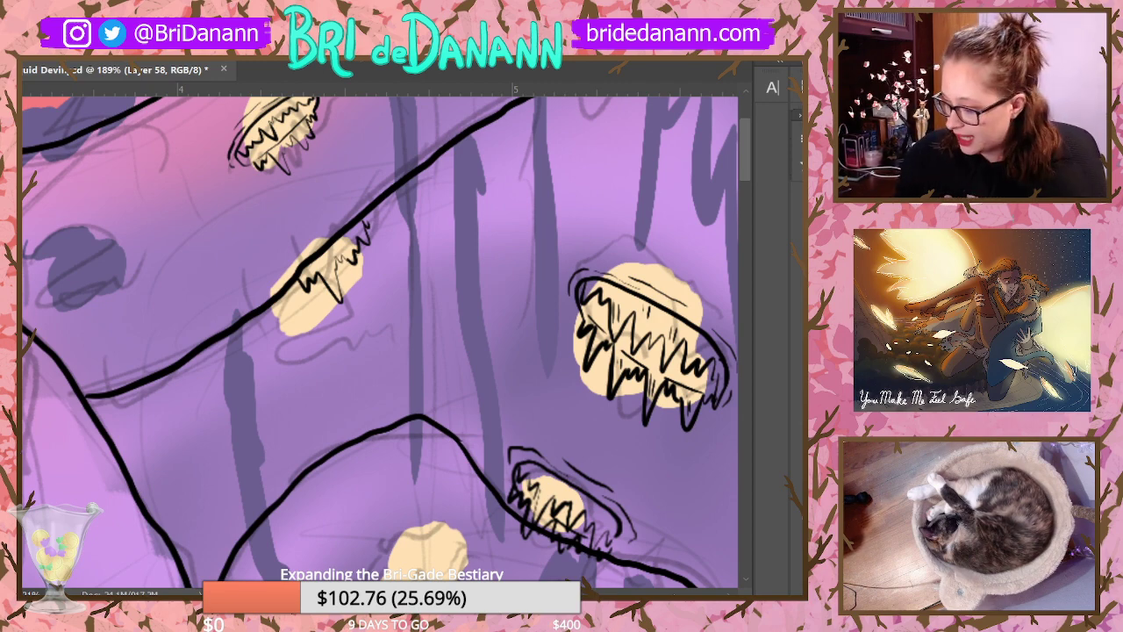
# Step: Draw a thick curved cap line with outer and inner jagged fringes on the largest cream growth above the figure's horn
pyautogui.moveTo(741, 146); pyautogui.dragTo(745, 188)
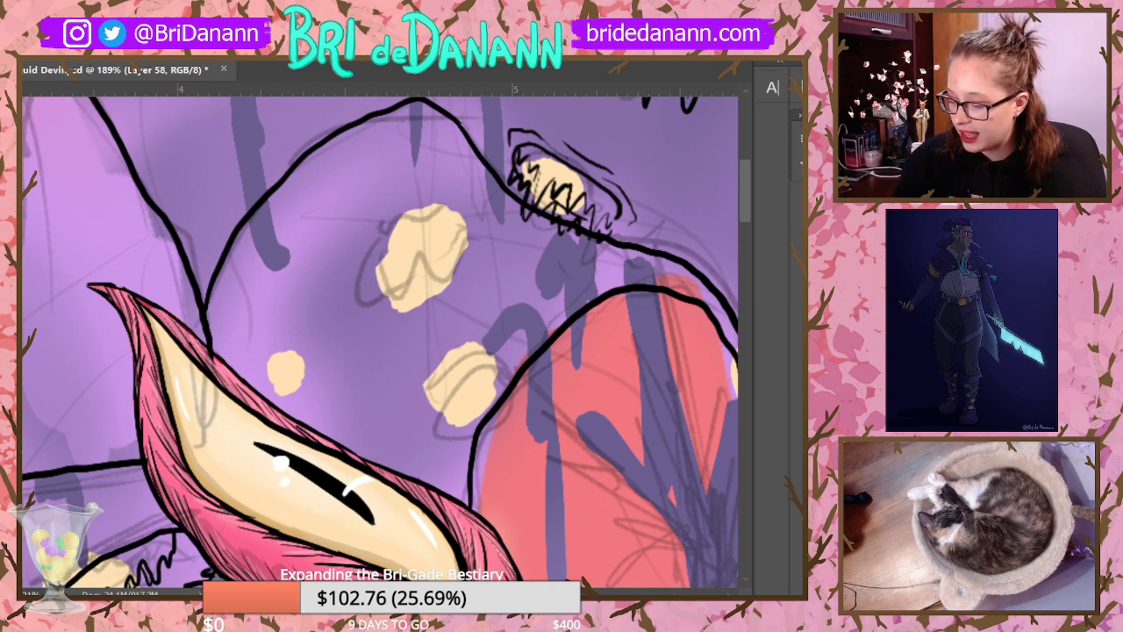
pyautogui.moveTo(447, 220); pyautogui.dragTo(471, 178)
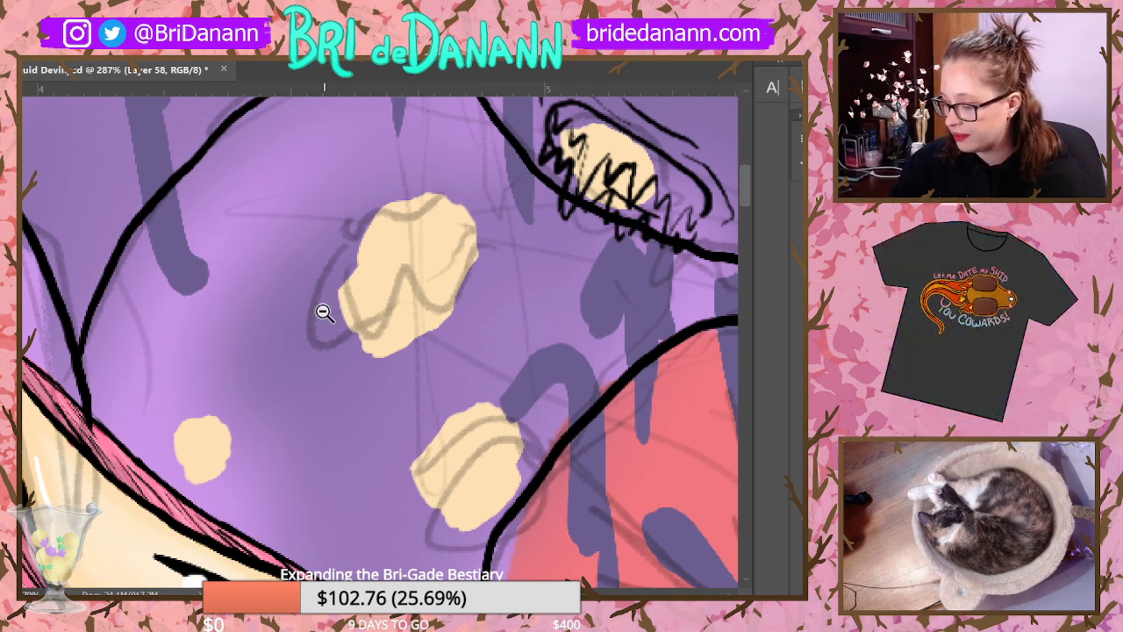
pyautogui.moveTo(321, 311)
pyautogui.mouseDown()
pyautogui.moveTo(358, 251)
pyautogui.moveTo(326, 308)
pyautogui.mouseUp()
pyautogui.moveTo(745, 192); pyautogui.dragTo(745, 175)
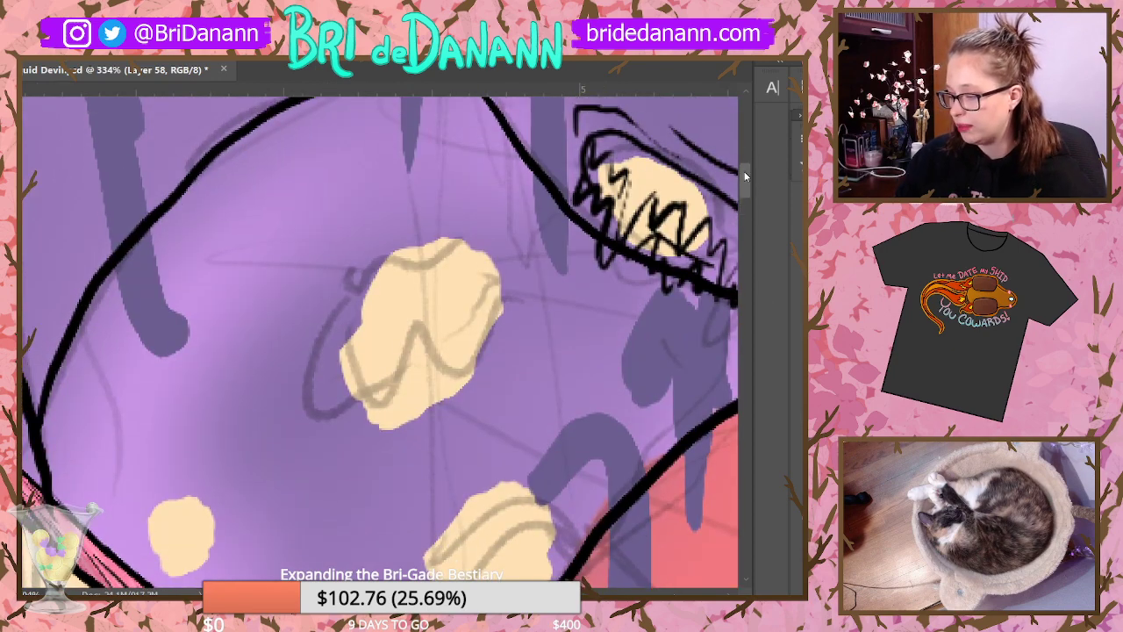
pyautogui.moveTo(330, 395)
pyautogui.mouseDown()
pyautogui.moveTo(326, 364)
pyautogui.moveTo(391, 275)
pyautogui.moveTo(493, 265)
pyautogui.mouseUp()
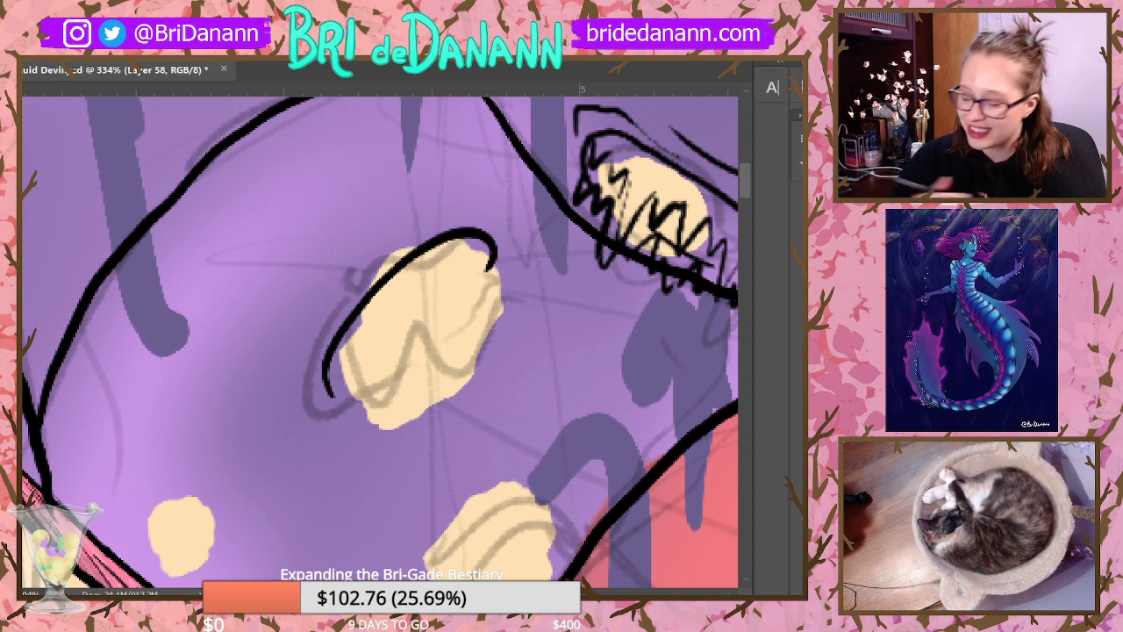
pyautogui.moveTo(337, 402)
pyautogui.mouseDown()
pyautogui.moveTo(377, 382)
pyautogui.moveTo(424, 436)
pyautogui.moveTo(409, 379)
pyautogui.moveTo(454, 397)
pyautogui.moveTo(443, 343)
pyautogui.moveTo(476, 332)
pyautogui.moveTo(464, 338)
pyautogui.moveTo(472, 313)
pyautogui.moveTo(520, 354)
pyautogui.moveTo(486, 293)
pyautogui.moveTo(503, 289)
pyautogui.moveTo(502, 272)
pyautogui.moveTo(487, 244)
pyautogui.mouseUp()
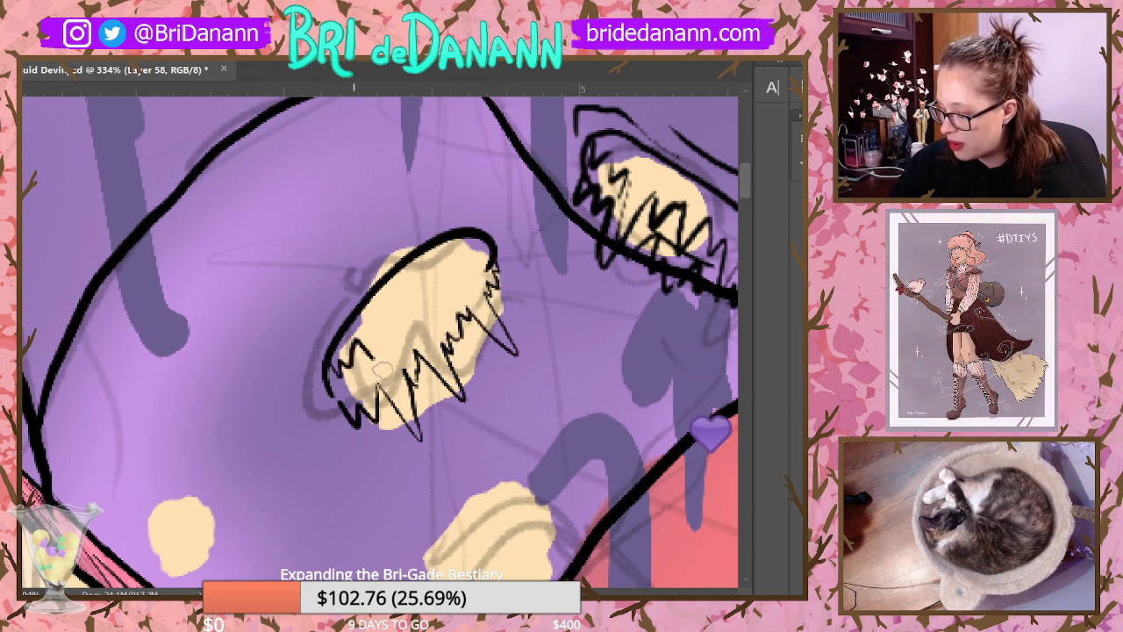
pyautogui.moveTo(331, 368)
pyautogui.mouseDown()
pyautogui.moveTo(438, 289)
pyautogui.moveTo(432, 300)
pyautogui.moveTo(483, 279)
pyautogui.moveTo(490, 245)
pyautogui.mouseUp()
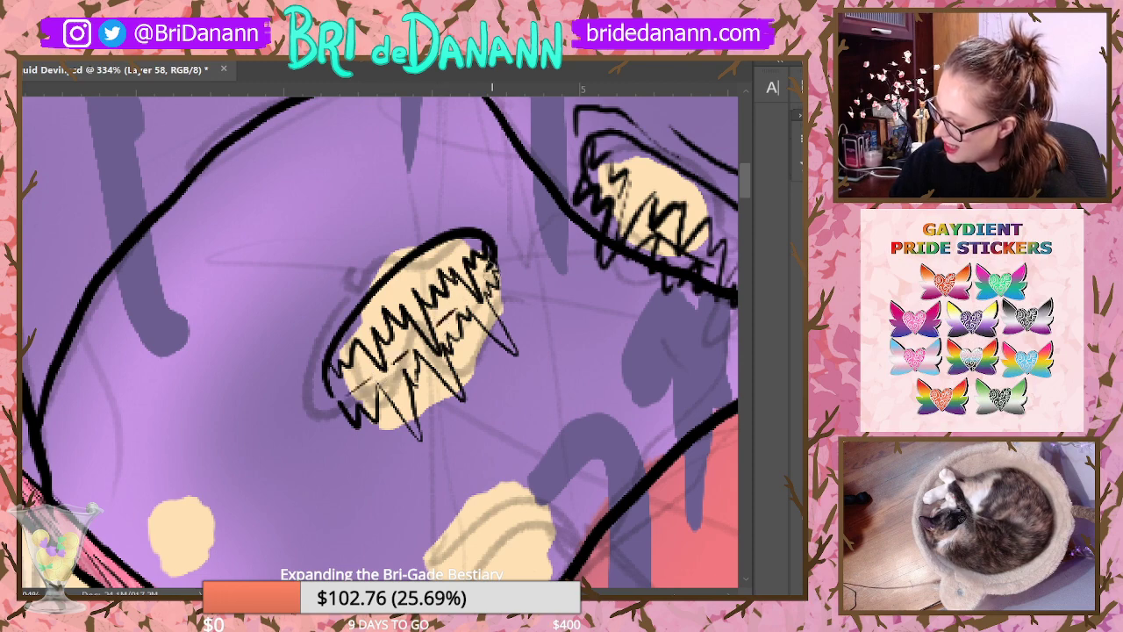
# Step: Ink thin contour strokes around the upper edge of the cap on the growth above the horn
pyautogui.scroll(-8, 506, 231)
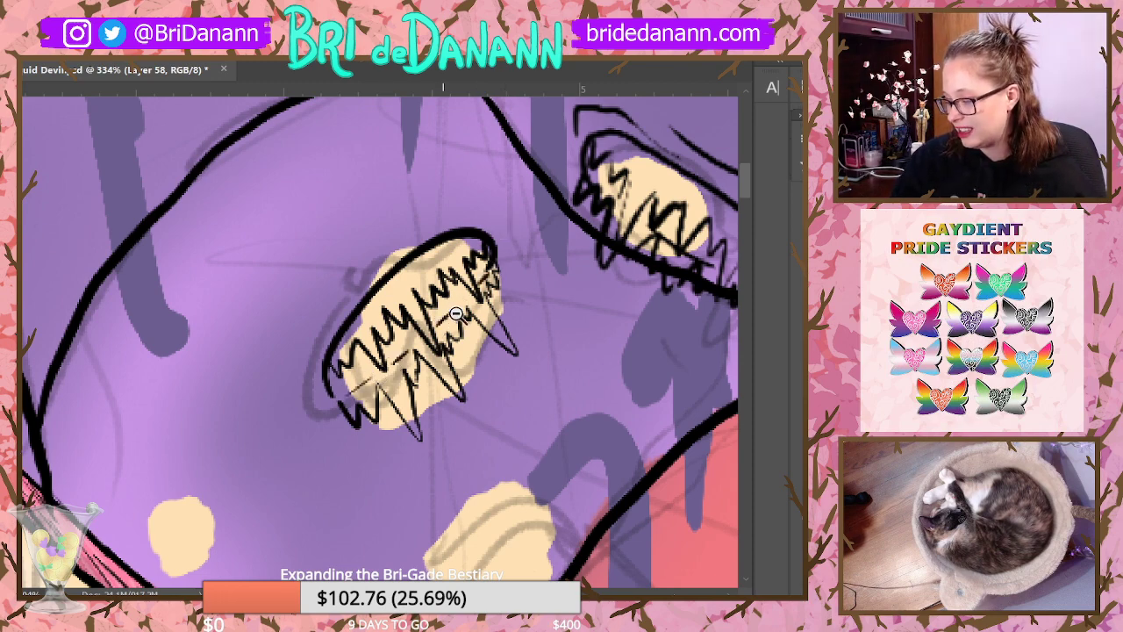
pyautogui.scroll(5, 506, 288)
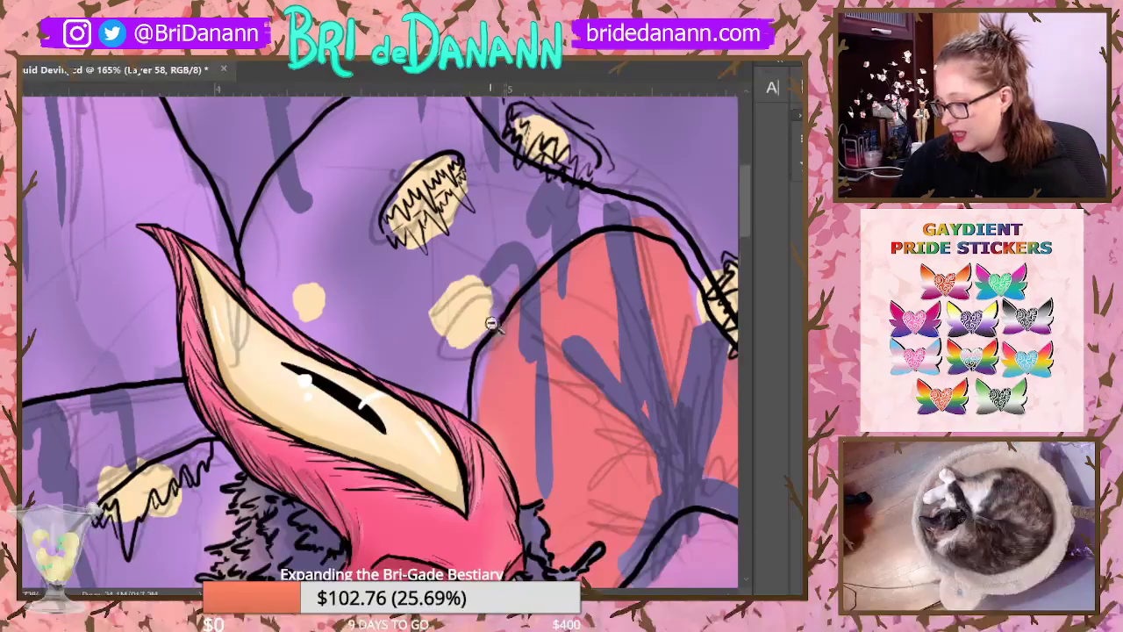
pyautogui.scroll(2, 518, 285)
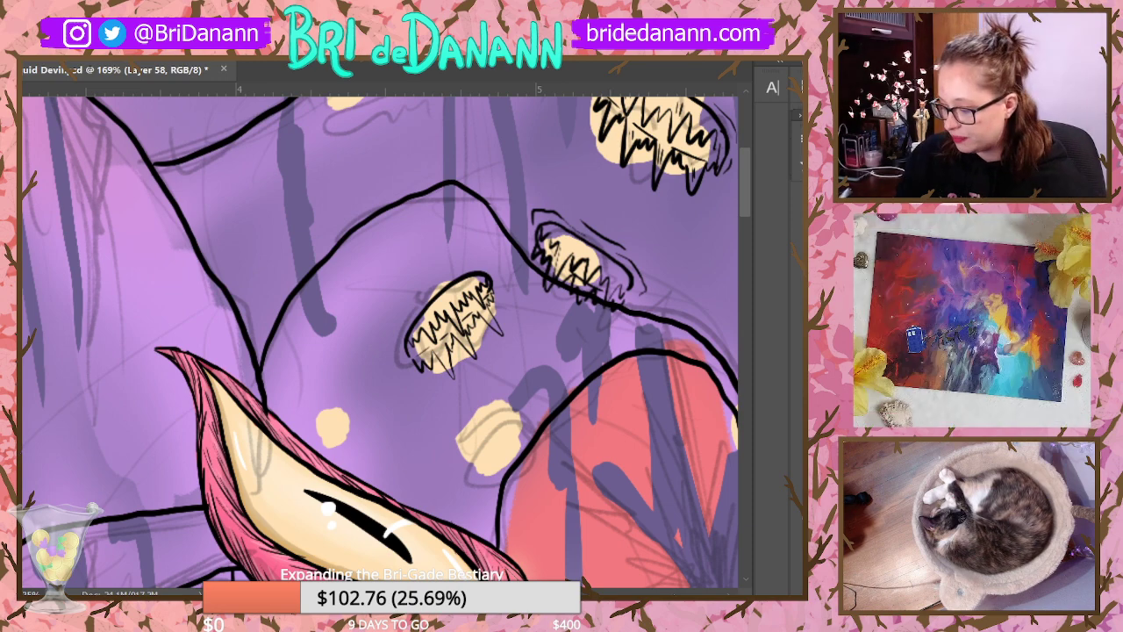
pyautogui.scroll(3, 551, 445)
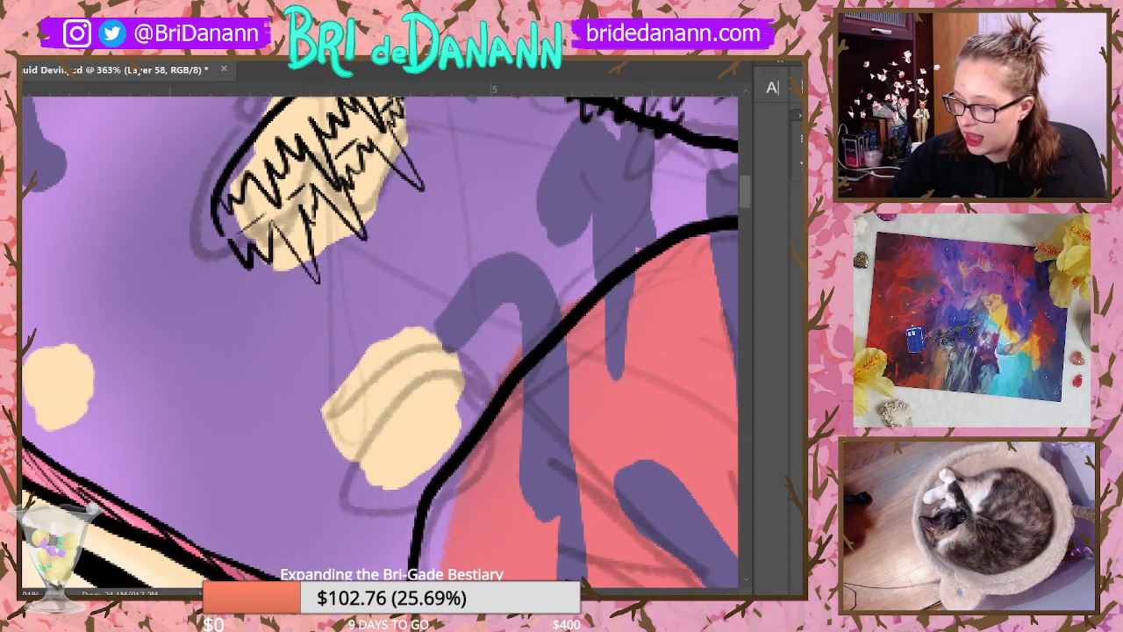
pyautogui.scroll(3, 746, 184)
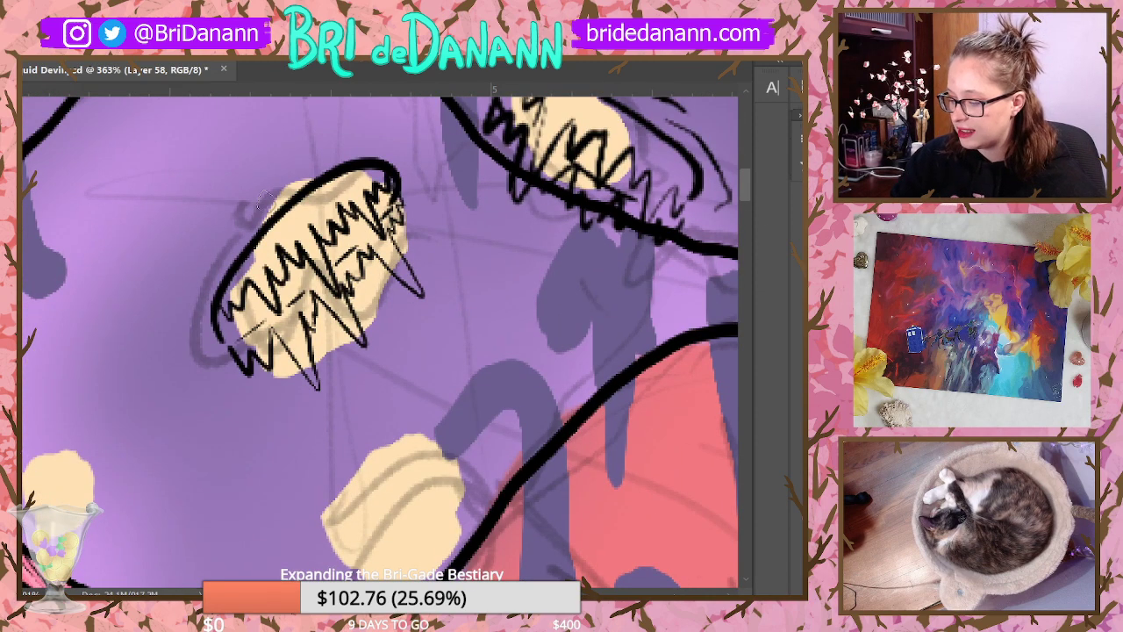
pyautogui.moveTo(271, 200)
pyautogui.mouseDown()
pyautogui.moveTo(390, 132)
pyautogui.moveTo(419, 171)
pyautogui.mouseUp()
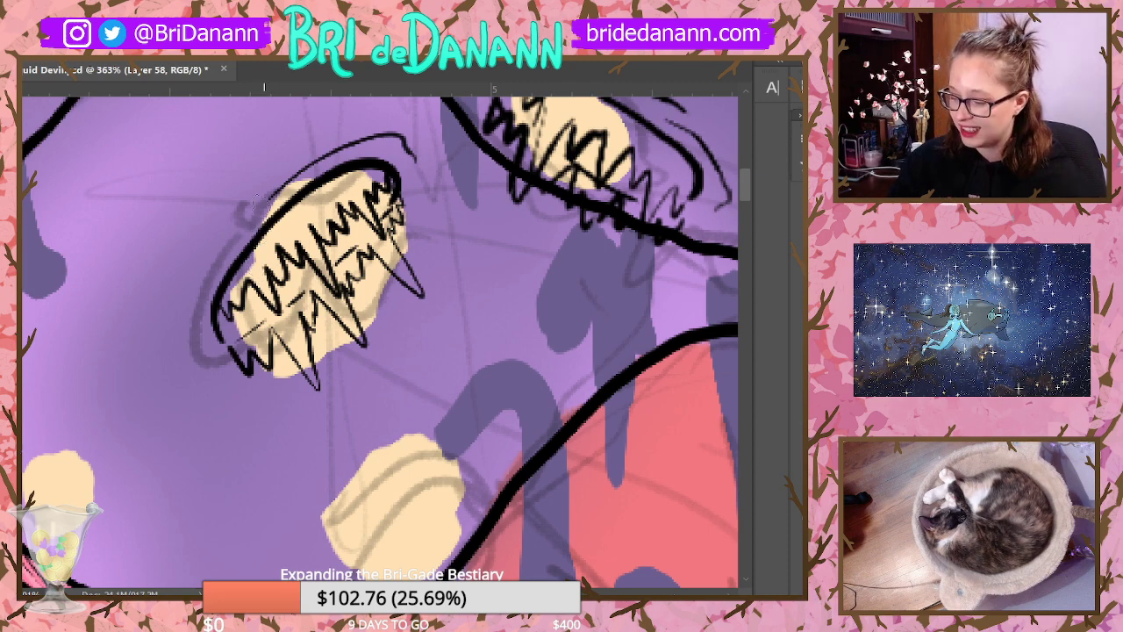
# Step: Extend the thin outer contour down the lower side of the cap on the growth above the horn
pyautogui.moveTo(269, 199)
pyautogui.mouseDown()
pyautogui.moveTo(218, 247)
pyautogui.moveTo(188, 349)
pyautogui.mouseUp()
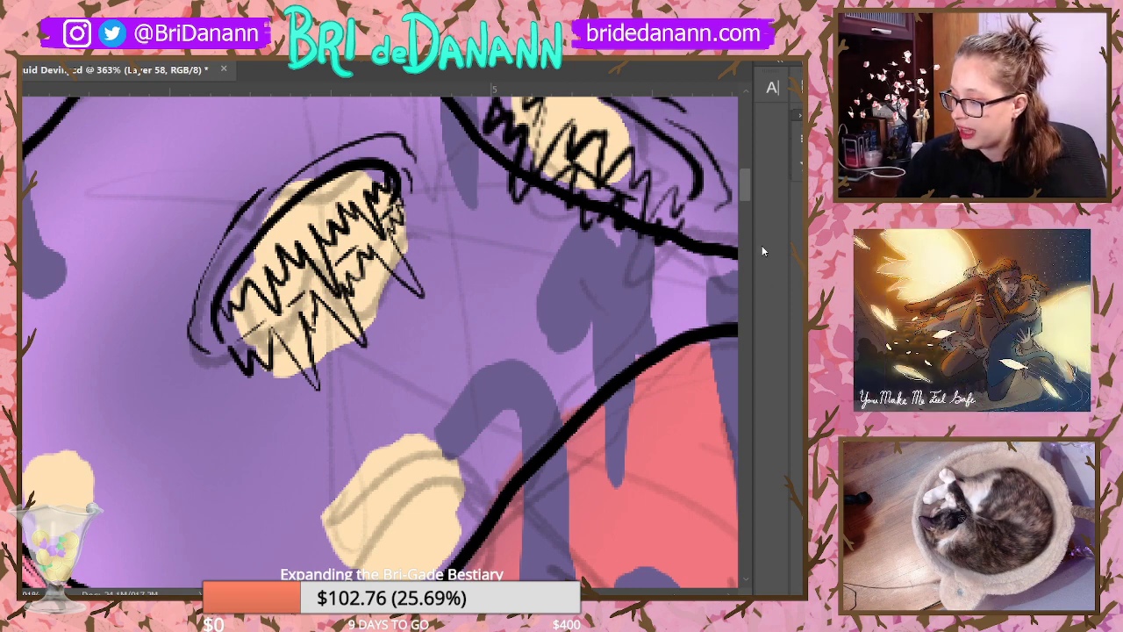
# Step: Examine the whole illustration at full-page view to judge the inked growths
pyautogui.scroll(-3, 748, 180)
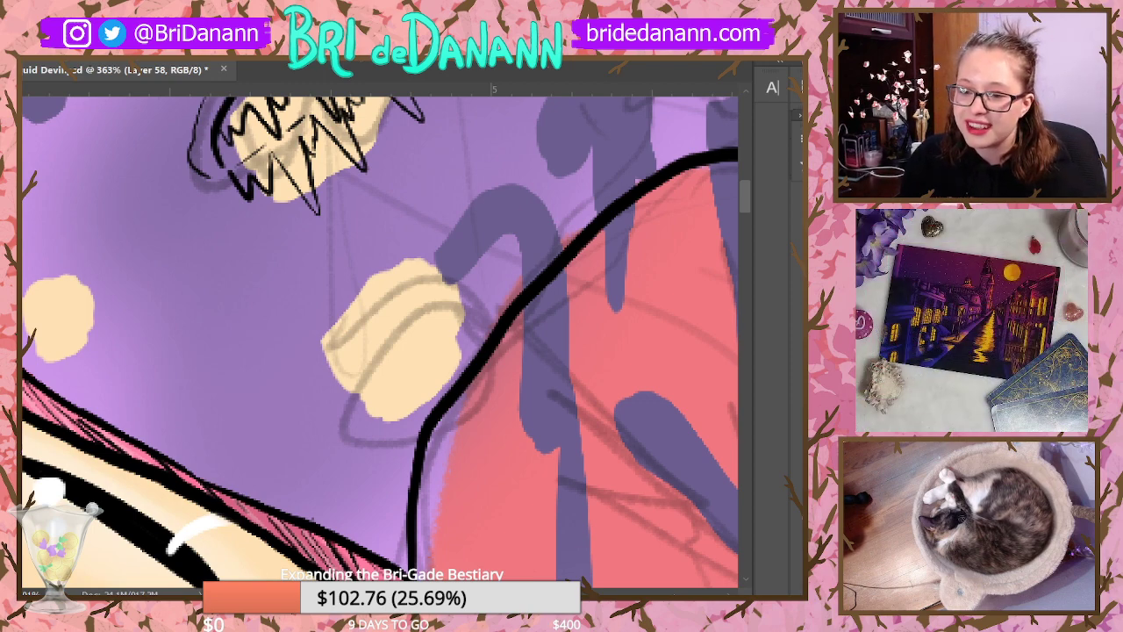
pyautogui.scroll(-6, 291, 263)
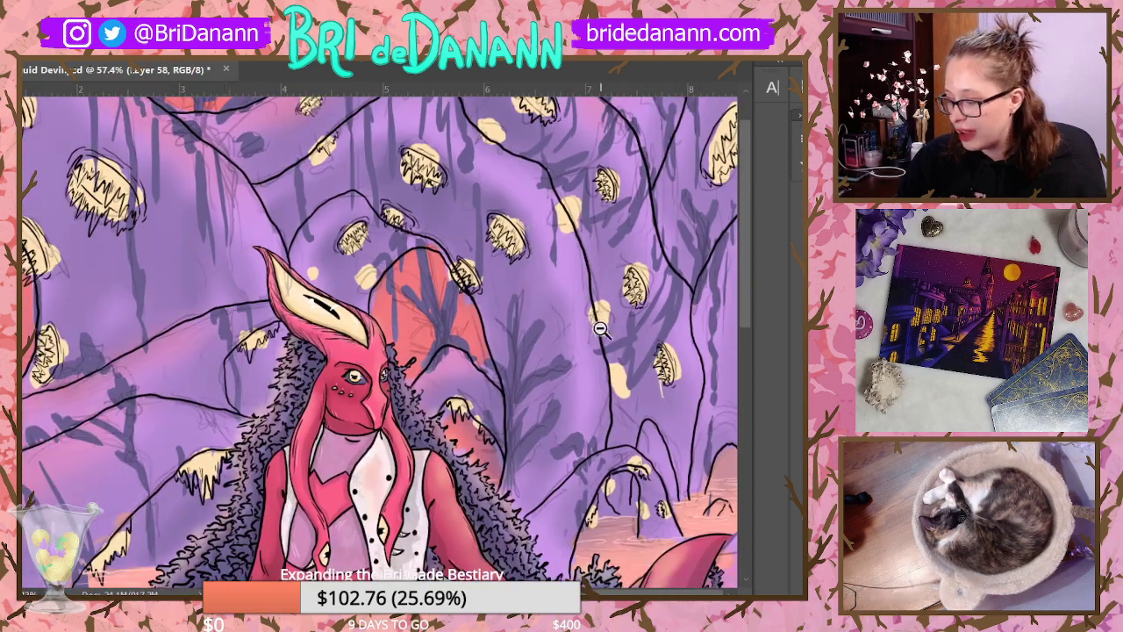
pyautogui.scroll(2, 643, 350)
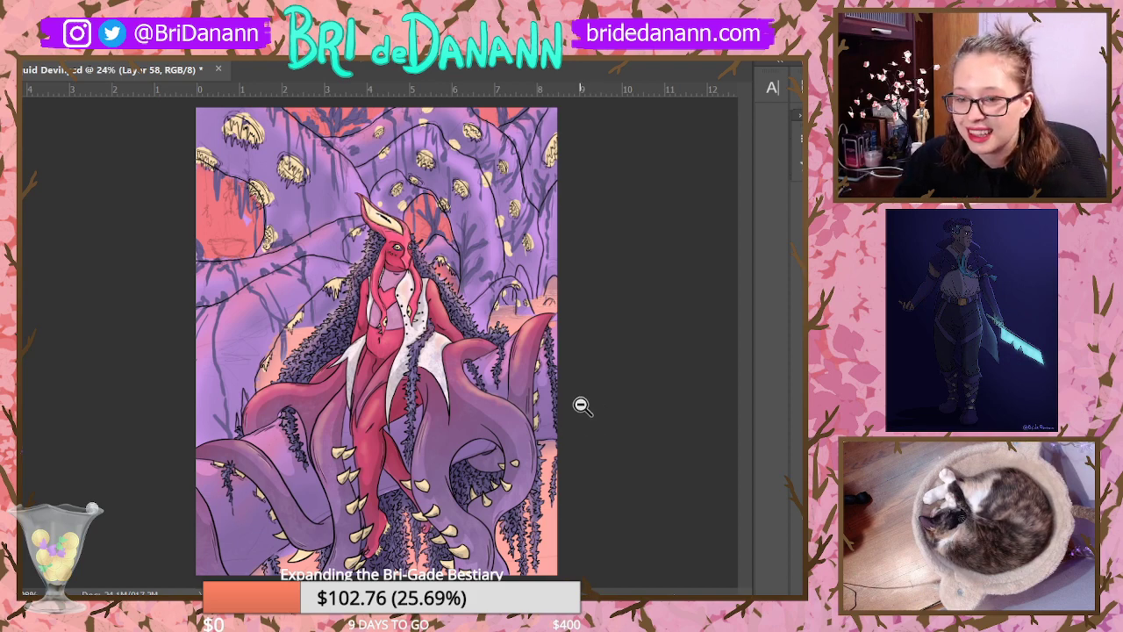
pyautogui.scroll(1, 590, 389)
pyautogui.scroll(-2, 591, 389)
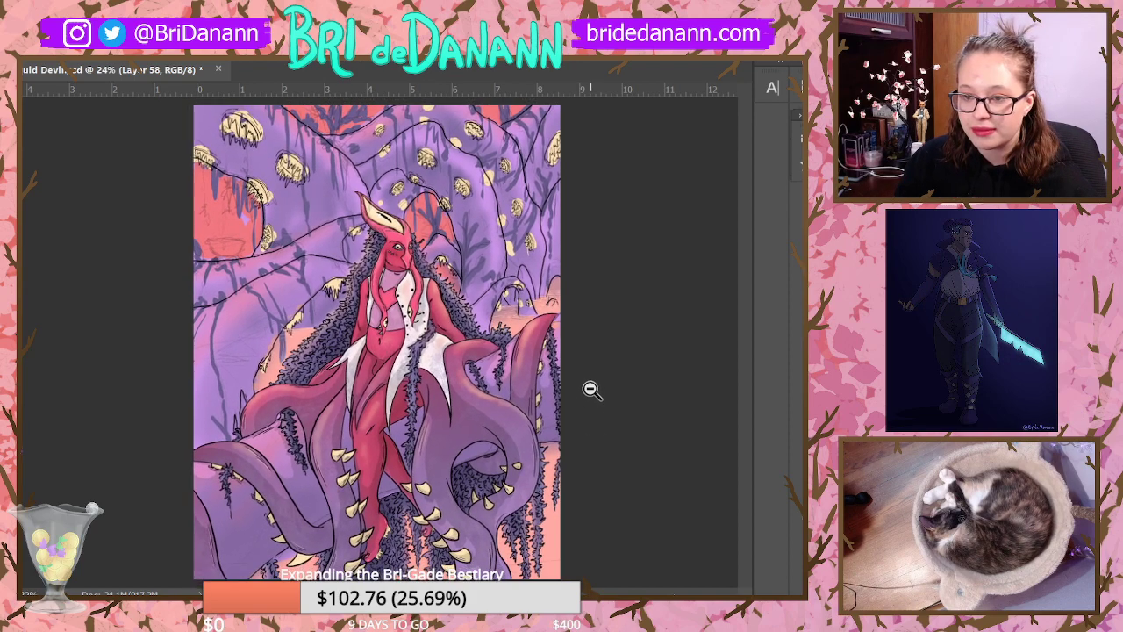
pyautogui.scroll(-1, 609, 419)
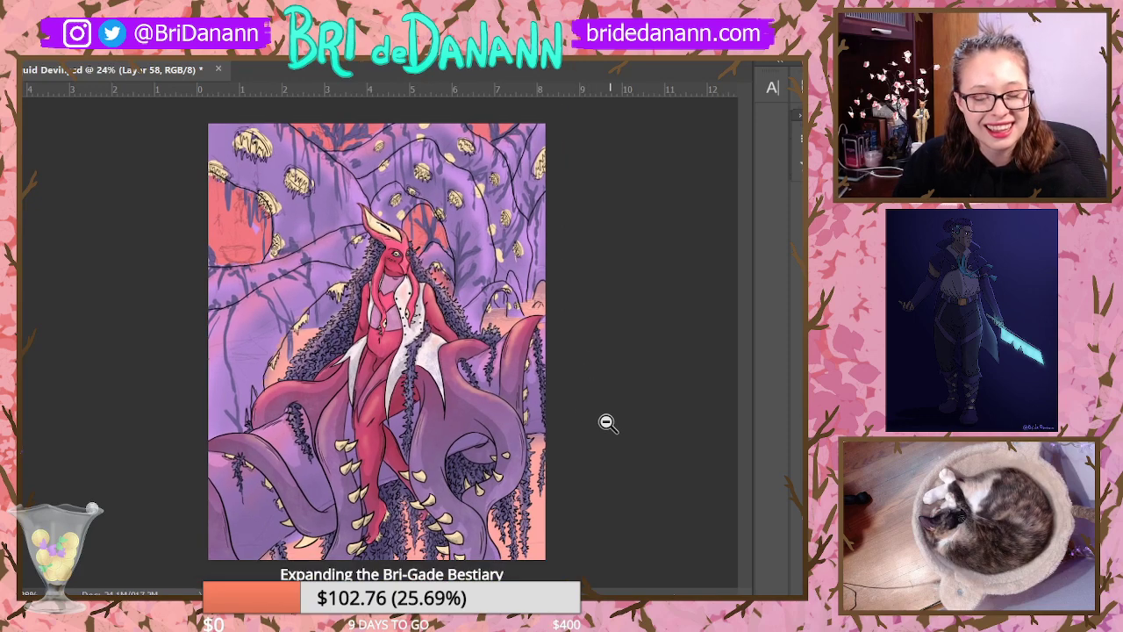
pyautogui.moveTo(609, 428)
pyautogui.mouseDown()
pyautogui.moveTo(597, 453)
pyautogui.moveTo(611, 421)
pyautogui.moveTo(605, 408)
pyautogui.mouseUp()
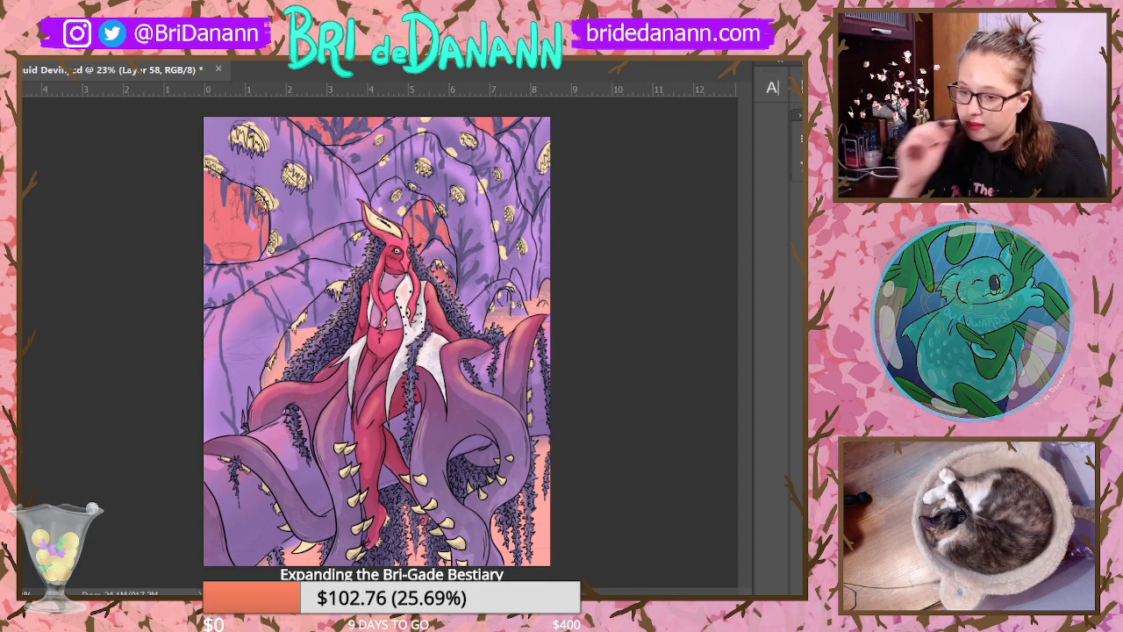
# Step: Ink a curved cap line with a dense jagged fringe on the small cream growth between the horn and the red arch
pyautogui.moveTo(413, 161); pyautogui.dragTo(504, 167)
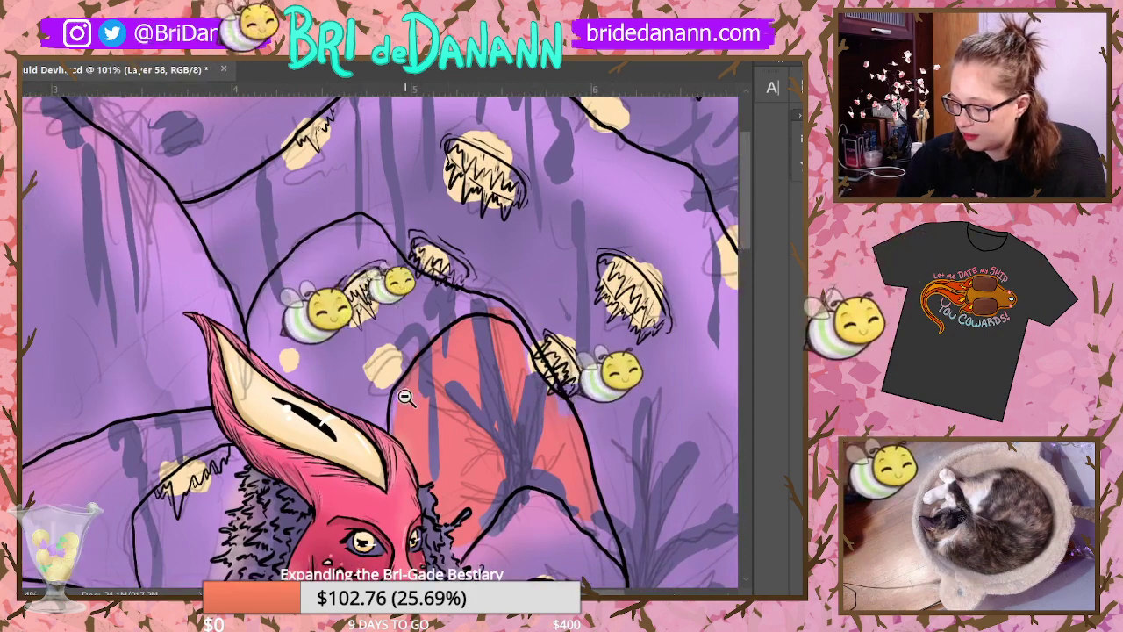
pyautogui.moveTo(401, 417); pyautogui.dragTo(401, 369)
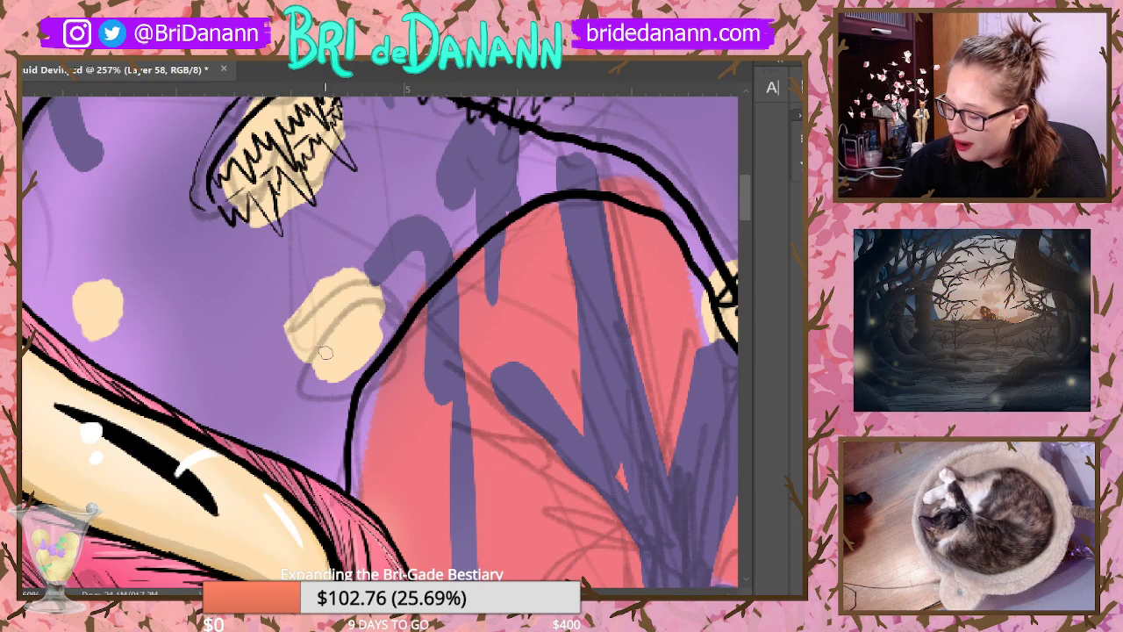
pyautogui.moveTo(316, 360)
pyautogui.mouseDown()
pyautogui.moveTo(322, 321)
pyautogui.moveTo(354, 279)
pyautogui.moveTo(391, 263)
pyautogui.mouseUp()
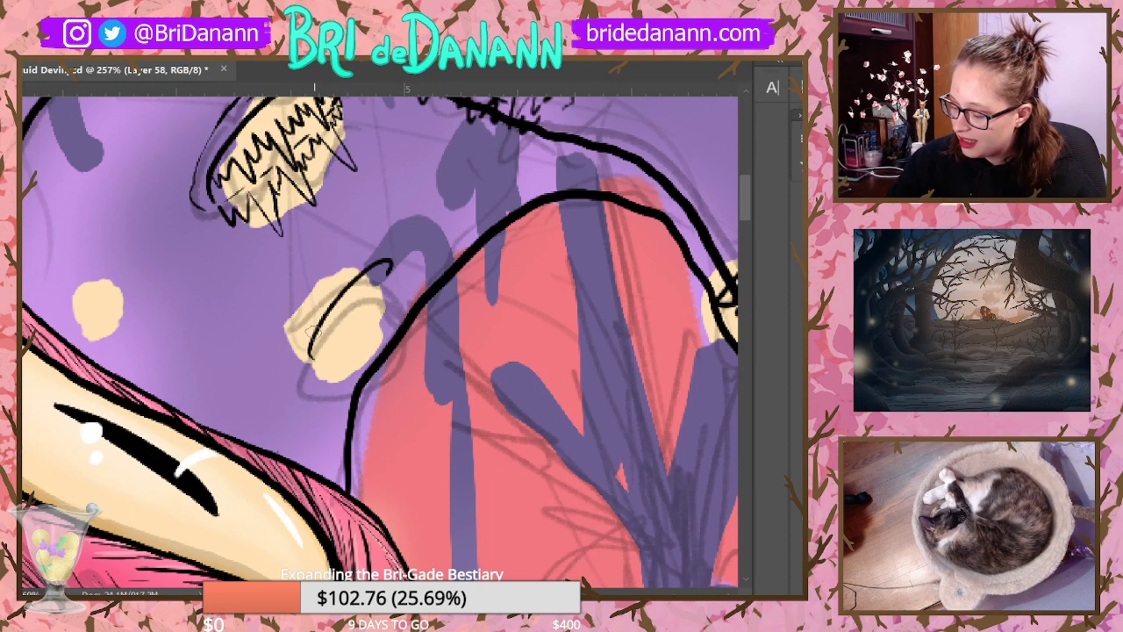
pyautogui.moveTo(316, 358)
pyautogui.mouseDown()
pyautogui.moveTo(338, 342)
pyautogui.moveTo(362, 349)
pyautogui.moveTo(369, 312)
pyautogui.moveTo(380, 323)
pyautogui.mouseUp()
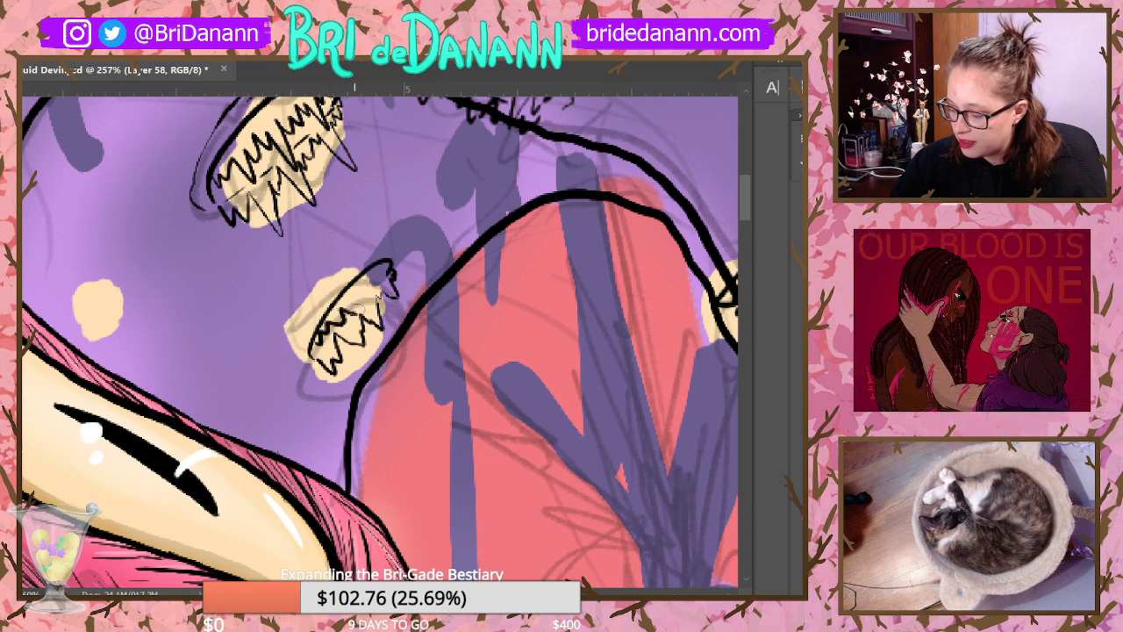
pyautogui.moveTo(349, 314); pyautogui.dragTo(370, 293)
pyautogui.hotkey('ctrl', 'z')
pyautogui.moveTo(314, 365); pyautogui.dragTo(365, 290)
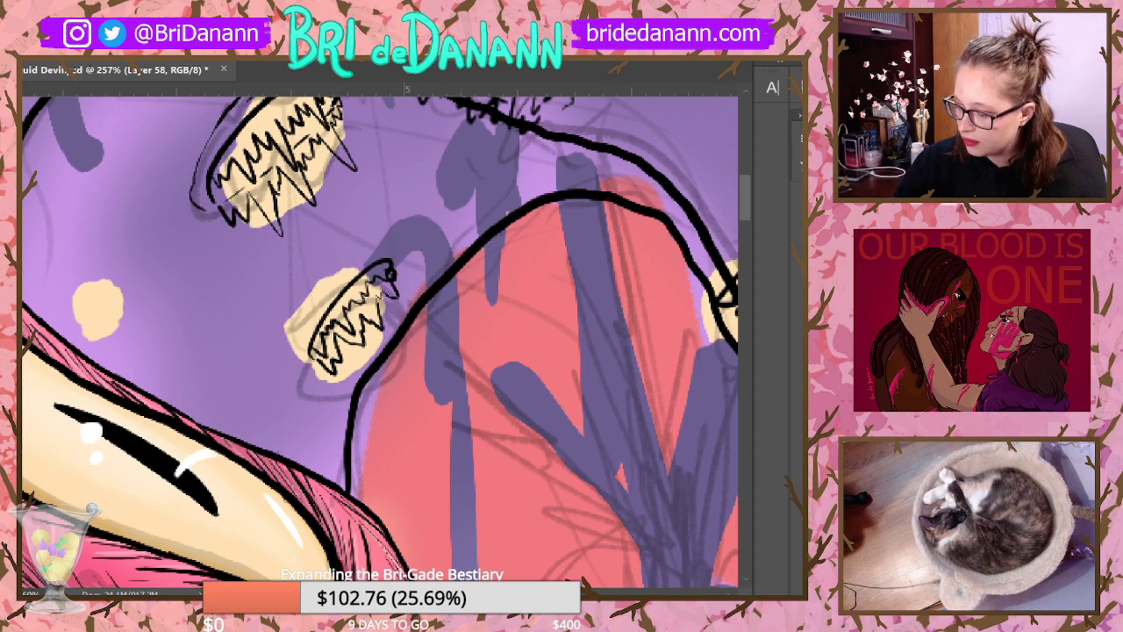
# Step: Enlarge that growth's selected linework with Free Transform, shift it towards the red arch, and ink thin contour strokes around its cap
pyautogui.moveTo(427, 254); pyautogui.dragTo(334, 443)
pyautogui.hotkey('ctrl', 't')
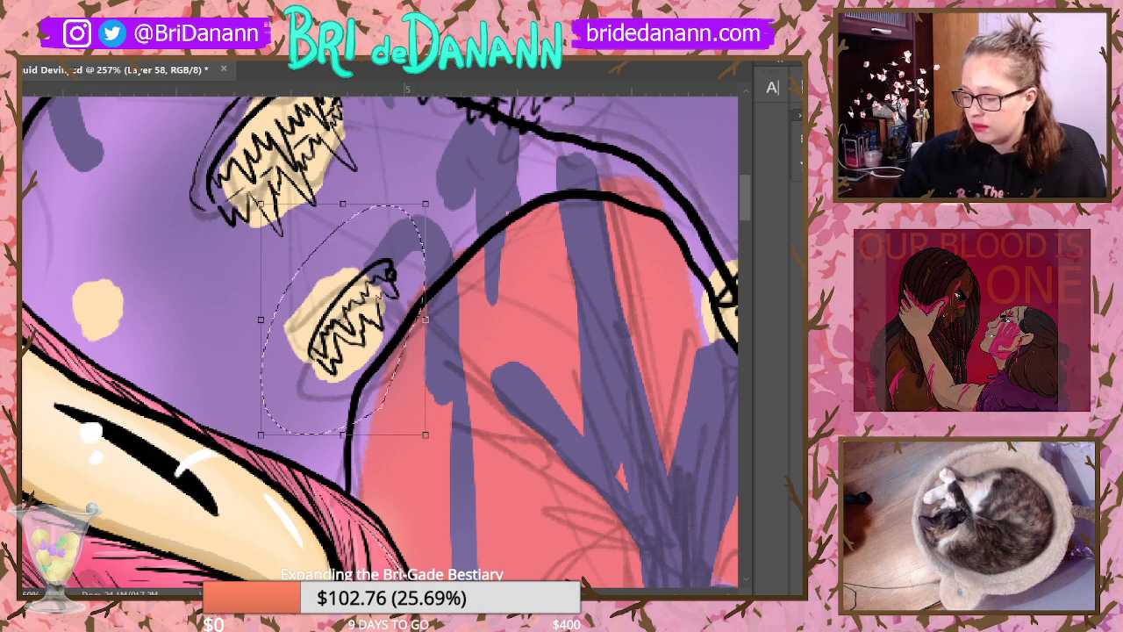
pyautogui.moveTo(426, 433)
pyautogui.mouseDown()
pyautogui.moveTo(450, 482)
pyautogui.moveTo(458, 458)
pyautogui.moveTo(456, 471)
pyautogui.mouseUp()
pyautogui.moveTo(383, 273); pyautogui.dragTo(387, 280)
pyautogui.press('Return')
pyautogui.hotkey('ctrl', 't')
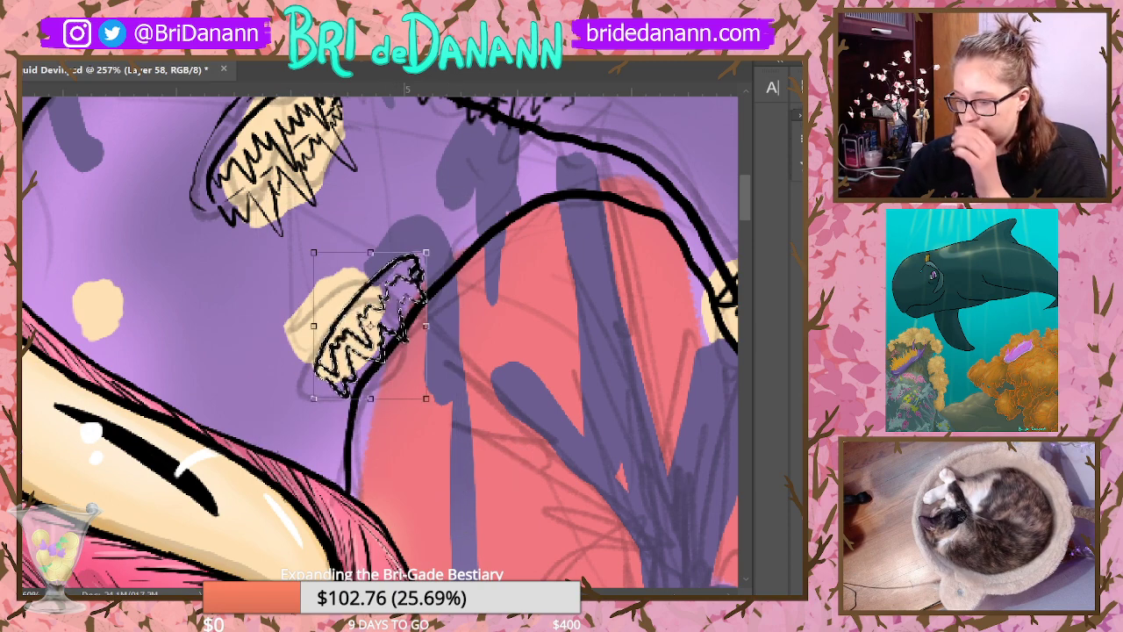
pyautogui.press('Return')
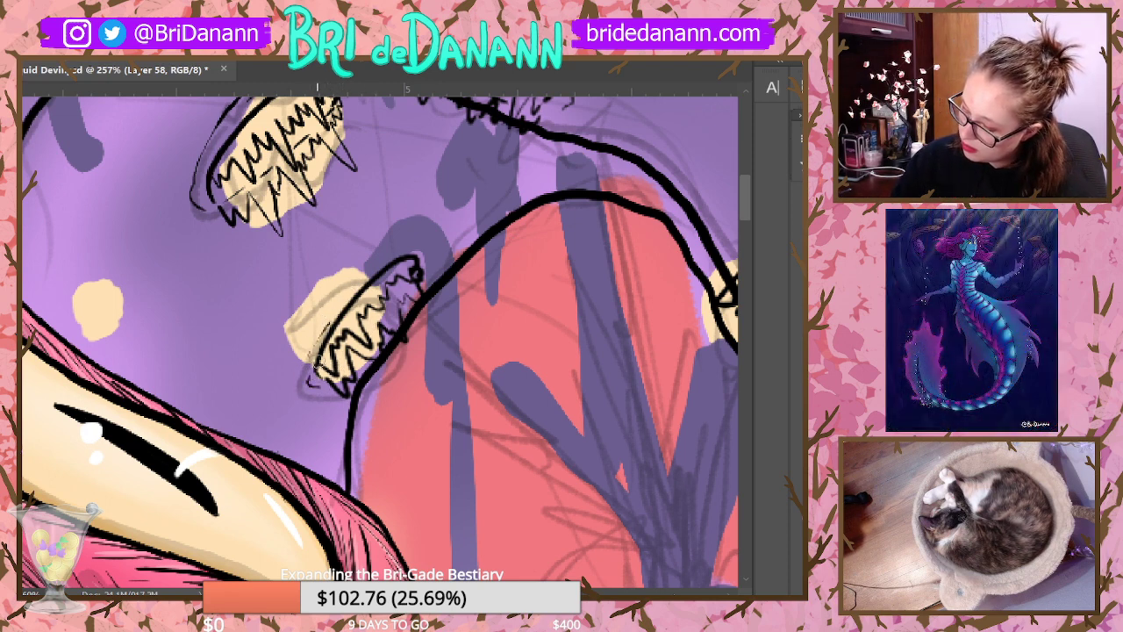
pyautogui.moveTo(312, 386)
pyautogui.mouseDown()
pyautogui.moveTo(308, 359)
pyautogui.moveTo(323, 325)
pyautogui.moveTo(373, 265)
pyautogui.moveTo(427, 264)
pyautogui.mouseUp()
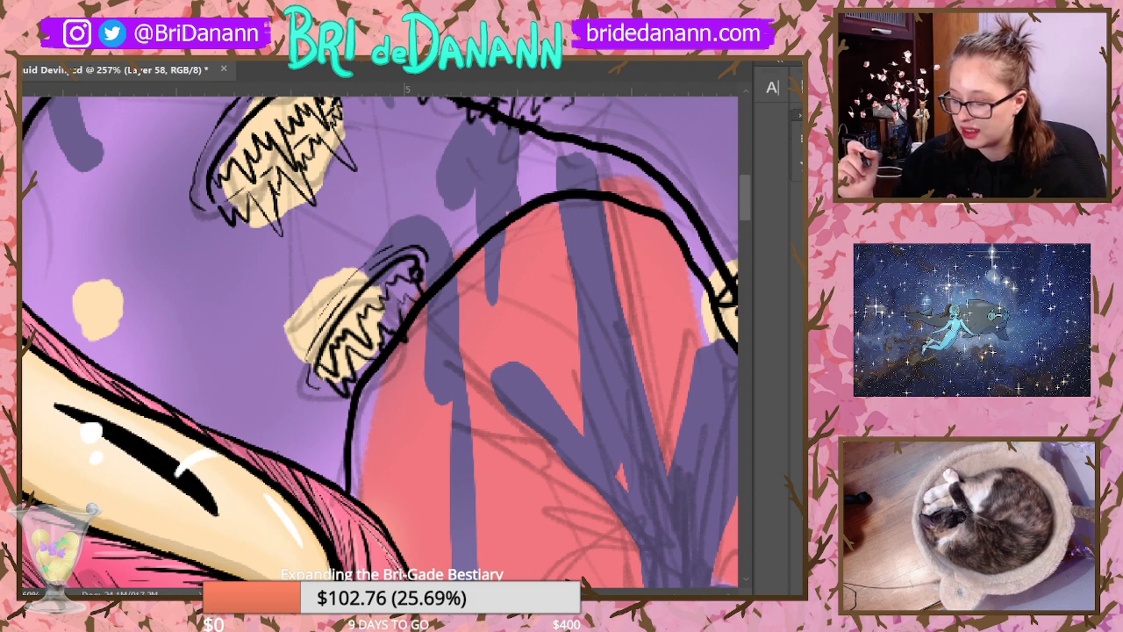
# Step: Ink a curved cap, jagged fringe and thin outer contour on the cream growth crossed by the long background line
pyautogui.scroll(-5, 290, 258)
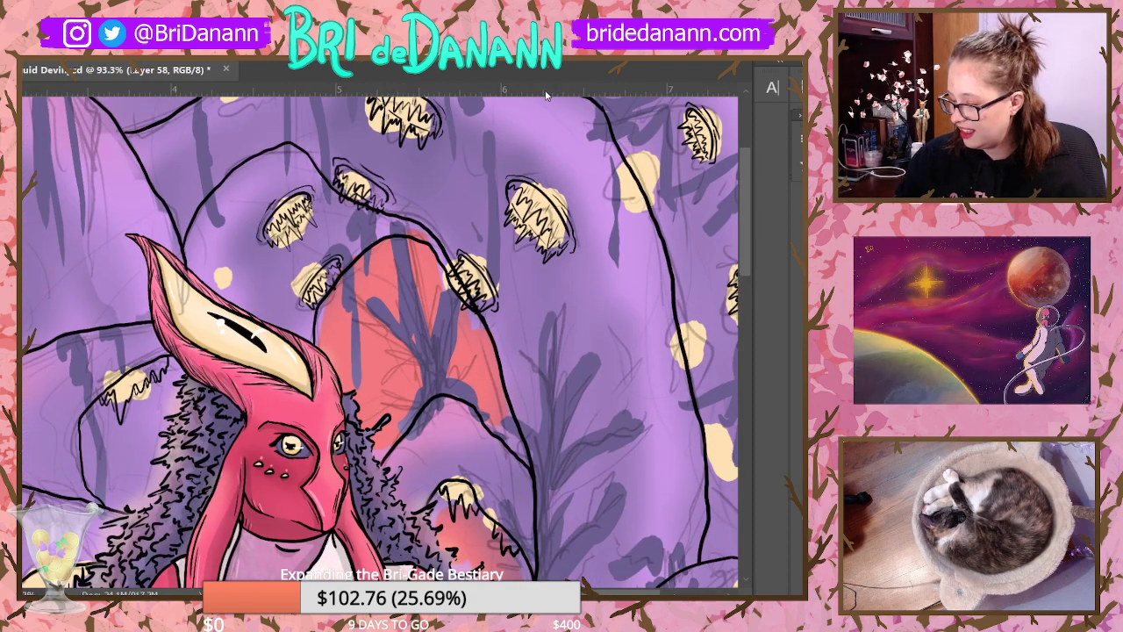
pyautogui.moveTo(747, 269); pyautogui.dragTo(558, 554)
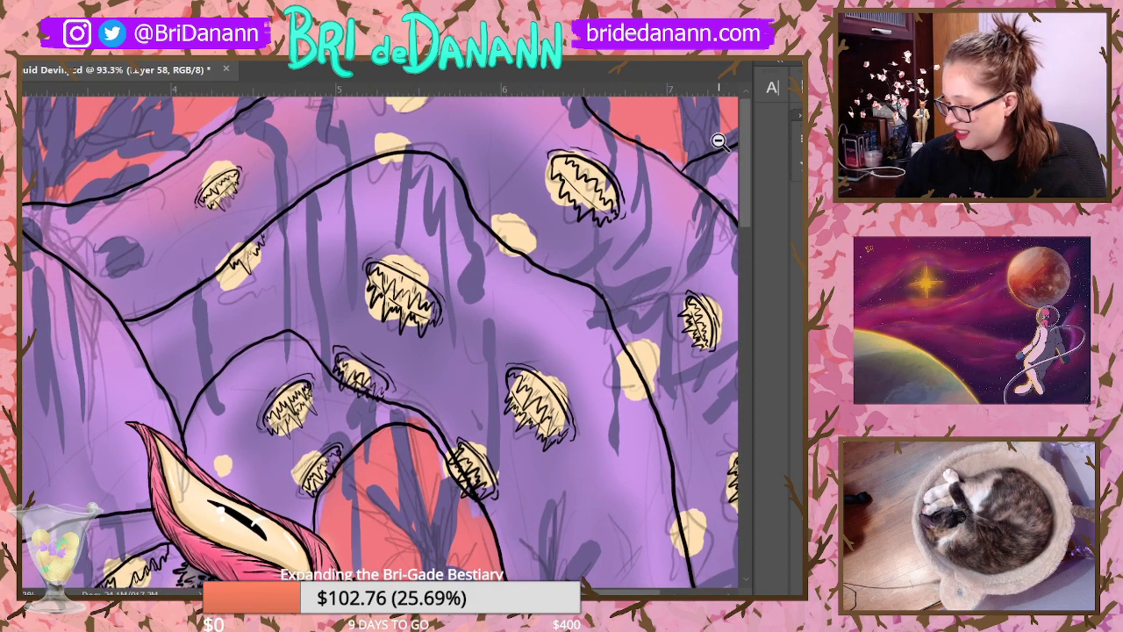
pyautogui.scroll(5, 474, 360)
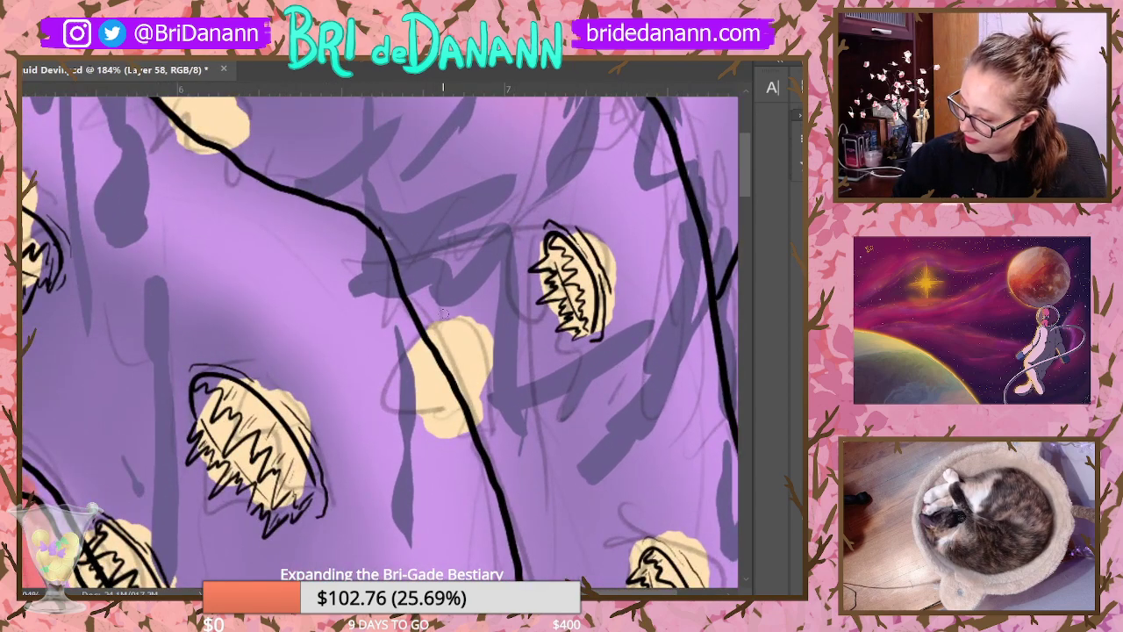
pyautogui.moveTo(445, 313)
pyautogui.mouseDown()
pyautogui.moveTo(493, 400)
pyautogui.moveTo(456, 327)
pyautogui.moveTo(475, 365)
pyautogui.mouseUp()
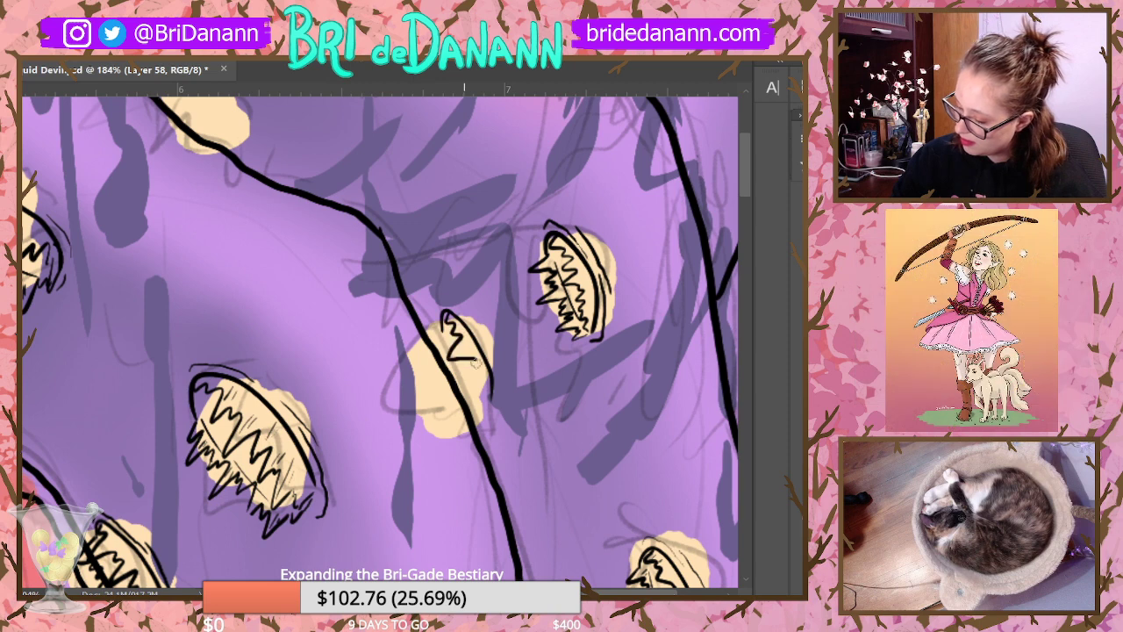
pyautogui.hotkey('ctrl', 'z')
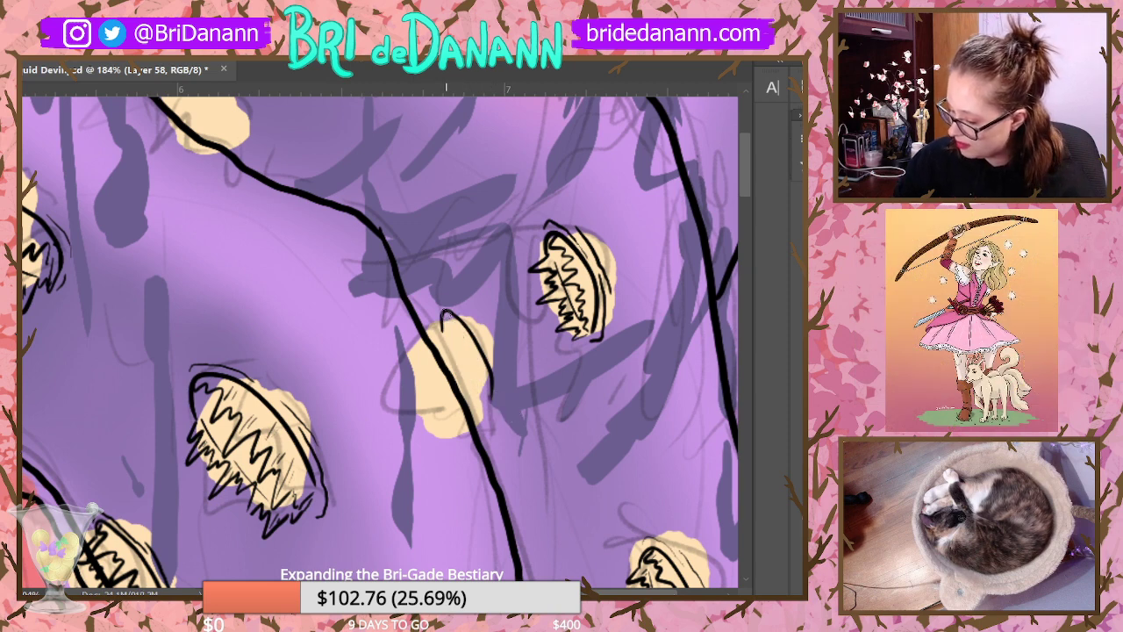
pyautogui.moveTo(448, 325)
pyautogui.mouseDown()
pyautogui.moveTo(456, 354)
pyautogui.moveTo(479, 369)
pyautogui.moveTo(473, 402)
pyautogui.moveTo(492, 384)
pyautogui.mouseUp()
pyautogui.moveTo(445, 336)
pyautogui.mouseDown()
pyautogui.moveTo(458, 367)
pyautogui.moveTo(454, 382)
pyautogui.moveTo(448, 355)
pyautogui.moveTo(438, 363)
pyautogui.moveTo(472, 401)
pyautogui.mouseUp()
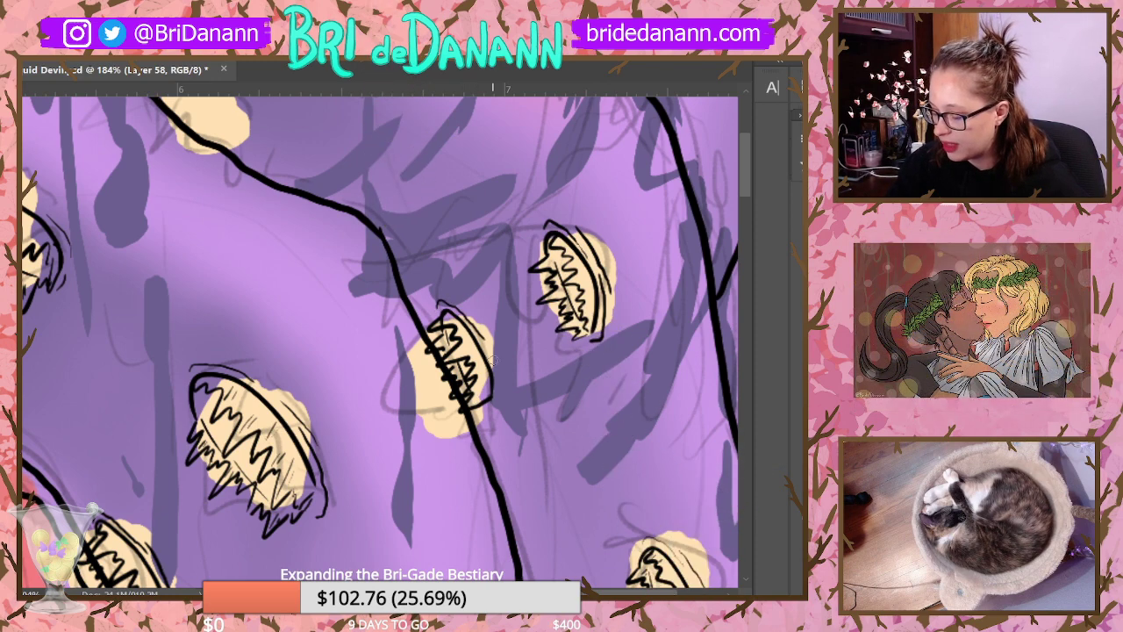
pyautogui.moveTo(491, 346); pyautogui.dragTo(506, 395)
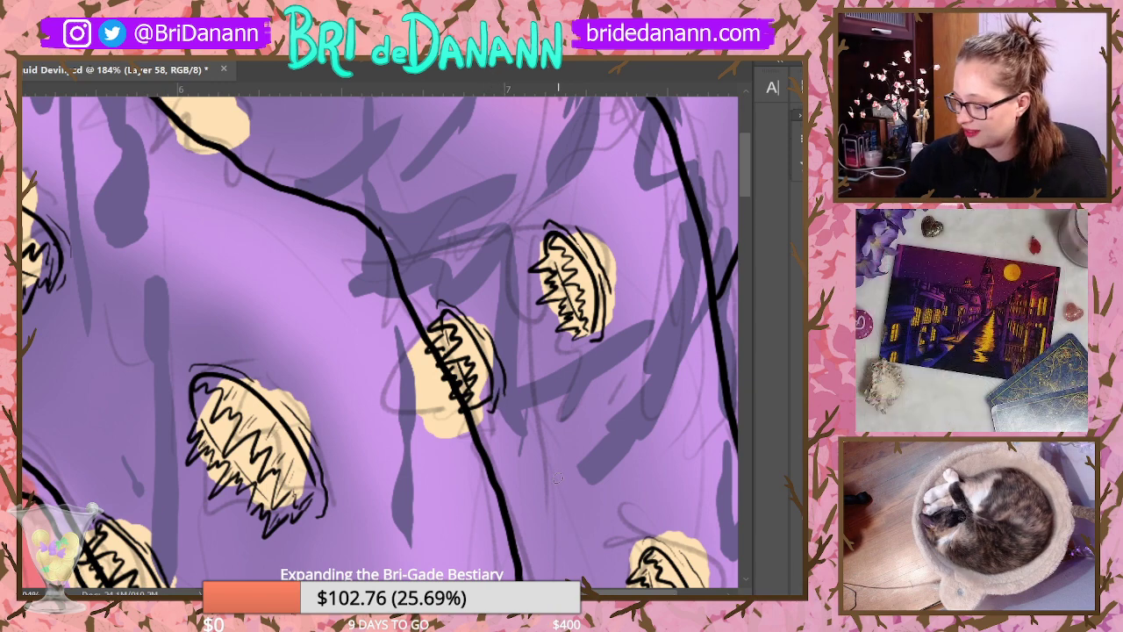
# Step: Lasso the new cap linework on the line-crossed growth, enlarge it slightly with Free Transform, and clear the selection
pyautogui.press('l')
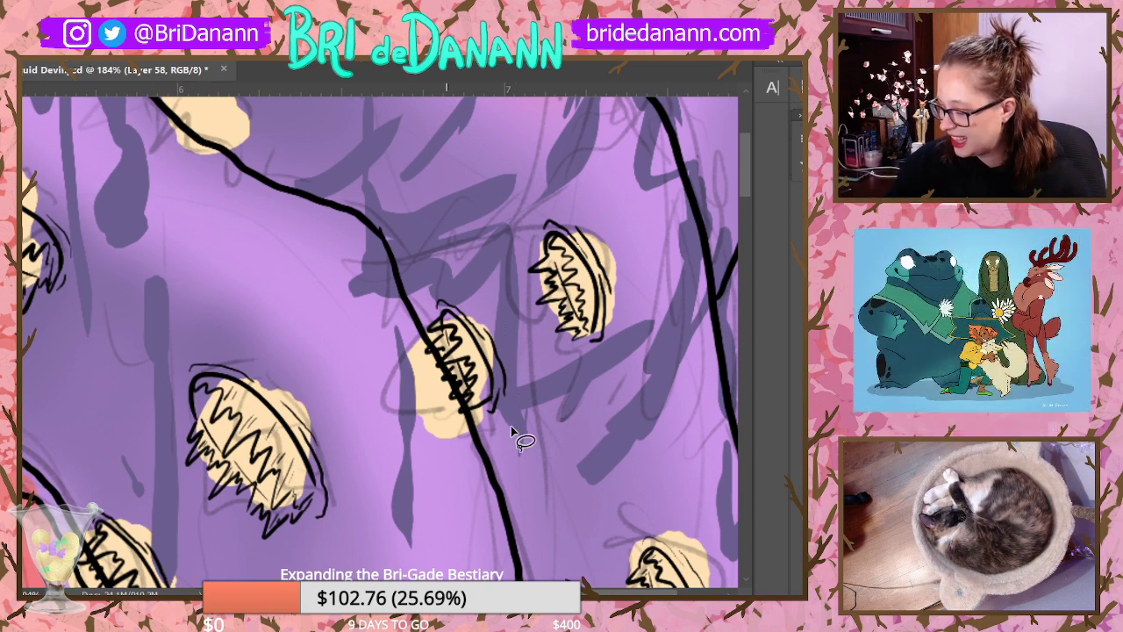
pyautogui.moveTo(513, 432)
pyautogui.mouseDown()
pyautogui.moveTo(419, 307)
pyautogui.moveTo(478, 449)
pyautogui.mouseUp()
pyautogui.hotkey('ctrl', 't')
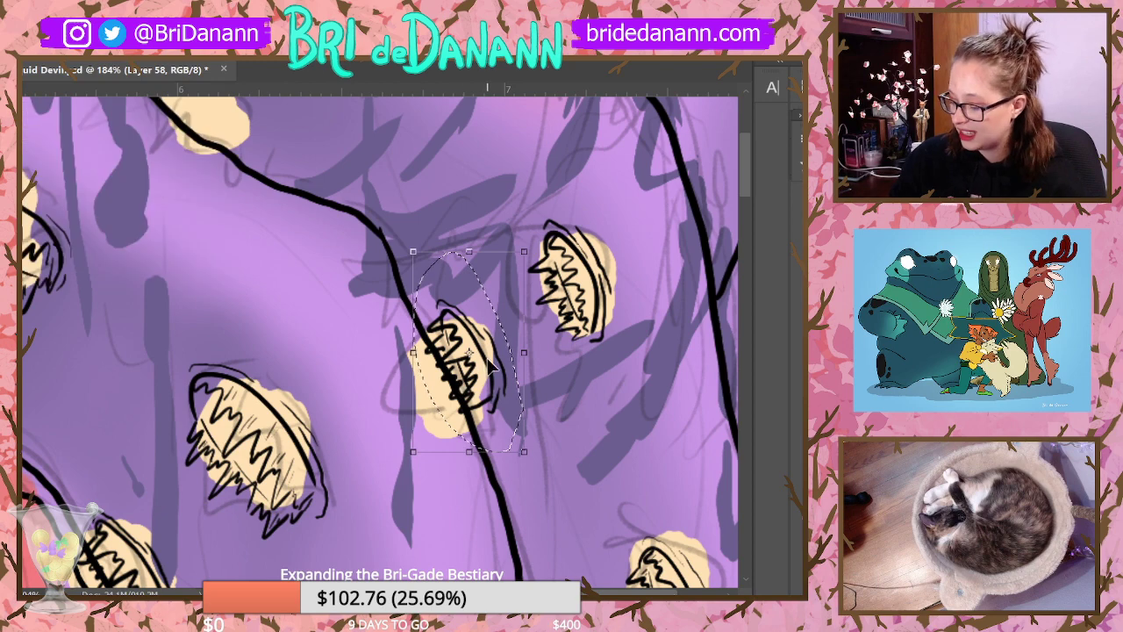
pyautogui.moveTo(497, 346)
pyautogui.mouseDown()
pyautogui.moveTo(508, 331)
pyautogui.moveTo(498, 359)
pyautogui.mouseUp()
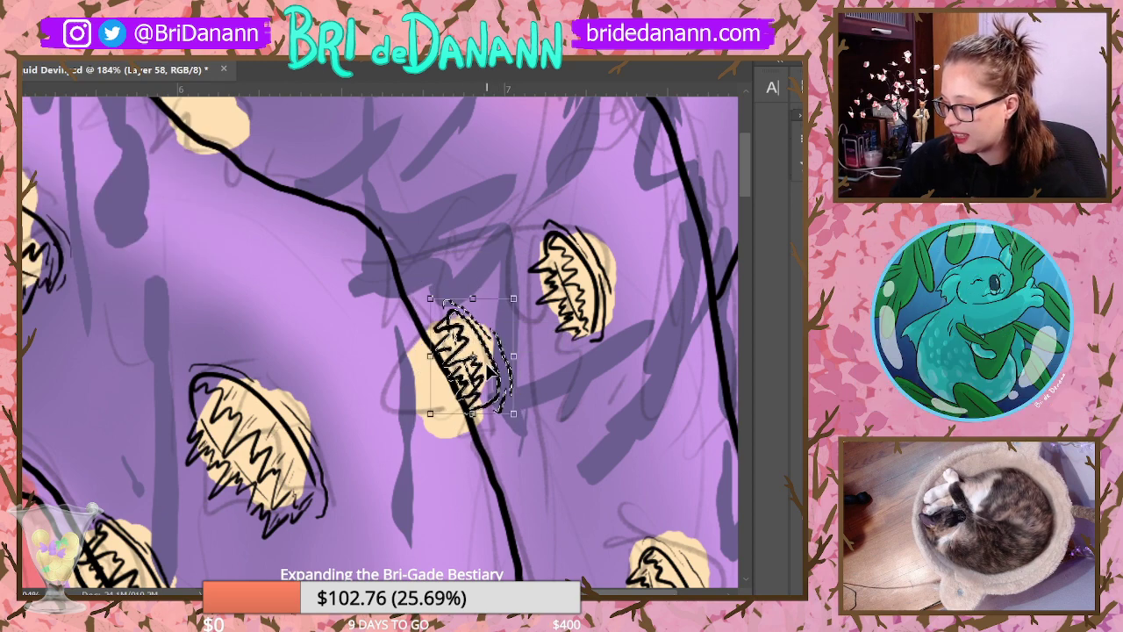
pyautogui.hotkey('ctrl', 't')
pyautogui.moveTo(434, 299); pyautogui.dragTo(425, 285)
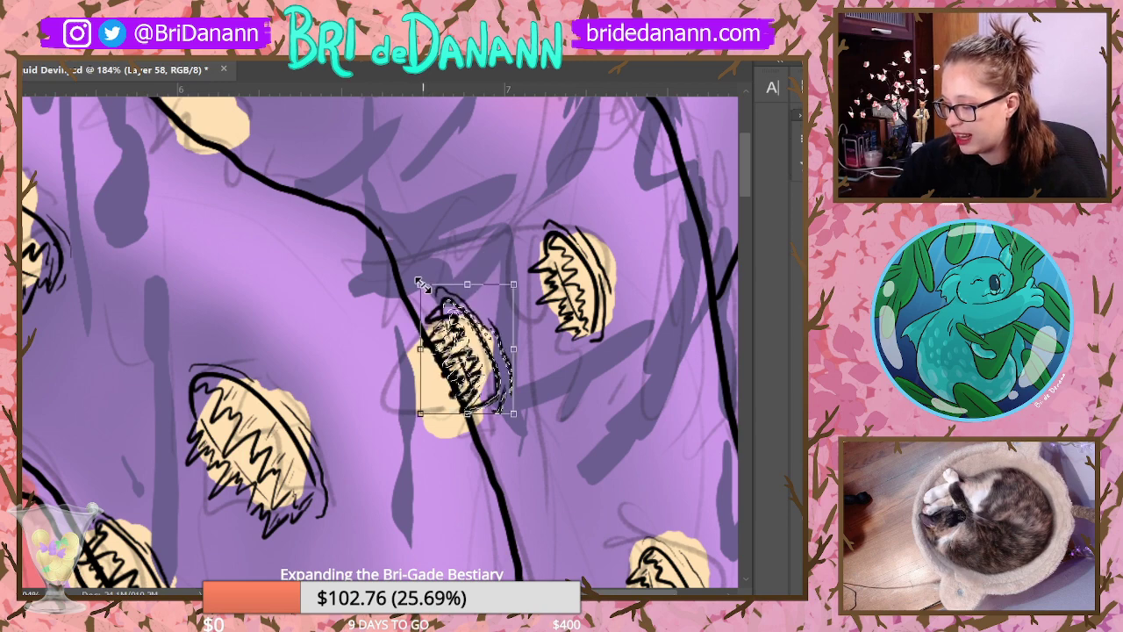
pyautogui.press('Return')
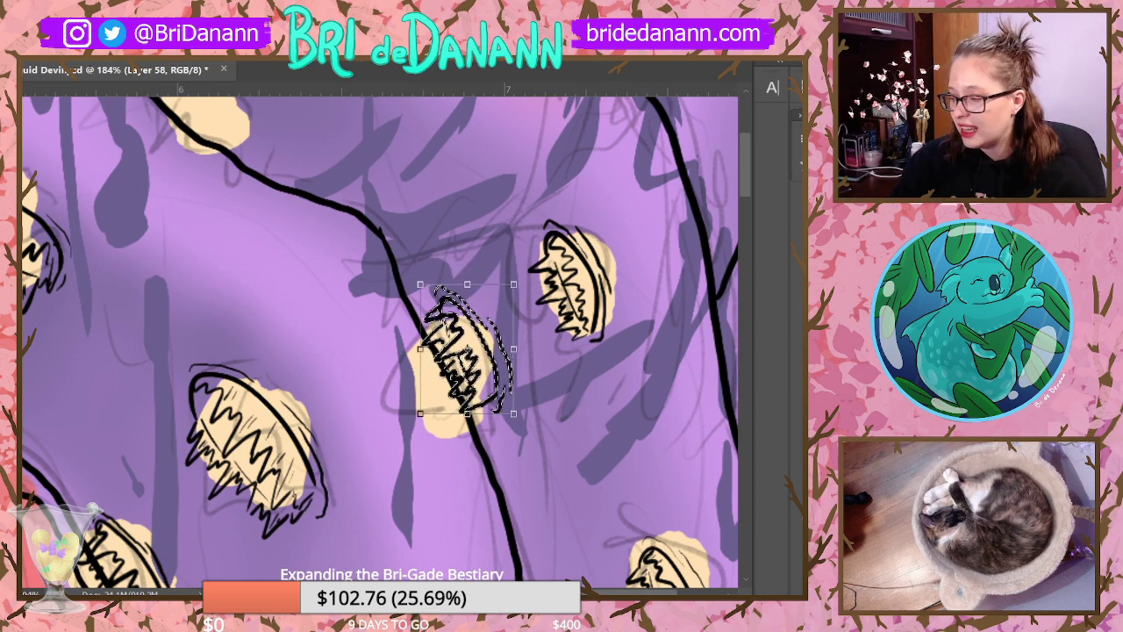
pyautogui.hotkey('ctrl', 'd')
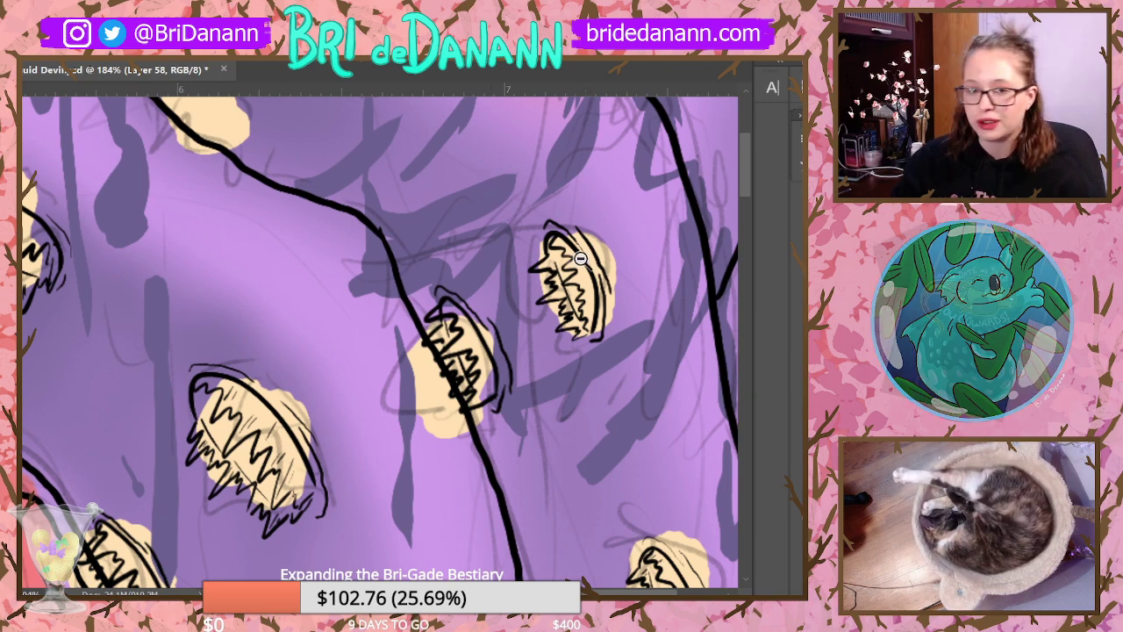
# Step: Examine the background growths from a wider view to compare the inked ones with those still blank
pyautogui.scroll(-5, 593, 259)
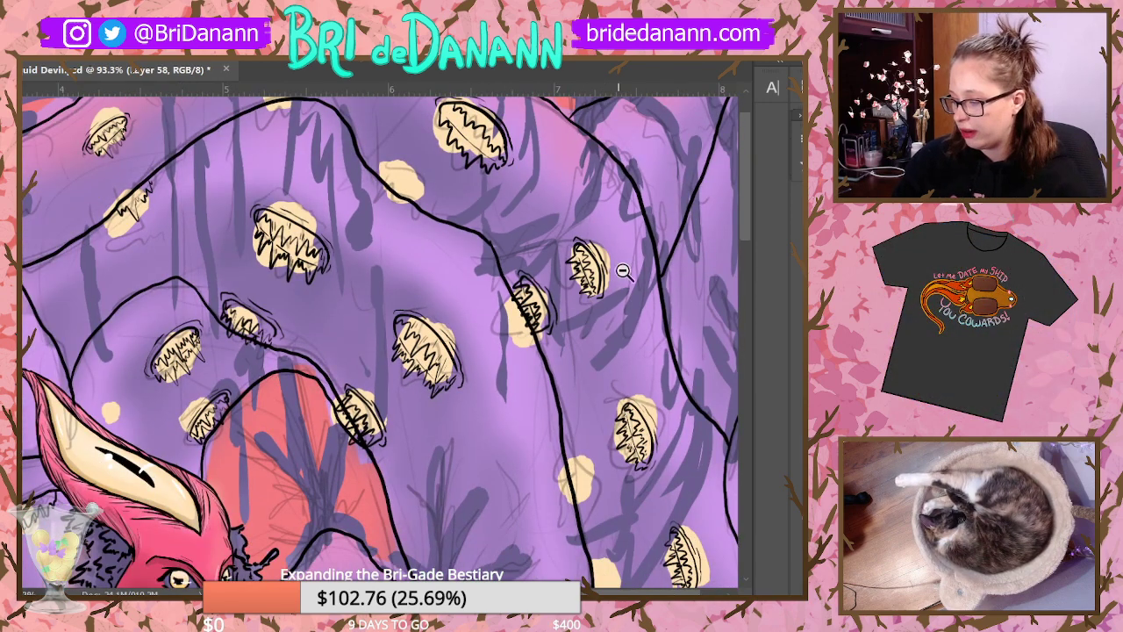
pyautogui.scroll(-1, 602, 288)
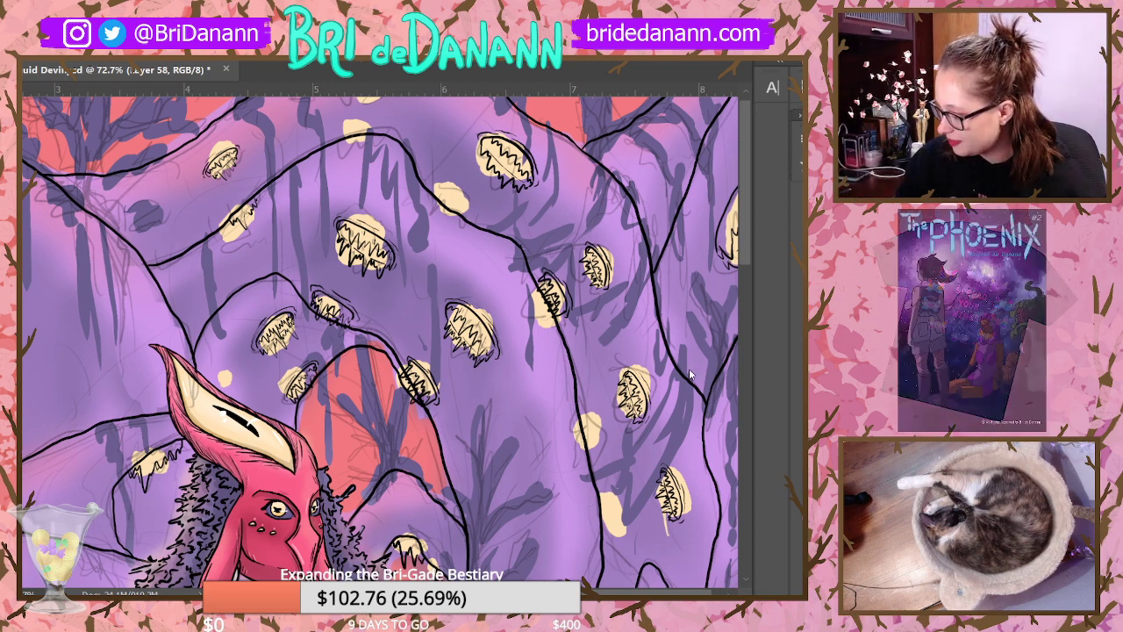
pyautogui.scroll(-3, 616, 433)
pyautogui.scroll(-2, 617, 433)
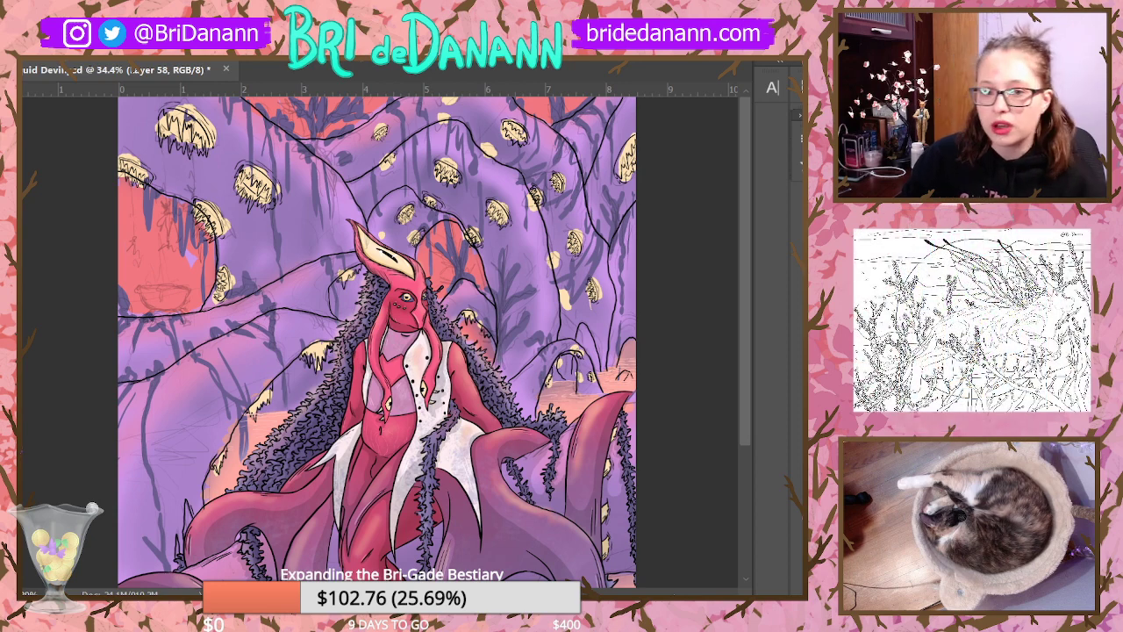
pyautogui.scroll(2, 604, 141)
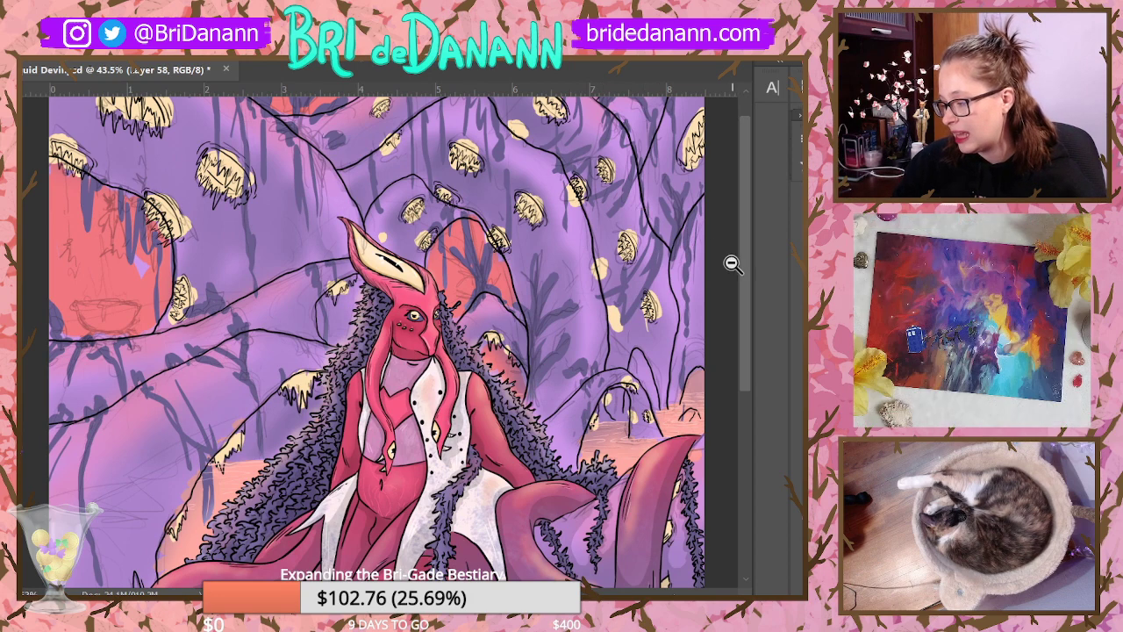
pyautogui.moveTo(732, 264); pyautogui.dragTo(740, 158)
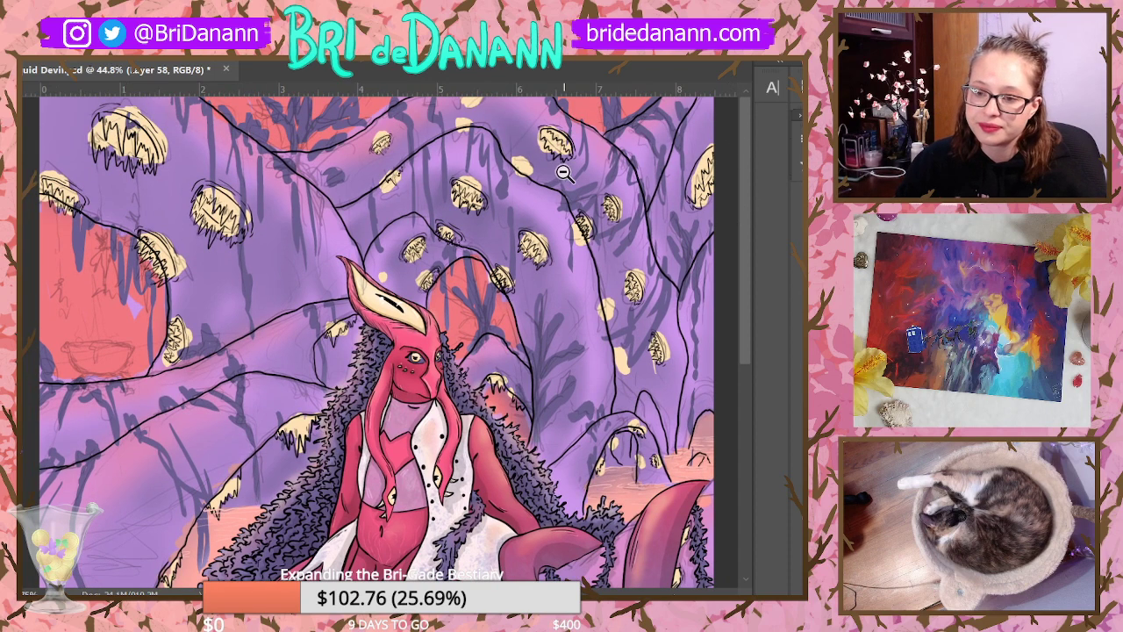
pyautogui.scroll(5, 602, 132)
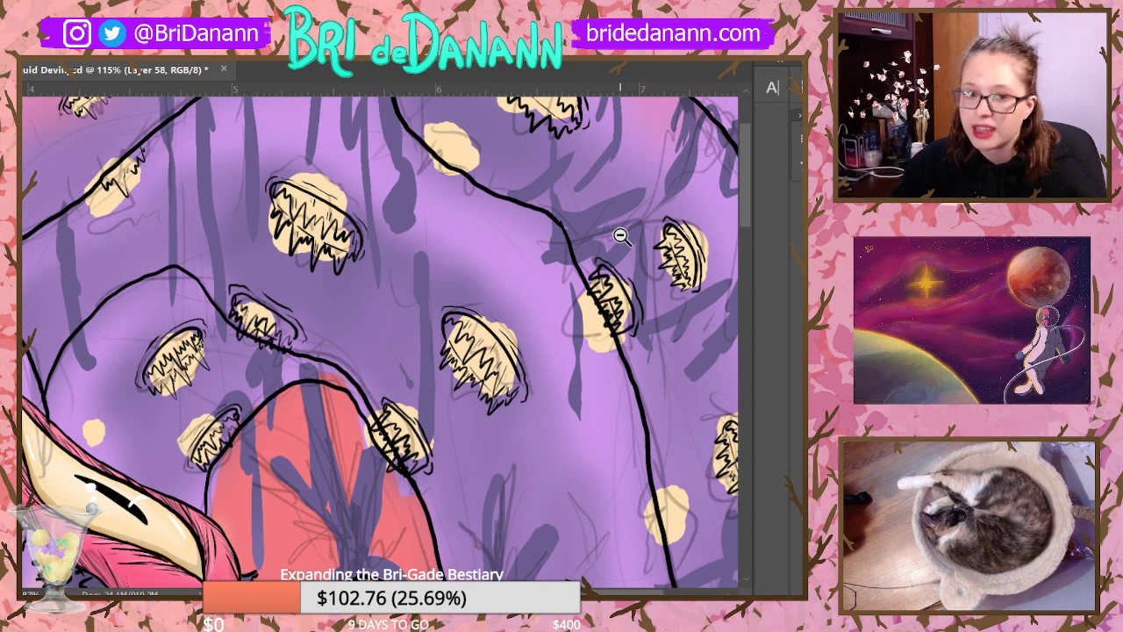
# Step: Ink a curved cap and two jagged fringe rows on the blank growth crossed by the line between the two larger inked growths
pyautogui.moveTo(749, 205); pyautogui.dragTo(745, 179)
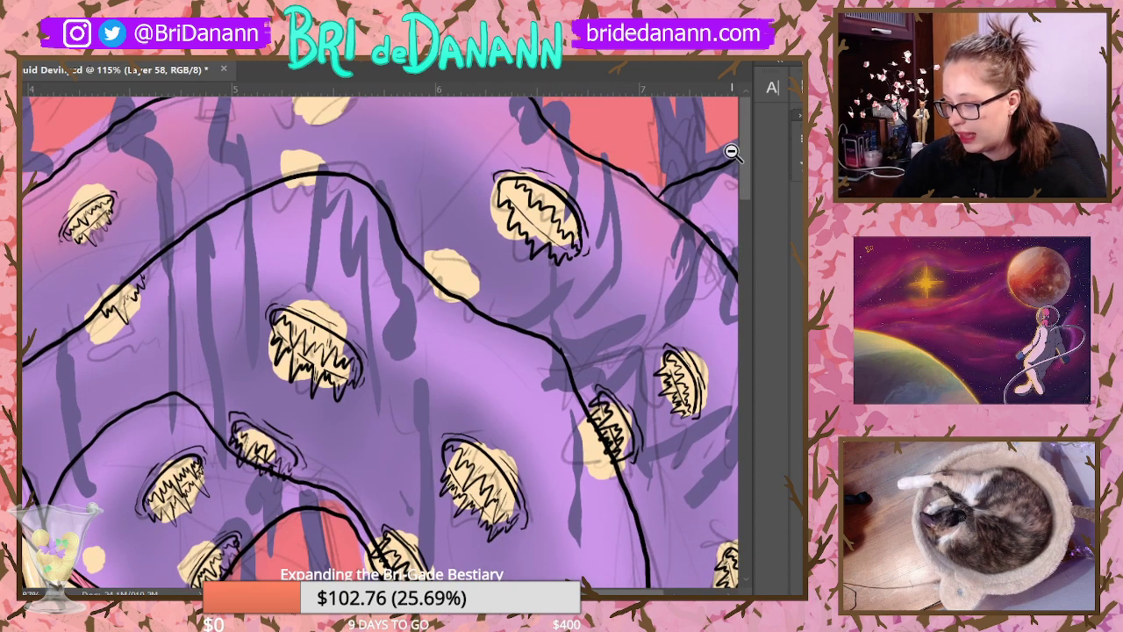
pyautogui.moveTo(460, 234); pyautogui.dragTo(507, 184)
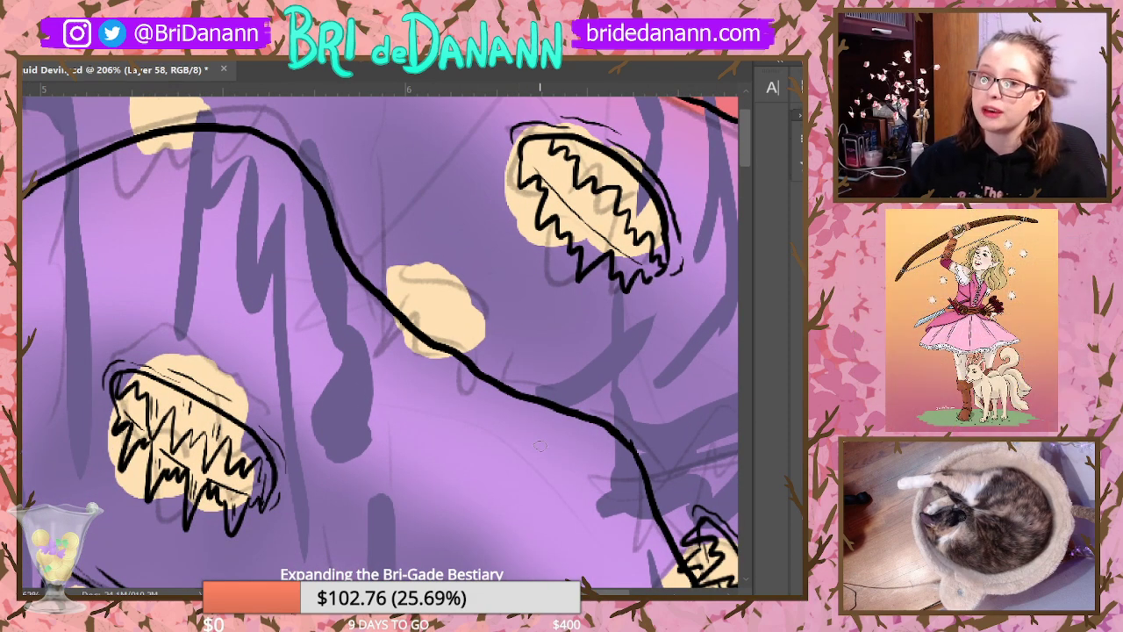
pyautogui.moveTo(397, 293)
pyautogui.mouseDown()
pyautogui.moveTo(456, 283)
pyautogui.moveTo(500, 347)
pyautogui.mouseUp()
pyautogui.moveTo(399, 288)
pyautogui.mouseDown()
pyautogui.moveTo(429, 309)
pyautogui.moveTo(421, 337)
pyautogui.moveTo(461, 332)
pyautogui.moveTo(450, 377)
pyautogui.moveTo(505, 366)
pyautogui.mouseUp()
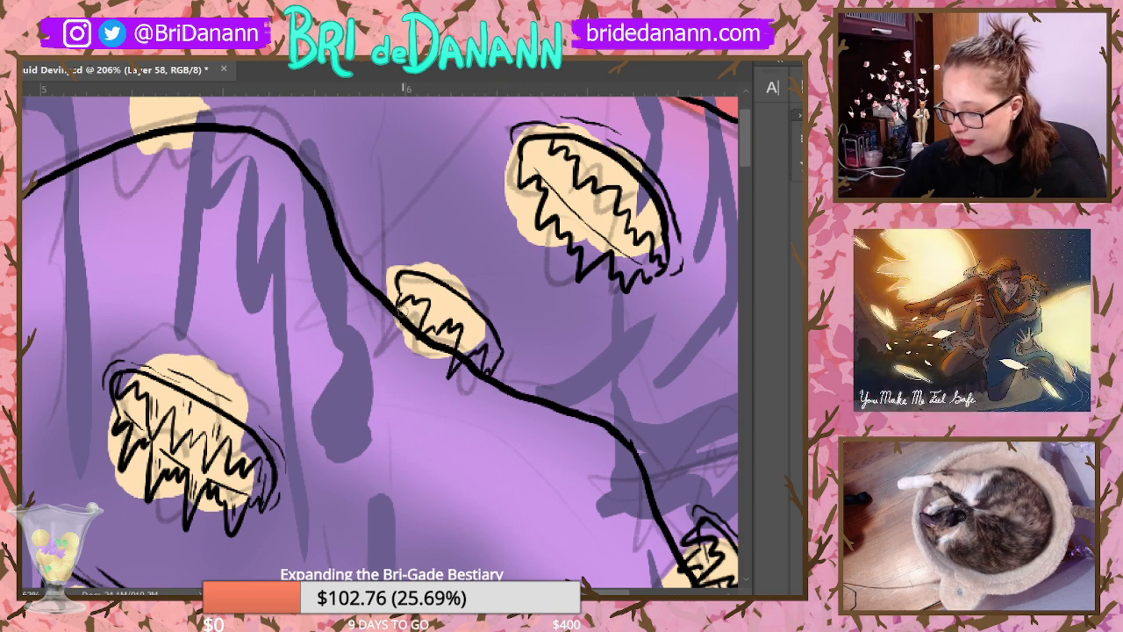
pyautogui.moveTo(402, 311)
pyautogui.mouseDown()
pyautogui.moveTo(434, 379)
pyautogui.moveTo(449, 363)
pyautogui.moveTo(485, 386)
pyautogui.moveTo(505, 368)
pyautogui.mouseUp()
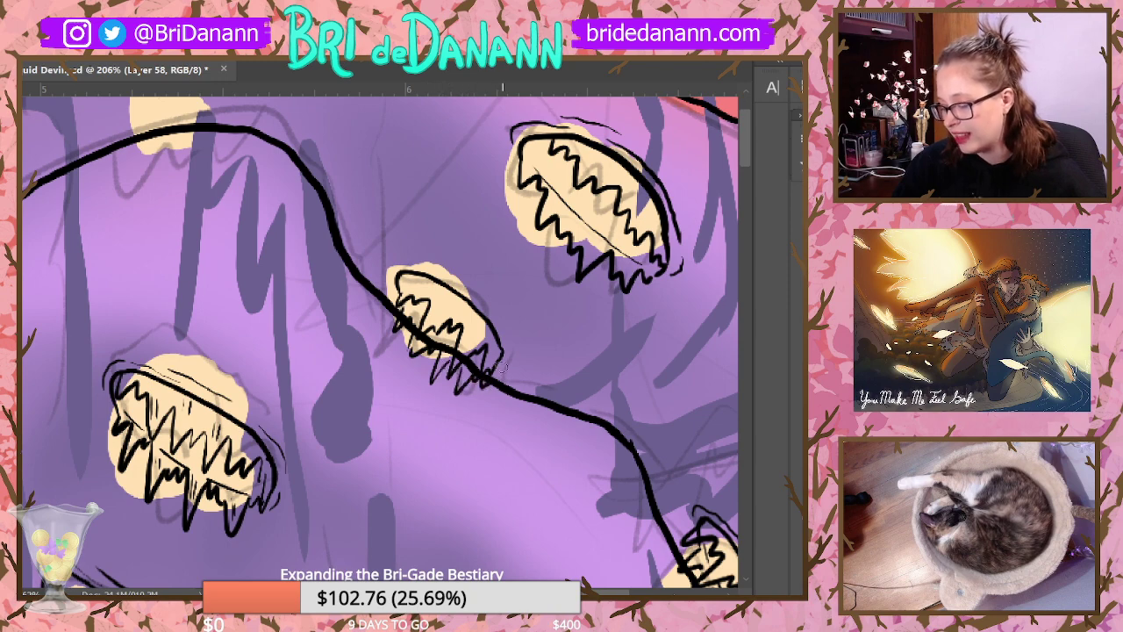
# Step: Add thin outer contour strokes around the cap of that line-crossed growth
pyautogui.moveTo(392, 284)
pyautogui.mouseDown()
pyautogui.moveTo(393, 257)
pyautogui.moveTo(446, 272)
pyautogui.mouseUp()
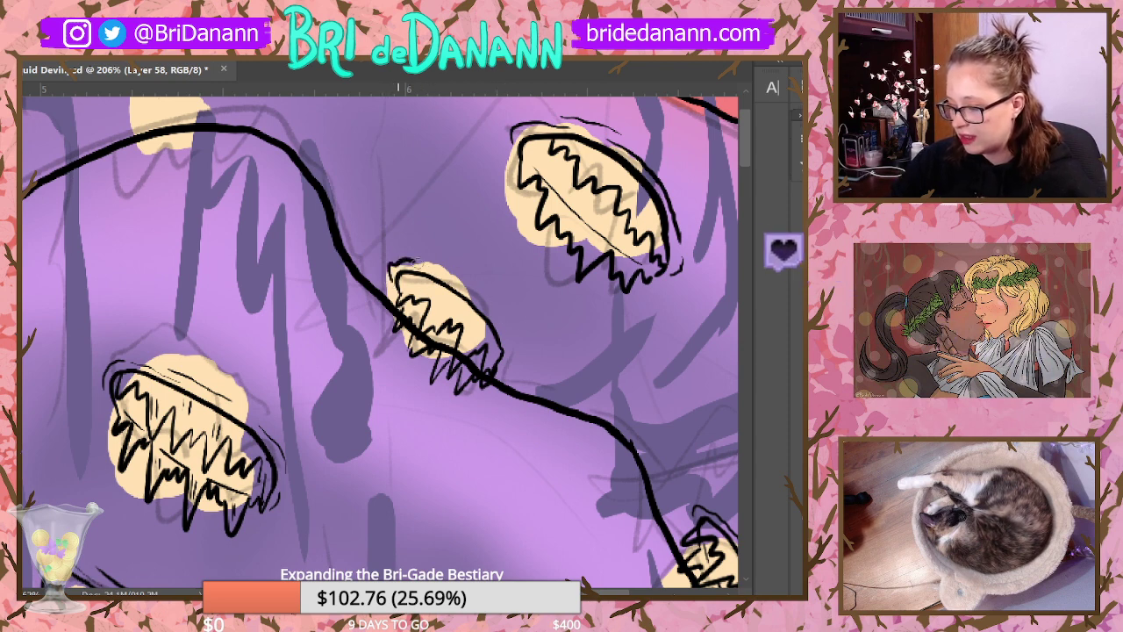
pyautogui.moveTo(489, 310); pyautogui.dragTo(519, 363)
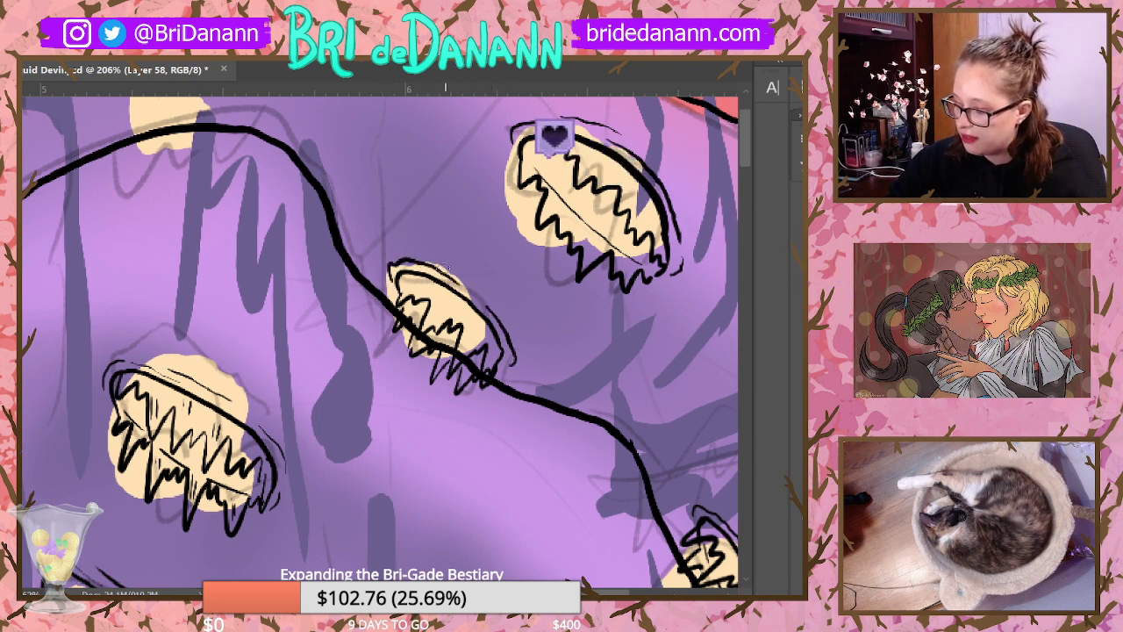
pyautogui.moveTo(439, 263); pyautogui.dragTo(491, 295)
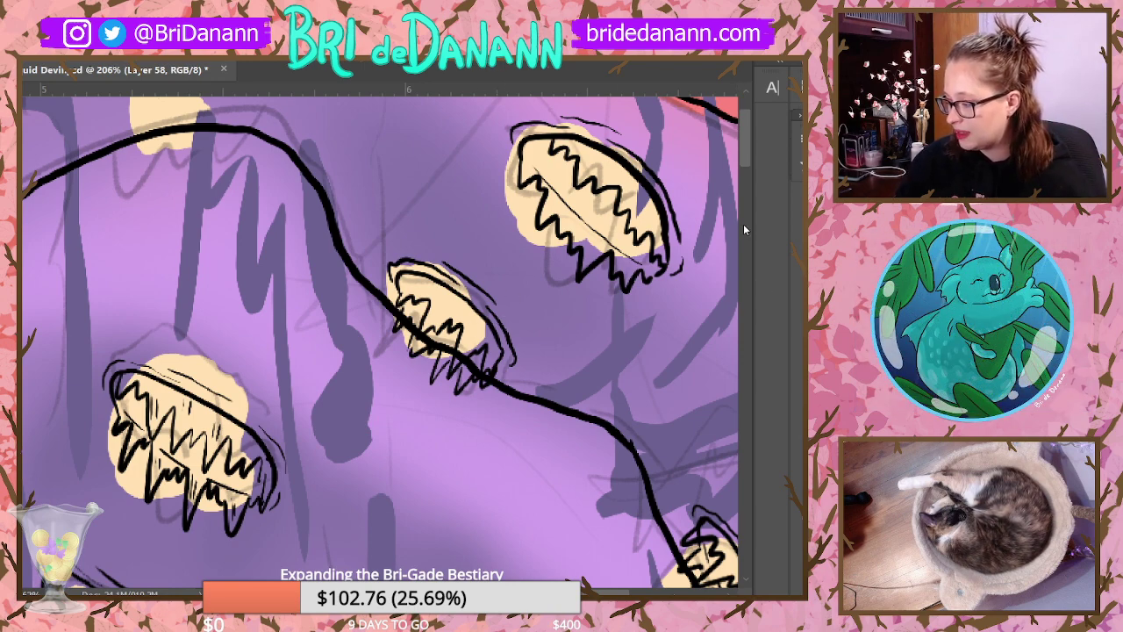
# Step: Ink a flat cap, jagged fringe and thin outer contours on the small growth sitting at the crest of the arching line
pyautogui.scroll(3, 748, 129)
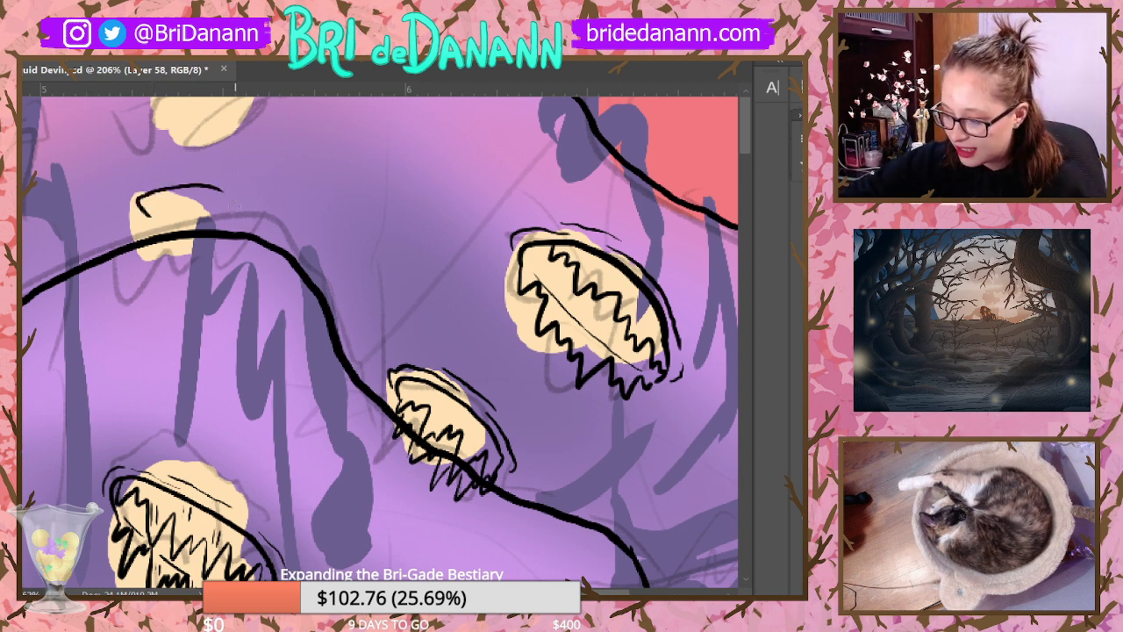
pyautogui.moveTo(142, 212)
pyautogui.mouseDown()
pyautogui.moveTo(182, 190)
pyautogui.moveTo(245, 192)
pyautogui.mouseUp()
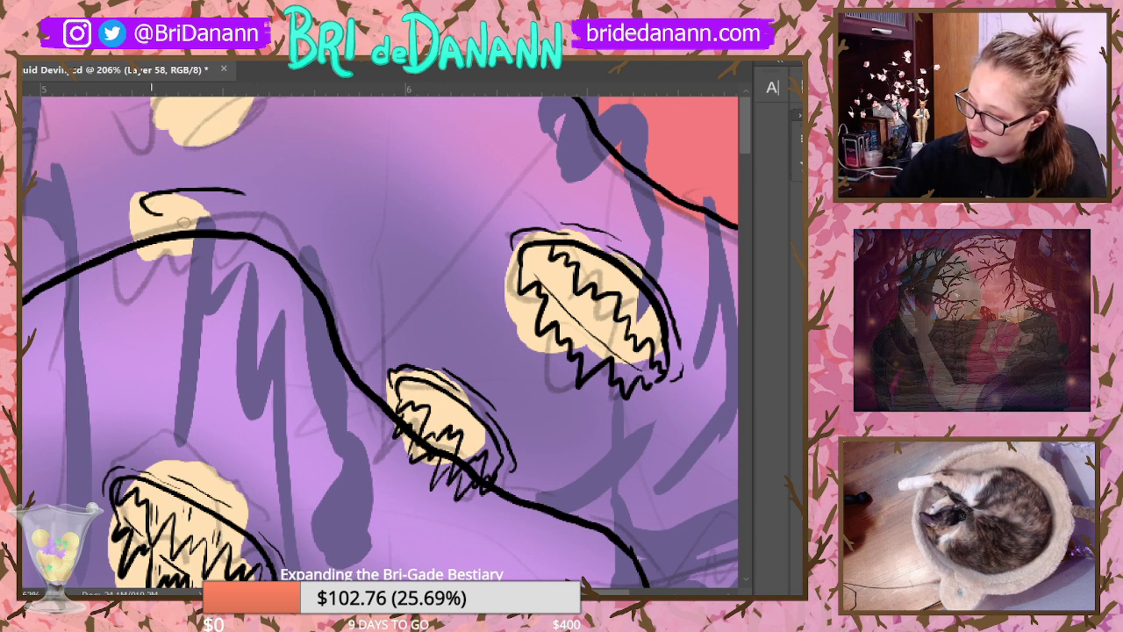
pyautogui.moveTo(142, 204)
pyautogui.mouseDown()
pyautogui.moveTo(246, 210)
pyautogui.moveTo(253, 237)
pyautogui.moveTo(254, 200)
pyautogui.moveTo(261, 230)
pyautogui.mouseUp()
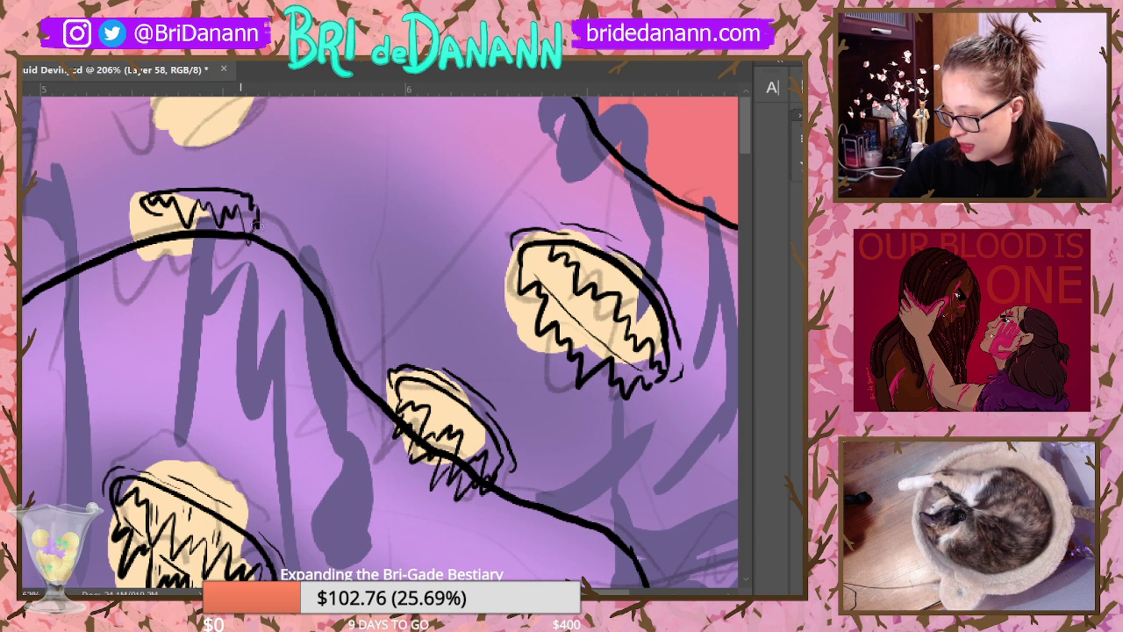
pyautogui.moveTo(239, 188)
pyautogui.mouseDown()
pyautogui.moveTo(260, 225)
pyautogui.moveTo(259, 211)
pyautogui.mouseUp()
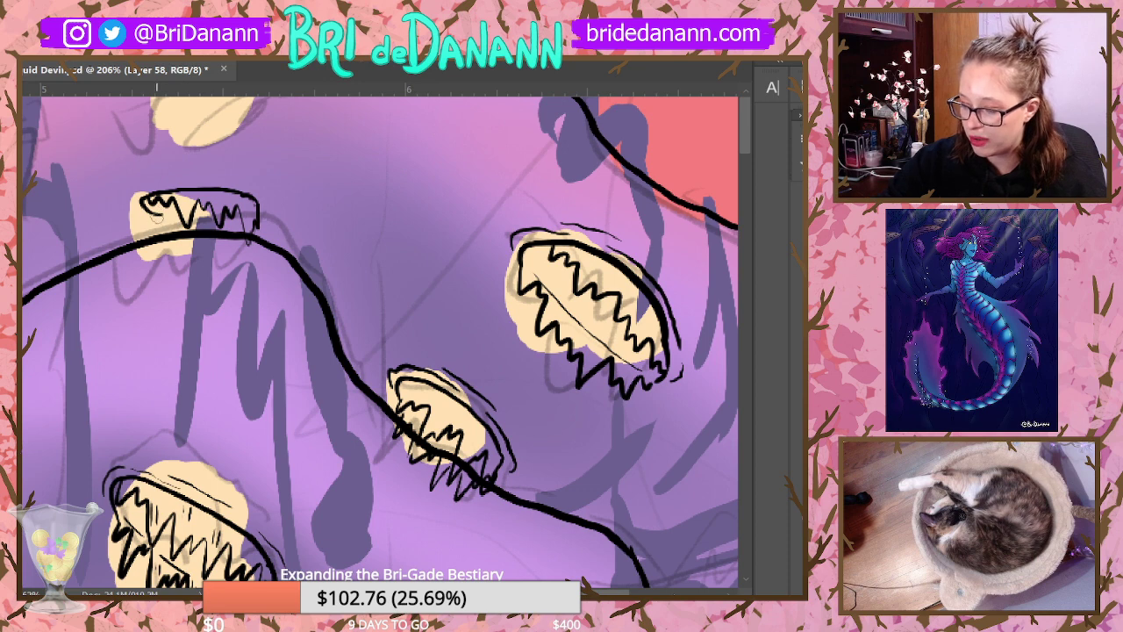
pyautogui.moveTo(157, 214)
pyautogui.mouseDown()
pyautogui.moveTo(182, 235)
pyautogui.moveTo(230, 221)
pyautogui.moveTo(244, 246)
pyautogui.moveTo(205, 215)
pyautogui.moveTo(137, 204)
pyautogui.moveTo(154, 180)
pyautogui.moveTo(184, 182)
pyautogui.mouseUp()
pyautogui.hotkey('ctrl', 'z')
pyautogui.hotkey('ctrl', 'z')
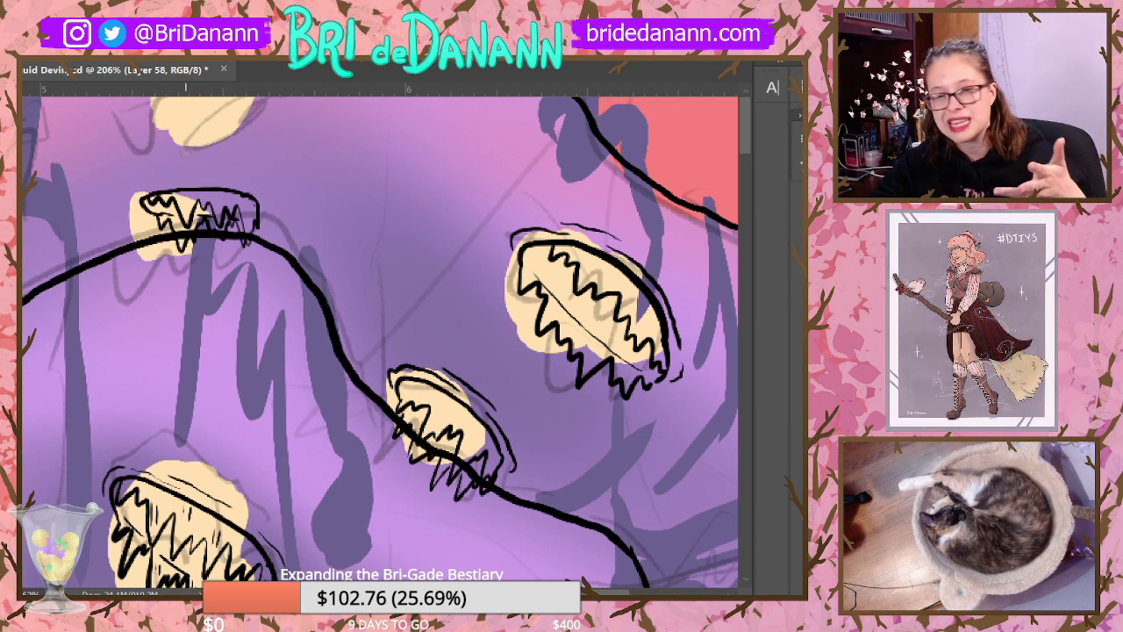
pyautogui.moveTo(137, 208)
pyautogui.mouseDown()
pyautogui.moveTo(182, 182)
pyautogui.moveTo(267, 205)
pyautogui.mouseUp()
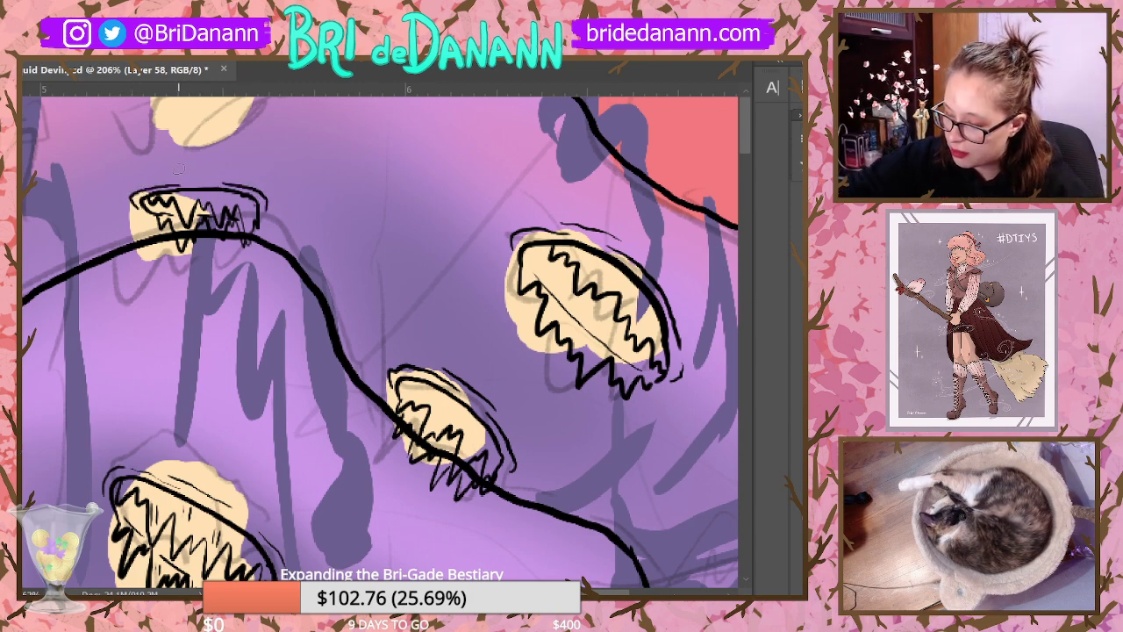
pyautogui.moveTo(159, 179); pyautogui.dragTo(220, 176)
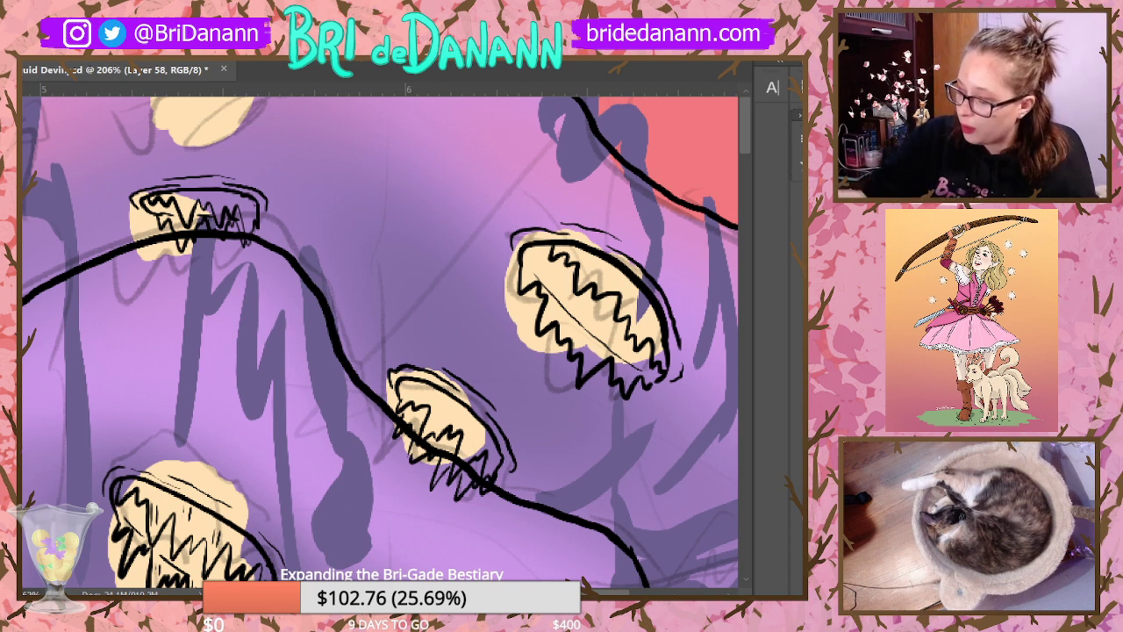
# Step: Ink a cap edge, jagged fringe and short side contours on the growth just above the arching line's crest
pyautogui.moveTo(151, 110)
pyautogui.mouseDown()
pyautogui.moveTo(183, 93)
pyautogui.moveTo(272, 101)
pyautogui.mouseUp()
pyautogui.moveTo(151, 104); pyautogui.dragTo(215, 112)
pyautogui.hotkey('ctrl', 'z')
pyautogui.moveTo(146, 98)
pyautogui.mouseDown()
pyautogui.moveTo(176, 130)
pyautogui.moveTo(187, 103)
pyautogui.moveTo(230, 95)
pyautogui.moveTo(209, 114)
pyautogui.moveTo(224, 104)
pyautogui.moveTo(265, 118)
pyautogui.mouseUp()
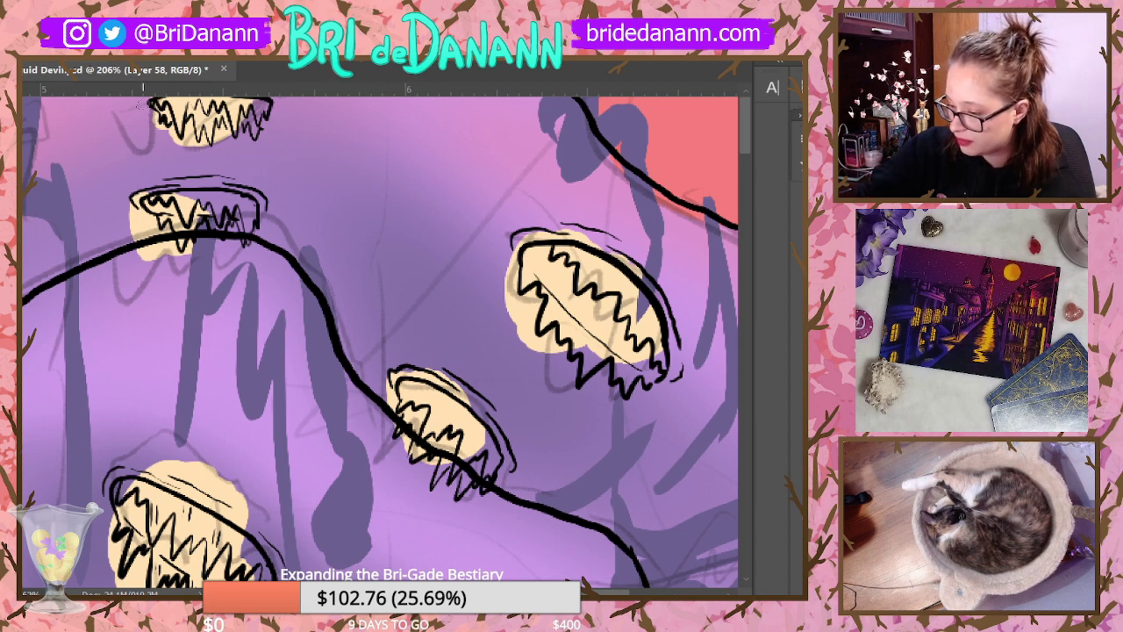
pyautogui.moveTo(150, 105); pyautogui.dragTo(140, 98)
pyautogui.moveTo(271, 98); pyautogui.dragTo(281, 103)
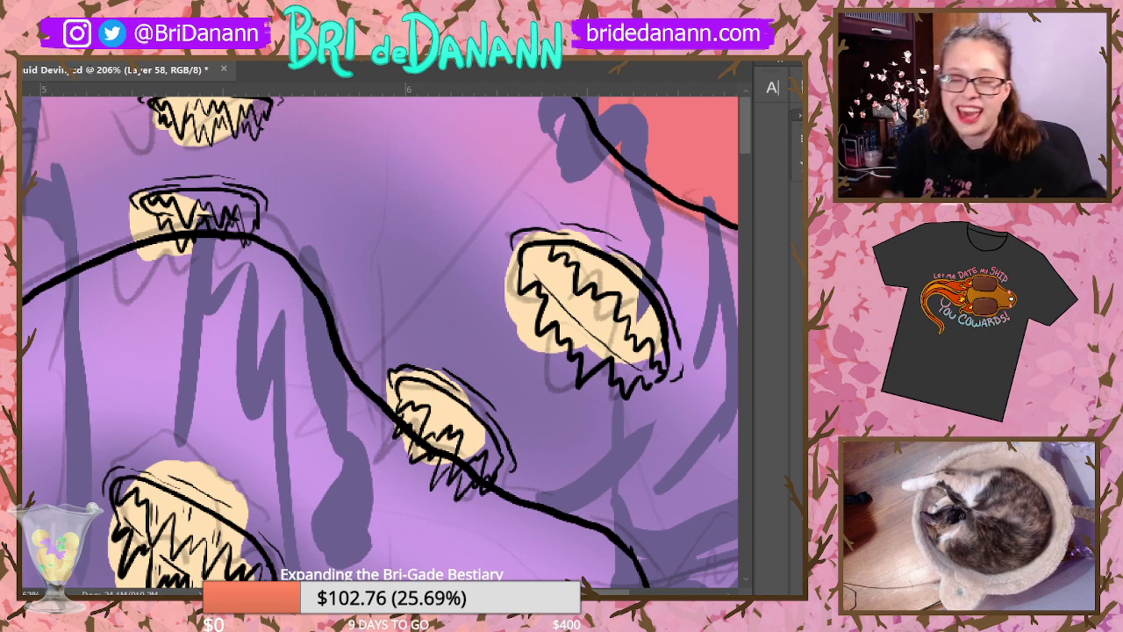
# Step: Survey the whole illustration and the background beside the figure's horned head for growths still without ink
pyautogui.keyDown('alt'); pyautogui.click(110, 268); pyautogui.keyUp('alt')
pyautogui.keyDown('alt'); pyautogui.click(701, 283); pyautogui.keyUp('alt')
pyautogui.scroll(-5, 680, 338)
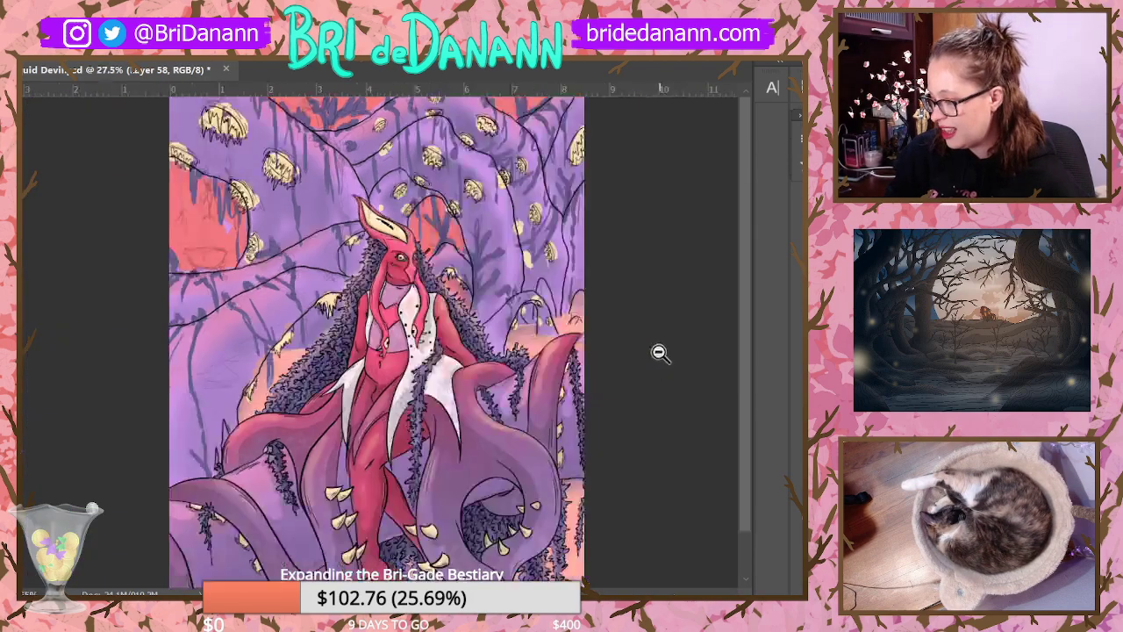
pyautogui.scroll(7, 594, 150)
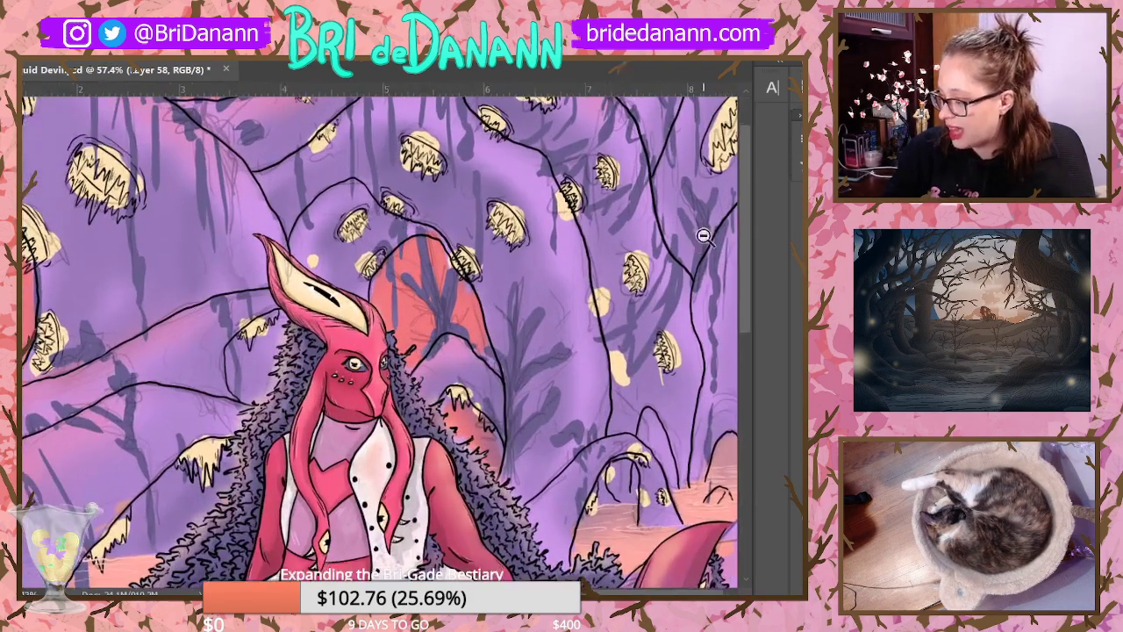
pyautogui.scroll(2, 685, 279)
pyautogui.scroll(2, 565, 329)
pyautogui.scroll(-3, 606, 292)
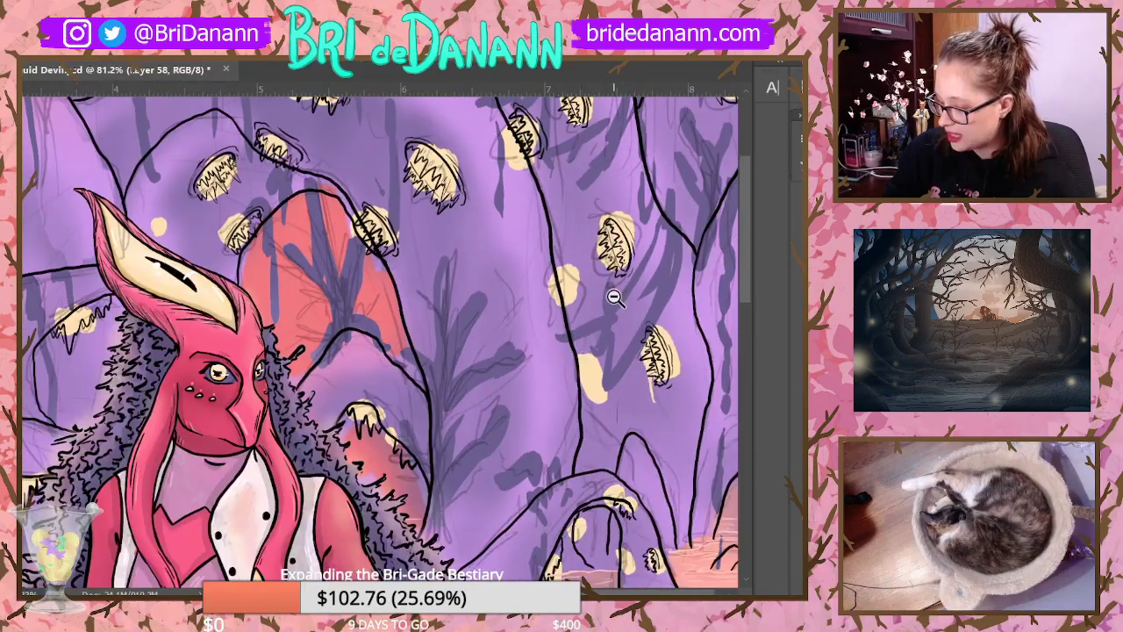
pyautogui.scroll(5, 617, 293)
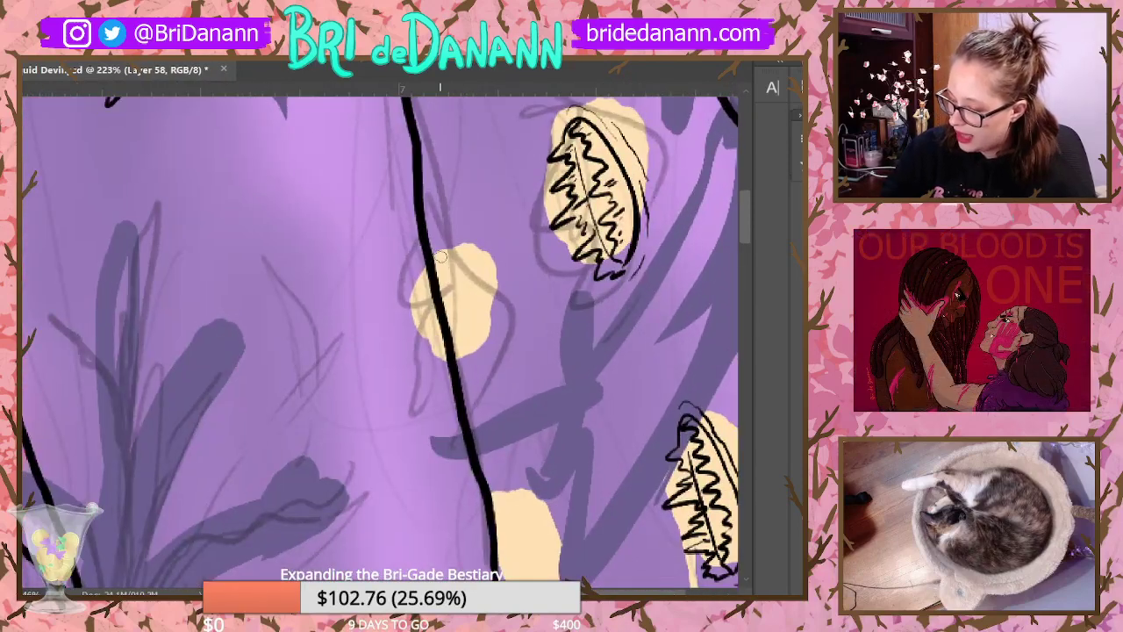
# Step: Ink a curved cap and jagged fringe on the upper blank growth crossed by the long line near the fern-like plant
pyautogui.moveTo(439, 259)
pyautogui.mouseDown()
pyautogui.moveTo(465, 251)
pyautogui.moveTo(493, 346)
pyautogui.mouseUp()
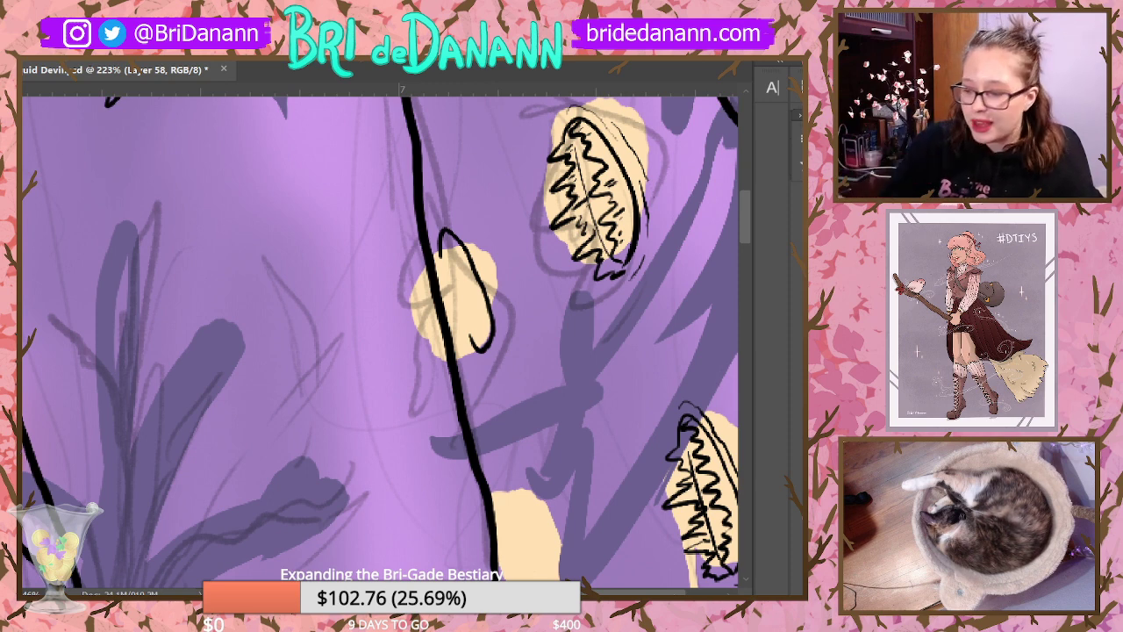
pyautogui.moveTo(446, 232)
pyautogui.mouseDown()
pyautogui.moveTo(443, 276)
pyautogui.moveTo(469, 291)
pyautogui.mouseUp()
pyautogui.hotkey('ctrl', 'z')
pyautogui.moveTo(446, 235)
pyautogui.mouseDown()
pyautogui.moveTo(442, 277)
pyautogui.moveTo(463, 282)
pyautogui.moveTo(438, 313)
pyautogui.moveTo(469, 305)
pyautogui.moveTo(484, 353)
pyautogui.mouseUp()
pyautogui.hotkey('ctrl', 'z')
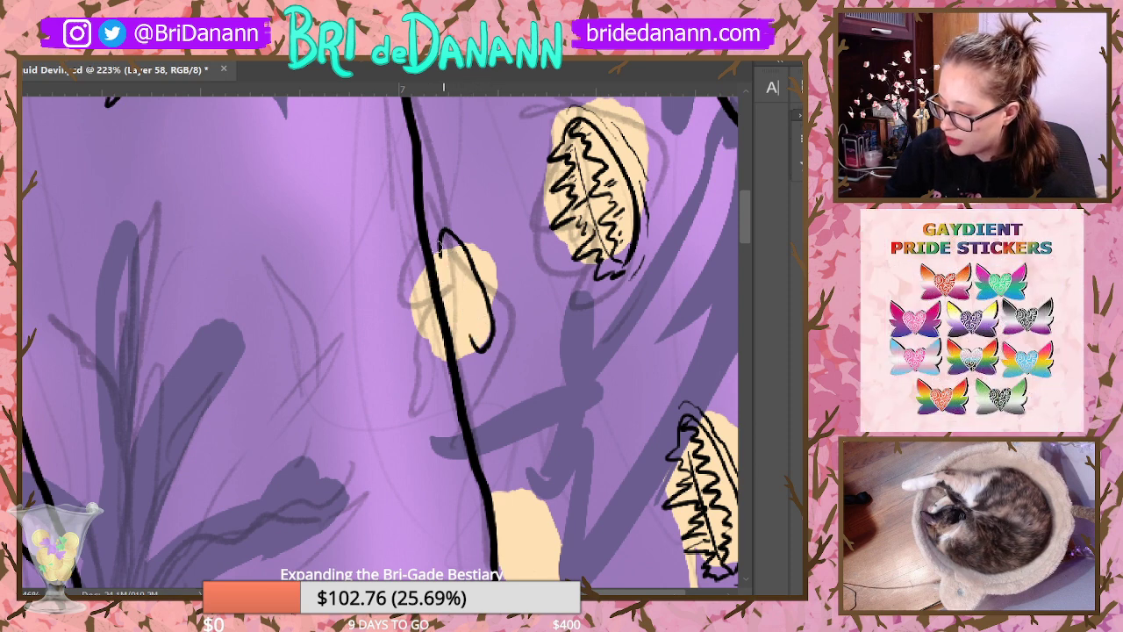
pyautogui.moveTo(439, 248)
pyautogui.mouseDown()
pyautogui.moveTo(444, 268)
pyautogui.moveTo(422, 294)
pyautogui.moveTo(465, 285)
pyautogui.moveTo(443, 320)
pyautogui.moveTo(480, 320)
pyautogui.moveTo(474, 344)
pyautogui.moveTo(484, 352)
pyautogui.mouseUp()
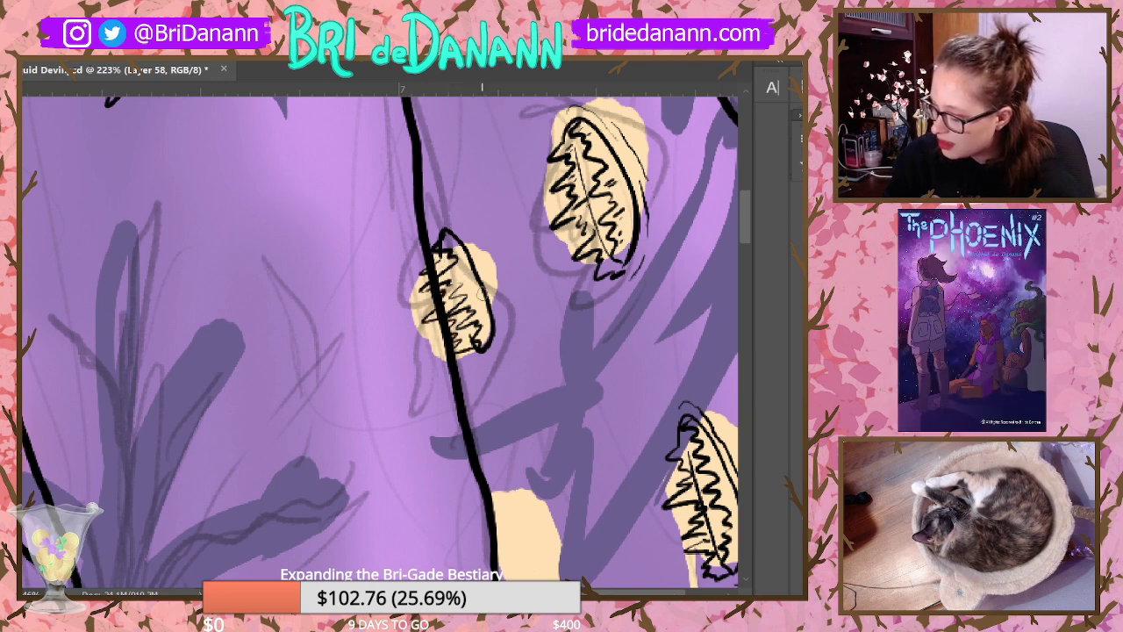
# Step: Add thin outer contour strokes over the top and along the curved side of that growth's cap
pyautogui.moveTo(441, 215)
pyautogui.mouseDown()
pyautogui.moveTo(481, 263)
pyautogui.moveTo(488, 358)
pyautogui.mouseUp()
pyautogui.moveTo(496, 297); pyautogui.dragTo(499, 340)
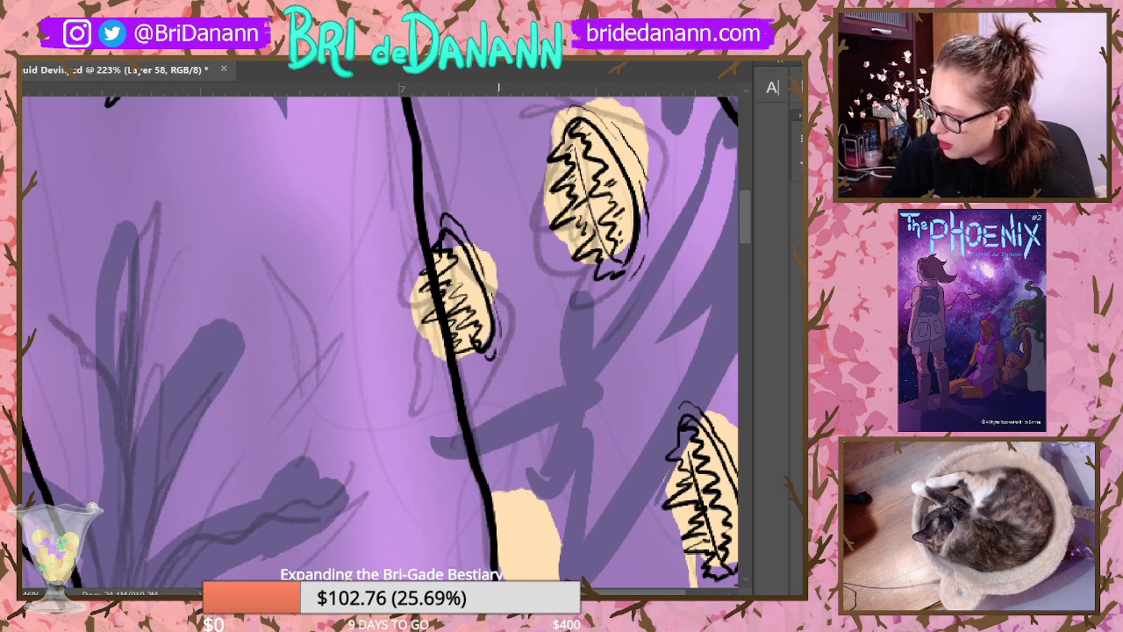
pyautogui.moveTo(477, 244); pyautogui.dragTo(502, 303)
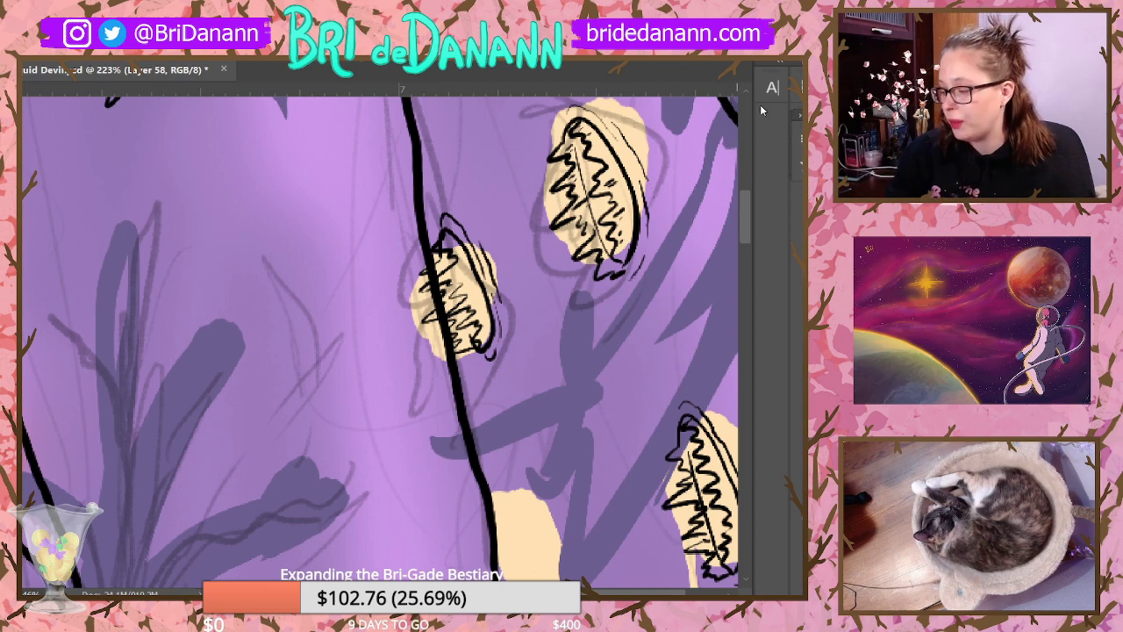
# Step: Ink a curved cap and a first row of jagged teeth on the elongated growth lower down beside the same long line
pyautogui.scroll(3, 745, 203)
pyautogui.moveTo(745, 202)
pyautogui.mouseDown()
pyautogui.moveTo(735, 148)
pyautogui.moveTo(728, 215)
pyautogui.mouseUp()
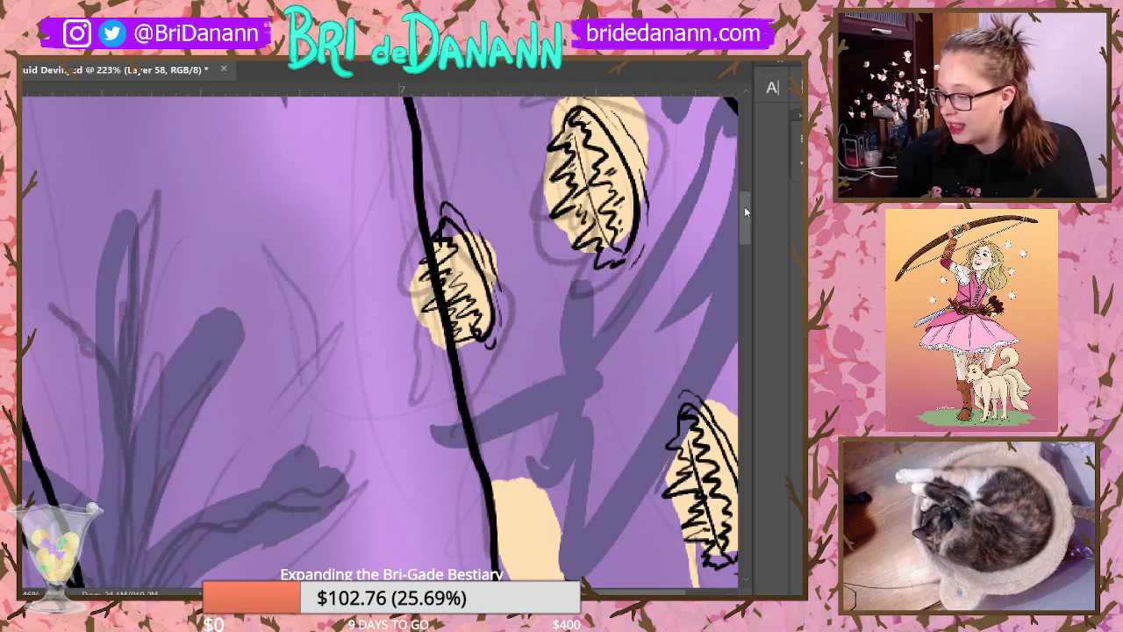
pyautogui.moveTo(744, 206); pyautogui.dragTo(744, 224)
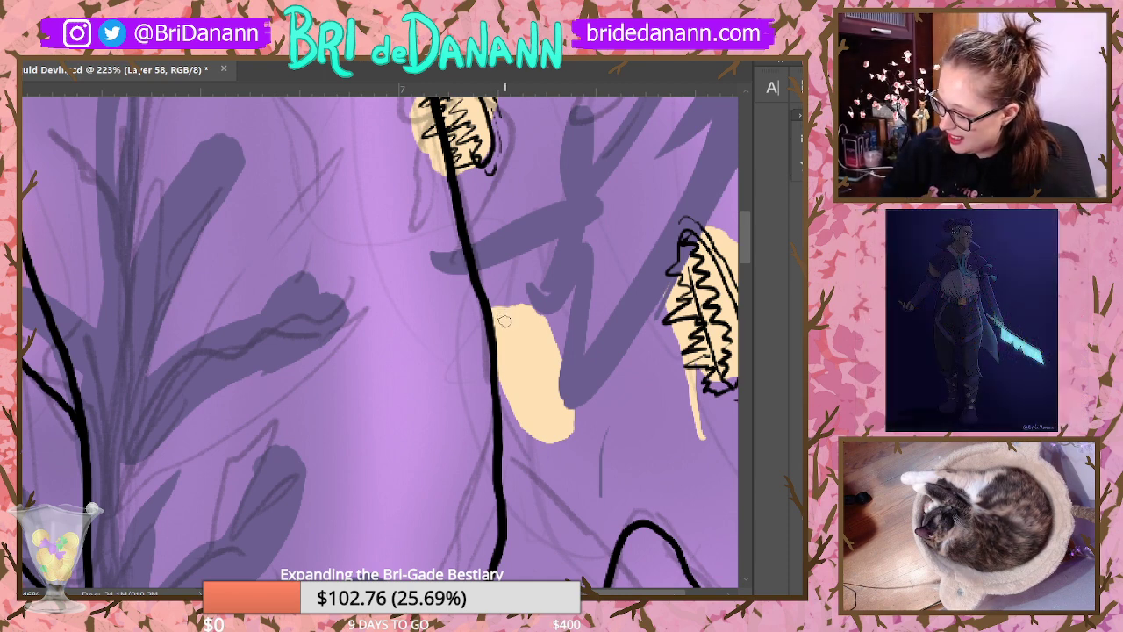
pyautogui.moveTo(504, 321)
pyautogui.mouseDown()
pyautogui.moveTo(534, 323)
pyautogui.moveTo(565, 417)
pyautogui.moveTo(537, 431)
pyautogui.moveTo(558, 410)
pyautogui.mouseUp()
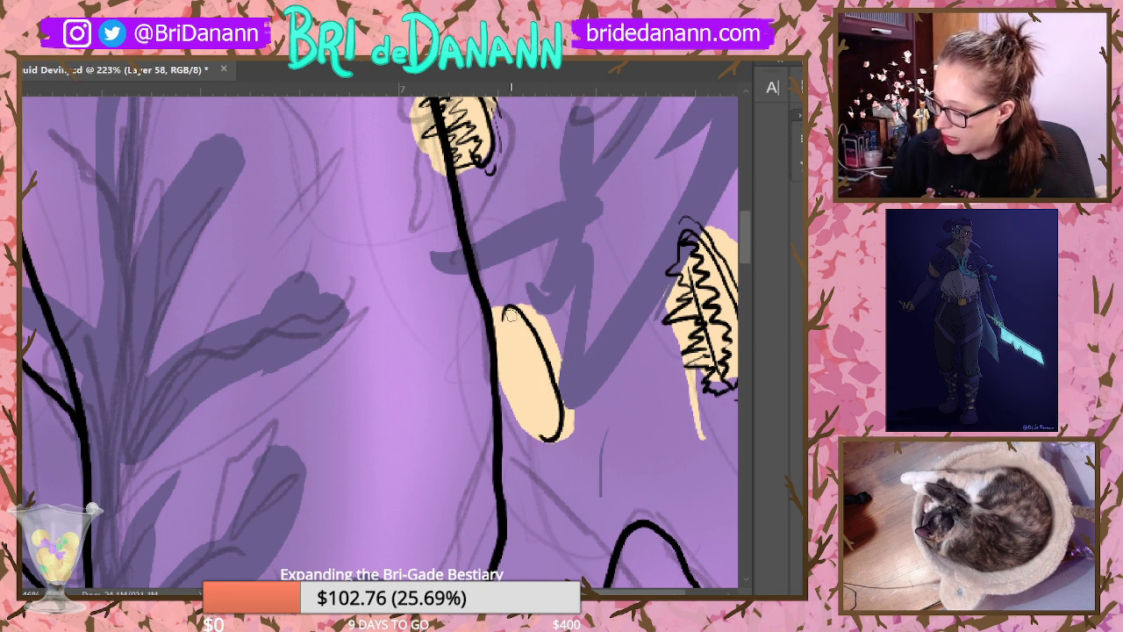
pyautogui.moveTo(508, 314)
pyautogui.mouseDown()
pyautogui.moveTo(528, 350)
pyautogui.moveTo(545, 329)
pyautogui.moveTo(526, 364)
pyautogui.moveTo(552, 384)
pyautogui.moveTo(540, 372)
pyautogui.moveTo(510, 395)
pyautogui.moveTo(548, 395)
pyautogui.moveTo(524, 422)
pyautogui.moveTo(555, 437)
pyautogui.mouseUp()
pyautogui.moveTo(512, 309); pyautogui.dragTo(482, 351)
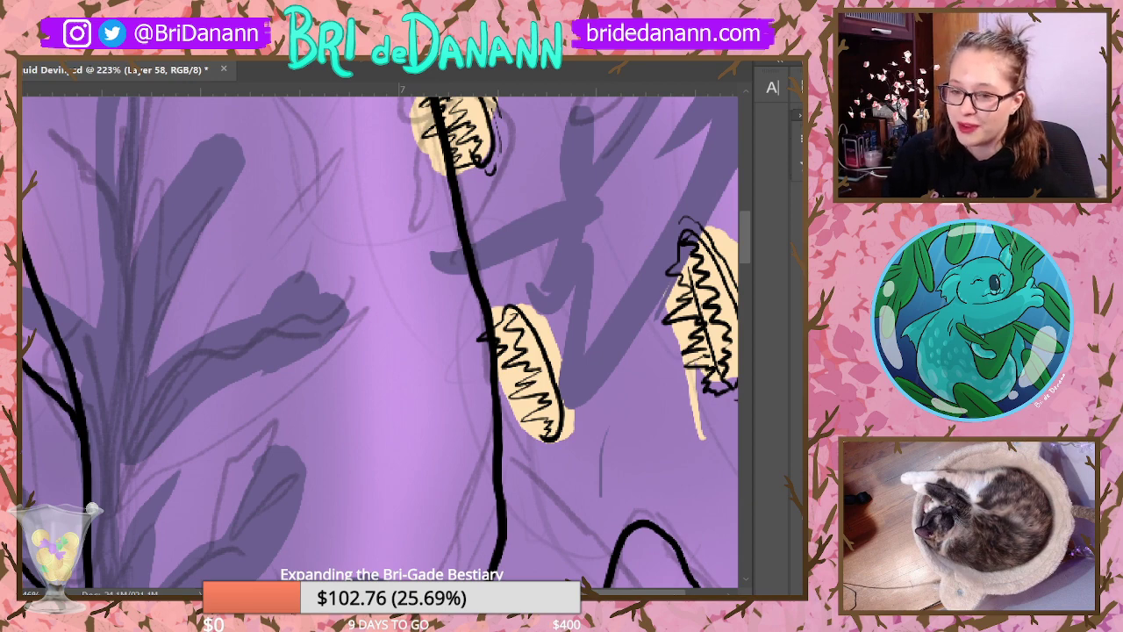
# Step: Ink a second jagged row on the elongated growth and add outer contour strokes around its cap
pyautogui.rightClick(481, 311)
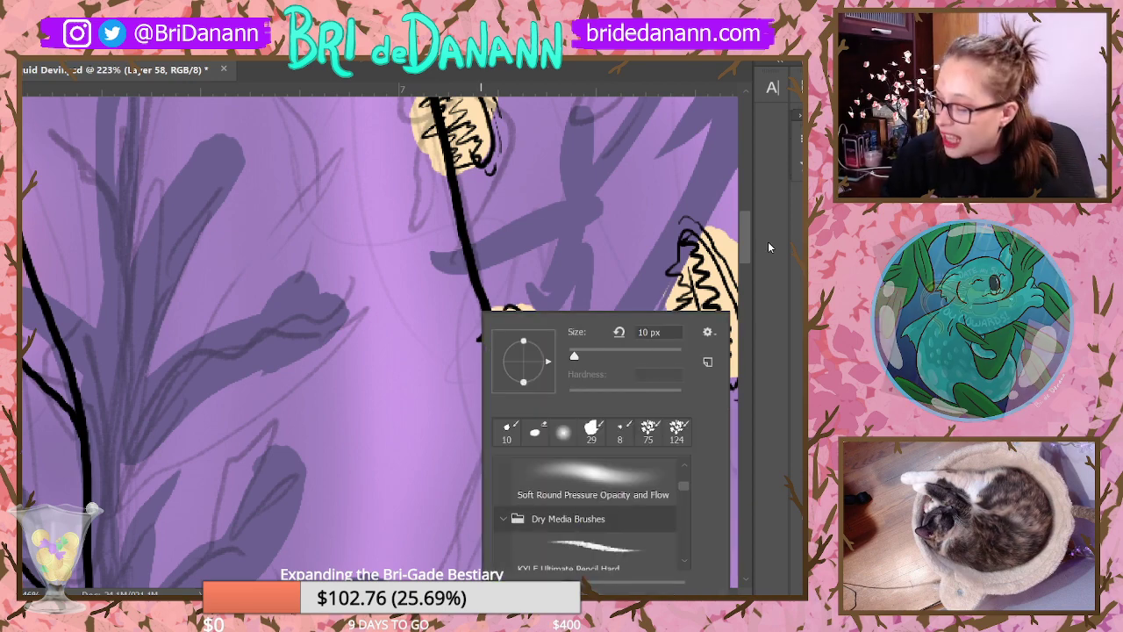
pyautogui.moveTo(744, 241); pyautogui.dragTo(744, 245)
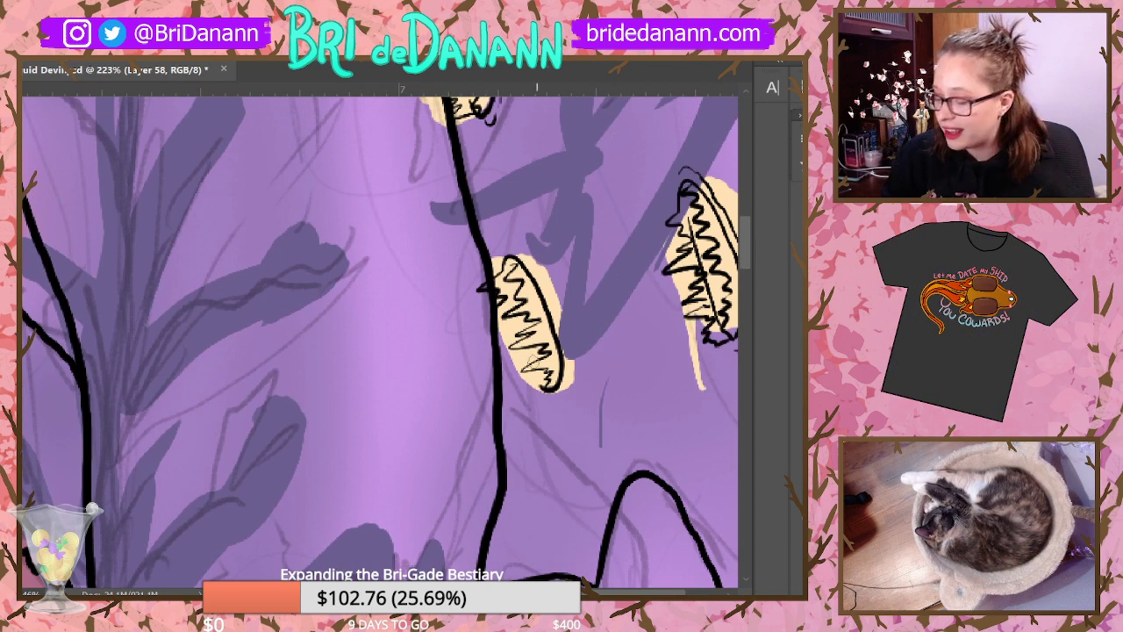
pyautogui.moveTo(495, 320)
pyautogui.mouseDown()
pyautogui.moveTo(488, 348)
pyautogui.moveTo(505, 364)
pyautogui.moveTo(527, 358)
pyautogui.moveTo(514, 382)
pyautogui.mouseUp()
pyautogui.hotkey('ctrl', 'alt', 'z')
pyautogui.hotkey('ctrl', 'alt', 'z')
pyautogui.hotkey('ctrl', 'alt', 'z')
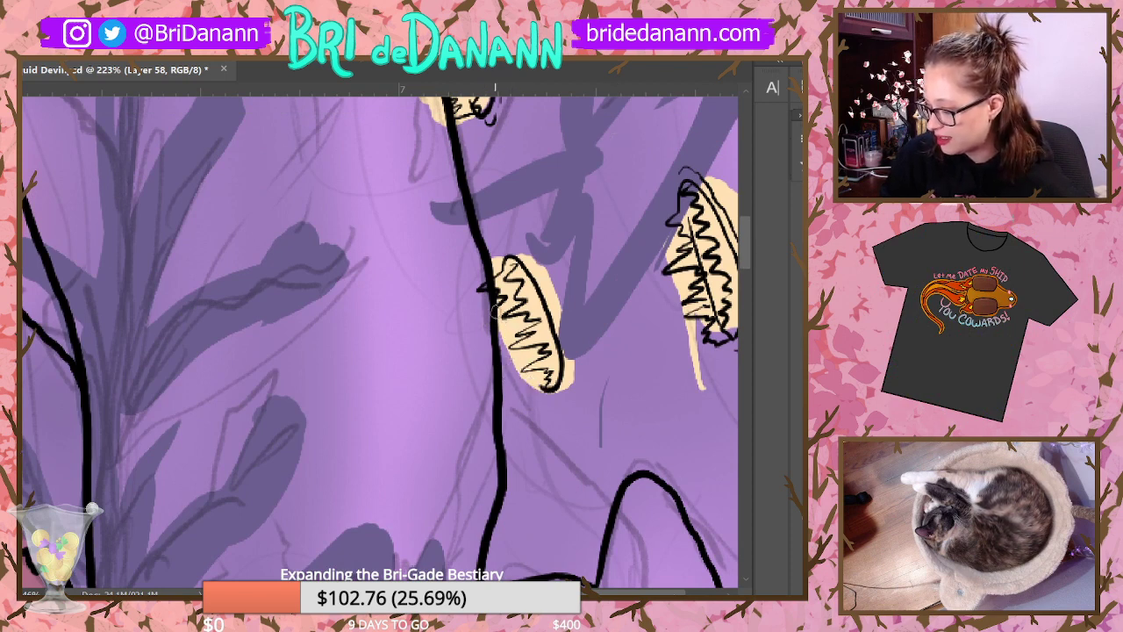
pyautogui.moveTo(496, 321)
pyautogui.mouseDown()
pyautogui.moveTo(519, 335)
pyautogui.moveTo(490, 360)
pyautogui.moveTo(528, 364)
pyautogui.moveTo(516, 379)
pyautogui.mouseUp()
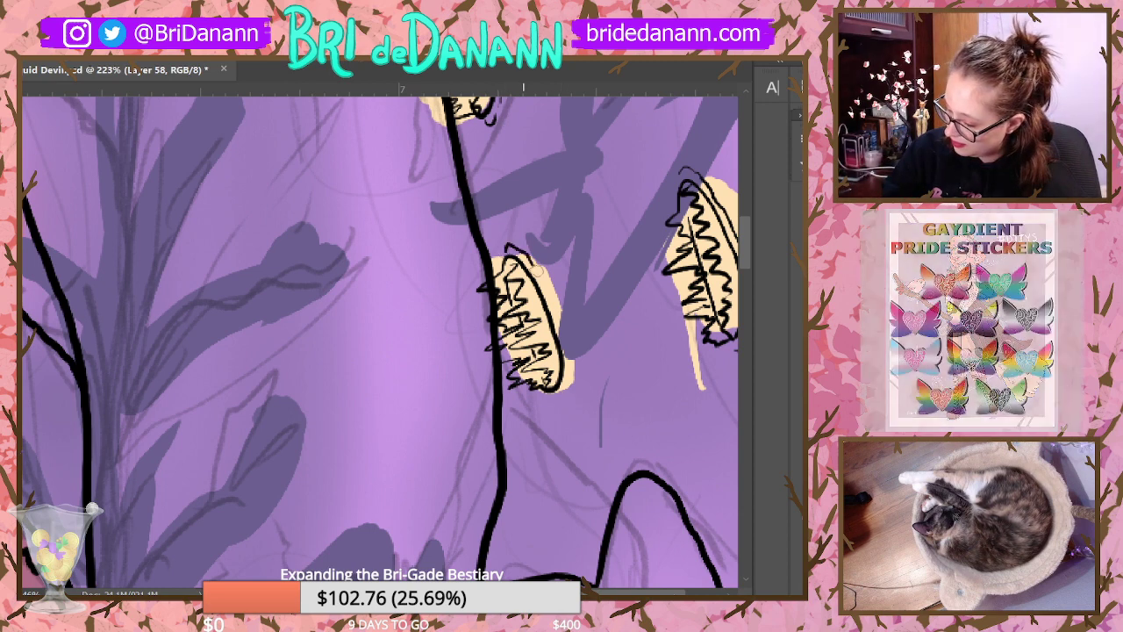
pyautogui.moveTo(568, 399)
pyautogui.mouseDown()
pyautogui.moveTo(557, 309)
pyautogui.moveTo(579, 353)
pyautogui.mouseUp()
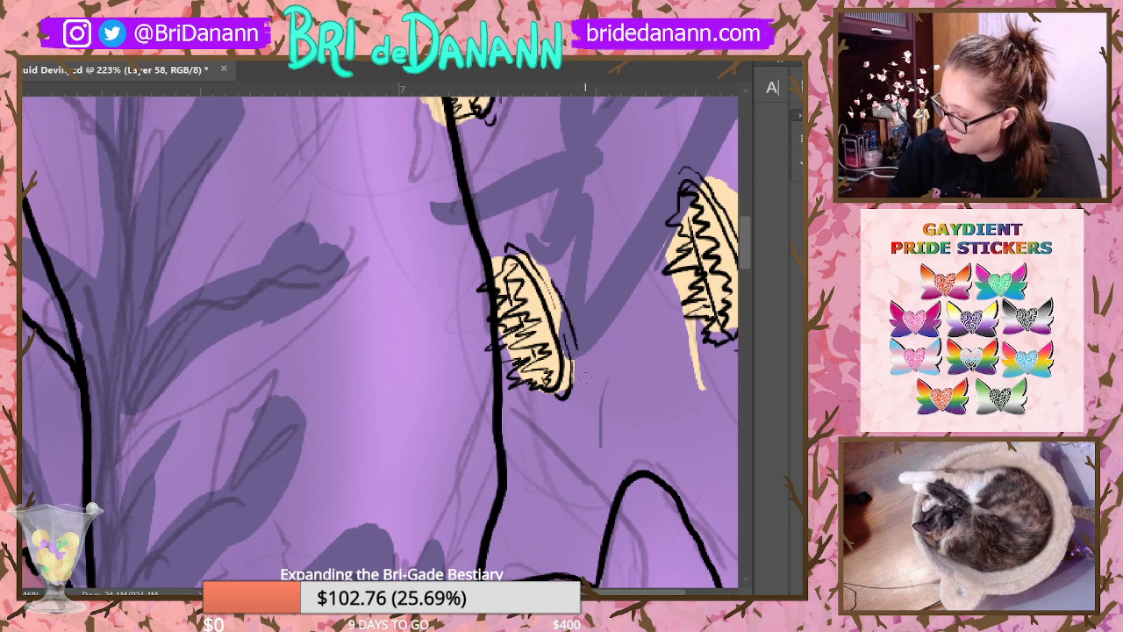
pyautogui.hscroll(5, 379, 342)
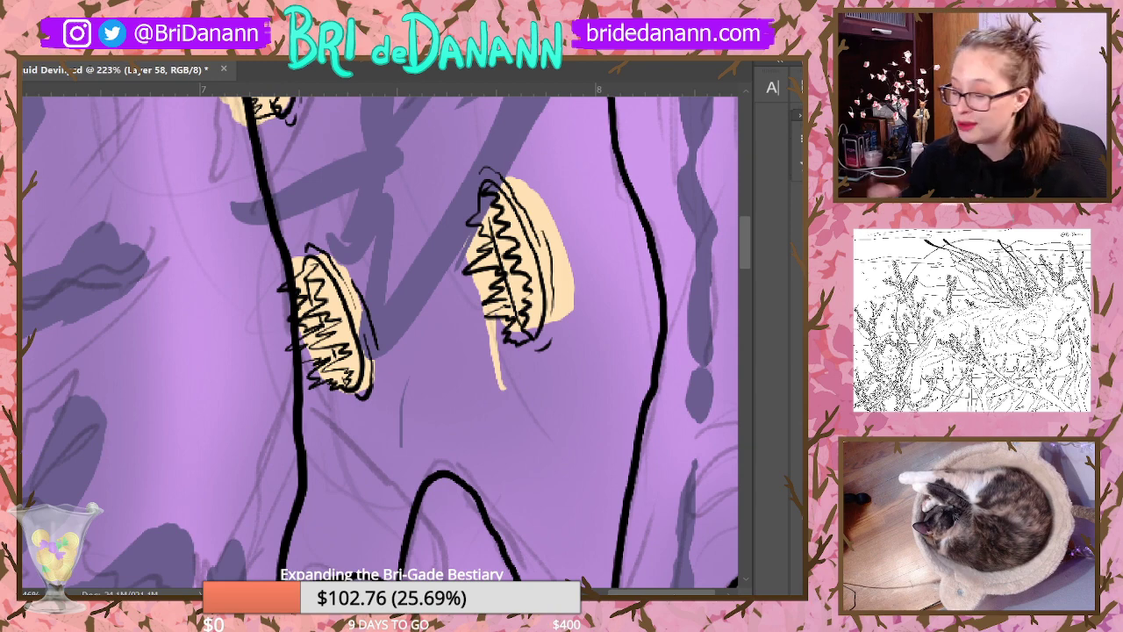
# Step: Ink a curved cap, jagged teeth and outer contours on the growth by the small arch's inner edge, and extend the neighbouring growth's contours
pyautogui.keyDown('alt'); pyautogui.click(372, 365); pyautogui.keyUp('alt')
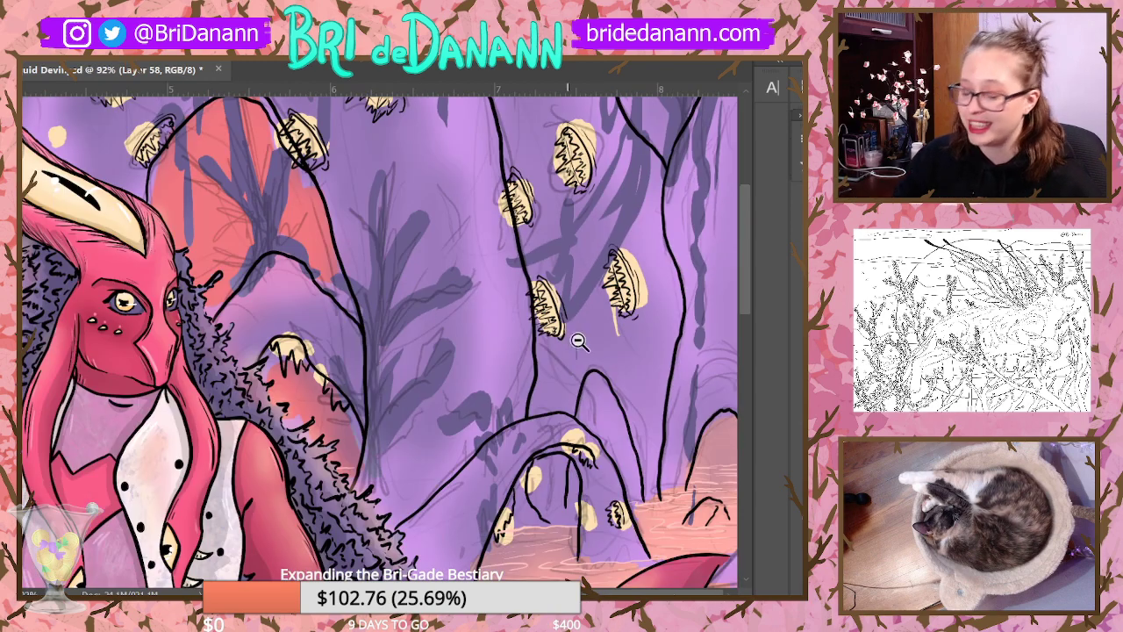
pyautogui.keyDown('alt'); pyautogui.click(700, 306); pyautogui.keyUp('alt')
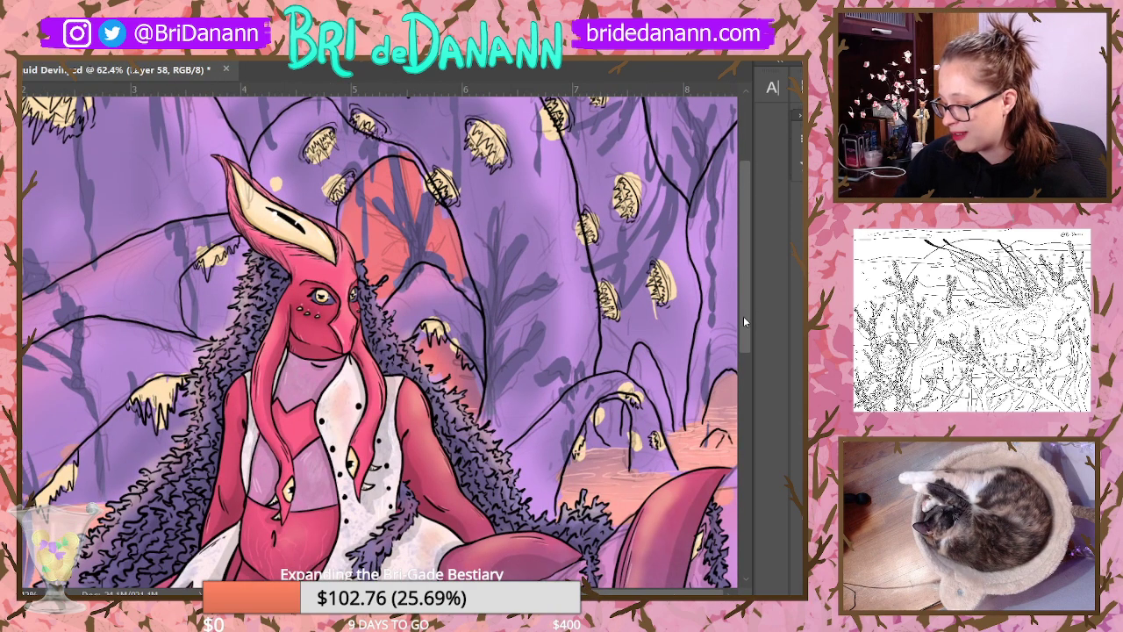
pyautogui.scroll(5, 743, 316)
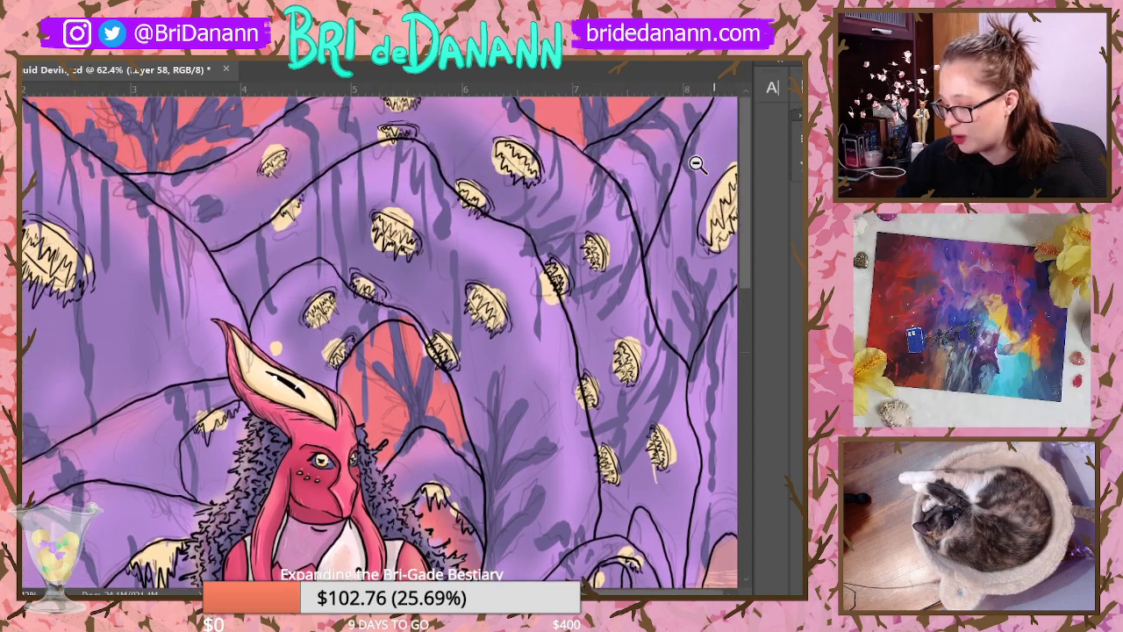
pyautogui.scroll(-1, 693, 254)
pyautogui.keyDown('alt'); pyautogui.click(646, 263); pyautogui.keyUp('alt')
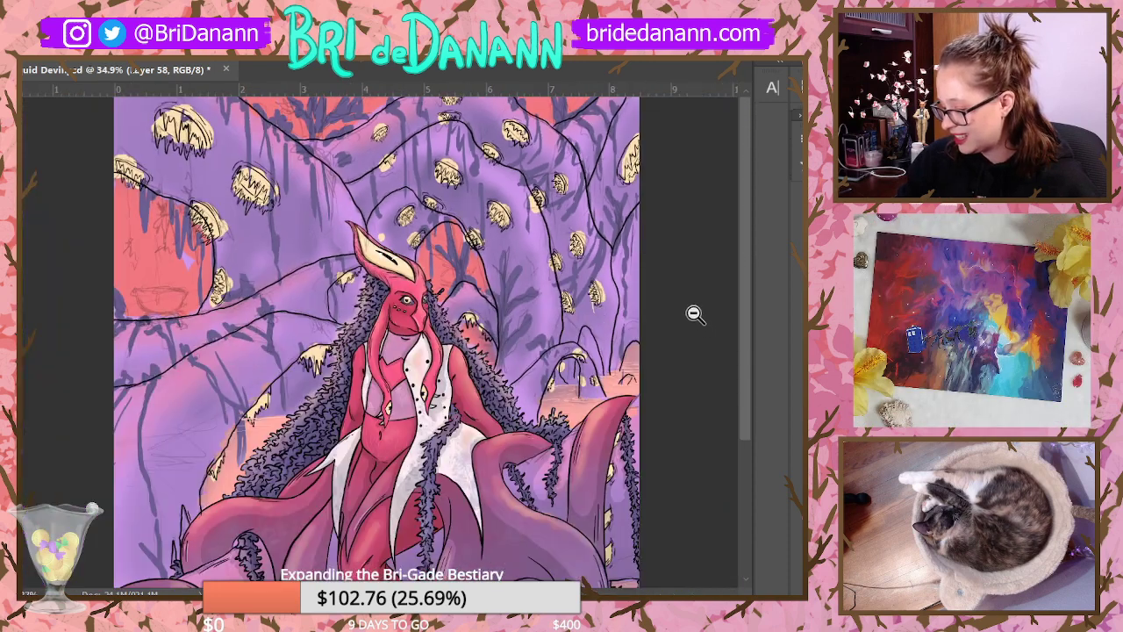
pyautogui.moveTo(694, 314); pyautogui.dragTo(672, 328)
pyautogui.moveTo(651, 299); pyautogui.dragTo(623, 346)
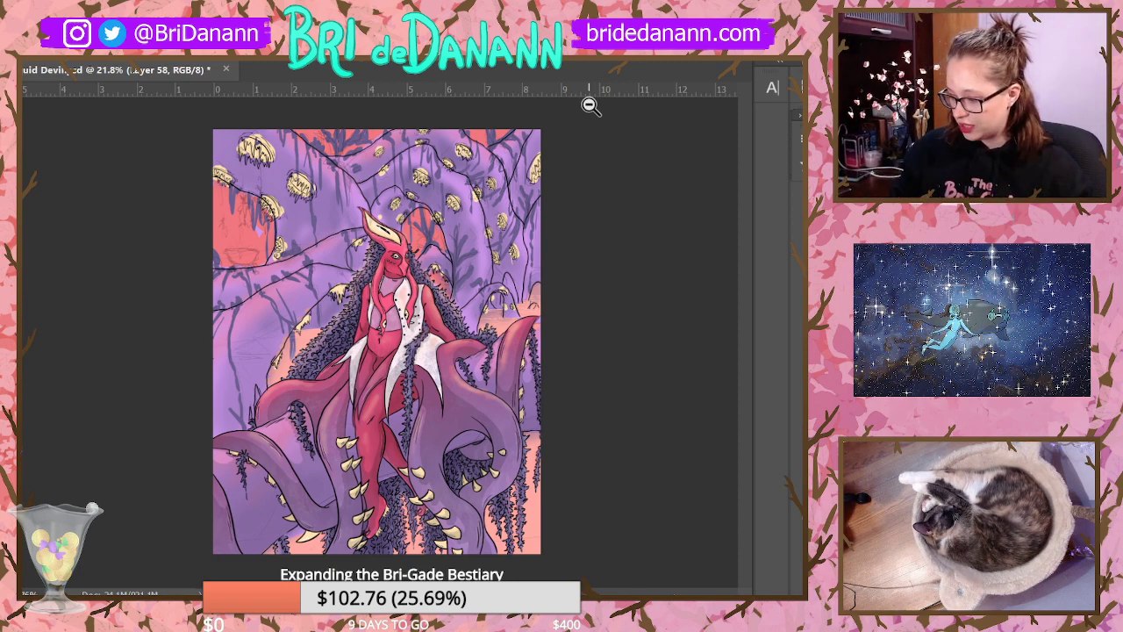
pyautogui.scroll(6, 591, 105)
pyautogui.scroll(4, 673, 233)
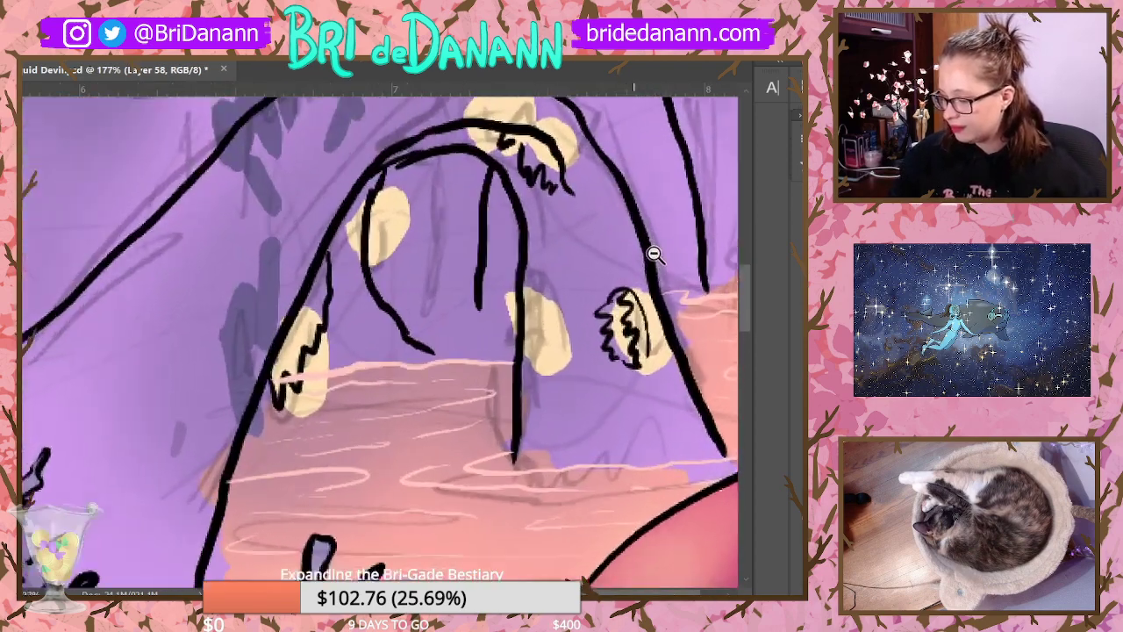
pyautogui.moveTo(548, 294); pyautogui.dragTo(564, 364)
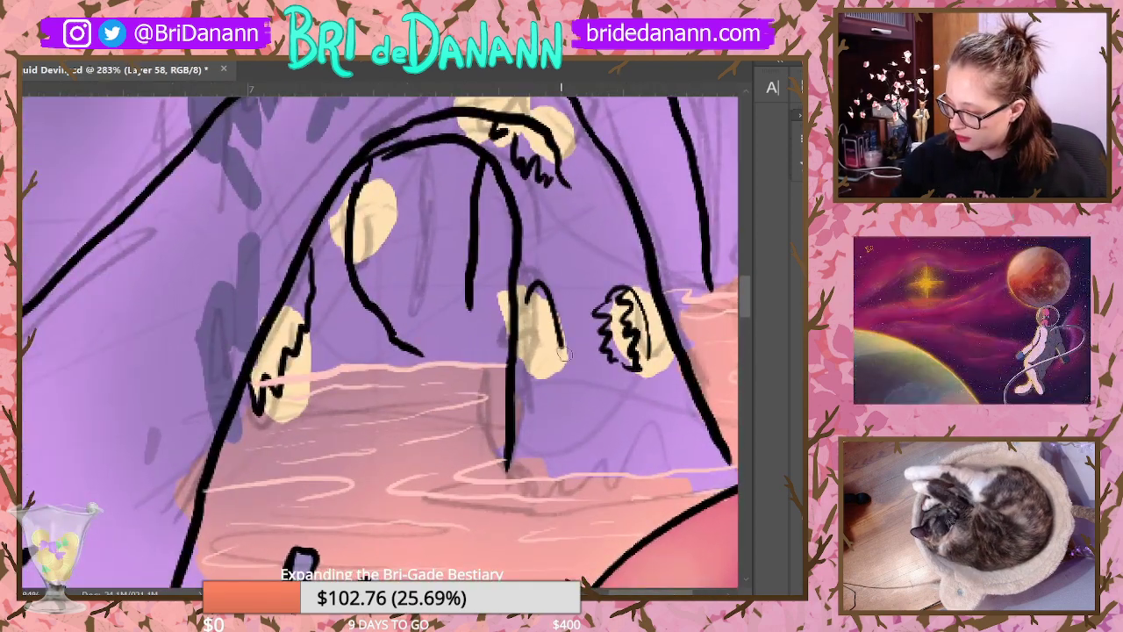
pyautogui.moveTo(531, 303)
pyautogui.mouseDown()
pyautogui.moveTo(551, 360)
pyautogui.moveTo(531, 299)
pyautogui.moveTo(537, 351)
pyautogui.moveTo(518, 369)
pyautogui.moveTo(529, 395)
pyautogui.moveTo(552, 386)
pyautogui.mouseUp()
pyautogui.moveTo(544, 268)
pyautogui.mouseDown()
pyautogui.moveTo(566, 323)
pyautogui.moveTo(566, 379)
pyautogui.mouseUp()
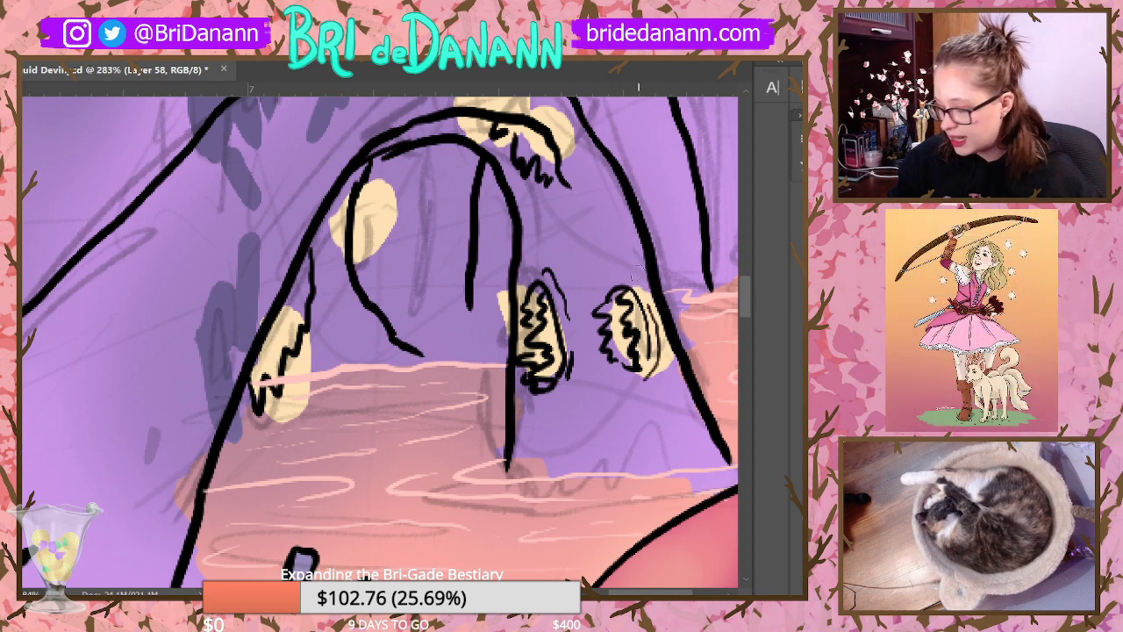
# Step: Add a new layer for the line art of the dark background plants
pyautogui.scroll(-8, 559, 360)
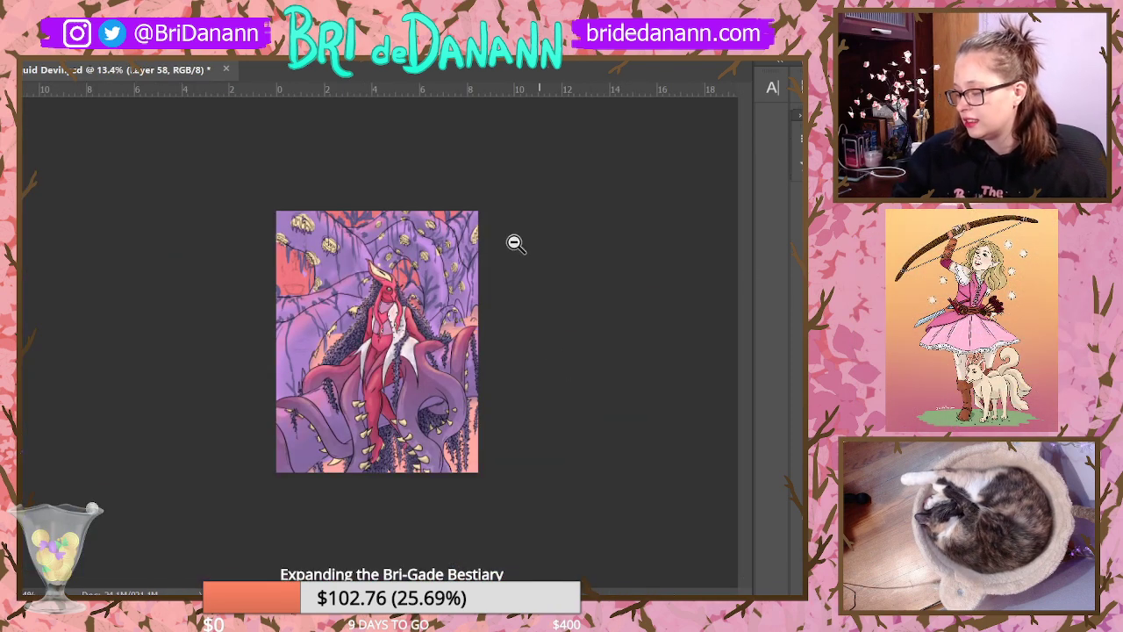
pyautogui.scroll(2, 514, 241)
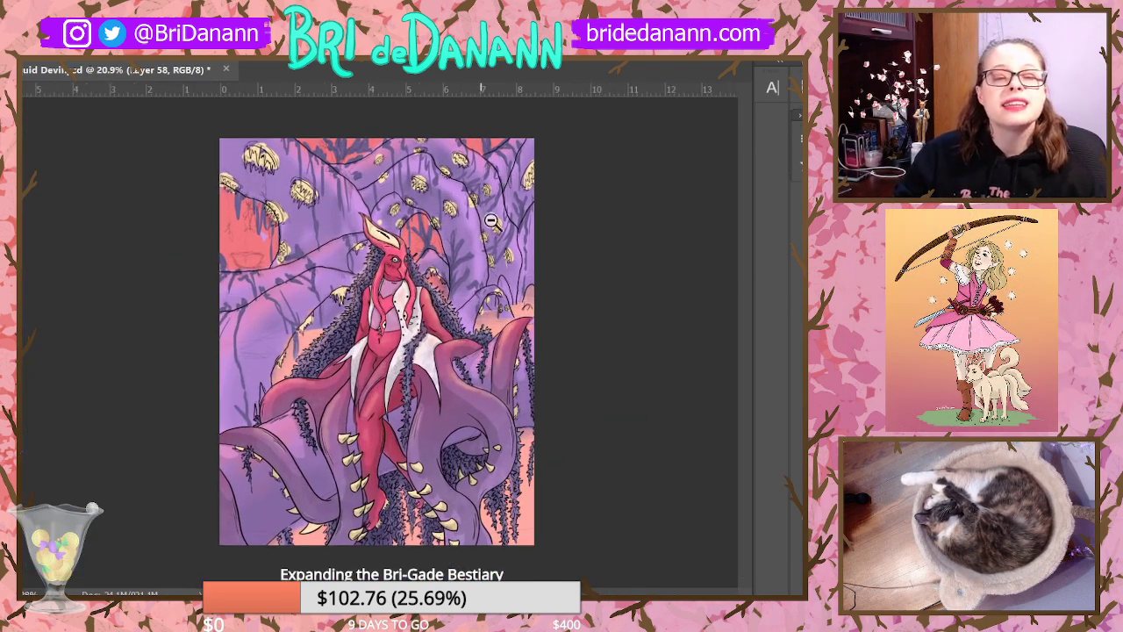
pyautogui.hotkey('ctrl', '+')
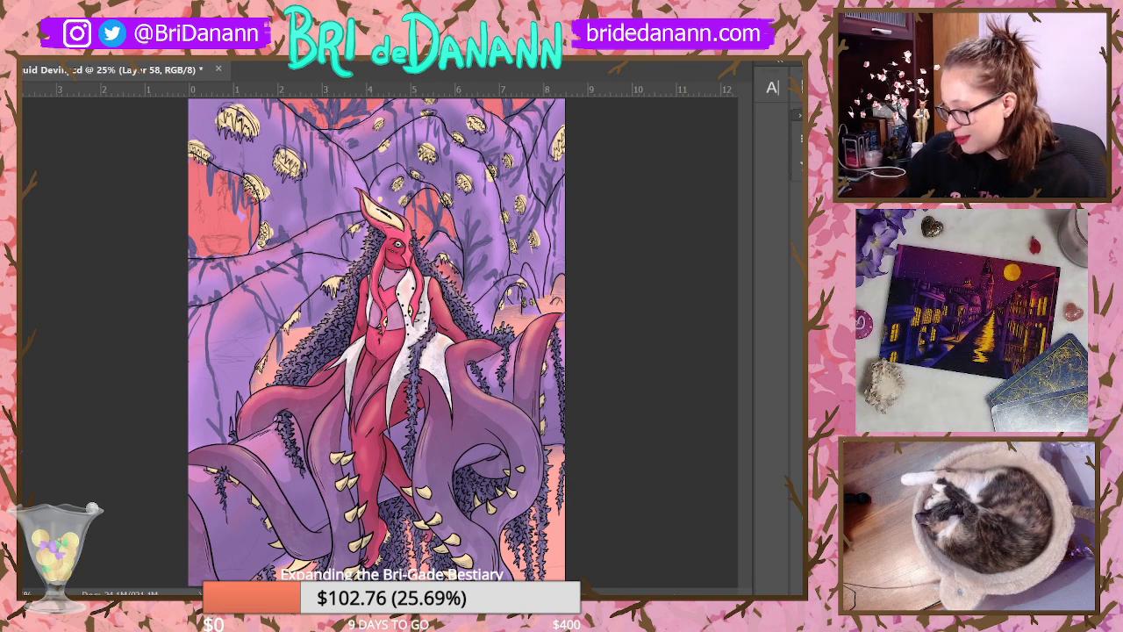
pyautogui.hotkey('ctrl', 'shift', 'alt', 'n')
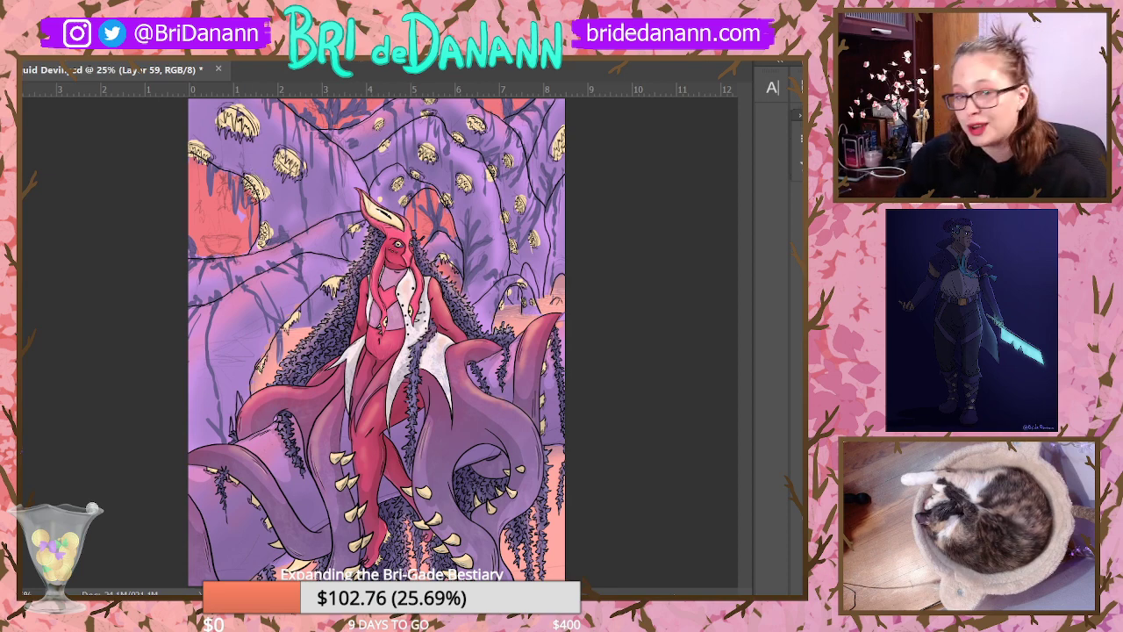
# Step: Ink a spiky tuft atop the dark branching plant left of the figure and a bumpy upper edge along its side branch
pyautogui.keyDown('alt'); pyautogui.click(654, 346); pyautogui.keyUp('alt')
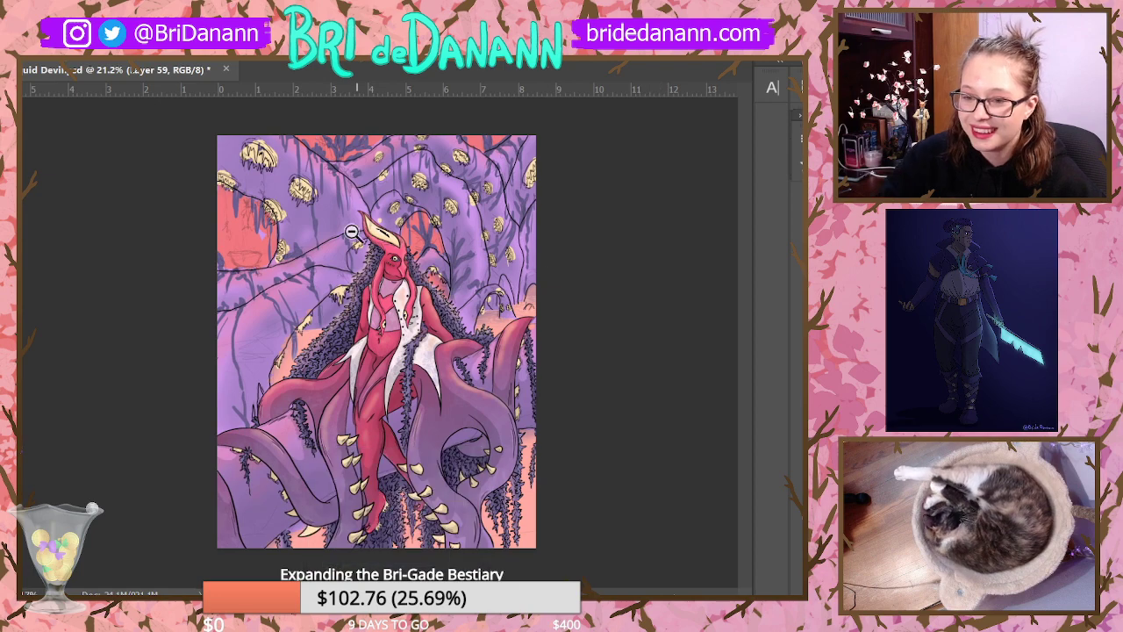
pyautogui.scroll(2, 351, 231)
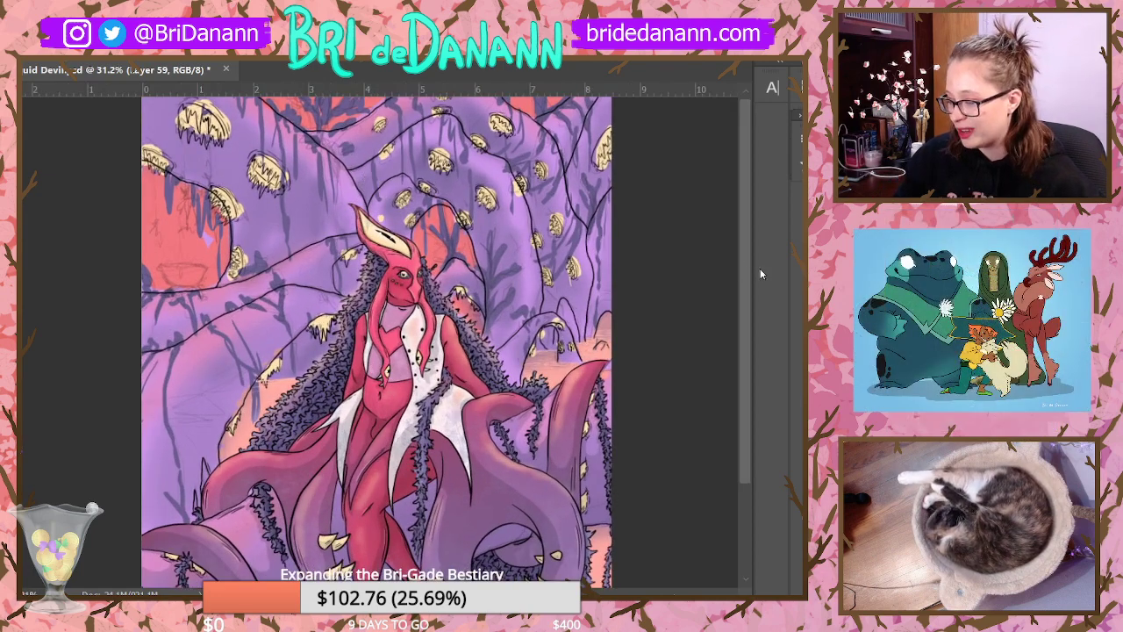
pyautogui.moveTo(746, 263); pyautogui.dragTo(753, 226)
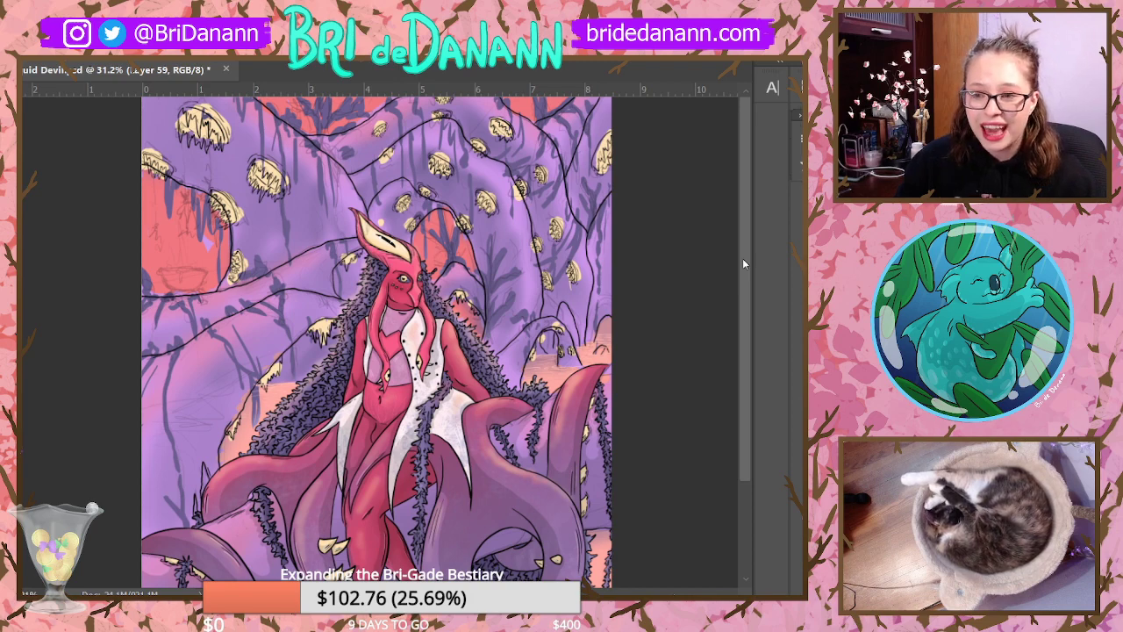
pyautogui.scroll(6, 248, 219)
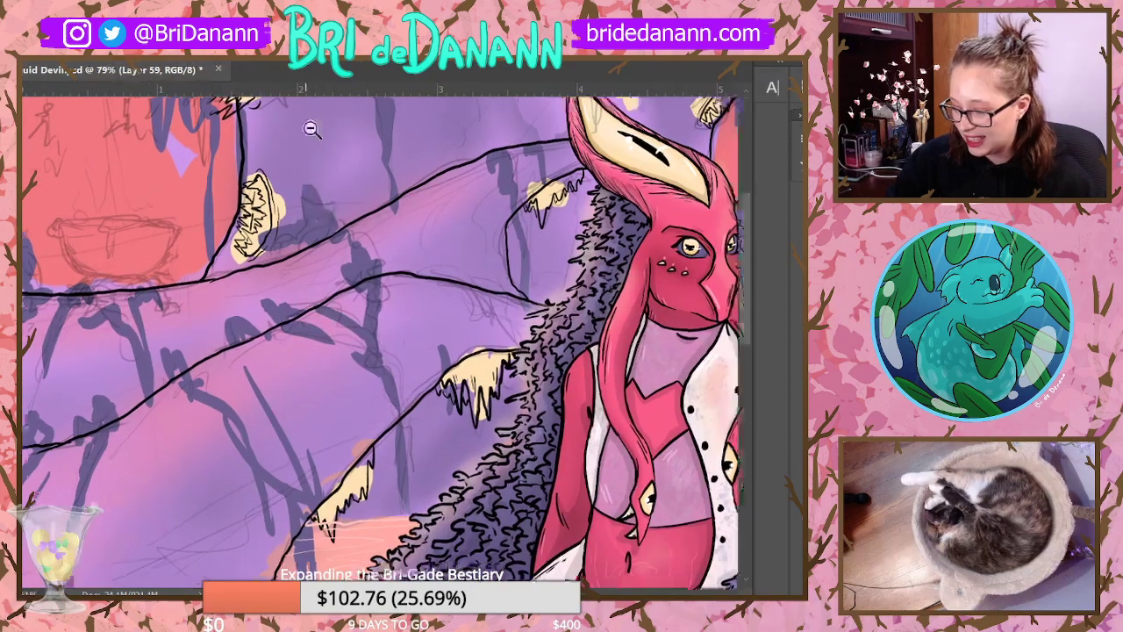
pyautogui.scroll(1, 363, 243)
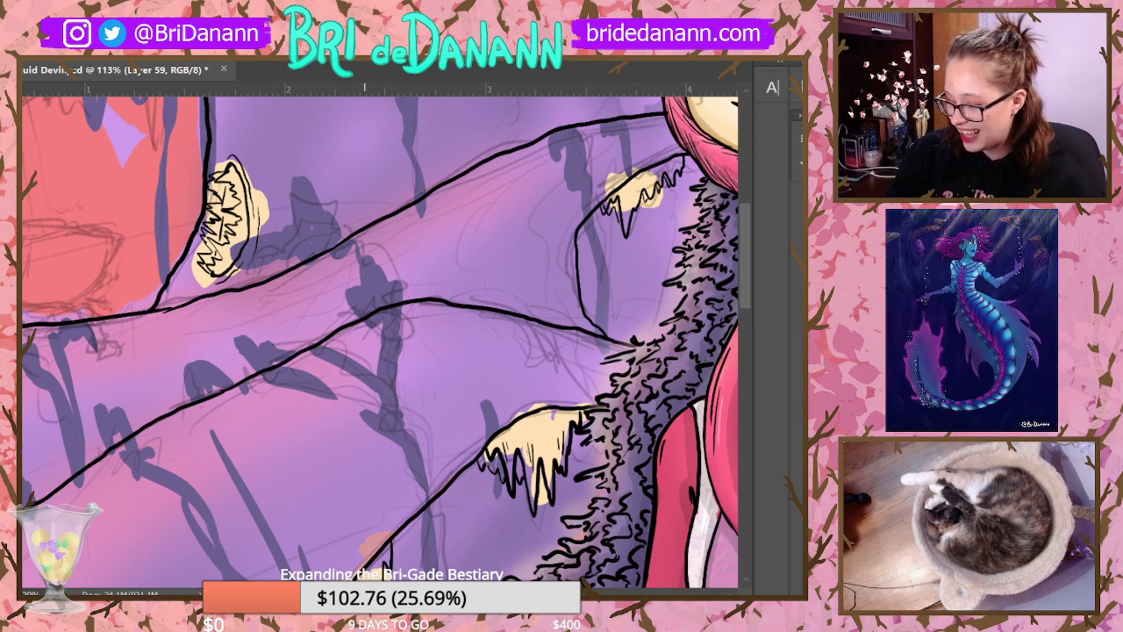
pyautogui.scroll(1, 338, 280)
pyautogui.scroll(2, 338, 280)
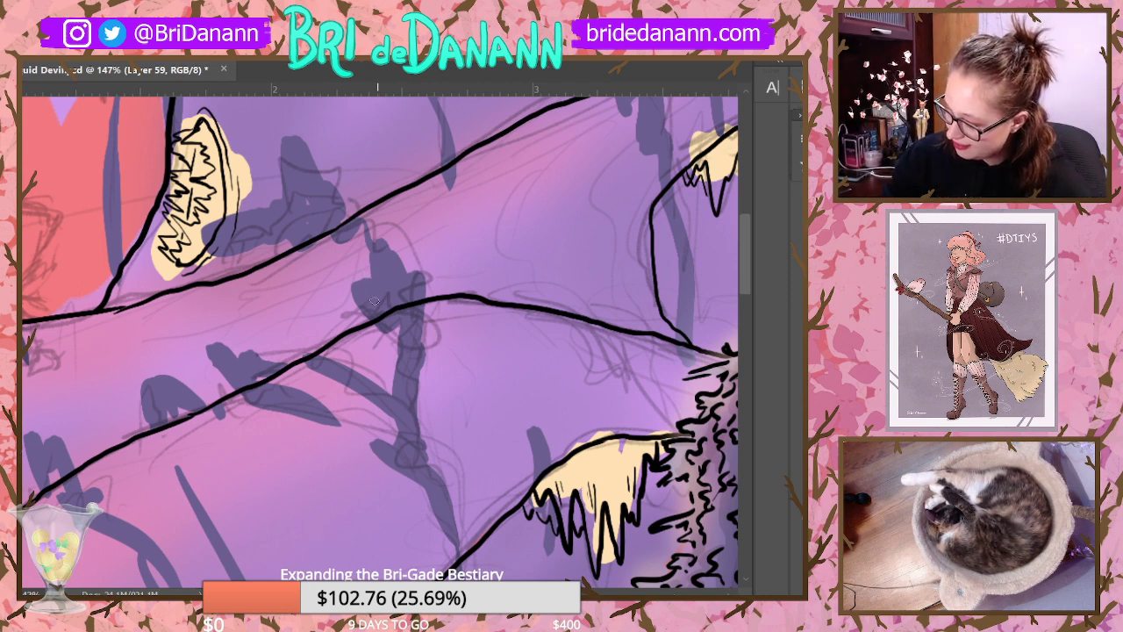
pyautogui.moveTo(374, 301)
pyautogui.mouseDown()
pyautogui.moveTo(365, 317)
pyautogui.moveTo(393, 263)
pyautogui.moveTo(400, 293)
pyautogui.moveTo(430, 284)
pyautogui.moveTo(427, 321)
pyautogui.moveTo(386, 308)
pyautogui.moveTo(399, 298)
pyautogui.moveTo(416, 333)
pyautogui.mouseUp()
pyautogui.hotkey('ctrl', 'z')
pyautogui.hotkey('ctrl', 'z')
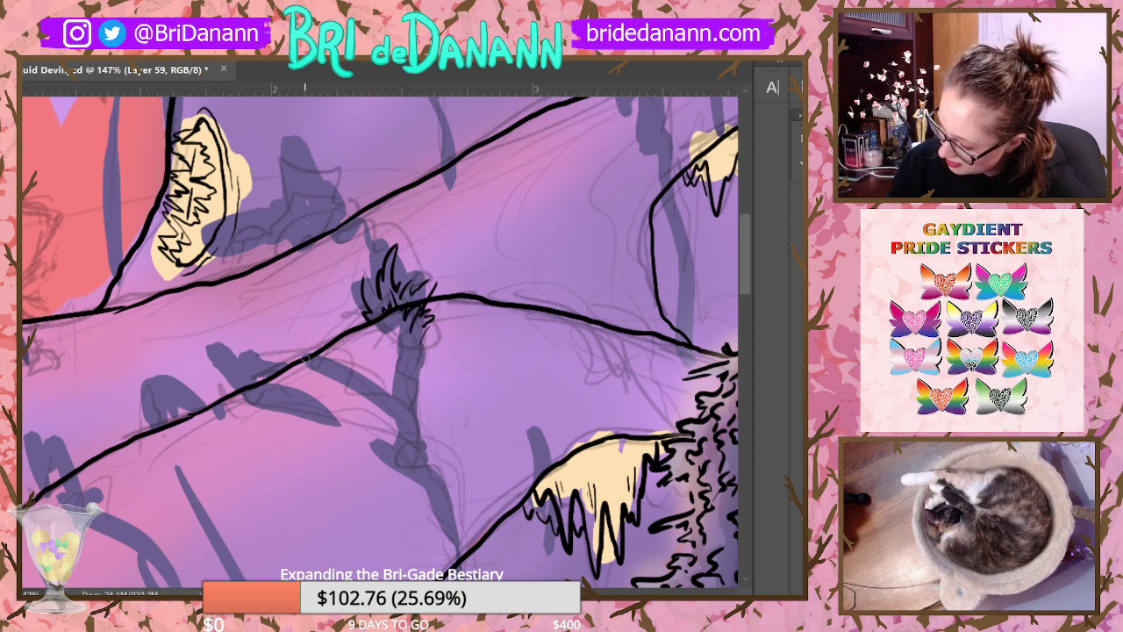
pyautogui.moveTo(305, 358)
pyautogui.mouseDown()
pyautogui.moveTo(326, 355)
pyautogui.moveTo(388, 396)
pyautogui.mouseUp()
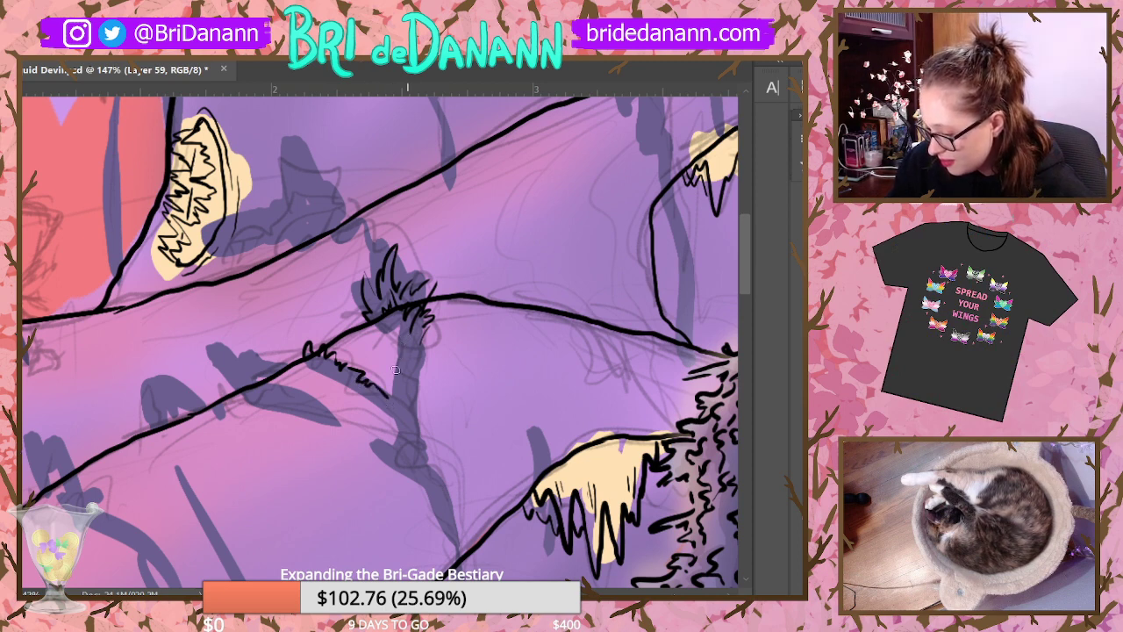
# Step: Ink ragged, leafy edges down both sides of the plant's main stem, from the tuft past the side branch
pyautogui.moveTo(422, 399); pyautogui.dragTo(423, 344)
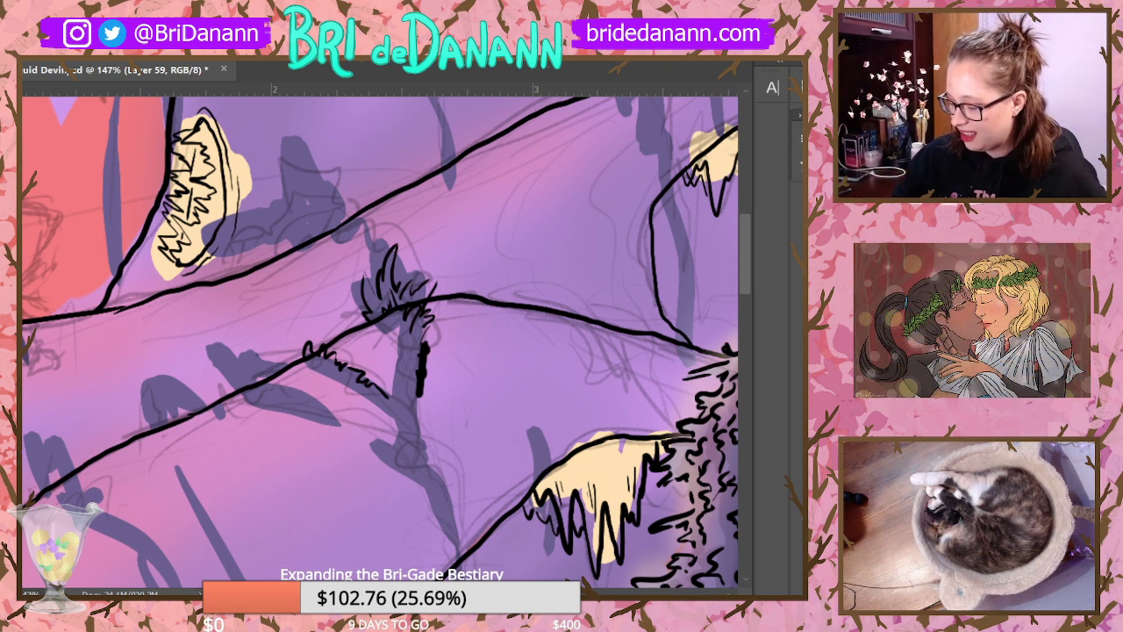
pyautogui.hotkey('ctrl', 'z')
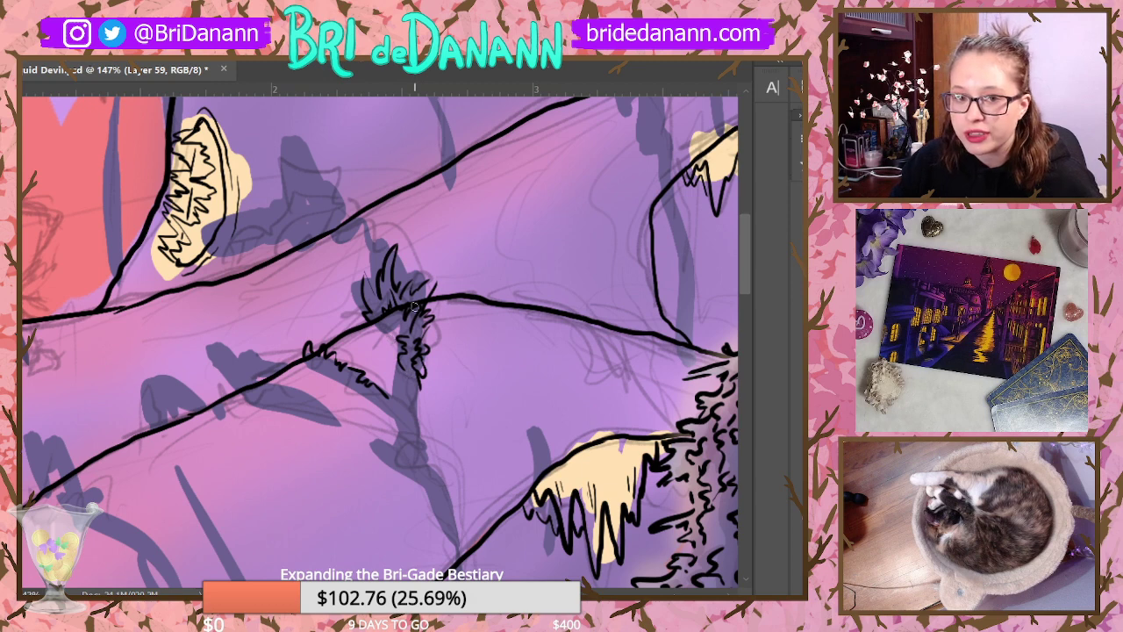
pyautogui.moveTo(419, 372)
pyautogui.mouseDown()
pyautogui.moveTo(421, 434)
pyautogui.moveTo(457, 525)
pyautogui.mouseUp()
pyautogui.moveTo(421, 379); pyautogui.dragTo(428, 430)
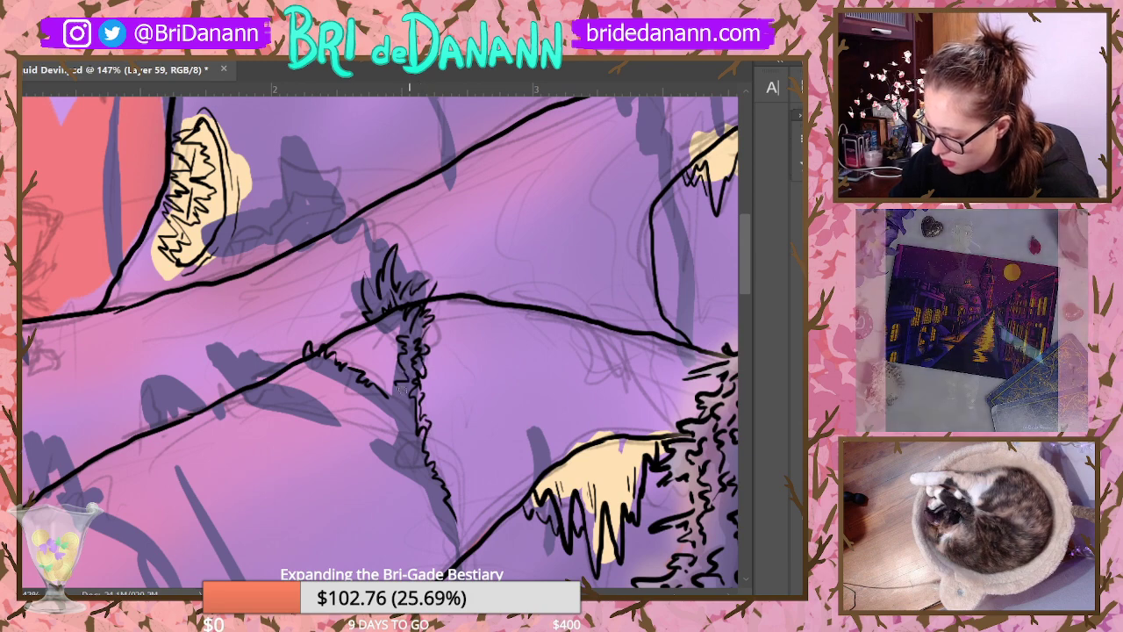
pyautogui.moveTo(391, 397); pyautogui.dragTo(422, 469)
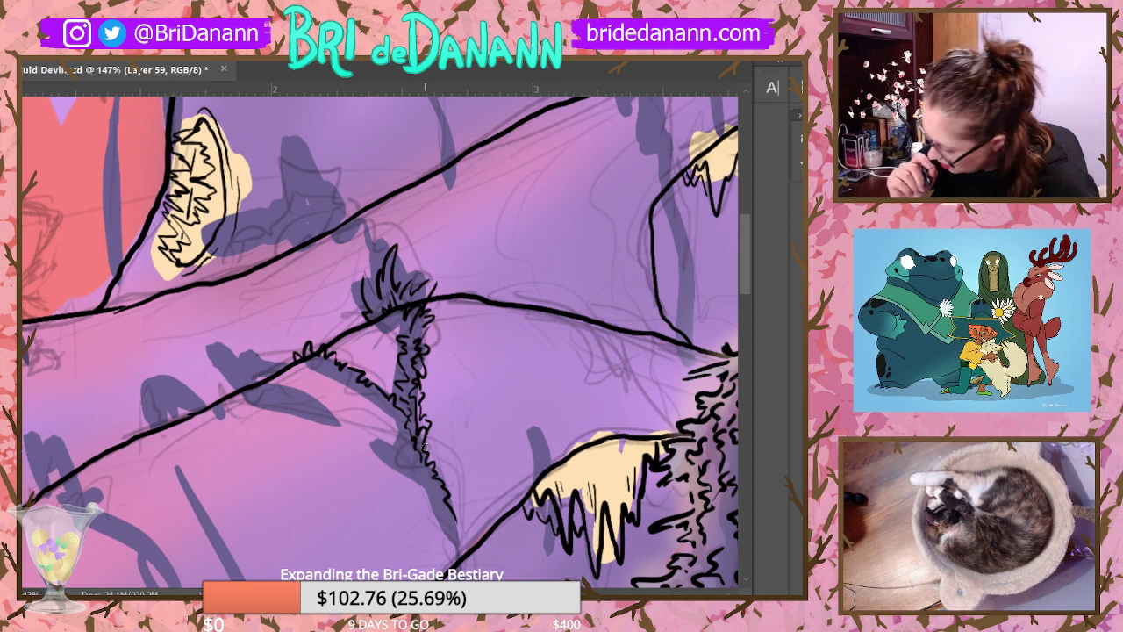
# Step: Continue the ragged stem outlines across the long line down to the water, and ink the side branch's lower edge
pyautogui.scroll(-5, 749, 261)
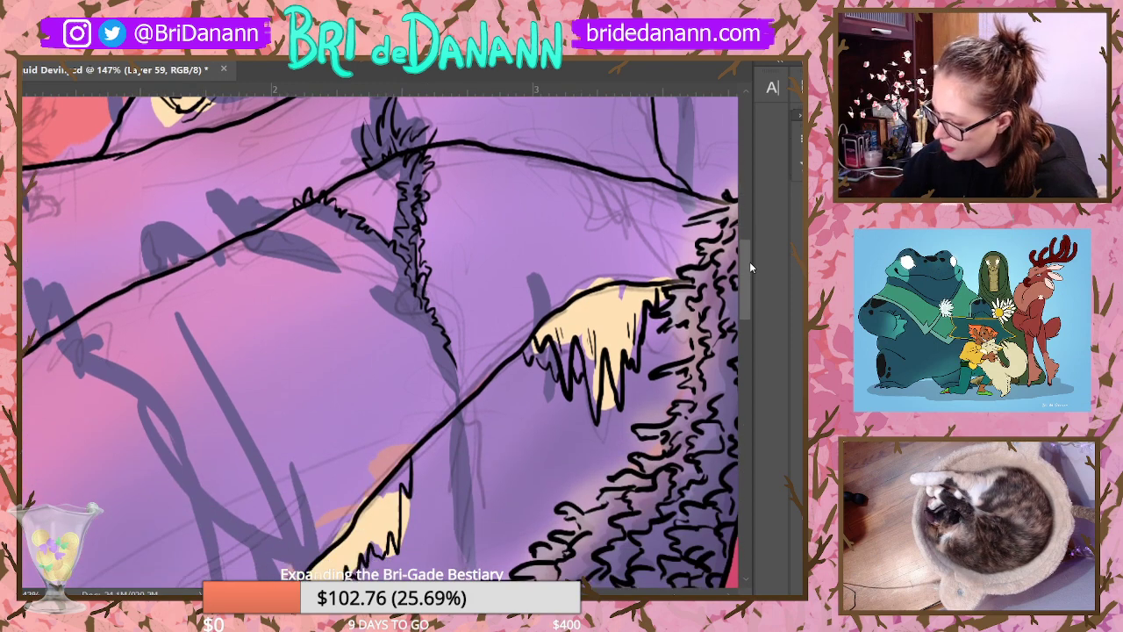
pyautogui.scroll(-2, 748, 255)
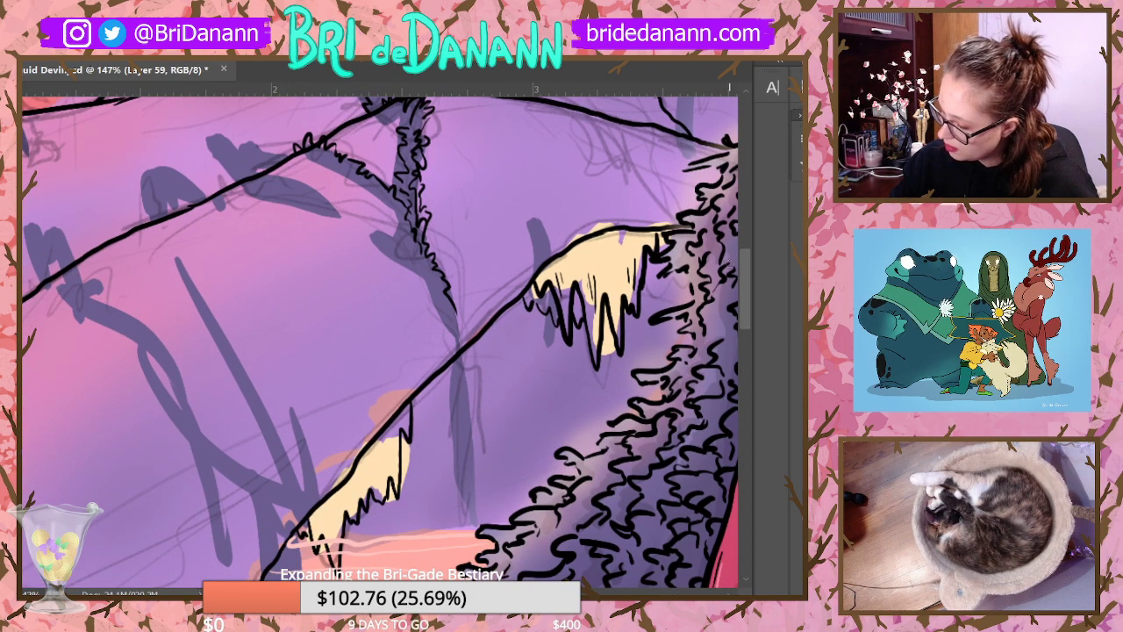
pyautogui.moveTo(405, 229)
pyautogui.mouseDown()
pyautogui.moveTo(454, 307)
pyautogui.moveTo(475, 513)
pyautogui.mouseUp()
pyautogui.moveTo(425, 263)
pyautogui.mouseDown()
pyautogui.moveTo(460, 340)
pyautogui.moveTo(456, 330)
pyautogui.moveTo(466, 415)
pyautogui.mouseUp()
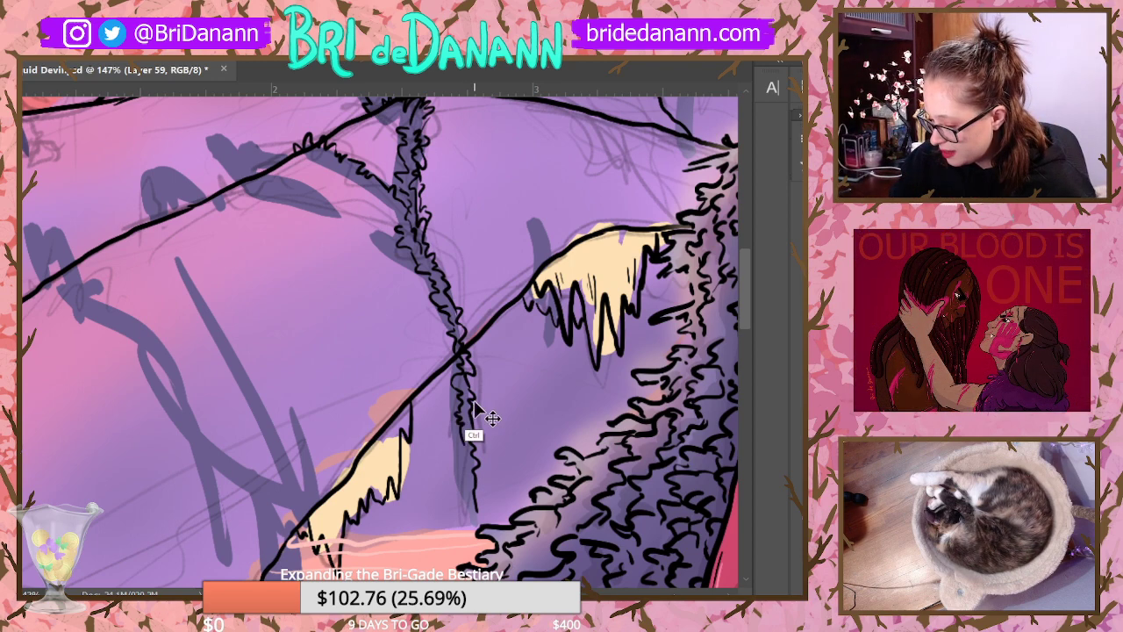
pyautogui.moveTo(465, 443)
pyautogui.mouseDown()
pyautogui.moveTo(466, 520)
pyautogui.moveTo(478, 508)
pyautogui.moveTo(468, 553)
pyautogui.mouseUp()
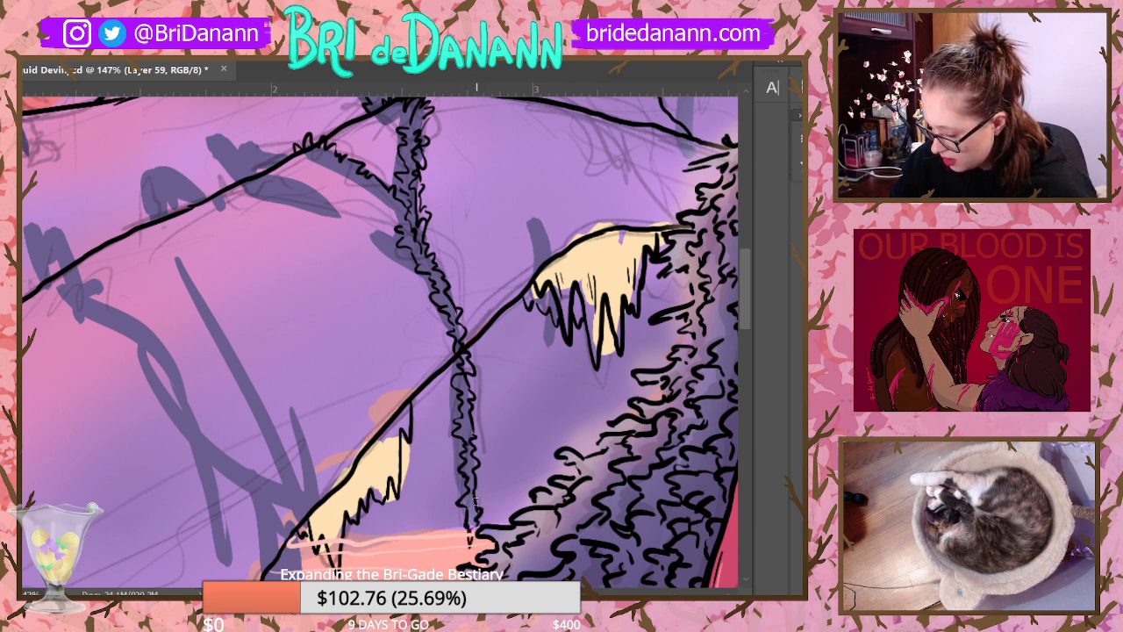
pyautogui.moveTo(476, 498); pyautogui.dragTo(474, 528)
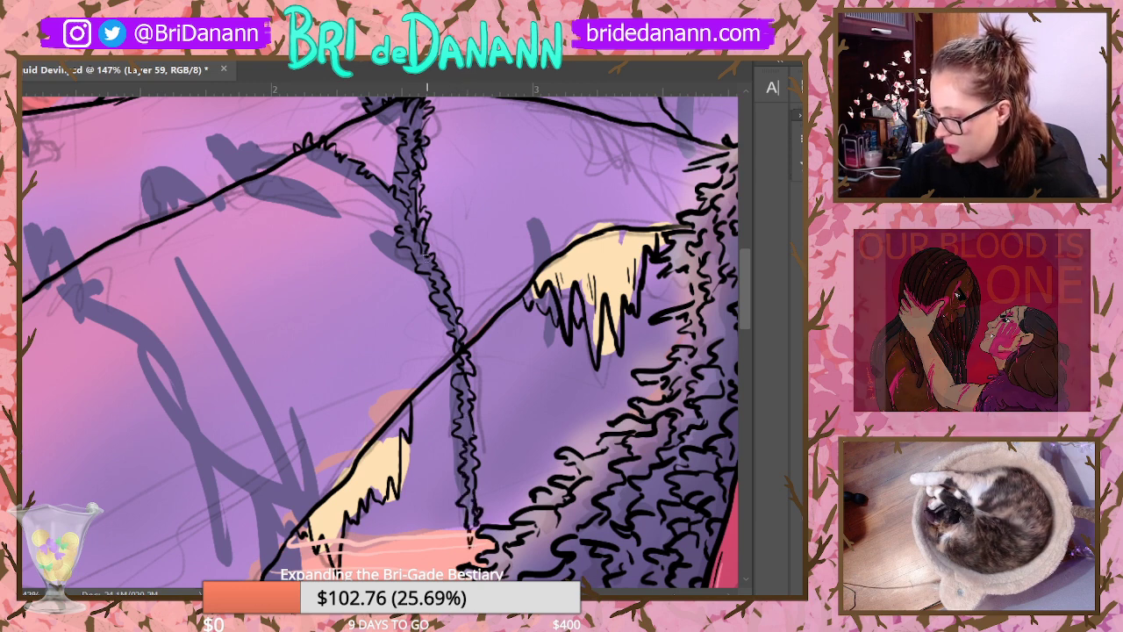
pyautogui.moveTo(434, 272); pyautogui.dragTo(455, 309)
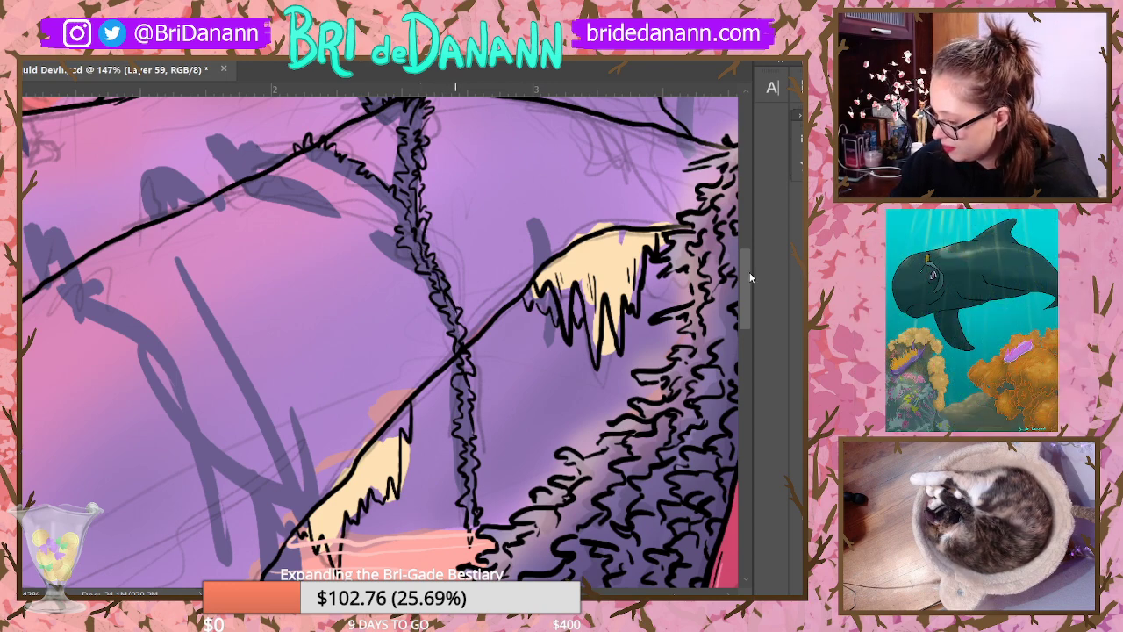
pyautogui.scroll(3, 455, 309)
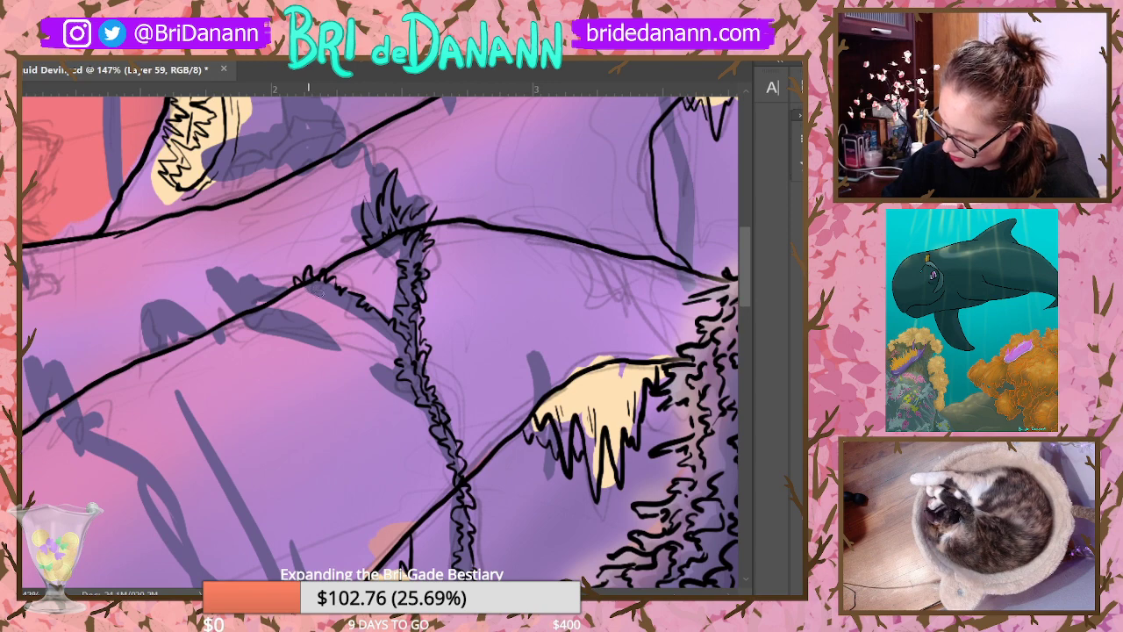
pyautogui.moveTo(332, 293); pyautogui.dragTo(391, 332)
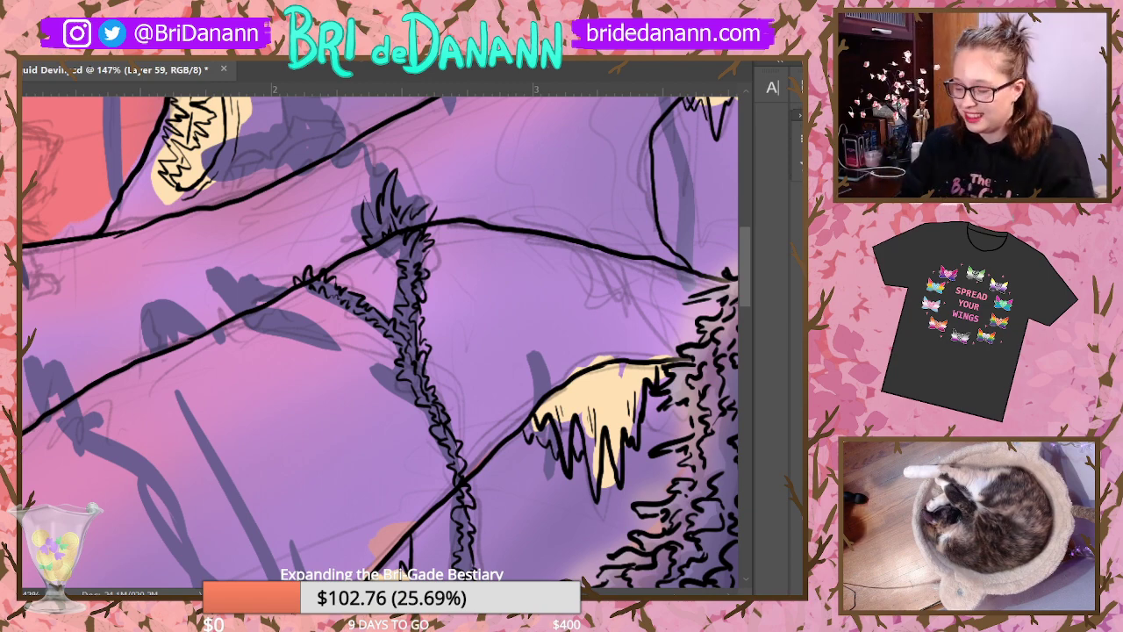
pyautogui.scroll(-3, 739, 284)
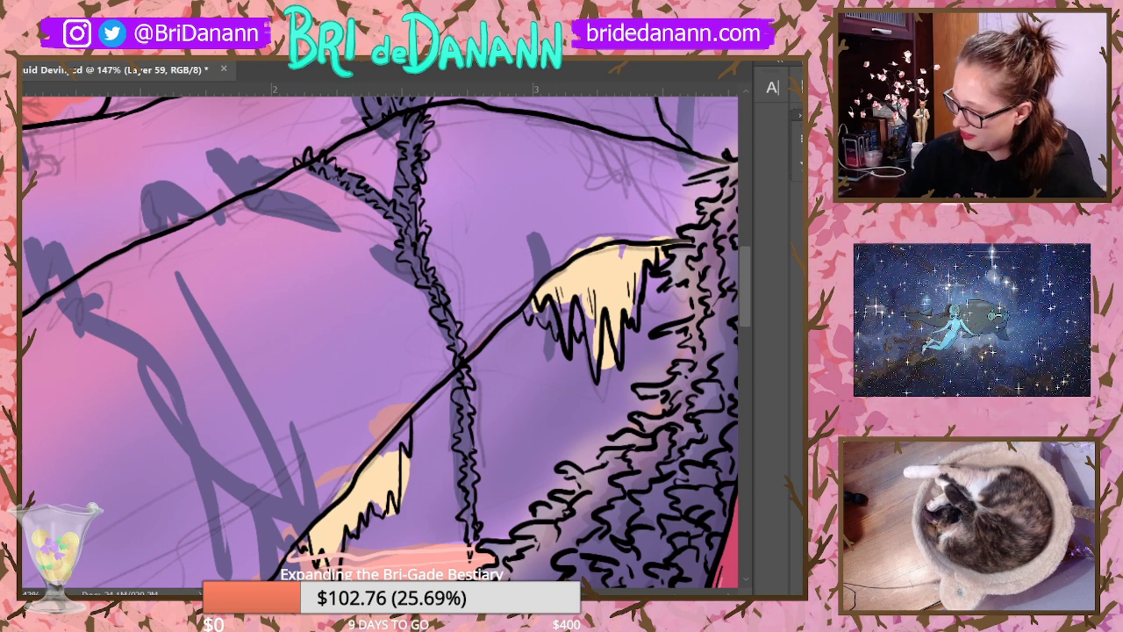
pyautogui.scroll(5, 748, 261)
pyautogui.hscroll(5, 380, 343)
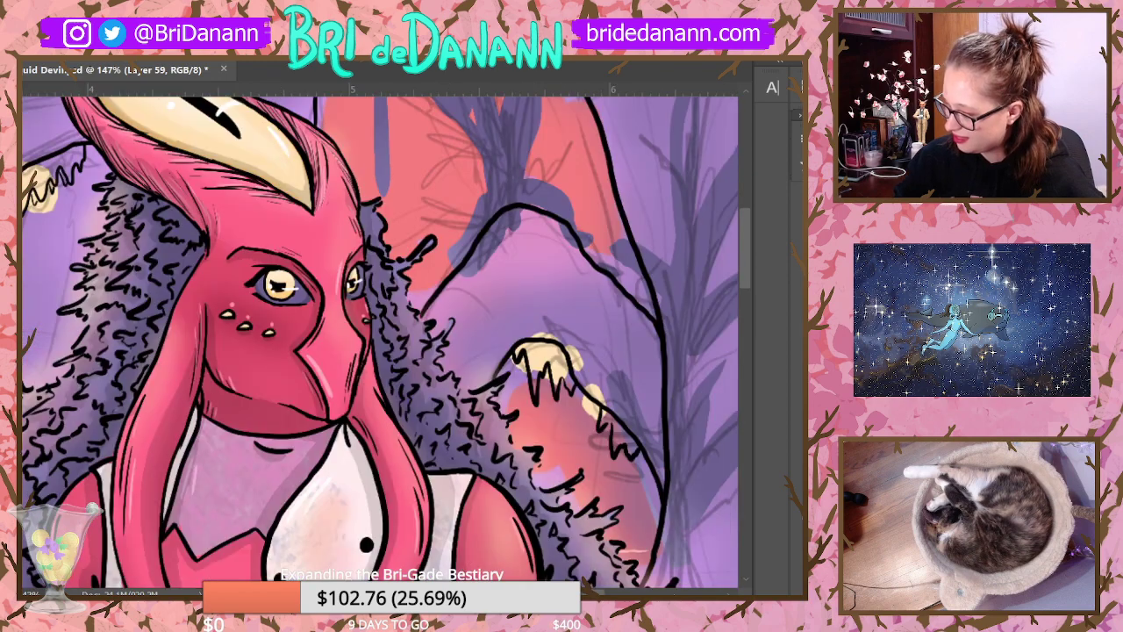
pyautogui.hscroll(-5, 380, 342)
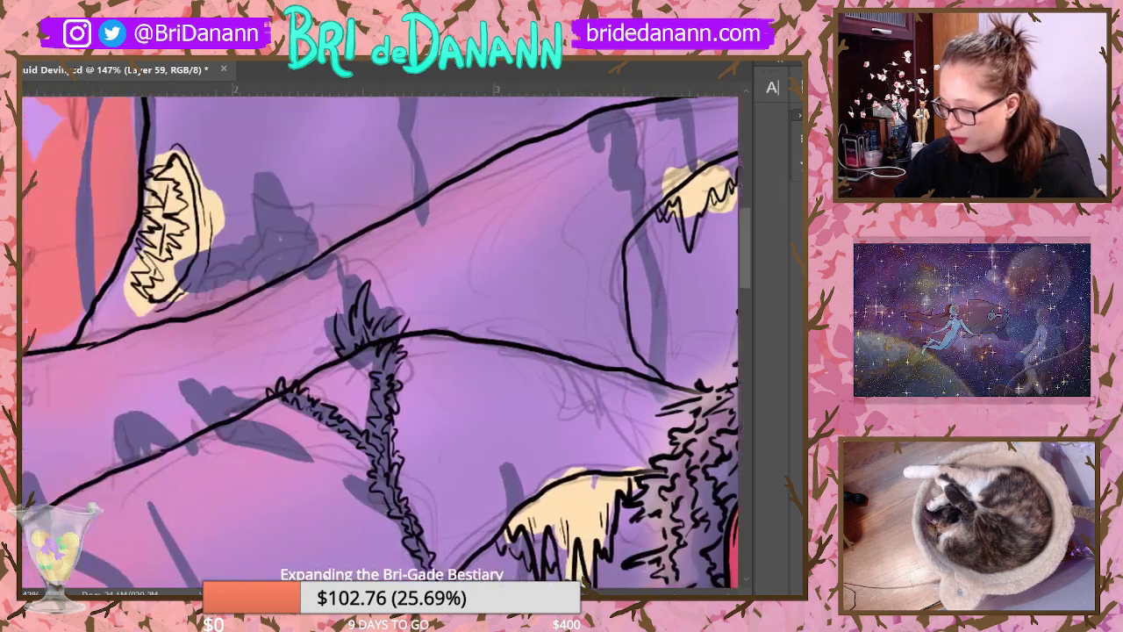
# Step: Ink a spiky tuft on the dark plant shape two clumps left of the branching plant, where it sits on the long line
pyautogui.hscroll(-2, 380, 342)
pyautogui.moveTo(742, 250); pyautogui.dragTo(740, 273)
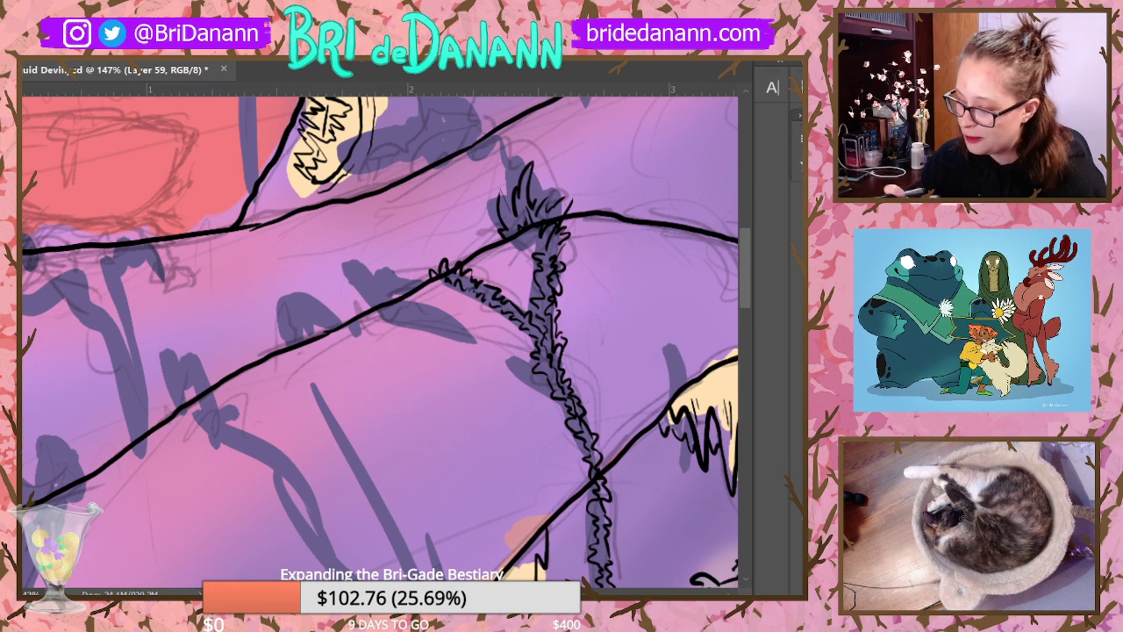
pyautogui.moveTo(277, 329); pyautogui.dragTo(283, 346)
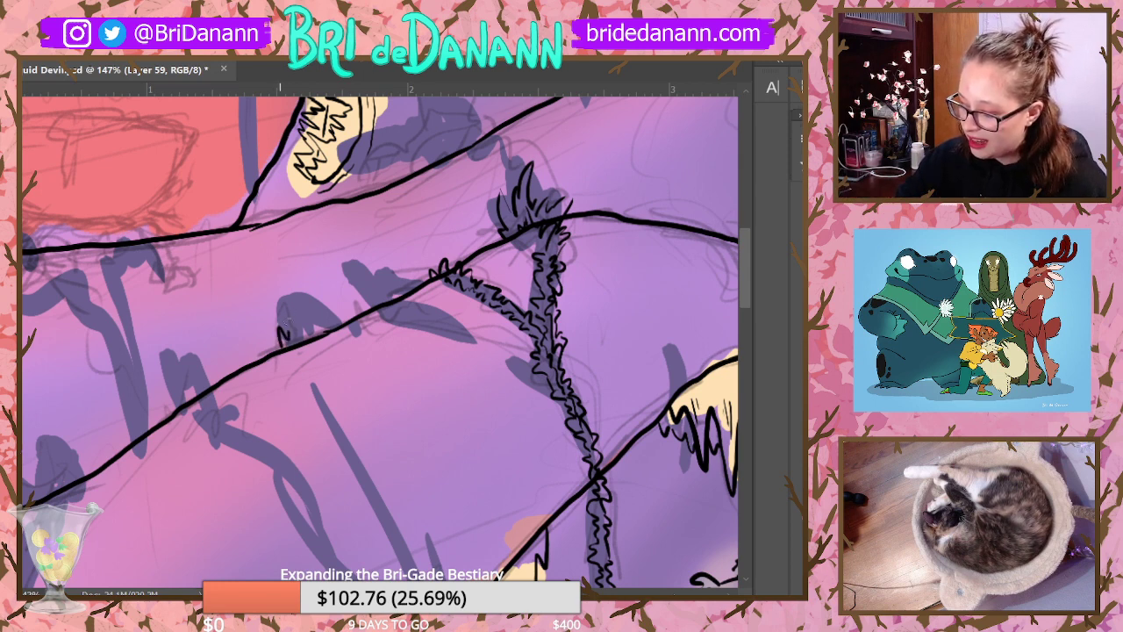
pyautogui.moveTo(295, 298); pyautogui.dragTo(300, 333)
pyautogui.hotkey('ctrl', 'z')
pyautogui.moveTo(288, 290)
pyautogui.mouseDown()
pyautogui.moveTo(304, 340)
pyautogui.moveTo(320, 305)
pyautogui.moveTo(324, 343)
pyautogui.moveTo(318, 299)
pyautogui.moveTo(343, 358)
pyautogui.mouseUp()
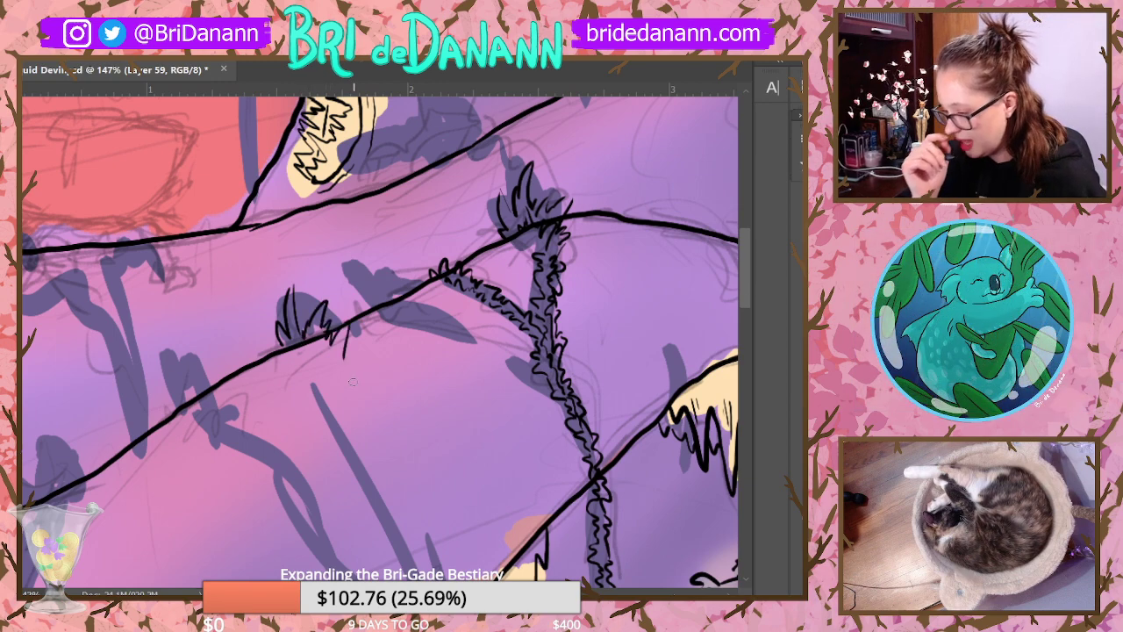
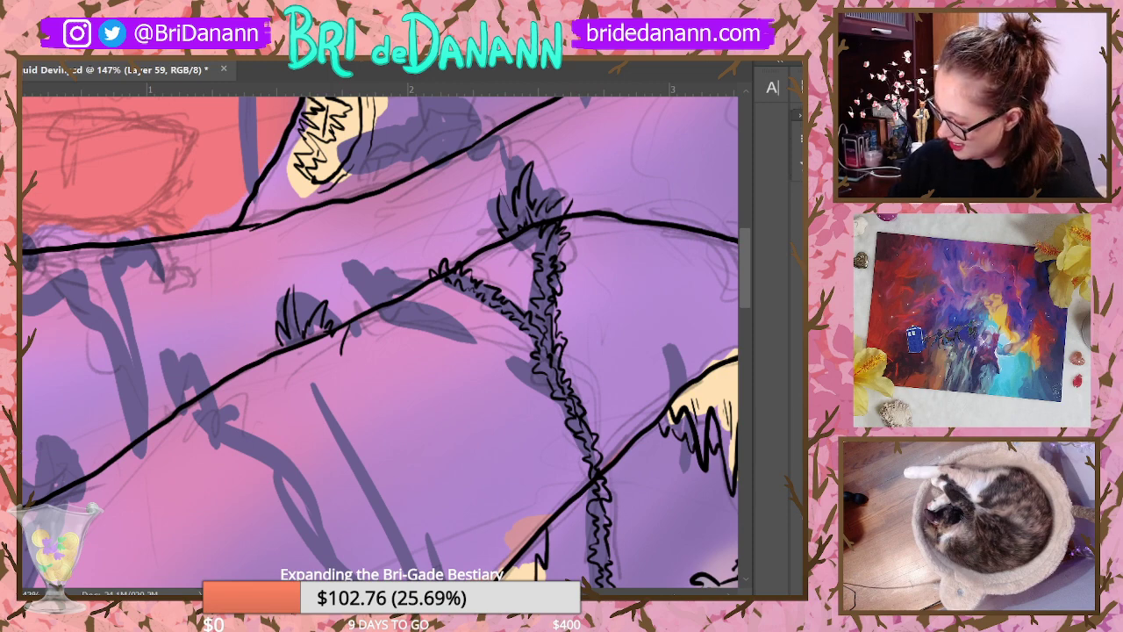
# Step: Ink the ragged strand hanging below that tuft, and a small tuft with a trailing ragged strand on the shape beside the branching plant
pyautogui.scroll(-2, 744, 280)
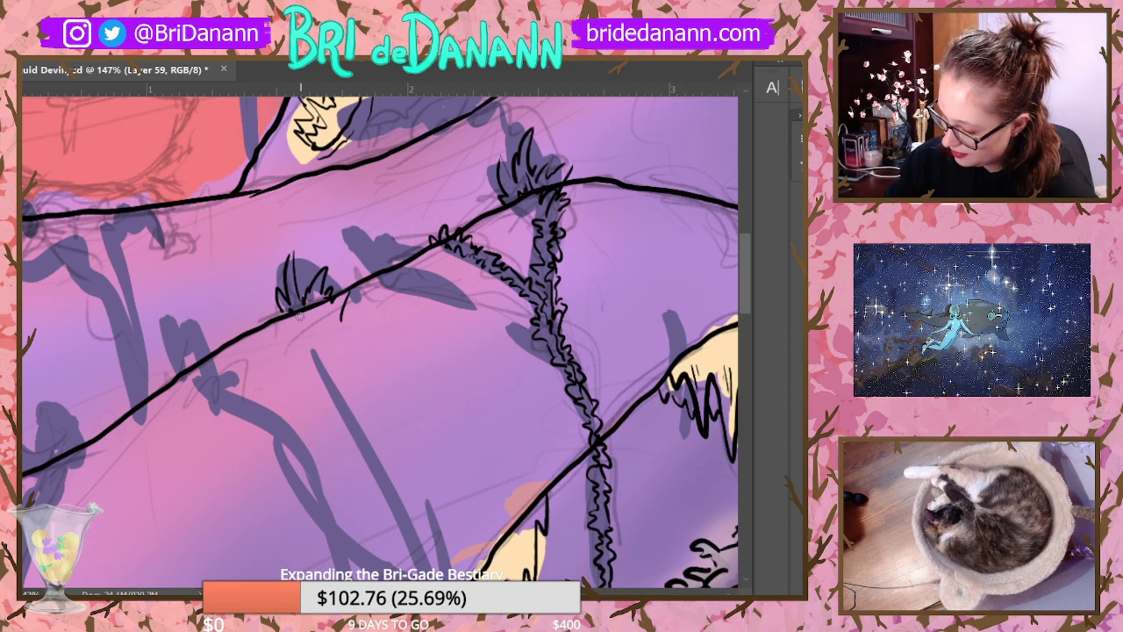
pyautogui.moveTo(298, 312)
pyautogui.mouseDown()
pyautogui.moveTo(342, 335)
pyautogui.moveTo(350, 355)
pyautogui.moveTo(351, 335)
pyautogui.moveTo(372, 381)
pyautogui.mouseUp()
pyautogui.click(346, 325)
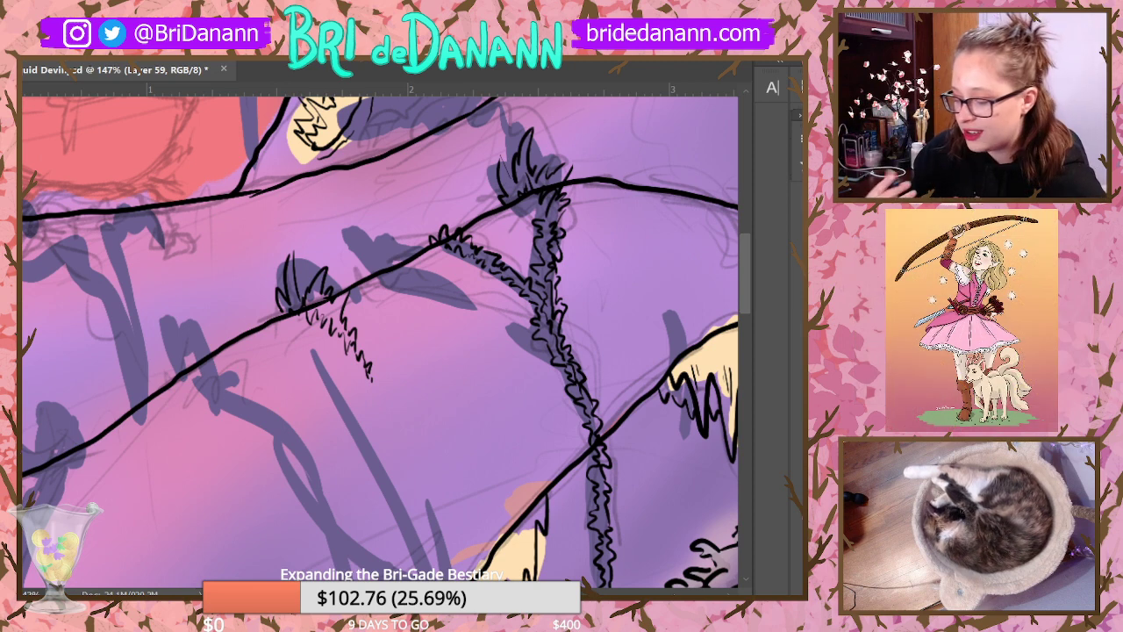
pyautogui.moveTo(365, 277)
pyautogui.mouseDown()
pyautogui.moveTo(398, 229)
pyautogui.moveTo(410, 272)
pyautogui.moveTo(445, 274)
pyautogui.moveTo(415, 270)
pyautogui.moveTo(437, 295)
pyautogui.mouseUp()
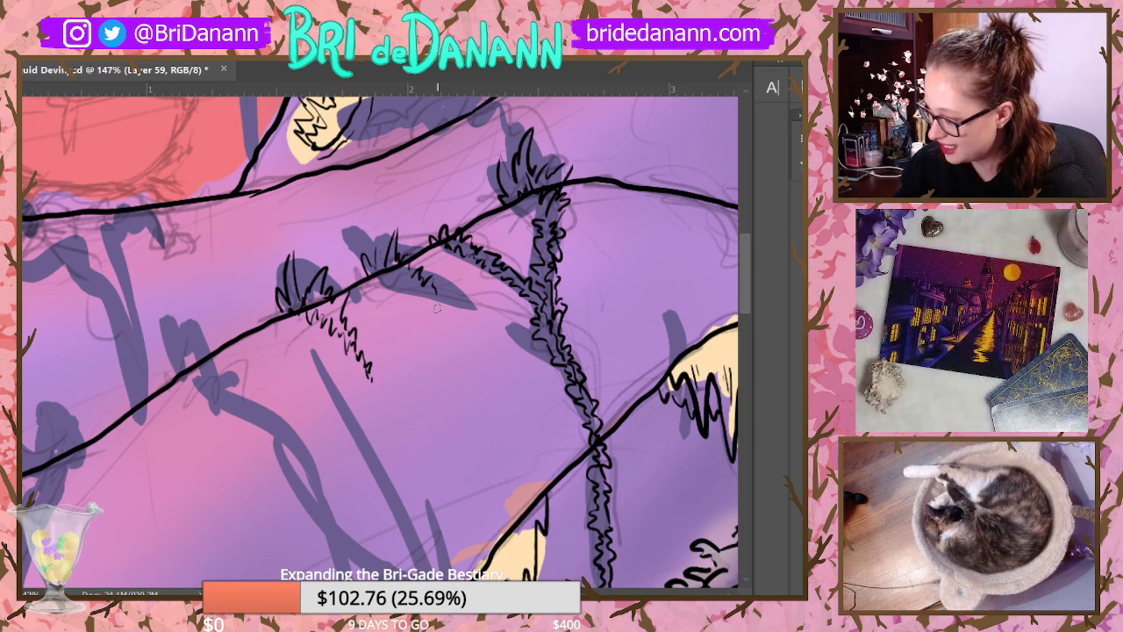
pyautogui.moveTo(379, 270)
pyautogui.mouseDown()
pyautogui.moveTo(444, 300)
pyautogui.moveTo(463, 333)
pyautogui.moveTo(449, 301)
pyautogui.mouseUp()
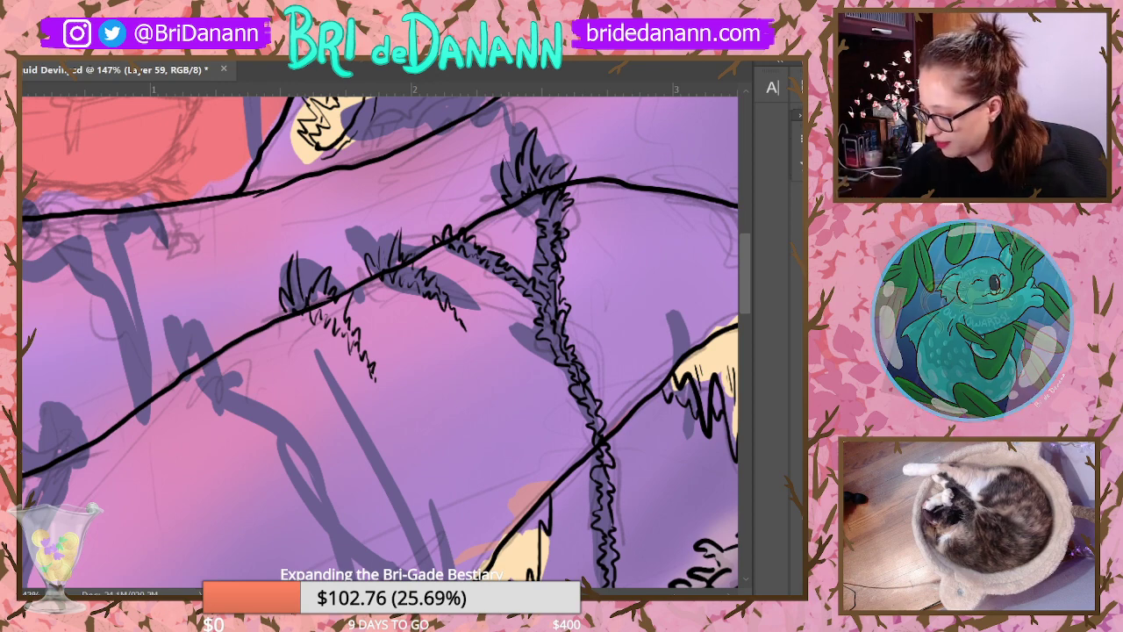
# Step: Ink a spiky tuft of tall and short blades atop the next dark plant farther down the long line
pyautogui.hscroll(-3, 380, 337)
pyautogui.hscroll(-1, 380, 338)
pyautogui.moveTo(308, 372)
pyautogui.mouseDown()
pyautogui.moveTo(314, 362)
pyautogui.moveTo(318, 375)
pyautogui.moveTo(329, 303)
pyautogui.mouseUp()
pyautogui.moveTo(335, 361); pyautogui.dragTo(332, 300)
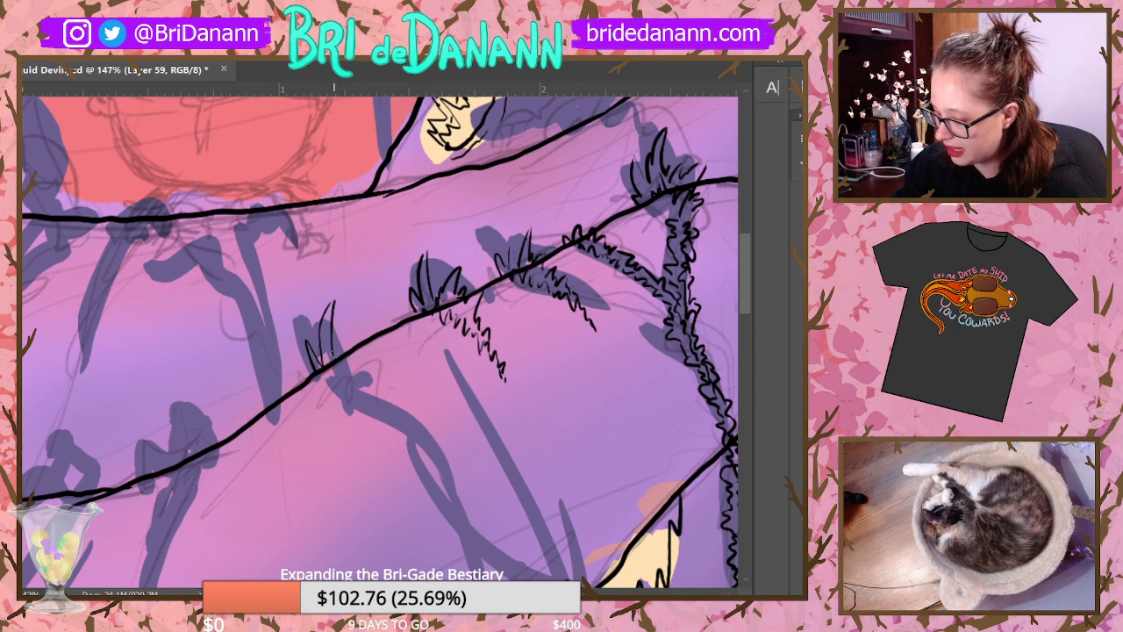
pyautogui.moveTo(344, 358); pyautogui.dragTo(353, 332)
pyautogui.moveTo(351, 386)
pyautogui.mouseDown()
pyautogui.moveTo(367, 374)
pyautogui.moveTo(372, 402)
pyautogui.mouseUp()
pyautogui.moveTo(351, 344)
pyautogui.mouseDown()
pyautogui.moveTo(335, 333)
pyautogui.moveTo(362, 400)
pyautogui.mouseUp()
pyautogui.hotkey('ctrl', 'z')
pyautogui.hotkey('ctrl', 'z')
pyautogui.hotkey('ctrl', 'z')
pyautogui.hotkey('ctrl', 'z')
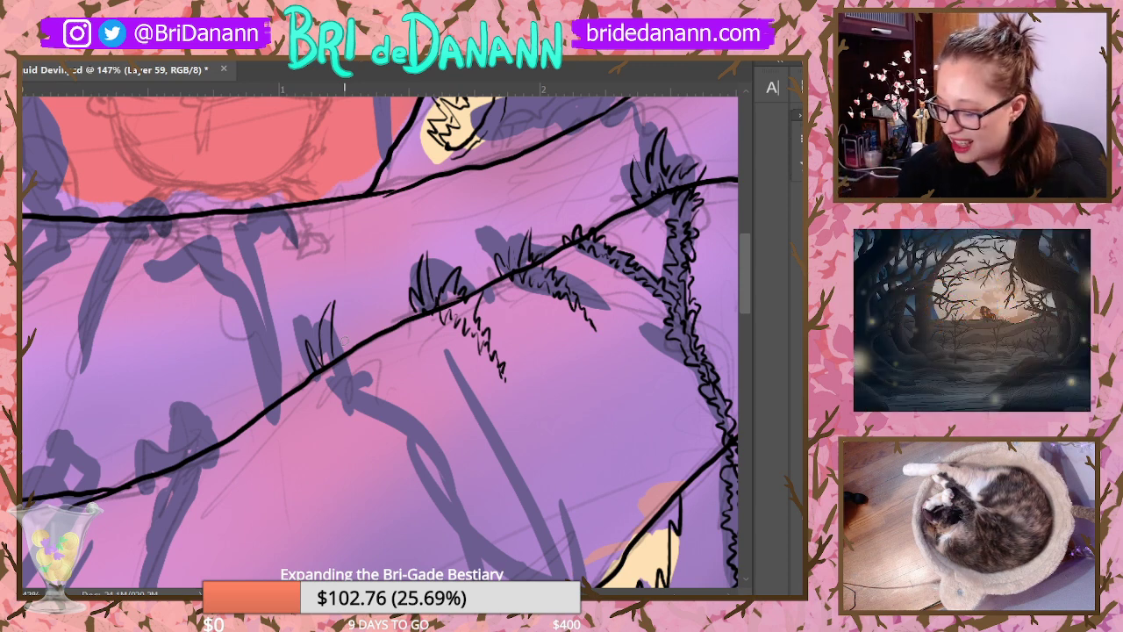
pyautogui.moveTo(333, 356)
pyautogui.mouseDown()
pyautogui.moveTo(346, 329)
pyautogui.moveTo(360, 352)
pyautogui.mouseUp()
pyautogui.moveTo(361, 393); pyautogui.dragTo(368, 359)
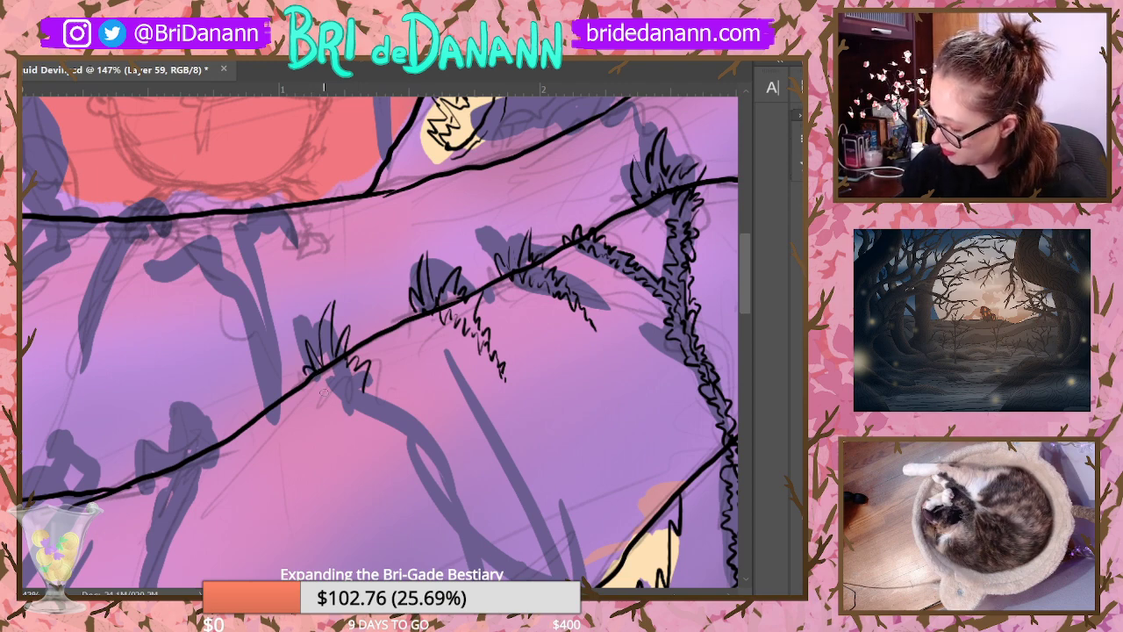
# Step: Ink the first spikes on the far-left plant's top and ragged edges down the upper stem of the neighbouring tufted plant
pyautogui.moveTo(742, 291)
pyautogui.mouseDown()
pyautogui.moveTo(740, 344)
pyautogui.moveTo(742, 295)
pyautogui.mouseUp()
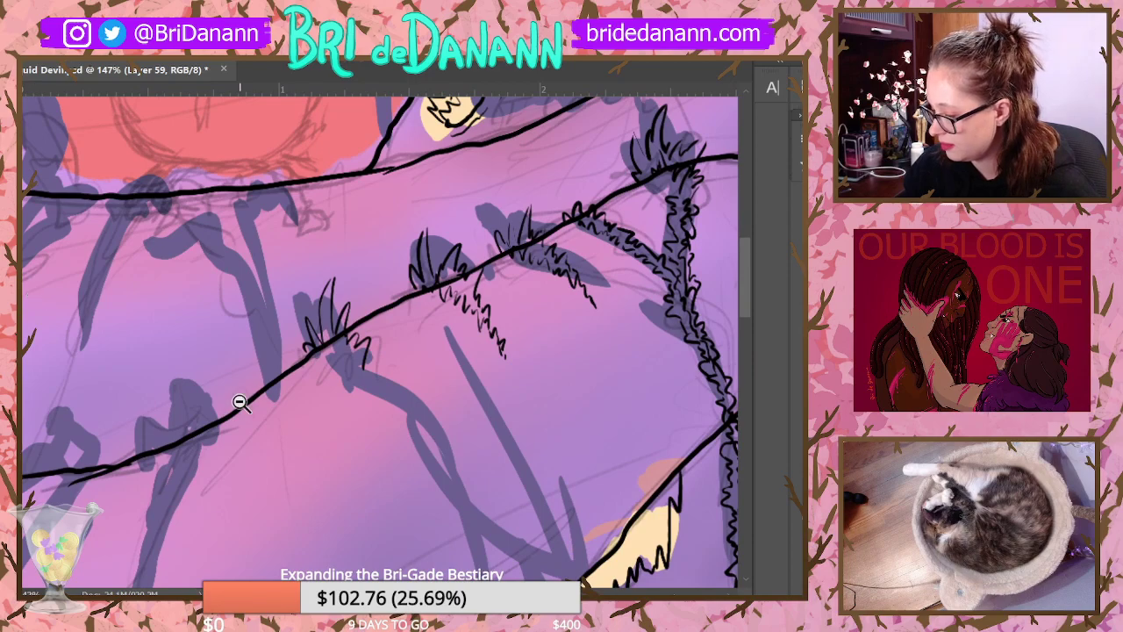
pyautogui.hotkey('ctrl', '0')
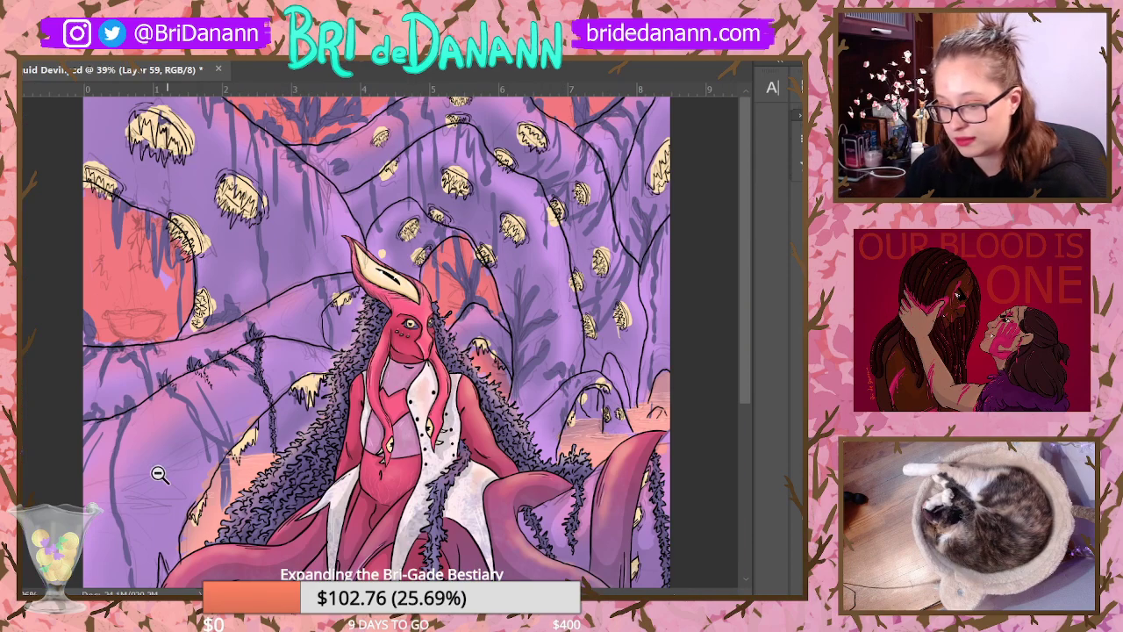
pyautogui.scroll(3, 149, 436)
pyautogui.scroll(5, 172, 361)
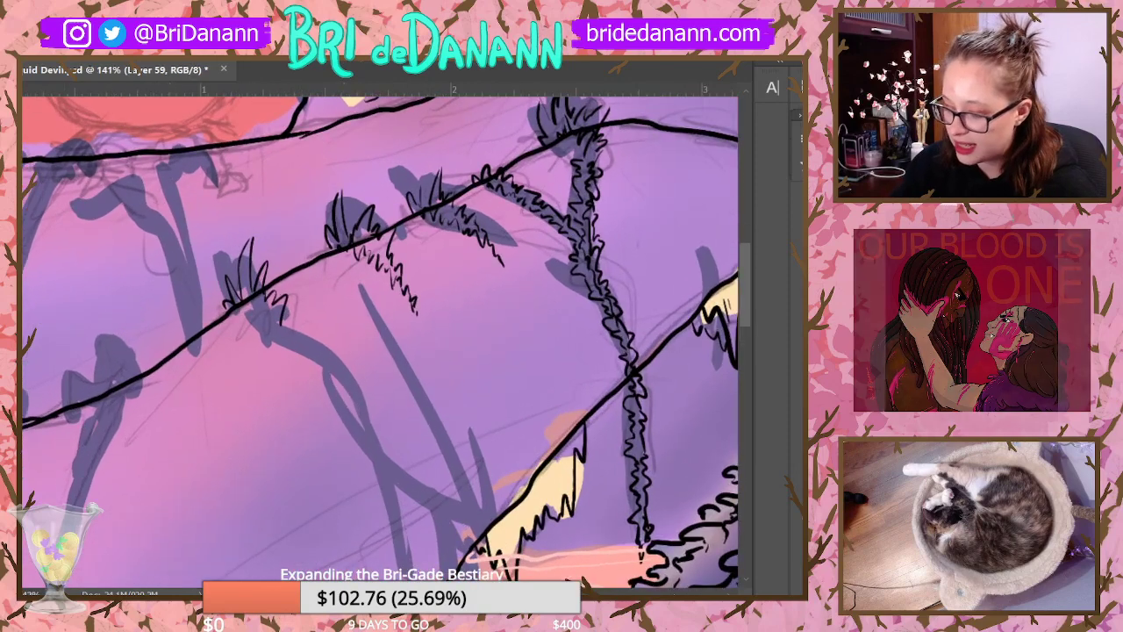
pyautogui.moveTo(100, 316)
pyautogui.mouseDown()
pyautogui.moveTo(139, 370)
pyautogui.moveTo(121, 361)
pyautogui.mouseUp()
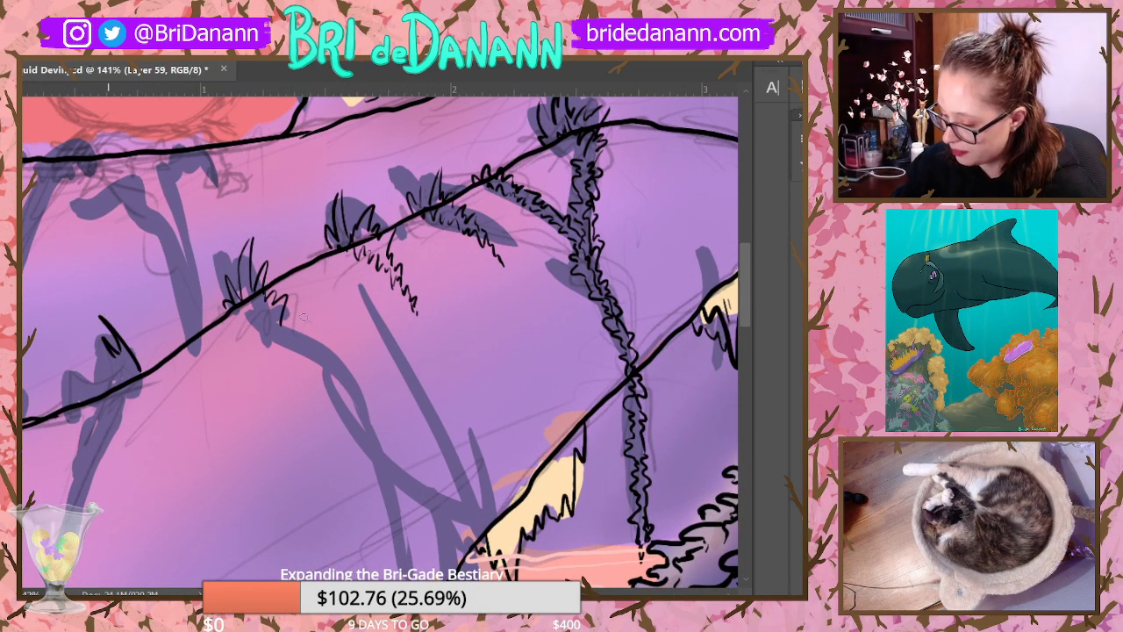
pyautogui.moveTo(253, 304)
pyautogui.mouseDown()
pyautogui.moveTo(275, 346)
pyautogui.moveTo(281, 323)
pyautogui.moveTo(344, 395)
pyautogui.mouseUp()
pyautogui.moveTo(283, 342); pyautogui.dragTo(314, 392)
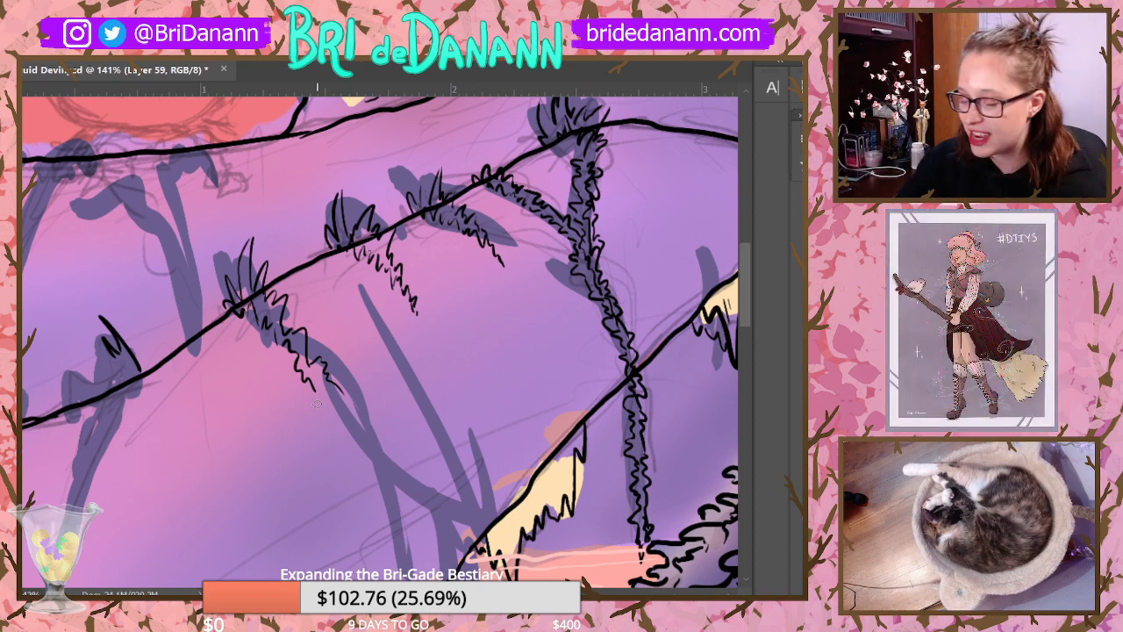
# Step: Save the illustration
pyautogui.moveTo(363, 321); pyautogui.dragTo(281, 392)
pyautogui.moveTo(688, 355); pyautogui.dragTo(659, 433)
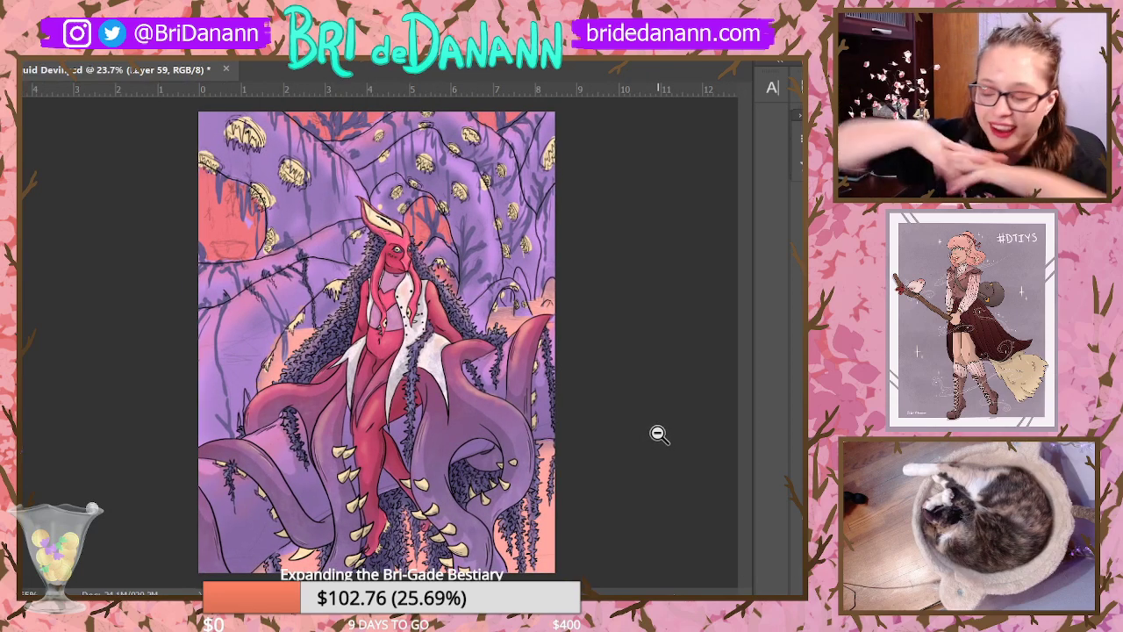
pyautogui.click(40, 51)
pyautogui.click(88, 188)
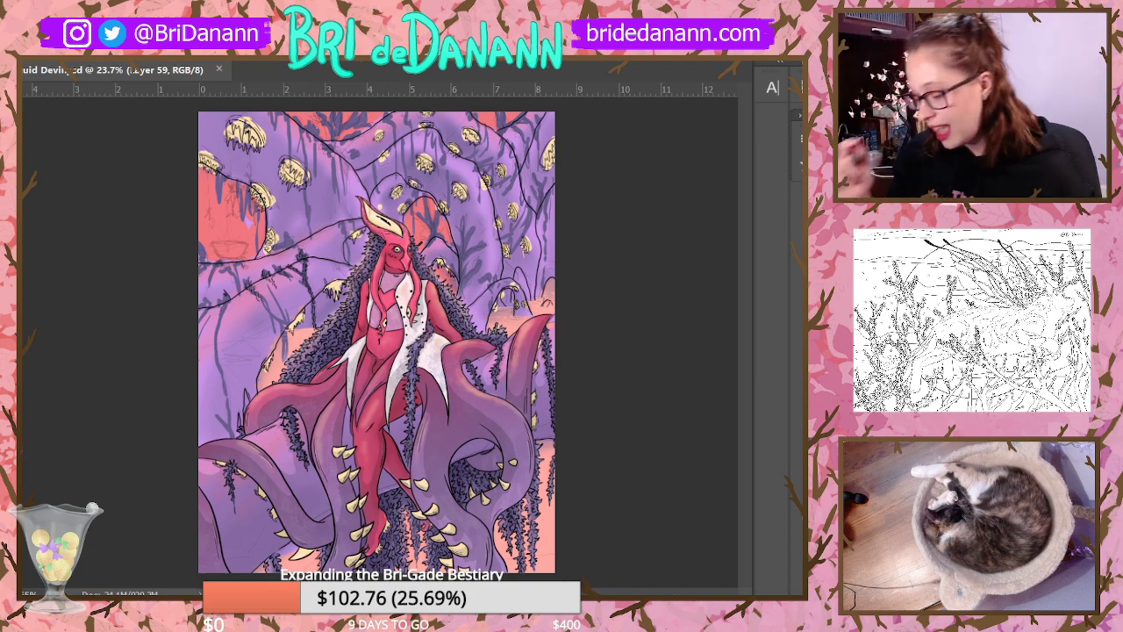
# Step: Extend the tufted plant's stem edge down to its fork, and fill out the far-left plant's spiky tuft along the long line
pyautogui.scroll(3, 283, 228)
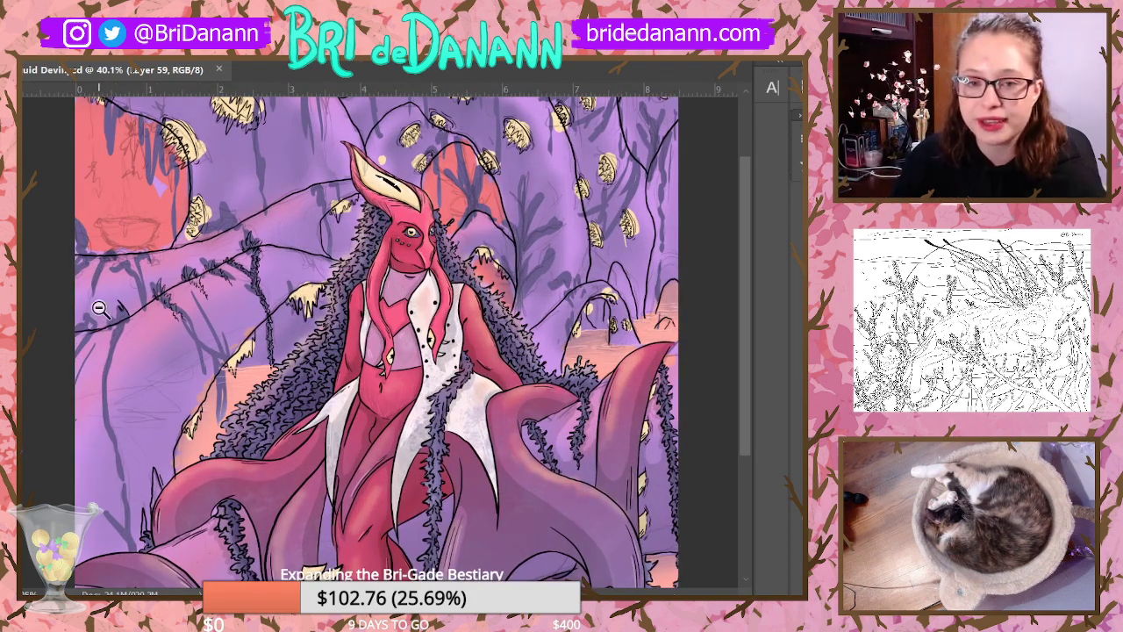
pyautogui.scroll(3, 123, 294)
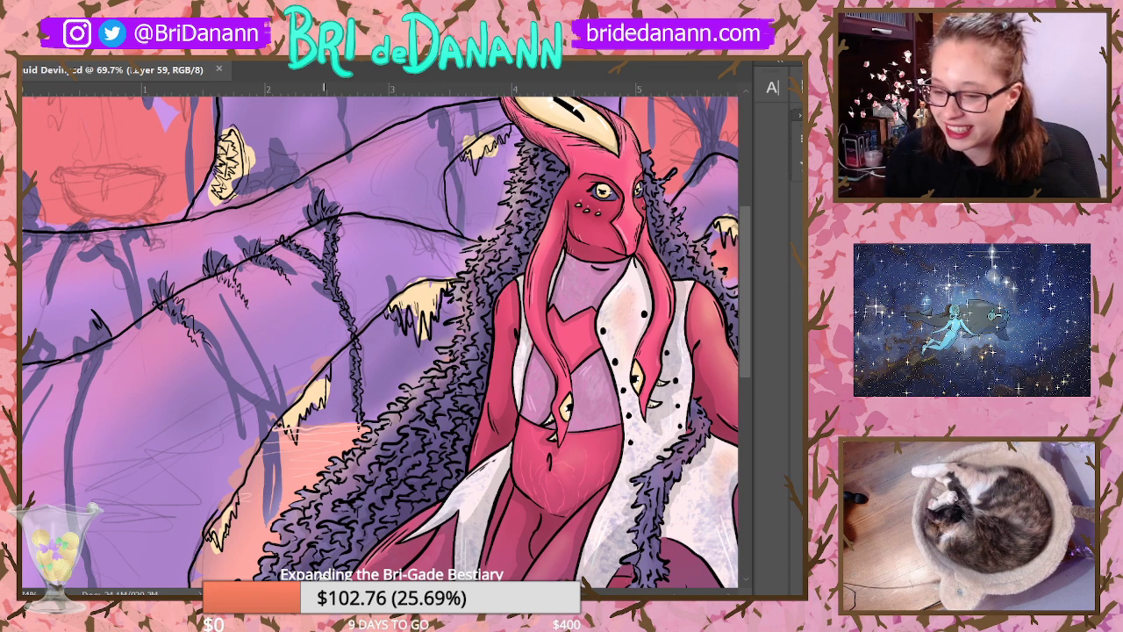
pyautogui.moveTo(188, 329); pyautogui.dragTo(326, 331)
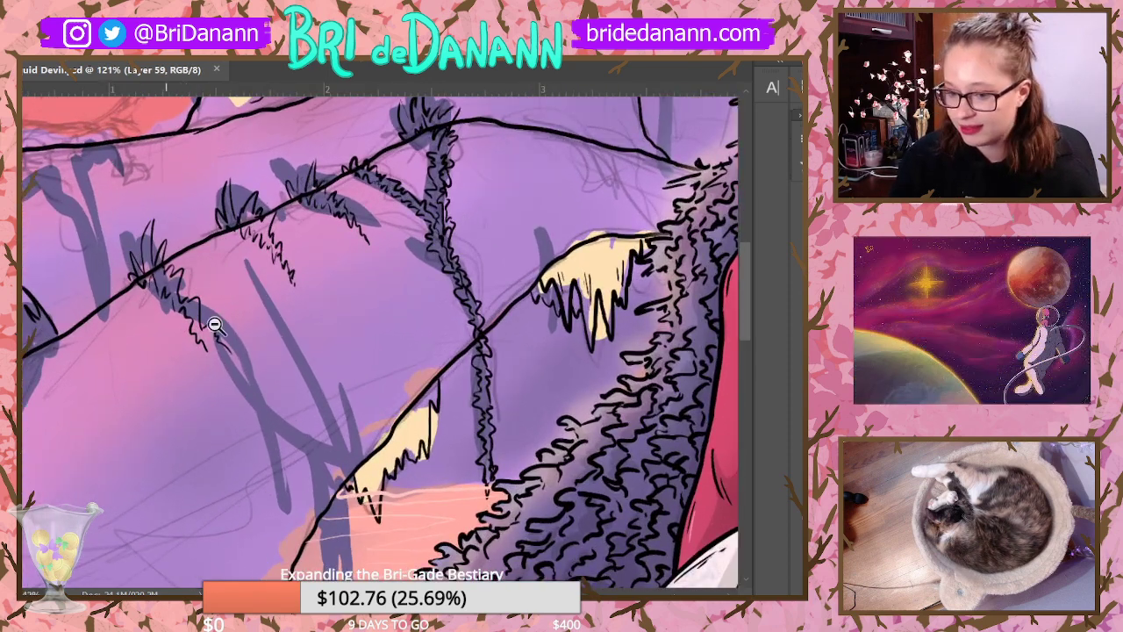
pyautogui.scroll(2, 184, 356)
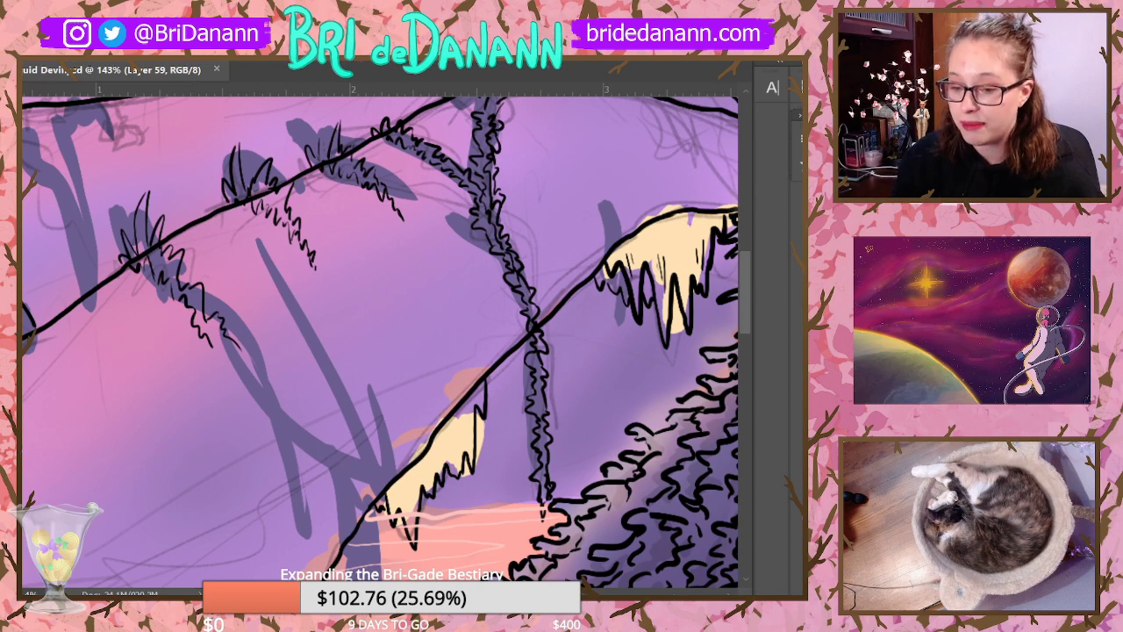
pyautogui.moveTo(243, 351); pyautogui.dragTo(279, 434)
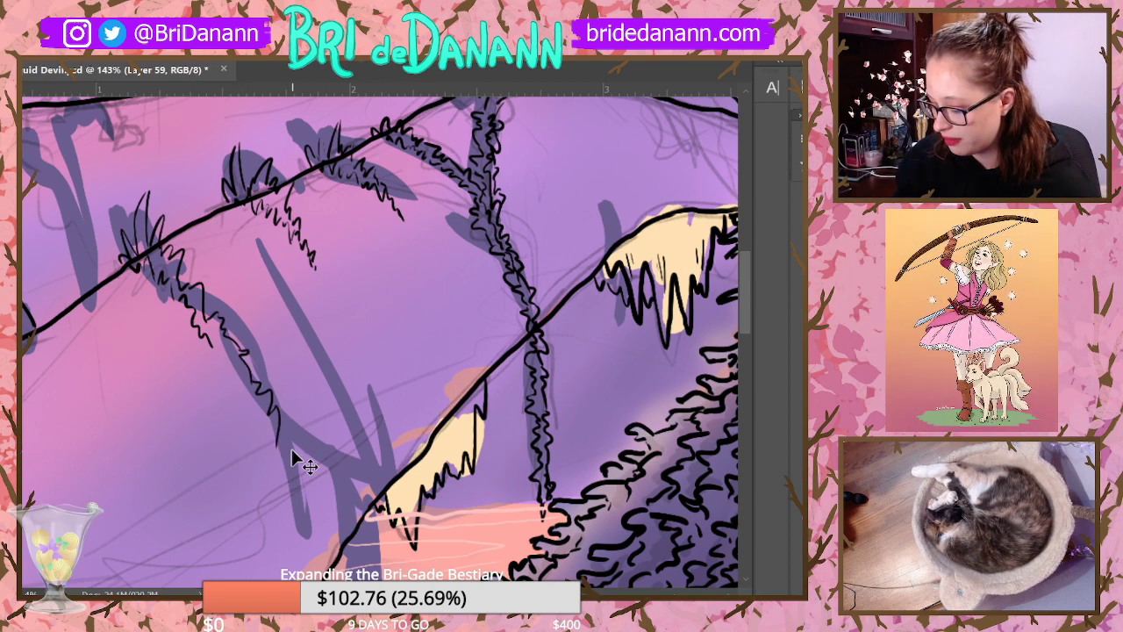
pyautogui.hotkey('ctrl', 'z')
pyautogui.moveTo(241, 373); pyautogui.dragTo(284, 436)
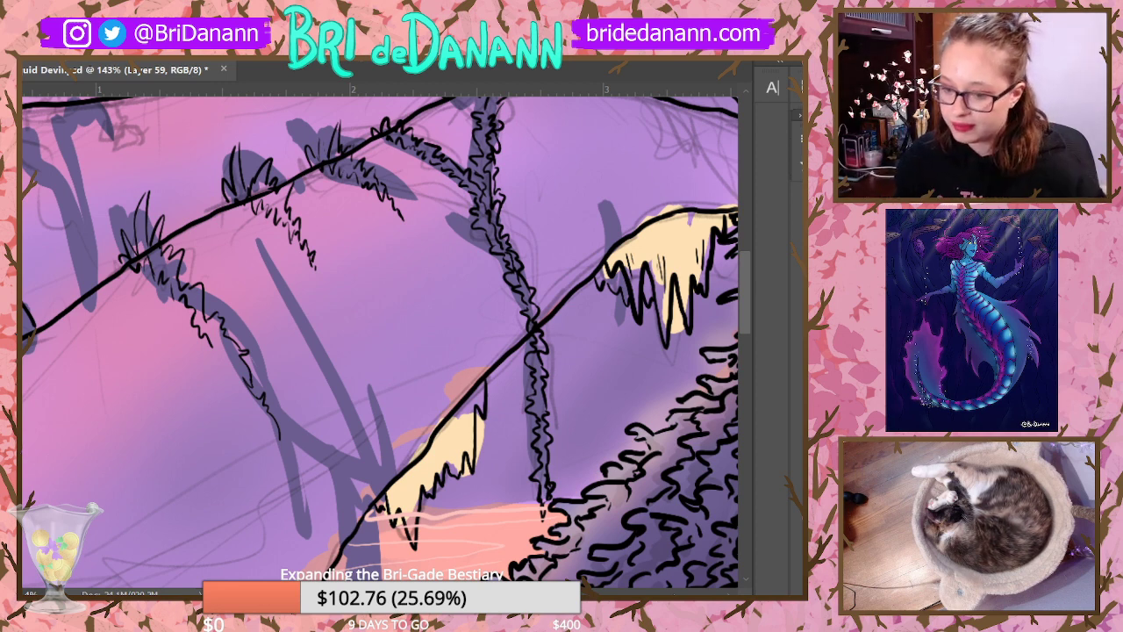
pyautogui.hscroll(-4, 146, 304)
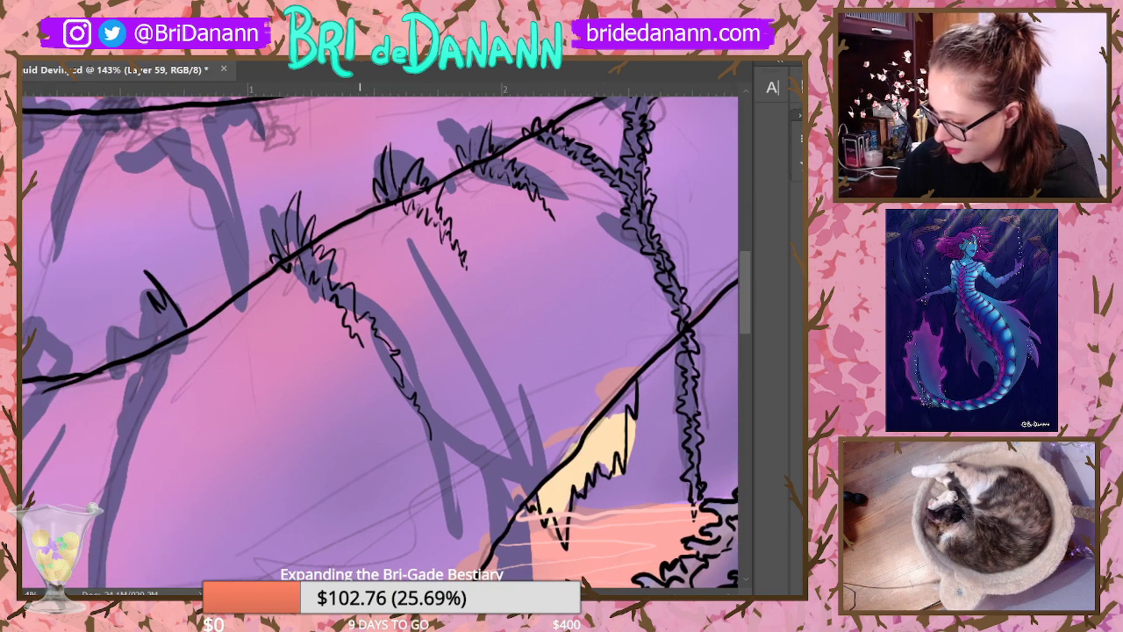
pyautogui.moveTo(114, 361)
pyautogui.mouseDown()
pyautogui.moveTo(127, 313)
pyautogui.moveTo(152, 348)
pyautogui.moveTo(169, 339)
pyautogui.moveTo(152, 319)
pyautogui.moveTo(159, 334)
pyautogui.moveTo(145, 355)
pyautogui.moveTo(159, 312)
pyautogui.moveTo(146, 306)
pyautogui.moveTo(165, 331)
pyautogui.mouseUp()
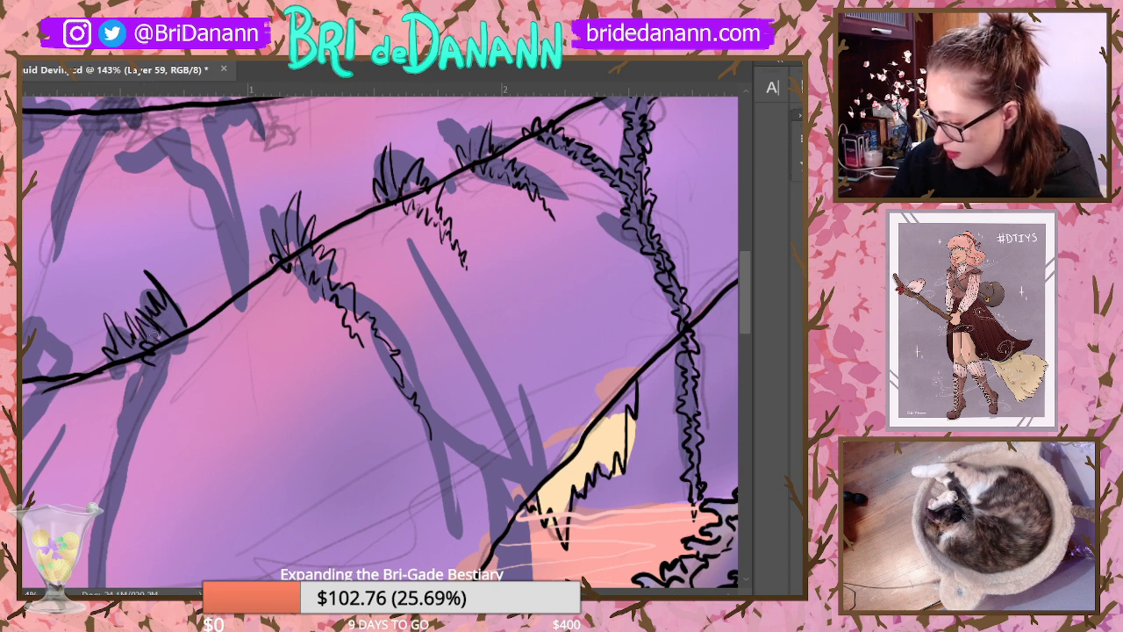
# Step: Continue the ragged outlines on both sides of the forked plant's stem, down its left branch and across the contour line over the water
pyautogui.scroll(-3, 746, 277)
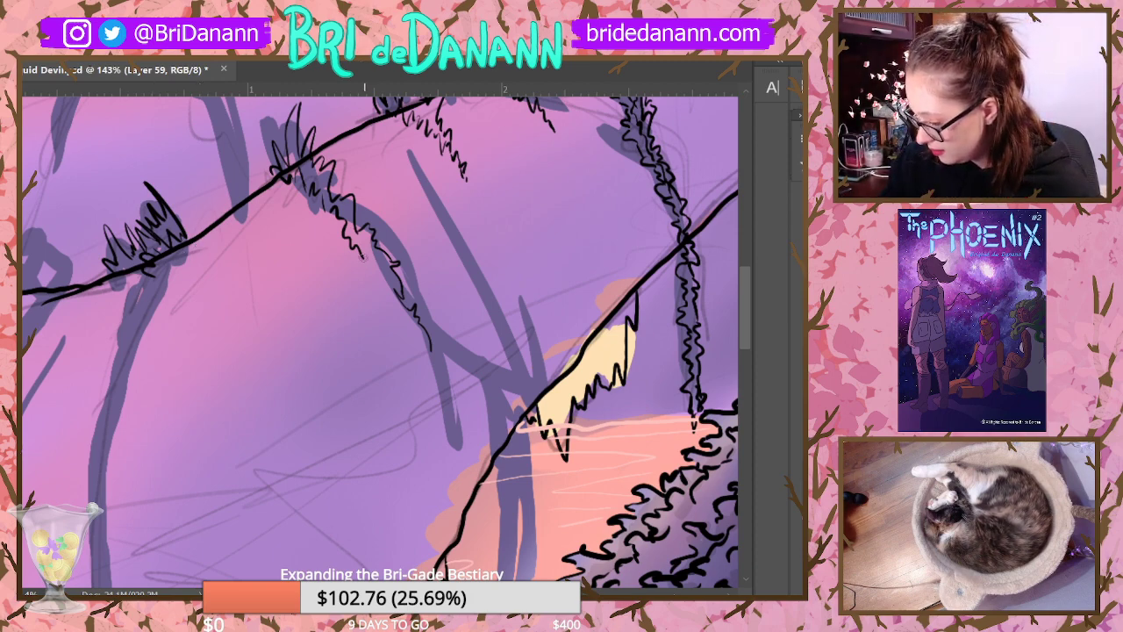
pyautogui.moveTo(369, 275); pyautogui.dragTo(387, 300)
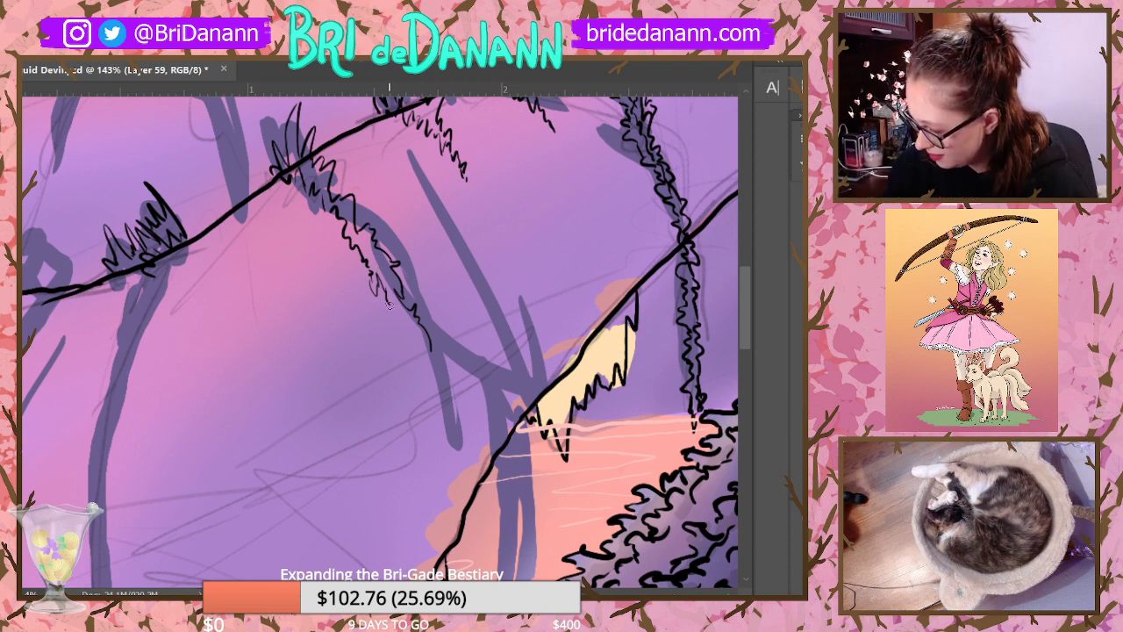
pyautogui.moveTo(390, 303)
pyautogui.mouseDown()
pyautogui.moveTo(420, 365)
pyautogui.moveTo(433, 349)
pyautogui.moveTo(443, 357)
pyautogui.moveTo(458, 411)
pyautogui.mouseUp()
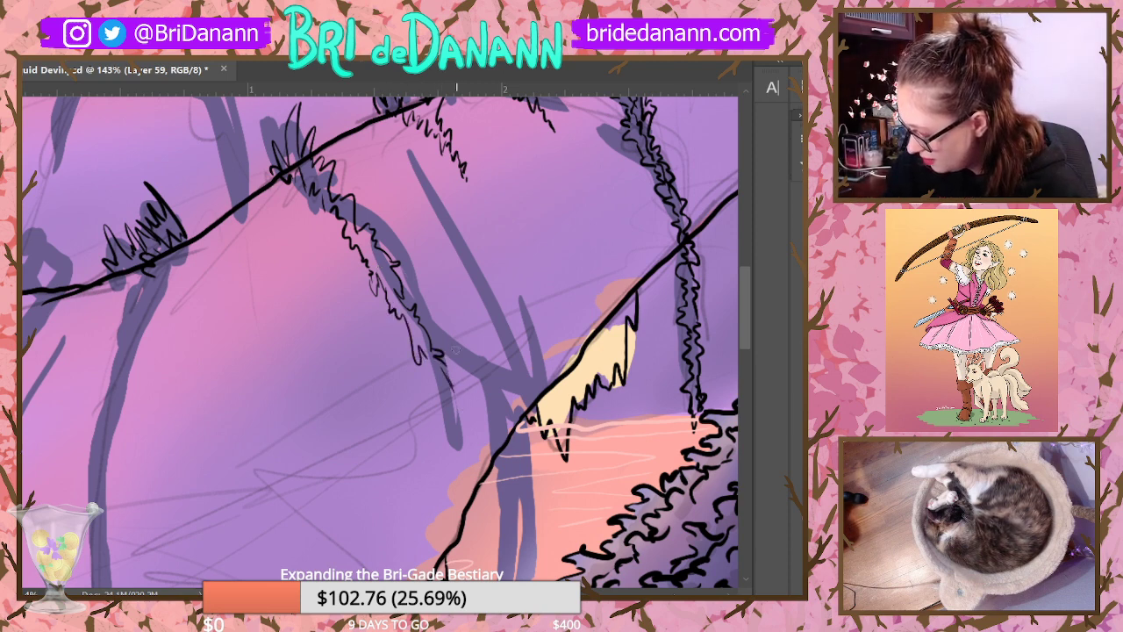
pyautogui.moveTo(430, 347); pyautogui.dragTo(463, 416)
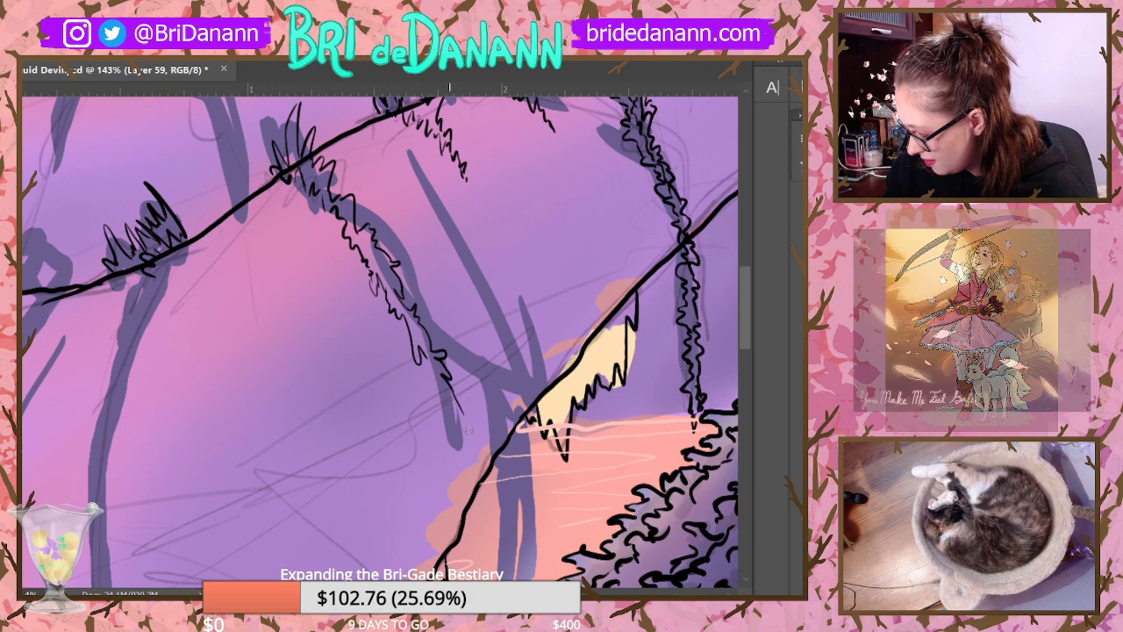
pyautogui.moveTo(429, 363)
pyautogui.mouseDown()
pyautogui.moveTo(432, 403)
pyautogui.moveTo(465, 468)
pyautogui.mouseUp()
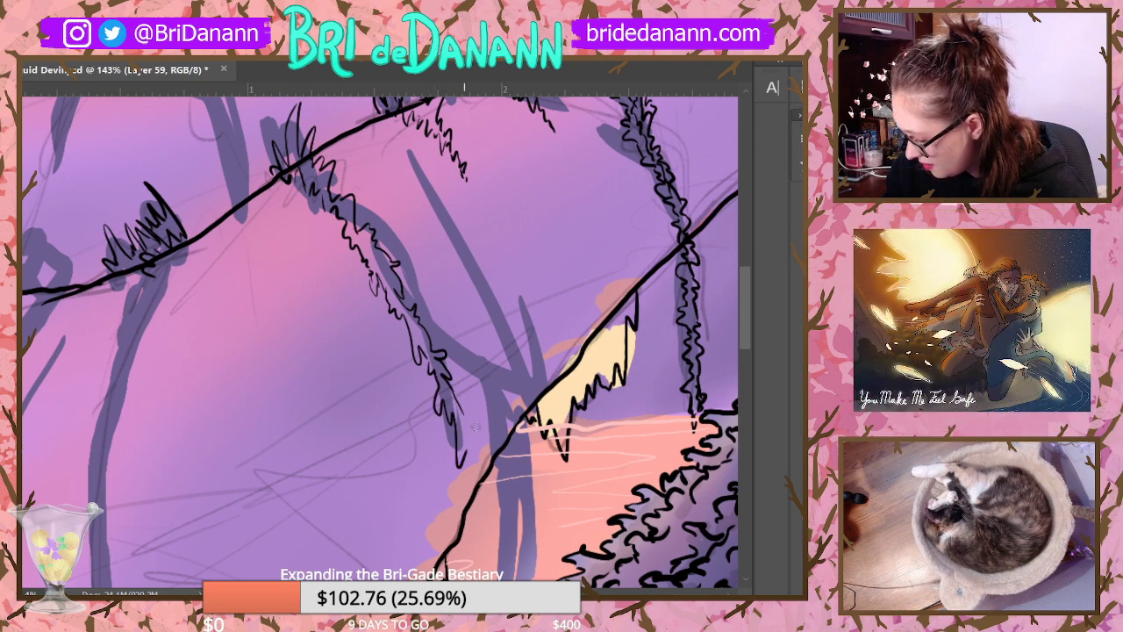
pyautogui.moveTo(467, 417); pyautogui.dragTo(484, 489)
pyautogui.scroll(-3, 484, 490)
pyautogui.moveTo(465, 293)
pyautogui.mouseDown()
pyautogui.moveTo(477, 374)
pyautogui.moveTo(480, 318)
pyautogui.moveTo(497, 409)
pyautogui.mouseUp()
pyautogui.moveTo(488, 360); pyautogui.dragTo(487, 391)
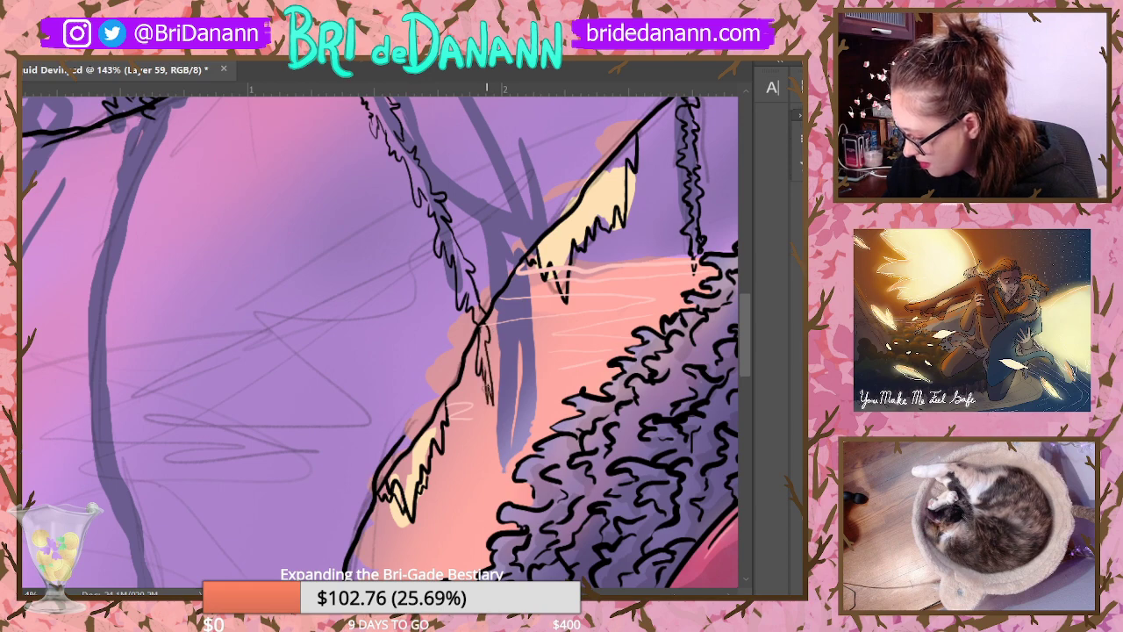
# Step: Extend the ragged edge of the thin branch hanging below the small tuft, and add strokes inside the neighbouring tufted plant's upper stem
pyautogui.scroll(3, 747, 290)
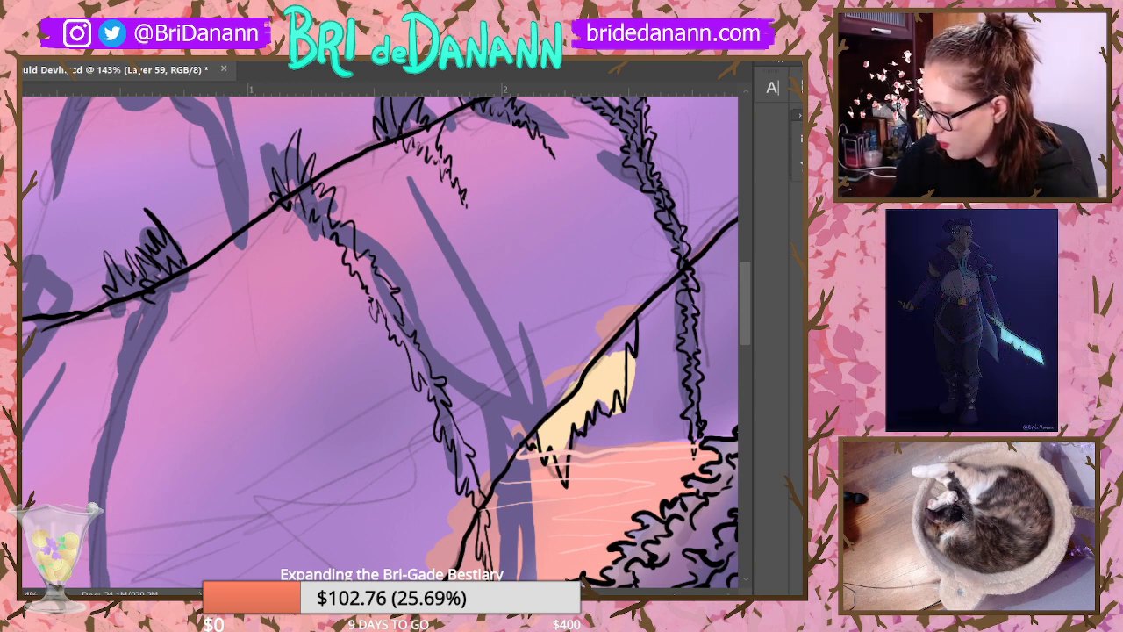
pyautogui.moveTo(467, 205); pyautogui.dragTo(497, 257)
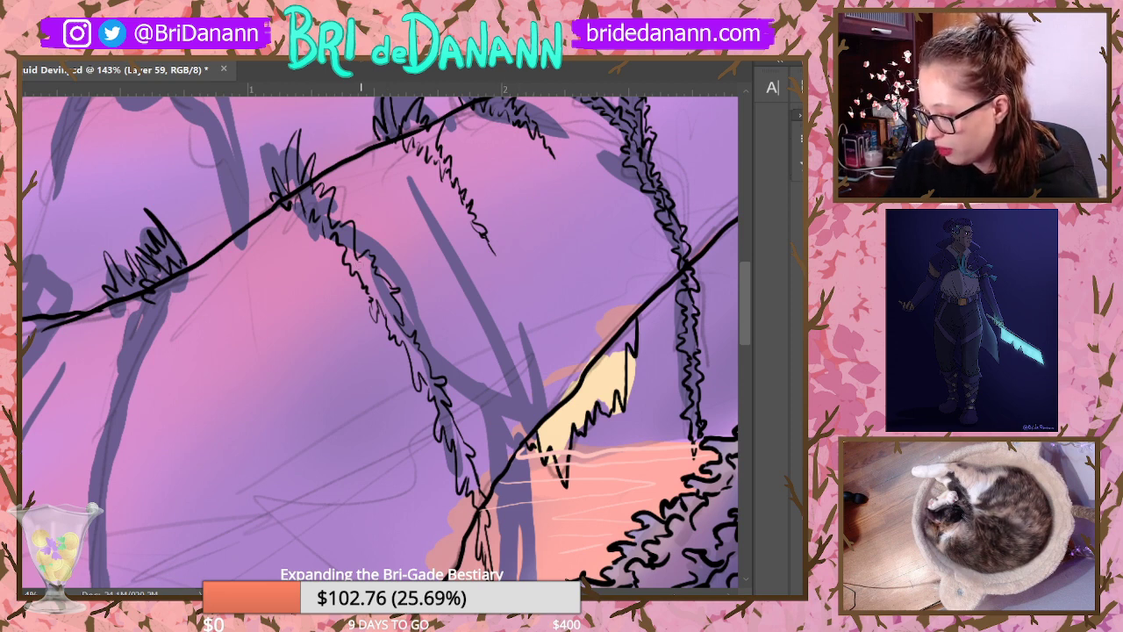
pyautogui.moveTo(361, 263); pyautogui.dragTo(402, 339)
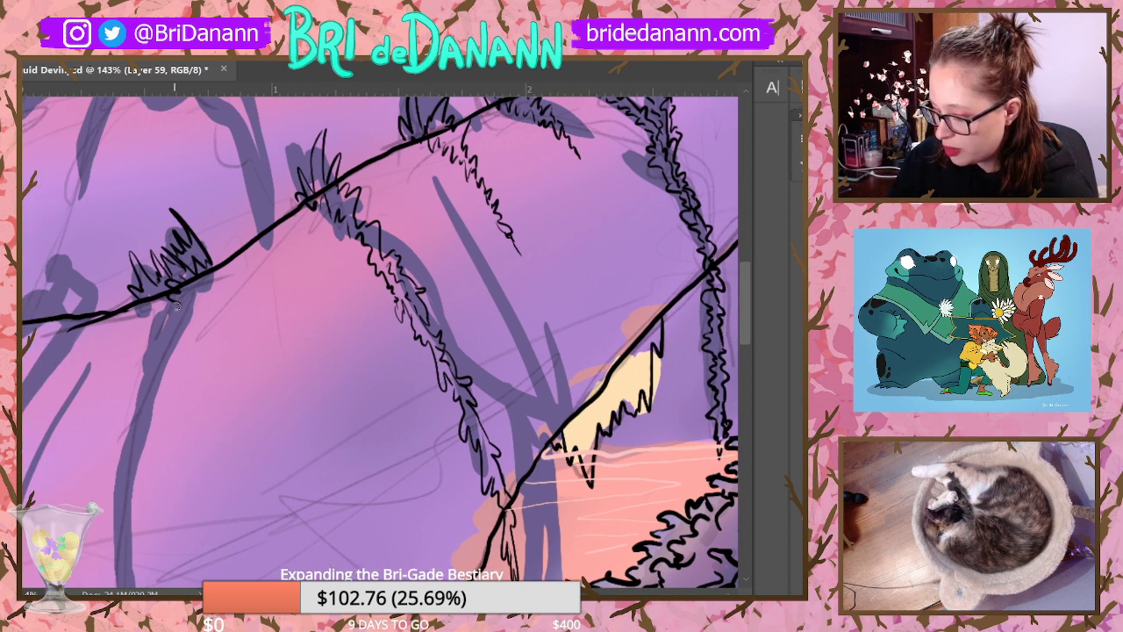
# Step: Ink the ragged left edge of the far-left plant's long stem from the contour line down toward the pink tentacle
pyautogui.moveTo(176, 304); pyautogui.dragTo(146, 397)
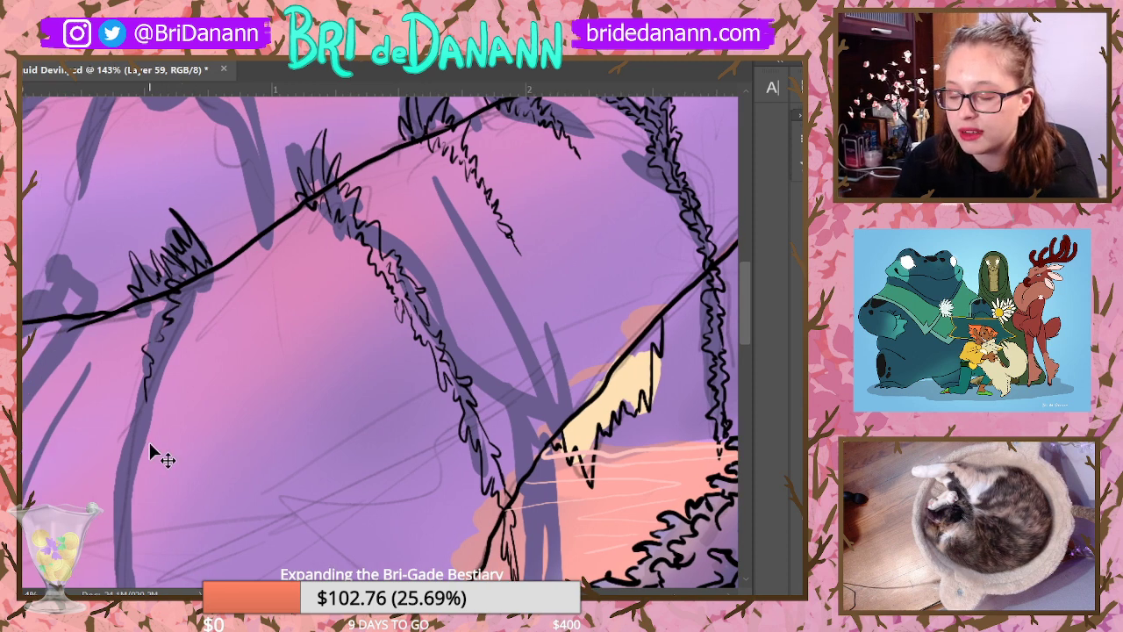
pyautogui.hotkey('ctrl', 'z')
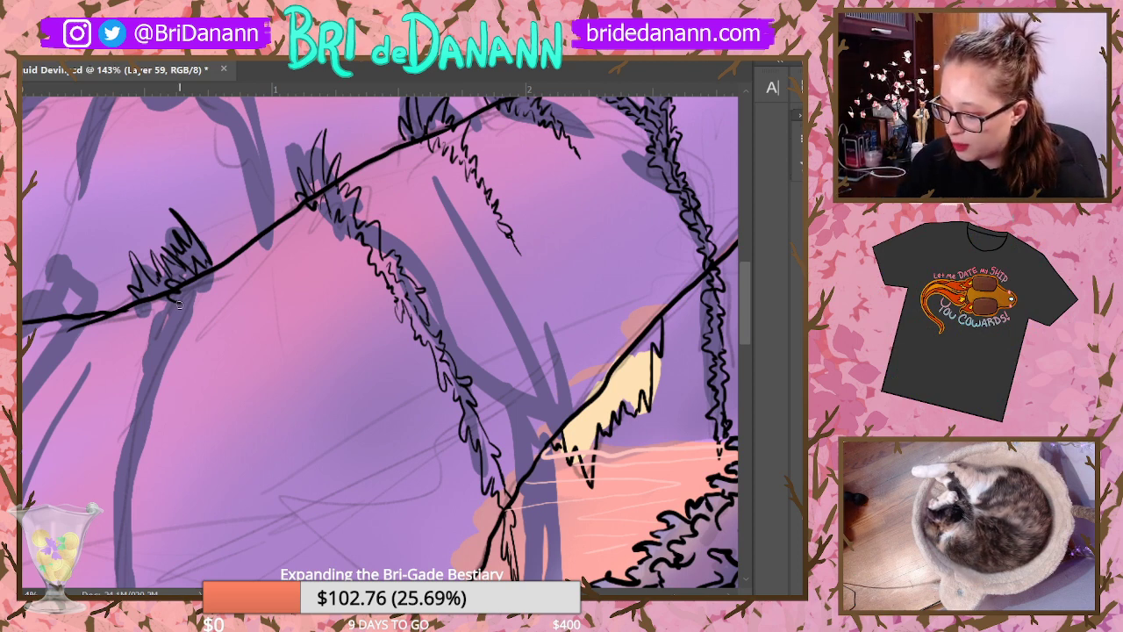
pyautogui.moveTo(178, 302)
pyautogui.mouseDown()
pyautogui.moveTo(151, 337)
pyautogui.moveTo(145, 379)
pyautogui.mouseUp()
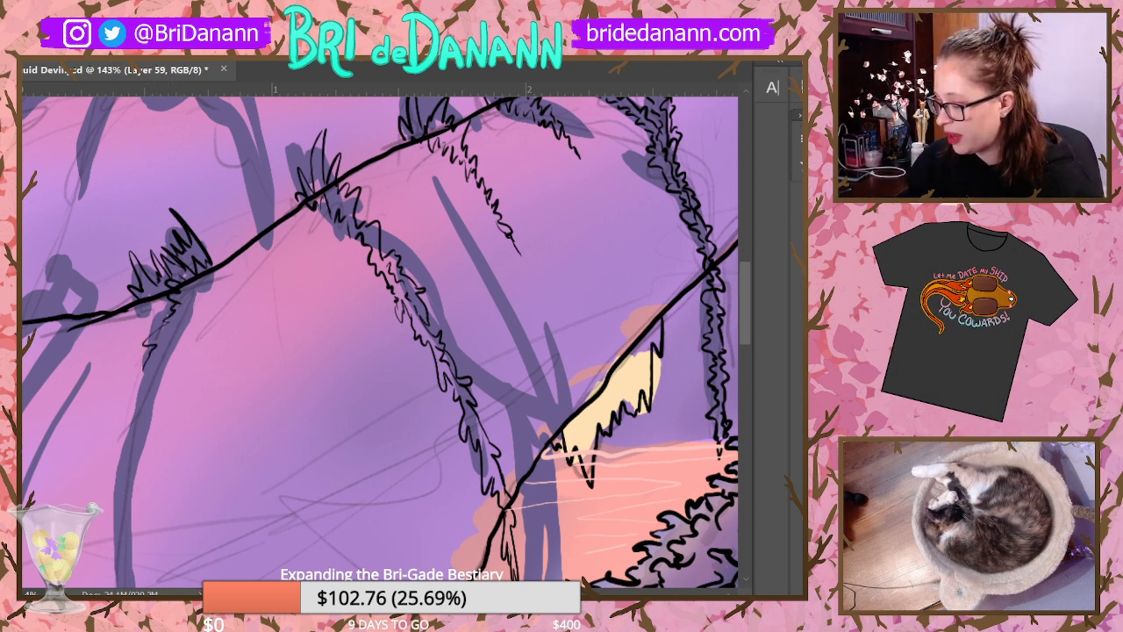
pyautogui.moveTo(145, 374); pyautogui.dragTo(129, 441)
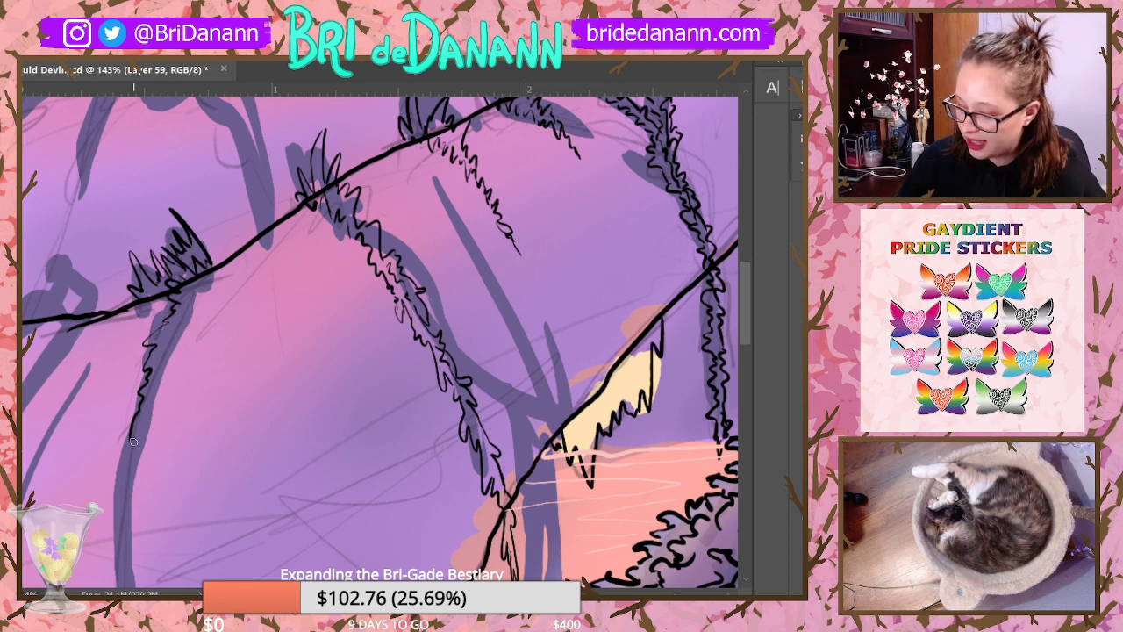
pyautogui.scroll(-8, 121, 569)
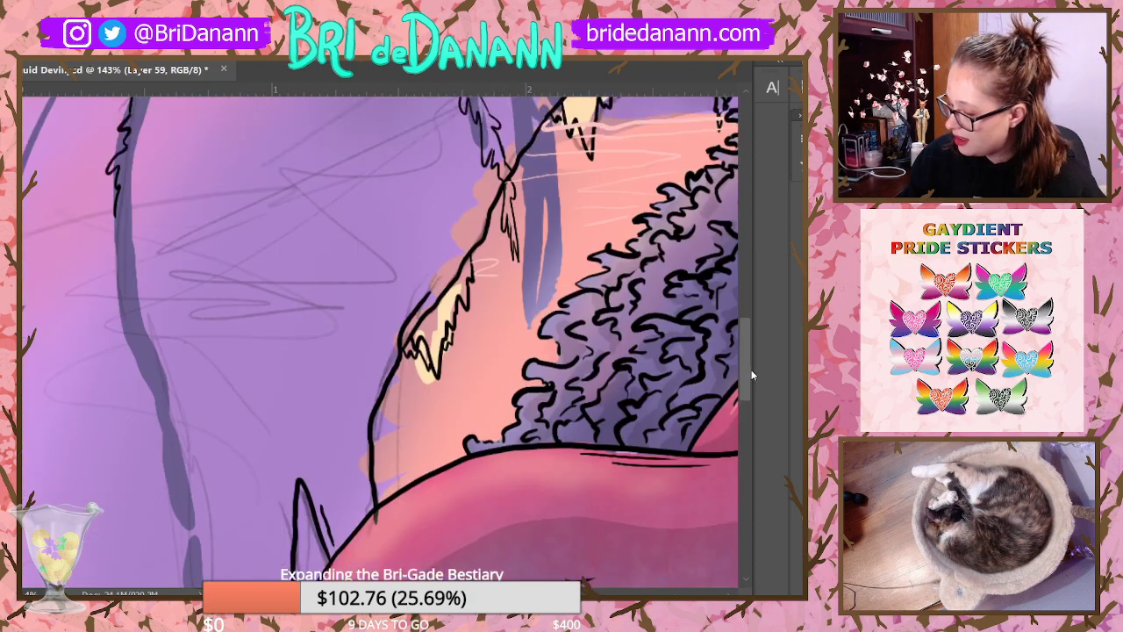
pyautogui.moveTo(122, 267)
pyautogui.mouseDown()
pyautogui.moveTo(159, 376)
pyautogui.moveTo(179, 498)
pyautogui.mouseUp()
pyautogui.moveTo(748, 342); pyautogui.dragTo(744, 385)
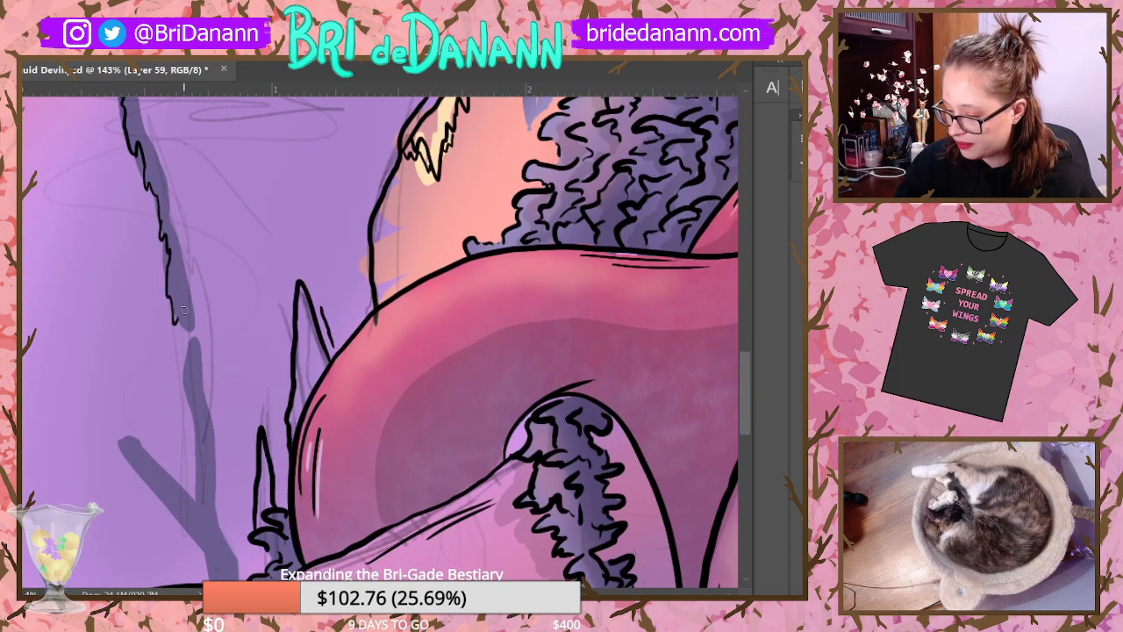
pyautogui.moveTo(177, 302); pyautogui.dragTo(188, 395)
# Step: Ink the ragged right edge along the middle and lower part of the far-left plant's long stem
pyautogui.moveTo(195, 291)
pyautogui.mouseDown()
pyautogui.moveTo(207, 404)
pyautogui.moveTo(200, 493)
pyautogui.mouseUp()
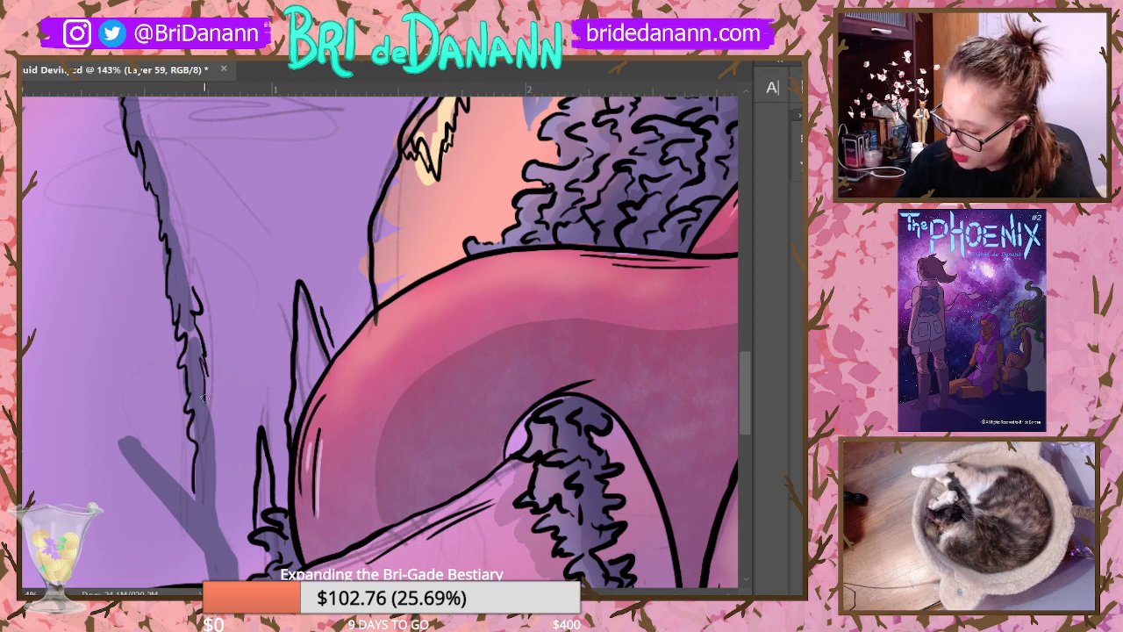
pyautogui.moveTo(204, 395); pyautogui.dragTo(218, 477)
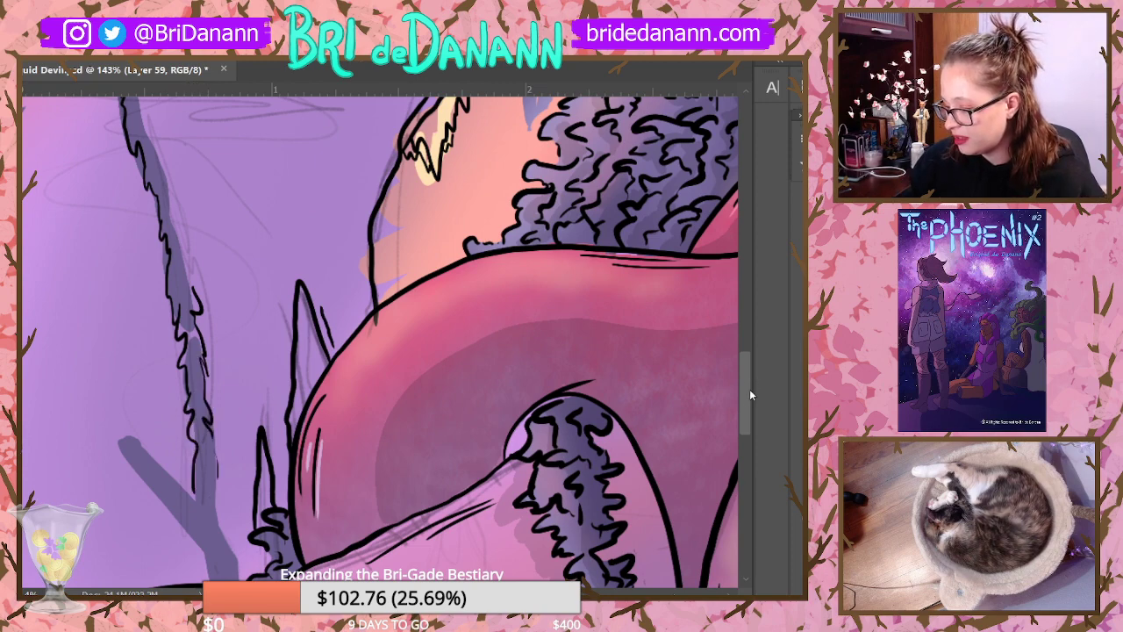
pyautogui.moveTo(749, 389); pyautogui.dragTo(740, 341)
pyautogui.moveTo(156, 166)
pyautogui.mouseDown()
pyautogui.moveTo(132, 251)
pyautogui.moveTo(136, 307)
pyautogui.moveTo(129, 267)
pyautogui.moveTo(130, 319)
pyautogui.moveTo(111, 348)
pyautogui.moveTo(130, 329)
pyautogui.moveTo(169, 465)
pyautogui.mouseUp()
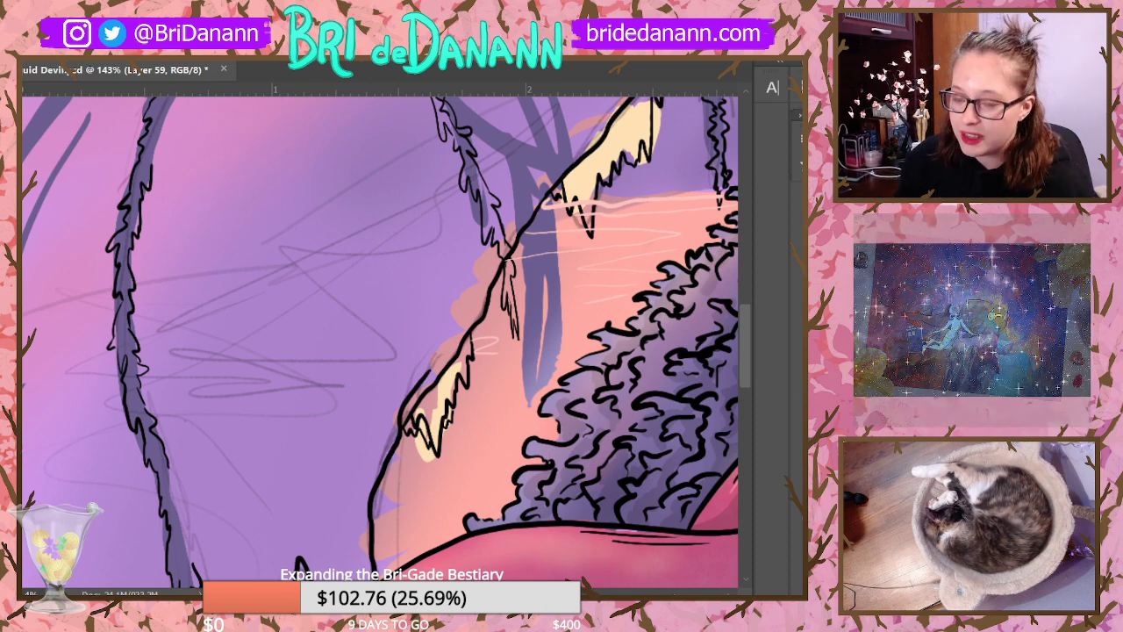
pyautogui.scroll(-4, 379, 342)
pyautogui.moveTo(171, 307); pyautogui.dragTo(196, 420)
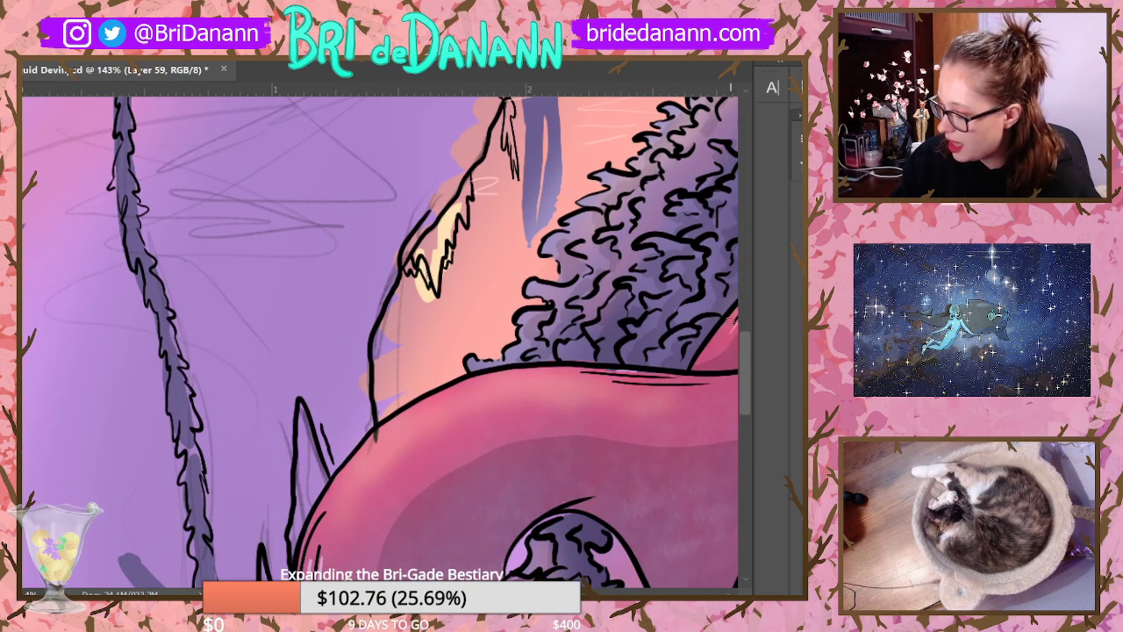
# Step: Finish the base of the long stem with jagged strokes down to the tentacle's outline
pyautogui.scroll(-5, 197, 302)
pyautogui.moveTo(202, 305)
pyautogui.mouseDown()
pyautogui.moveTo(199, 338)
pyautogui.moveTo(221, 362)
pyautogui.moveTo(218, 289)
pyautogui.moveTo(224, 358)
pyautogui.moveTo(185, 211)
pyautogui.moveTo(228, 363)
pyautogui.moveTo(230, 376)
pyautogui.moveTo(209, 381)
pyautogui.moveTo(225, 385)
pyautogui.moveTo(216, 372)
pyautogui.moveTo(227, 399)
pyautogui.mouseUp()
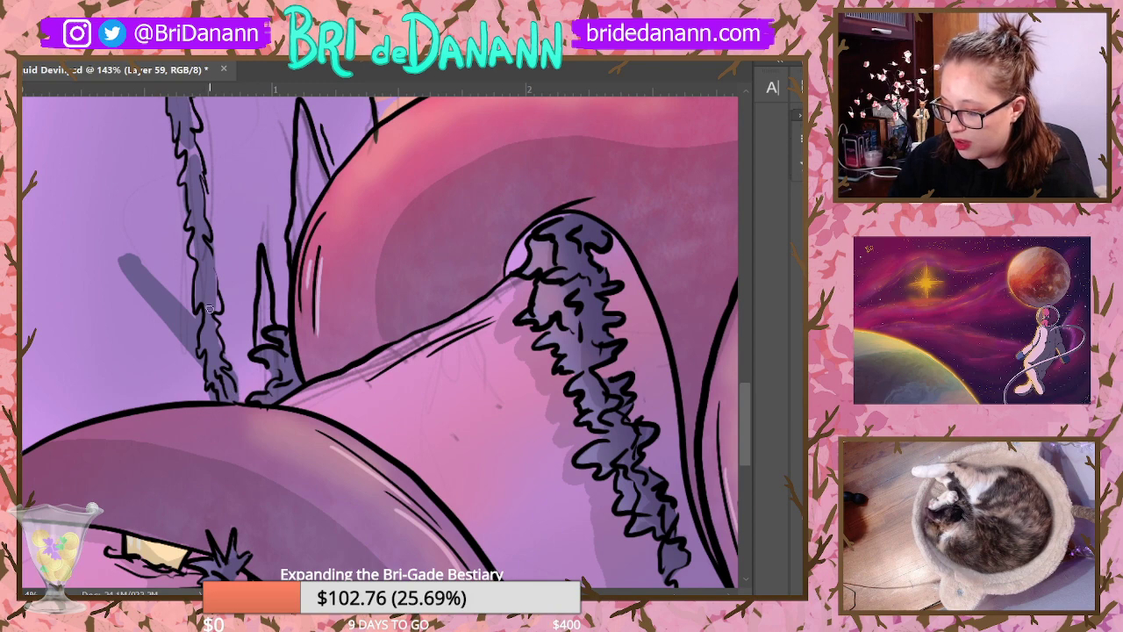
pyautogui.moveTo(214, 334)
pyautogui.mouseDown()
pyautogui.moveTo(229, 356)
pyautogui.moveTo(224, 398)
pyautogui.moveTo(219, 386)
pyautogui.mouseUp()
pyautogui.moveTo(223, 385); pyautogui.dragTo(238, 406)
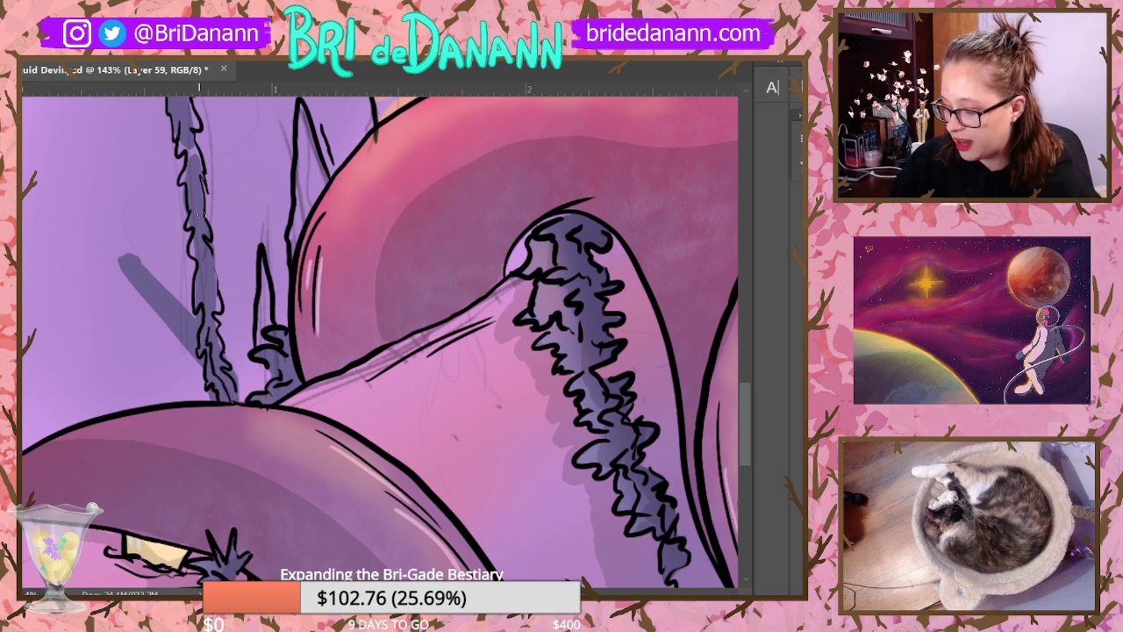
# Step: Ink the ragged right edge of the long stem's upper part and add jagged strokes just below its spiky tuft
pyautogui.scroll(5, 208, 342)
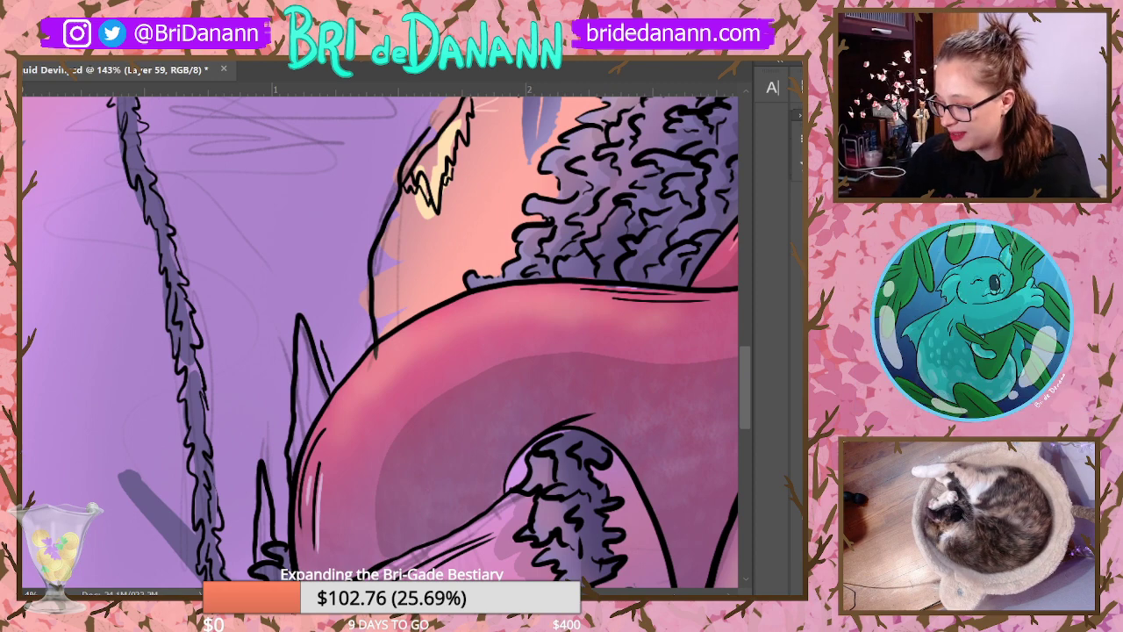
pyautogui.moveTo(747, 376); pyautogui.dragTo(742, 281)
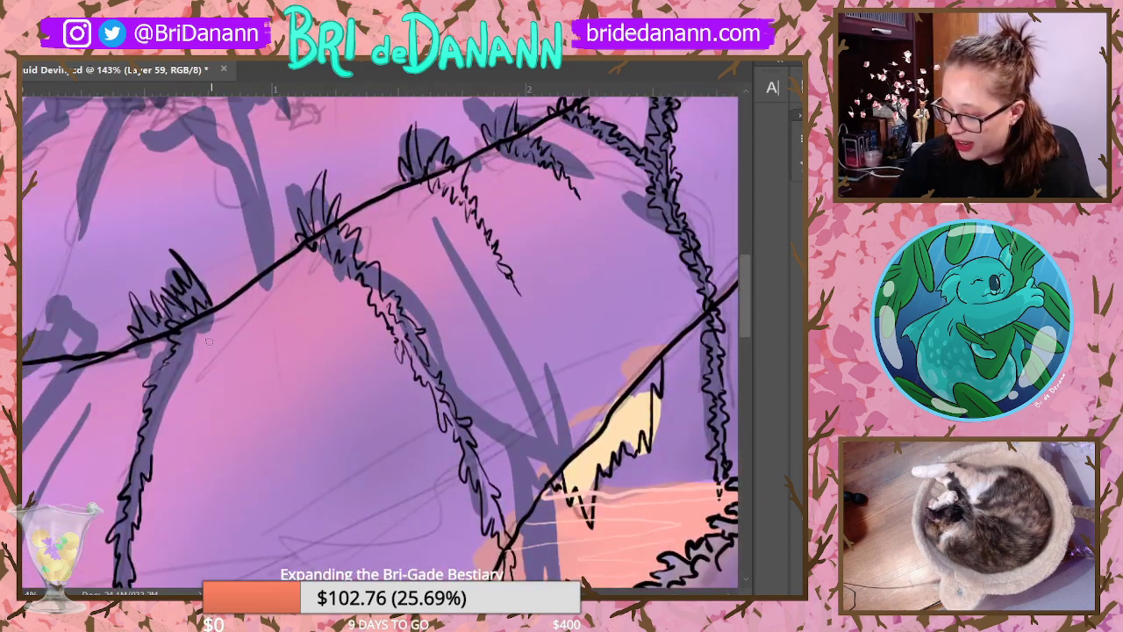
pyautogui.moveTo(200, 323); pyautogui.dragTo(193, 372)
pyautogui.moveTo(154, 456); pyautogui.dragTo(166, 414)
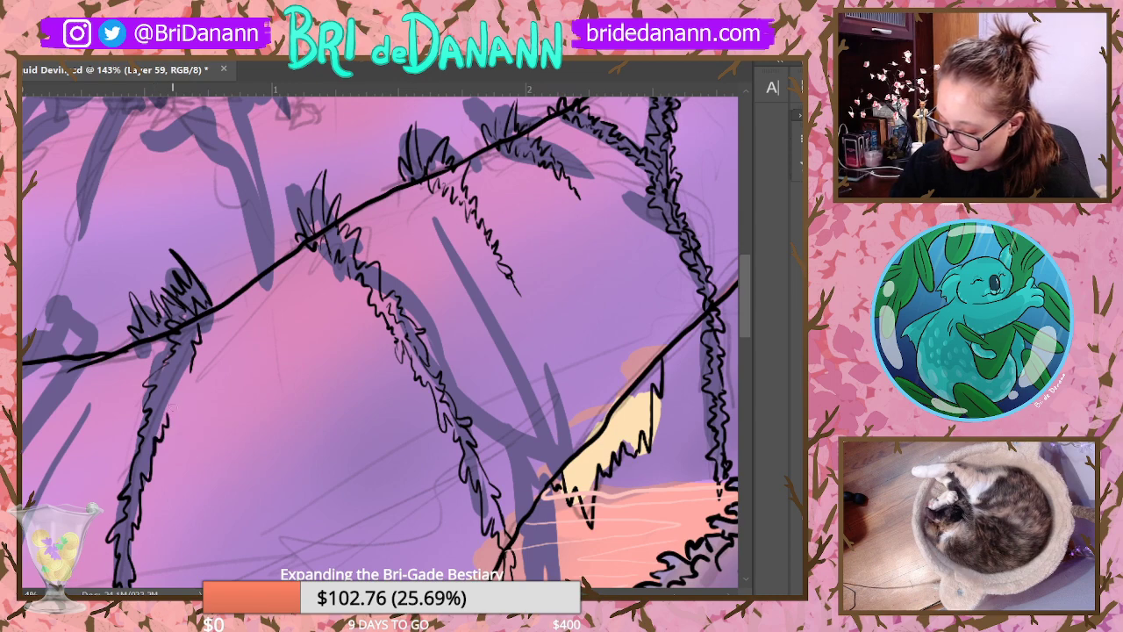
pyautogui.moveTo(188, 365)
pyautogui.mouseDown()
pyautogui.moveTo(182, 392)
pyautogui.moveTo(168, 418)
pyautogui.mouseUp()
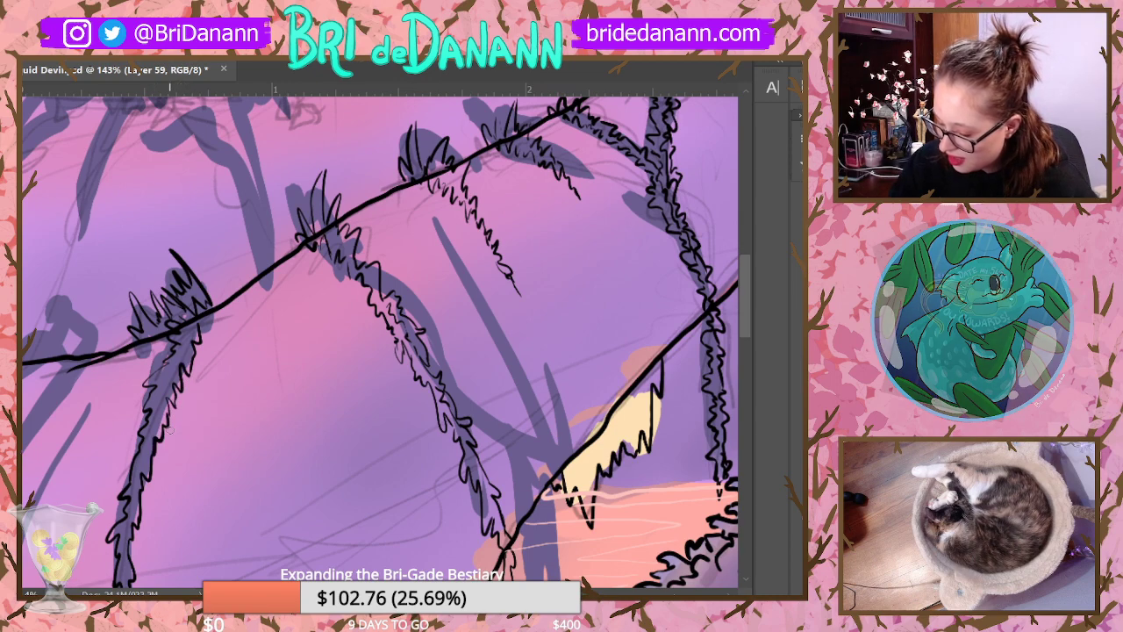
pyautogui.moveTo(188, 340); pyautogui.dragTo(157, 414)
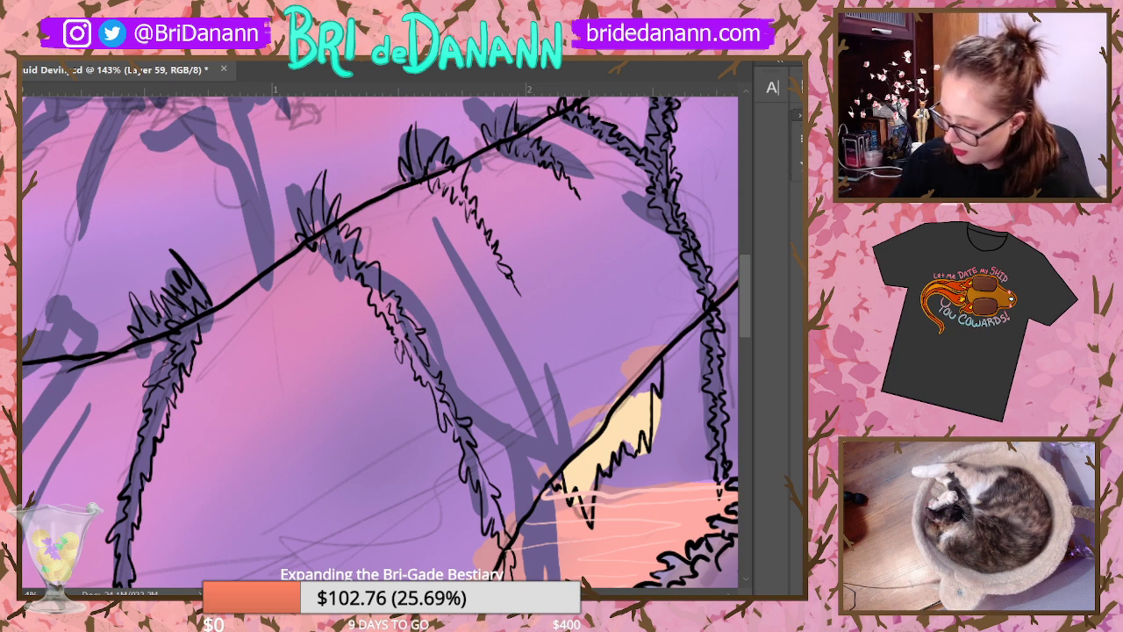
# Step: Ink the spiky tuft of the plant at the canvas's left edge and the ragged outlines of its stem below the contour line
pyautogui.moveTo(54, 293); pyautogui.dragTo(91, 345)
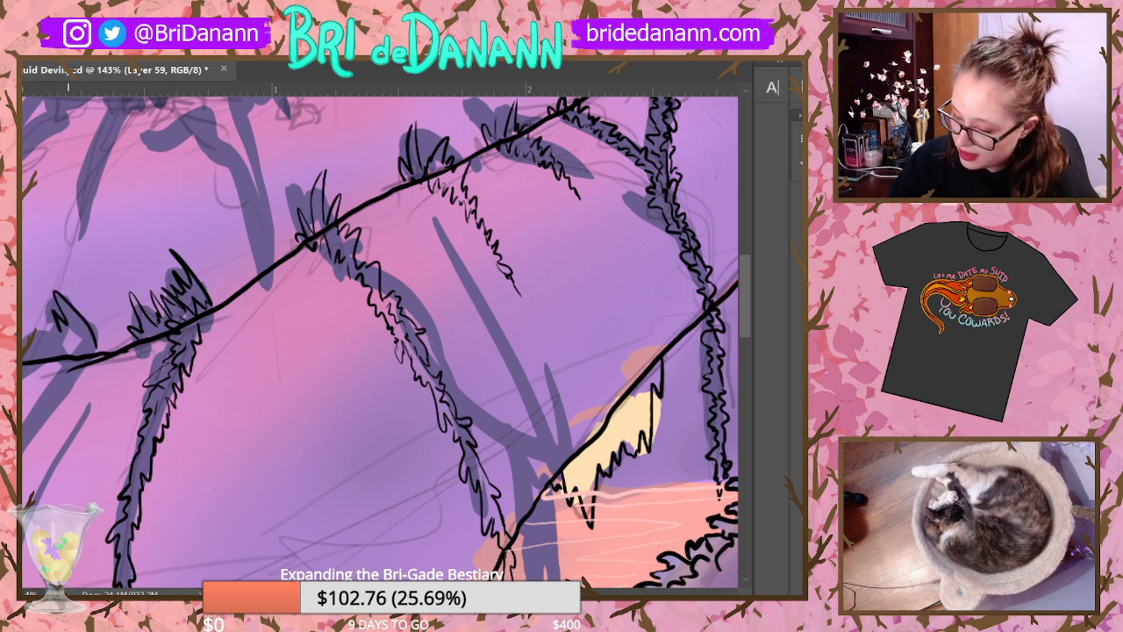
pyautogui.hotkey('ctrl', 'z')
pyautogui.hotkey('ctrl', 'z')
pyautogui.moveTo(72, 284)
pyautogui.mouseDown()
pyautogui.moveTo(92, 345)
pyautogui.moveTo(74, 325)
pyautogui.moveTo(91, 337)
pyautogui.moveTo(93, 323)
pyautogui.moveTo(109, 349)
pyautogui.mouseUp()
pyautogui.moveTo(65, 320); pyautogui.dragTo(31, 359)
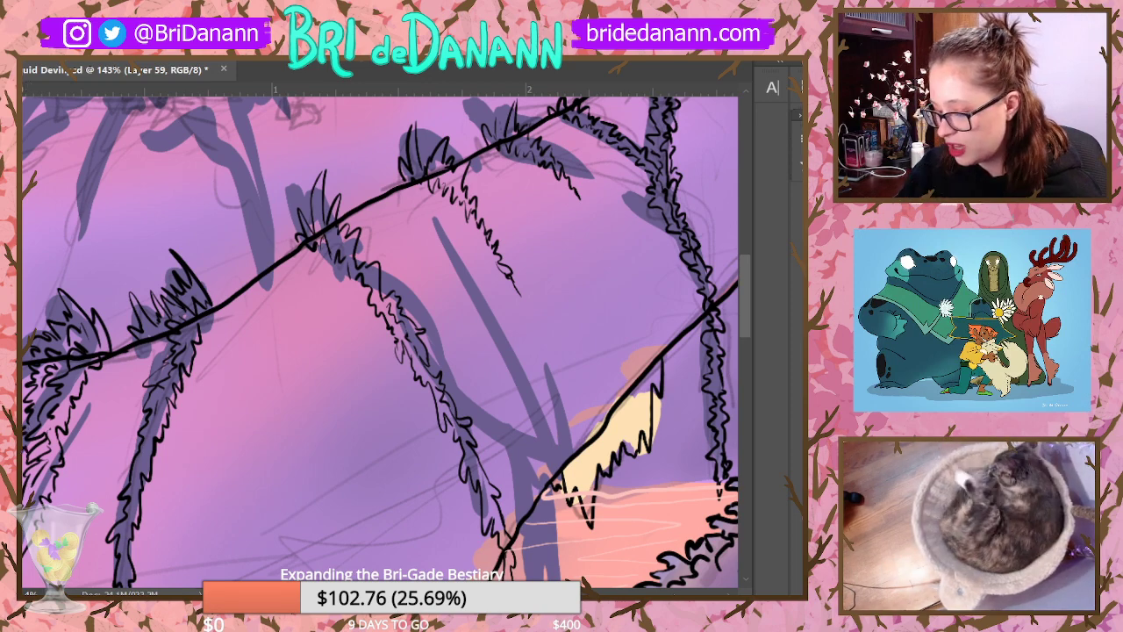
# Step: Ink the first tall spikes of the dark tuft on the upper contour line, beside the cream toothed growth
pyautogui.keyDown('alt'); pyautogui.click(399, 337); pyautogui.keyUp('alt')
pyautogui.keyDown('alt'); pyautogui.click(632, 363); pyautogui.keyUp('alt')
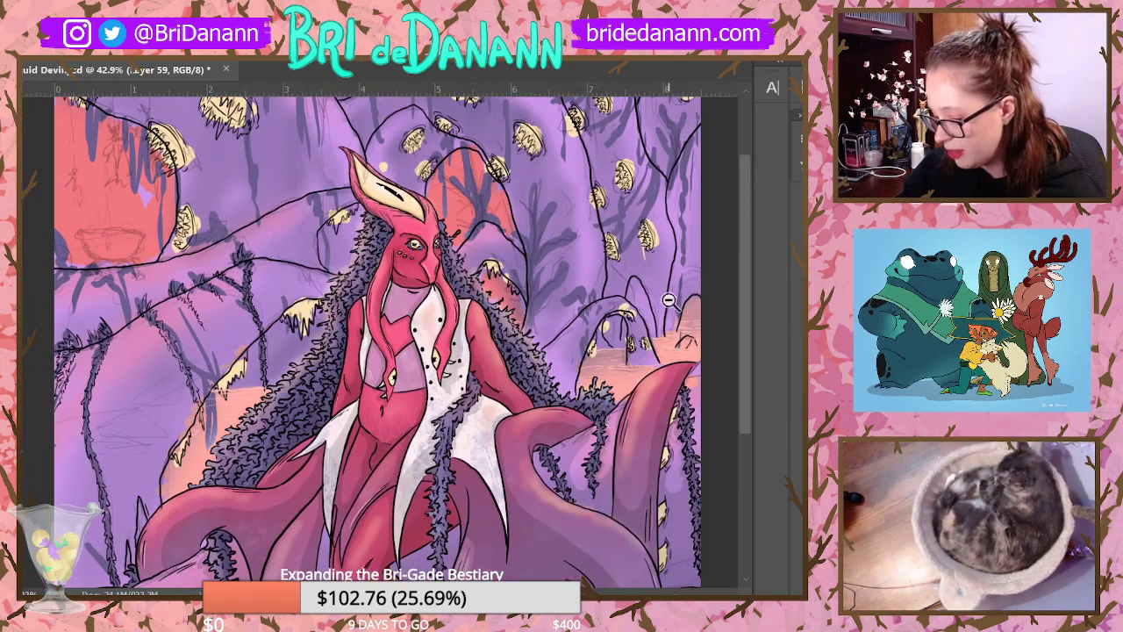
pyautogui.keyDown('alt'); pyautogui.click(619, 447); pyautogui.keyUp('alt')
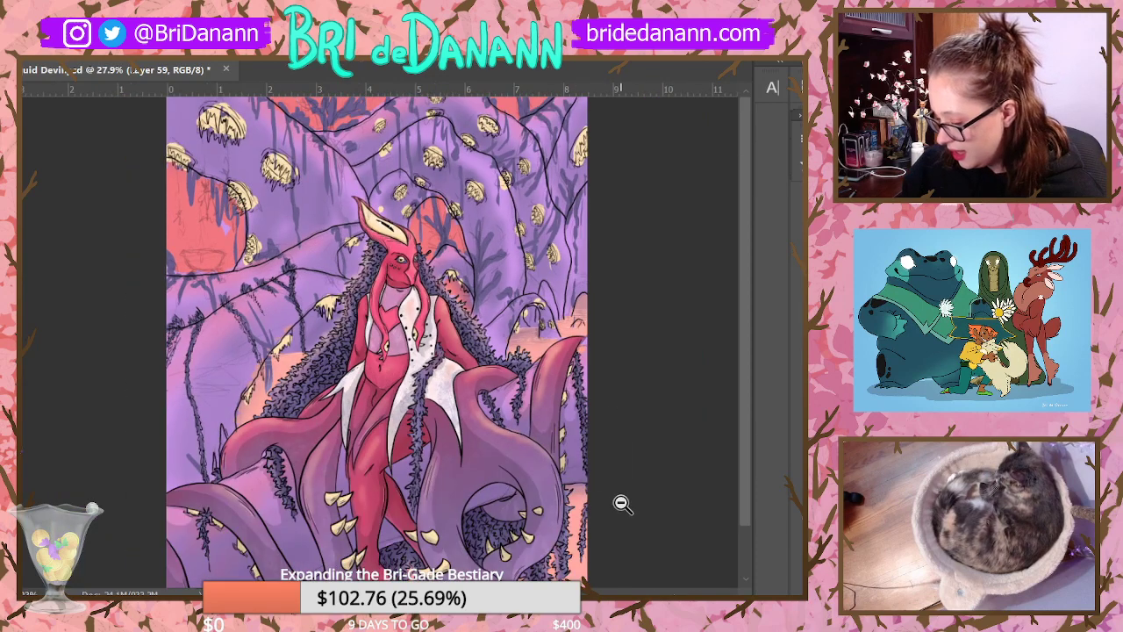
pyautogui.moveTo(211, 274); pyautogui.dragTo(223, 256)
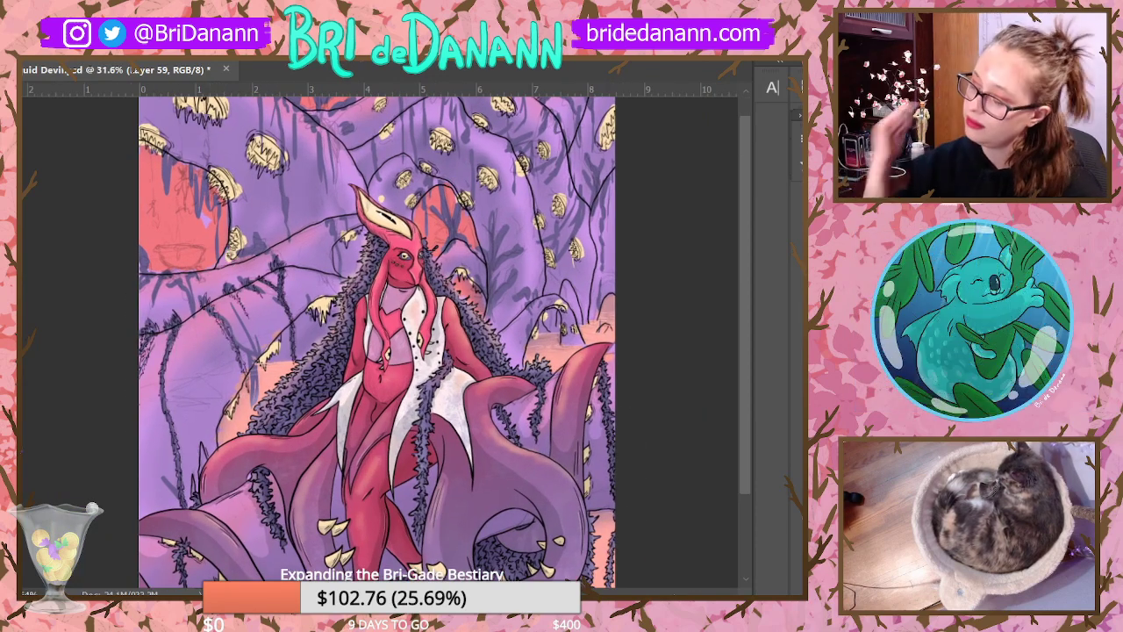
pyautogui.scroll(1, 750, 261)
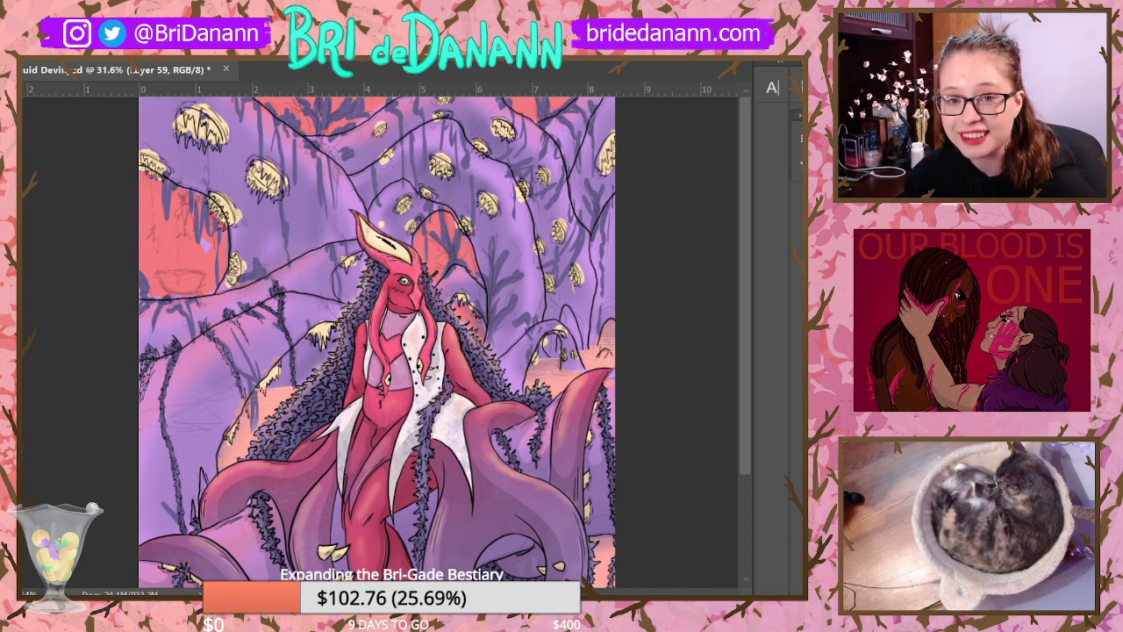
pyautogui.scroll(6, 263, 254)
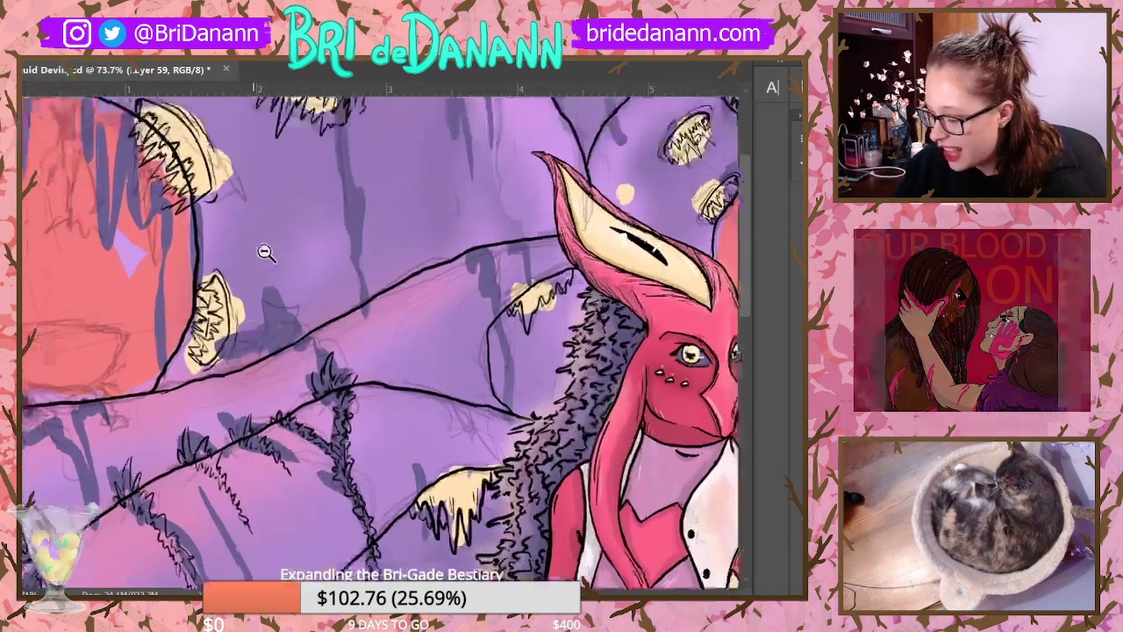
pyautogui.scroll(2, 241, 394)
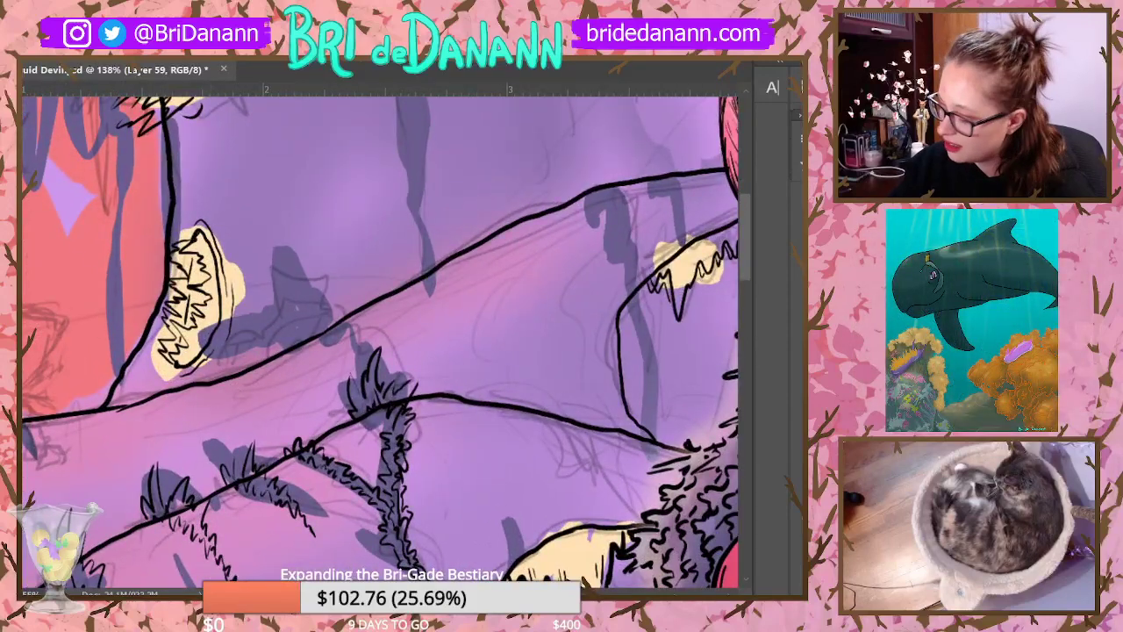
pyautogui.moveTo(282, 304); pyautogui.dragTo(277, 250)
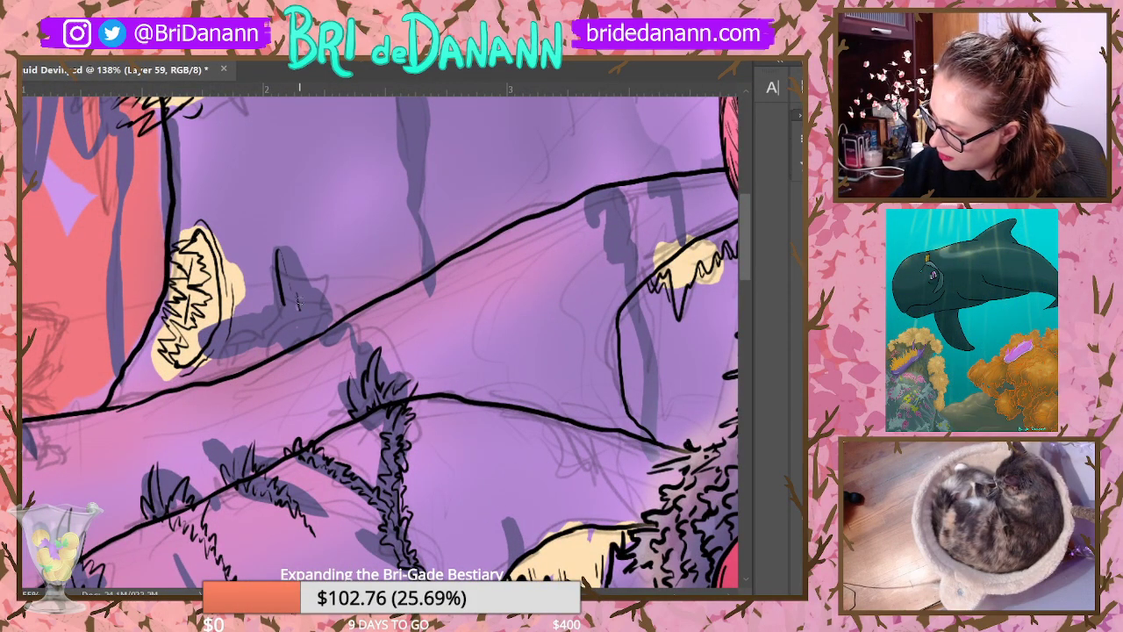
pyautogui.moveTo(298, 303); pyautogui.dragTo(300, 267)
pyautogui.moveTo(314, 313); pyautogui.dragTo(309, 282)
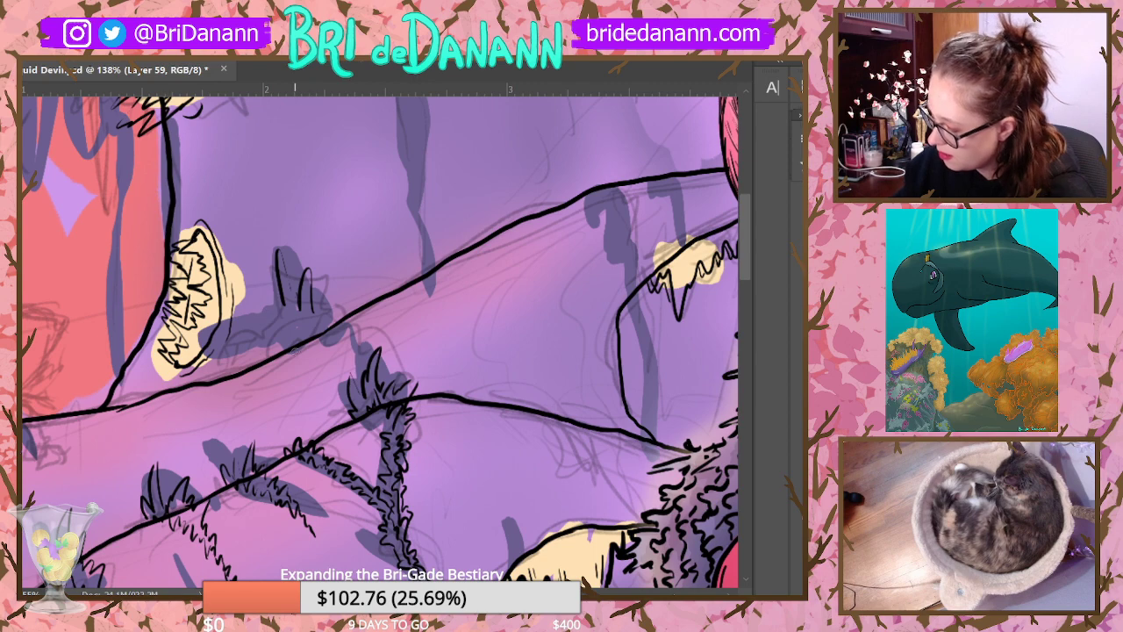
pyautogui.moveTo(262, 334); pyautogui.dragTo(289, 299)
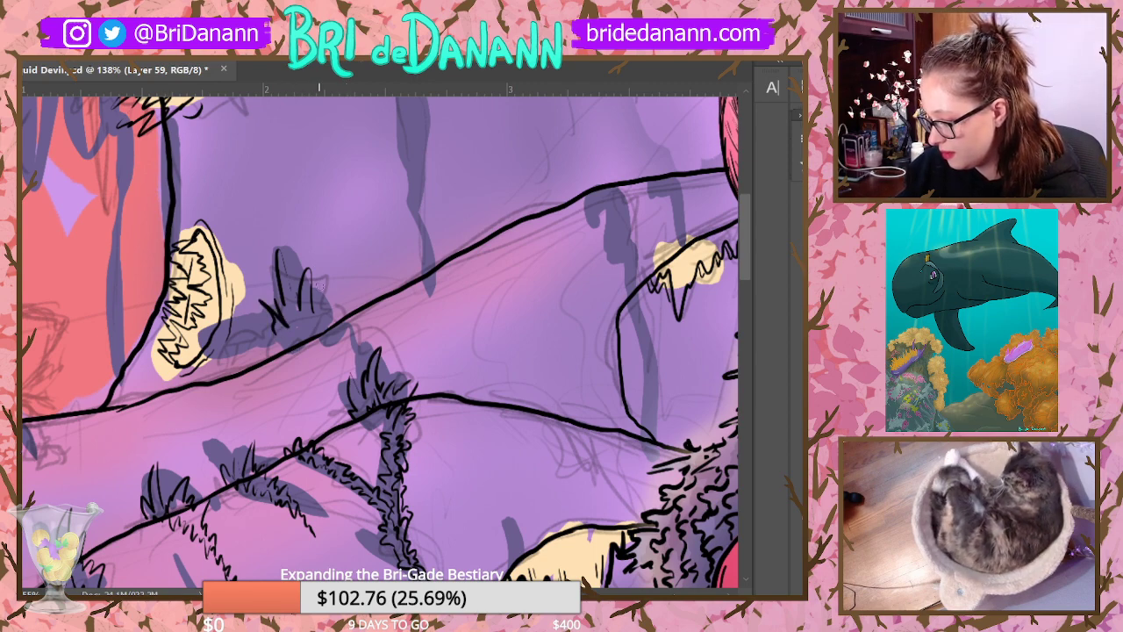
# Step: Fill out the tuft with shorter spikes along the contour line and ink its ragged stem down to the tuft below
pyautogui.moveTo(300, 347)
pyautogui.mouseDown()
pyautogui.moveTo(288, 314)
pyautogui.moveTo(321, 318)
pyautogui.mouseUp()
pyautogui.moveTo(334, 356)
pyautogui.mouseDown()
pyautogui.moveTo(354, 337)
pyautogui.moveTo(347, 312)
pyautogui.mouseUp()
pyautogui.moveTo(375, 361)
pyautogui.mouseDown()
pyautogui.moveTo(358, 342)
pyautogui.moveTo(364, 377)
pyautogui.mouseUp()
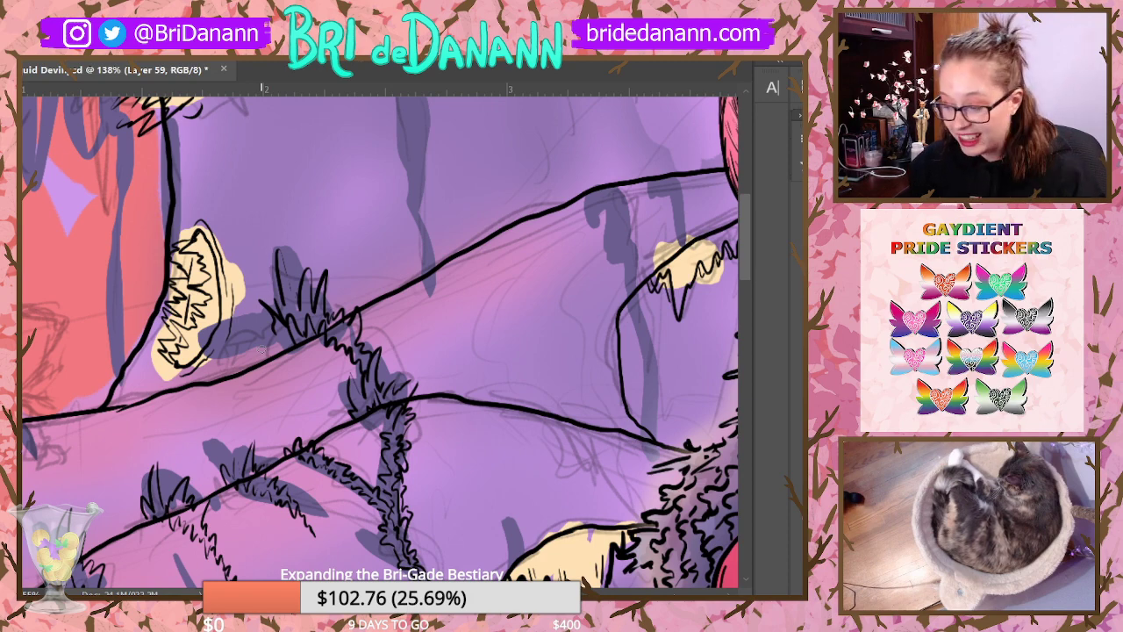
pyautogui.moveTo(222, 360)
pyautogui.mouseDown()
pyautogui.moveTo(238, 372)
pyautogui.moveTo(262, 347)
pyautogui.mouseUp()
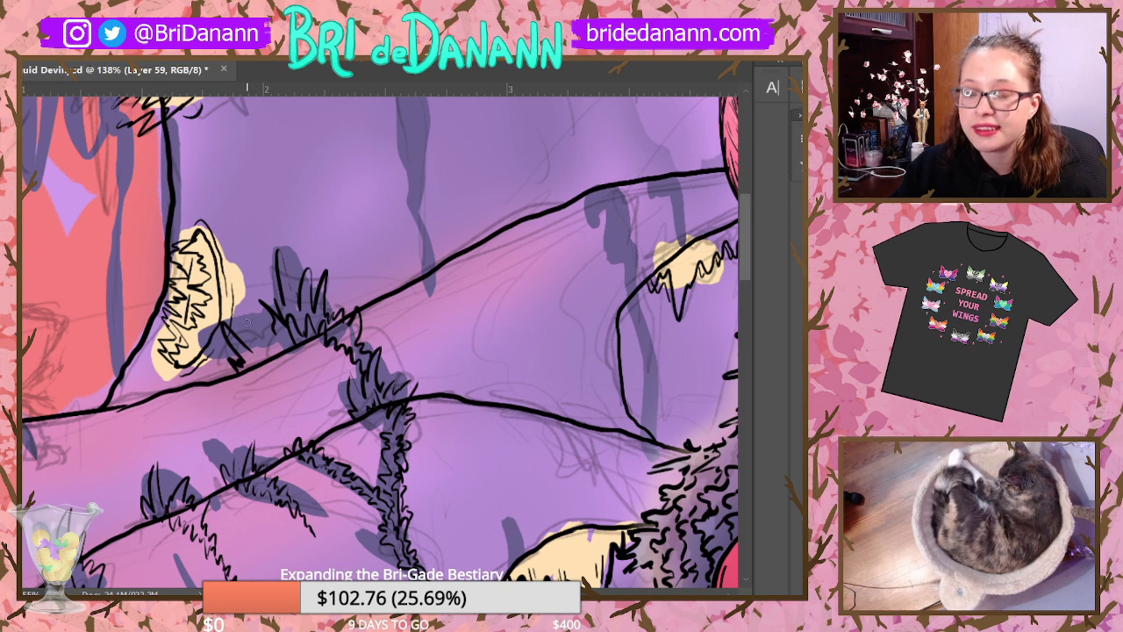
pyautogui.moveTo(252, 351)
pyautogui.mouseDown()
pyautogui.moveTo(240, 293)
pyautogui.moveTo(261, 337)
pyautogui.moveTo(258, 316)
pyautogui.moveTo(272, 331)
pyautogui.moveTo(262, 363)
pyautogui.moveTo(275, 348)
pyautogui.moveTo(302, 340)
pyautogui.mouseUp()
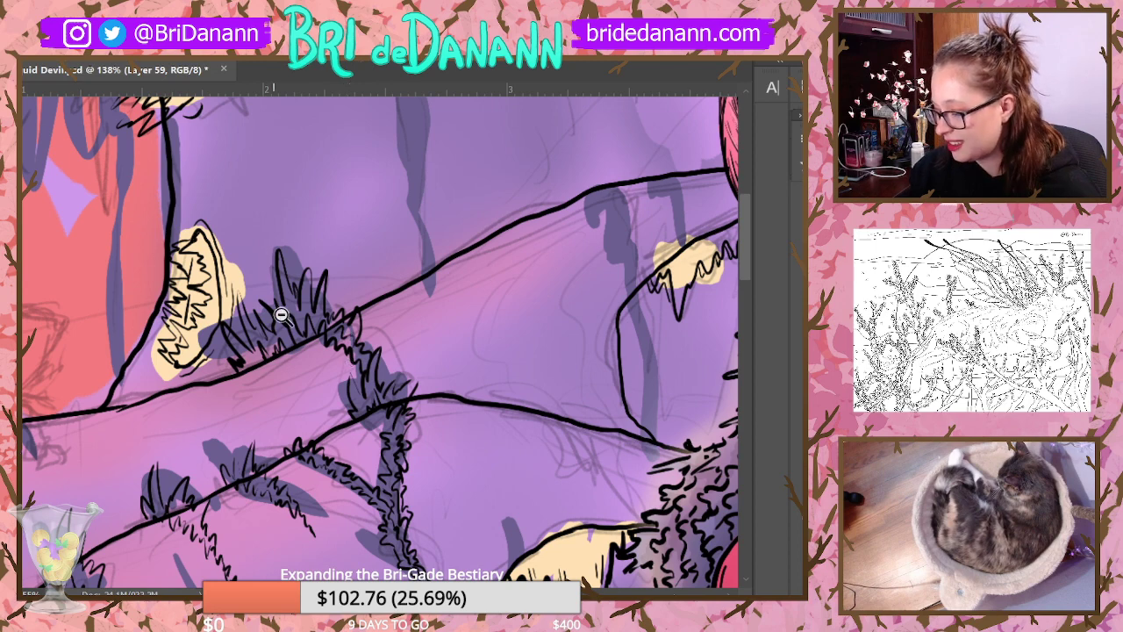
# Step: Ink a spiky tuft on the contour line below the sketched bowl and start the ragged edge of its drooping stem
pyautogui.hotkey('ctrl', '0')
pyautogui.moveTo(579, 386); pyautogui.dragTo(602, 337)
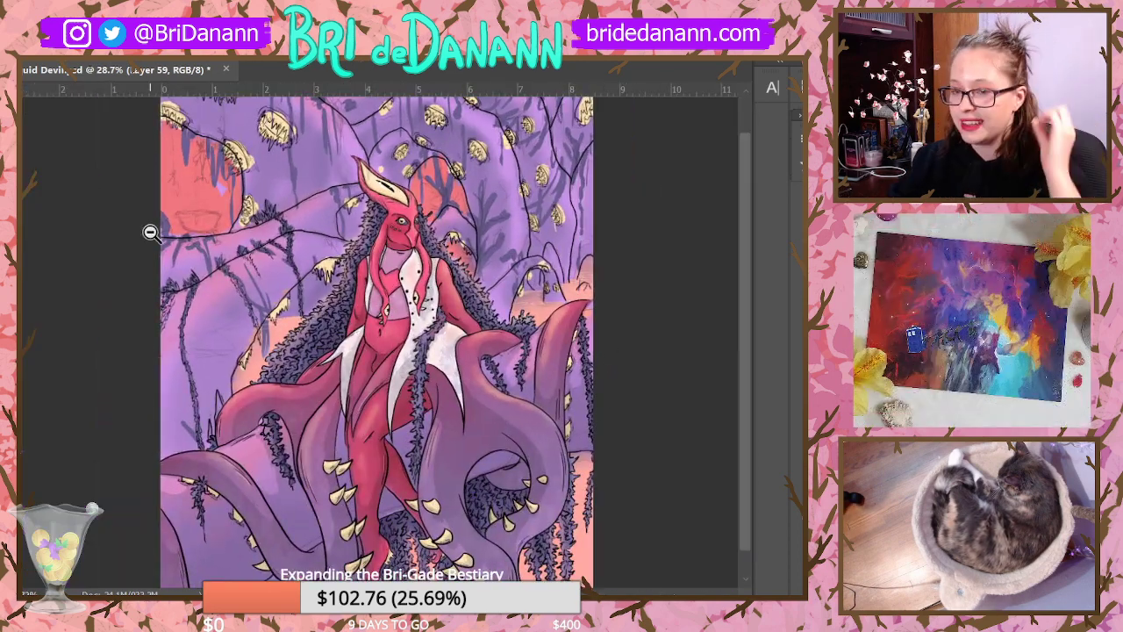
pyautogui.moveTo(150, 231); pyautogui.dragTo(172, 160)
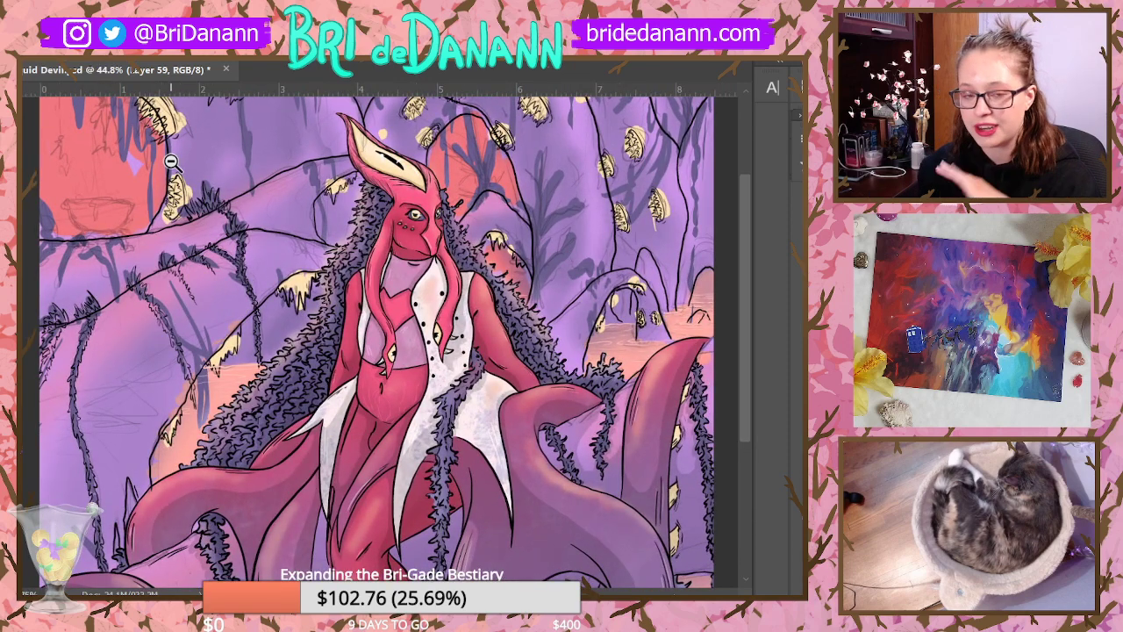
pyautogui.moveTo(65, 214)
pyautogui.mouseDown()
pyautogui.moveTo(111, 146)
pyautogui.moveTo(184, 208)
pyautogui.mouseUp()
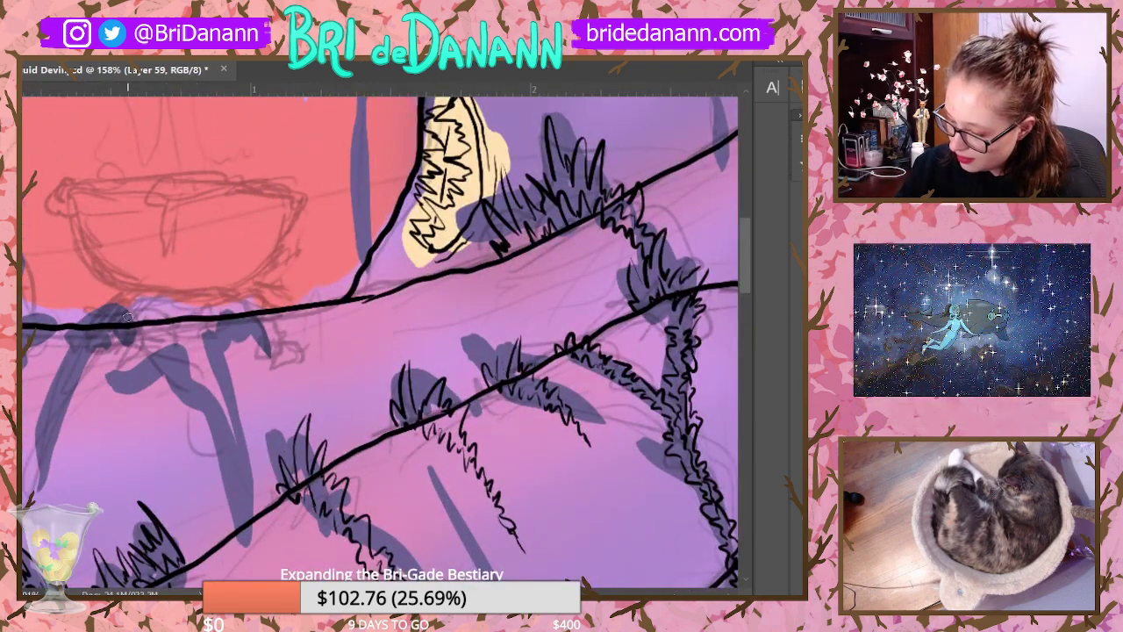
pyautogui.moveTo(127, 318)
pyautogui.mouseDown()
pyautogui.moveTo(134, 293)
pyautogui.moveTo(123, 320)
pyautogui.moveTo(104, 305)
pyautogui.moveTo(111, 322)
pyautogui.mouseUp()
pyautogui.moveTo(84, 312); pyautogui.dragTo(98, 328)
pyautogui.moveTo(77, 313)
pyautogui.mouseDown()
pyautogui.moveTo(85, 324)
pyautogui.moveTo(106, 323)
pyautogui.moveTo(78, 379)
pyautogui.mouseUp()
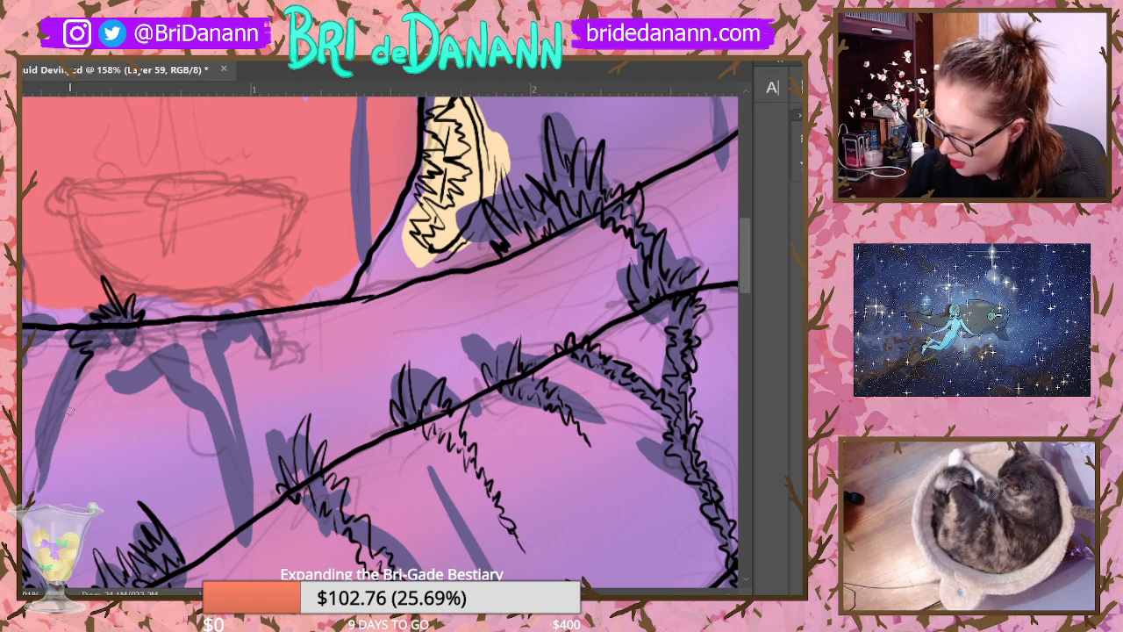
# Step: Ink the jagged edges and inner texture of the long moss strand hanging from the grassy tuft beneath the sketched bowl
pyautogui.moveTo(126, 333)
pyautogui.mouseDown()
pyautogui.moveTo(77, 377)
pyautogui.moveTo(55, 417)
pyautogui.moveTo(61, 448)
pyautogui.mouseUp()
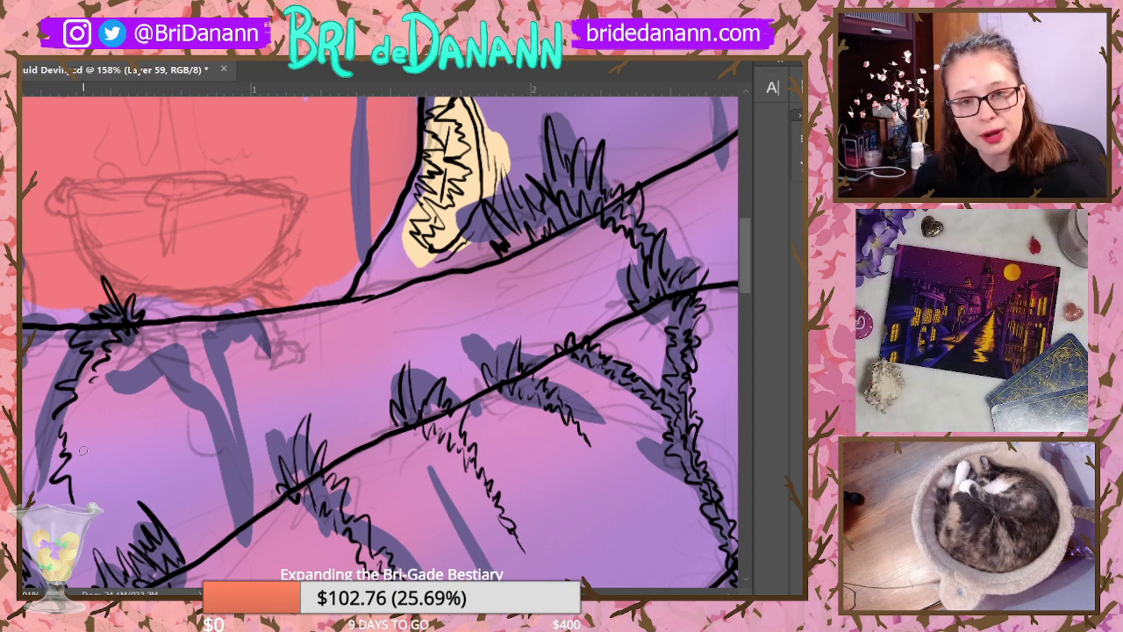
pyautogui.moveTo(141, 322)
pyautogui.mouseDown()
pyautogui.moveTo(113, 379)
pyautogui.moveTo(124, 378)
pyautogui.moveTo(113, 426)
pyautogui.moveTo(88, 412)
pyautogui.moveTo(92, 392)
pyautogui.moveTo(78, 417)
pyautogui.moveTo(96, 458)
pyautogui.moveTo(85, 493)
pyautogui.mouseUp()
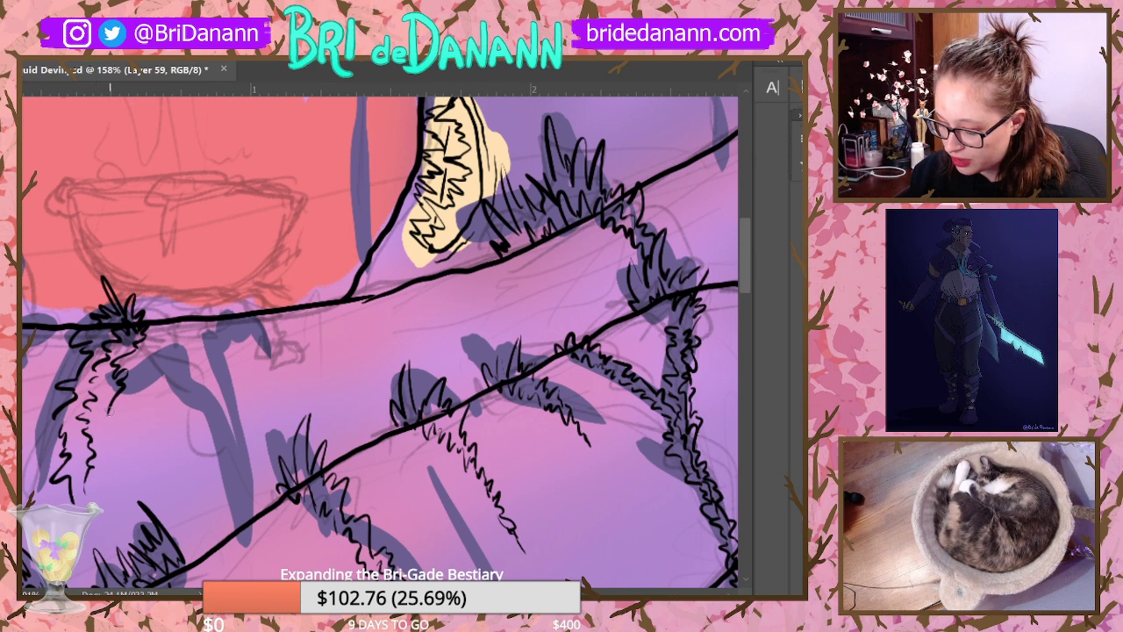
pyautogui.moveTo(112, 408); pyautogui.dragTo(112, 473)
pyautogui.moveTo(114, 426)
pyautogui.mouseDown()
pyautogui.moveTo(102, 498)
pyautogui.moveTo(79, 518)
pyautogui.mouseUp()
pyautogui.moveTo(90, 520); pyautogui.dragTo(81, 558)
pyautogui.moveTo(93, 491); pyautogui.dragTo(87, 553)
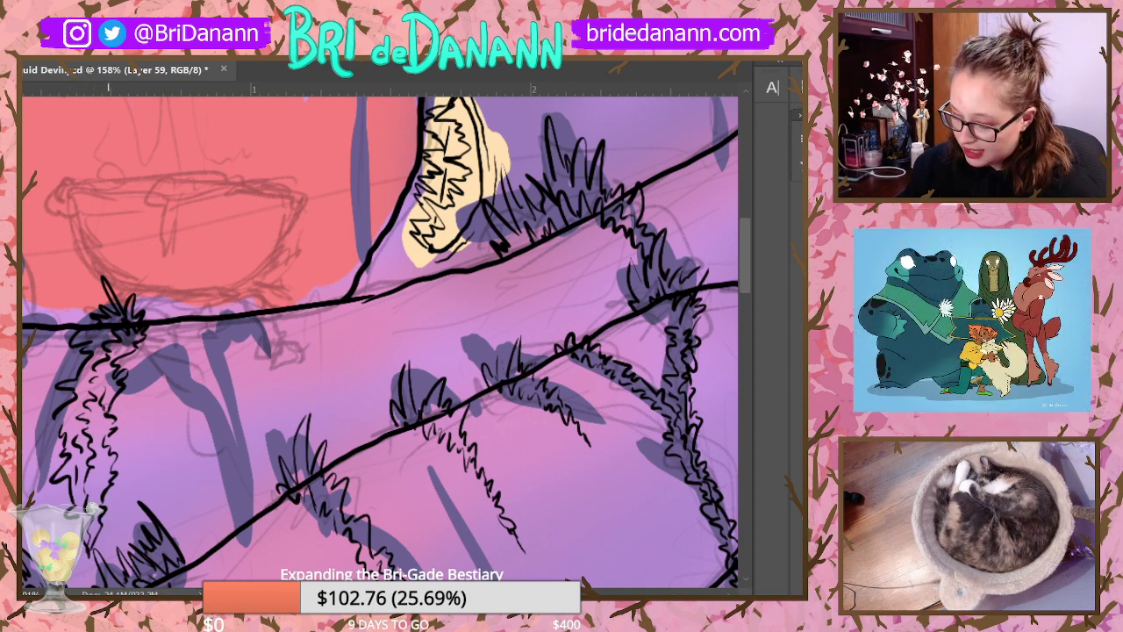
pyautogui.moveTo(108, 404); pyautogui.dragTo(96, 502)
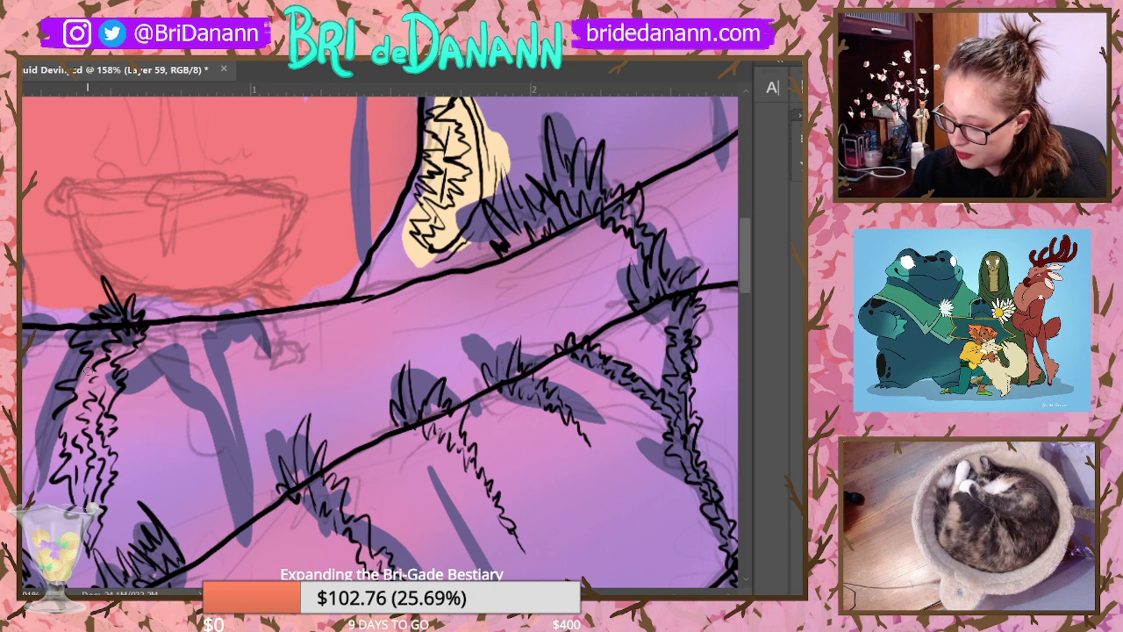
pyautogui.moveTo(92, 367); pyautogui.dragTo(68, 428)
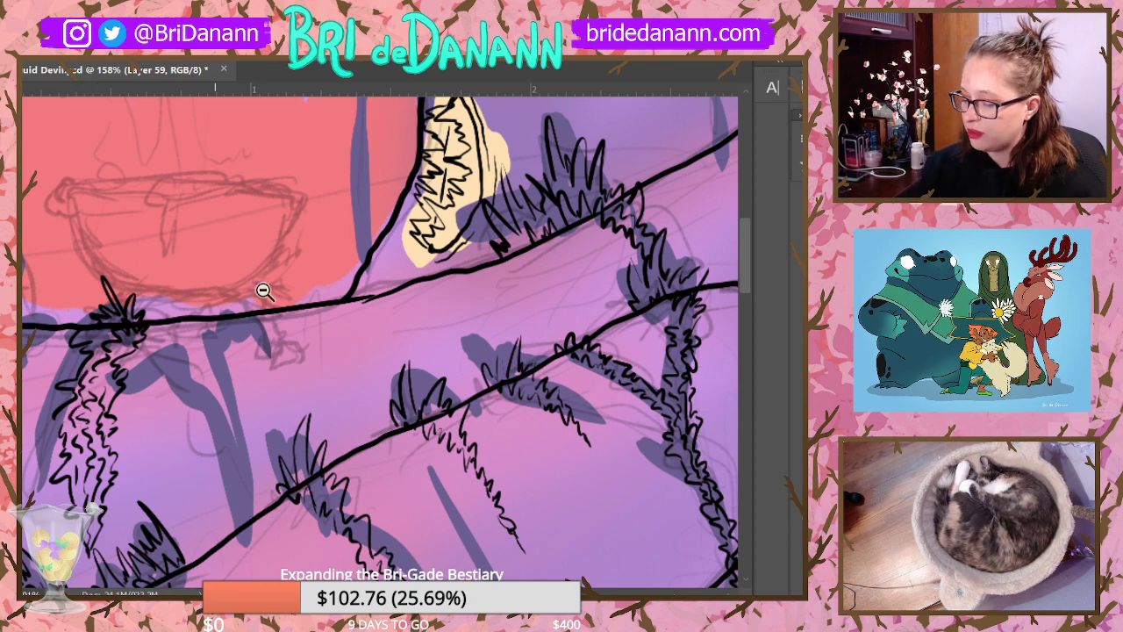
# Step: Ink the short grass tuft and the thinner jagged moss strands hanging from the branch just right of the long strand
pyautogui.keyDown('alt'); pyautogui.click(265, 293); pyautogui.keyUp('alt')
pyautogui.click(100, 316)
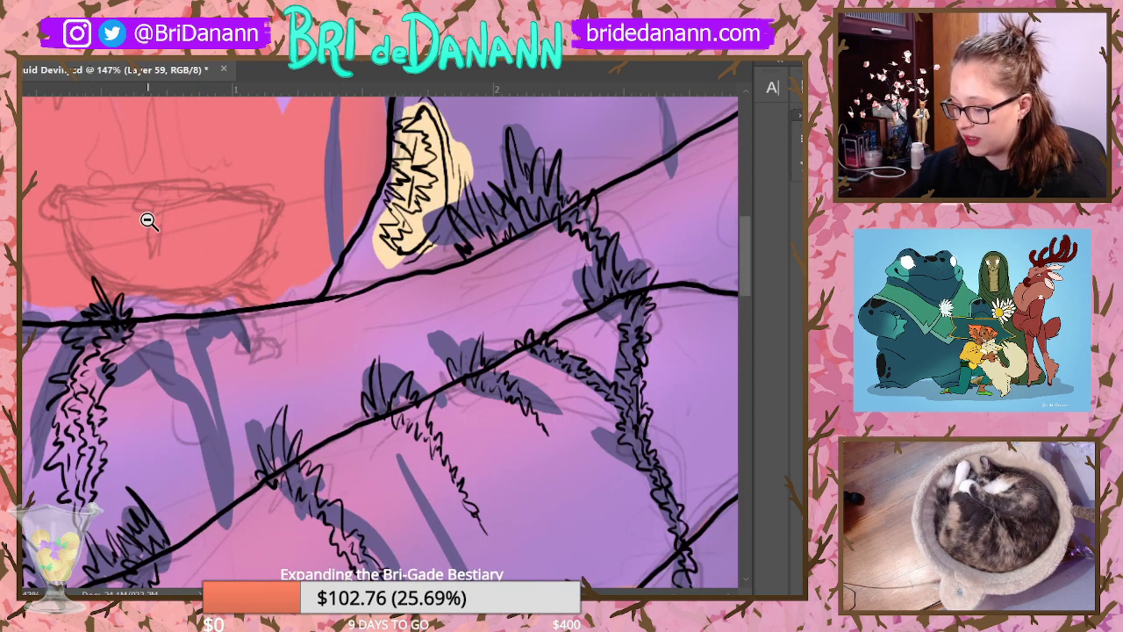
pyautogui.click(269, 388)
pyautogui.moveTo(186, 309)
pyautogui.mouseDown()
pyautogui.moveTo(227, 310)
pyautogui.moveTo(224, 347)
pyautogui.mouseUp()
pyautogui.moveTo(187, 310)
pyautogui.mouseDown()
pyautogui.moveTo(207, 339)
pyautogui.moveTo(232, 331)
pyautogui.moveTo(236, 374)
pyautogui.moveTo(220, 361)
pyautogui.moveTo(243, 380)
pyautogui.mouseUp()
pyautogui.moveTo(133, 322); pyautogui.dragTo(151, 368)
pyautogui.moveTo(148, 310)
pyautogui.mouseDown()
pyautogui.moveTo(167, 349)
pyautogui.moveTo(192, 342)
pyautogui.moveTo(146, 369)
pyautogui.moveTo(159, 380)
pyautogui.moveTo(173, 363)
pyautogui.moveTo(175, 389)
pyautogui.moveTo(163, 392)
pyautogui.moveTo(193, 441)
pyautogui.mouseUp()
pyautogui.moveTo(183, 391); pyautogui.dragTo(192, 447)
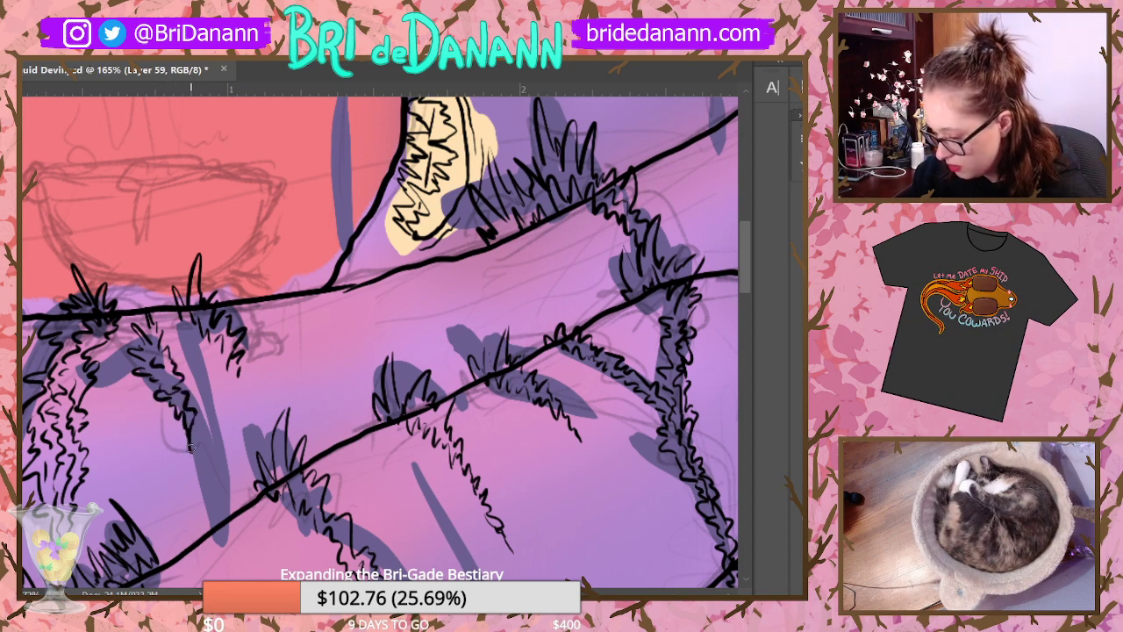
pyautogui.moveTo(205, 357)
pyautogui.mouseDown()
pyautogui.moveTo(221, 382)
pyautogui.moveTo(211, 402)
pyautogui.moveTo(198, 373)
pyautogui.moveTo(219, 451)
pyautogui.mouseUp()
pyautogui.moveTo(218, 405)
pyautogui.mouseDown()
pyautogui.moveTo(224, 473)
pyautogui.moveTo(213, 465)
pyautogui.moveTo(232, 505)
pyautogui.mouseUp()
# Step: Ink pointed grass blades over the dark mound at the left end of the branch below the red opening
pyautogui.hscroll(-2, 232, 505)
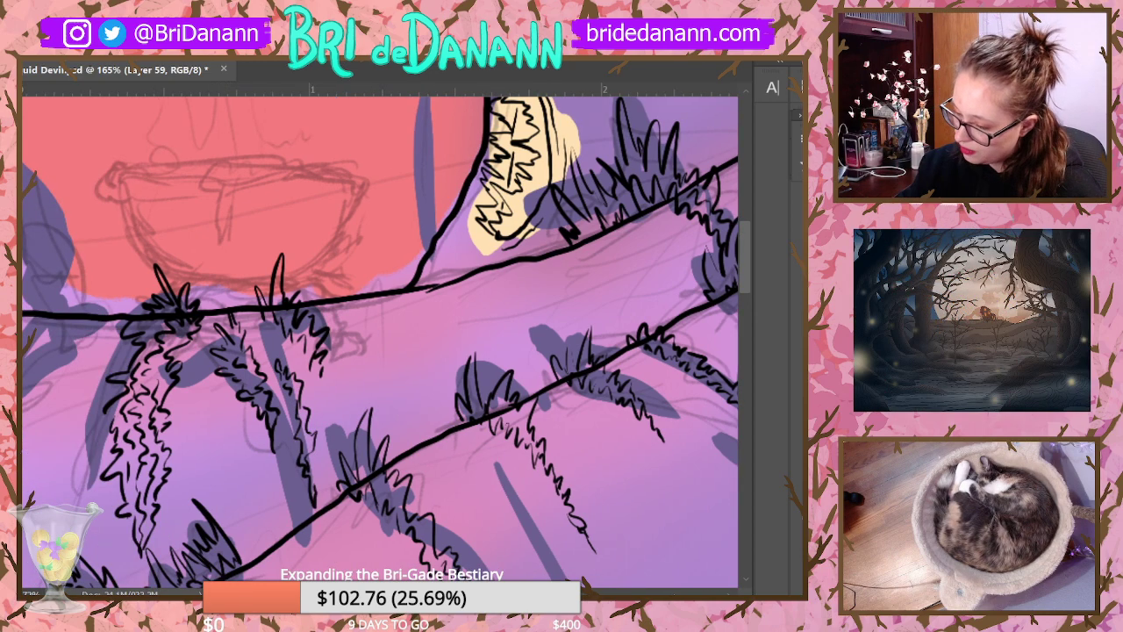
pyautogui.moveTo(38, 159)
pyautogui.mouseDown()
pyautogui.moveTo(28, 207)
pyautogui.moveTo(57, 263)
pyautogui.mouseUp()
pyautogui.moveTo(30, 199); pyautogui.dragTo(40, 253)
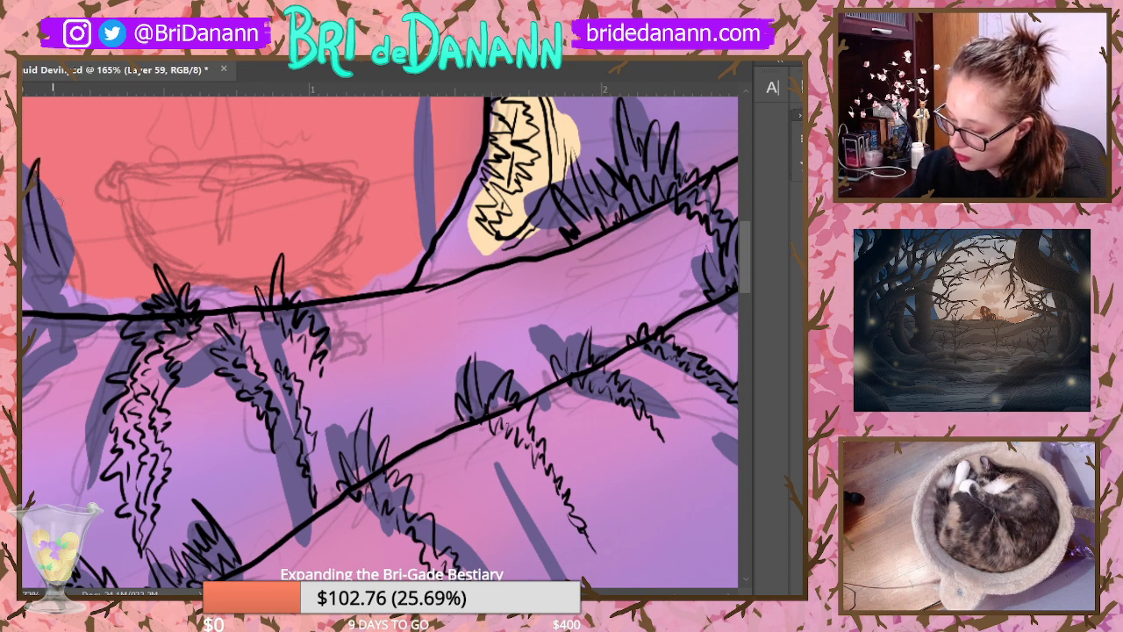
pyautogui.moveTo(53, 198); pyautogui.dragTo(72, 295)
pyautogui.moveTo(70, 246)
pyautogui.mouseDown()
pyautogui.moveTo(88, 265)
pyautogui.moveTo(87, 313)
pyautogui.moveTo(33, 314)
pyautogui.moveTo(79, 290)
pyautogui.moveTo(90, 301)
pyautogui.moveTo(97, 274)
pyautogui.mouseUp()
pyautogui.moveTo(91, 318); pyautogui.dragTo(102, 300)
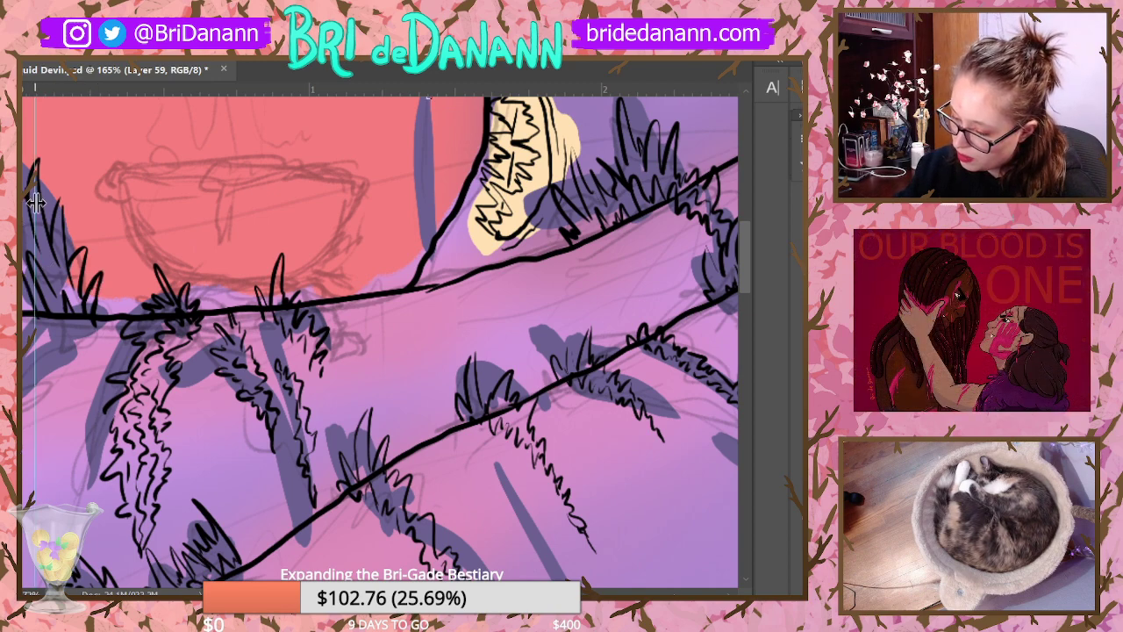
pyautogui.moveTo(28, 215); pyautogui.dragTo(56, 177)
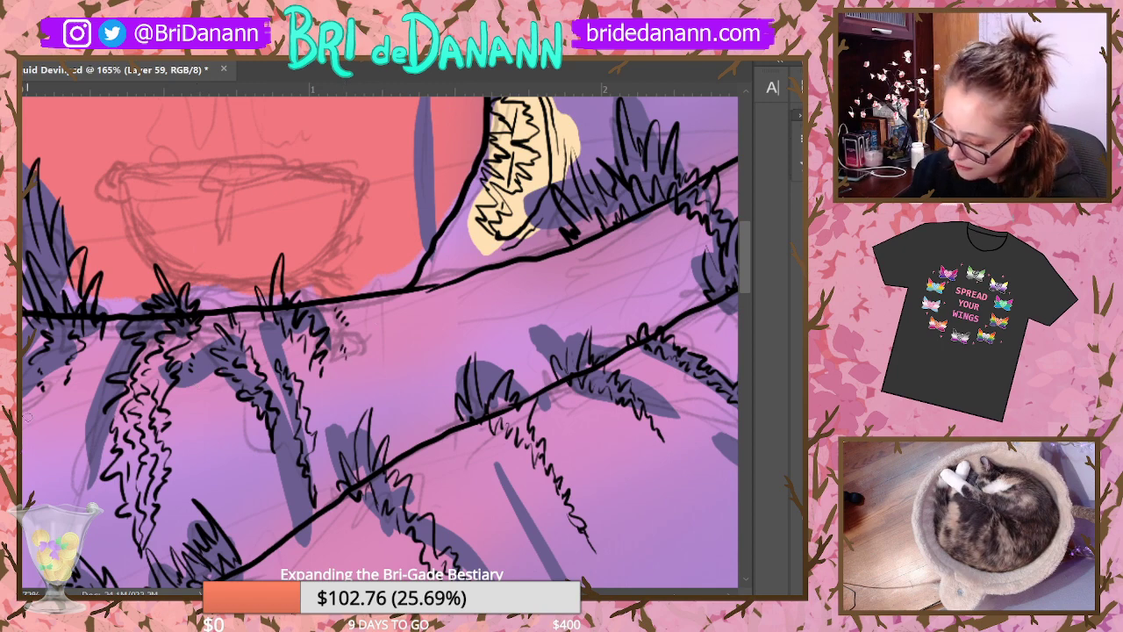
# Step: Ink small moss marks beneath the left-end grass mound and short ticks under the branch near the yellow fungus
pyautogui.click(61, 404)
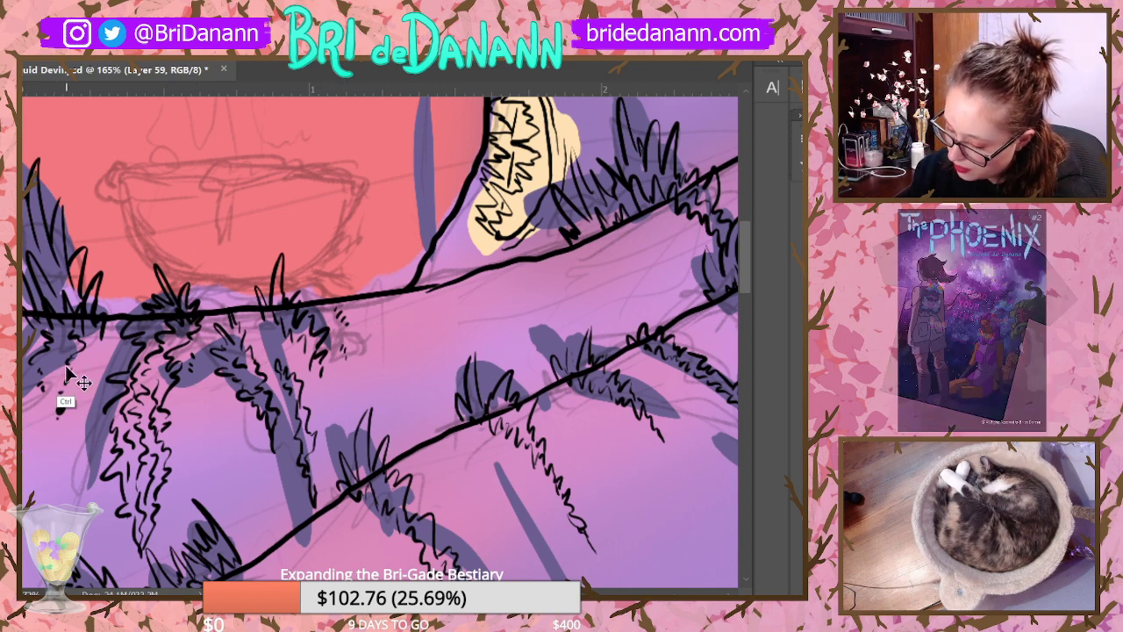
pyautogui.hotkey('ctrl', 'z')
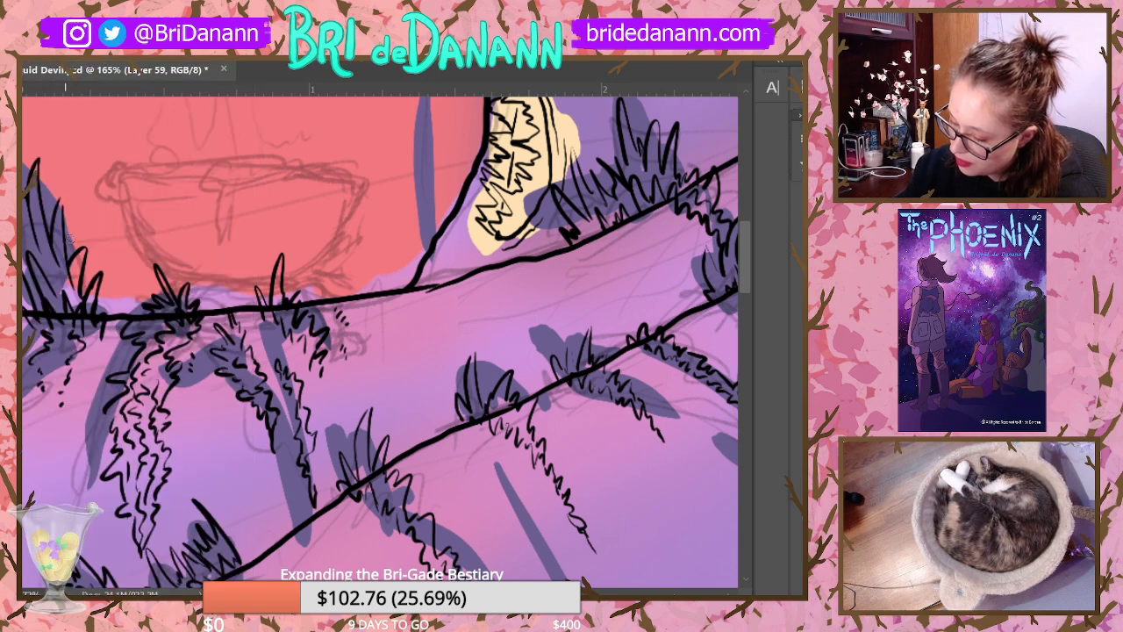
pyautogui.moveTo(56, 347); pyautogui.dragTo(54, 402)
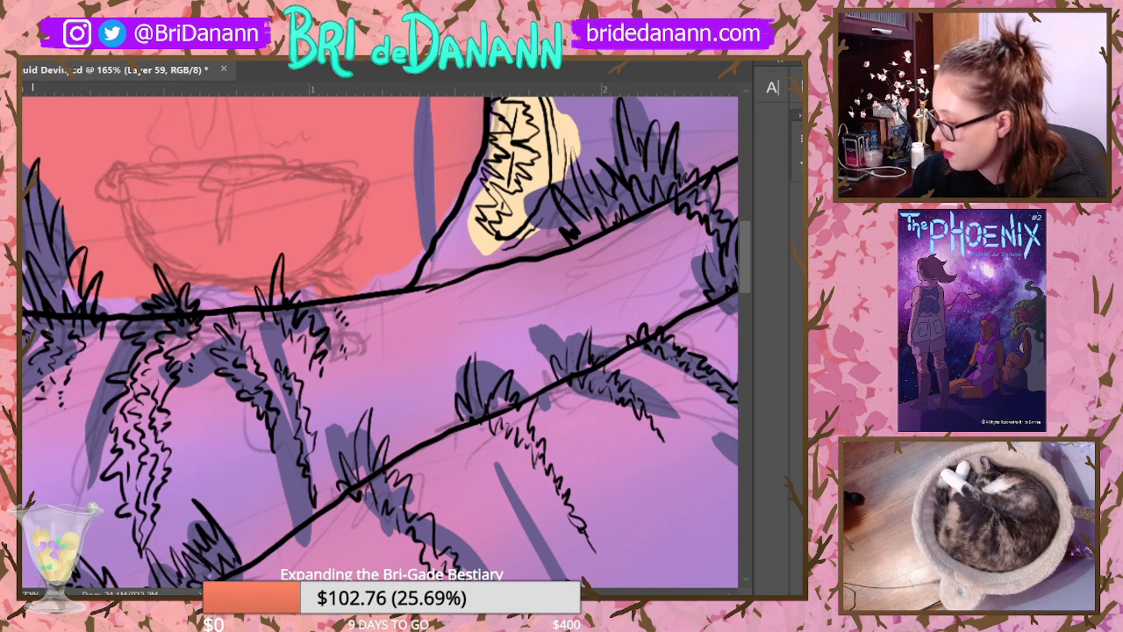
pyautogui.moveTo(503, 275); pyautogui.dragTo(520, 270)
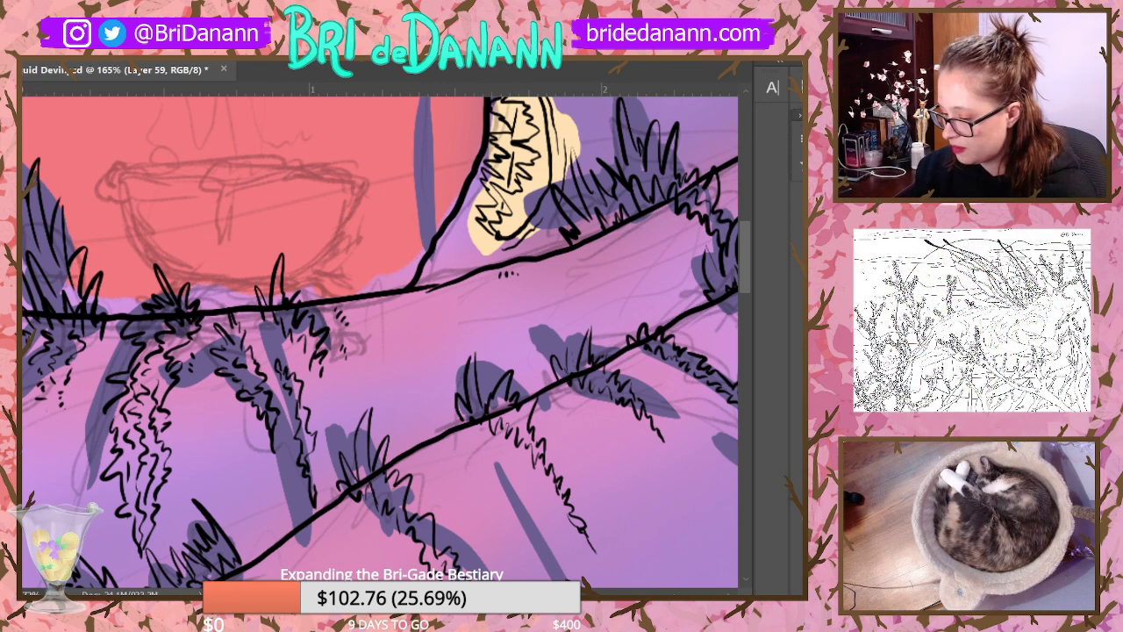
# Step: Ink a grass tuft and the beginning of its hanging moss on the branch left of the character's horn
pyautogui.hotkey('ctrl', '0')
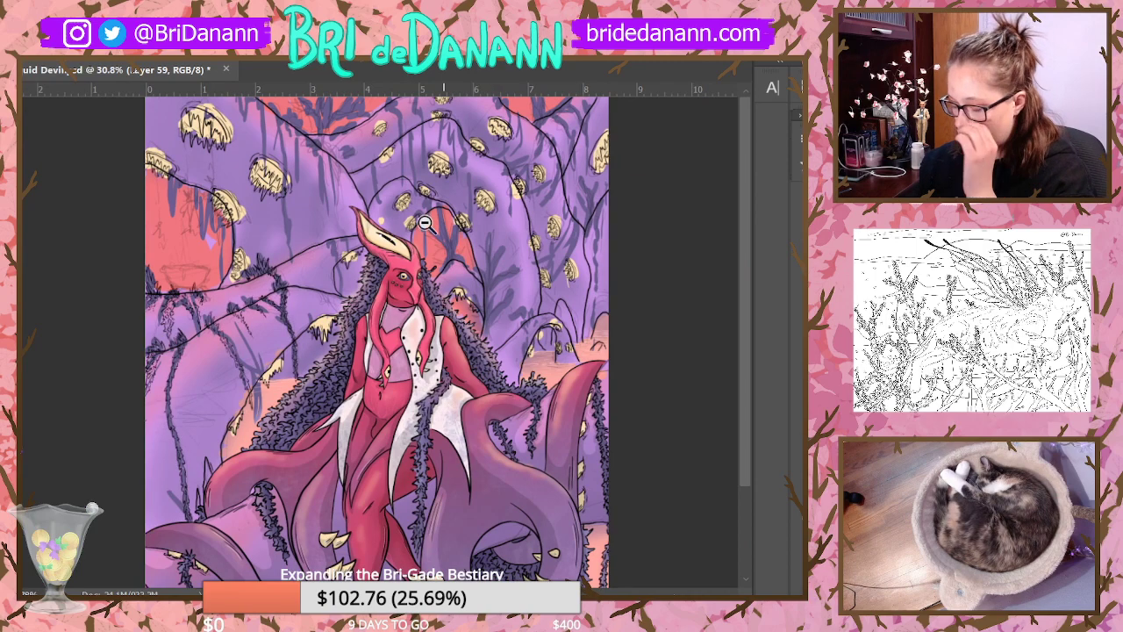
pyautogui.scroll(6, 332, 230)
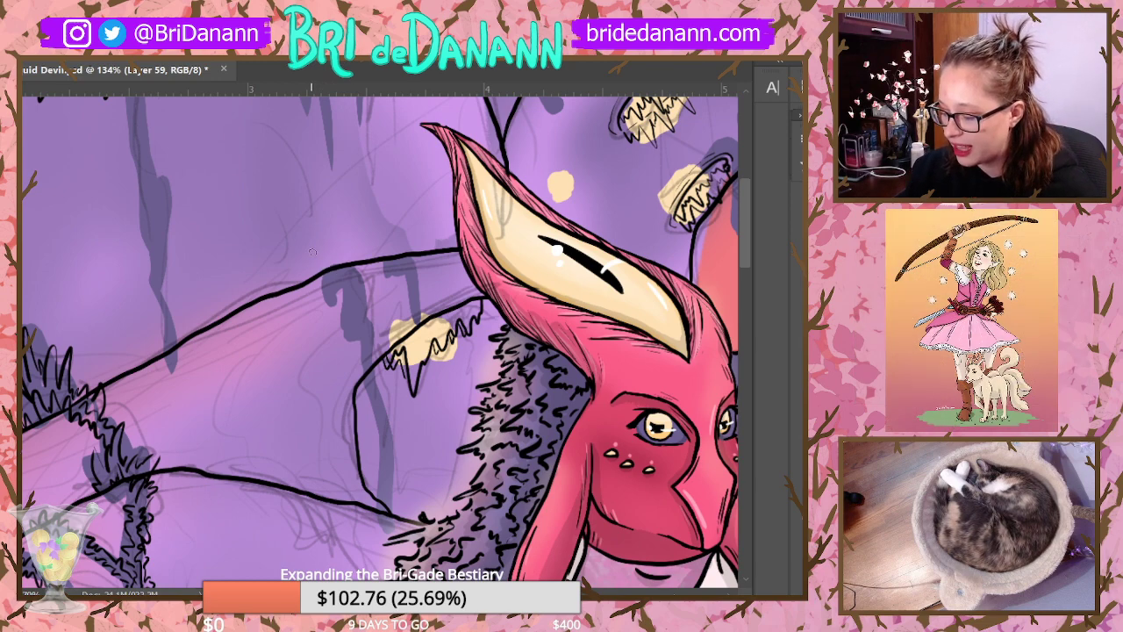
pyautogui.moveTo(312, 251); pyautogui.dragTo(332, 266)
pyautogui.moveTo(331, 264)
pyautogui.mouseDown()
pyautogui.moveTo(337, 242)
pyautogui.moveTo(335, 266)
pyautogui.mouseUp()
pyautogui.hotkey('ctrl', 'z')
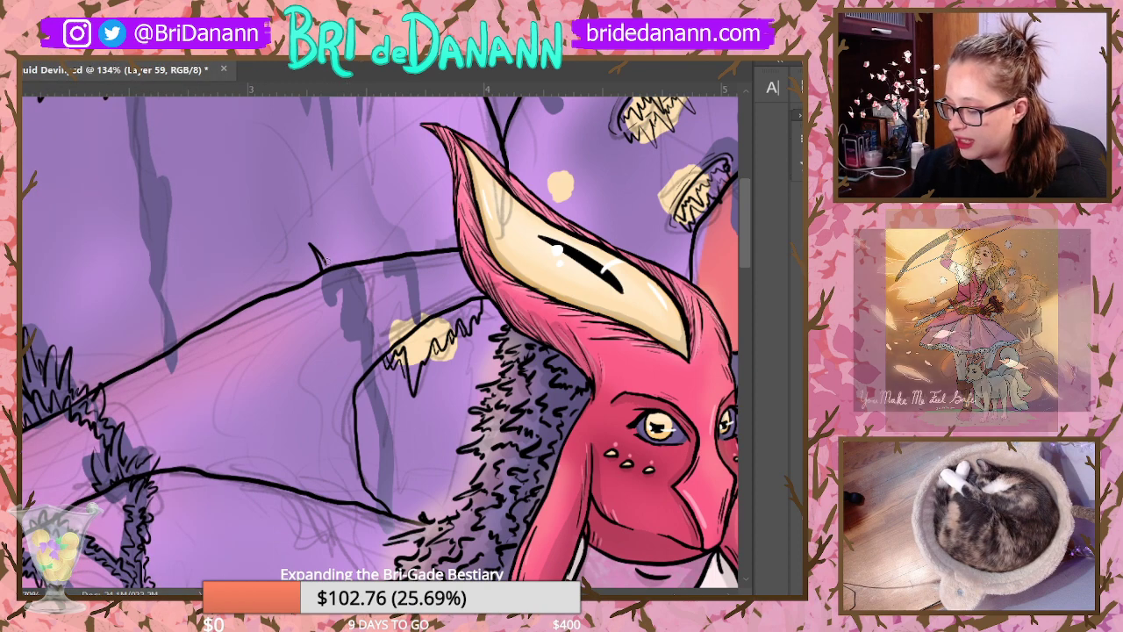
pyautogui.moveTo(326, 265)
pyautogui.mouseDown()
pyautogui.moveTo(336, 232)
pyautogui.moveTo(356, 321)
pyautogui.mouseUp()
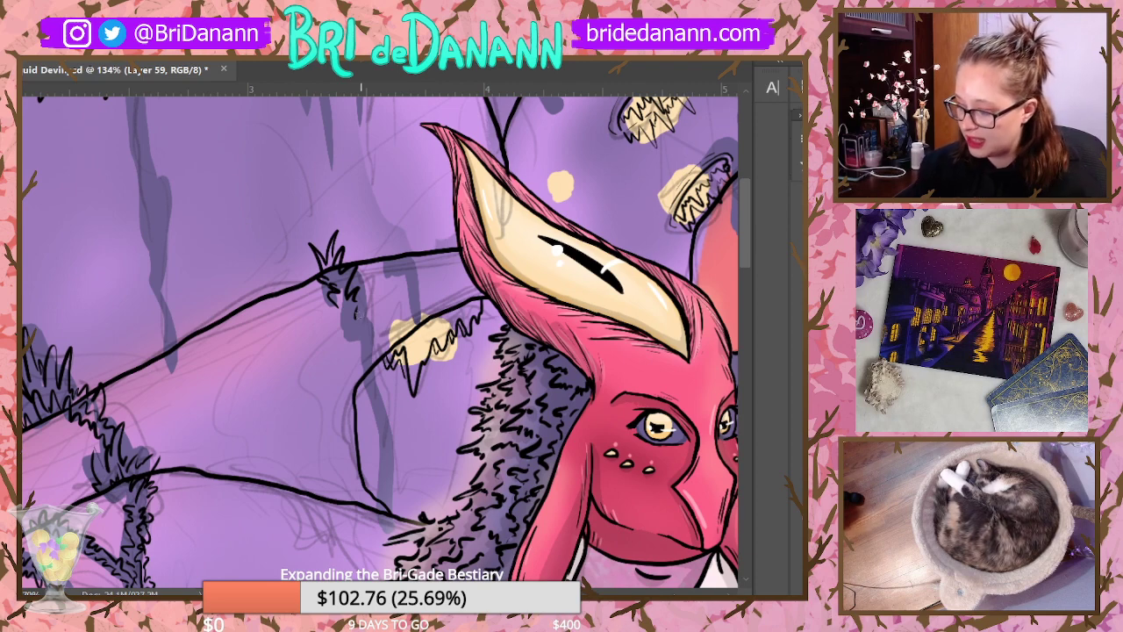
# Step: Extend the jagged moss strand down to the lower branch and ink a second short strand beside the character's horn
pyautogui.moveTo(359, 316); pyautogui.dragTo(372, 358)
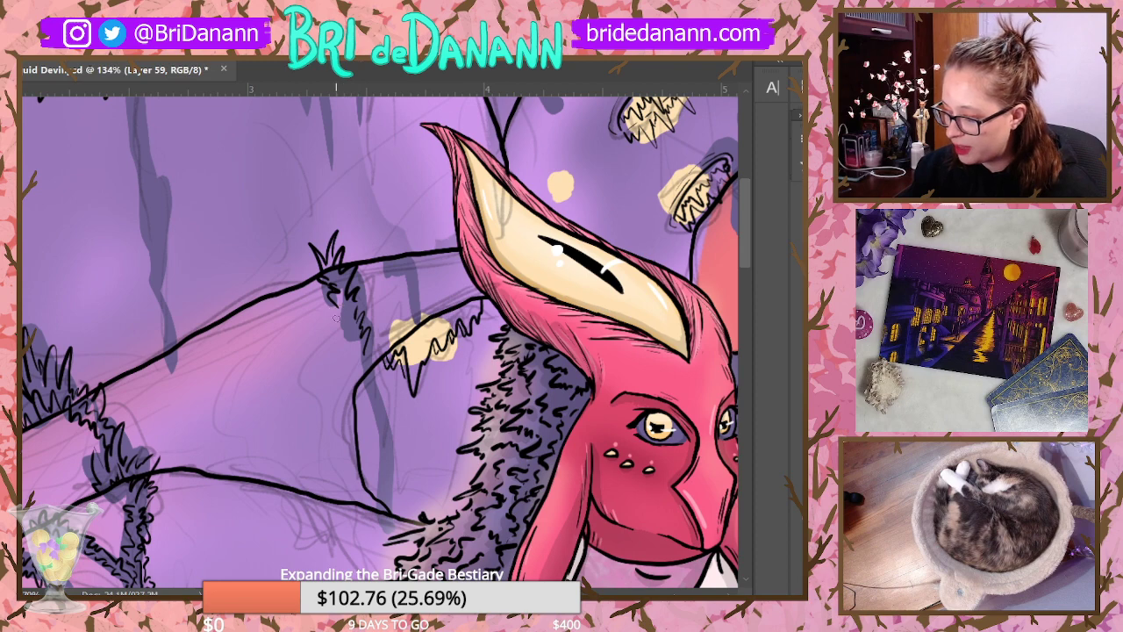
pyautogui.moveTo(336, 317); pyautogui.dragTo(346, 330)
pyautogui.moveTo(391, 262)
pyautogui.mouseDown()
pyautogui.moveTo(400, 235)
pyautogui.moveTo(414, 301)
pyautogui.mouseUp()
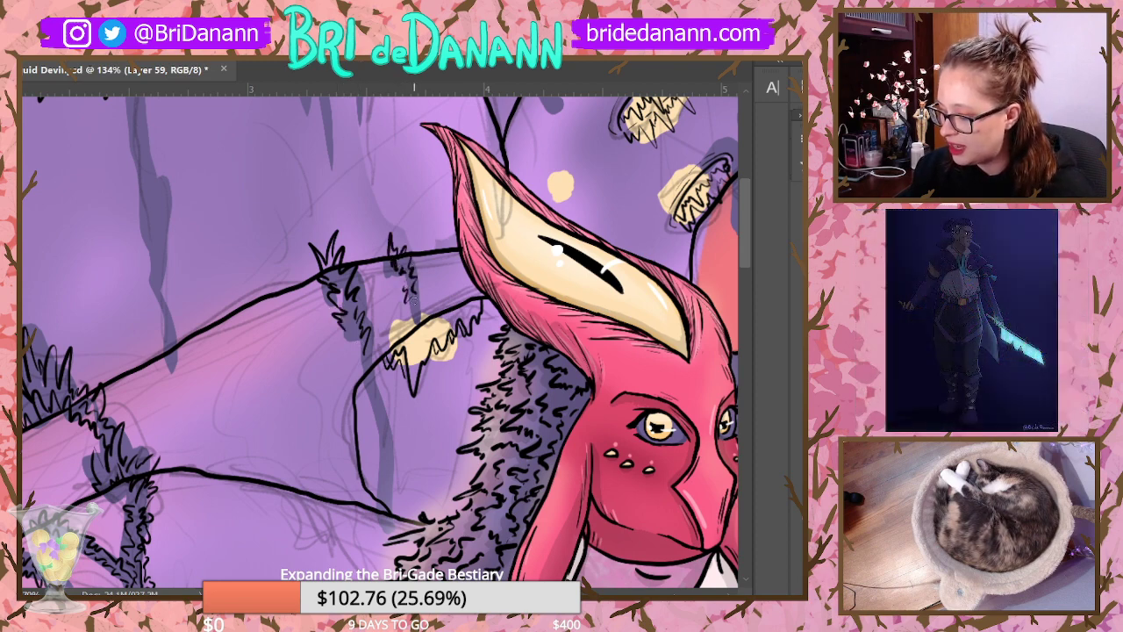
pyautogui.moveTo(367, 355); pyautogui.dragTo(384, 430)
pyautogui.moveTo(354, 340)
pyautogui.mouseDown()
pyautogui.moveTo(386, 431)
pyautogui.moveTo(381, 474)
pyautogui.mouseUp()
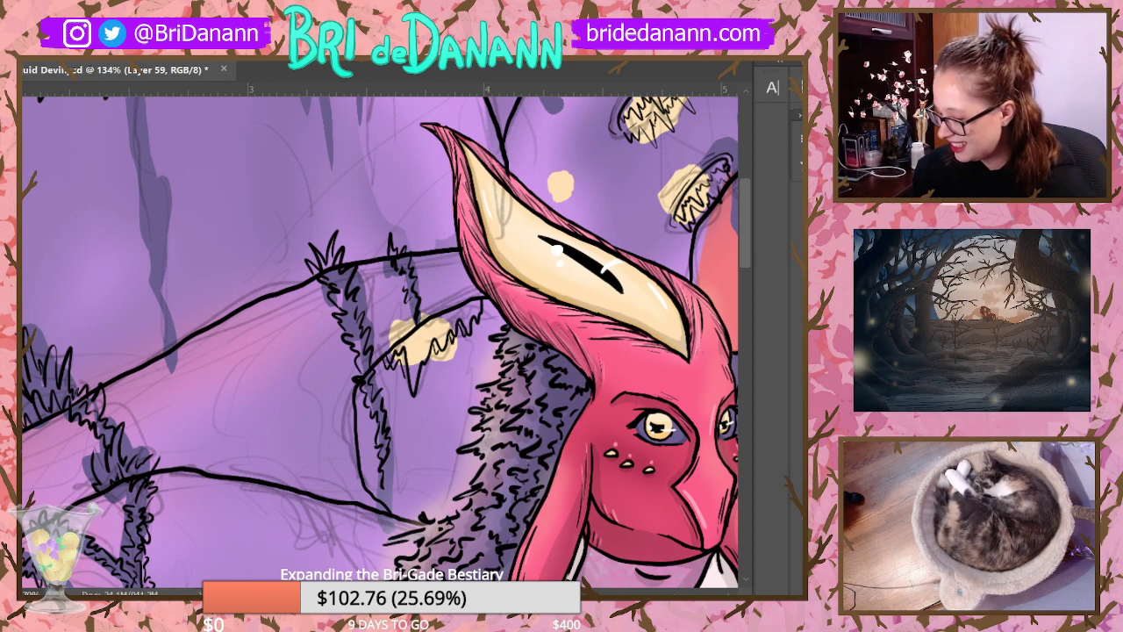
# Step: Ink grass blades and a short jagged moss edge along the upper-left branch beside the red background opening
pyautogui.scroll(10, 747, 323)
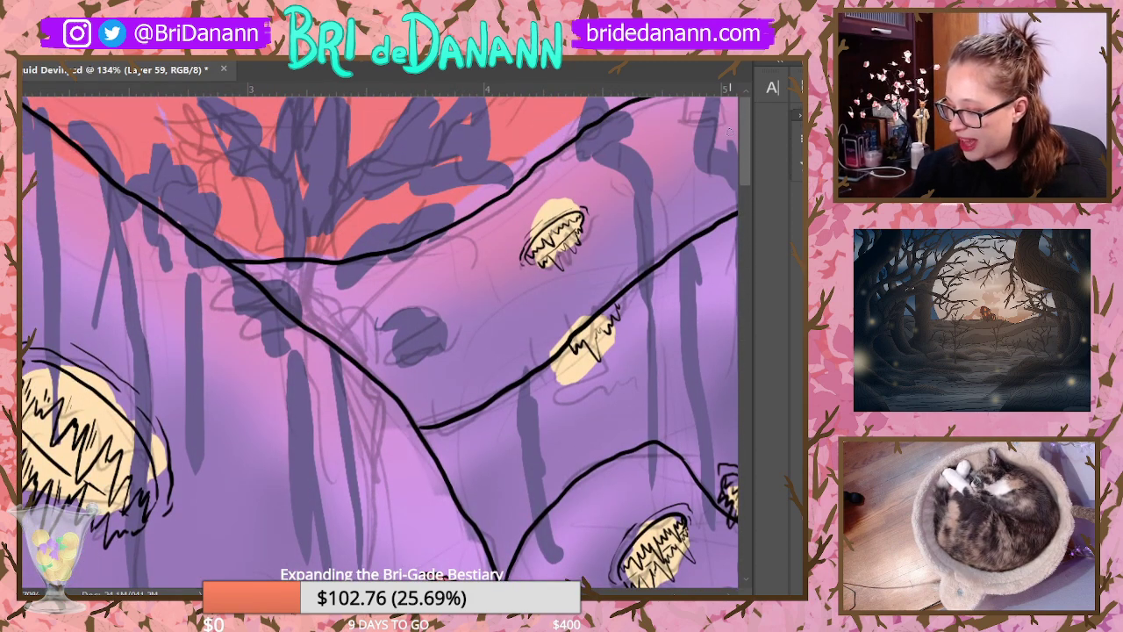
pyautogui.moveTo(79, 145)
pyautogui.mouseDown()
pyautogui.moveTo(100, 163)
pyautogui.moveTo(120, 143)
pyautogui.moveTo(129, 225)
pyautogui.mouseUp()
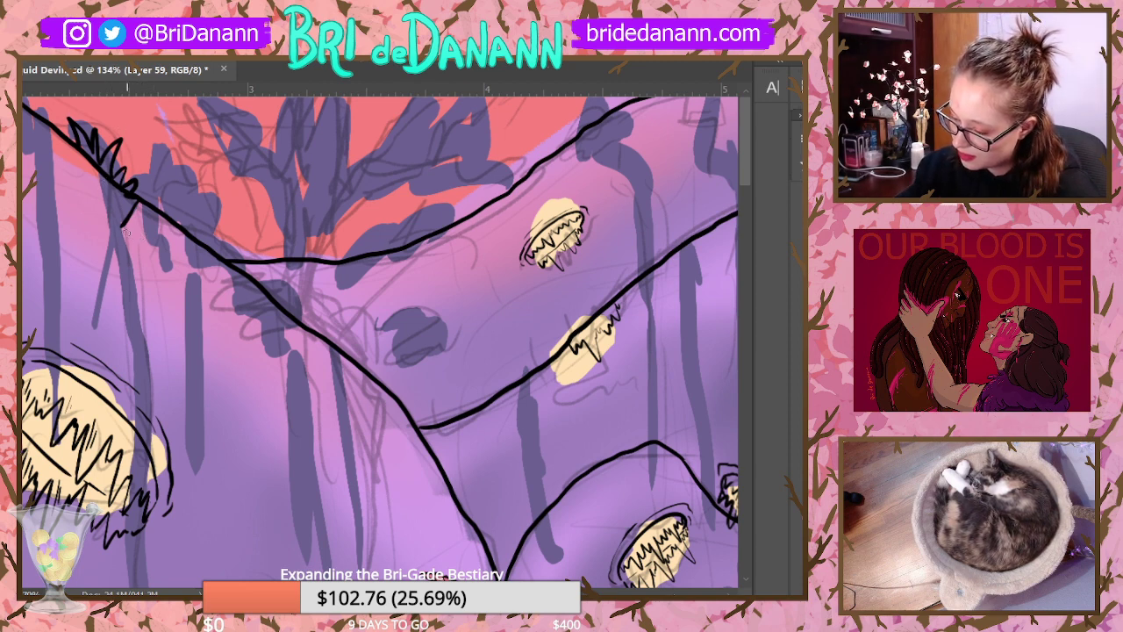
pyautogui.moveTo(126, 231); pyautogui.dragTo(151, 296)
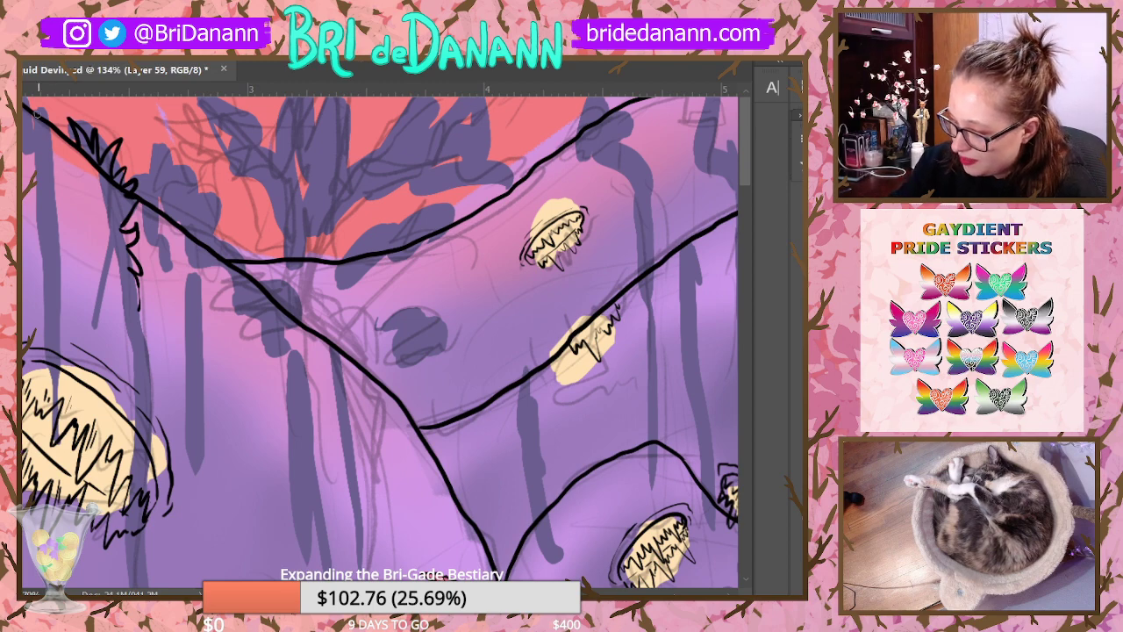
# Step: Outline the long thin strand hanging from the upper-left branch down to the large yellow fungus
pyautogui.moveTo(40, 107)
pyautogui.mouseDown()
pyautogui.moveTo(55, 174)
pyautogui.moveTo(61, 355)
pyautogui.mouseUp()
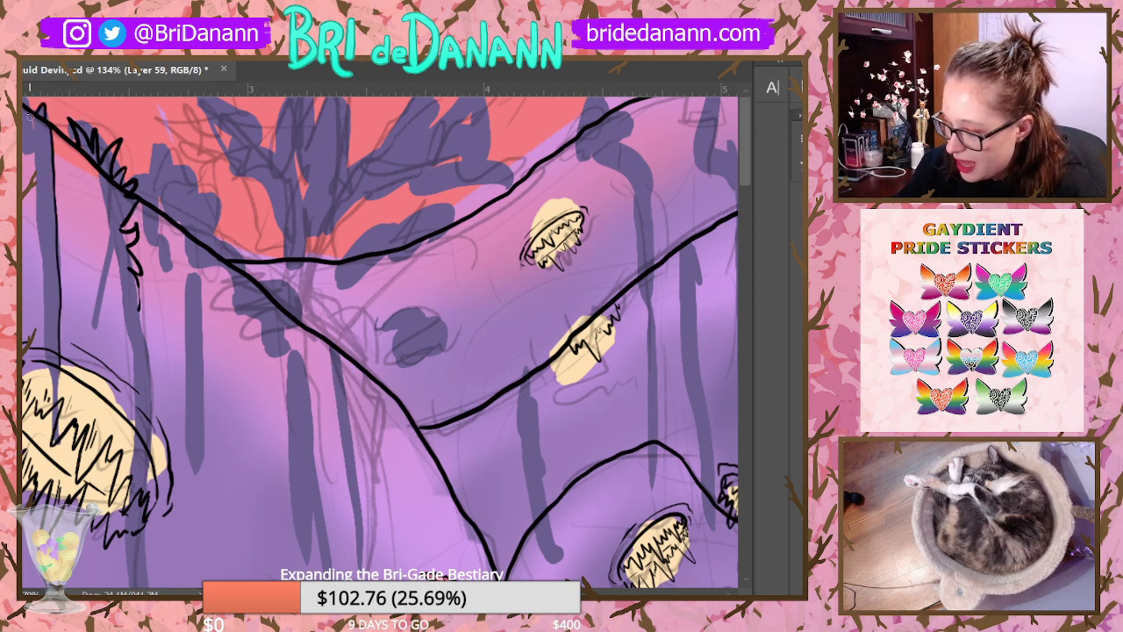
pyautogui.moveTo(30, 118); pyautogui.dragTo(60, 462)
pyautogui.moveTo(33, 132); pyautogui.dragTo(39, 257)
pyautogui.moveTo(24, 100); pyautogui.dragTo(38, 111)
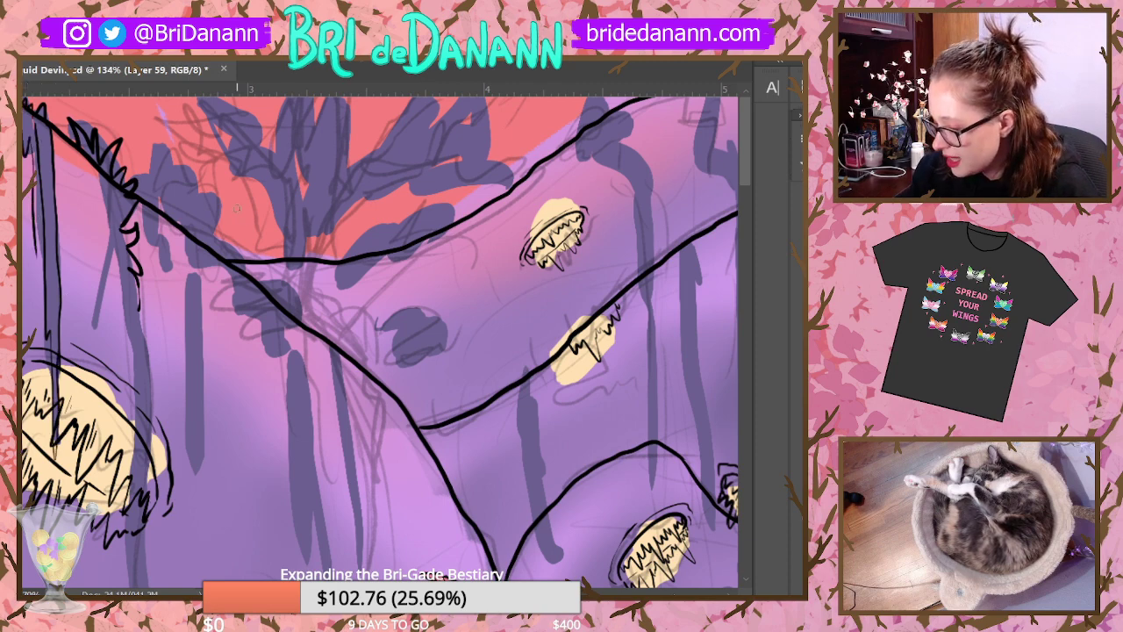
# Step: Ink long, narrow pointed strands hanging from the rim of the left red opening, beside and below the fungus
pyautogui.hotkey('ctrl', '0')
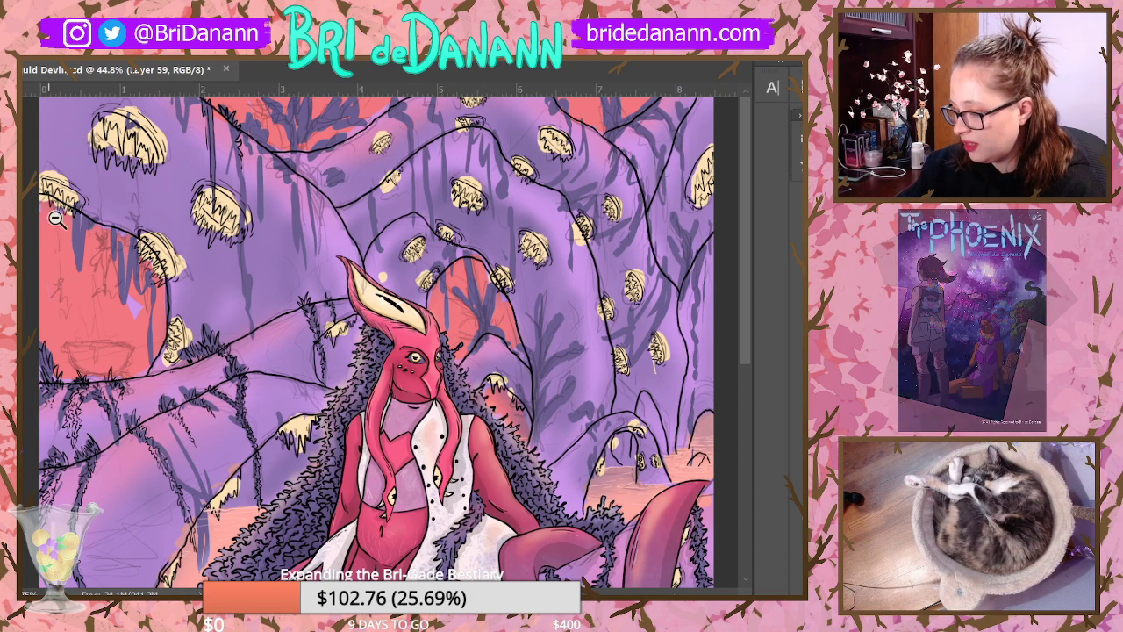
pyautogui.moveTo(57, 218); pyautogui.dragTo(132, 110)
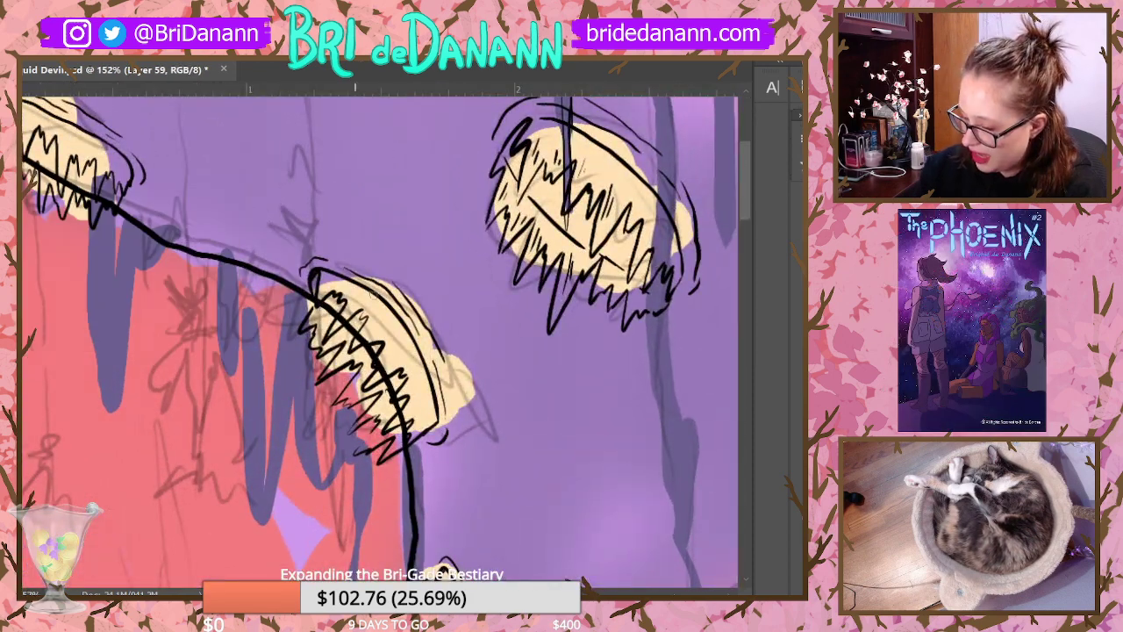
pyautogui.moveTo(217, 260); pyautogui.dragTo(232, 440)
pyautogui.moveTo(233, 262); pyautogui.dragTo(254, 502)
pyautogui.moveTo(251, 301); pyautogui.dragTo(261, 551)
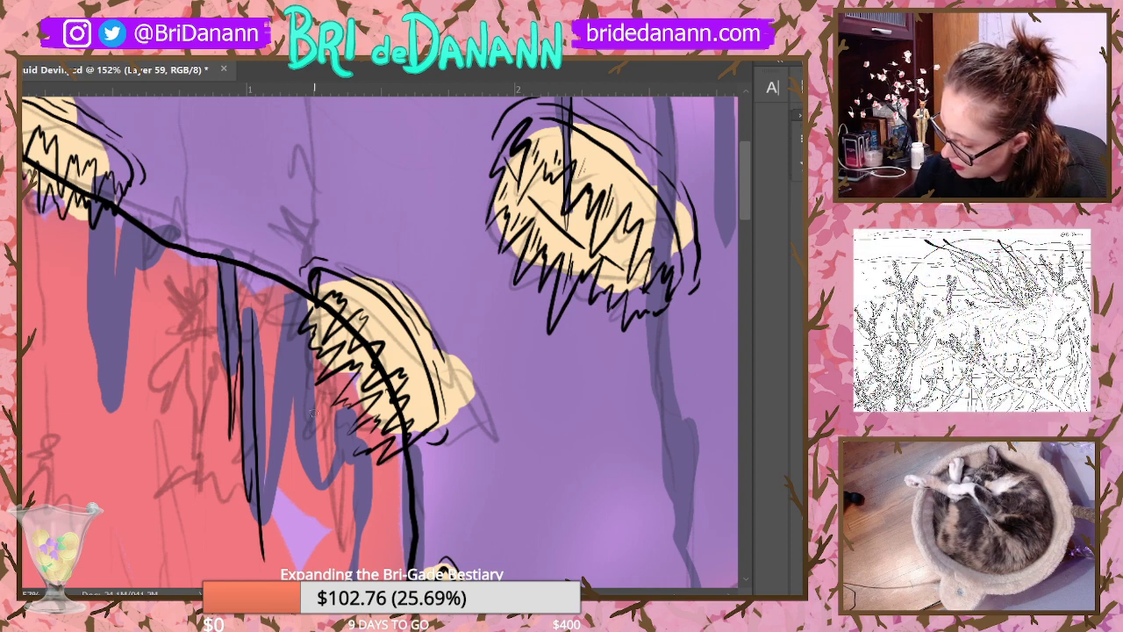
pyautogui.moveTo(291, 290)
pyautogui.mouseDown()
pyautogui.moveTo(314, 551)
pyautogui.moveTo(309, 386)
pyautogui.moveTo(318, 537)
pyautogui.moveTo(325, 493)
pyautogui.mouseUp()
pyautogui.moveTo(336, 575); pyautogui.dragTo(330, 325)
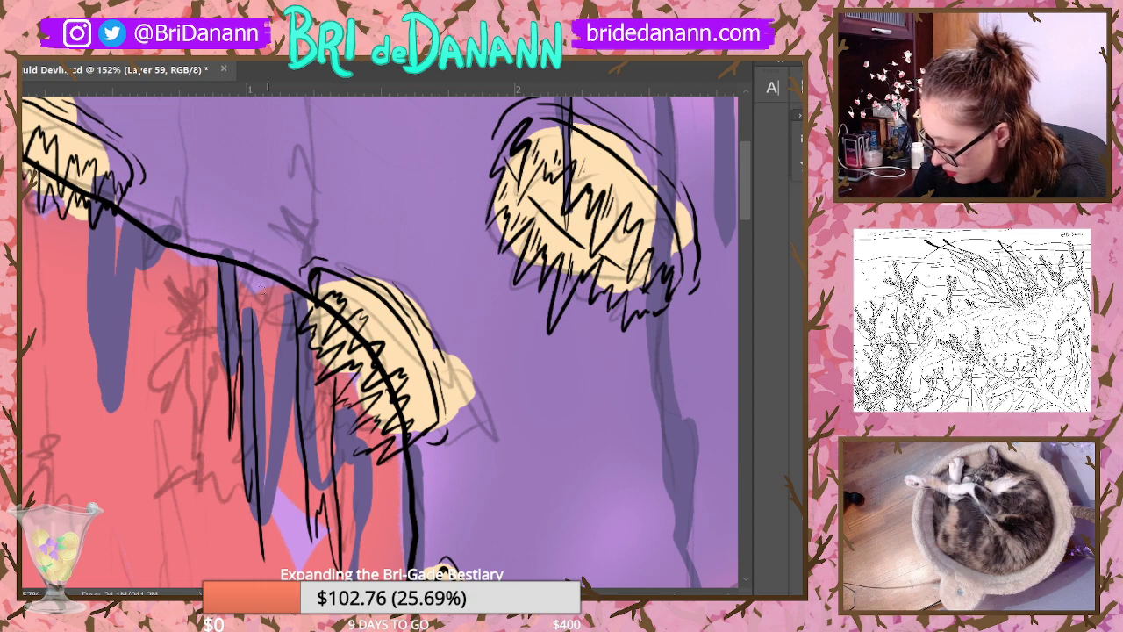
pyautogui.moveTo(265, 275); pyautogui.dragTo(269, 579)
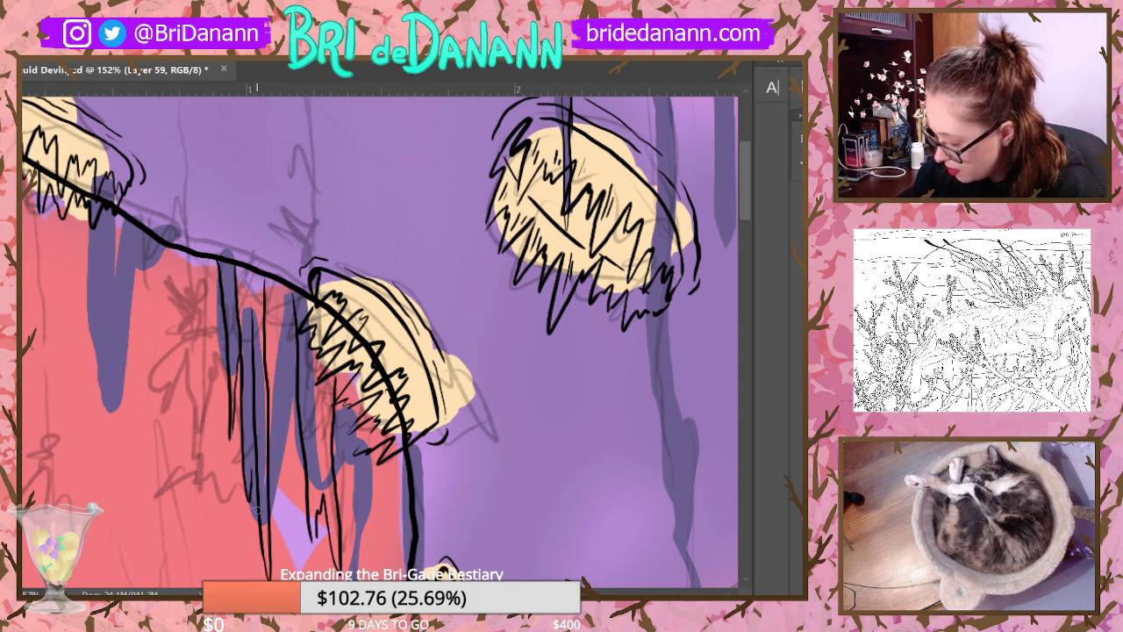
# Step: Ink the pointed strands and looping vine near the left fungus on the opening's rim, plus a thin straight strand beside them
pyautogui.moveTo(93, 223)
pyautogui.mouseDown()
pyautogui.moveTo(98, 322)
pyautogui.moveTo(103, 229)
pyautogui.moveTo(114, 469)
pyautogui.moveTo(121, 234)
pyautogui.moveTo(119, 467)
pyautogui.mouseUp()
pyautogui.moveTo(121, 219); pyautogui.dragTo(164, 281)
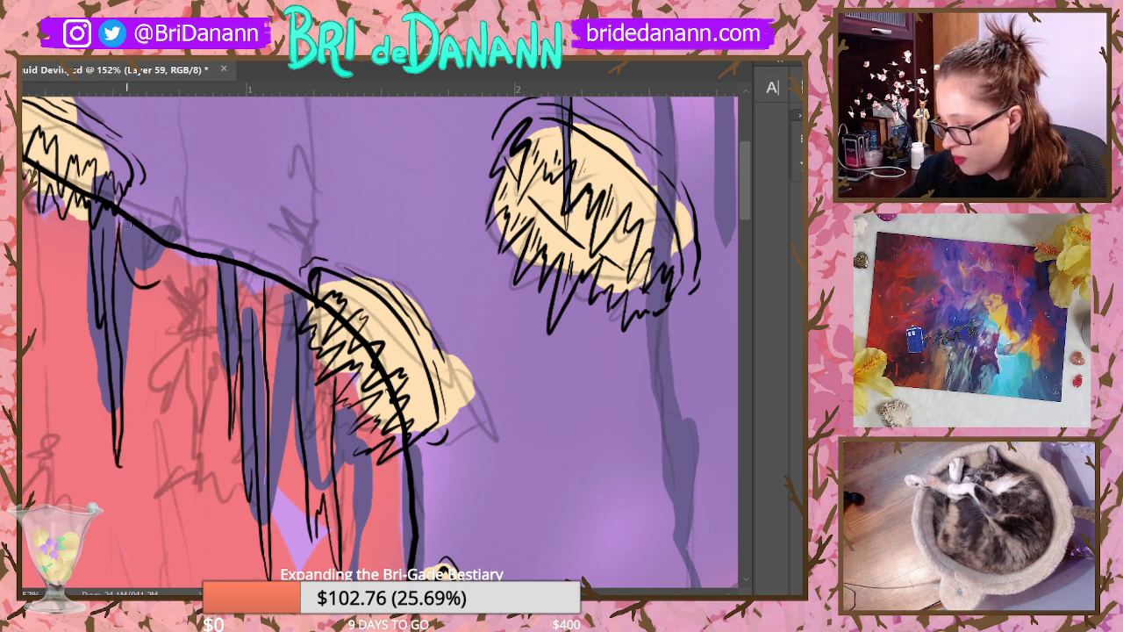
pyautogui.moveTo(128, 225)
pyautogui.mouseDown()
pyautogui.moveTo(168, 263)
pyautogui.moveTo(172, 285)
pyautogui.mouseUp()
pyautogui.moveTo(143, 235); pyautogui.dragTo(168, 253)
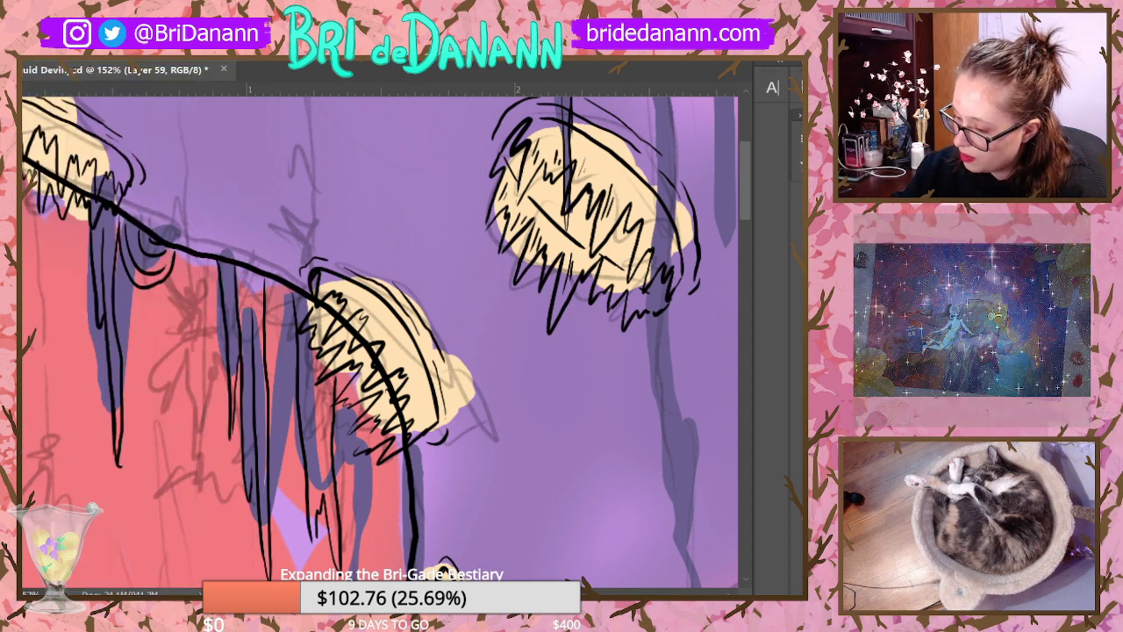
pyautogui.hotkey('ctrl', 'z')
pyautogui.moveTo(186, 248); pyautogui.dragTo(189, 466)
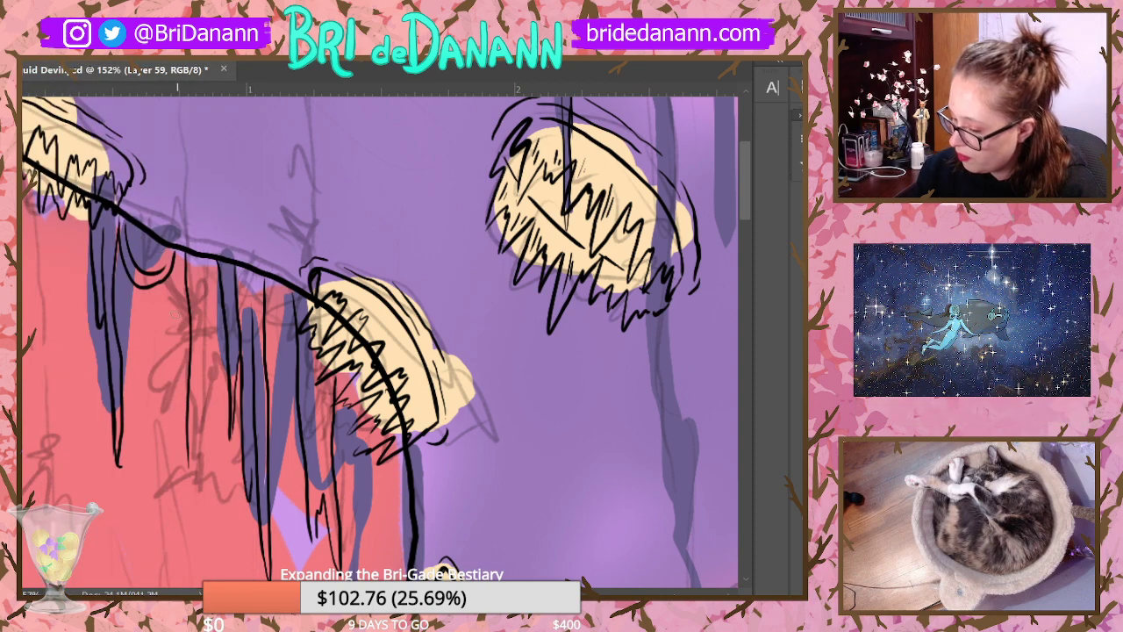
# Step: Ink the other side of the thin strand inside the left red opening and a hanging strand along the opening's right edge
pyautogui.moveTo(175, 259); pyautogui.dragTo(190, 518)
pyautogui.scroll(-5, 105, 278)
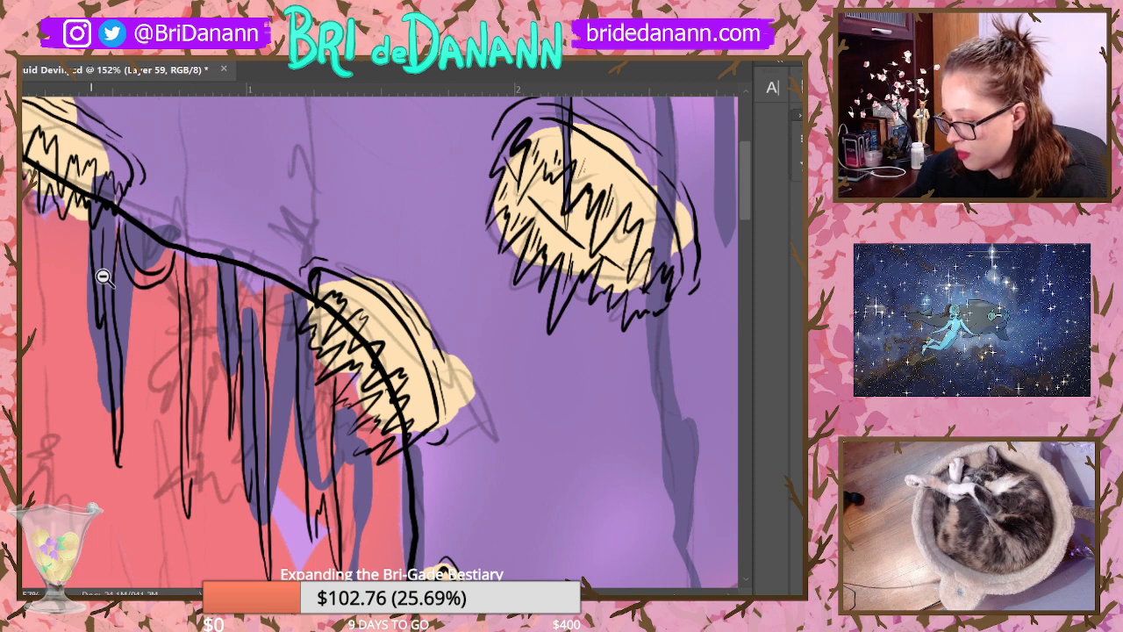
pyautogui.scroll(3, 87, 300)
pyautogui.scroll(1, 87, 300)
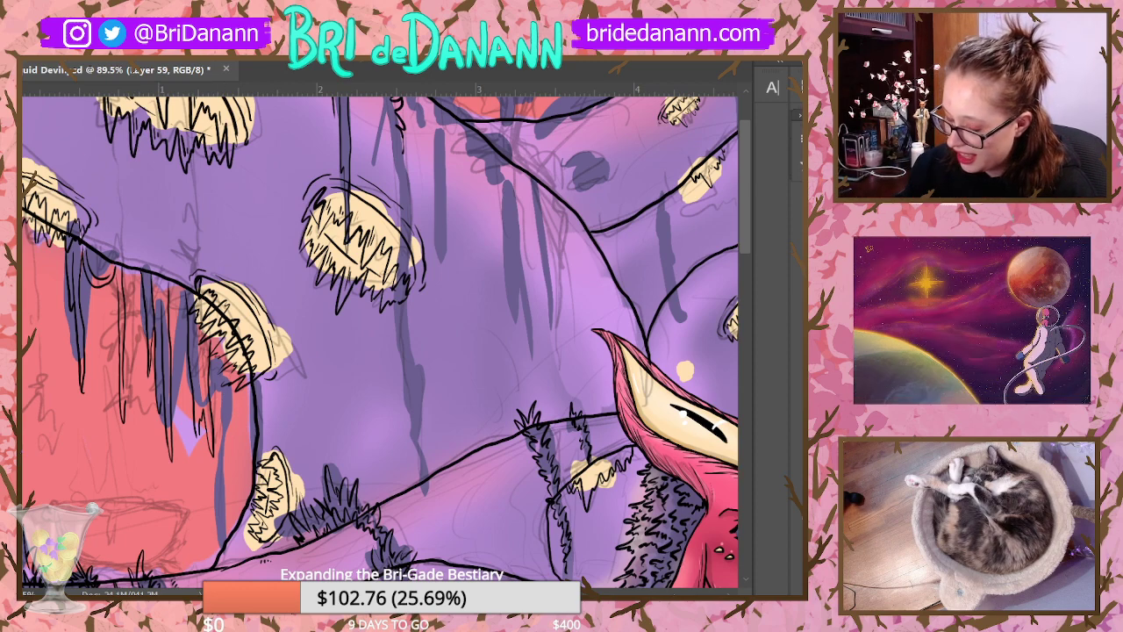
pyautogui.moveTo(232, 386)
pyautogui.mouseDown()
pyautogui.moveTo(227, 536)
pyautogui.moveTo(227, 409)
pyautogui.moveTo(224, 468)
pyautogui.mouseUp()
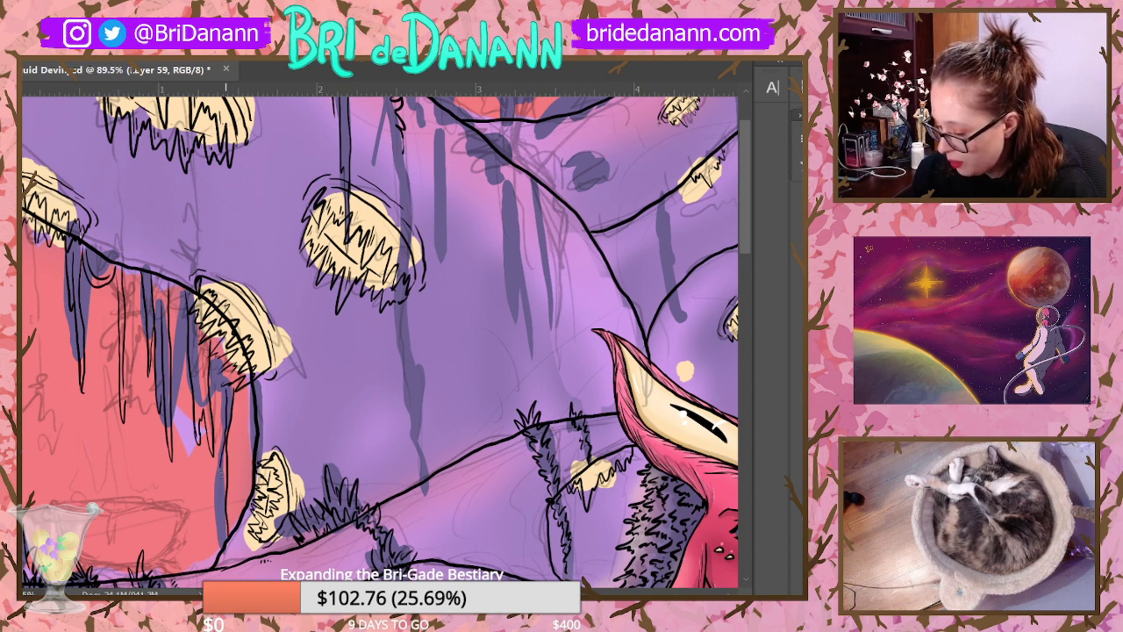
pyautogui.click(42, 8)
pyautogui.click(71, 55)
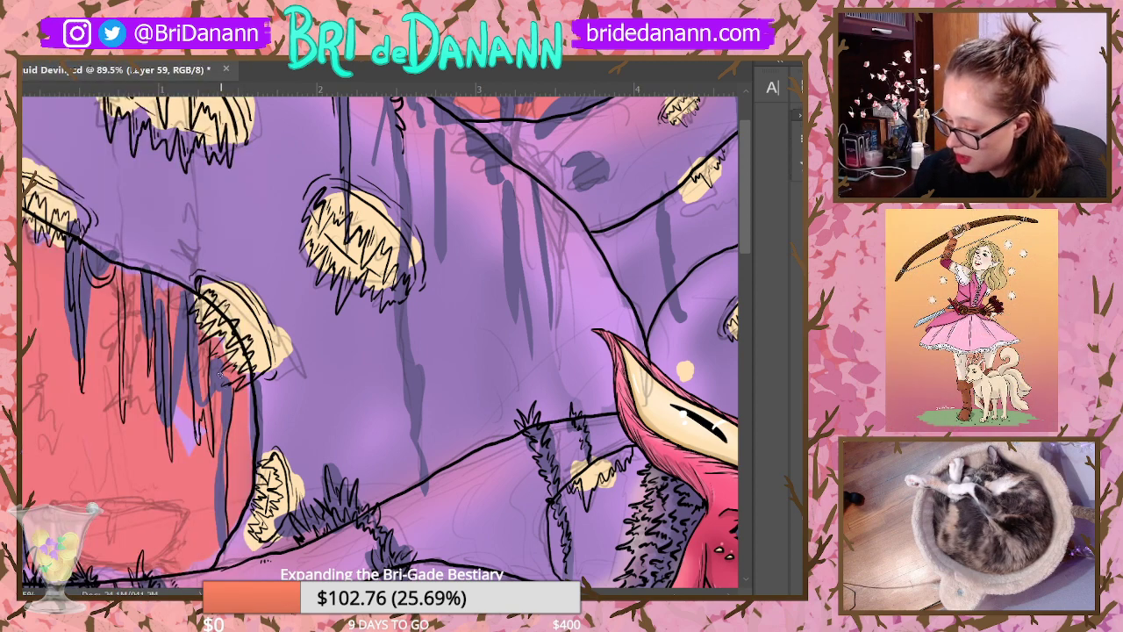
pyautogui.moveTo(228, 388); pyautogui.dragTo(220, 512)
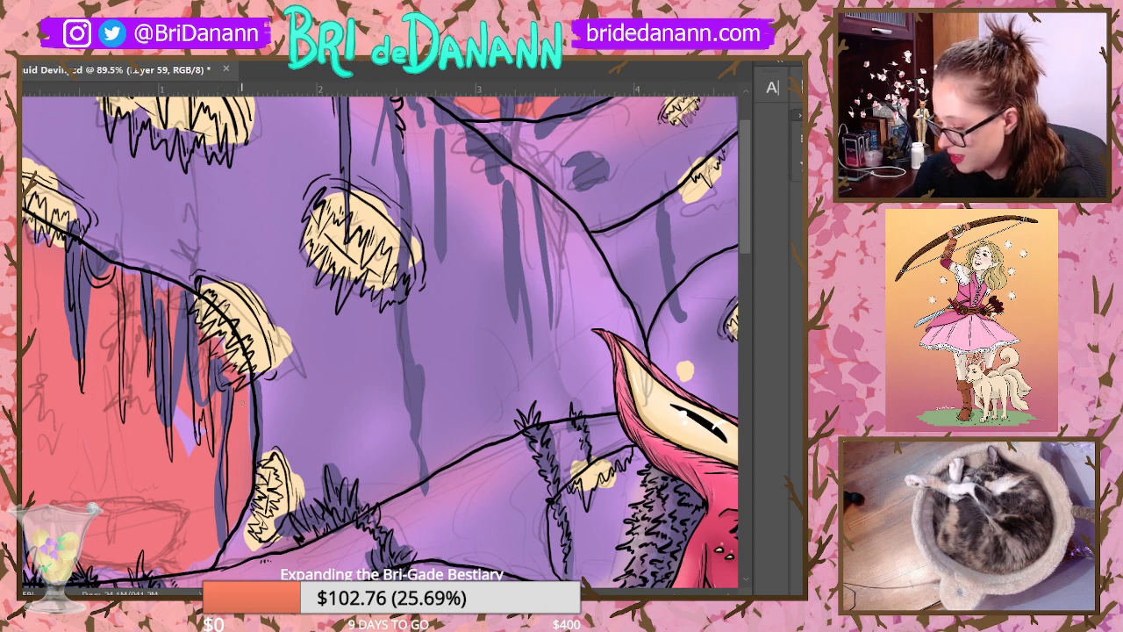
# Step: Outline both sides of the long strand hanging from the upper-left branch past the large yellow fungus to the lower branch
pyautogui.scroll(3, 746, 262)
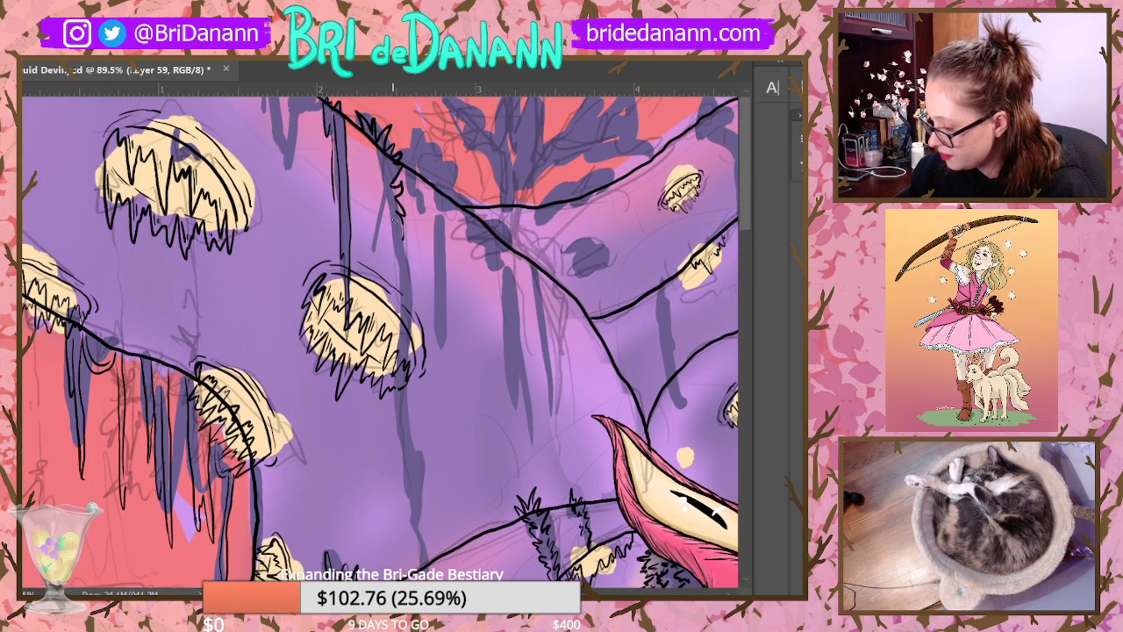
pyautogui.moveTo(403, 255); pyautogui.dragTo(421, 544)
pyautogui.moveTo(383, 147); pyautogui.dragTo(376, 168)
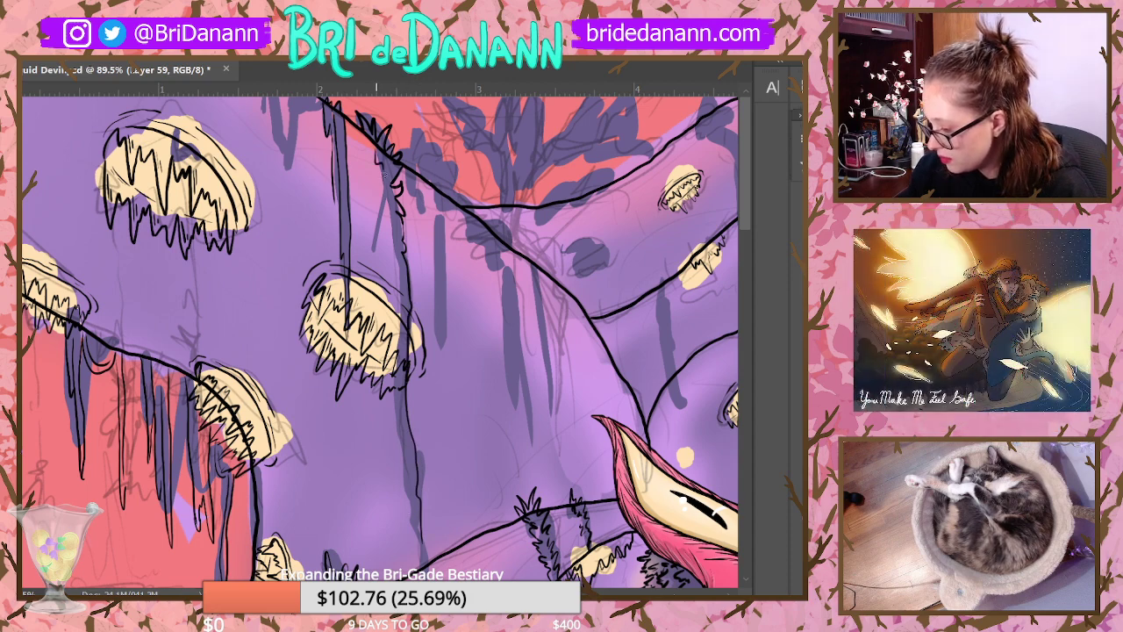
pyautogui.moveTo(388, 220)
pyautogui.mouseDown()
pyautogui.moveTo(399, 443)
pyautogui.moveTo(421, 577)
pyautogui.mouseUp()
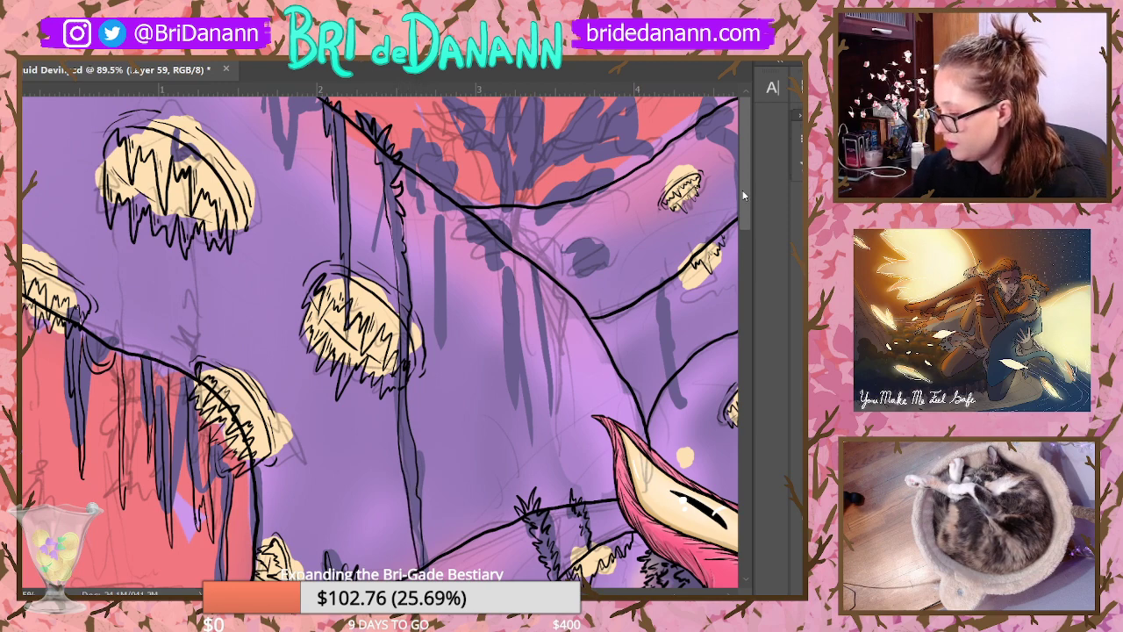
# Step: Ink short looping strands around the dark hanging patch at the start of the upper-left branch
pyautogui.moveTo(296, 136)
pyautogui.mouseDown()
pyautogui.moveTo(273, 101)
pyautogui.moveTo(303, 100)
pyautogui.mouseUp()
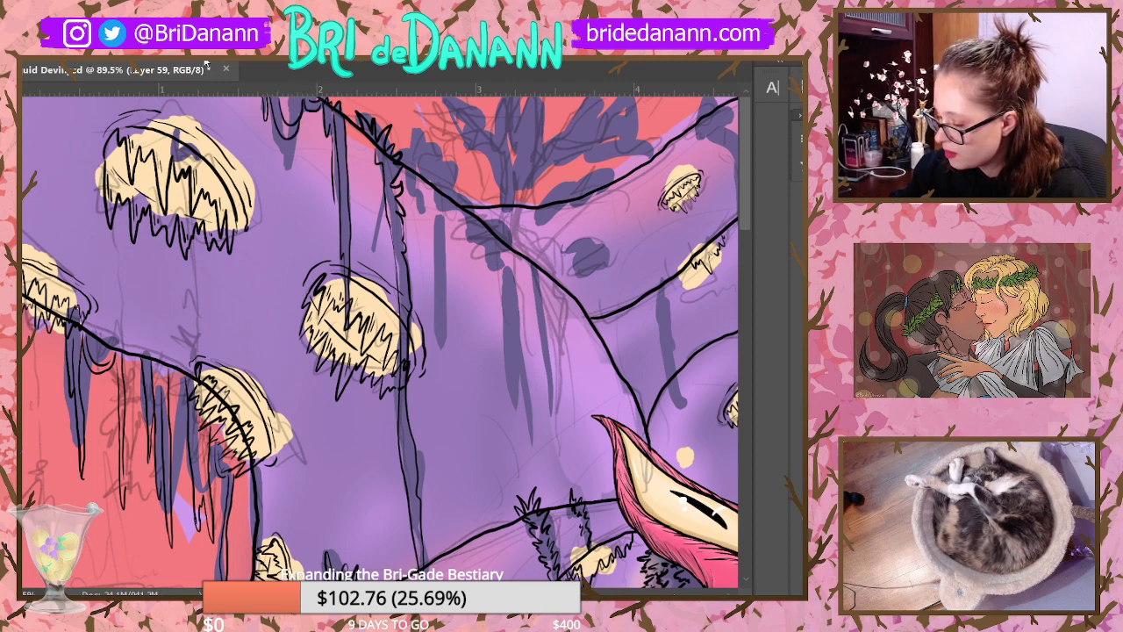
pyautogui.click(42, 9)
pyautogui.click(61, 26)
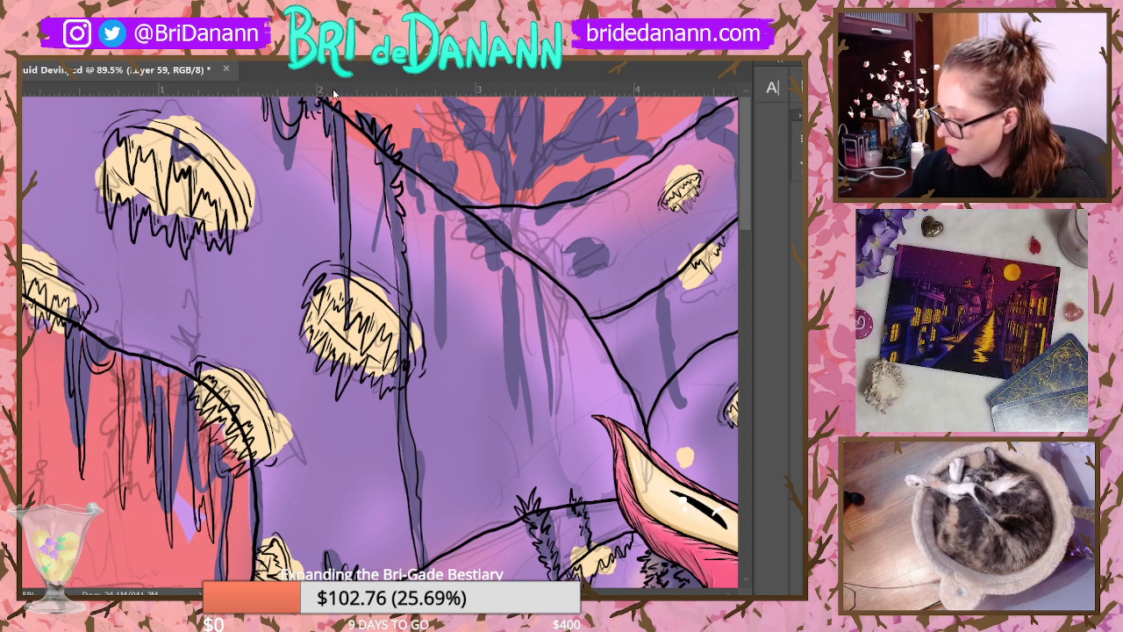
# Step: Ink spiky grass blades and jagged moss along the diagonal branch where it meets the upper red background opening
pyautogui.moveTo(597, 289); pyautogui.dragTo(575, 363)
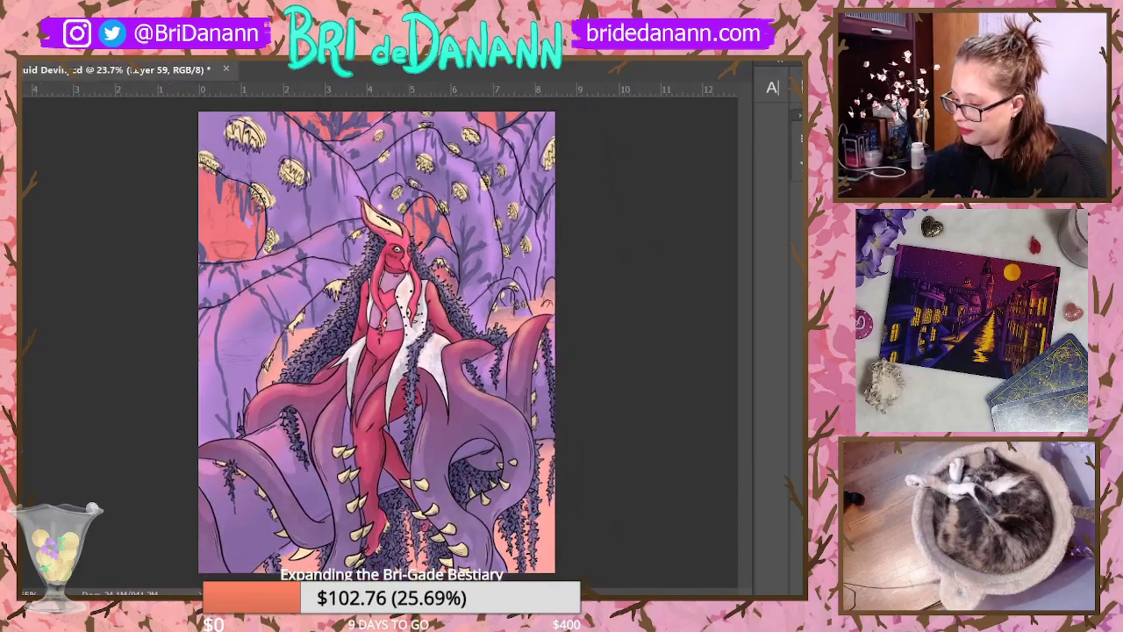
pyautogui.moveTo(358, 150); pyautogui.dragTo(545, 180)
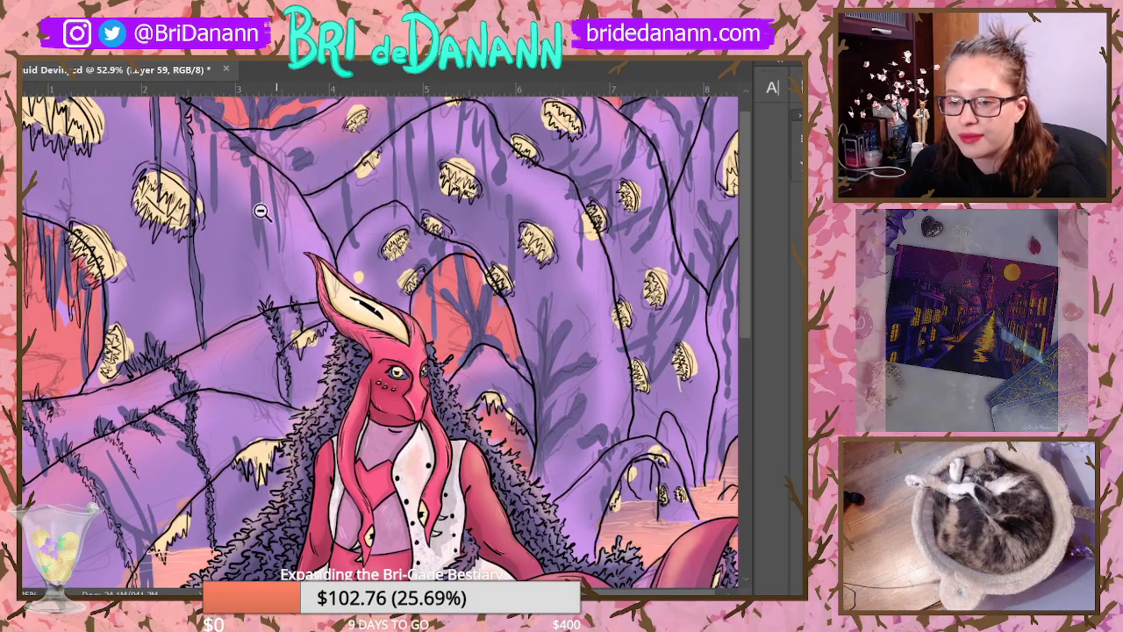
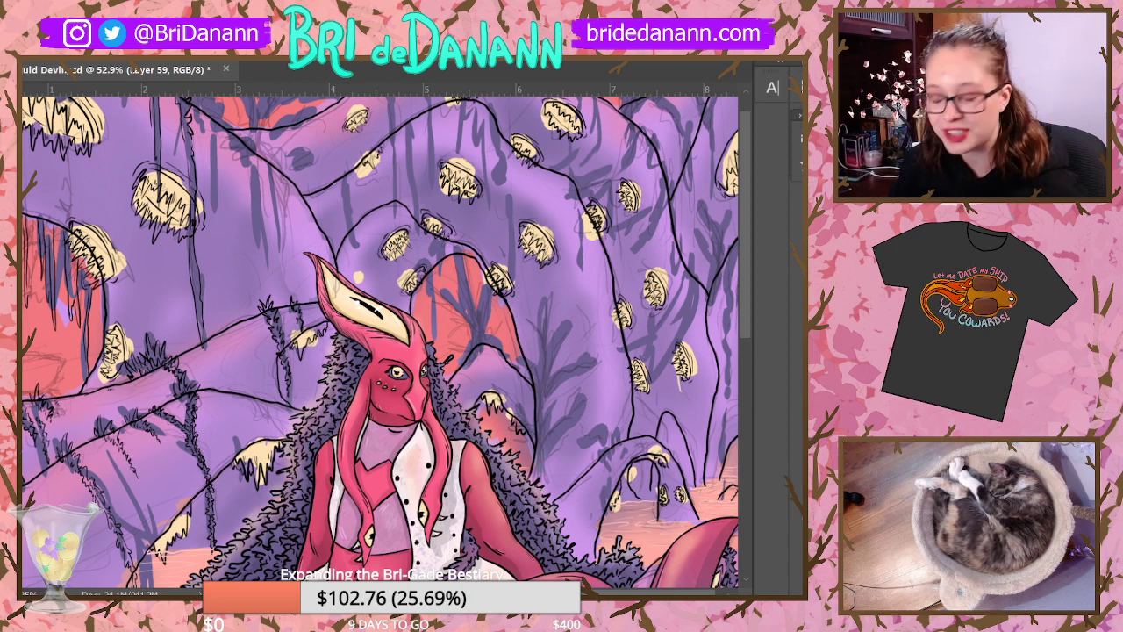
pyautogui.click(278, 165)
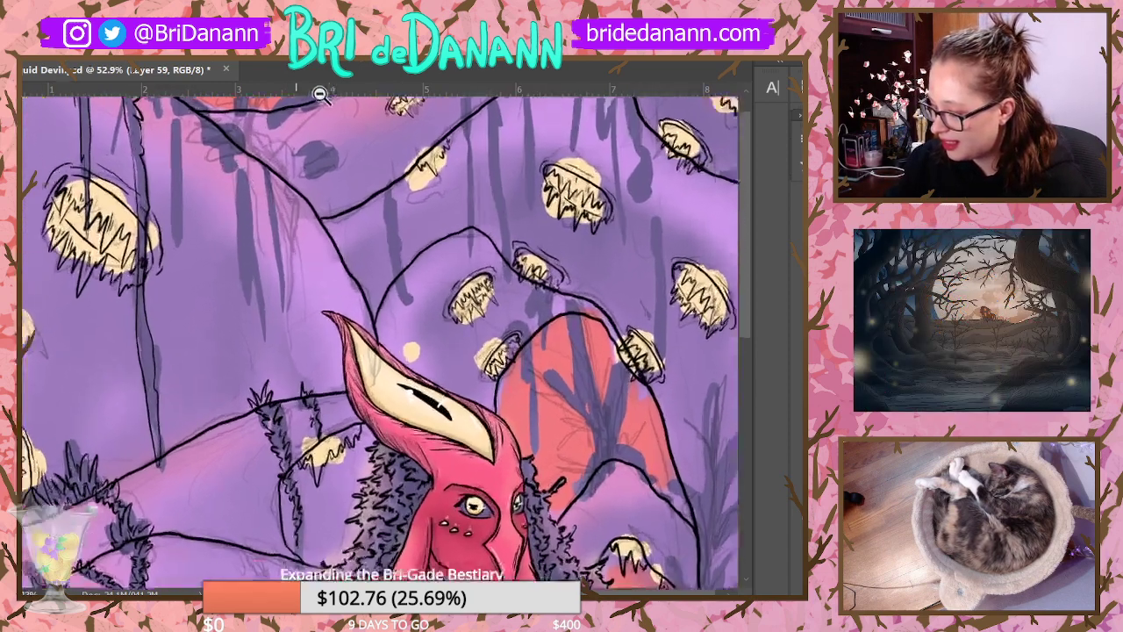
pyautogui.click(320, 95)
pyautogui.scroll(3, 746, 177)
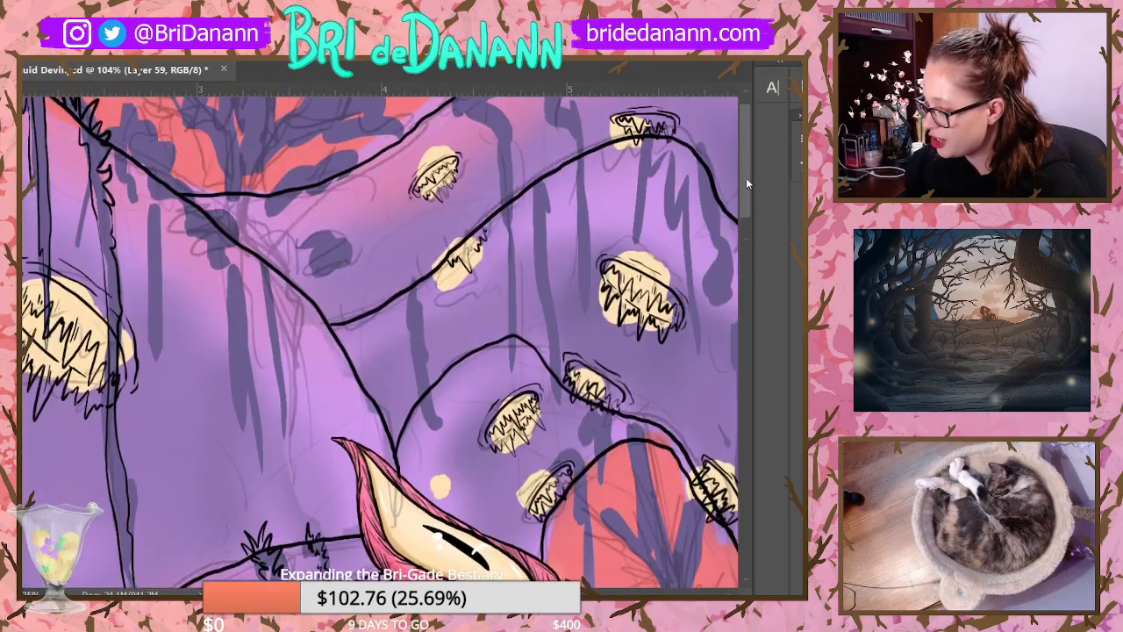
pyautogui.scroll(1, 746, 177)
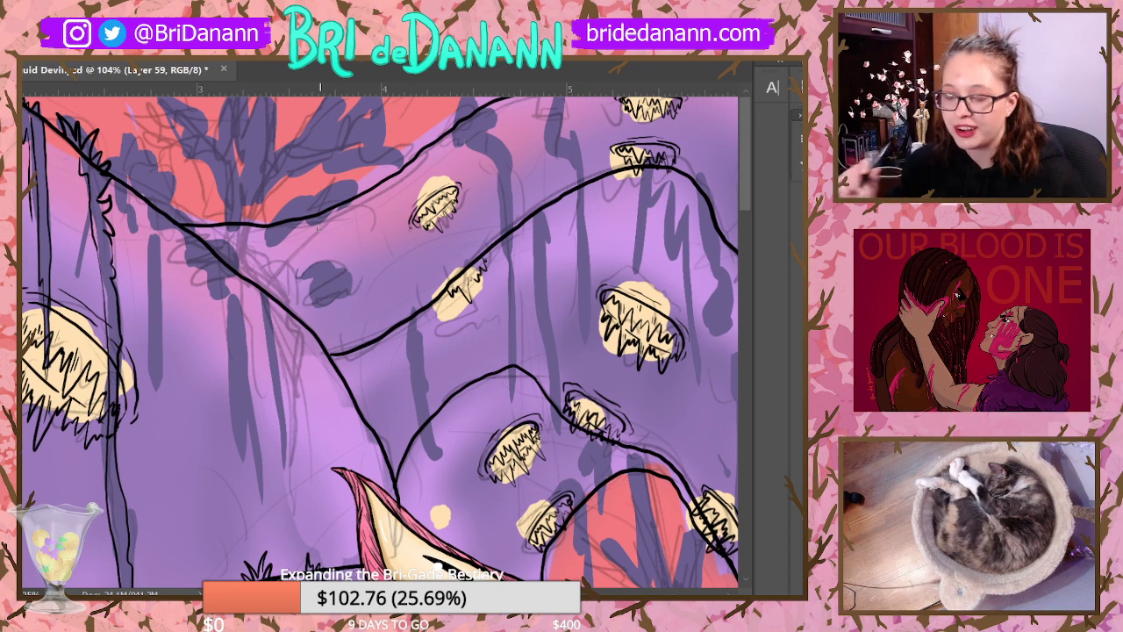
pyautogui.moveTo(214, 239); pyautogui.dragTo(242, 286)
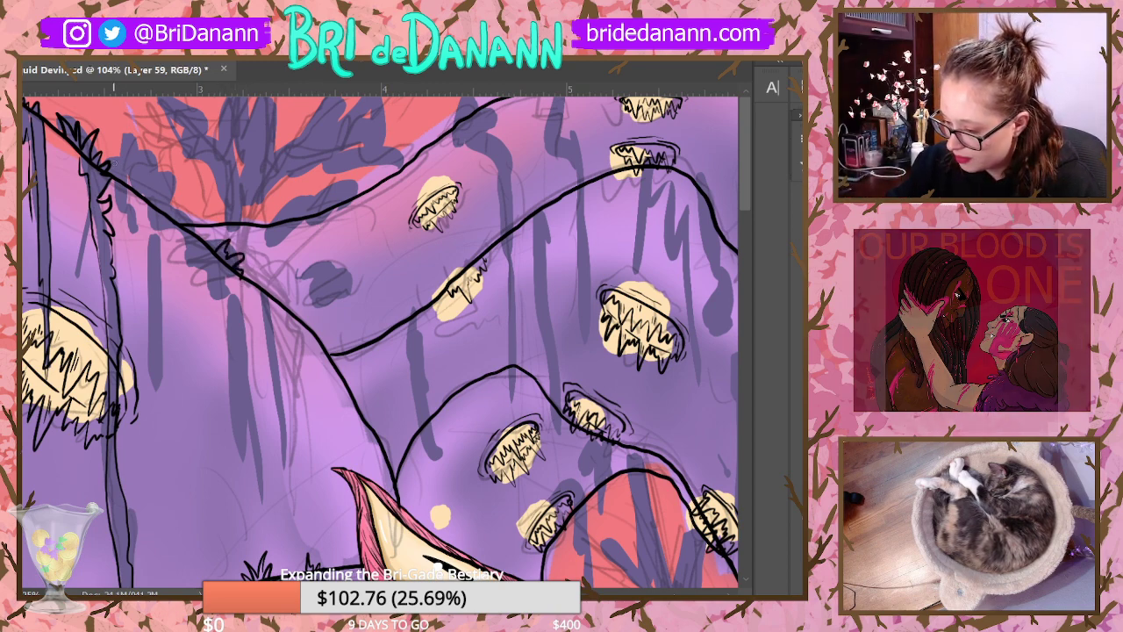
pyautogui.moveTo(112, 138)
pyautogui.mouseDown()
pyautogui.moveTo(141, 162)
pyautogui.moveTo(142, 188)
pyautogui.moveTo(143, 172)
pyautogui.moveTo(161, 166)
pyautogui.moveTo(164, 202)
pyautogui.mouseUp()
pyautogui.moveTo(130, 230)
pyautogui.mouseDown()
pyautogui.moveTo(132, 190)
pyautogui.moveTo(179, 213)
pyautogui.moveTo(207, 246)
pyautogui.mouseUp()
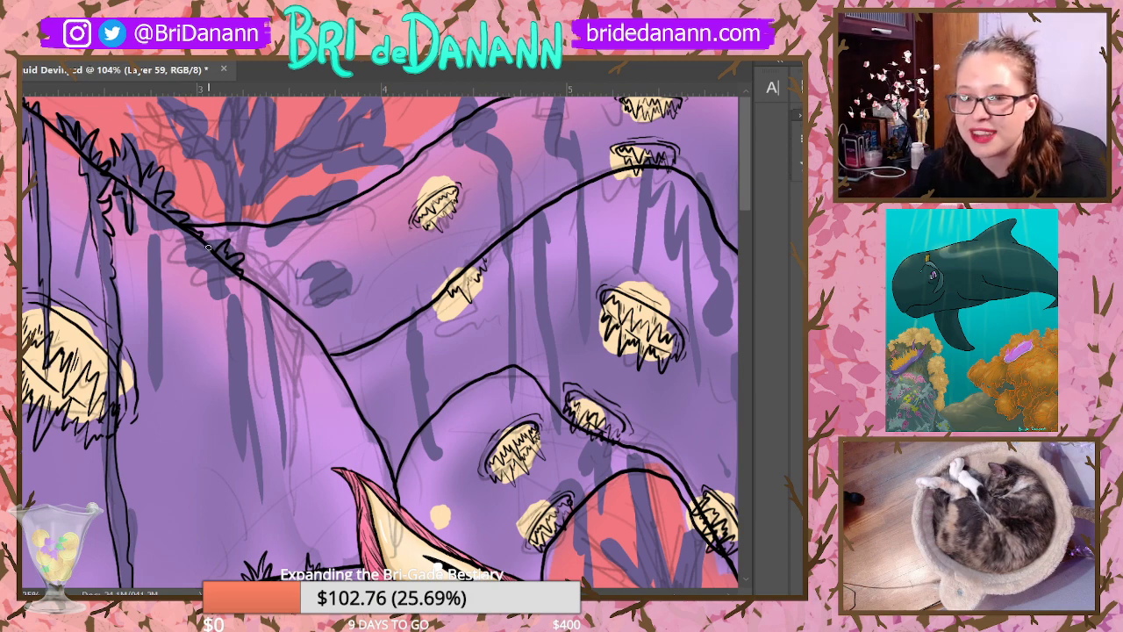
# Step: Outline the long, narrow pointed strands hanging below the grassy section of the diagonal branch
pyautogui.moveTo(140, 195); pyautogui.dragTo(157, 400)
pyautogui.moveTo(161, 212)
pyautogui.mouseDown()
pyautogui.moveTo(165, 428)
pyautogui.moveTo(156, 390)
pyautogui.mouseUp()
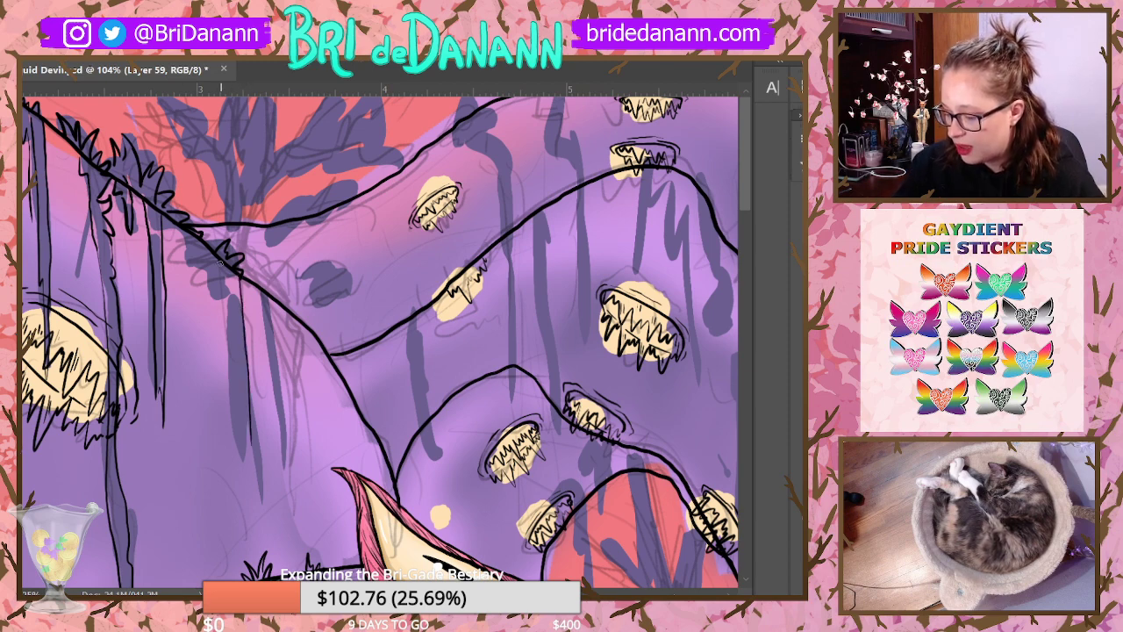
pyautogui.moveTo(233, 309)
pyautogui.mouseDown()
pyautogui.moveTo(245, 496)
pyautogui.moveTo(255, 461)
pyautogui.moveTo(247, 385)
pyautogui.mouseUp()
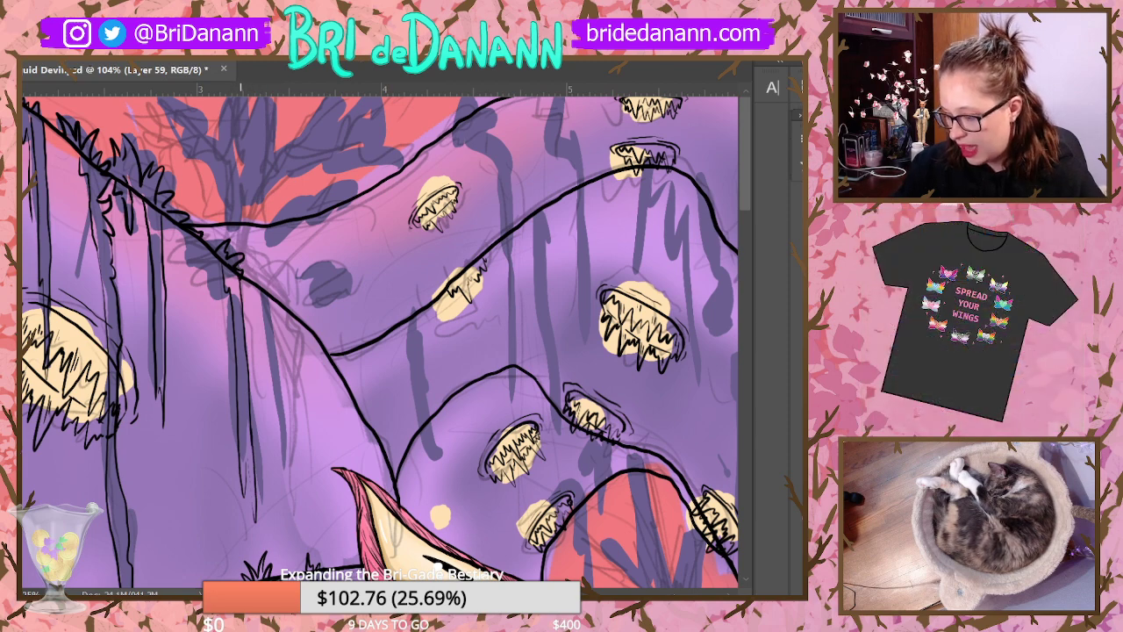
pyautogui.moveTo(257, 282); pyautogui.dragTo(284, 471)
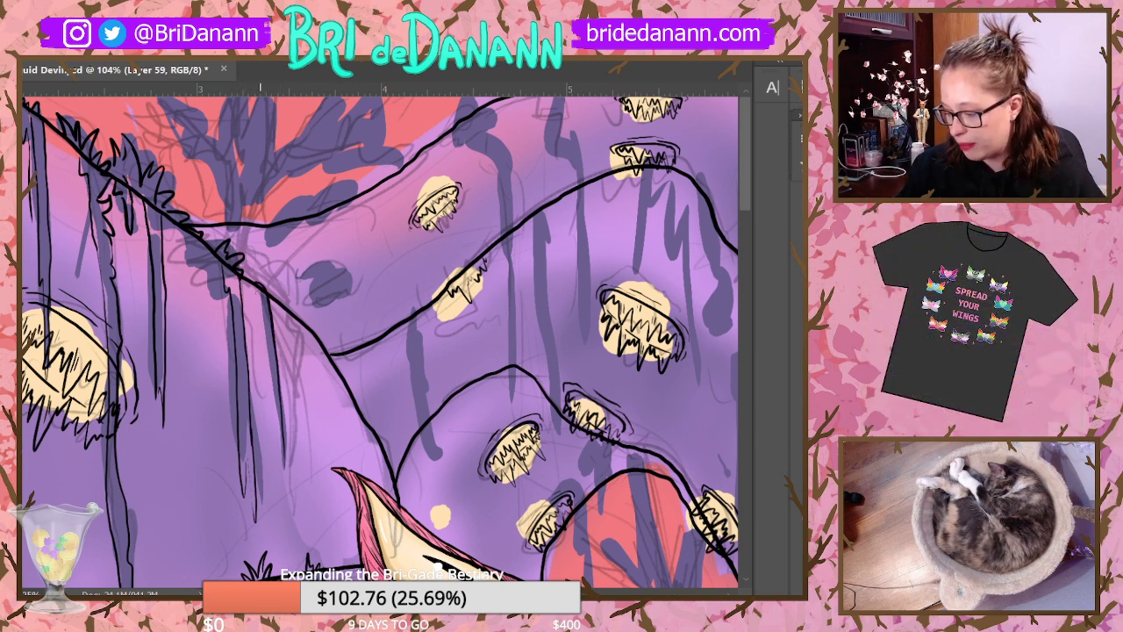
pyautogui.moveTo(266, 339)
pyautogui.mouseDown()
pyautogui.moveTo(281, 521)
pyautogui.moveTo(285, 500)
pyautogui.mouseUp()
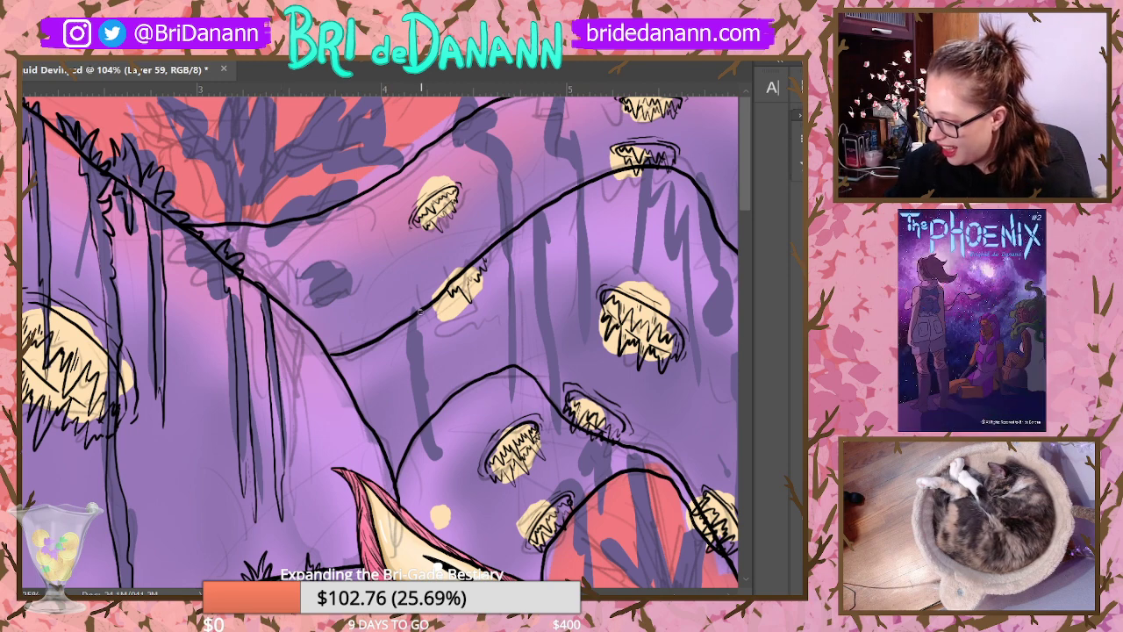
# Step: Outline both sides of the pointed strand hanging from the middle branch beside the small yellow fungus above the devil's head
pyautogui.moveTo(419, 309)
pyautogui.mouseDown()
pyautogui.moveTo(411, 346)
pyautogui.moveTo(424, 487)
pyautogui.mouseUp()
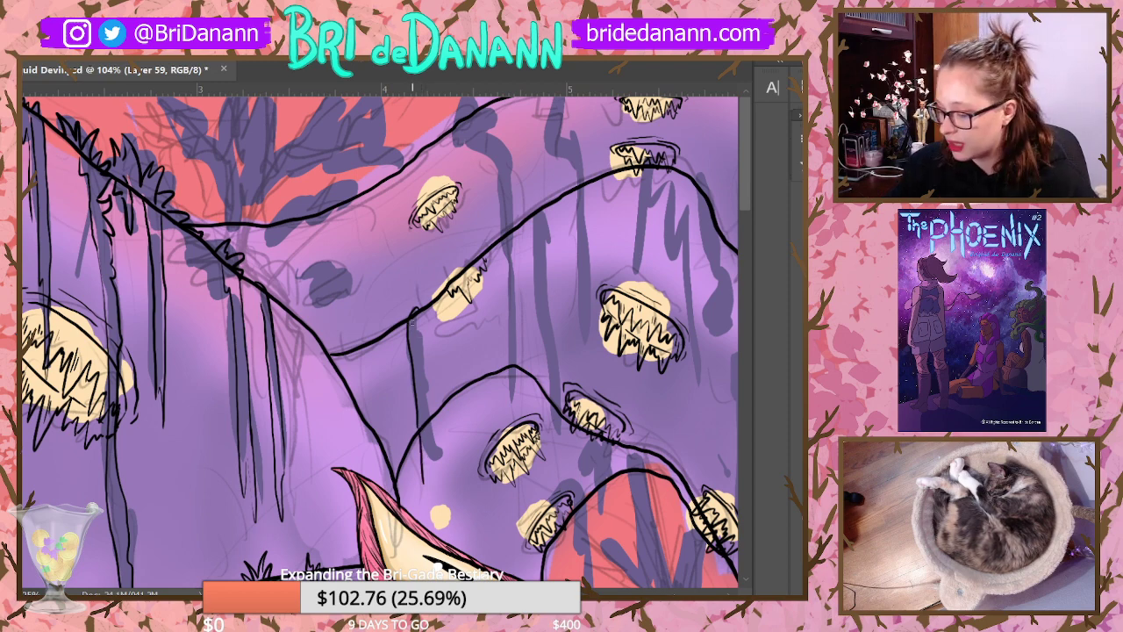
pyautogui.moveTo(418, 349); pyautogui.dragTo(429, 498)
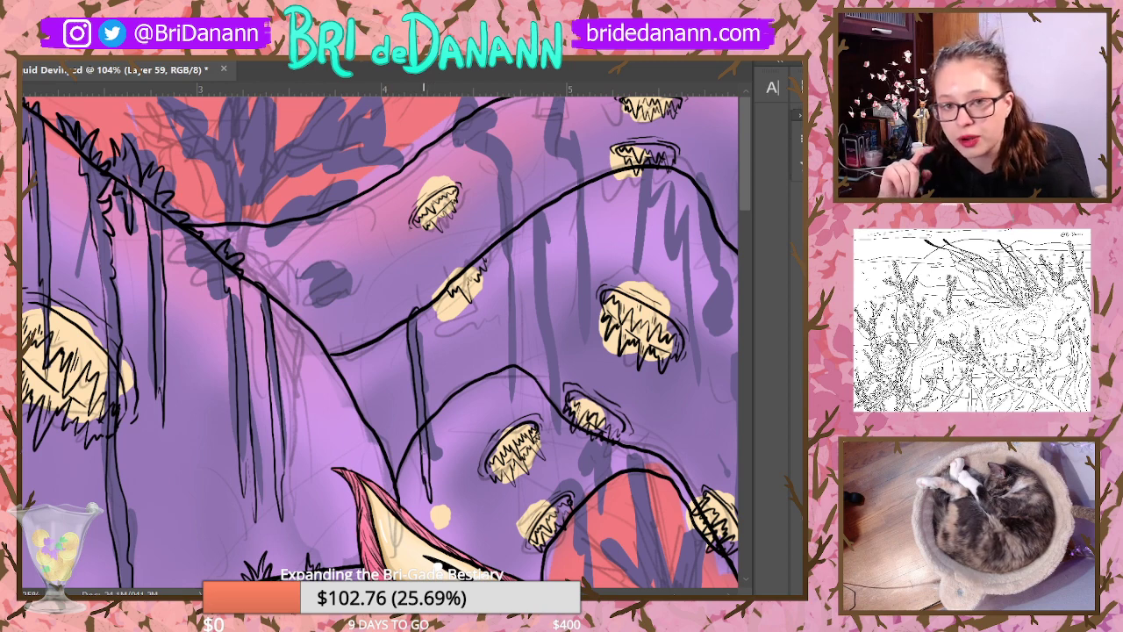
pyautogui.moveTo(436, 467); pyautogui.dragTo(431, 462)
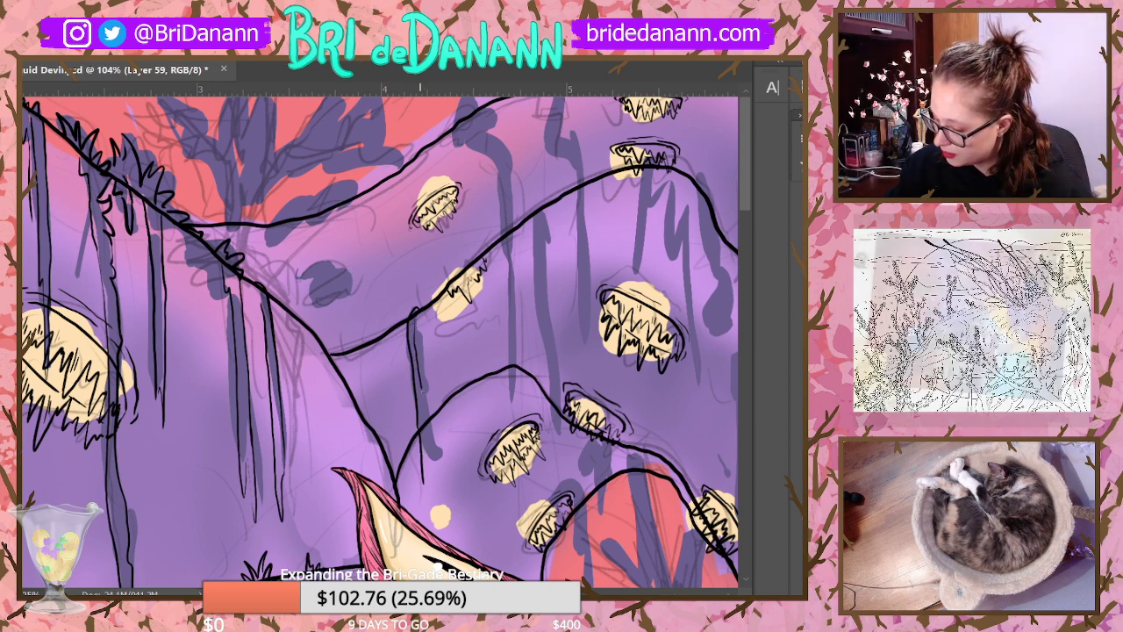
pyautogui.moveTo(424, 480)
pyautogui.mouseDown()
pyautogui.moveTo(430, 502)
pyautogui.moveTo(426, 429)
pyautogui.mouseUp()
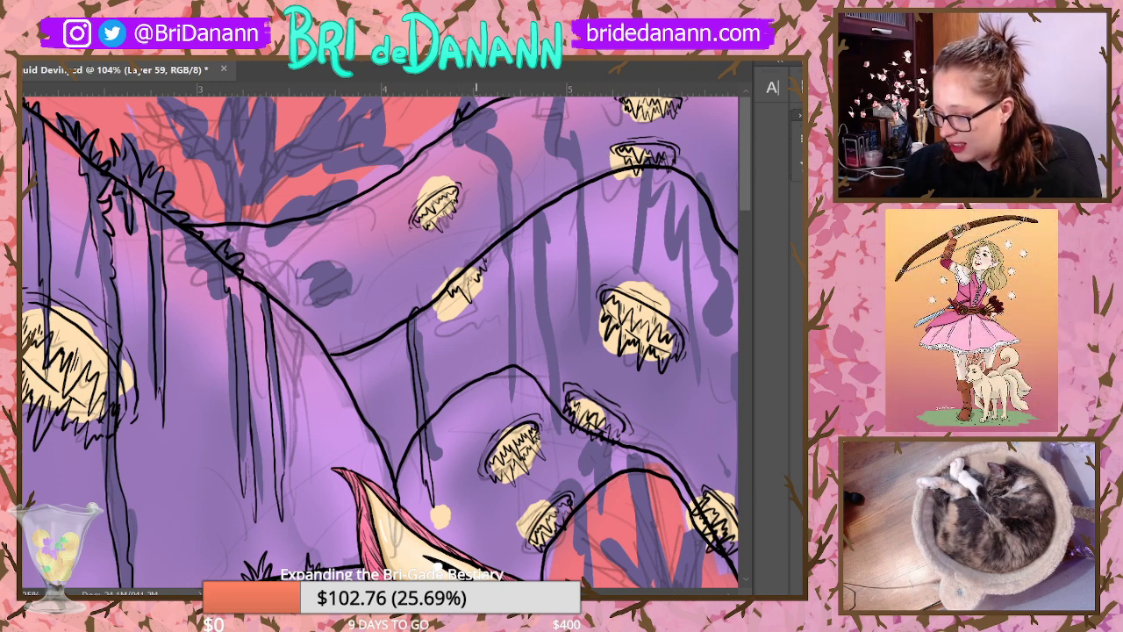
# Step: Ink a grass tuft with short jagged moss marks beneath it on the upper branch, right of the red background opening
pyautogui.moveTo(451, 129); pyautogui.dragTo(462, 95)
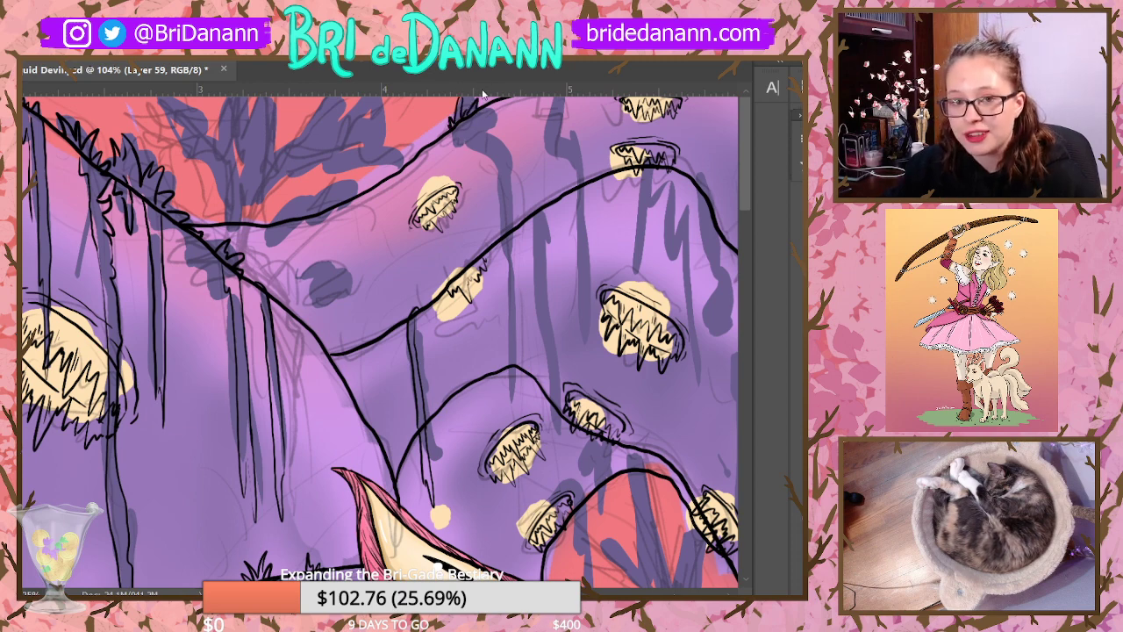
pyautogui.moveTo(486, 111)
pyautogui.mouseDown()
pyautogui.moveTo(460, 141)
pyautogui.moveTo(454, 130)
pyautogui.moveTo(465, 149)
pyautogui.moveTo(477, 143)
pyautogui.moveTo(470, 128)
pyautogui.moveTo(497, 133)
pyautogui.mouseUp()
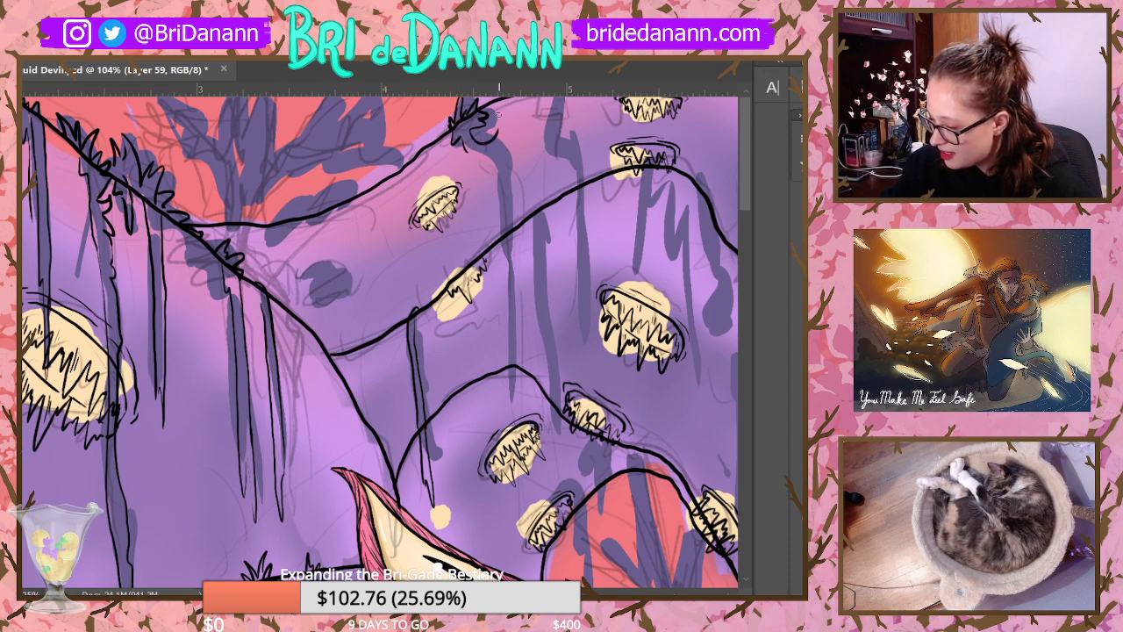
pyautogui.hotkey('ctrl', 'z')
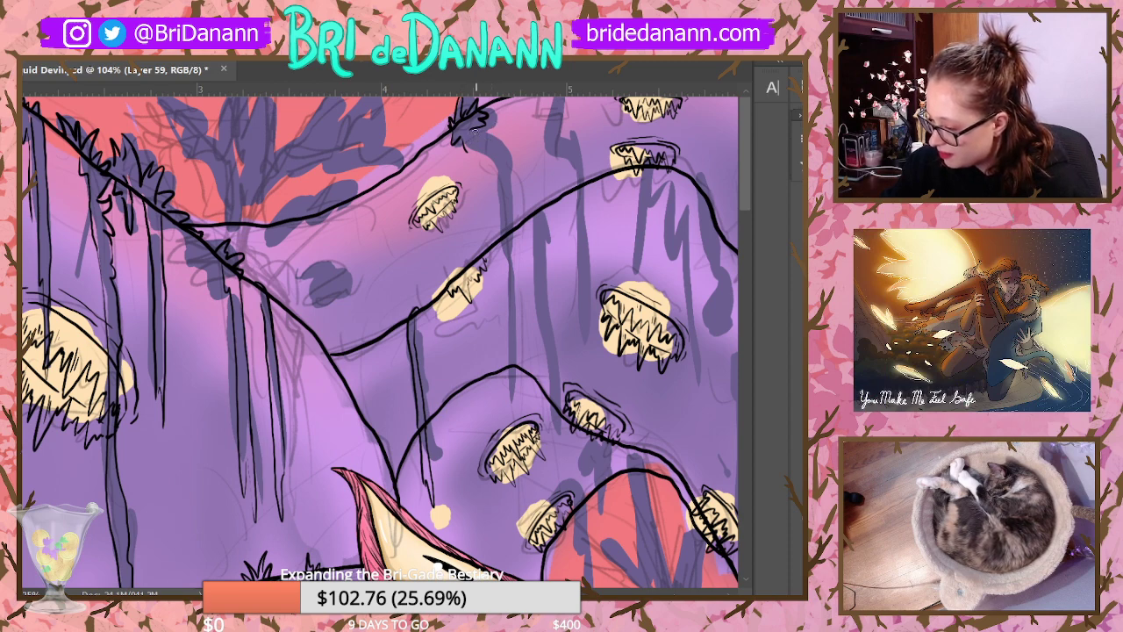
pyautogui.moveTo(465, 154); pyautogui.dragTo(483, 182)
pyautogui.moveTo(488, 159); pyautogui.dragTo(489, 179)
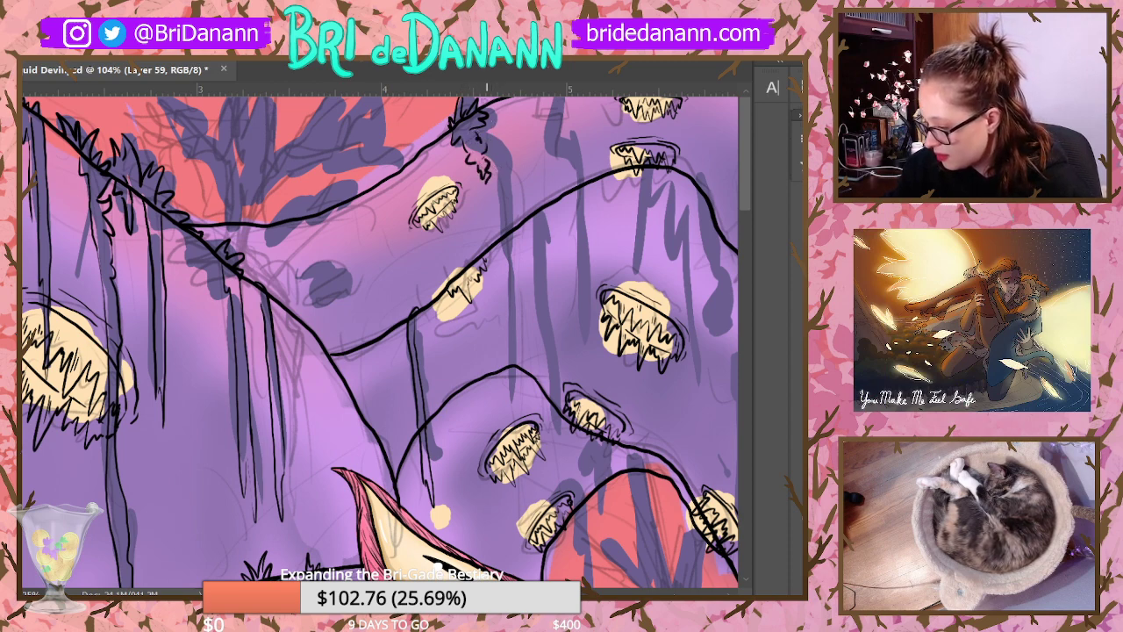
# Step: Outline the long strand hanging from the new grass tuft and the neighbouring strand below the curved branch
pyautogui.moveTo(482, 129)
pyautogui.mouseDown()
pyautogui.moveTo(505, 162)
pyautogui.moveTo(513, 305)
pyautogui.mouseUp()
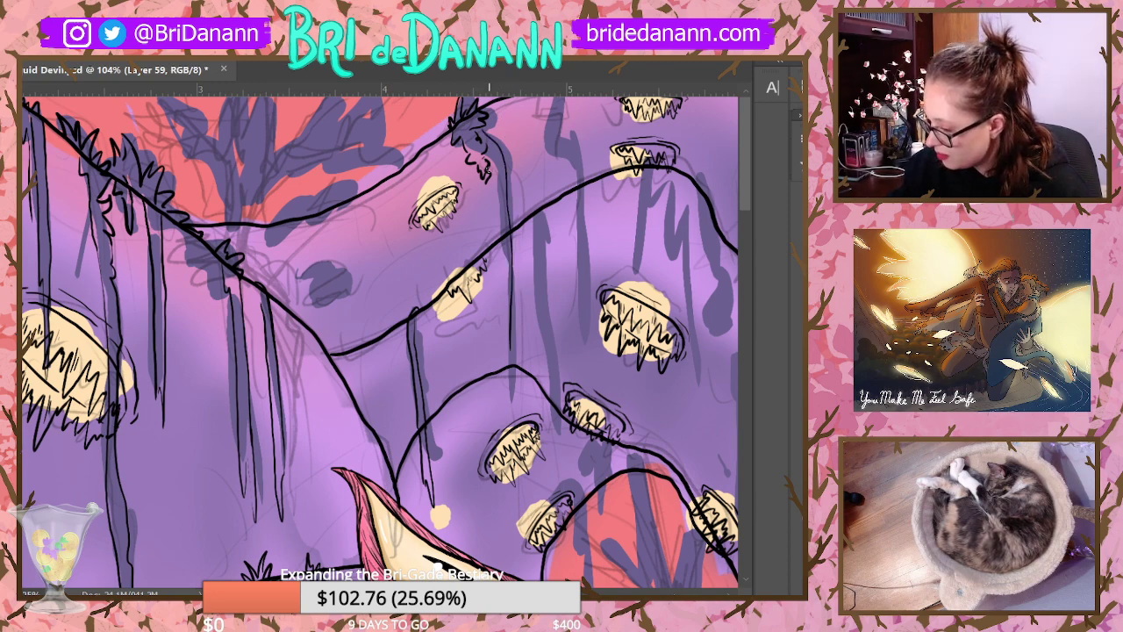
pyautogui.moveTo(490, 148); pyautogui.dragTo(509, 365)
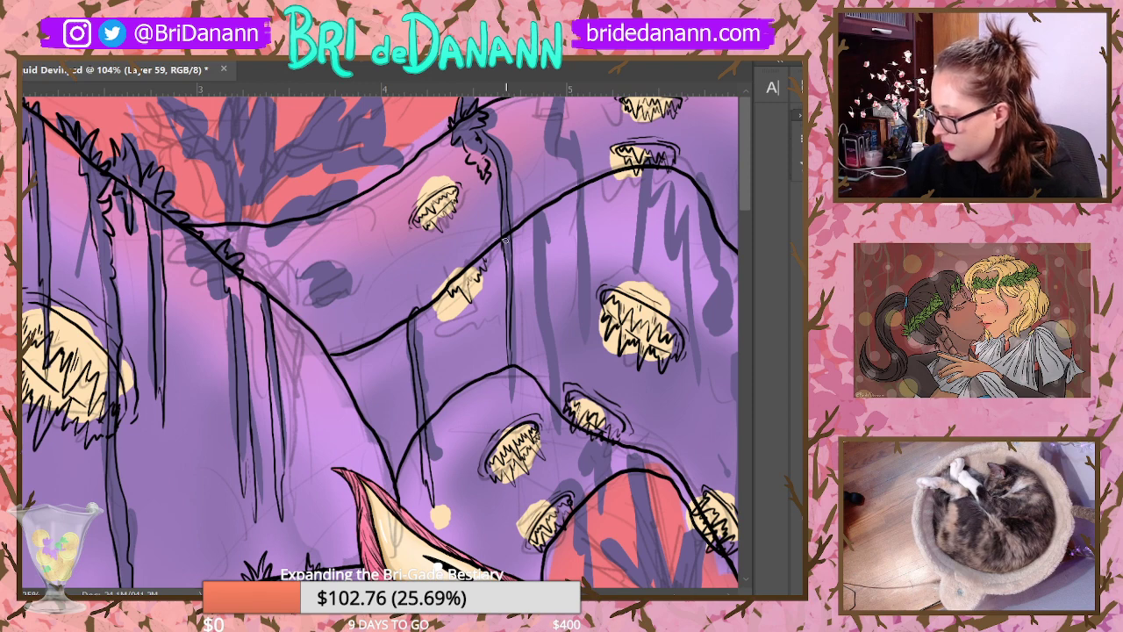
pyautogui.moveTo(548, 225); pyautogui.dragTo(543, 366)
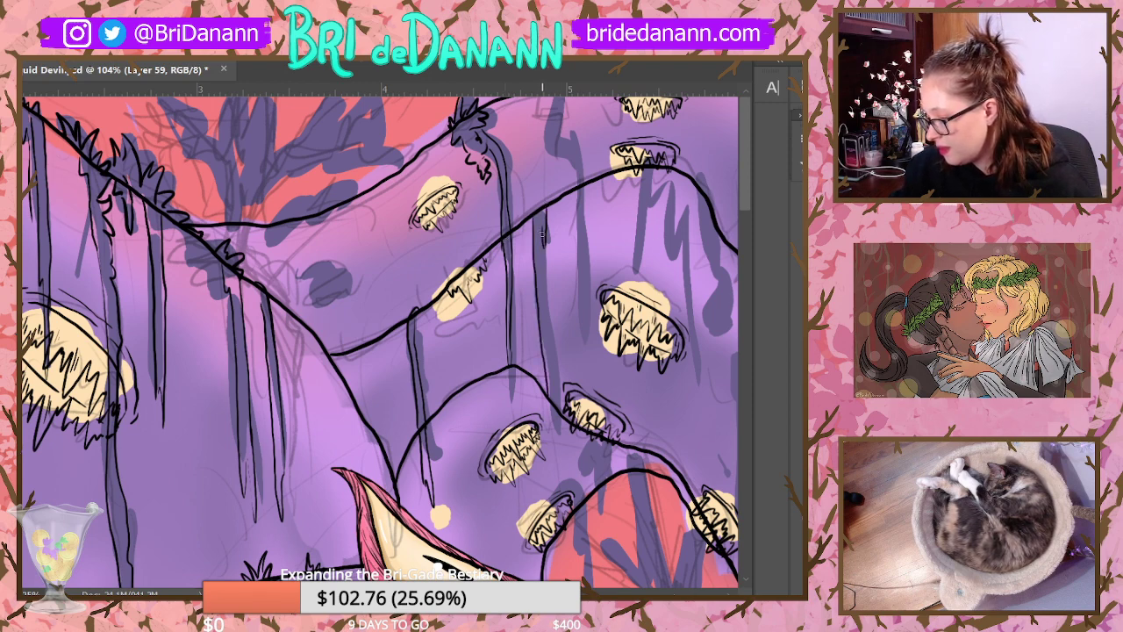
pyautogui.moveTo(542, 231); pyautogui.dragTo(553, 397)
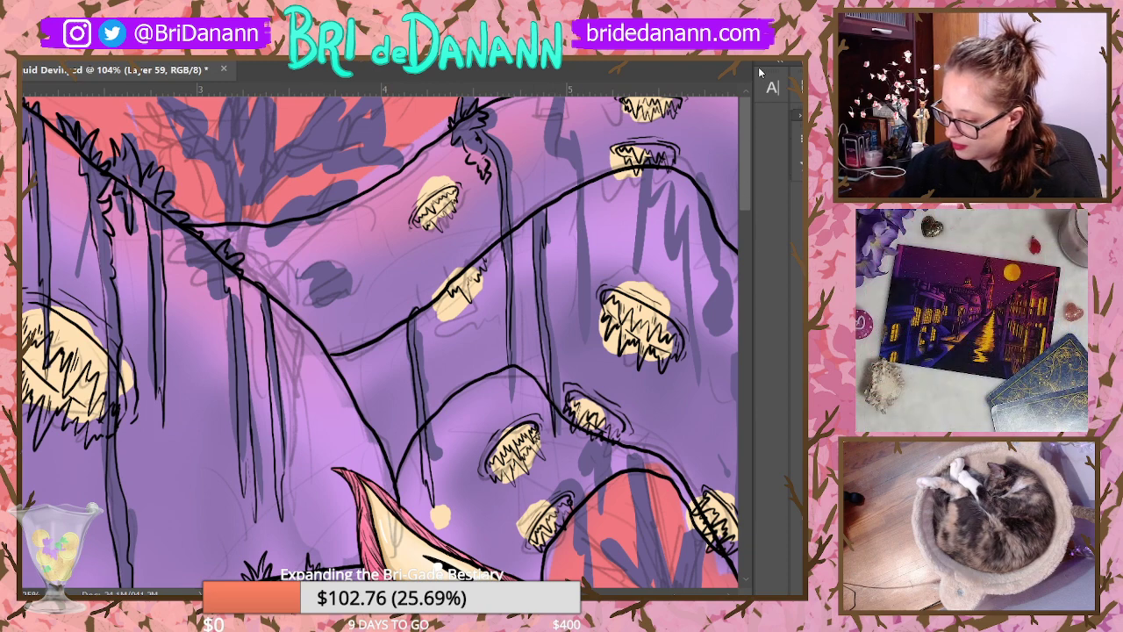
pyautogui.hotkey('ctrl', '0')
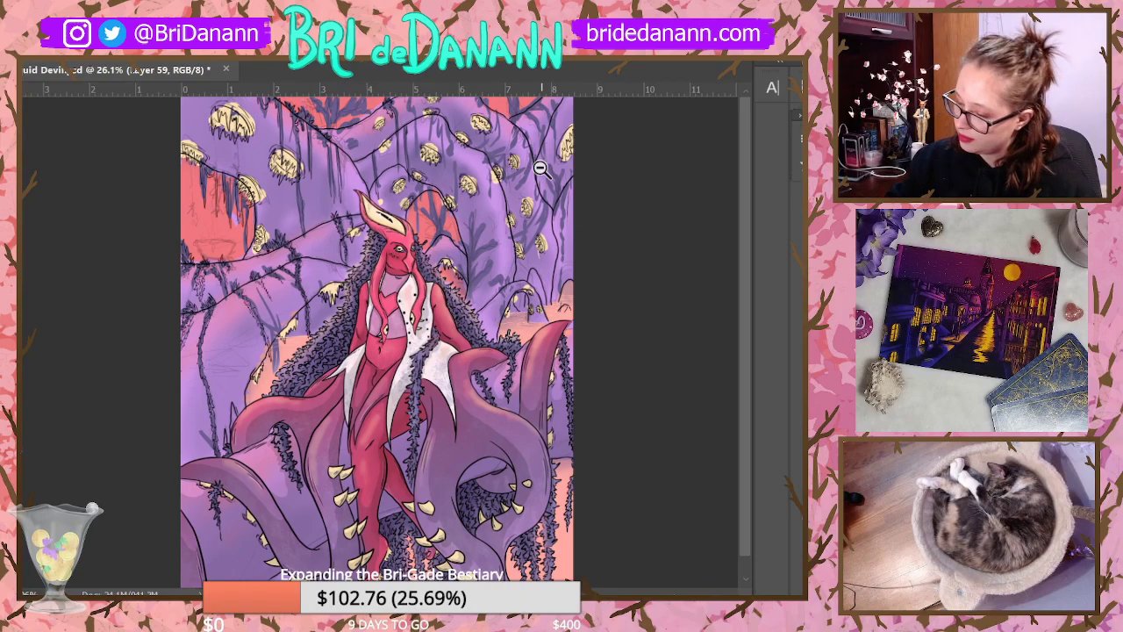
# Step: Ink a small loop and two narrow pointed strands hanging beneath the crest of the arched branch above the large yellow fungus
pyautogui.scroll(-2, 541, 168)
pyautogui.scroll(5, 486, 155)
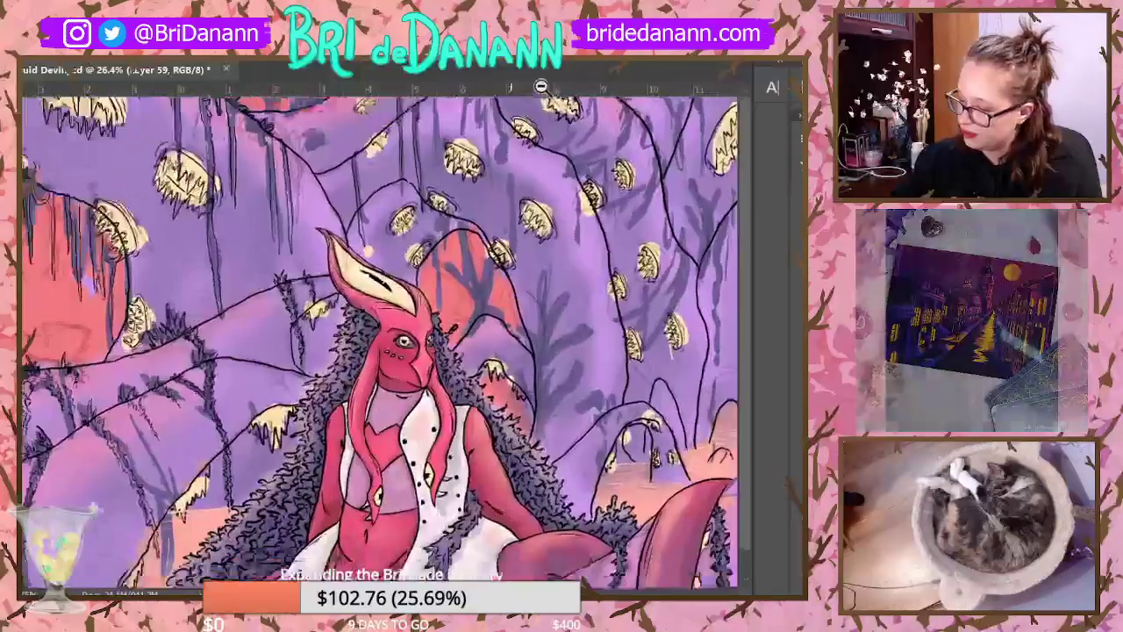
pyautogui.scroll(2, 541, 86)
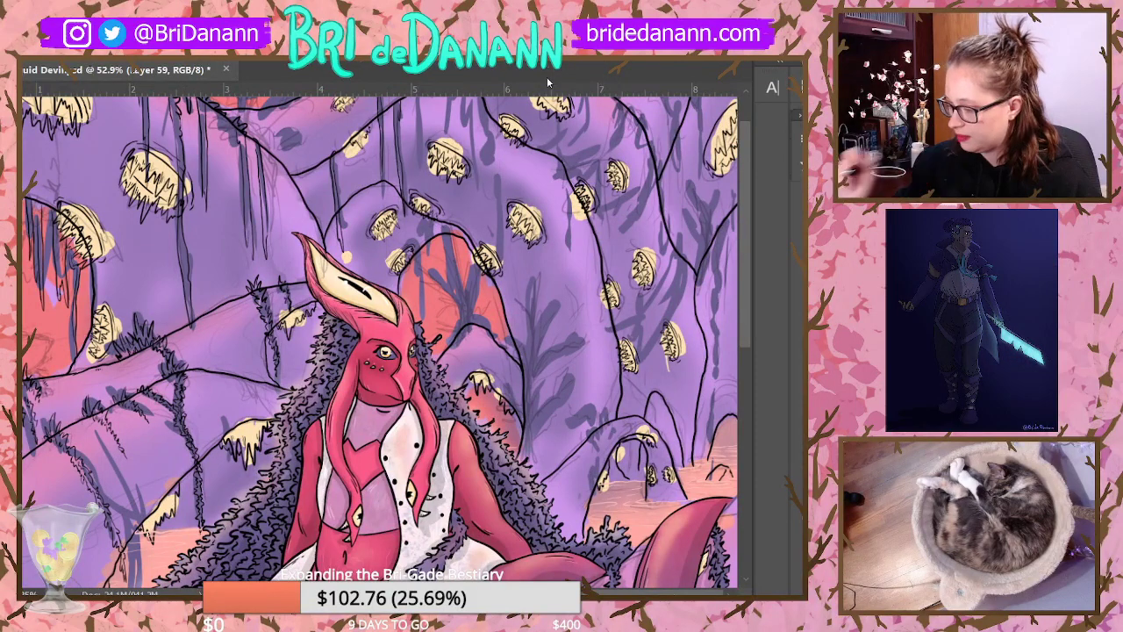
pyautogui.scroll(1, 549, 262)
pyautogui.scroll(-3, 549, 262)
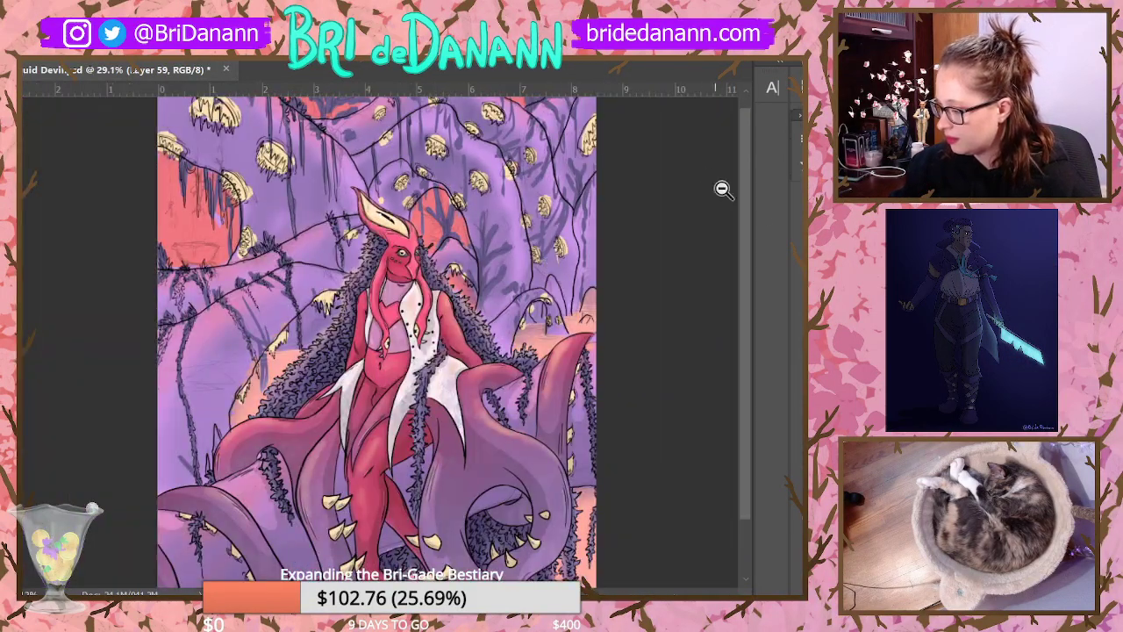
pyautogui.scroll(1, 722, 188)
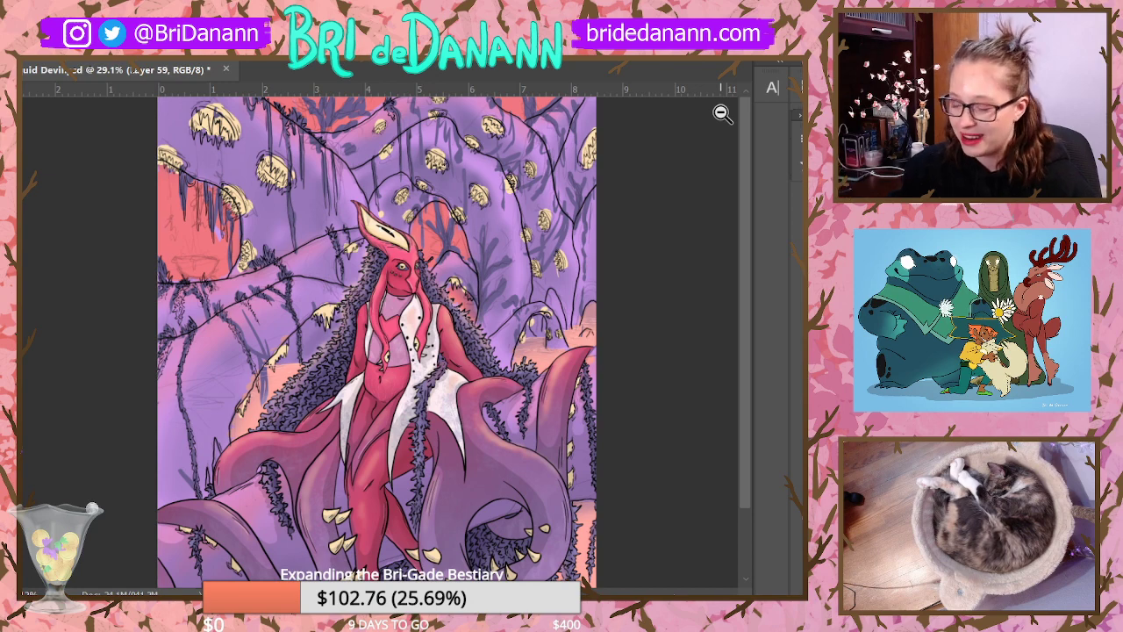
pyautogui.scroll(5, 372, 115)
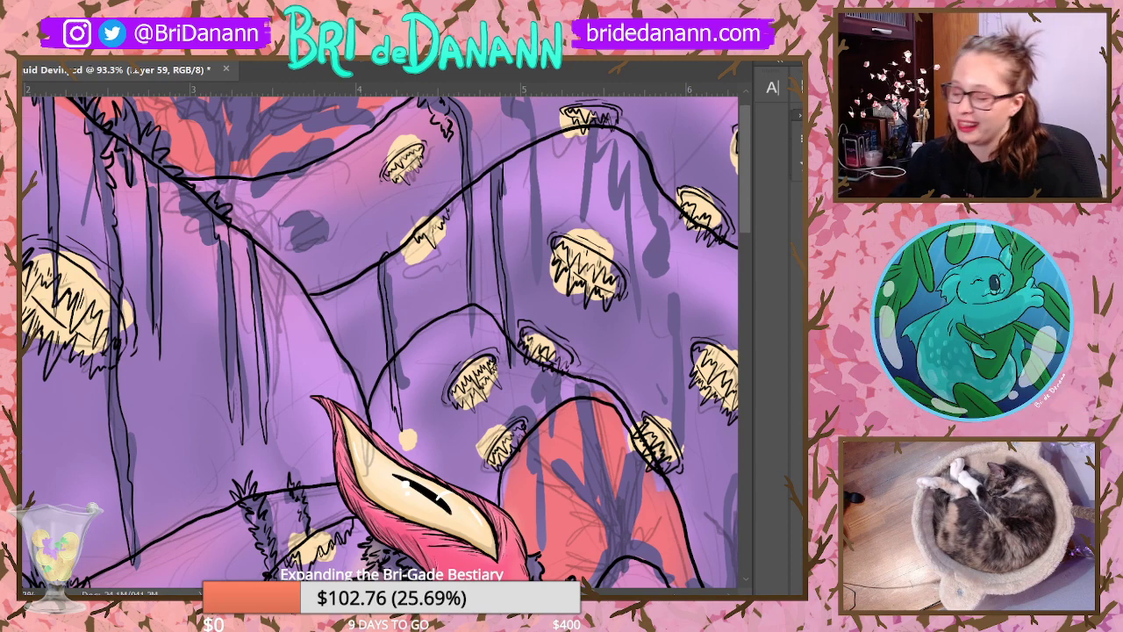
pyautogui.moveTo(746, 215); pyautogui.dragTo(765, 117)
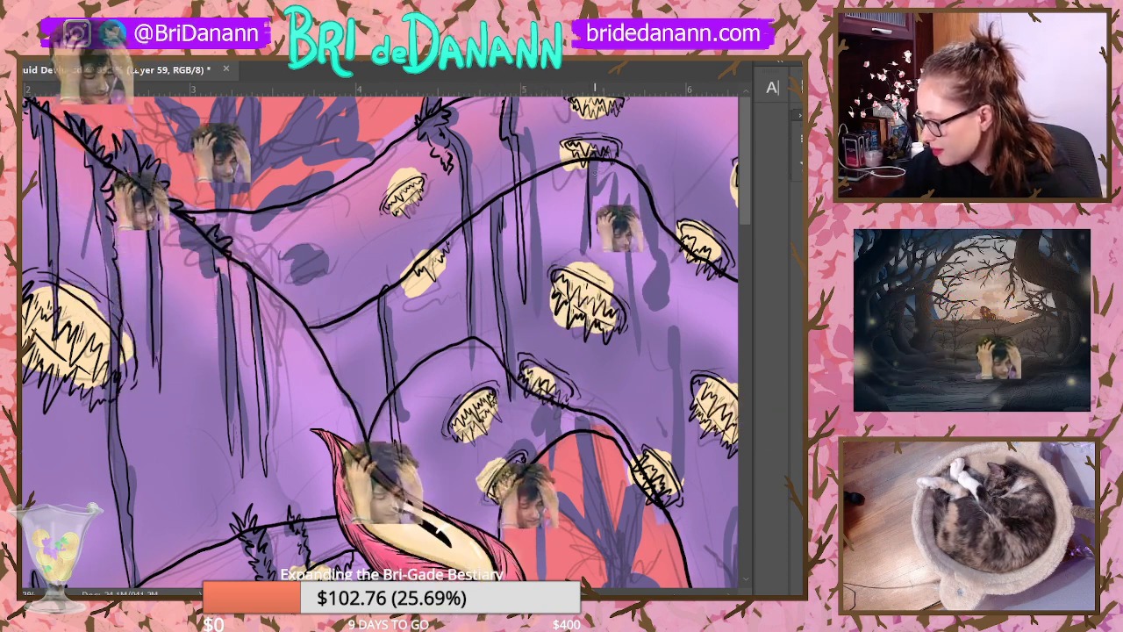
pyautogui.moveTo(600, 161)
pyautogui.mouseDown()
pyautogui.moveTo(604, 189)
pyautogui.moveTo(616, 164)
pyautogui.moveTo(594, 260)
pyautogui.mouseUp()
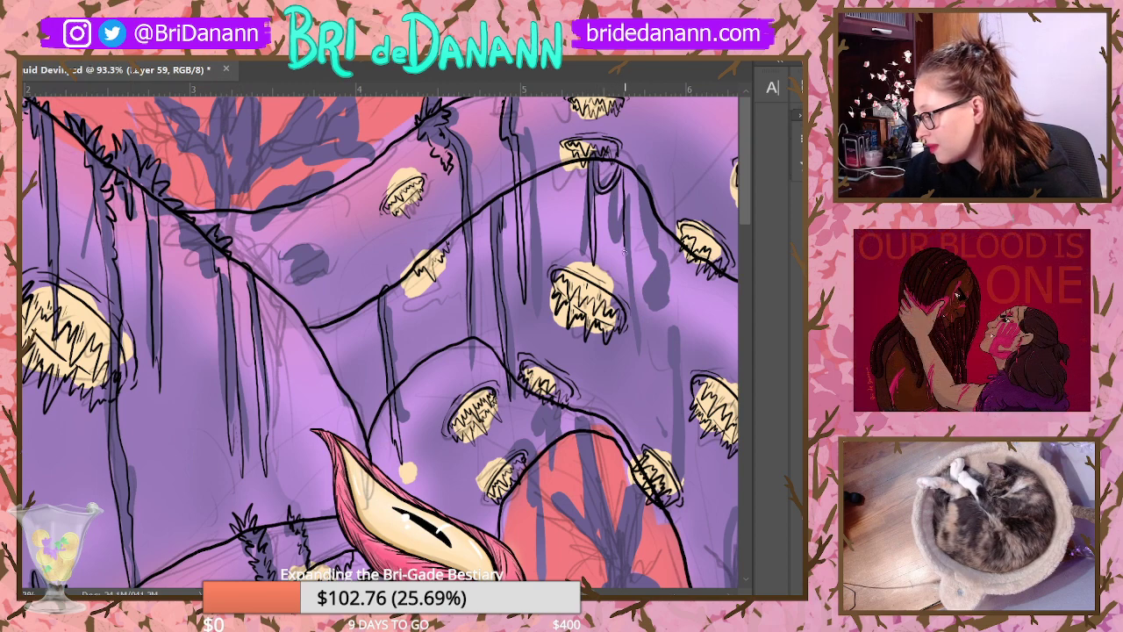
pyautogui.moveTo(630, 277); pyautogui.dragTo(630, 296)
pyautogui.moveTo(619, 180); pyautogui.dragTo(629, 314)
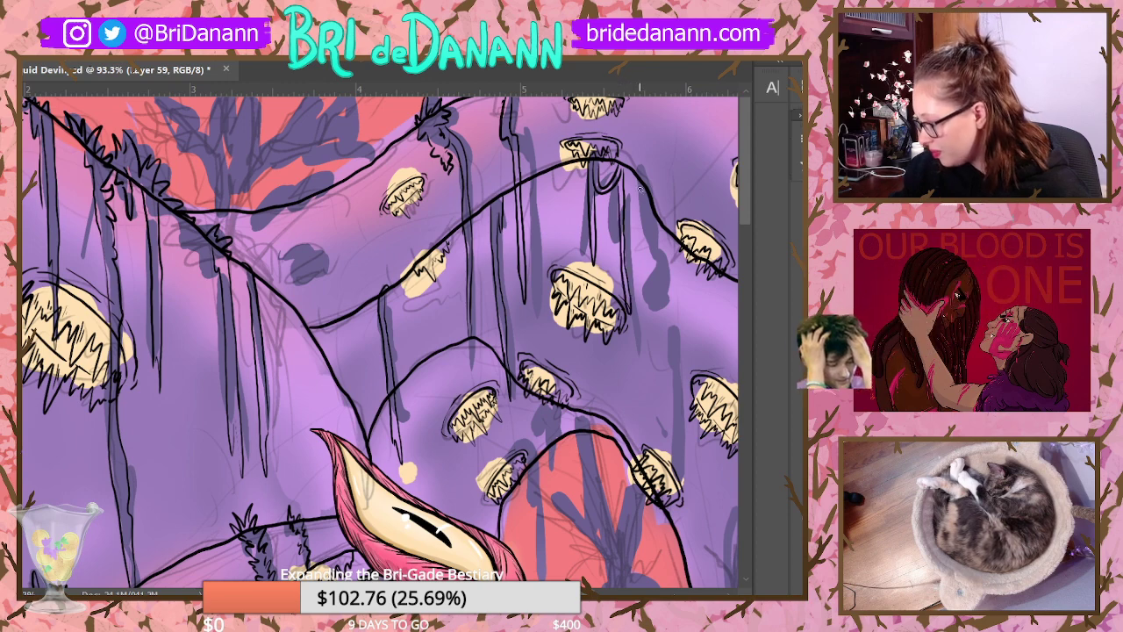
# Step: Outline a pointed strand and a much longer one beside it, hanging from the downward slope of the same arched branch
pyautogui.moveTo(640, 182); pyautogui.dragTo(648, 300)
pyautogui.moveTo(650, 197); pyautogui.dragTo(653, 358)
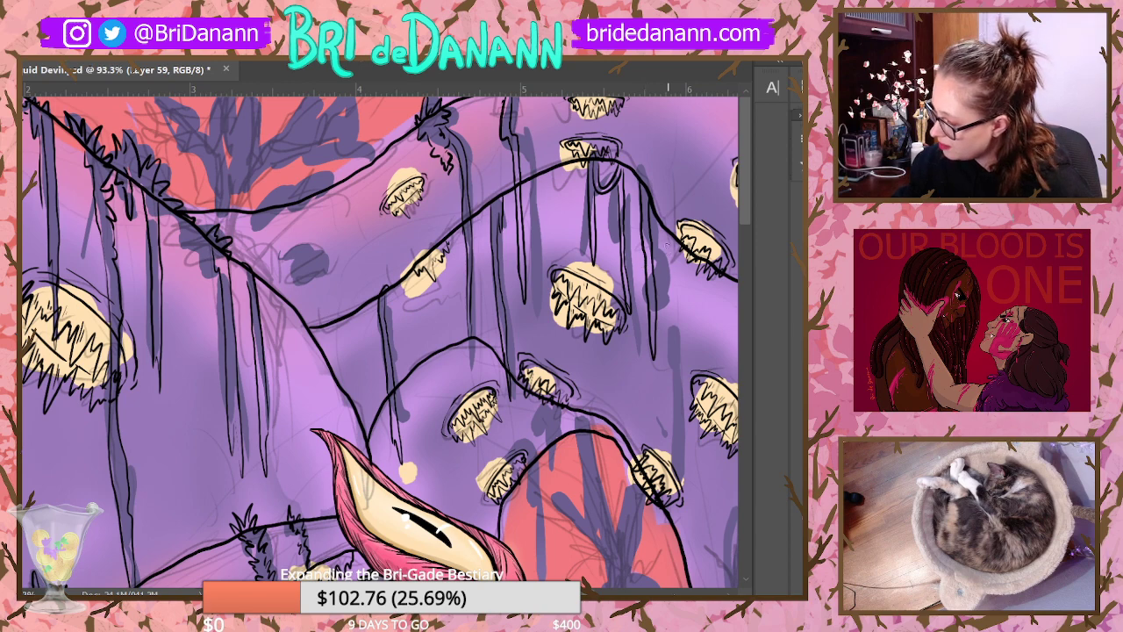
pyautogui.moveTo(670, 234); pyautogui.dragTo(680, 471)
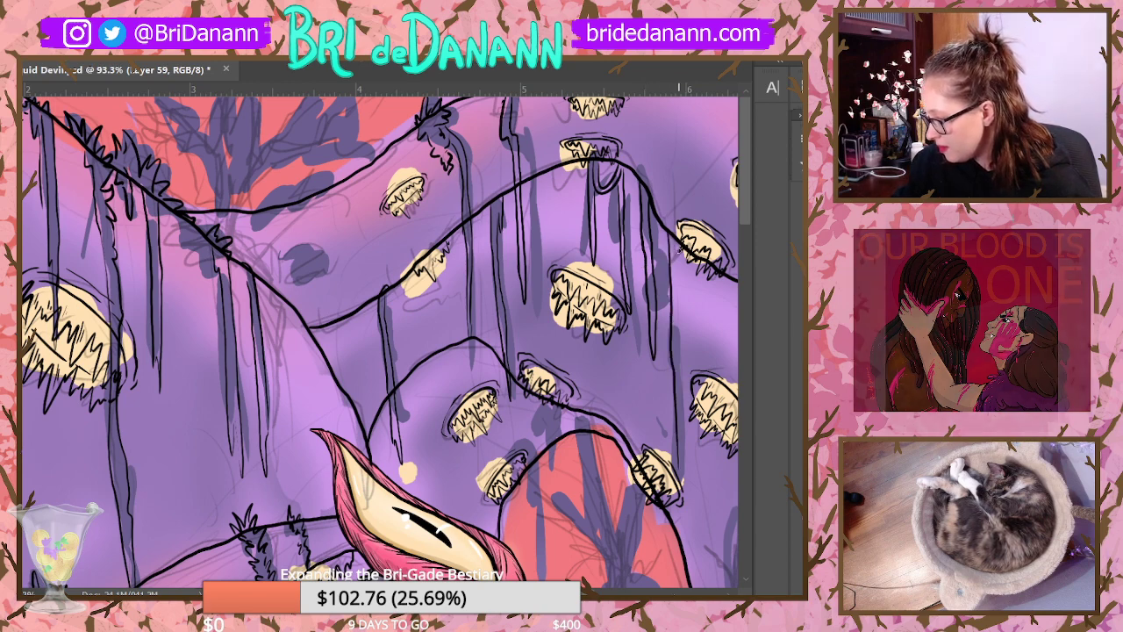
pyautogui.moveTo(677, 242); pyautogui.dragTo(684, 468)
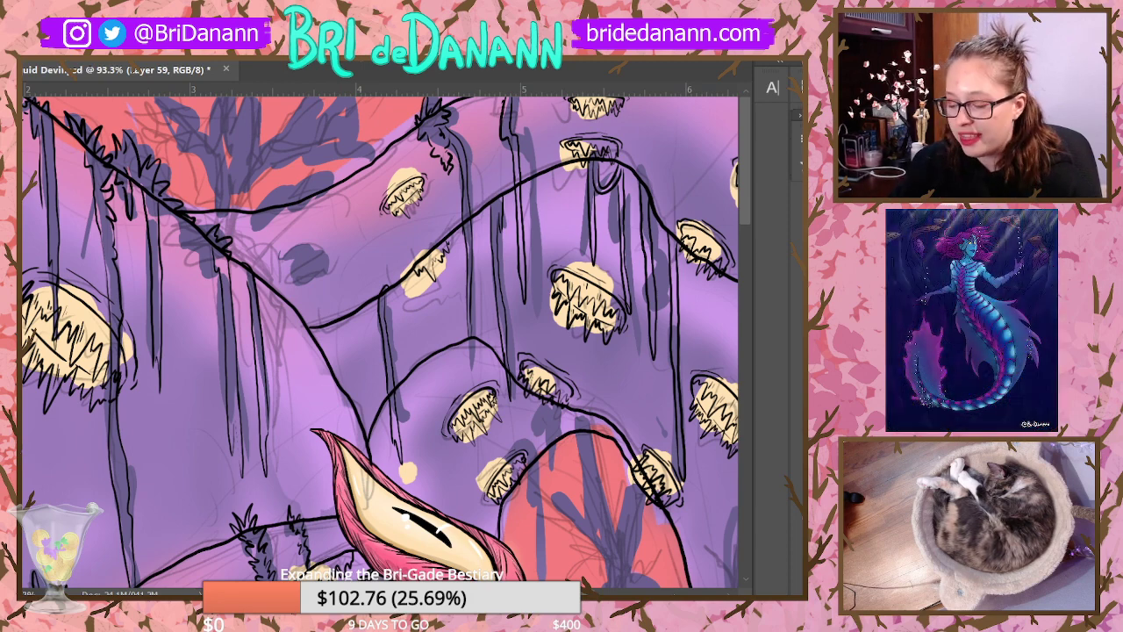
# Step: Review the inked strands, moss and grass tufts across the background, both close up and over the whole illustration
pyautogui.scroll(-6, 652, 265)
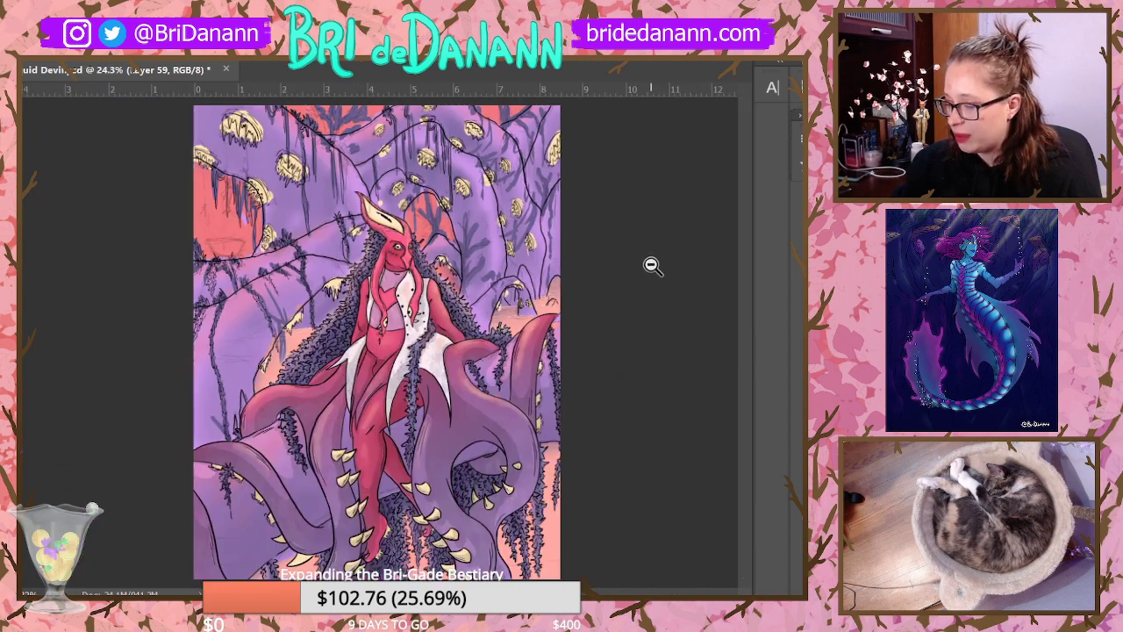
pyautogui.scroll(1, 652, 265)
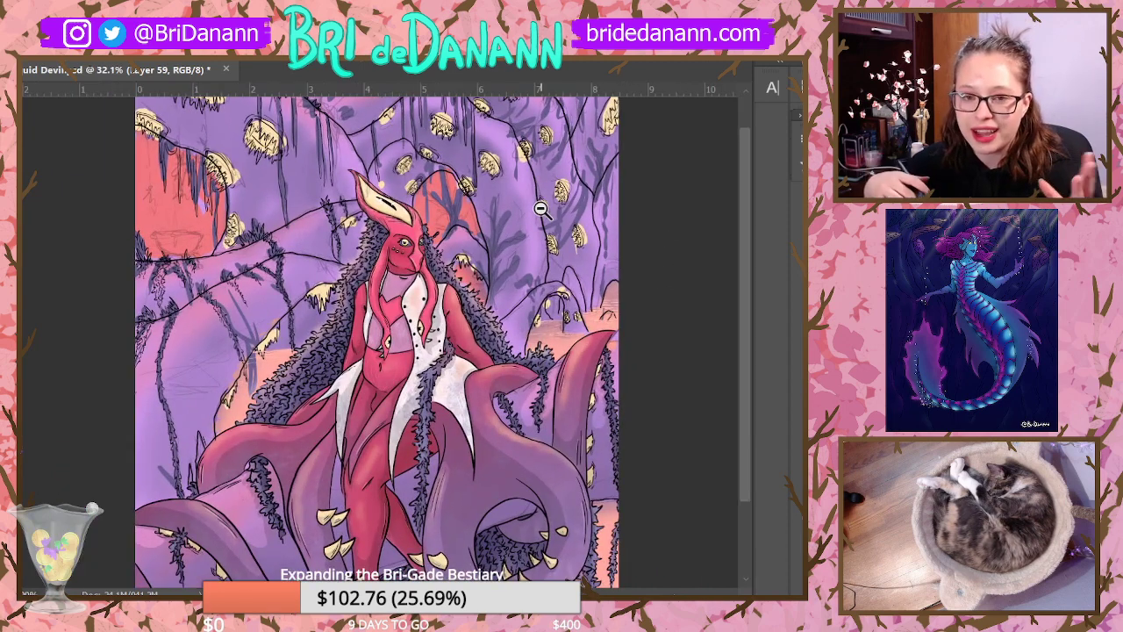
pyautogui.scroll(4, 541, 208)
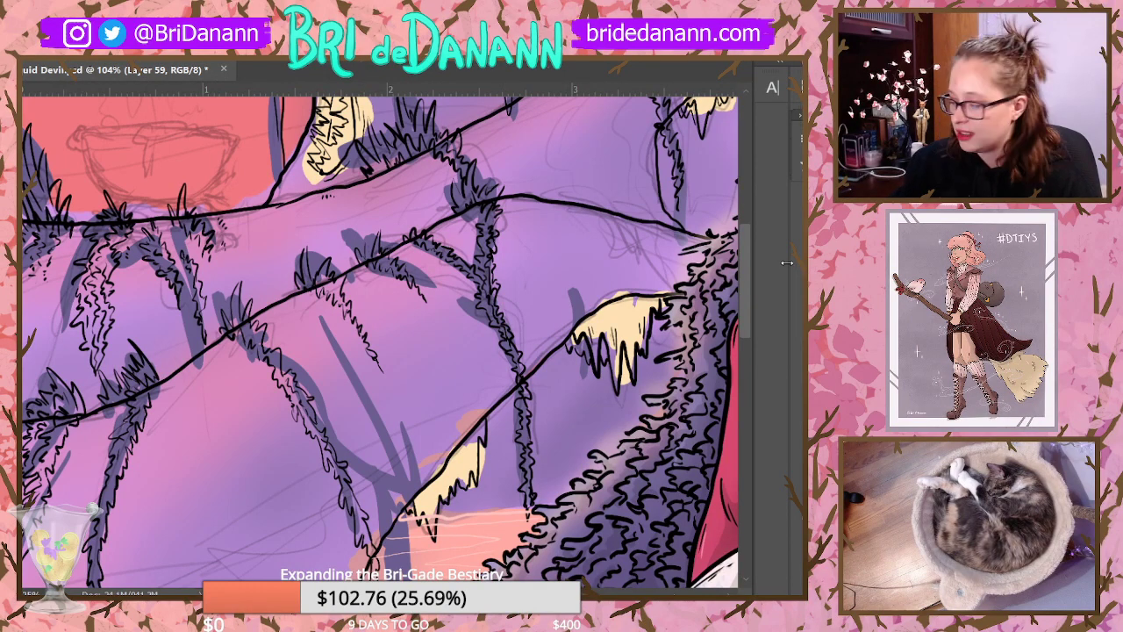
pyautogui.moveTo(745, 263); pyautogui.dragTo(765, 284)
pyautogui.scroll(-5, 765, 286)
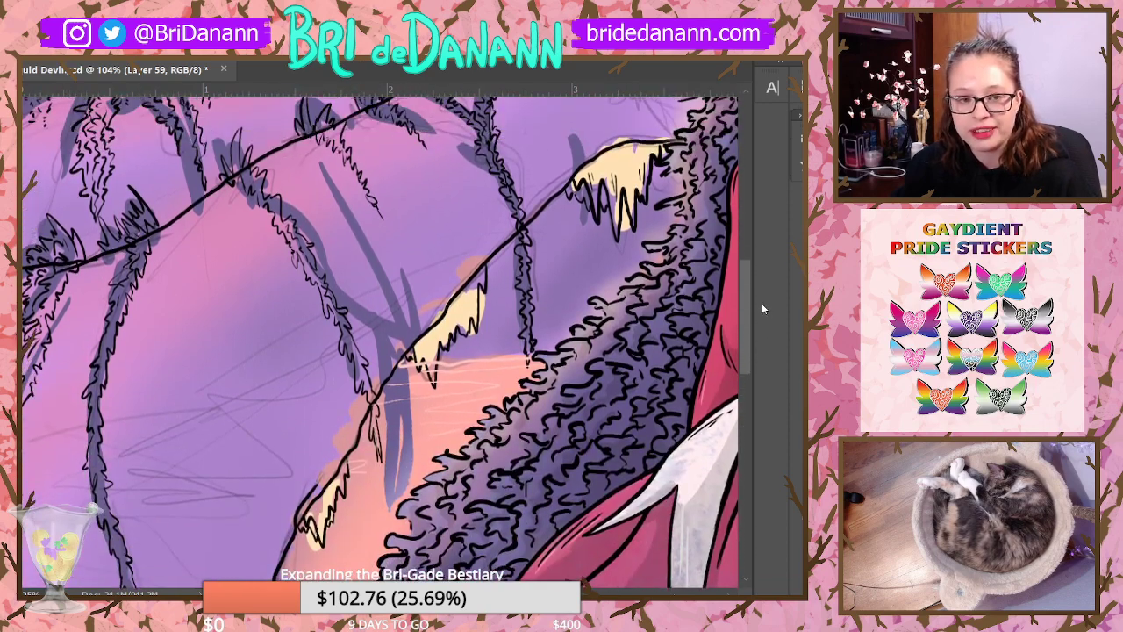
pyautogui.moveTo(761, 303); pyautogui.dragTo(741, 170)
pyautogui.moveTo(119, 223); pyautogui.dragTo(161, 183)
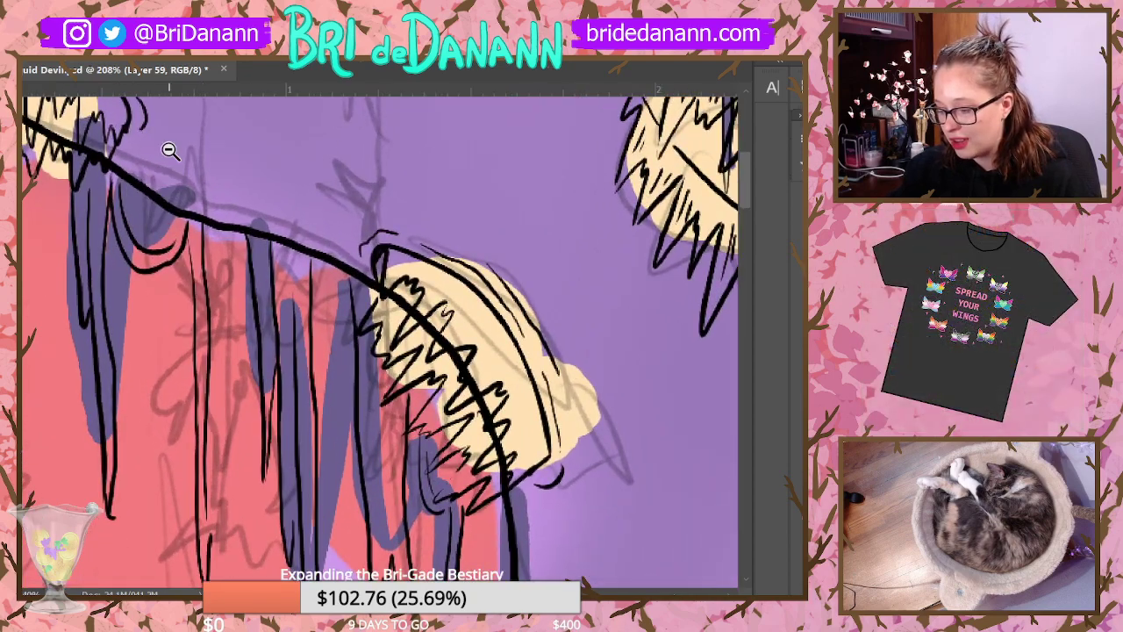
pyautogui.click(531, 309)
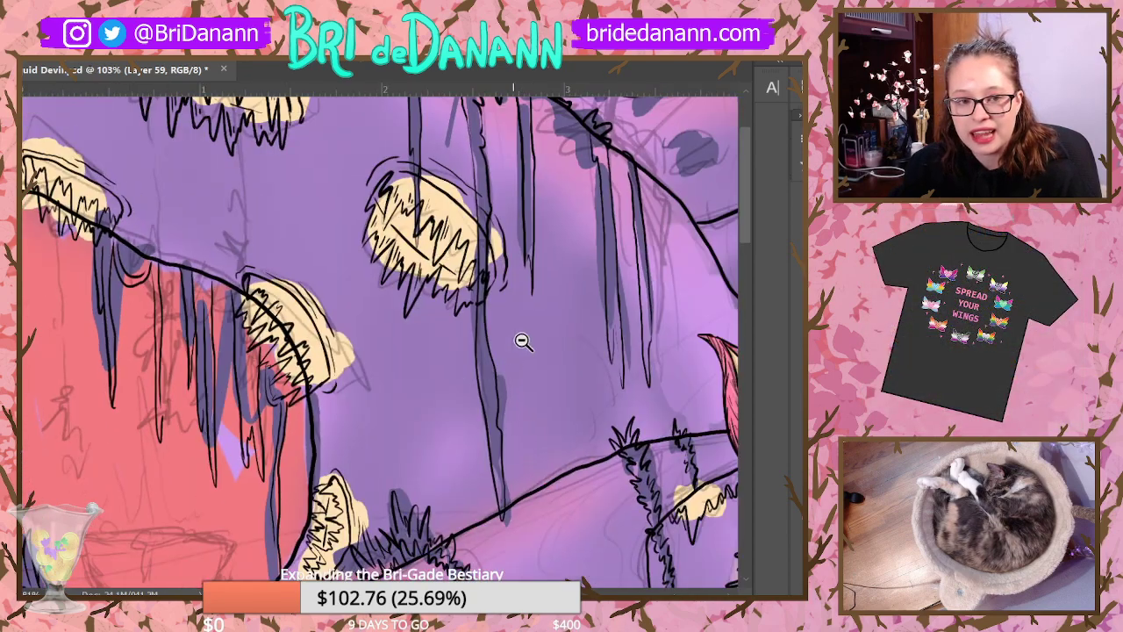
pyautogui.click(484, 378)
pyautogui.scroll(-2, 413, 234)
pyautogui.scroll(-1, 425, 210)
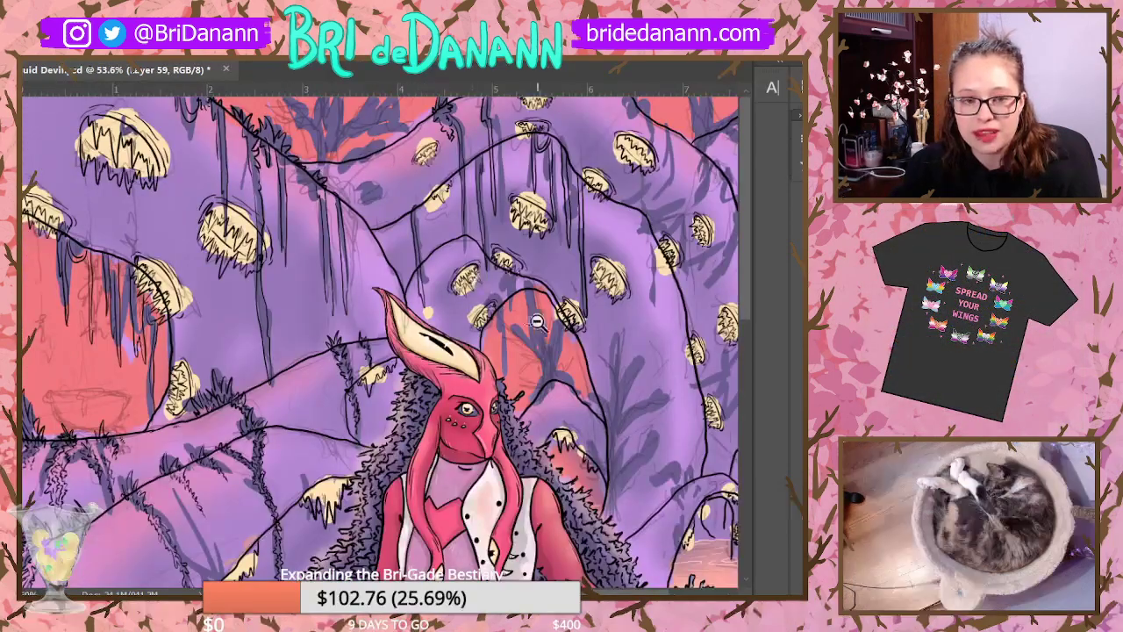
pyautogui.scroll(4, 395, 290)
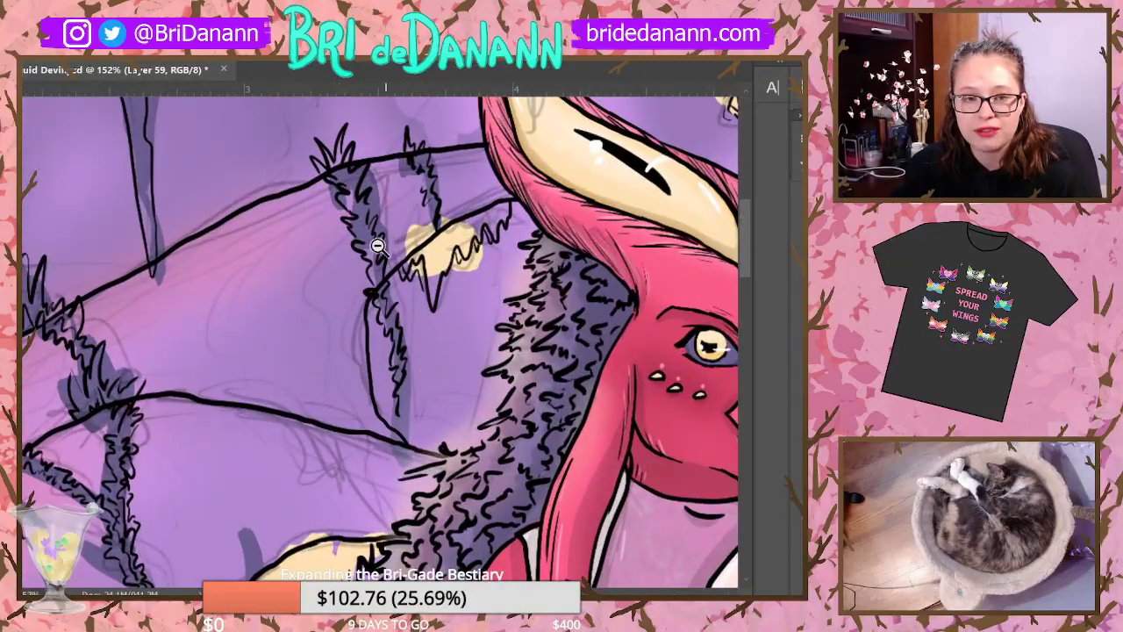
pyautogui.scroll(1, 399, 195)
pyautogui.scroll(-2, 465, 326)
pyautogui.scroll(-5, 417, 509)
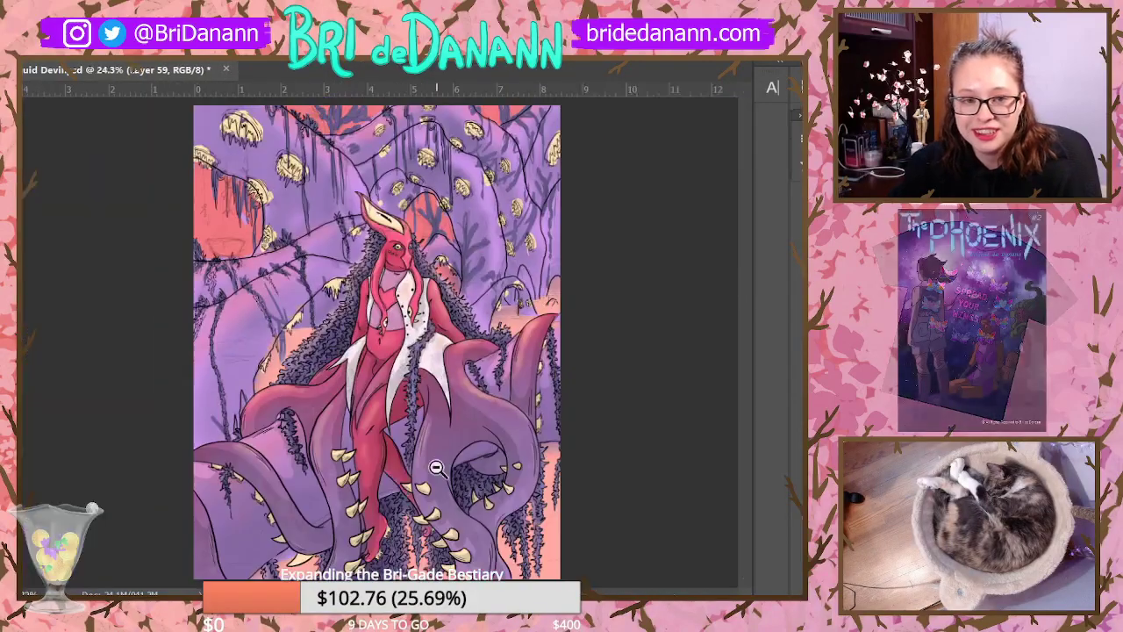
# Step: Outline a curved vine draping from the upper-right branch past the large yellow fungus, with a looped end wrapping the branch below
pyautogui.scroll(2, 544, 231)
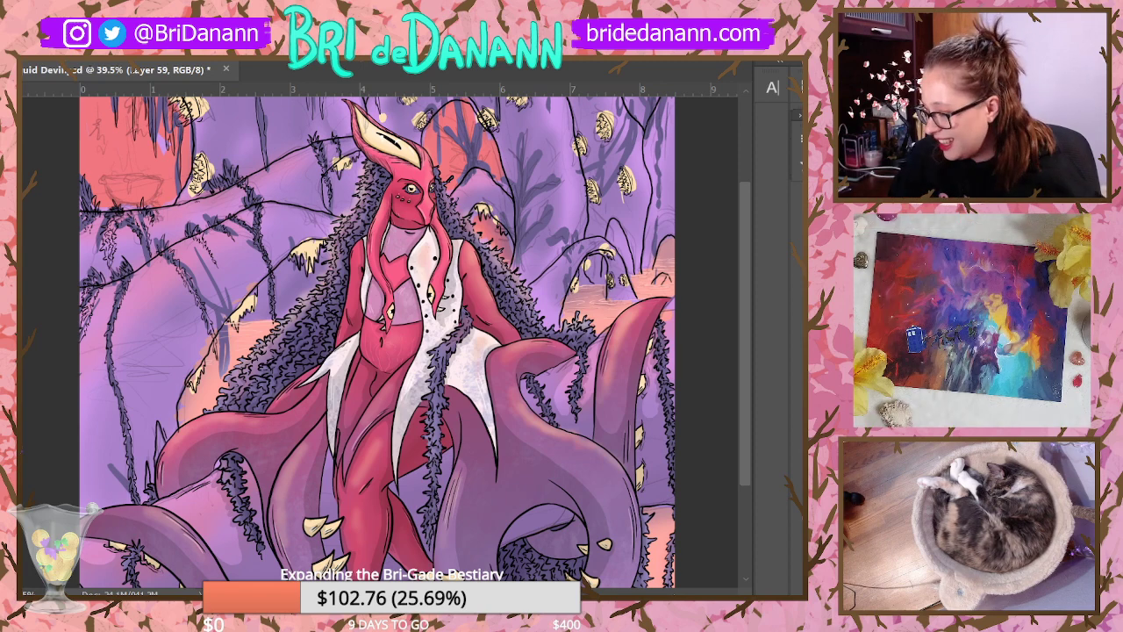
pyautogui.scroll(4, 750, 255)
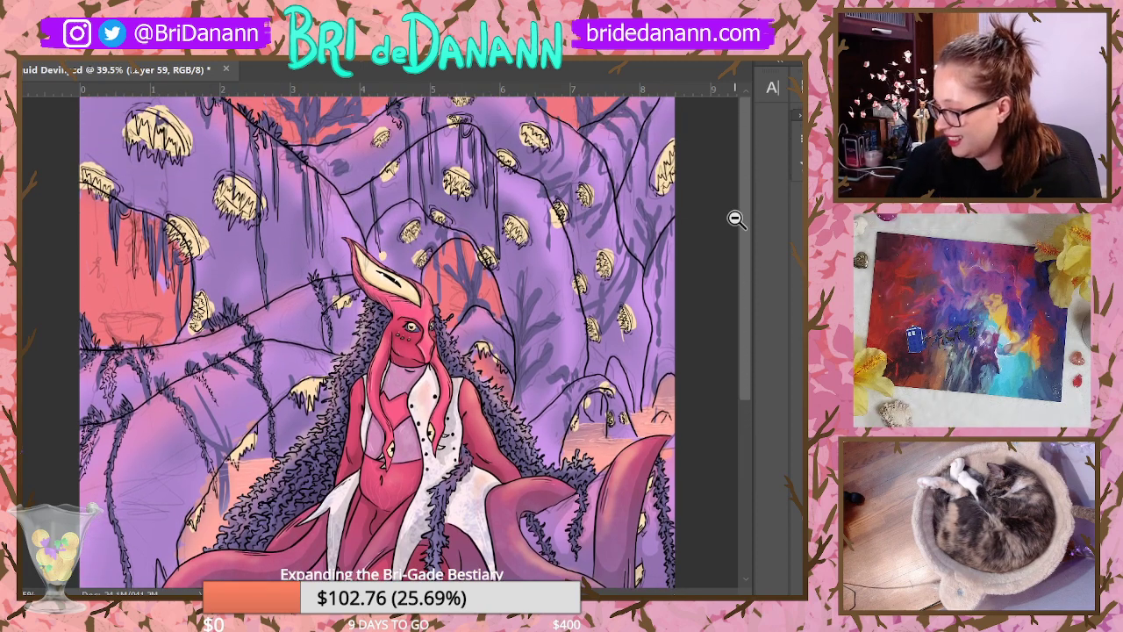
pyautogui.scroll(5, 714, 184)
pyautogui.scroll(2, 650, 89)
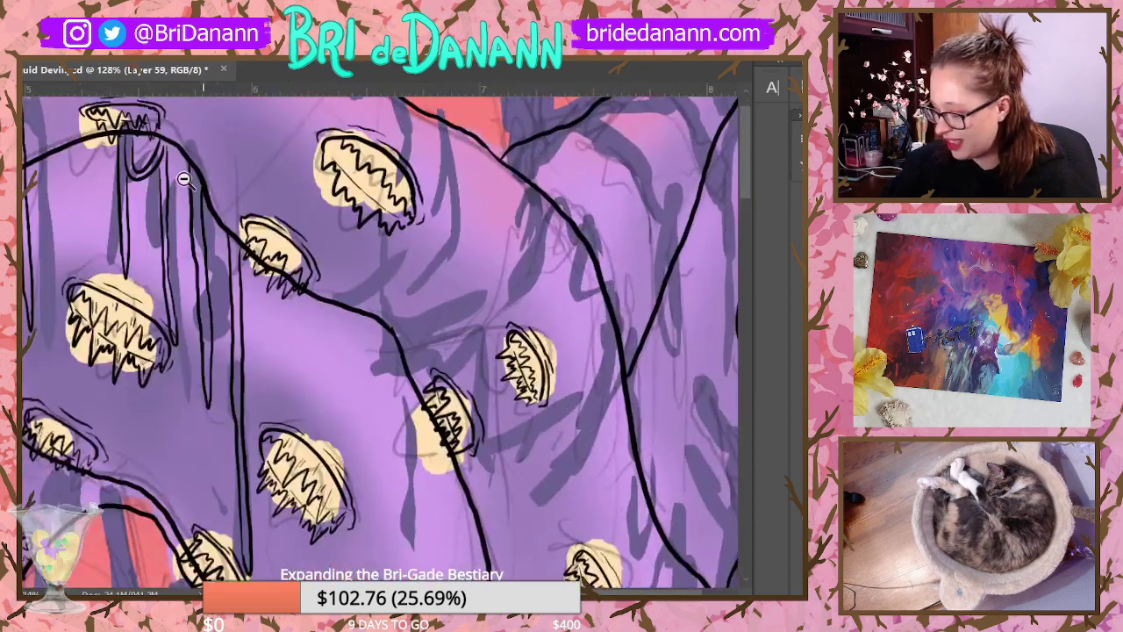
pyautogui.scroll(1, 750, 190)
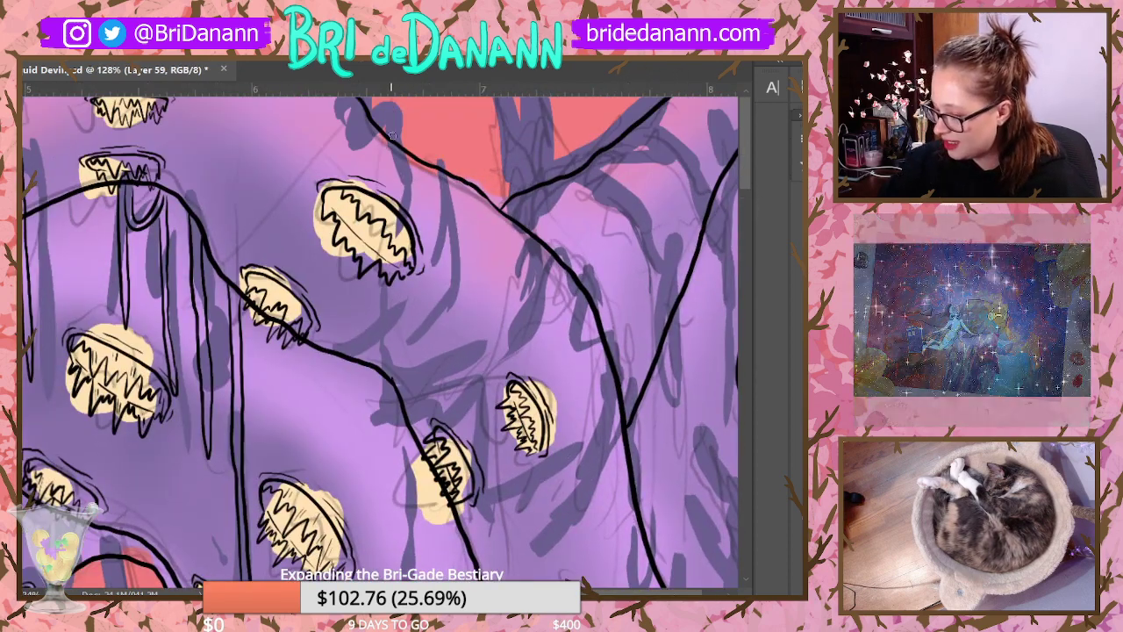
pyautogui.moveTo(402, 145)
pyautogui.mouseDown()
pyautogui.moveTo(423, 294)
pyautogui.moveTo(333, 353)
pyautogui.moveTo(369, 371)
pyautogui.mouseUp()
pyautogui.moveTo(406, 151)
pyautogui.mouseDown()
pyautogui.moveTo(427, 209)
pyautogui.moveTo(428, 302)
pyautogui.mouseUp()
pyautogui.moveTo(333, 359)
pyautogui.mouseDown()
pyautogui.moveTo(401, 357)
pyautogui.moveTo(381, 376)
pyautogui.moveTo(420, 306)
pyautogui.moveTo(400, 346)
pyautogui.moveTo(432, 305)
pyautogui.moveTo(386, 361)
pyautogui.mouseUp()
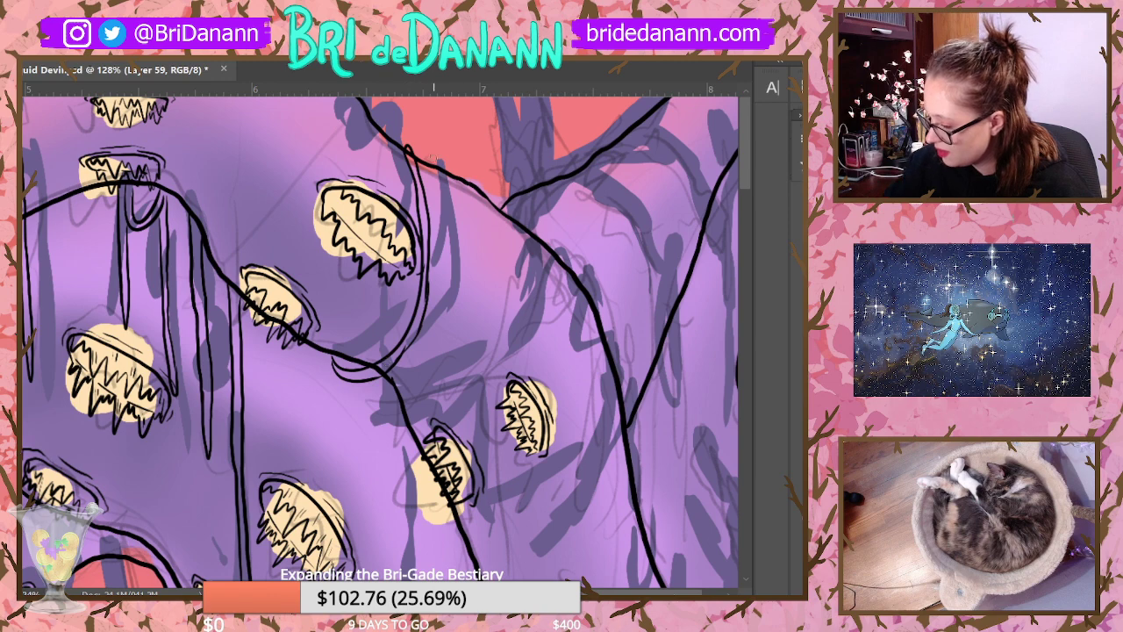
# Step: Outline a second draped vine just right of the first, redrawing its inner edge line until the curve fits
pyautogui.moveTo(431, 167); pyautogui.dragTo(438, 250)
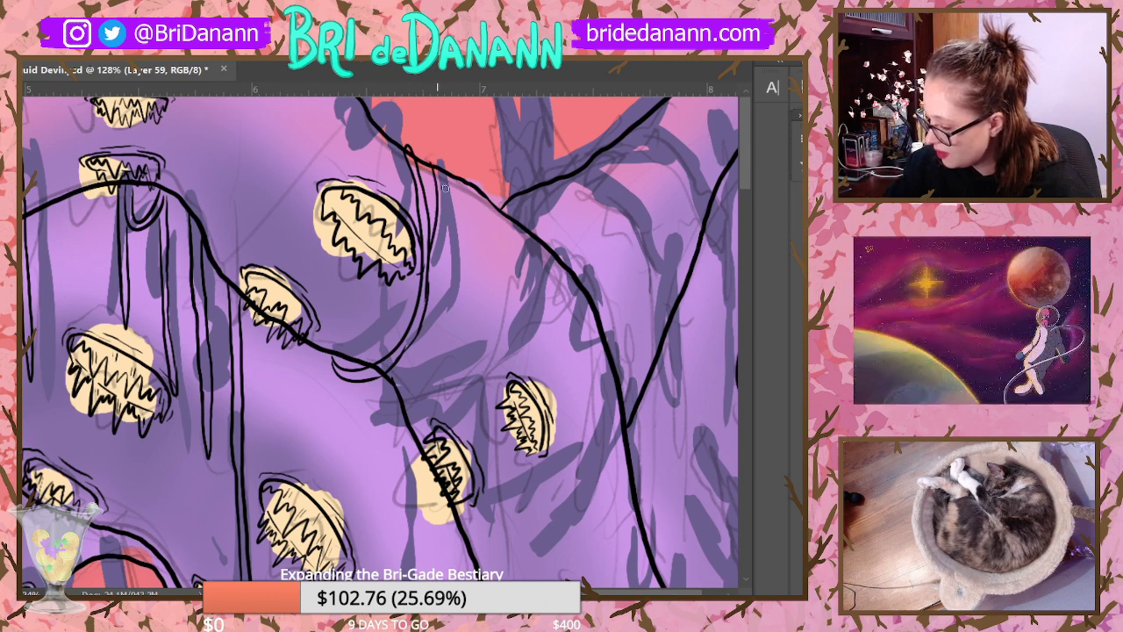
pyautogui.moveTo(444, 175)
pyautogui.mouseDown()
pyautogui.moveTo(434, 268)
pyautogui.moveTo(454, 298)
pyautogui.moveTo(404, 396)
pyautogui.moveTo(397, 377)
pyautogui.moveTo(419, 354)
pyautogui.mouseUp()
pyautogui.moveTo(443, 176); pyautogui.dragTo(421, 368)
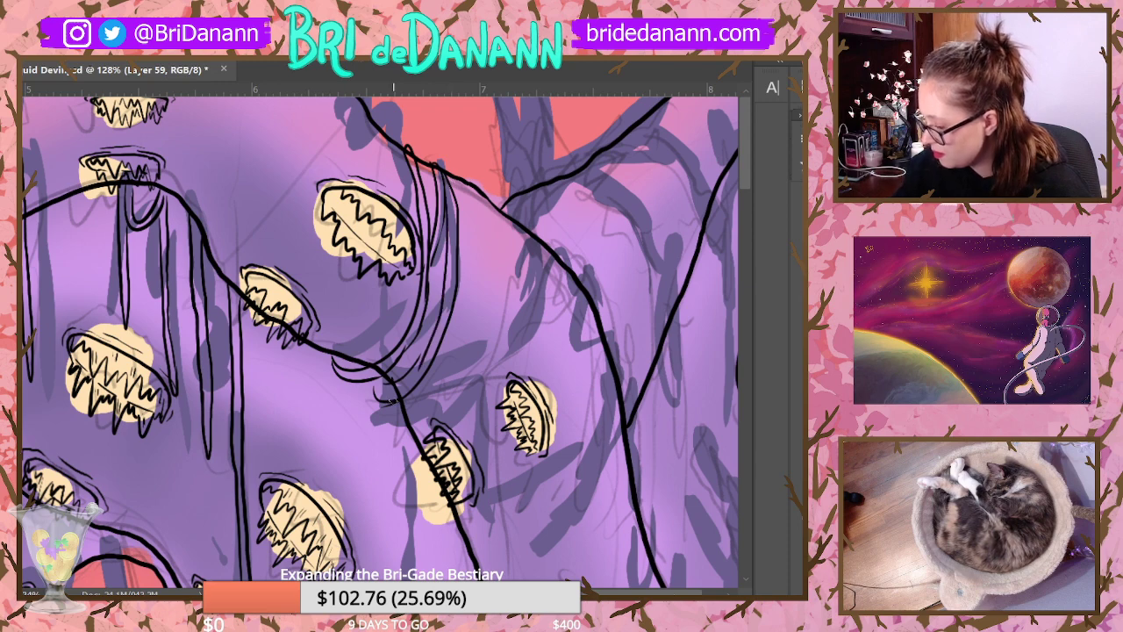
pyautogui.hotkey('ctrl', 'z')
pyautogui.moveTo(443, 171)
pyautogui.mouseDown()
pyautogui.moveTo(445, 289)
pyautogui.moveTo(416, 357)
pyautogui.mouseUp()
pyautogui.hotkey('ctrl', 'z')
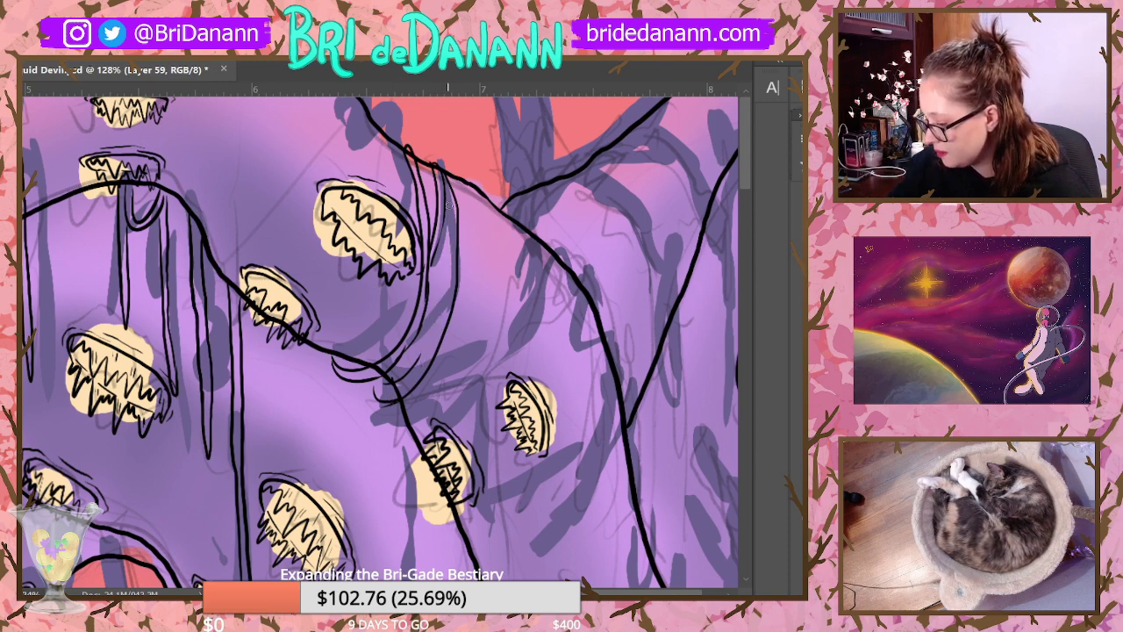
pyautogui.moveTo(446, 185); pyautogui.dragTo(425, 356)
pyautogui.hotkey('ctrl', 'z')
pyautogui.moveTo(447, 188); pyautogui.dragTo(421, 360)
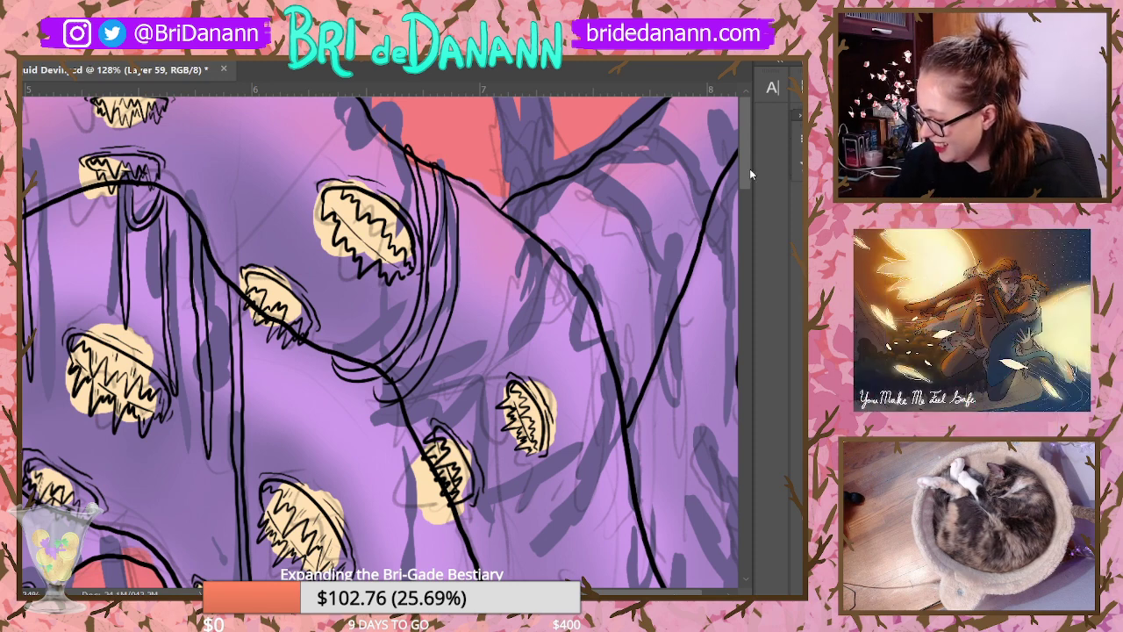
# Step: Ink a jagged grass tuft where the draped vines begin and outline another wide curved vine from farther down the upper branch
pyautogui.moveTo(364, 107)
pyautogui.mouseDown()
pyautogui.moveTo(407, 111)
pyautogui.moveTo(399, 136)
pyautogui.moveTo(379, 131)
pyautogui.moveTo(408, 161)
pyautogui.moveTo(391, 108)
pyautogui.moveTo(405, 180)
pyautogui.mouseUp()
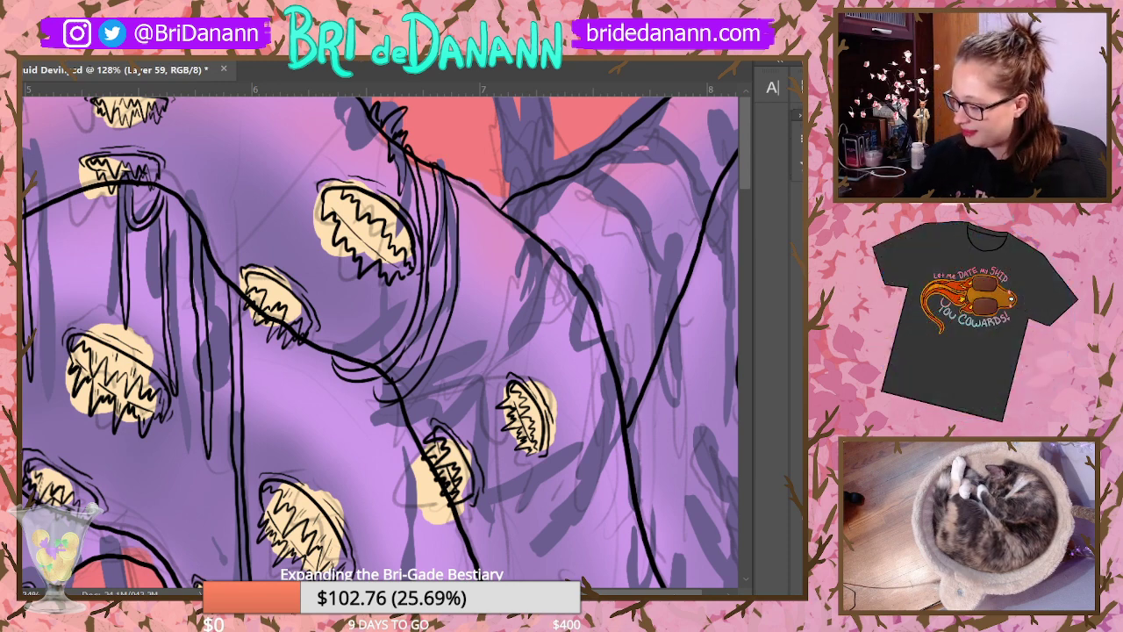
pyautogui.moveTo(400, 399)
pyautogui.mouseDown()
pyautogui.moveTo(487, 363)
pyautogui.moveTo(523, 234)
pyautogui.moveTo(461, 398)
pyautogui.mouseUp()
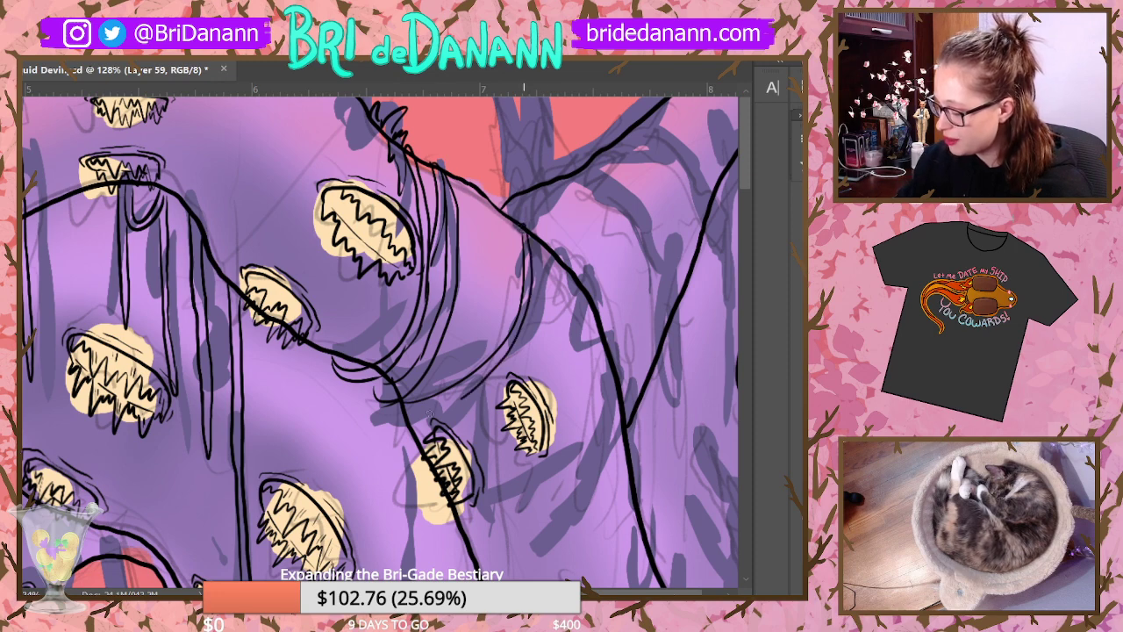
pyautogui.moveTo(530, 236)
pyautogui.mouseDown()
pyautogui.moveTo(544, 294)
pyautogui.moveTo(523, 332)
pyautogui.mouseUp()
pyautogui.moveTo(532, 233)
pyautogui.mouseDown()
pyautogui.moveTo(524, 325)
pyautogui.moveTo(547, 301)
pyautogui.moveTo(543, 288)
pyautogui.moveTo(516, 343)
pyautogui.mouseUp()
pyautogui.hotkey('ctrl', 'z')
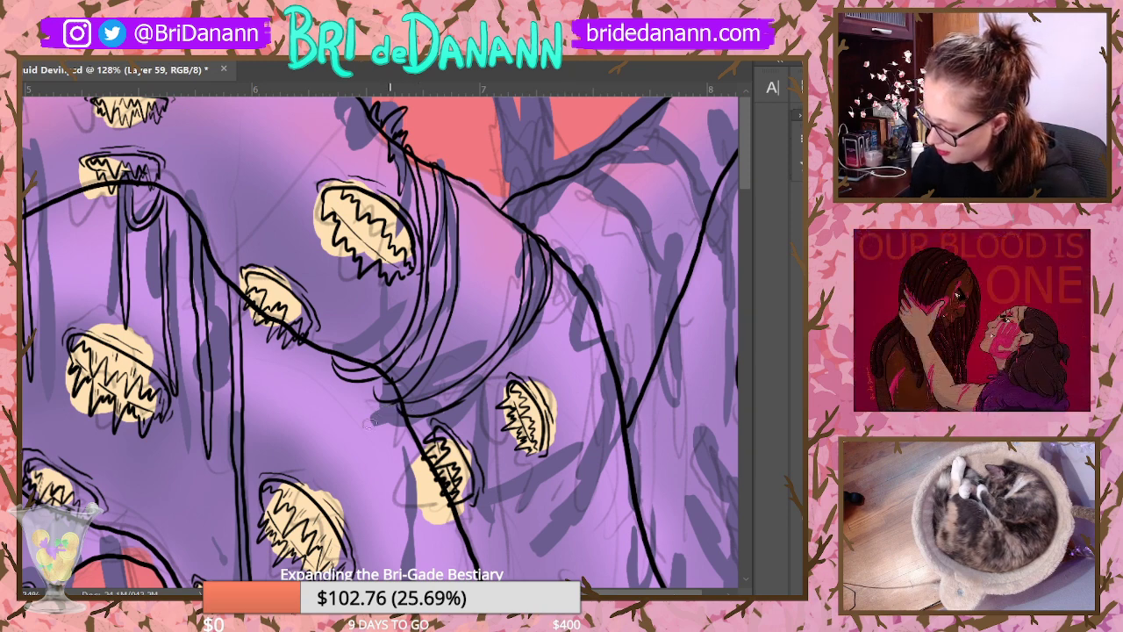
# Step: Outline both sides of the narrow pointed strand hanging from the lower branch beside the yellow fungus, below the draped vines
pyautogui.moveTo(748, 168); pyautogui.dragTo(748, 201)
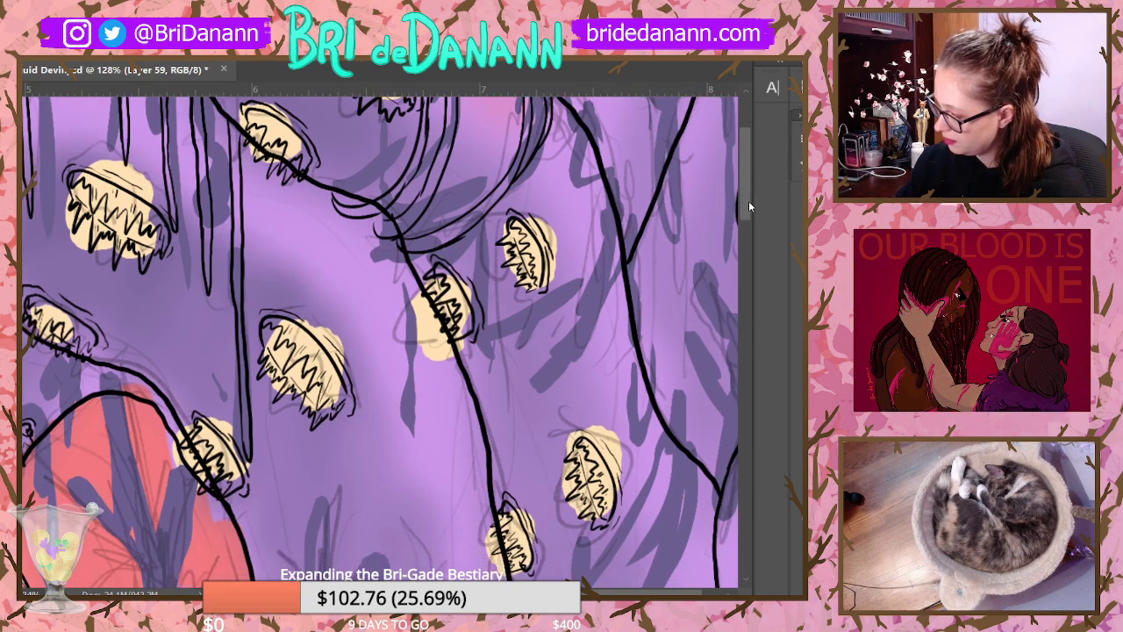
pyautogui.moveTo(396, 252); pyautogui.dragTo(408, 385)
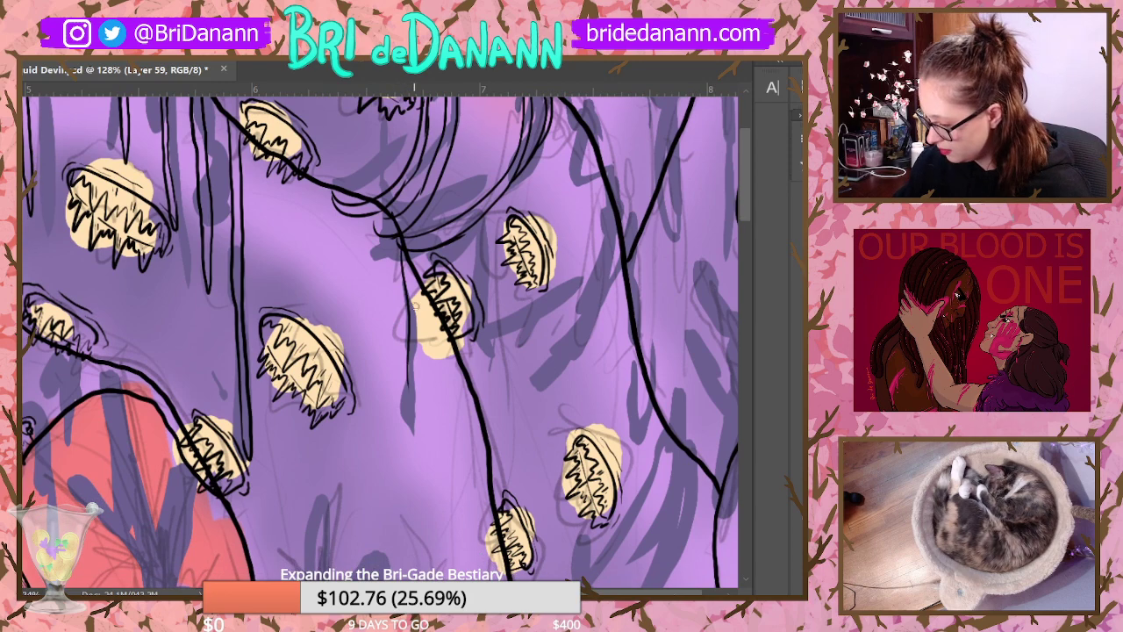
pyautogui.moveTo(410, 268)
pyautogui.mouseDown()
pyautogui.moveTo(417, 428)
pyautogui.moveTo(405, 345)
pyautogui.mouseUp()
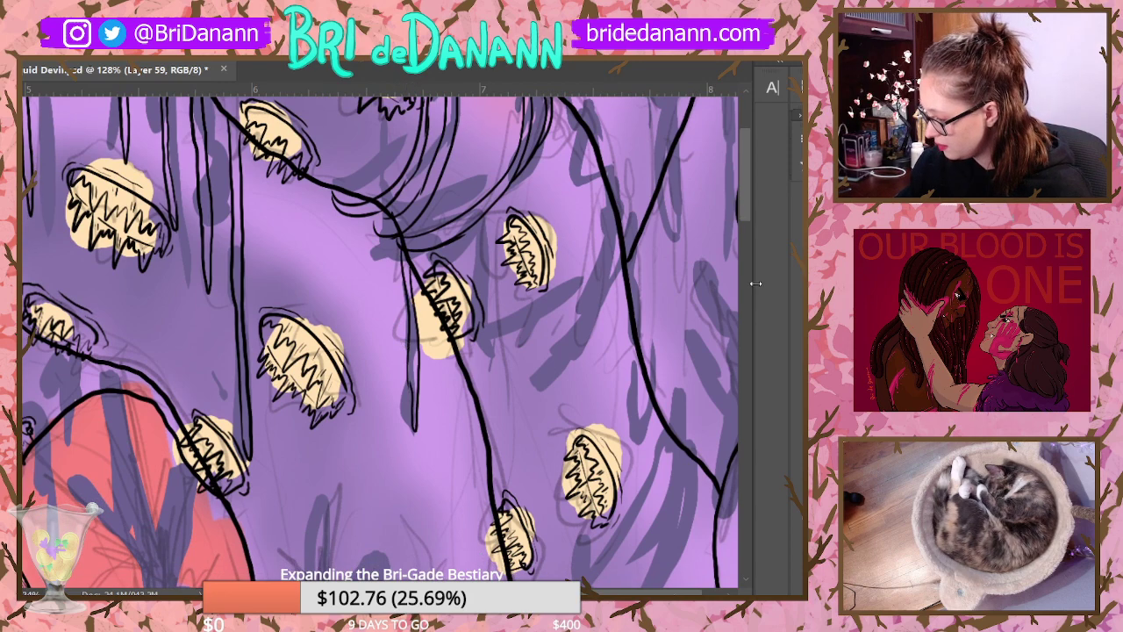
# Step: Ink spiky grass tufts and short moss ticks along the top and both slopes of the arched branch beneath the red opening
pyautogui.moveTo(746, 202); pyautogui.dragTo(744, 242)
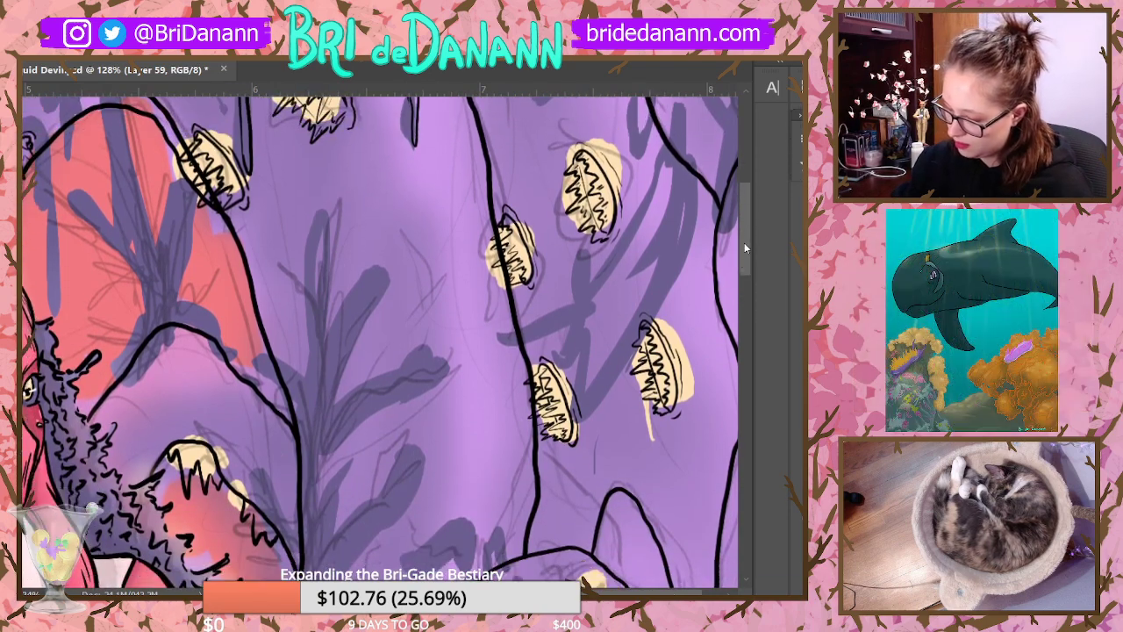
pyautogui.moveTo(152, 330)
pyautogui.mouseDown()
pyautogui.moveTo(172, 292)
pyautogui.moveTo(174, 323)
pyautogui.moveTo(182, 316)
pyautogui.moveTo(161, 335)
pyautogui.moveTo(191, 367)
pyautogui.moveTo(204, 333)
pyautogui.mouseUp()
pyautogui.moveTo(195, 342); pyautogui.dragTo(195, 363)
pyautogui.moveTo(141, 330); pyautogui.dragTo(146, 344)
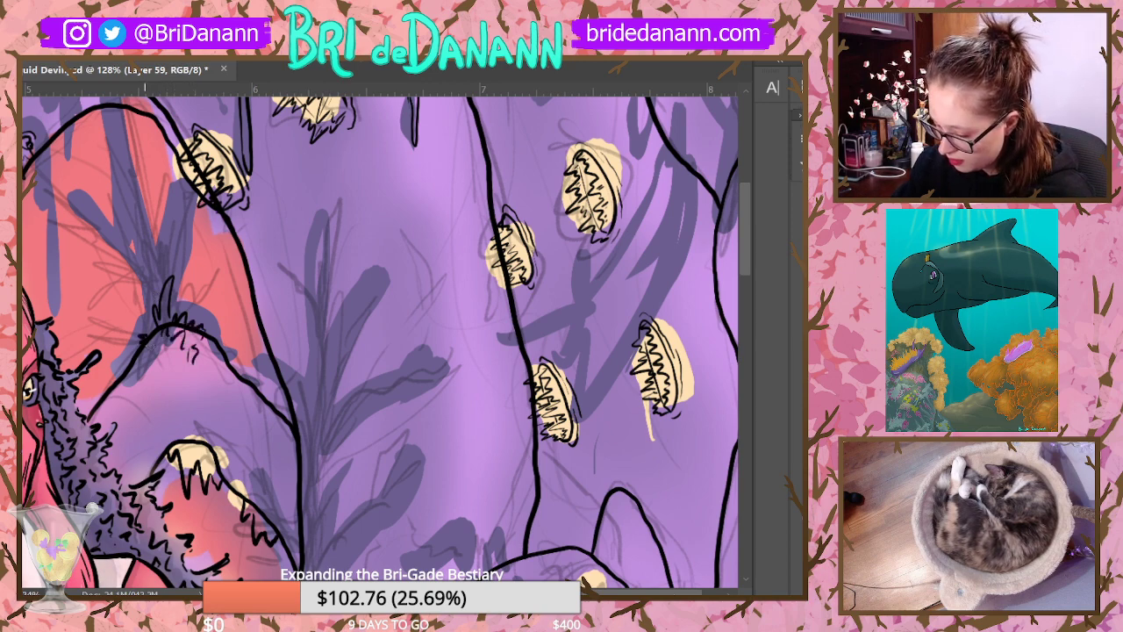
pyautogui.moveTo(217, 359); pyautogui.dragTo(226, 373)
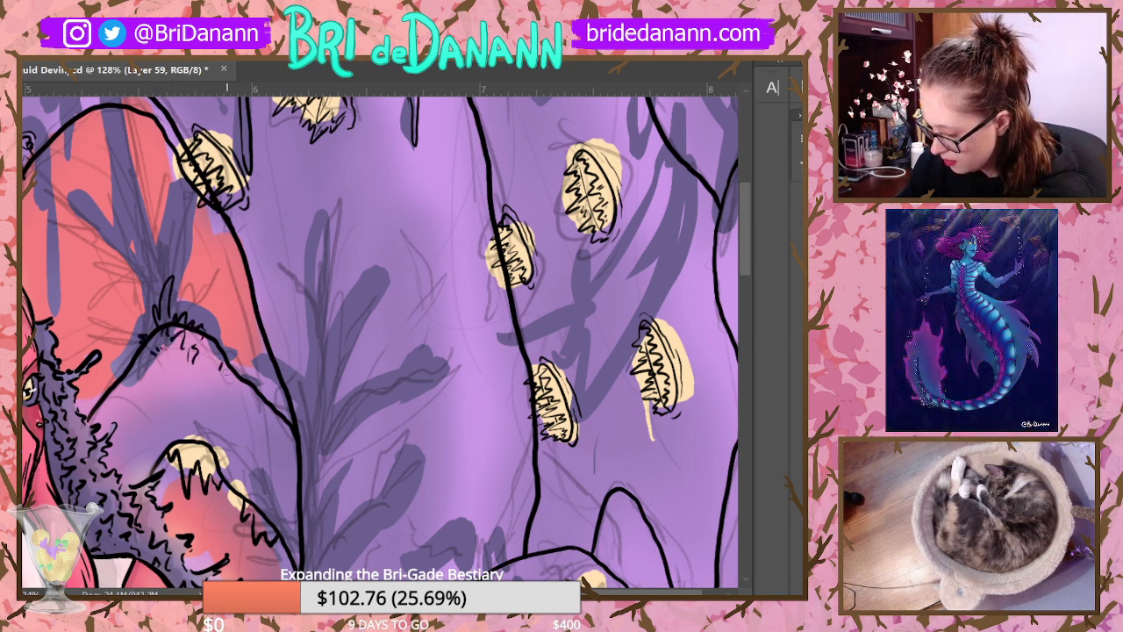
pyautogui.moveTo(91, 386)
pyautogui.mouseDown()
pyautogui.moveTo(99, 395)
pyautogui.moveTo(123, 360)
pyautogui.moveTo(124, 375)
pyautogui.mouseUp()
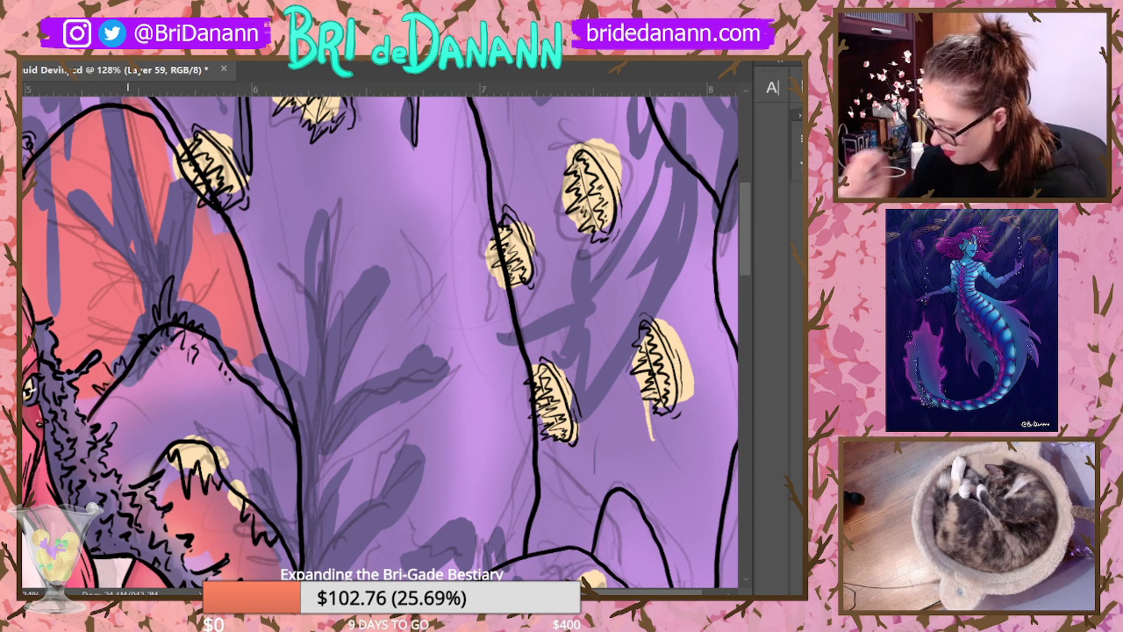
# Step: Ink a grass tuft on the upper-right branch beyond the draped vines and outline the long curved strand hanging below it
pyautogui.moveTo(746, 235); pyautogui.dragTo(760, 133)
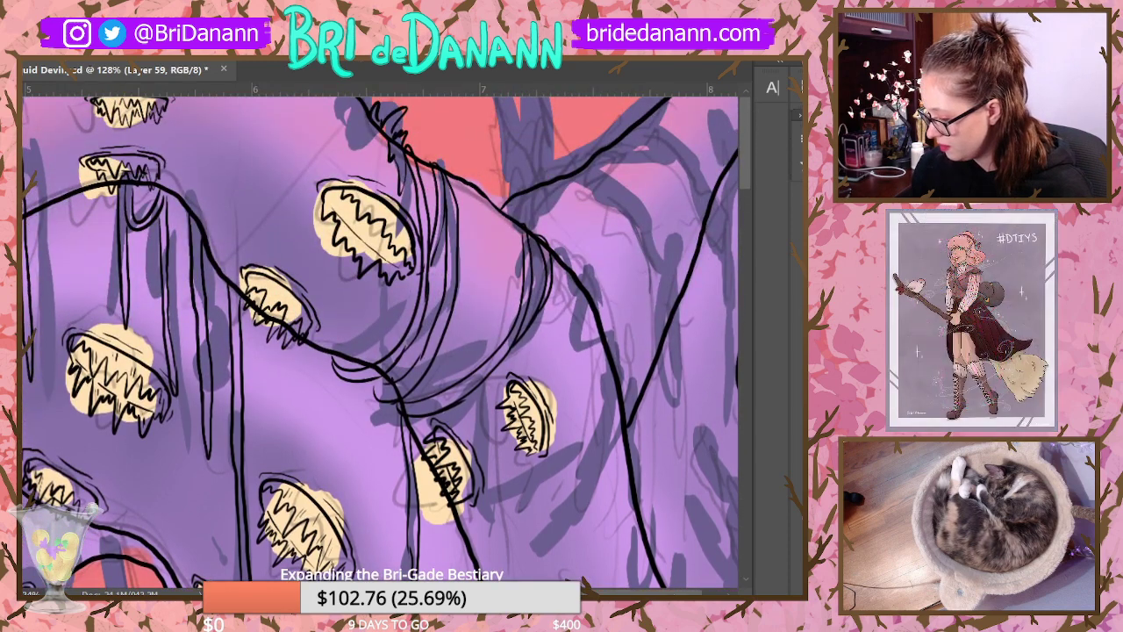
pyautogui.hscroll(3, 598, 574)
pyautogui.moveTo(487, 261)
pyautogui.mouseDown()
pyautogui.moveTo(507, 273)
pyautogui.moveTo(522, 311)
pyautogui.moveTo(502, 527)
pyautogui.mouseUp()
pyautogui.scroll(-3, 739, 199)
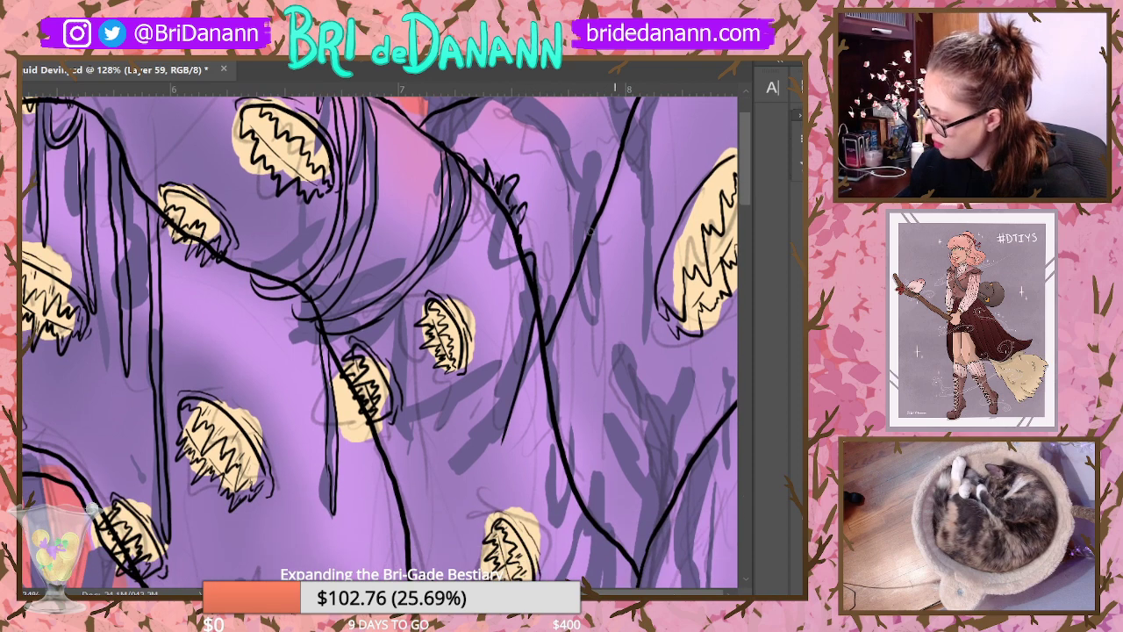
pyautogui.moveTo(533, 288)
pyautogui.mouseDown()
pyautogui.moveTo(502, 429)
pyautogui.moveTo(501, 504)
pyautogui.mouseUp()
pyautogui.moveTo(505, 430); pyautogui.dragTo(515, 511)
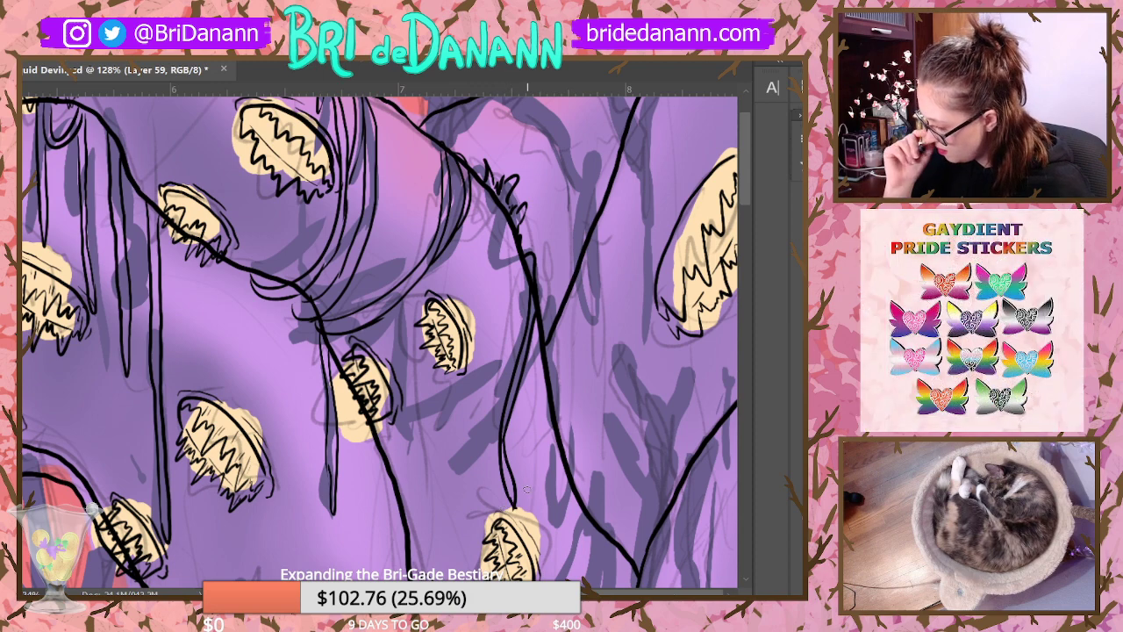
# Step: Ink jagged grass tufts down the upper-right branch toward the fork, with a short rounded strand hanging underneath
pyautogui.scroll(-9, 743, 233)
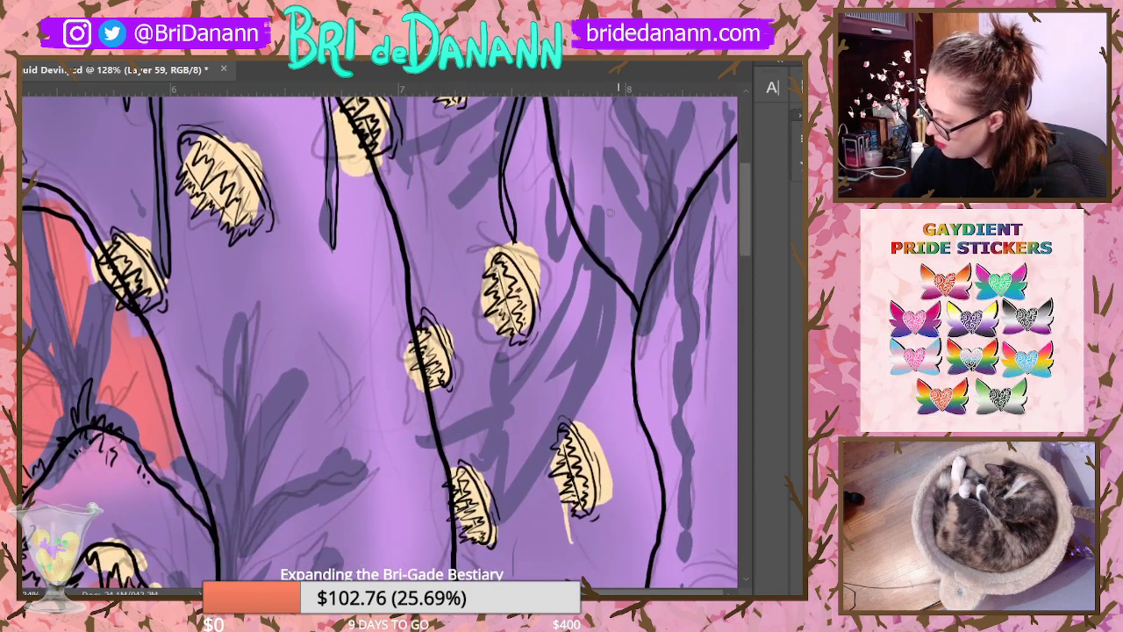
pyautogui.moveTo(556, 142)
pyautogui.mouseDown()
pyautogui.moveTo(583, 182)
pyautogui.moveTo(579, 209)
pyautogui.mouseUp()
pyautogui.moveTo(579, 190); pyautogui.dragTo(580, 232)
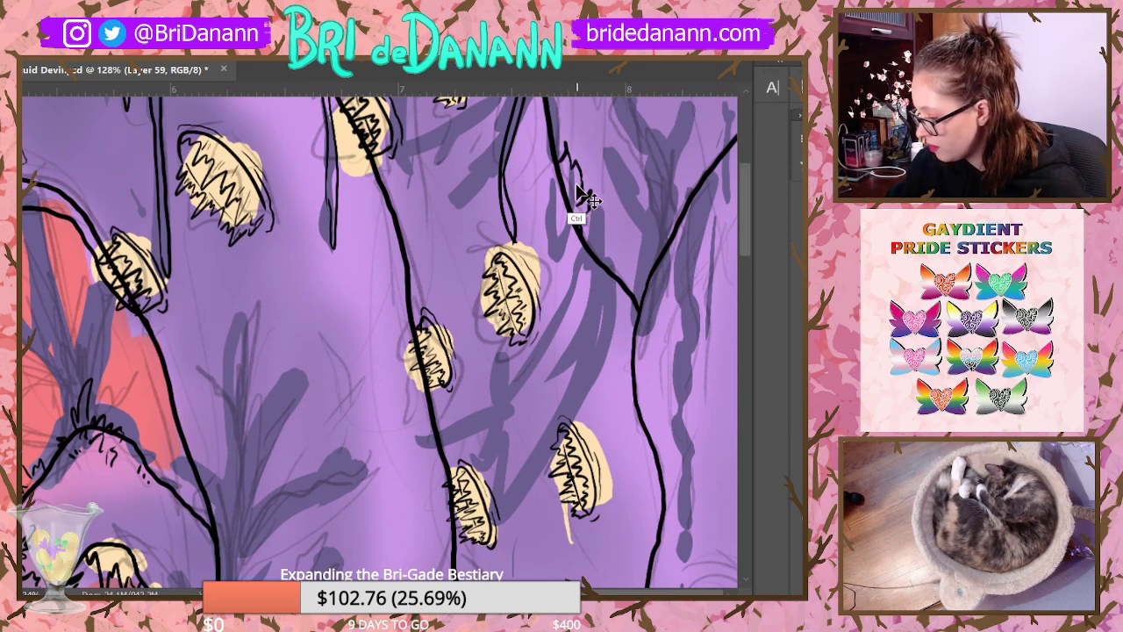
pyautogui.hotkey('ctrl', 'z')
pyautogui.moveTo(562, 171)
pyautogui.mouseDown()
pyautogui.moveTo(576, 204)
pyautogui.moveTo(591, 194)
pyautogui.moveTo(556, 246)
pyautogui.moveTo(573, 224)
pyautogui.moveTo(568, 240)
pyautogui.moveTo(558, 215)
pyautogui.mouseUp()
pyautogui.scroll(5, 747, 215)
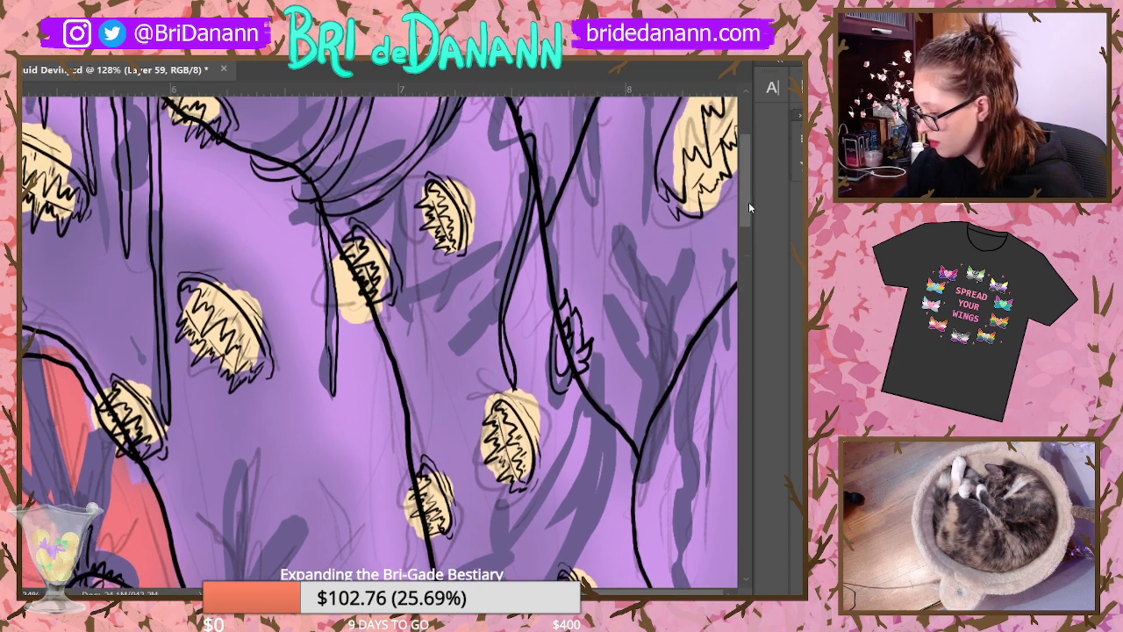
pyautogui.moveTo(550, 213)
pyautogui.mouseDown()
pyautogui.moveTo(551, 269)
pyautogui.moveTo(575, 248)
pyautogui.moveTo(559, 332)
pyautogui.mouseUp()
pyautogui.scroll(-5, 749, 219)
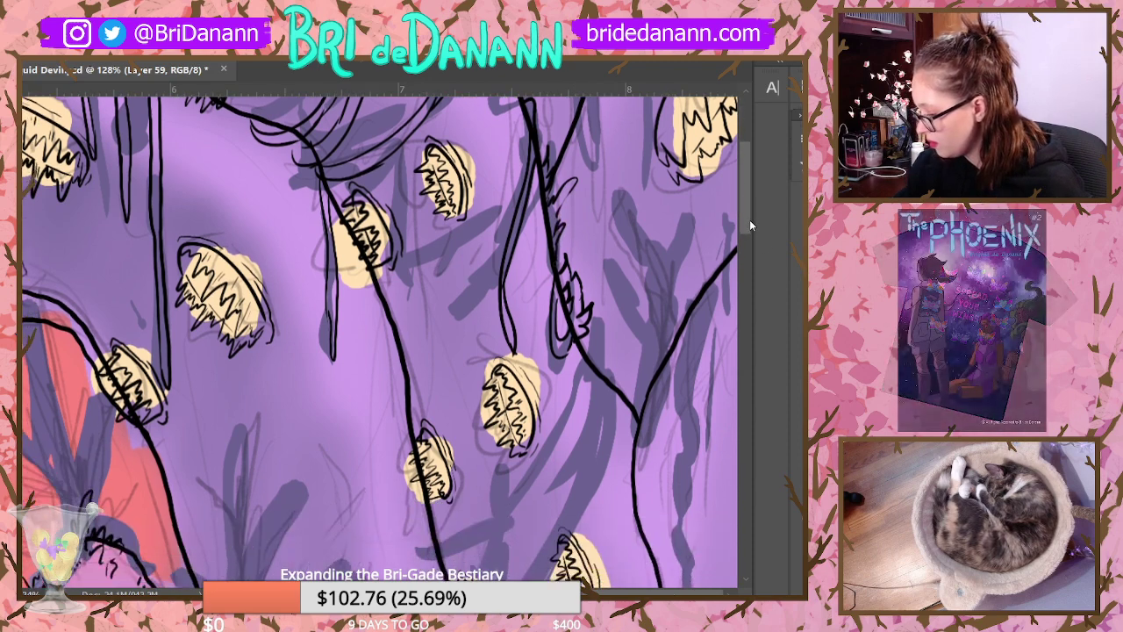
pyautogui.moveTo(589, 248)
pyautogui.mouseDown()
pyautogui.moveTo(605, 206)
pyautogui.moveTo(603, 250)
pyautogui.moveTo(616, 260)
pyautogui.mouseUp()
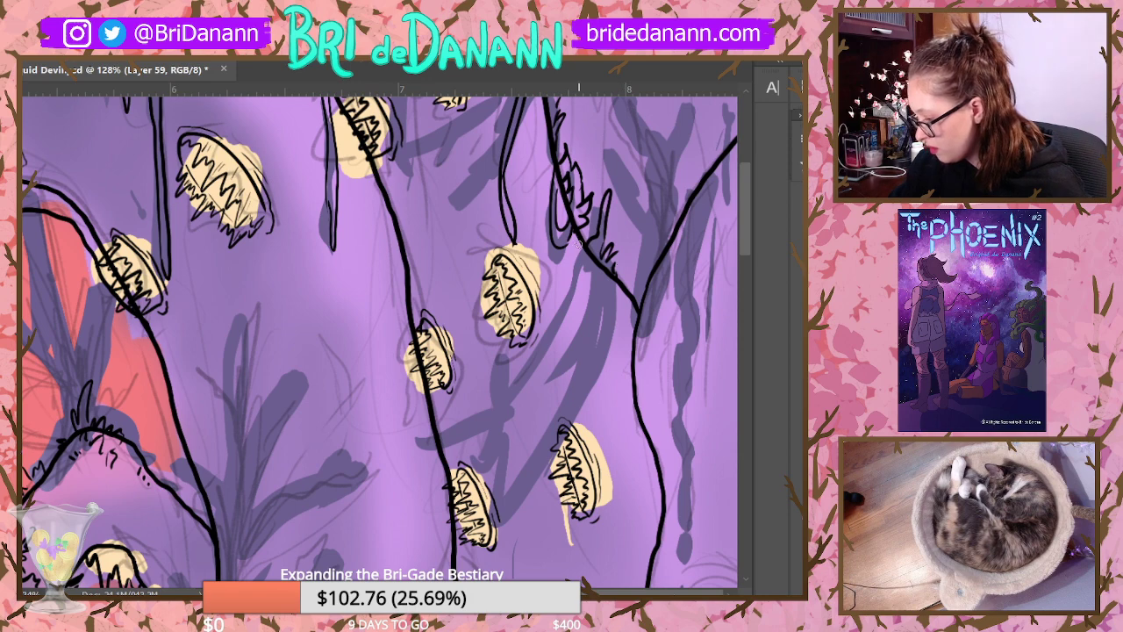
# Step: Outline a curved vine draping from the grass tuft near the fork down to the long branch between the small fungi
pyautogui.moveTo(581, 247)
pyautogui.mouseDown()
pyautogui.moveTo(555, 360)
pyautogui.moveTo(497, 423)
pyautogui.moveTo(436, 442)
pyautogui.moveTo(551, 401)
pyautogui.mouseUp()
pyautogui.moveTo(589, 249); pyautogui.dragTo(551, 398)
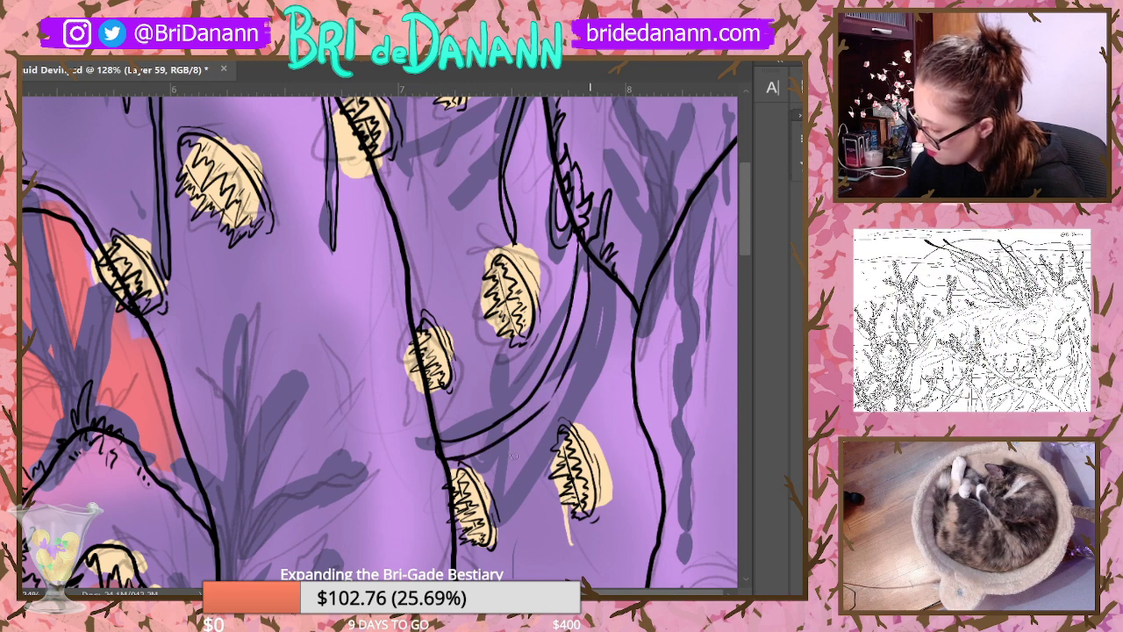
pyautogui.moveTo(607, 272); pyautogui.dragTo(602, 308)
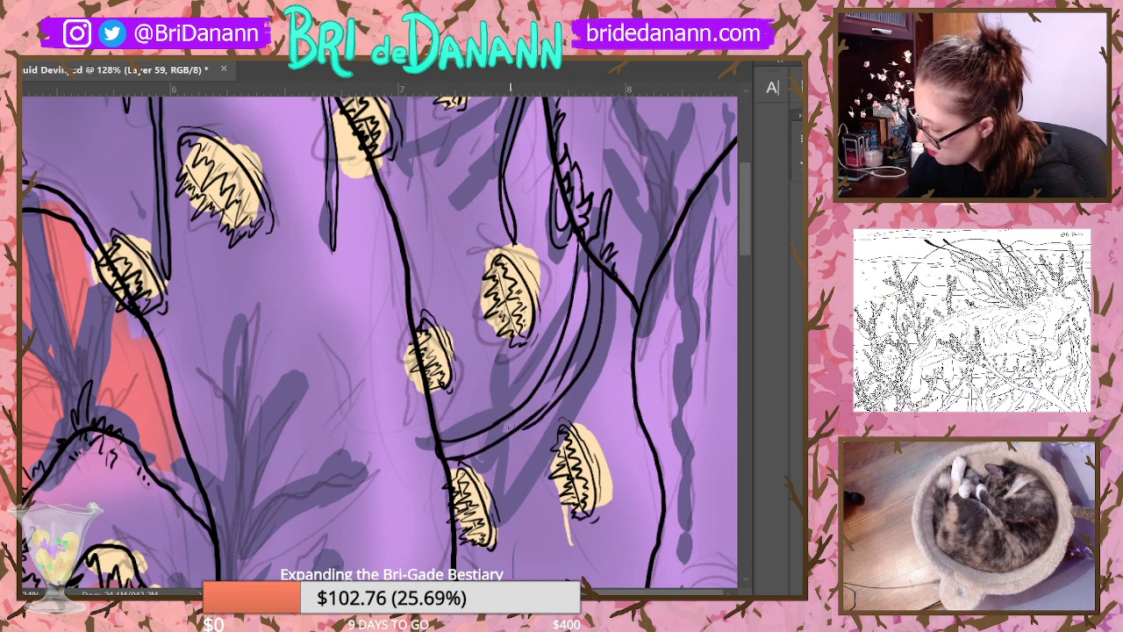
pyautogui.moveTo(509, 415); pyautogui.dragTo(422, 439)
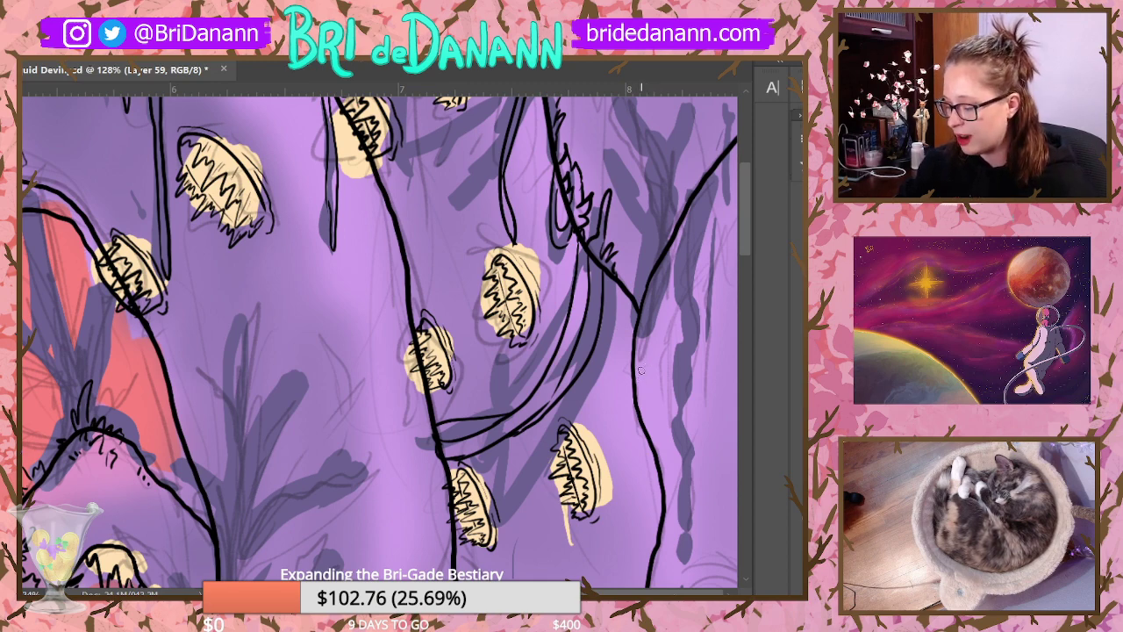
# Step: Outline a second draped vine from the fork with a looped end beside the lower fungus, redrawing its lower edge
pyautogui.moveTo(513, 445); pyautogui.dragTo(551, 449)
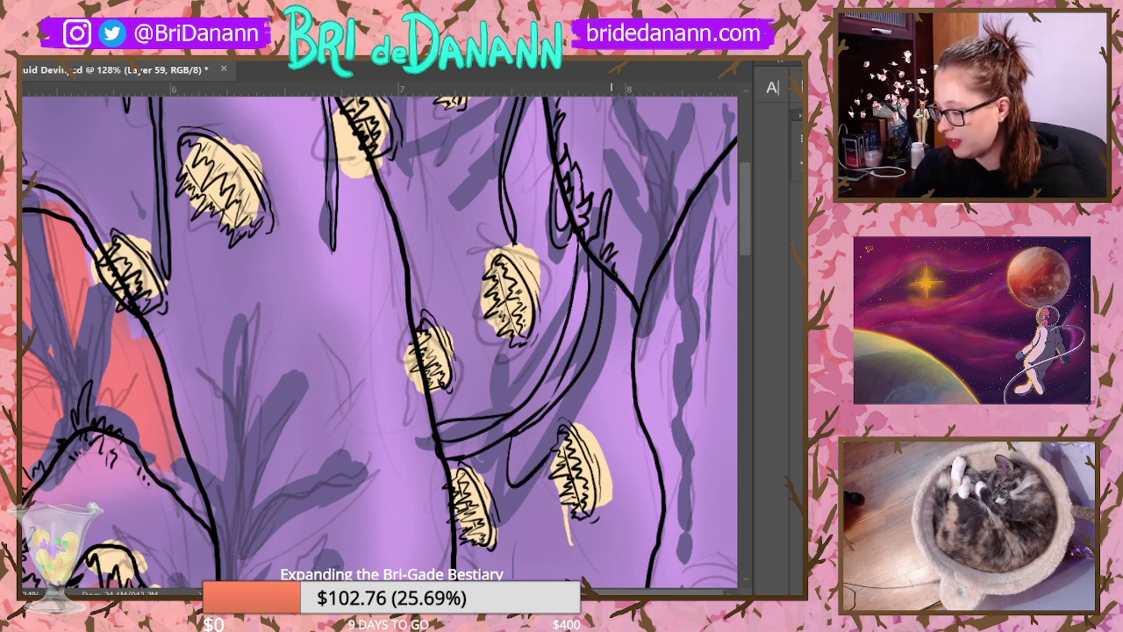
pyautogui.moveTo(617, 277); pyautogui.dragTo(580, 420)
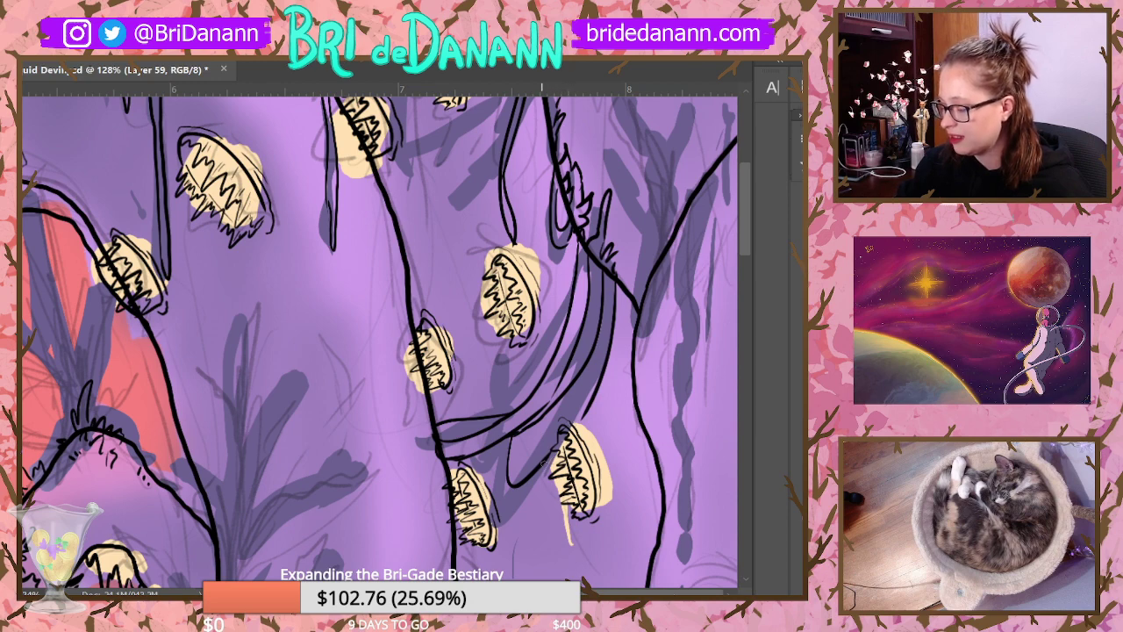
pyautogui.moveTo(541, 460); pyautogui.dragTo(577, 419)
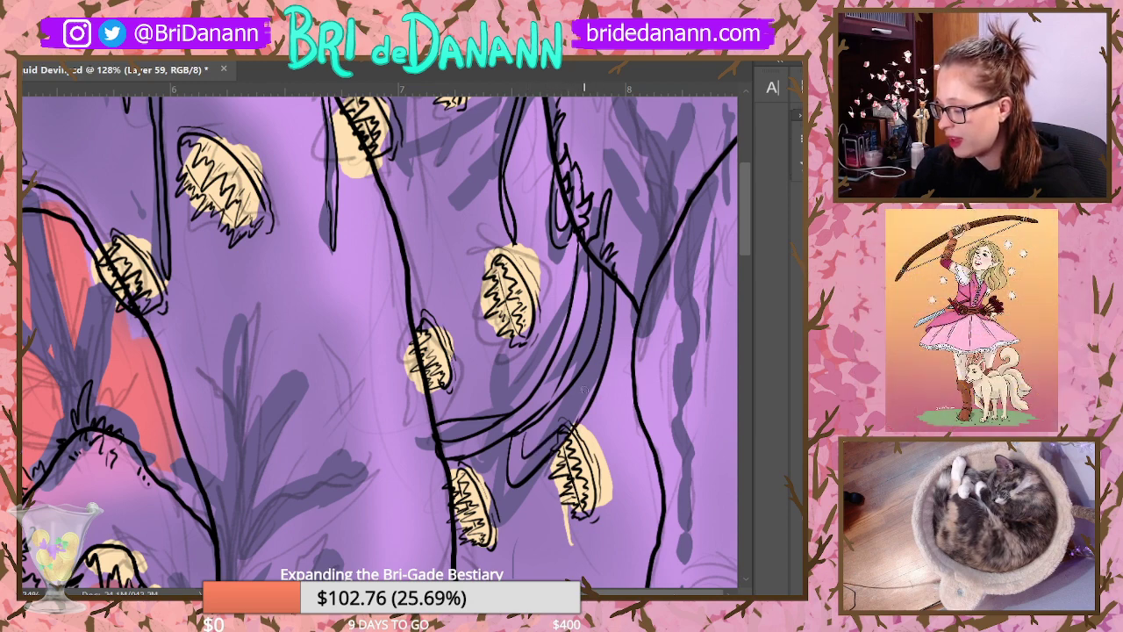
pyautogui.hotkey('ctrl', 'z')
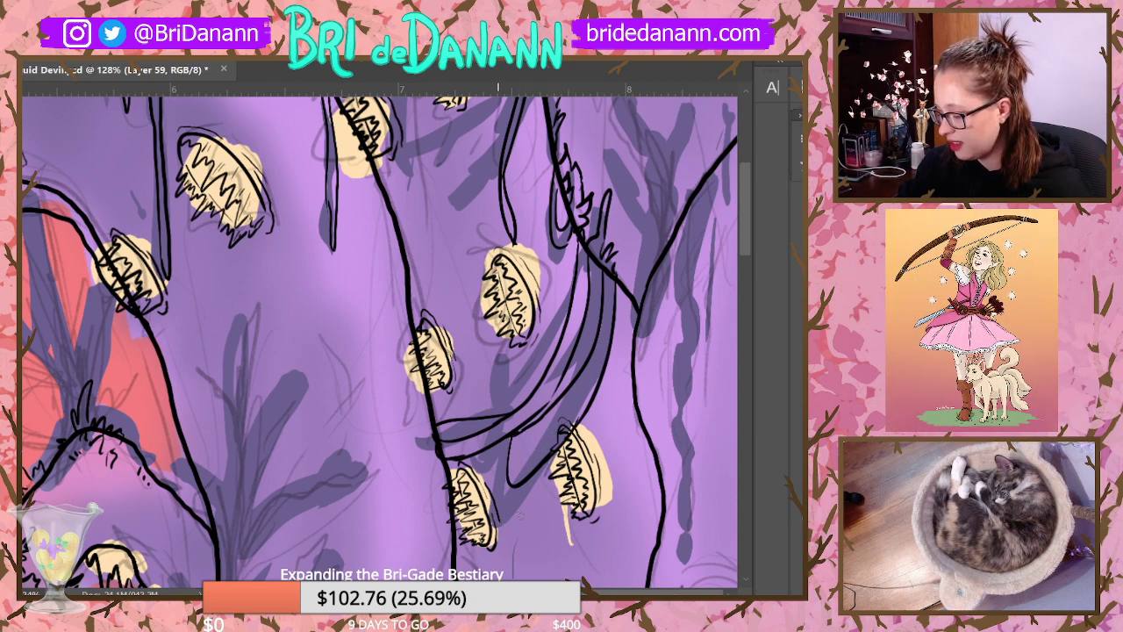
pyautogui.moveTo(498, 522); pyautogui.dragTo(539, 497)
pyautogui.moveTo(618, 277)
pyautogui.mouseDown()
pyautogui.moveTo(625, 337)
pyautogui.moveTo(590, 433)
pyautogui.mouseUp()
pyautogui.moveTo(530, 507); pyautogui.dragTo(597, 430)
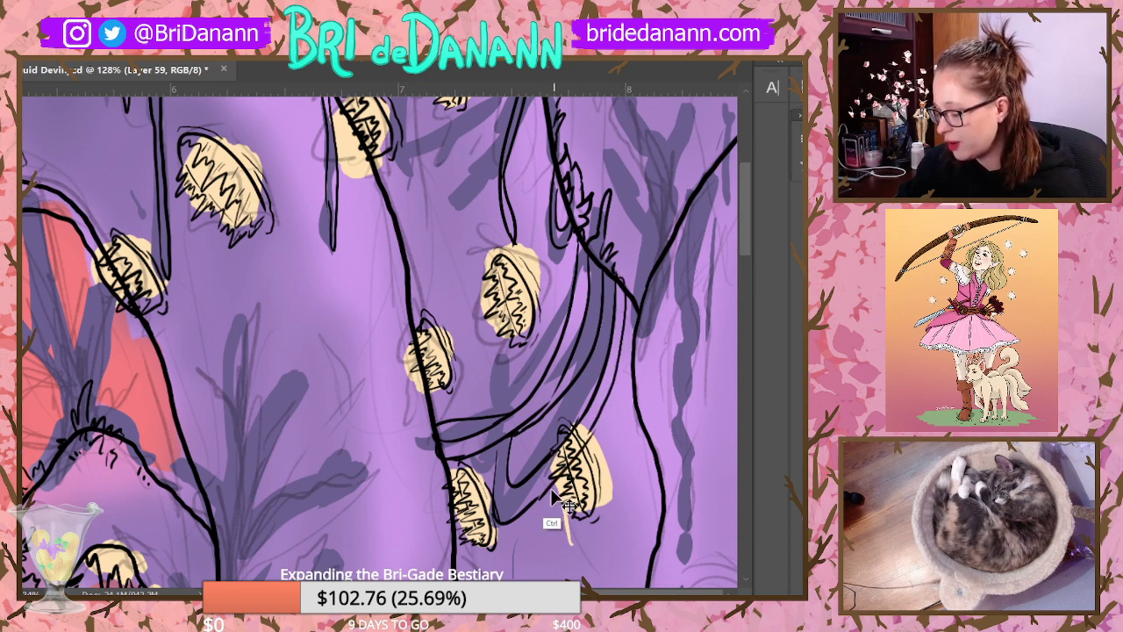
pyautogui.moveTo(539, 500); pyautogui.dragTo(589, 433)
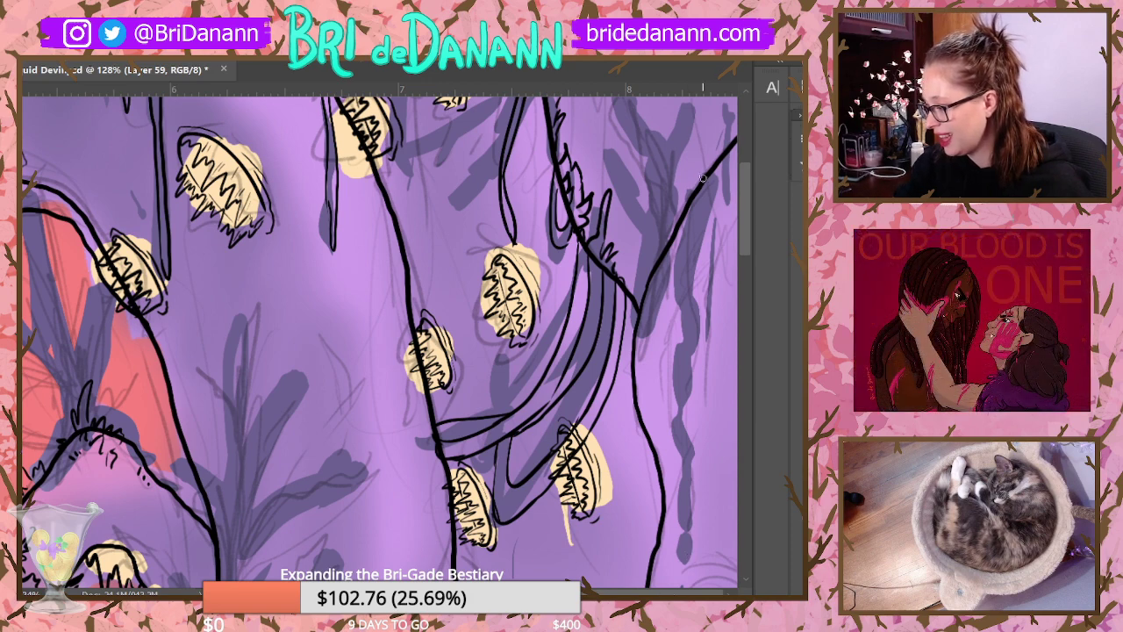
# Step: Outline the two long narrow strands hanging from the far-right branch that rises from the fork
pyautogui.moveTo(705, 175)
pyautogui.mouseDown()
pyautogui.moveTo(679, 228)
pyautogui.moveTo(671, 300)
pyautogui.moveTo(682, 544)
pyautogui.mouseUp()
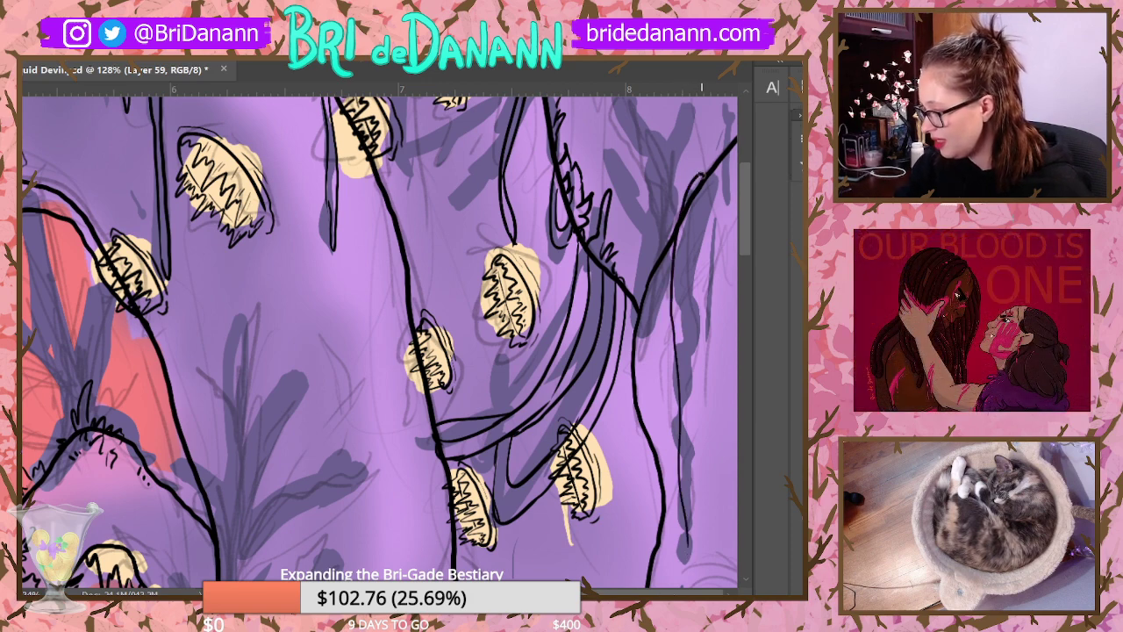
pyautogui.moveTo(703, 176)
pyautogui.mouseDown()
pyautogui.moveTo(685, 342)
pyautogui.moveTo(697, 563)
pyautogui.mouseUp()
pyautogui.moveTo(732, 129); pyautogui.dragTo(710, 385)
pyautogui.moveTo(728, 145); pyautogui.dragTo(713, 426)
# Step: Ink a grass tuft on the steep upper-right branch and outline the pointed strand hanging from it beside the large fungus
pyautogui.moveTo(743, 228); pyautogui.dragTo(758, 140)
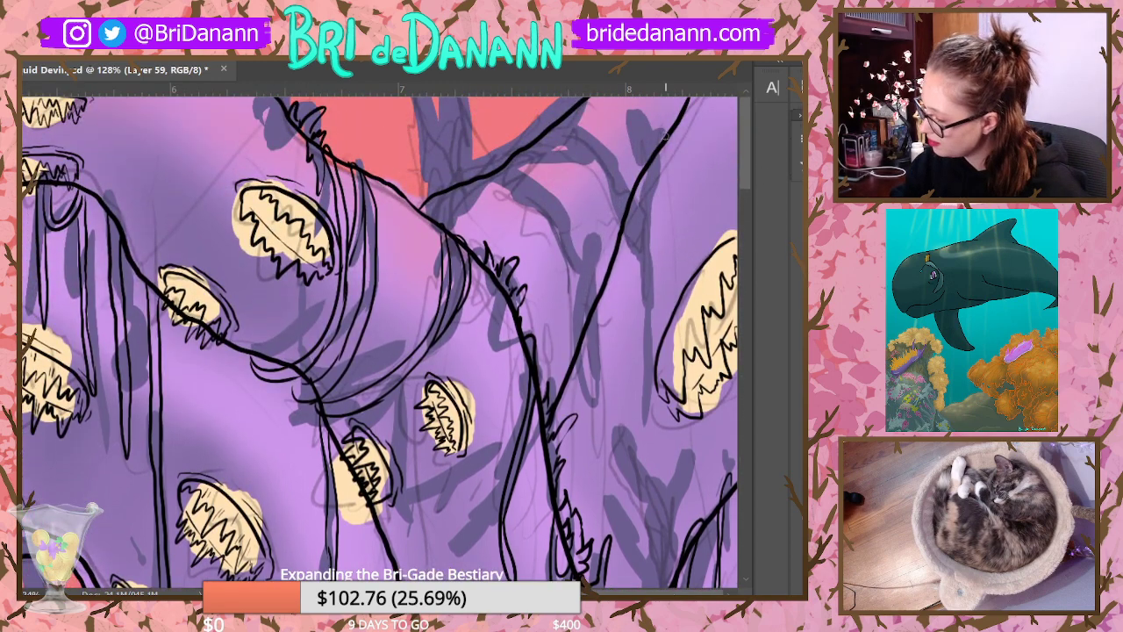
pyautogui.moveTo(664, 123)
pyautogui.mouseDown()
pyautogui.moveTo(641, 141)
pyautogui.moveTo(630, 176)
pyautogui.mouseUp()
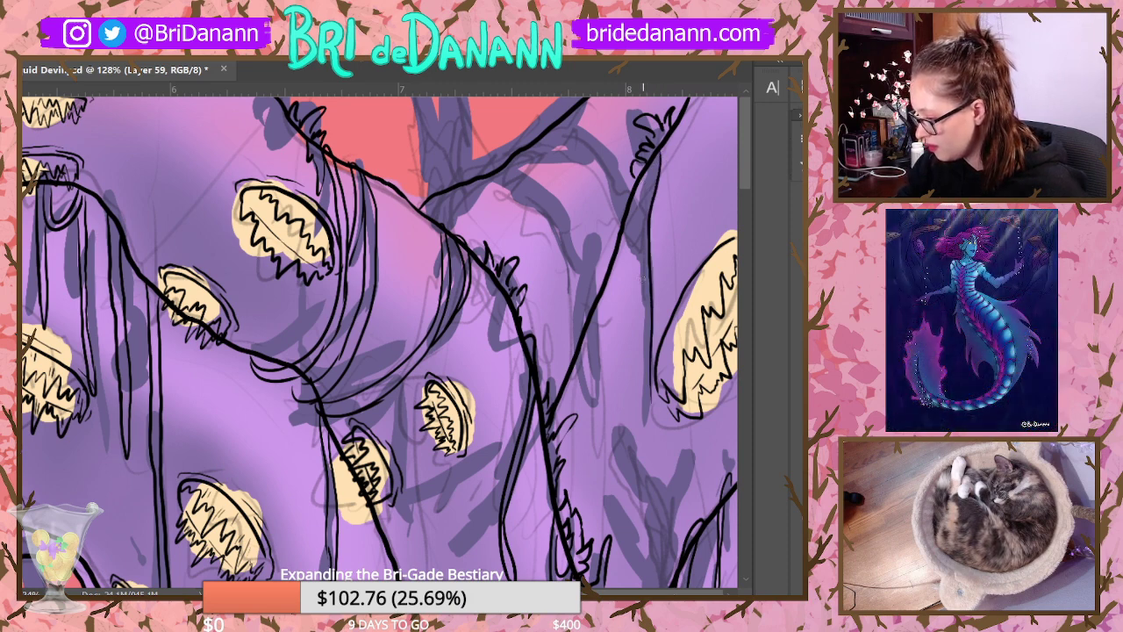
pyautogui.moveTo(647, 168); pyautogui.dragTo(651, 438)
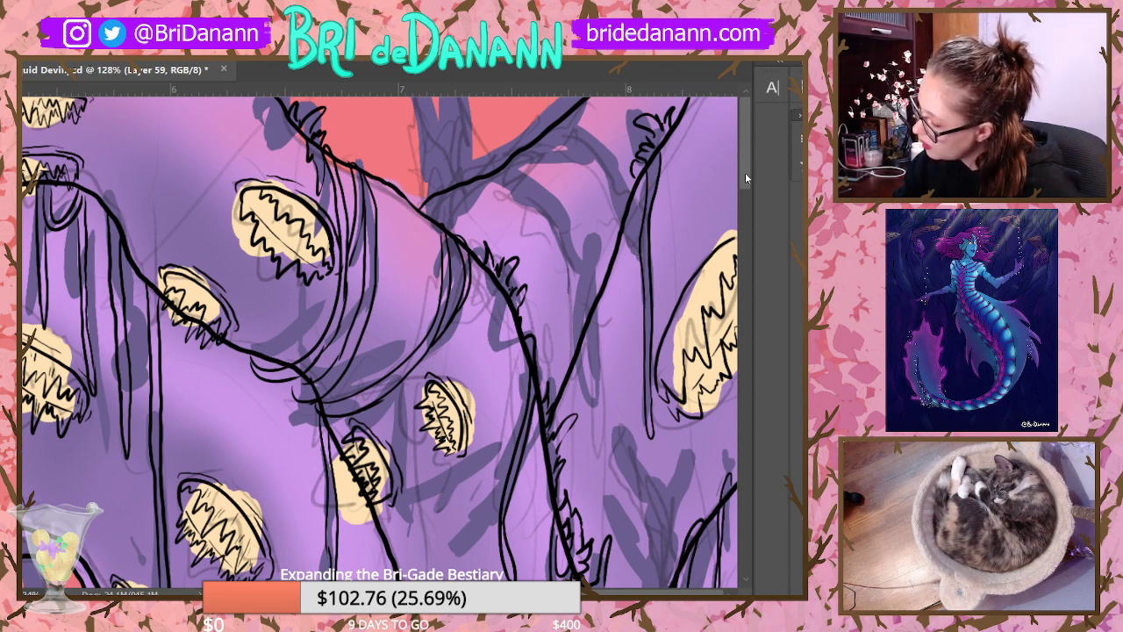
# Step: Outline two curved vines draping between the crossing upper branches and ink grass tufts along the branch below the red sky
pyautogui.moveTo(519, 149)
pyautogui.mouseDown()
pyautogui.moveTo(619, 139)
pyautogui.moveTo(598, 115)
pyautogui.moveTo(589, 118)
pyautogui.moveTo(614, 167)
pyautogui.mouseUp()
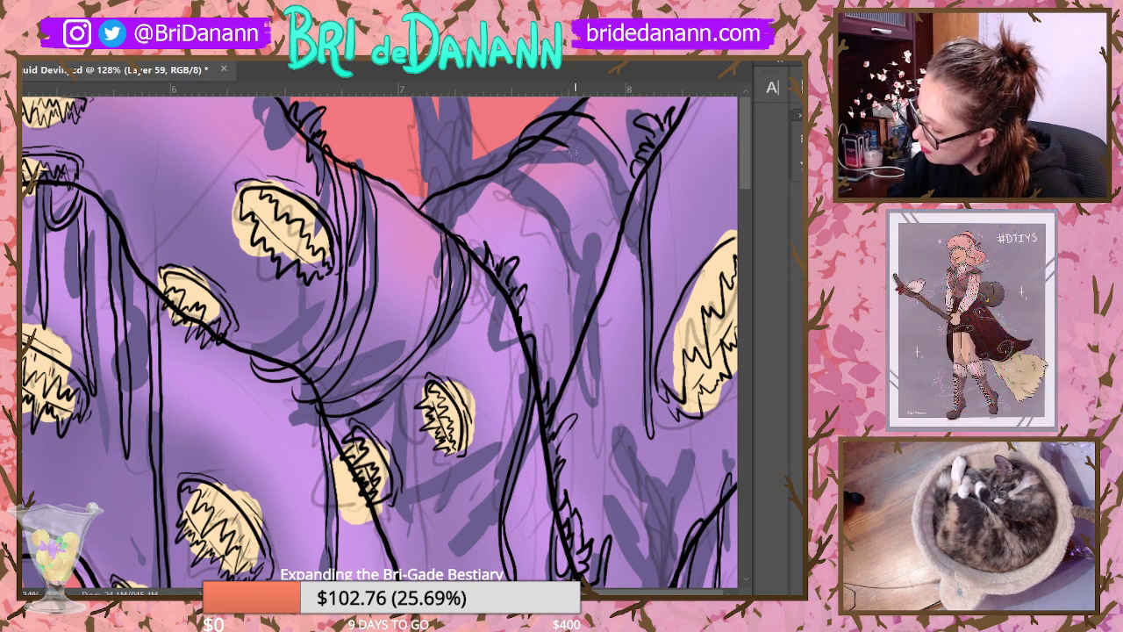
pyautogui.moveTo(512, 159)
pyautogui.mouseDown()
pyautogui.moveTo(565, 151)
pyautogui.moveTo(597, 162)
pyautogui.moveTo(623, 201)
pyautogui.moveTo(626, 158)
pyautogui.moveTo(588, 118)
pyautogui.mouseUp()
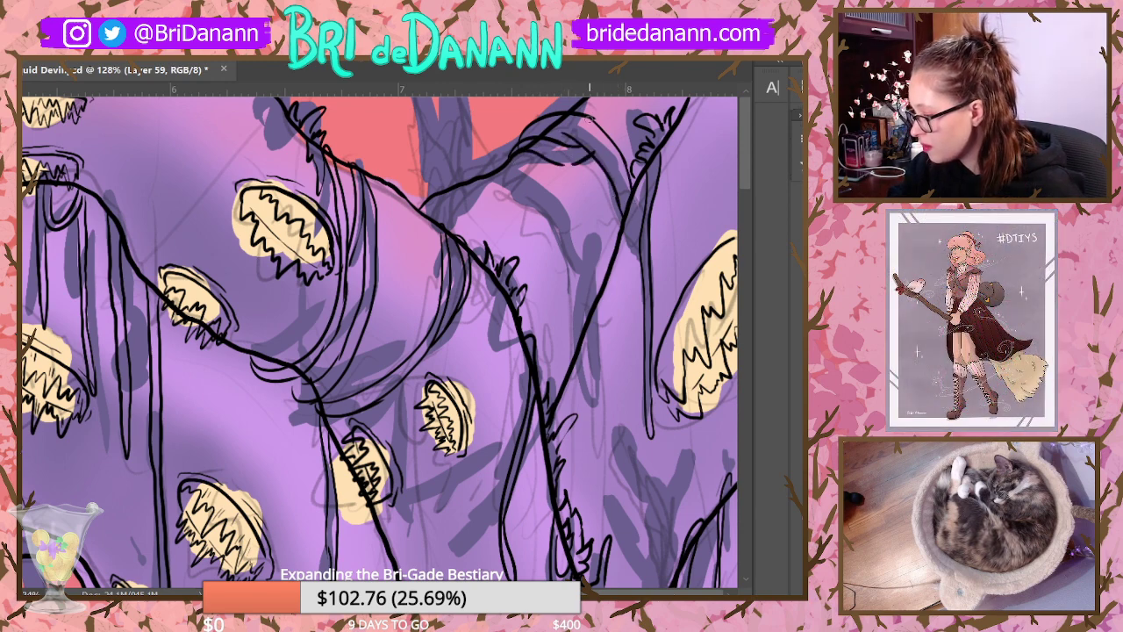
pyautogui.moveTo(489, 176)
pyautogui.mouseDown()
pyautogui.moveTo(561, 207)
pyautogui.moveTo(598, 207)
pyautogui.moveTo(582, 219)
pyautogui.moveTo(604, 261)
pyautogui.mouseUp()
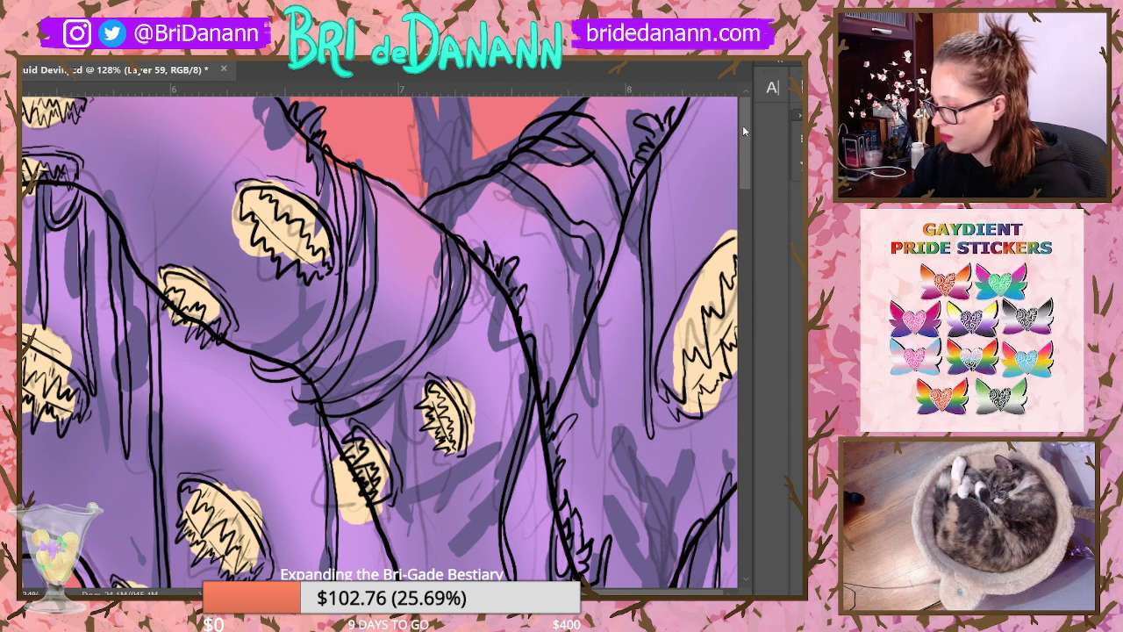
pyautogui.moveTo(428, 185)
pyautogui.mouseDown()
pyautogui.moveTo(446, 182)
pyautogui.moveTo(473, 114)
pyautogui.moveTo(496, 158)
pyautogui.moveTo(514, 149)
pyautogui.moveTo(465, 181)
pyautogui.moveTo(485, 155)
pyautogui.moveTo(455, 205)
pyautogui.mouseUp()
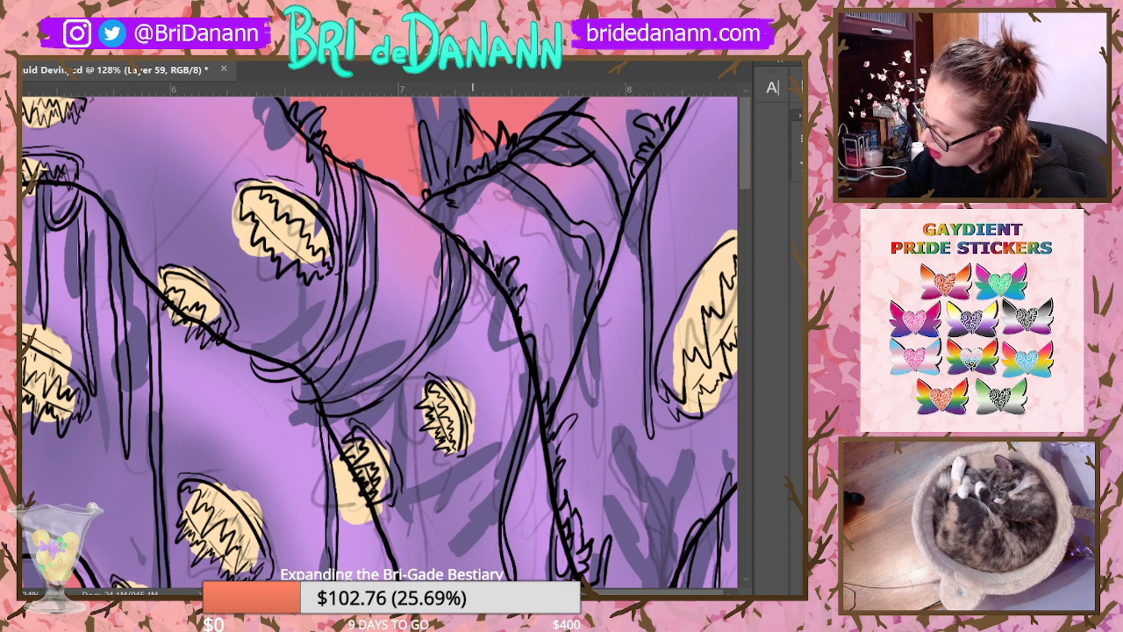
pyautogui.hotkey('alt', 'e')
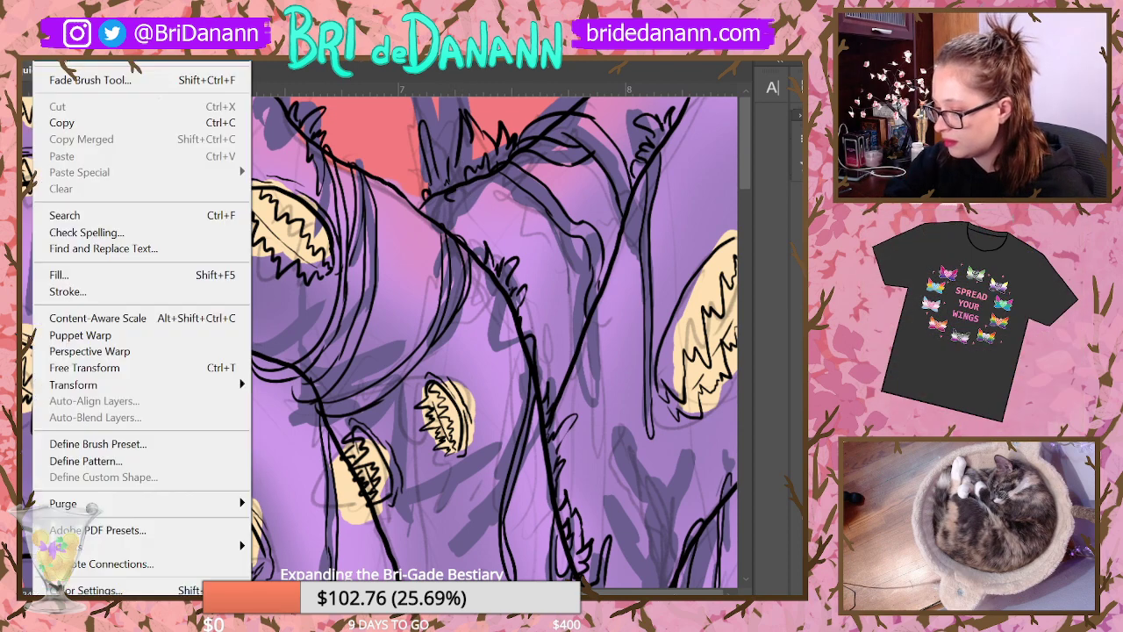
pyautogui.press('Escape')
# Step: Examine the inked vines and grass across the whole illustration, then the background branches around the fork
pyautogui.scroll(-3, 672, 368)
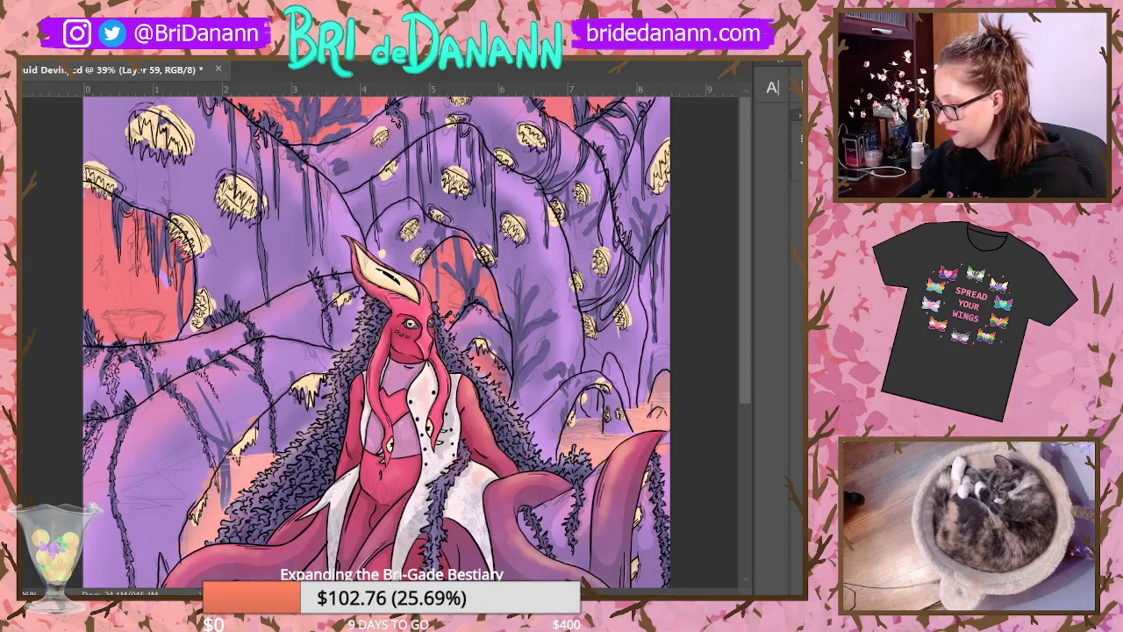
pyautogui.scroll(-2, 653, 211)
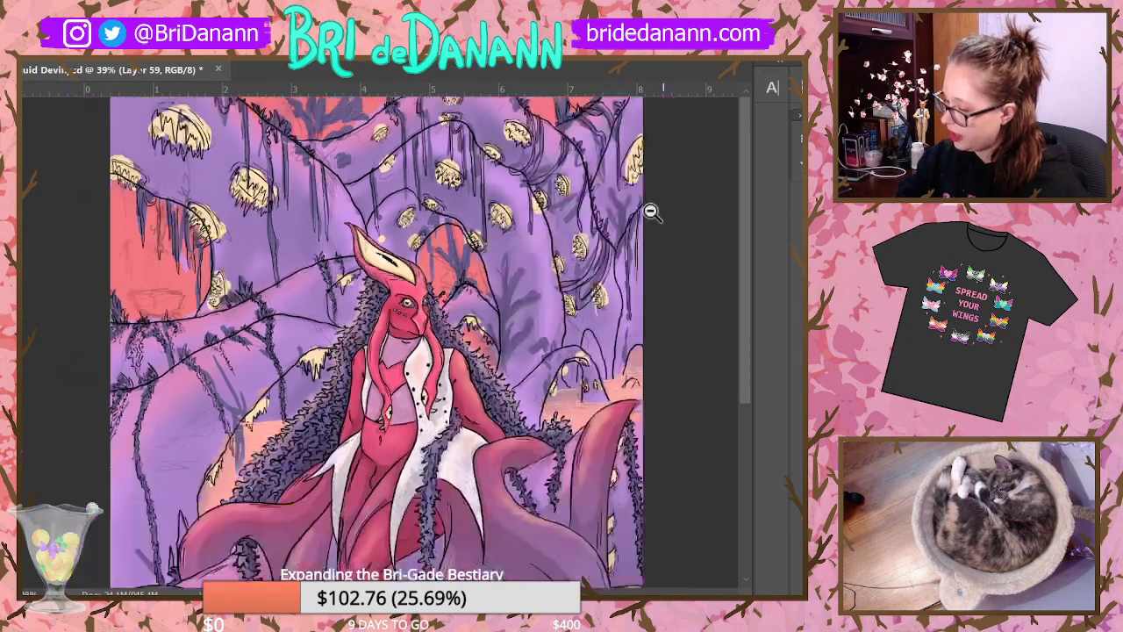
pyautogui.scroll(2, 627, 115)
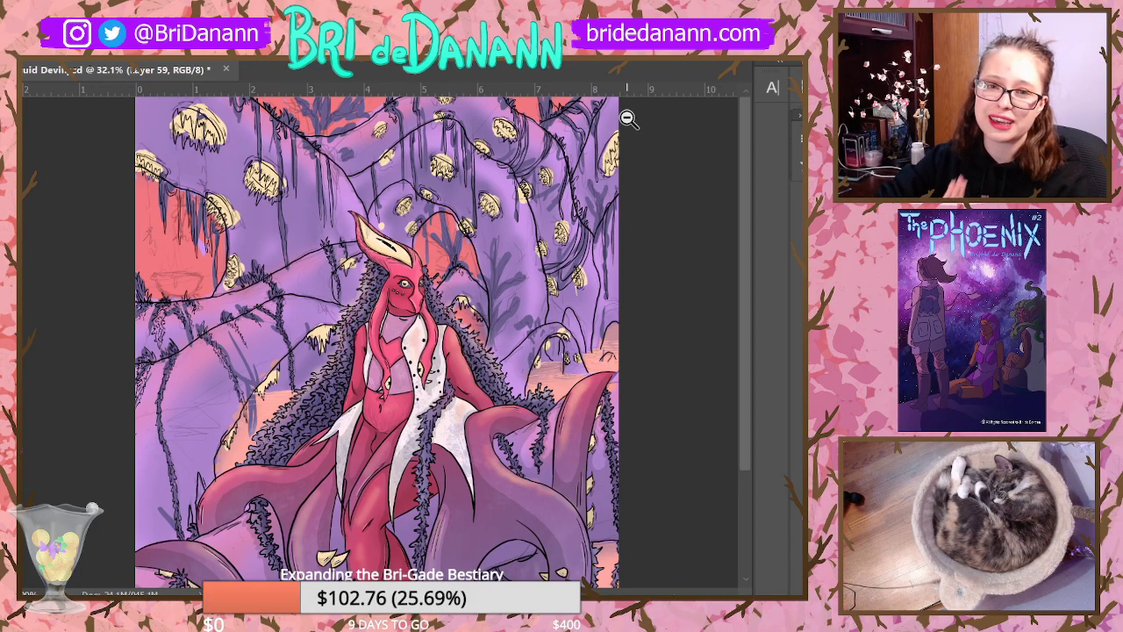
pyautogui.scroll(2, 627, 115)
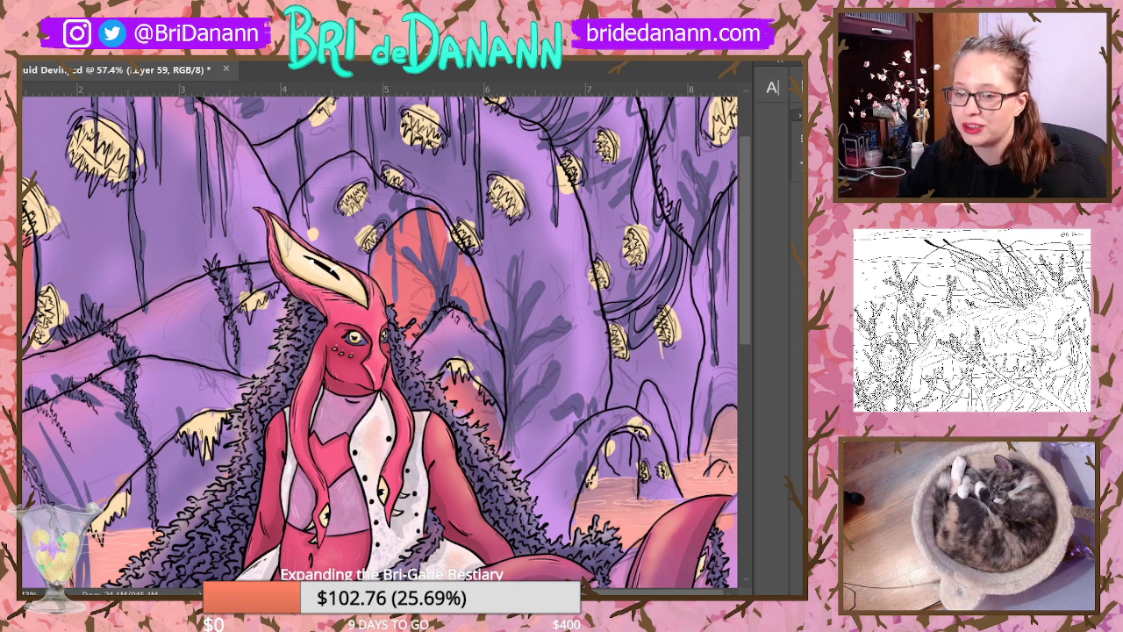
pyautogui.scroll(2, 702, 171)
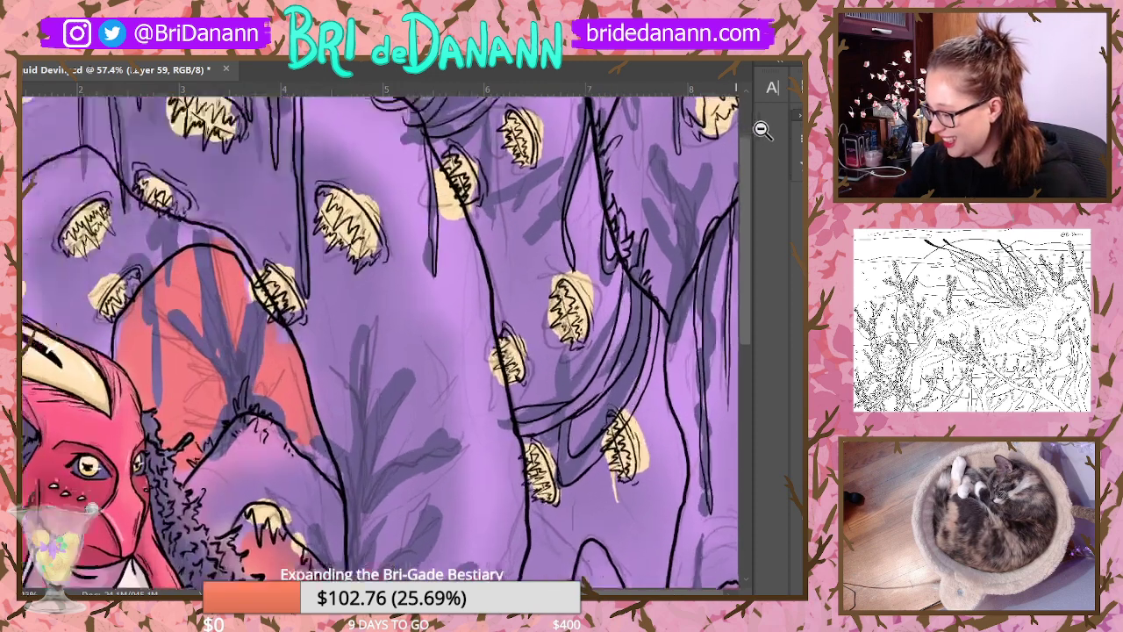
# Step: Ink grass blades around the fork of the far-right background branches and up its right-hand limb
pyautogui.scroll(1, 762, 130)
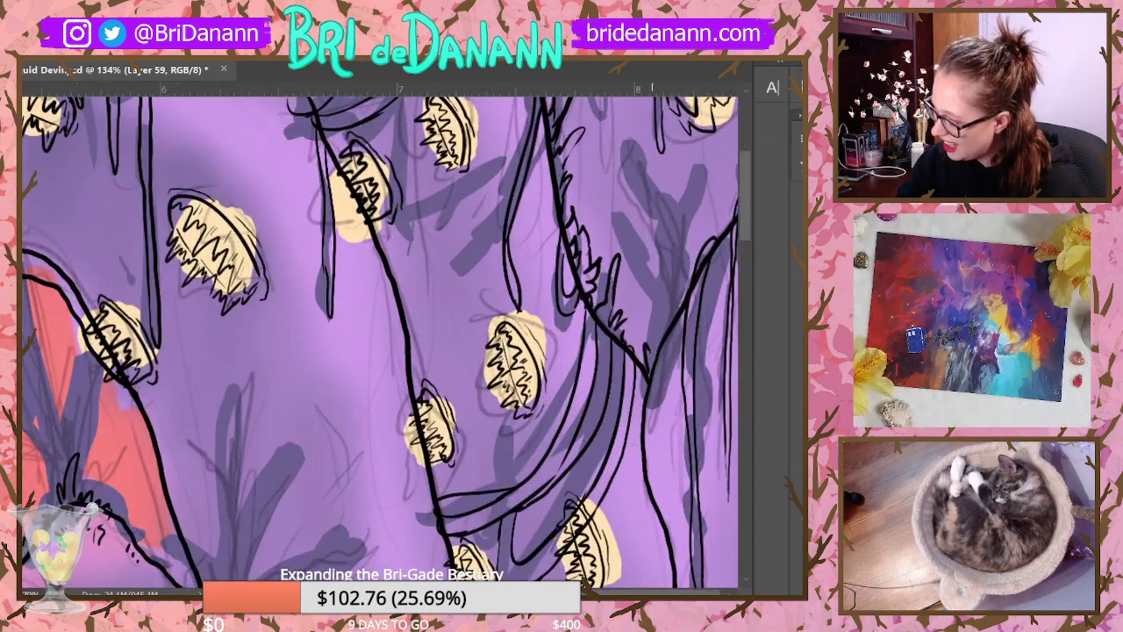
pyautogui.moveTo(651, 352); pyautogui.dragTo(649, 283)
pyautogui.moveTo(656, 327); pyautogui.dragTo(691, 207)
pyautogui.moveTo(686, 278)
pyautogui.mouseDown()
pyautogui.moveTo(743, 184)
pyautogui.moveTo(746, 150)
pyautogui.moveTo(745, 230)
pyautogui.moveTo(721, 301)
pyautogui.mouseUp()
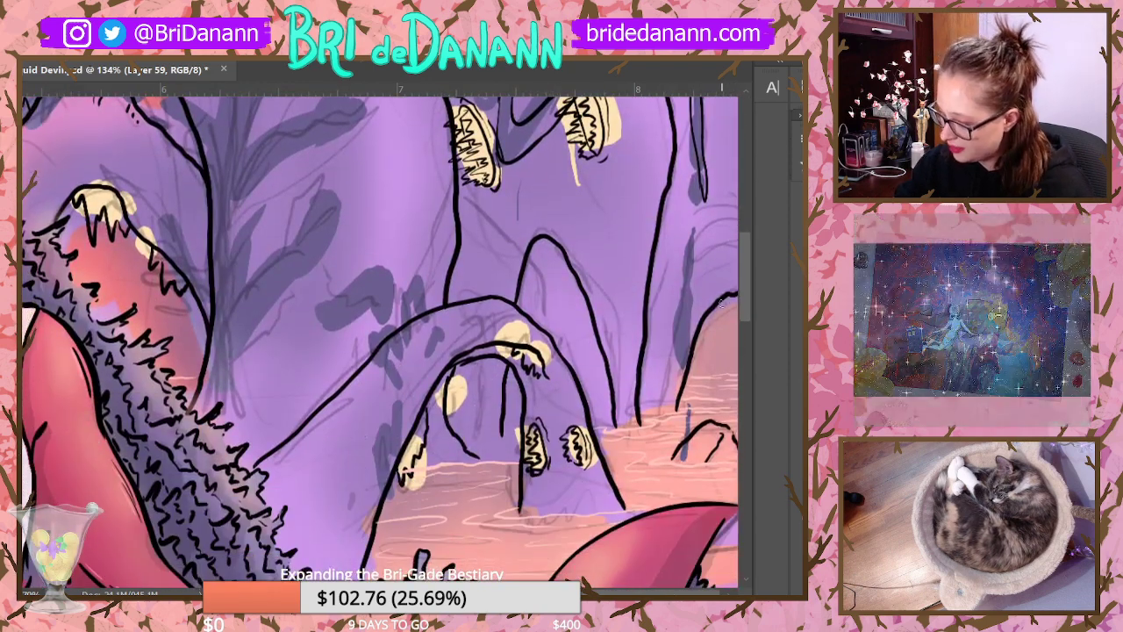
# Step: Ink a spiky grass tuft with mossy edges on the left shoulder of the low arched root above the water
pyautogui.moveTo(375, 328); pyautogui.dragTo(367, 352)
pyautogui.moveTo(368, 307)
pyautogui.mouseDown()
pyautogui.moveTo(406, 344)
pyautogui.moveTo(397, 356)
pyautogui.moveTo(412, 377)
pyautogui.mouseUp()
pyautogui.moveTo(411, 298); pyautogui.dragTo(403, 324)
pyautogui.moveTo(412, 274); pyautogui.dragTo(404, 307)
pyautogui.moveTo(424, 296)
pyautogui.mouseDown()
pyautogui.moveTo(414, 312)
pyautogui.moveTo(432, 341)
pyautogui.mouseUp()
pyautogui.moveTo(444, 337)
pyautogui.mouseDown()
pyautogui.moveTo(438, 352)
pyautogui.moveTo(412, 337)
pyautogui.mouseUp()
pyautogui.moveTo(433, 324)
pyautogui.mouseDown()
pyautogui.moveTo(441, 357)
pyautogui.moveTo(442, 344)
pyautogui.moveTo(442, 364)
pyautogui.moveTo(374, 348)
pyautogui.moveTo(399, 386)
pyautogui.moveTo(404, 369)
pyautogui.moveTo(413, 380)
pyautogui.moveTo(409, 406)
pyautogui.mouseUp()
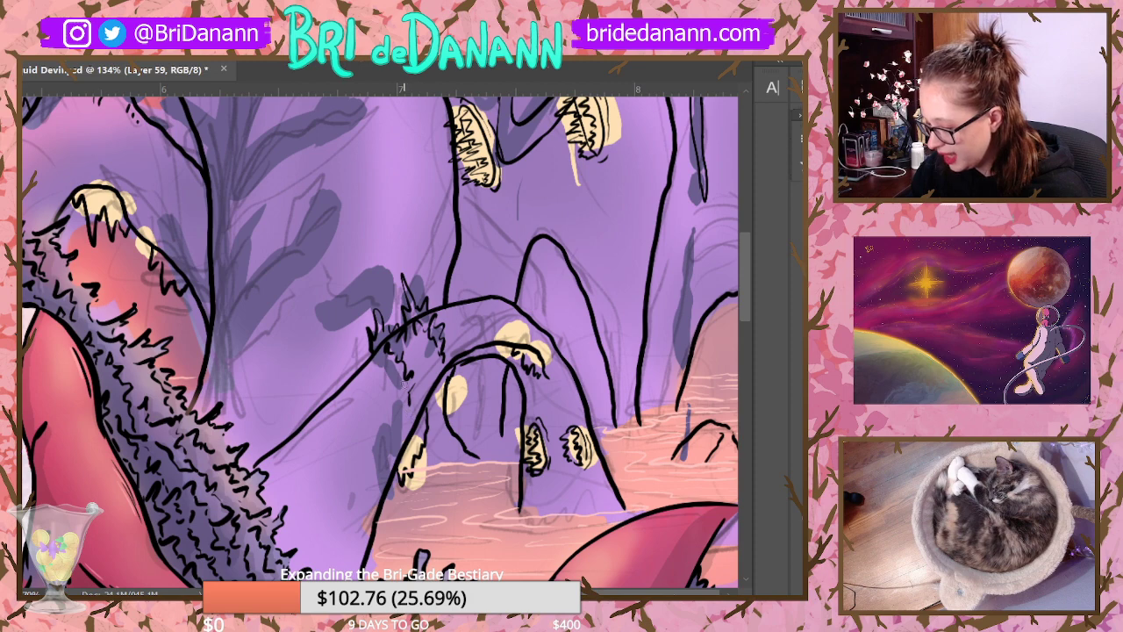
# Step: Outline two long narrow strands hanging below the arch's grass tuft and a thinner strand dangling from the arch's crown
pyautogui.moveTo(405, 381); pyautogui.dragTo(405, 505)
pyautogui.moveTo(398, 382); pyautogui.dragTo(406, 525)
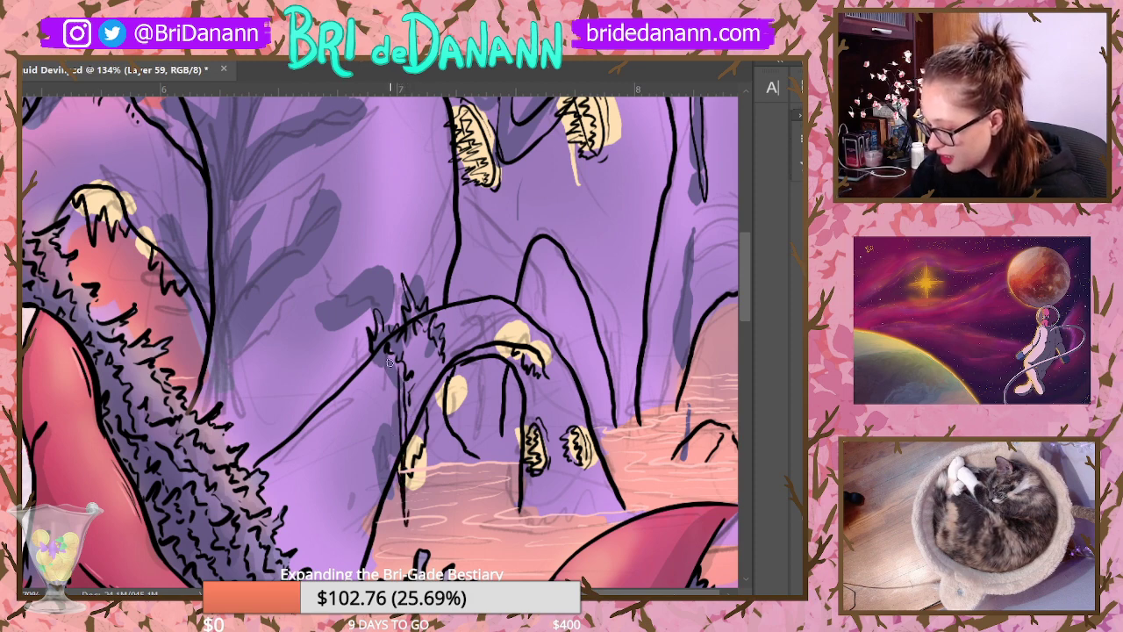
pyautogui.moveTo(389, 361); pyautogui.dragTo(388, 473)
pyautogui.moveTo(392, 356)
pyautogui.mouseDown()
pyautogui.moveTo(397, 509)
pyautogui.moveTo(387, 539)
pyautogui.mouseUp()
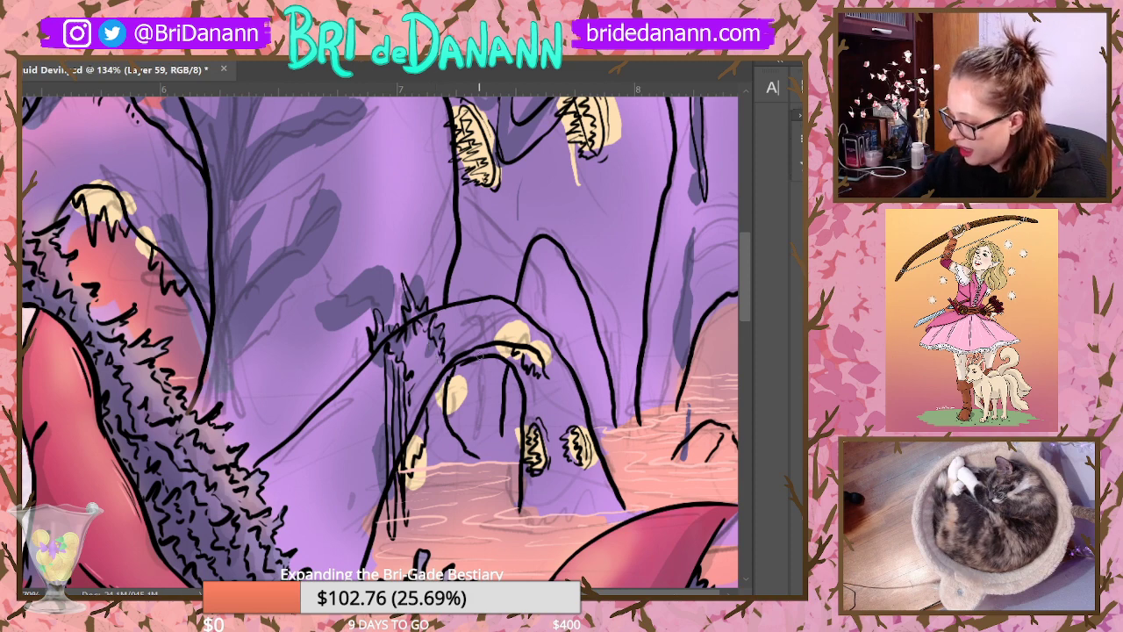
pyautogui.moveTo(477, 360); pyautogui.dragTo(484, 428)
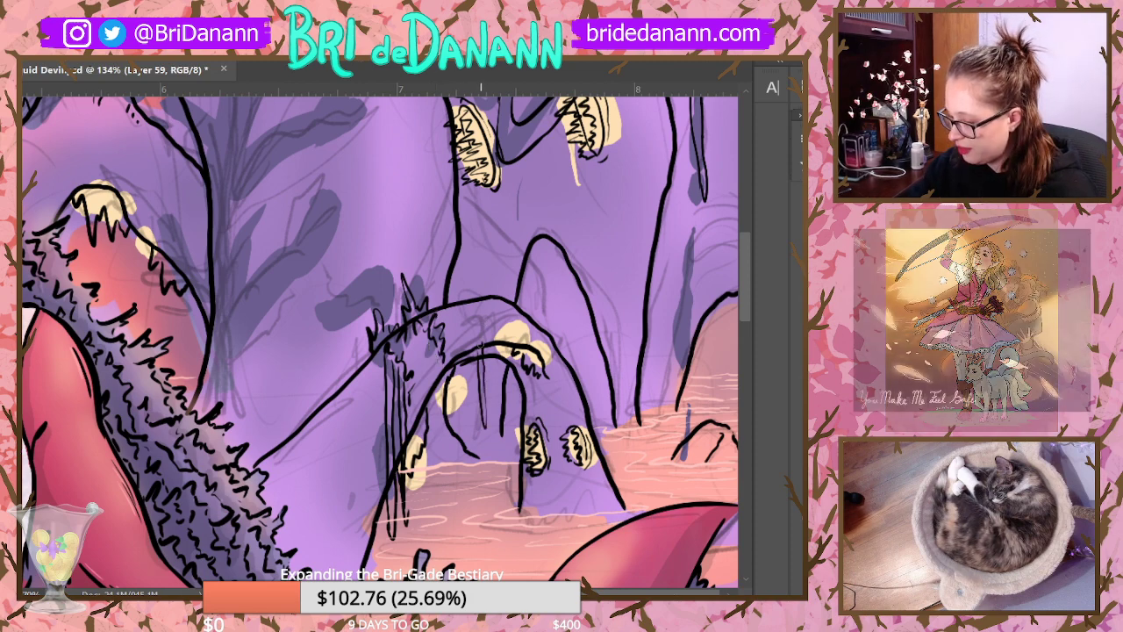
pyautogui.moveTo(465, 304); pyautogui.dragTo(482, 356)
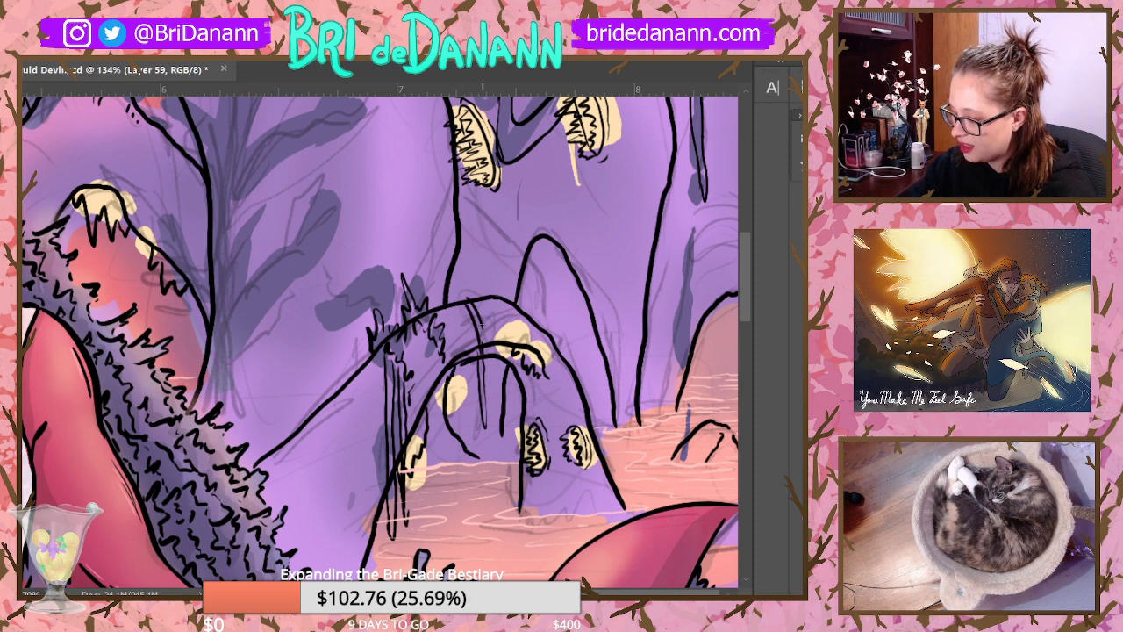
# Step: Examine the background around the central red opening and the inked vines across the whole illustration
pyautogui.moveTo(649, 592); pyautogui.dragTo(611, 592)
pyautogui.moveTo(747, 289); pyautogui.dragTo(745, 254)
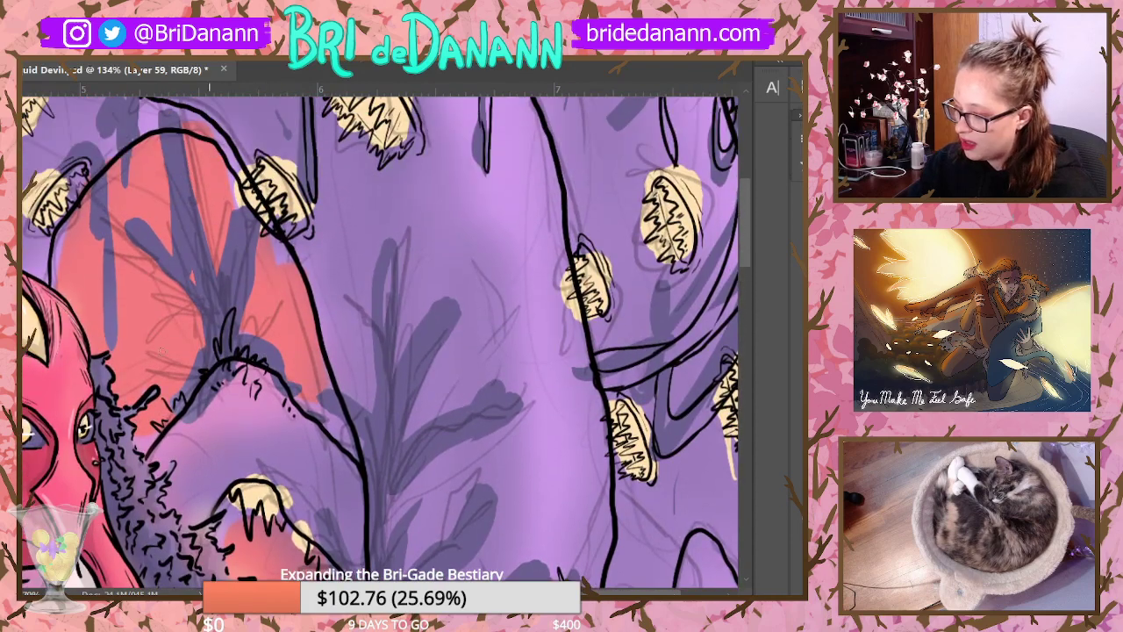
pyautogui.scroll(-5, 361, 427)
pyautogui.scroll(-1, 627, 311)
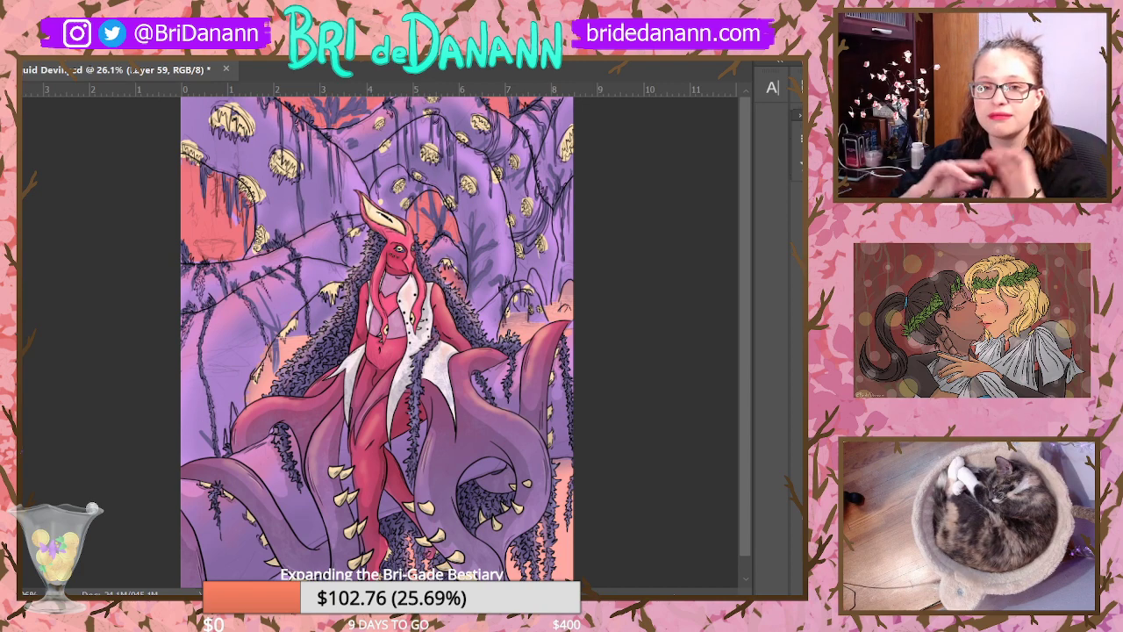
pyautogui.scroll(-3, 566, 384)
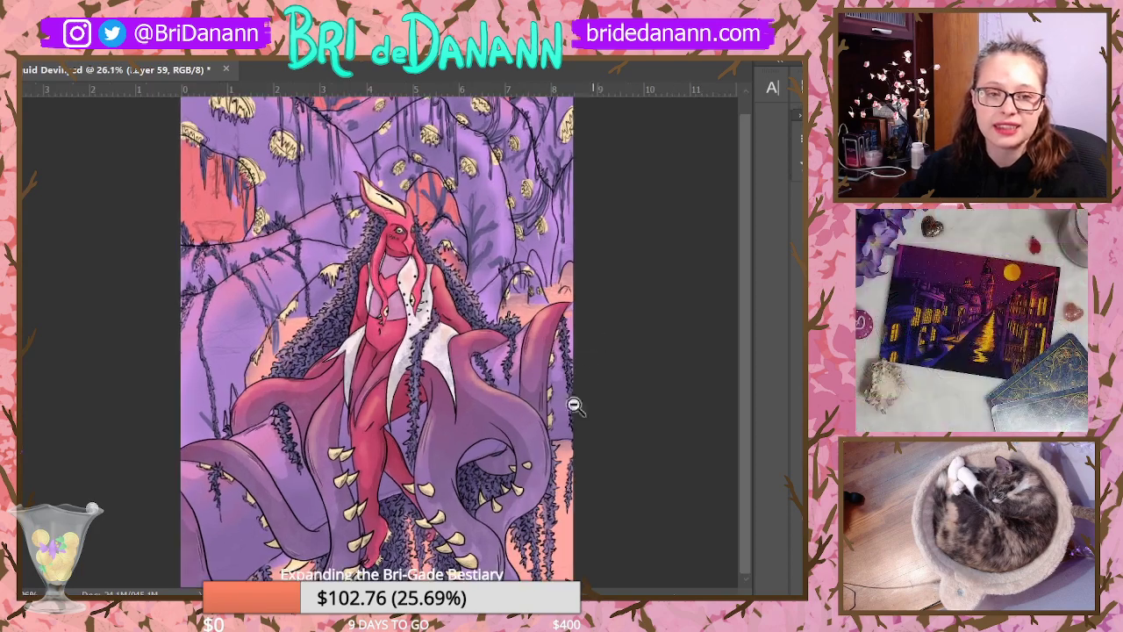
pyautogui.scroll(3, 590, 413)
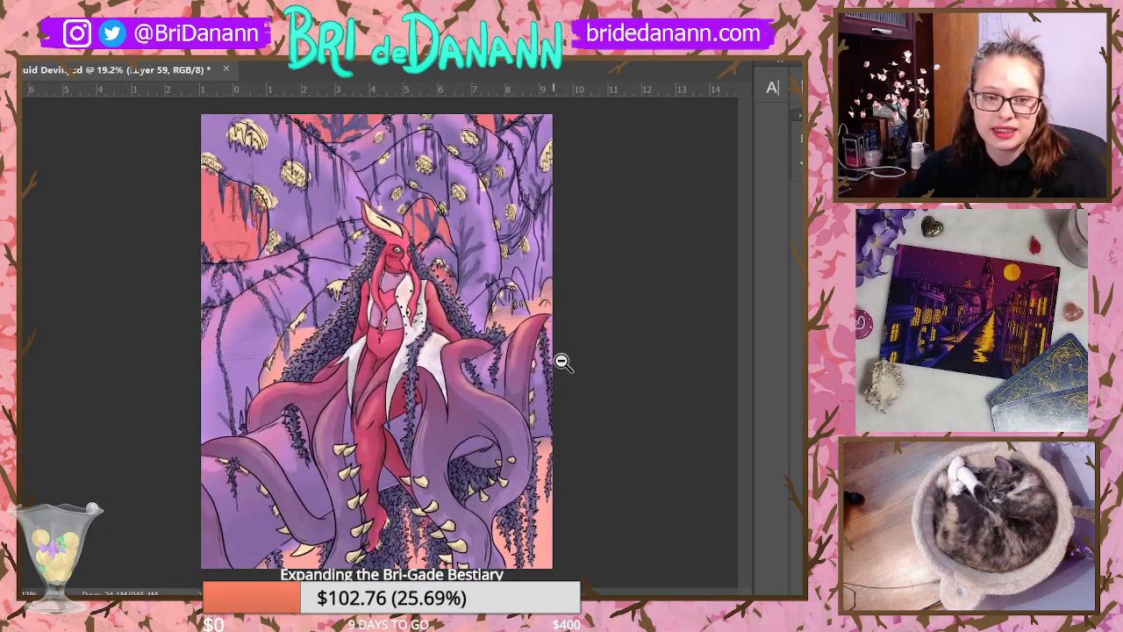
pyautogui.scroll(-1, 559, 392)
pyautogui.scroll(4, 565, 345)
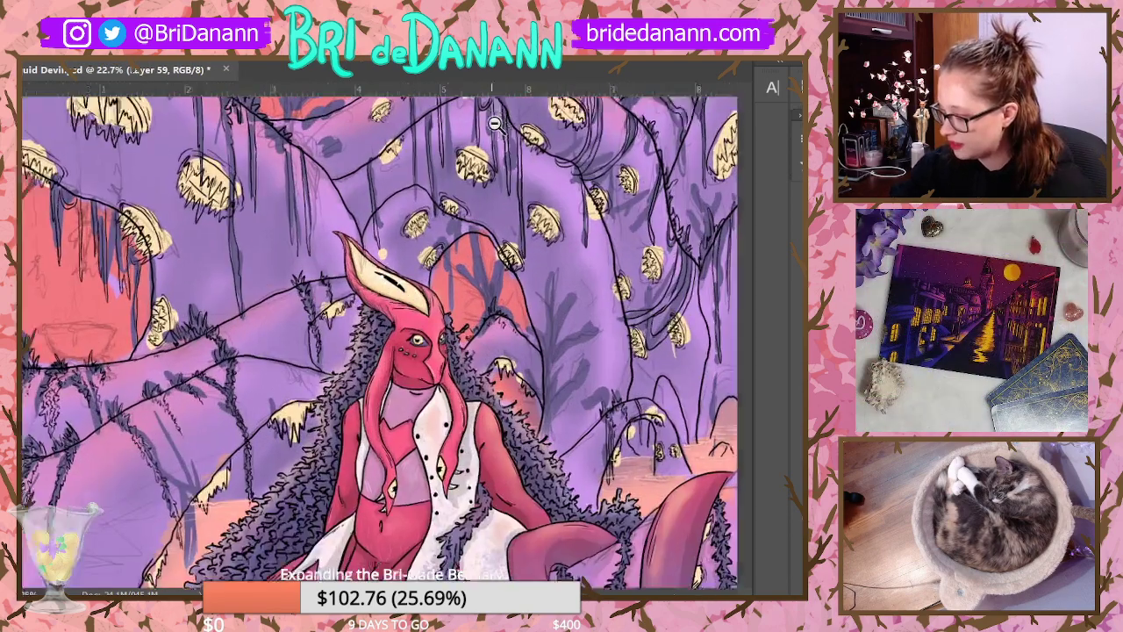
# Step: Ink a row of grass blades along the sagging branch beneath the upper red sky
pyautogui.scroll(2, 744, 193)
pyautogui.scroll(3, 307, 139)
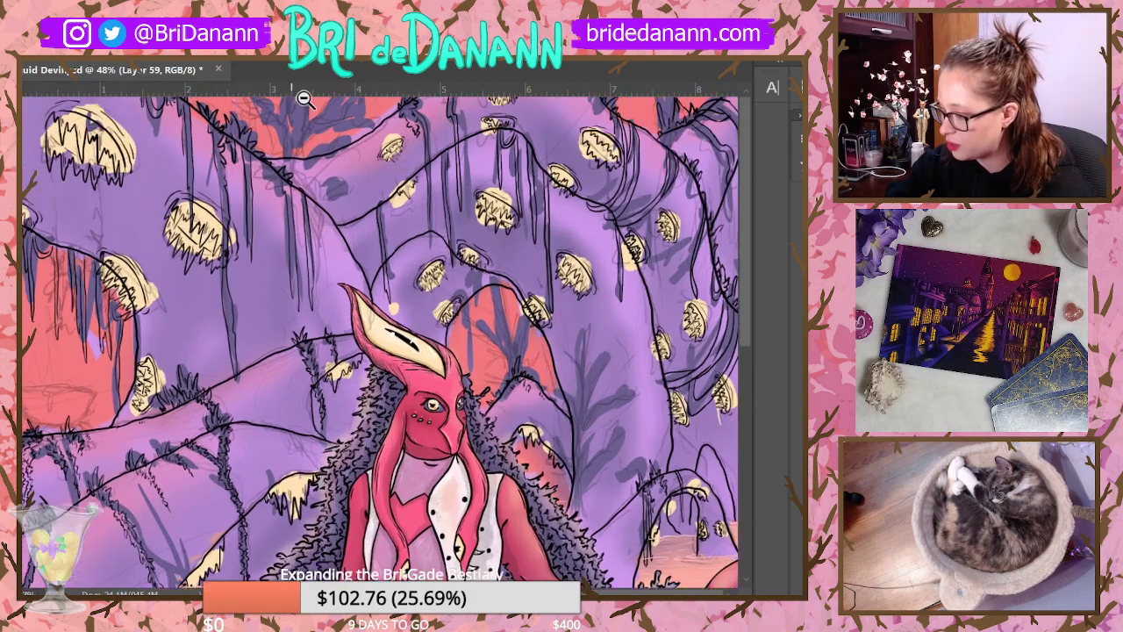
pyautogui.scroll(1, 744, 171)
pyautogui.scroll(2, 377, 144)
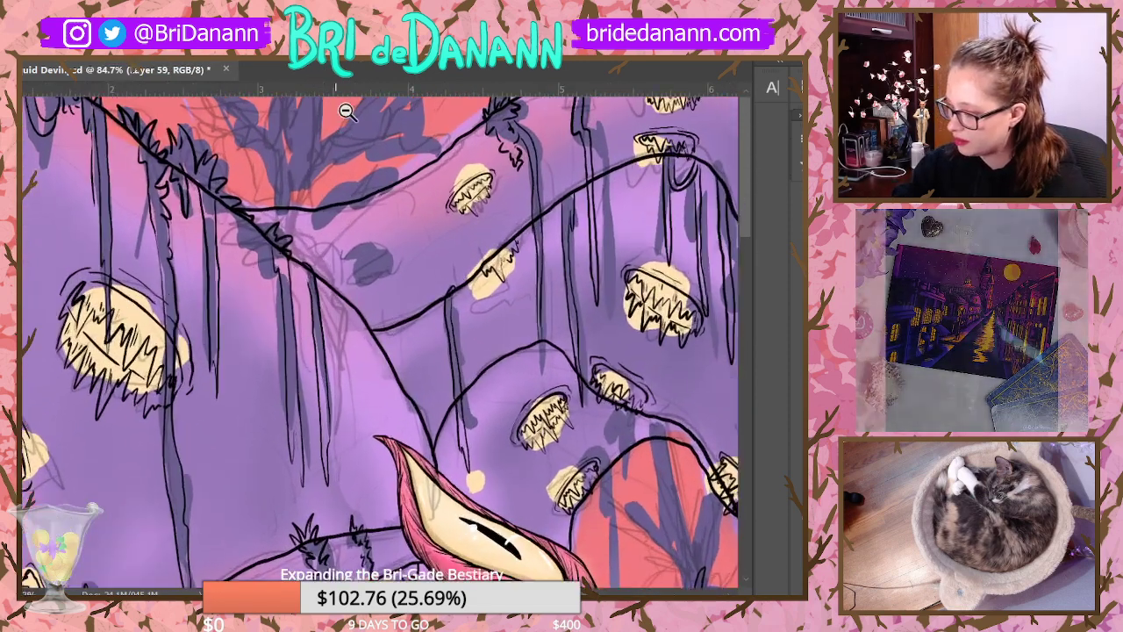
pyautogui.moveTo(322, 195); pyautogui.dragTo(366, 173)
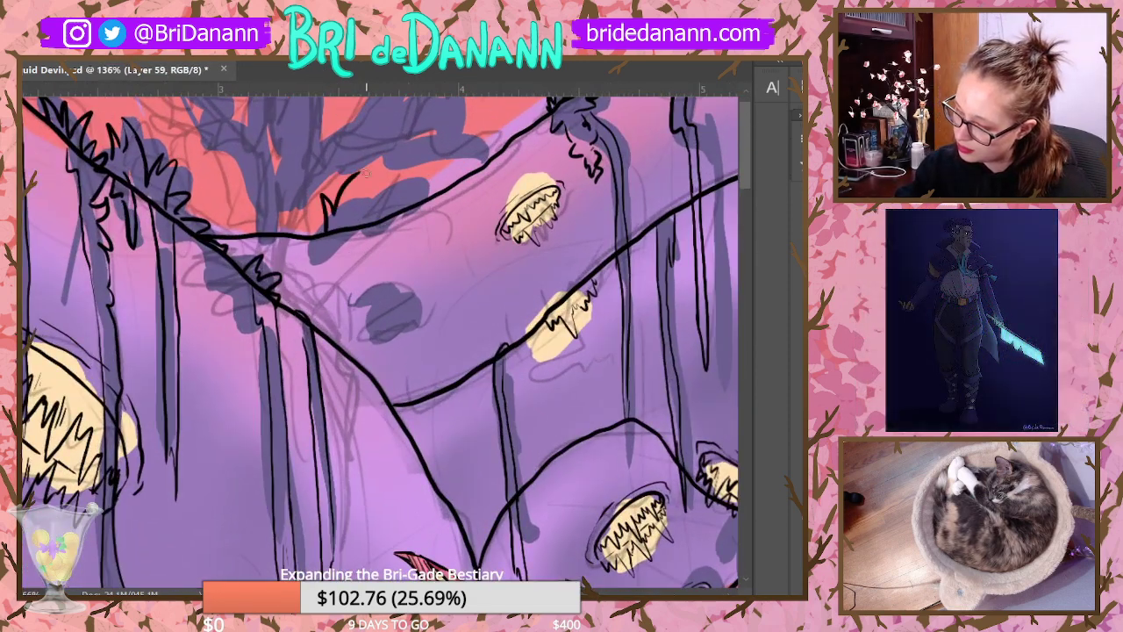
pyautogui.moveTo(365, 218)
pyautogui.mouseDown()
pyautogui.moveTo(374, 188)
pyautogui.moveTo(386, 203)
pyautogui.moveTo(408, 167)
pyautogui.moveTo(409, 189)
pyautogui.moveTo(451, 181)
pyautogui.mouseUp()
# Step: Ink the mossy underside of that grass and outline a long pointed strand hanging below it across the lower branch
pyautogui.moveTo(336, 234)
pyautogui.mouseDown()
pyautogui.moveTo(416, 216)
pyautogui.moveTo(445, 279)
pyautogui.moveTo(457, 434)
pyautogui.mouseUp()
pyautogui.moveTo(440, 200); pyautogui.dragTo(454, 293)
pyautogui.moveTo(455, 370); pyautogui.dragTo(466, 497)
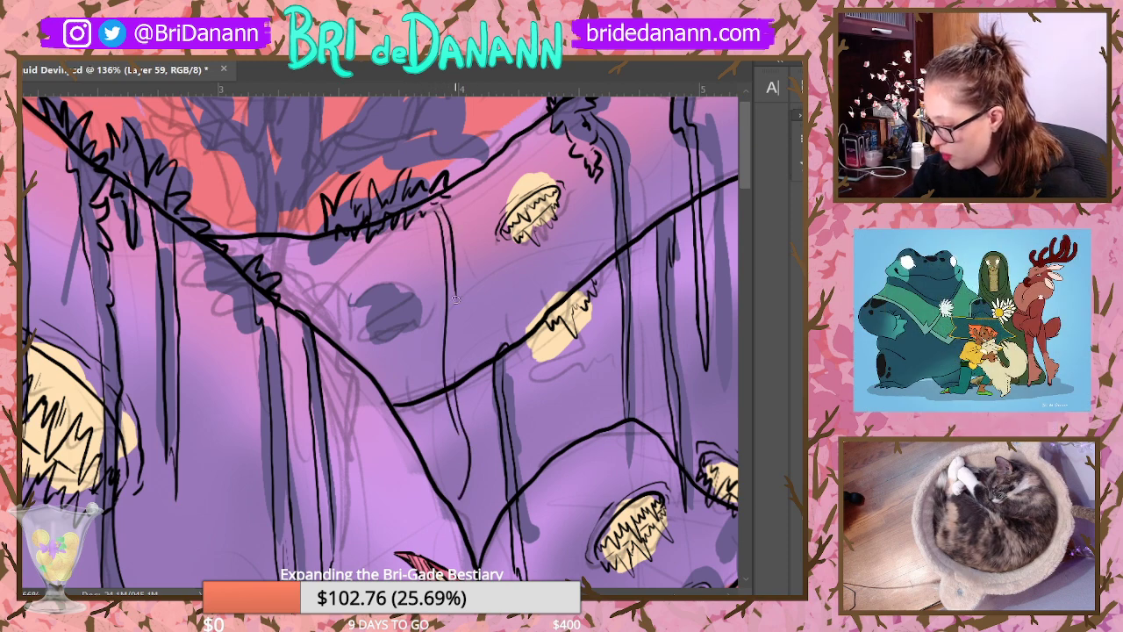
pyautogui.moveTo(455, 291); pyautogui.dragTo(457, 380)
pyautogui.hotkey('ctrl', 'z')
pyautogui.moveTo(454, 283); pyautogui.dragTo(456, 382)
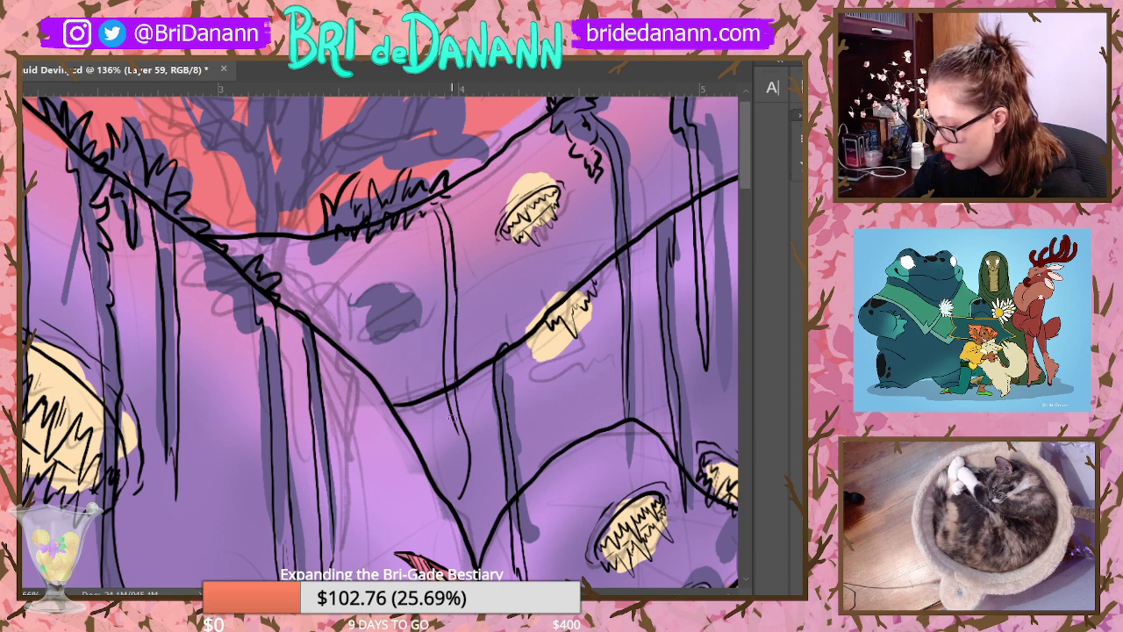
pyautogui.moveTo(454, 428); pyautogui.dragTo(465, 501)
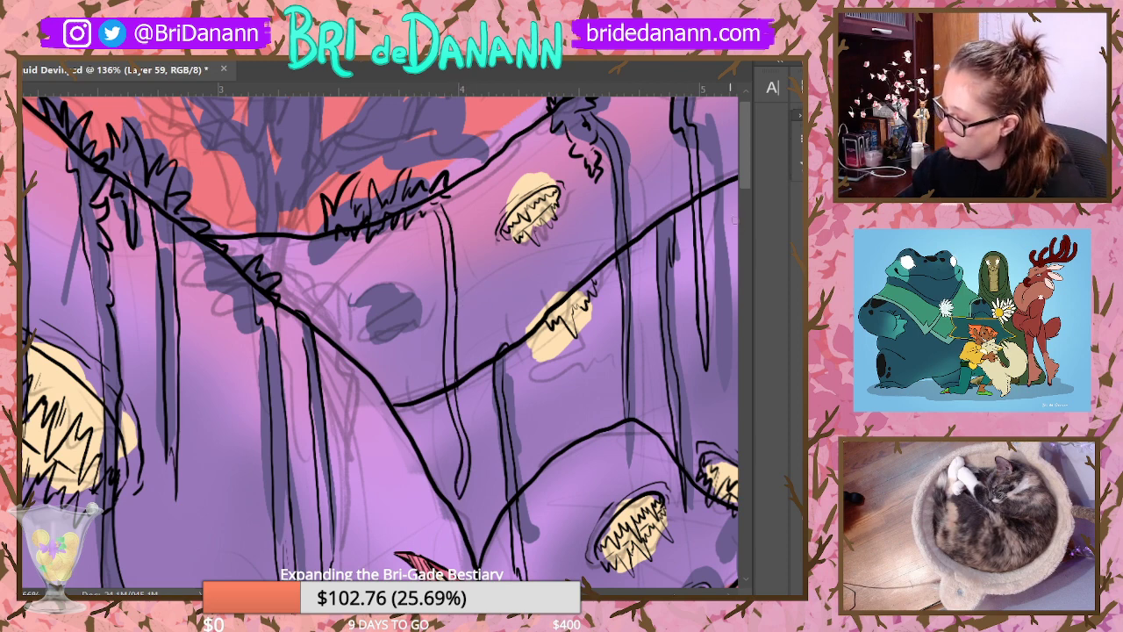
# Step: Ink tall grass blades at the low dip of the branch, redrawing the short blades that join the neighbouring tuft
pyautogui.moveTo(745, 134); pyautogui.dragTo(747, 129)
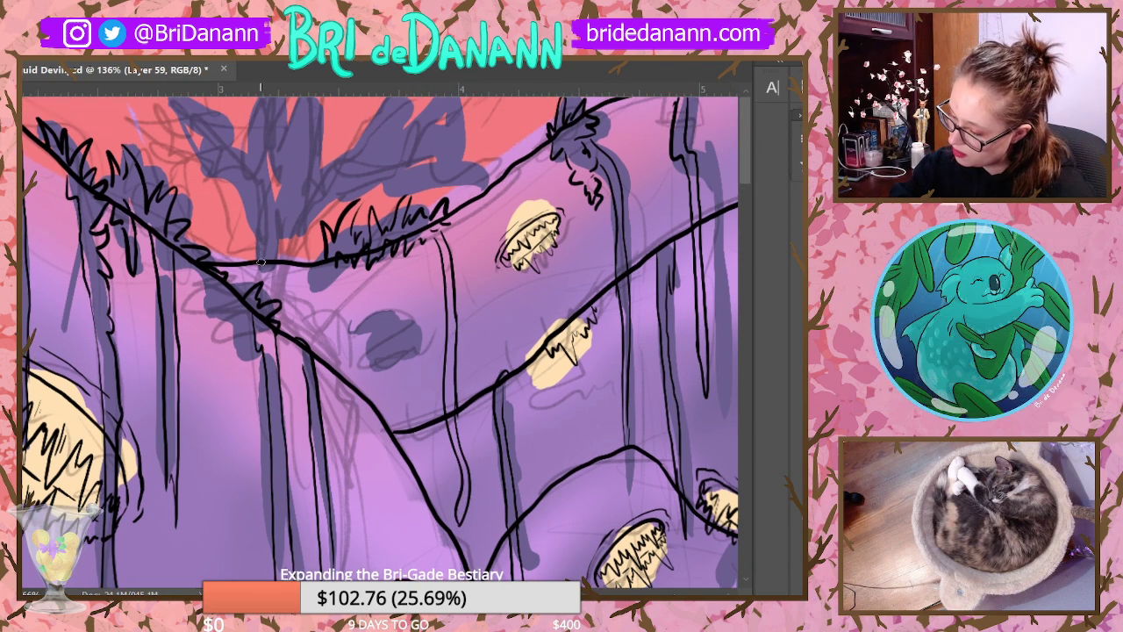
pyautogui.moveTo(215, 171); pyautogui.dragTo(264, 256)
pyautogui.moveTo(276, 124); pyautogui.dragTo(262, 244)
pyautogui.moveTo(299, 172)
pyautogui.mouseDown()
pyautogui.moveTo(299, 243)
pyautogui.moveTo(291, 252)
pyautogui.moveTo(281, 241)
pyautogui.moveTo(305, 230)
pyautogui.moveTo(322, 266)
pyautogui.mouseUp()
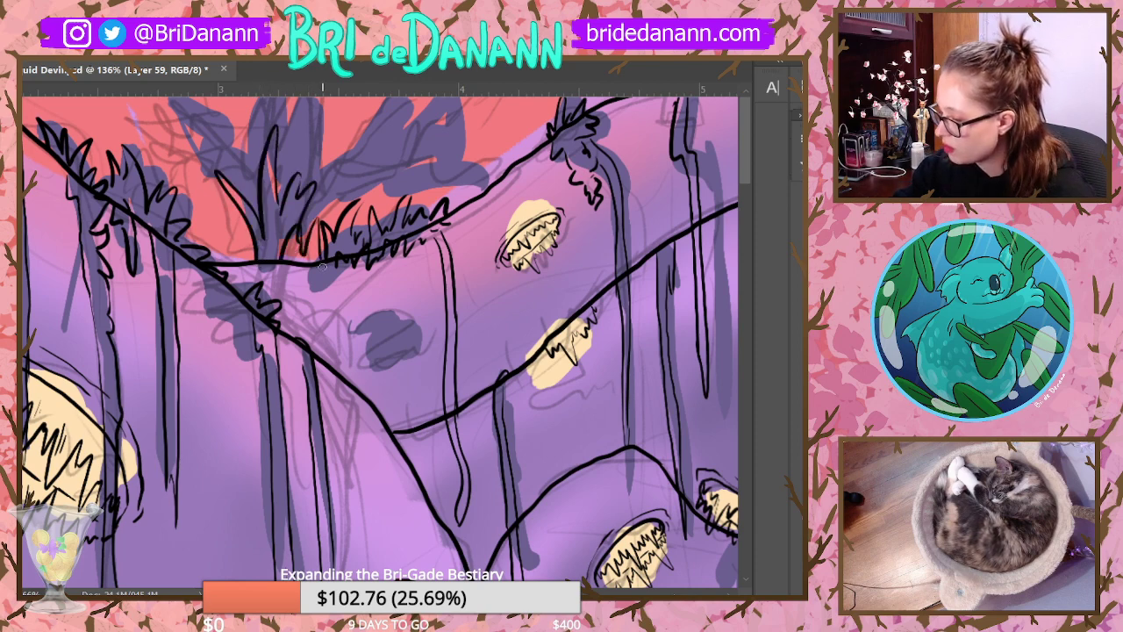
pyautogui.hotkey('ctrl', 'z')
pyautogui.hotkey('ctrl', 'z')
pyautogui.moveTo(309, 219)
pyautogui.mouseDown()
pyautogui.moveTo(288, 260)
pyautogui.moveTo(307, 258)
pyautogui.mouseUp()
pyautogui.moveTo(320, 242); pyautogui.dragTo(309, 260)
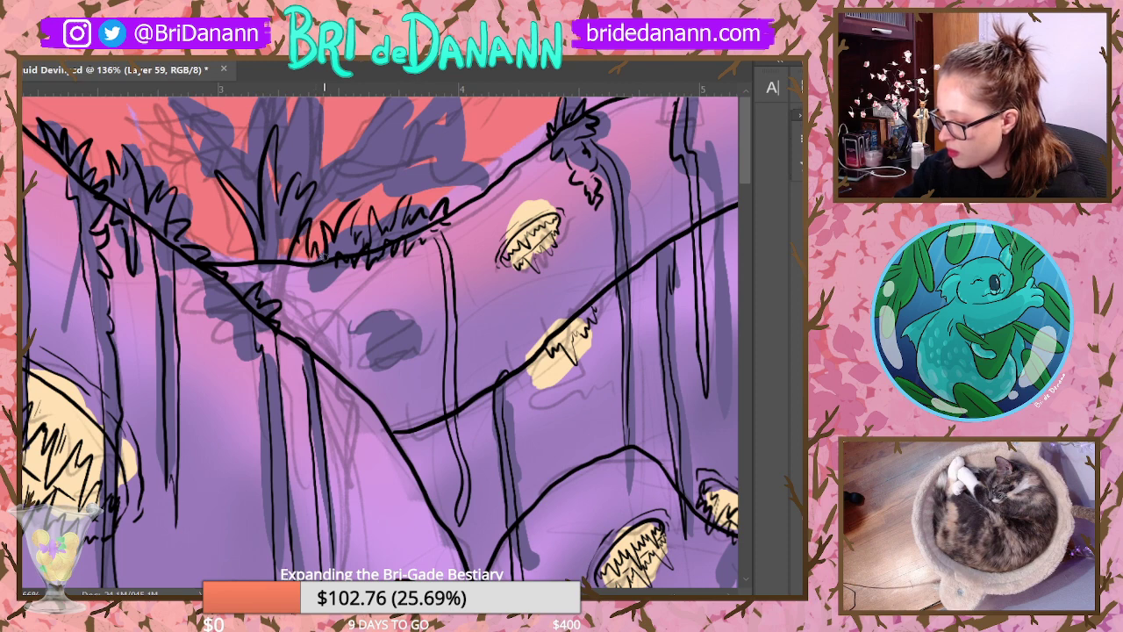
# Step: Ink another grass tuft farther up the right slope of the branch below the red sky
pyautogui.moveTo(412, 118); pyautogui.dragTo(430, 208)
pyautogui.moveTo(423, 116)
pyautogui.mouseDown()
pyautogui.moveTo(437, 181)
pyautogui.moveTo(450, 188)
pyautogui.mouseUp()
pyautogui.moveTo(447, 126); pyautogui.dragTo(463, 179)
pyautogui.moveTo(485, 163)
pyautogui.mouseDown()
pyautogui.moveTo(463, 199)
pyautogui.moveTo(462, 186)
pyautogui.moveTo(498, 180)
pyautogui.mouseUp()
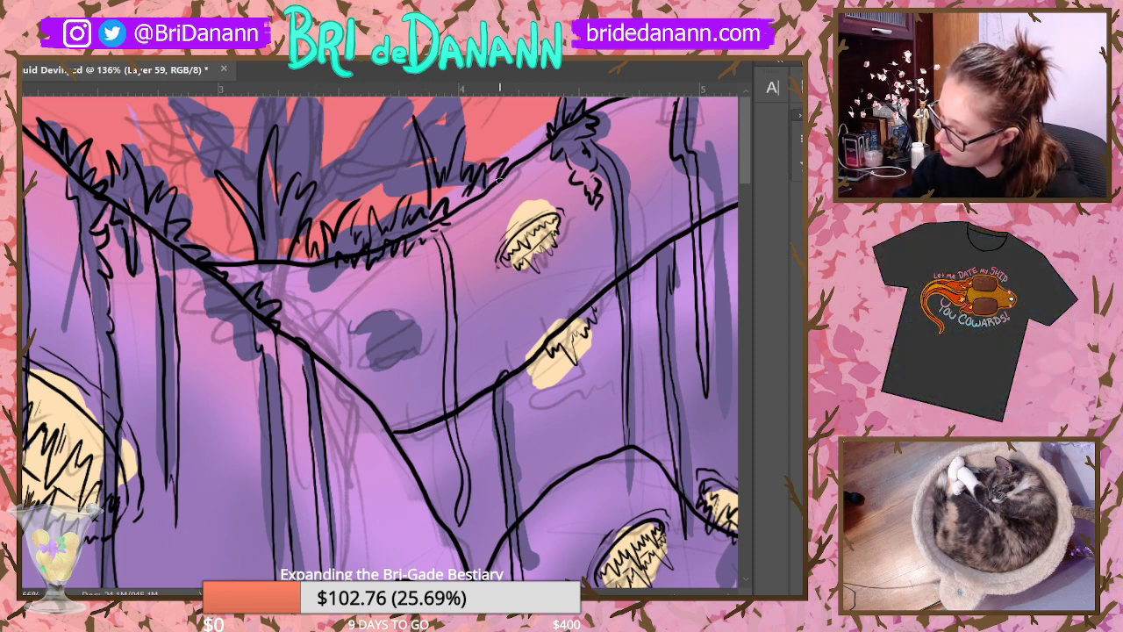
pyautogui.moveTo(429, 159); pyautogui.dragTo(412, 195)
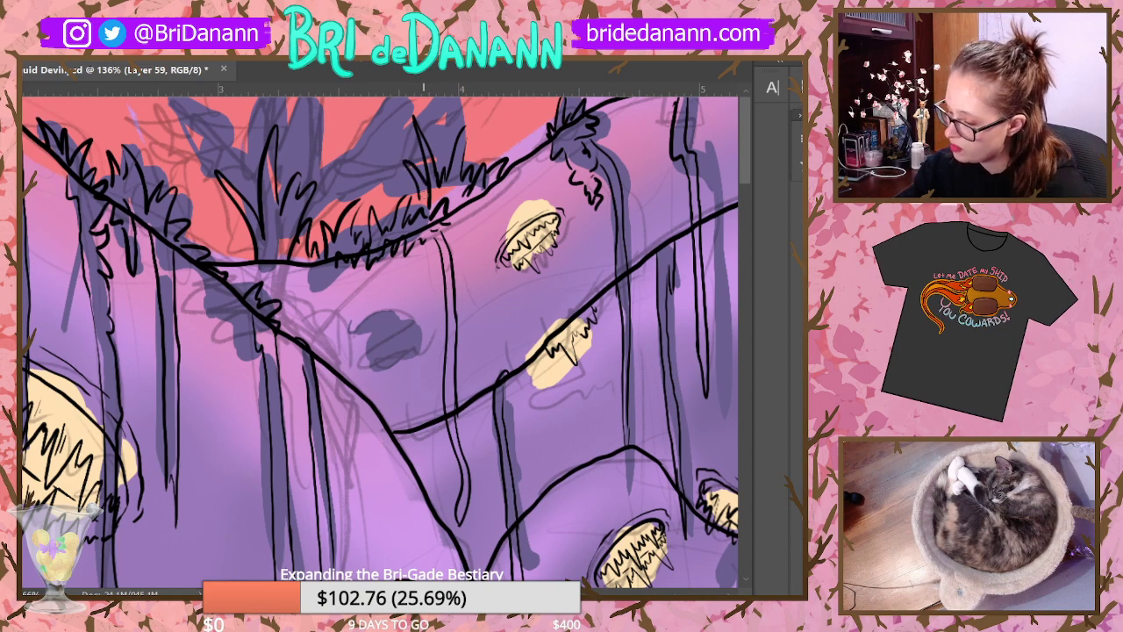
# Step: Outline the pointed strands hanging from the branch beside the fungus and over the left side of the central red opening
pyautogui.scroll(-6, 260, 371)
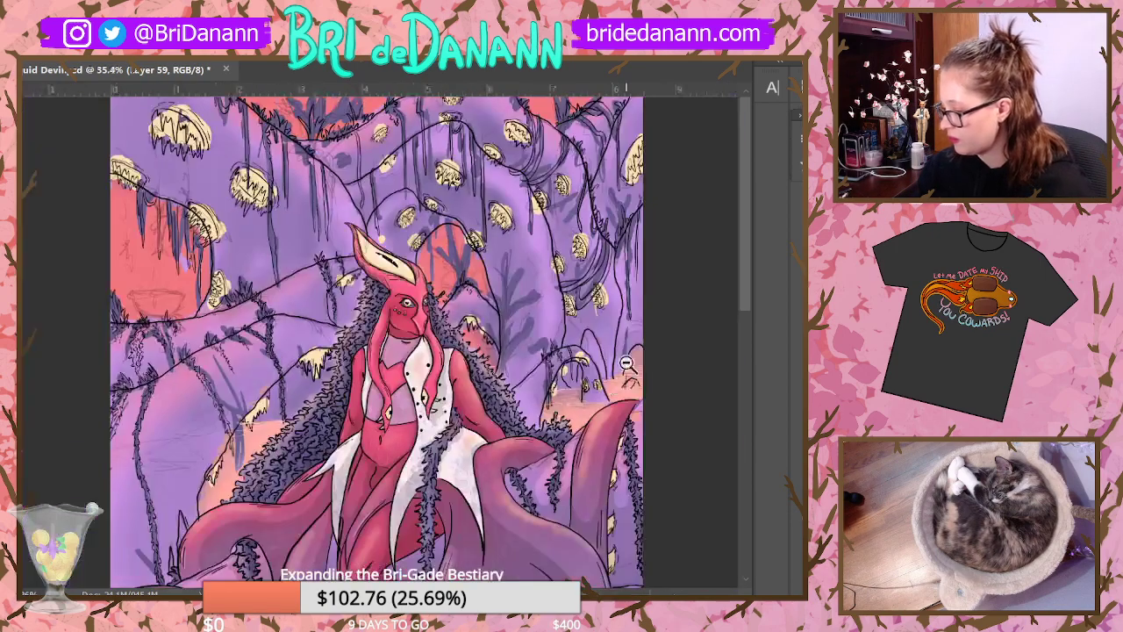
pyautogui.scroll(5, 439, 197)
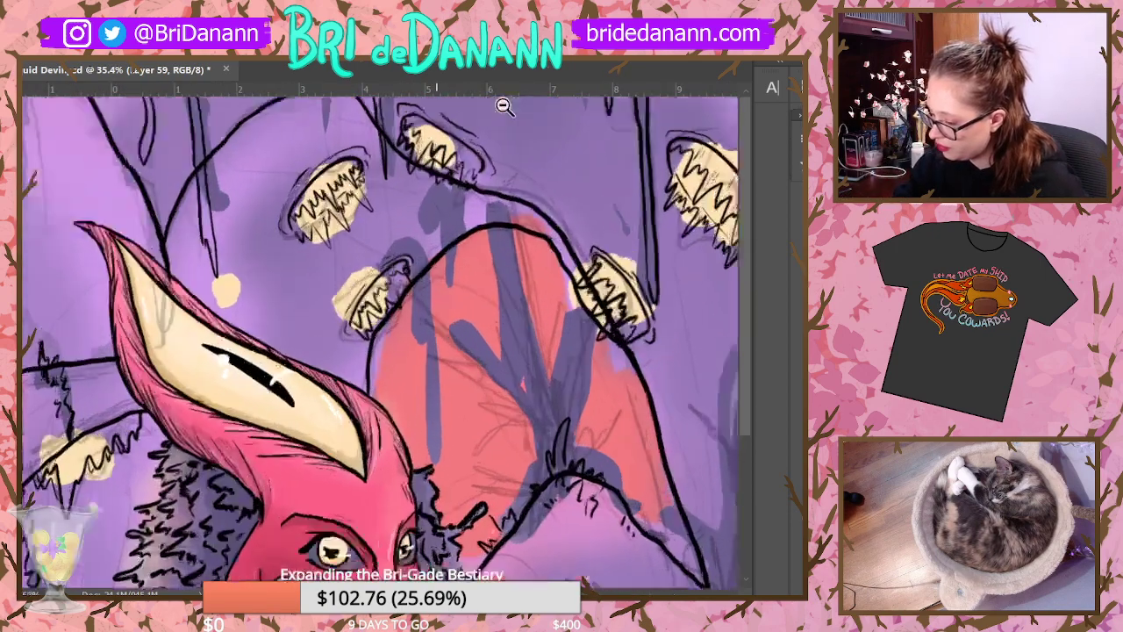
pyautogui.moveTo(422, 165); pyautogui.dragTo(431, 230)
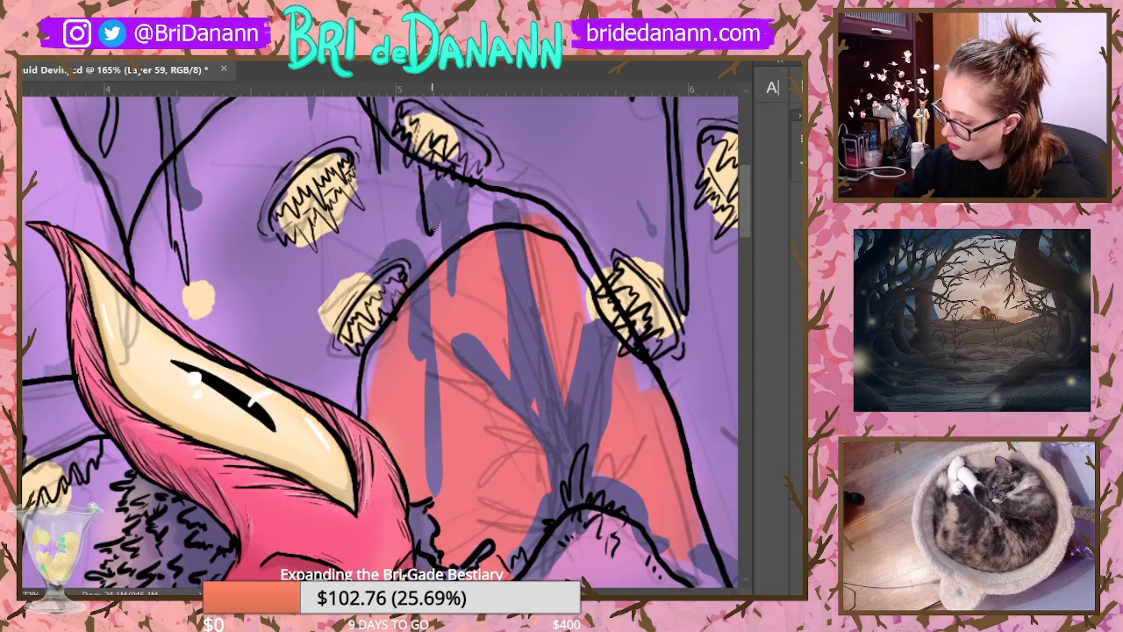
pyautogui.moveTo(433, 168)
pyautogui.mouseDown()
pyautogui.moveTo(456, 341)
pyautogui.moveTo(447, 131)
pyautogui.mouseUp()
pyautogui.moveTo(384, 146); pyautogui.dragTo(420, 482)
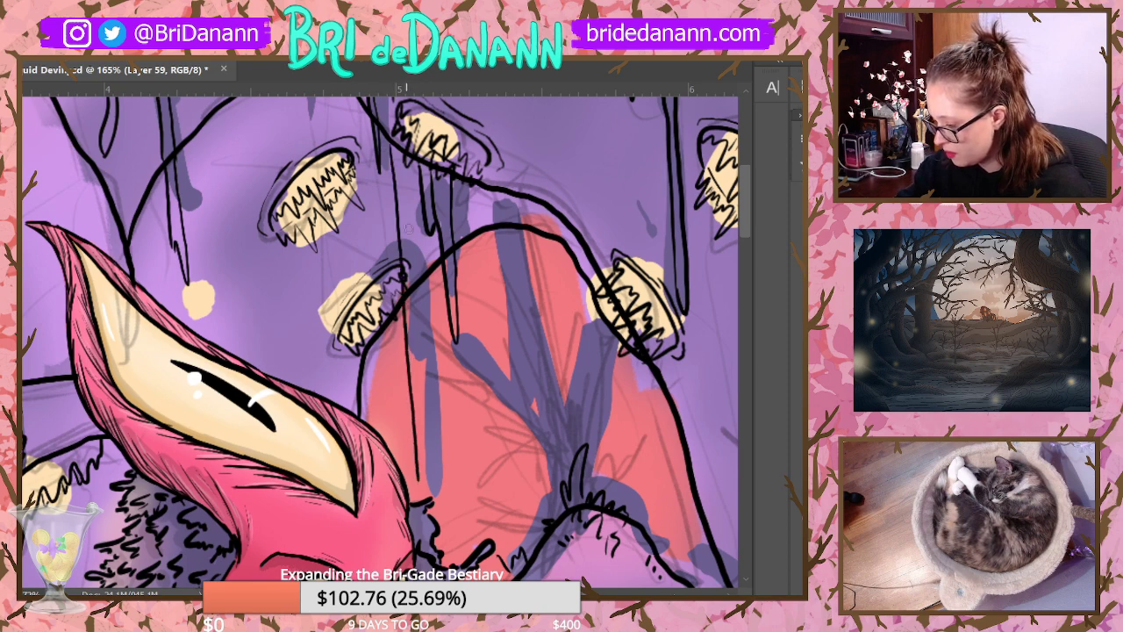
pyautogui.moveTo(409, 166); pyautogui.dragTo(426, 478)
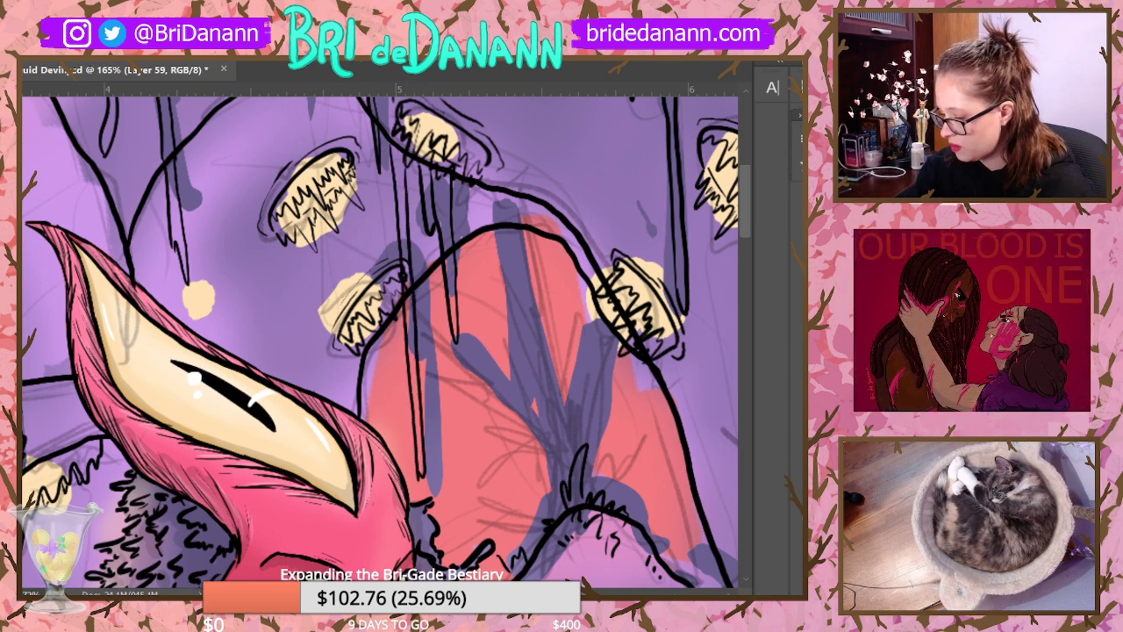
# Step: Save the illustration file
pyautogui.scroll(-5, 601, 333)
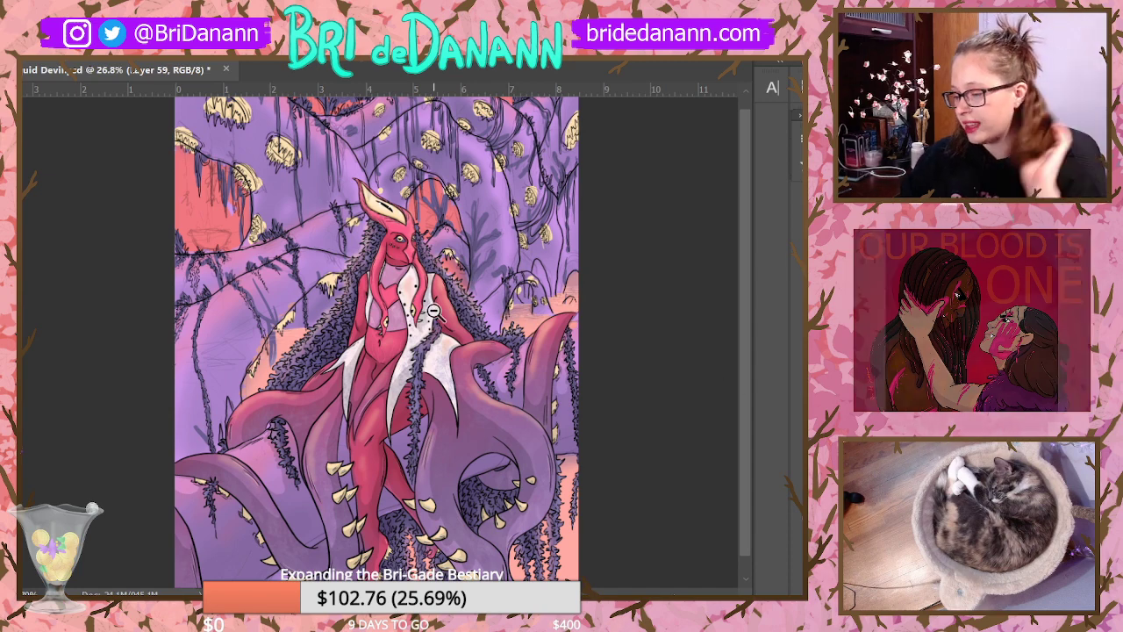
pyautogui.click(7, 14)
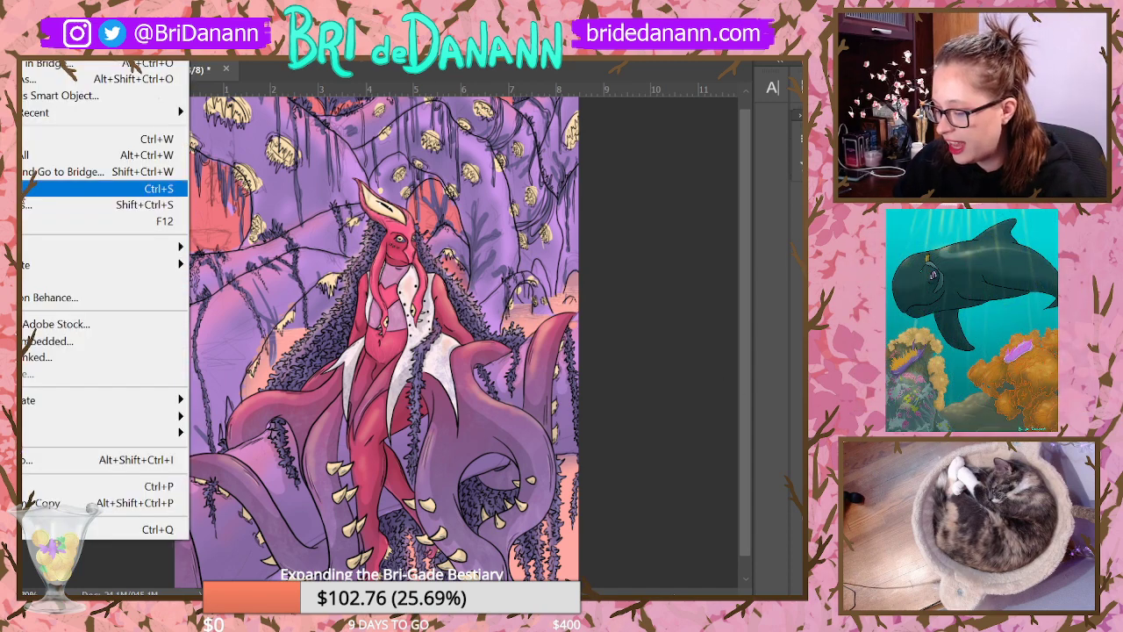
pyautogui.click(53, 185)
# Step: Toggle the vine ink layer's visibility repeatedly to compare the whole illustration with and without the new linework
pyautogui.keyDown('alt'); pyautogui.click(482, 230); pyautogui.keyUp('alt')
pyautogui.keyDown('alt'); pyautogui.click(475, 254); pyautogui.keyUp('alt')
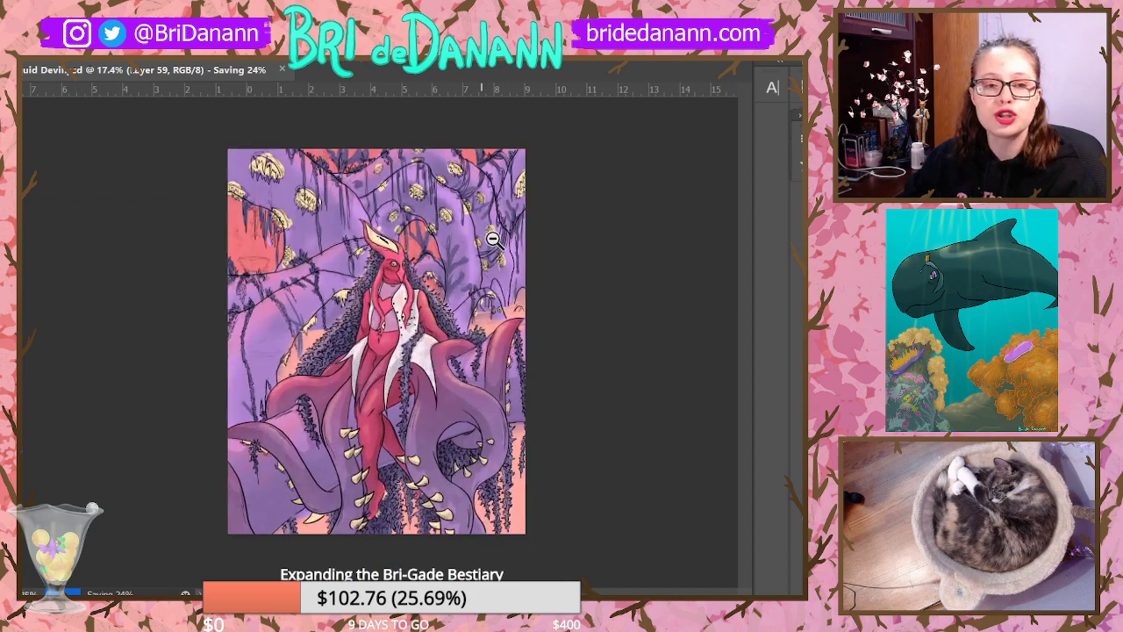
pyautogui.hotkey('ctrl', ',')
pyautogui.hotkey('ctrl', ',')
pyautogui.hotkey('ctrl', ',')
pyautogui.hotkey('ctrl', ',')
pyautogui.hotkey('ctrl', ',')
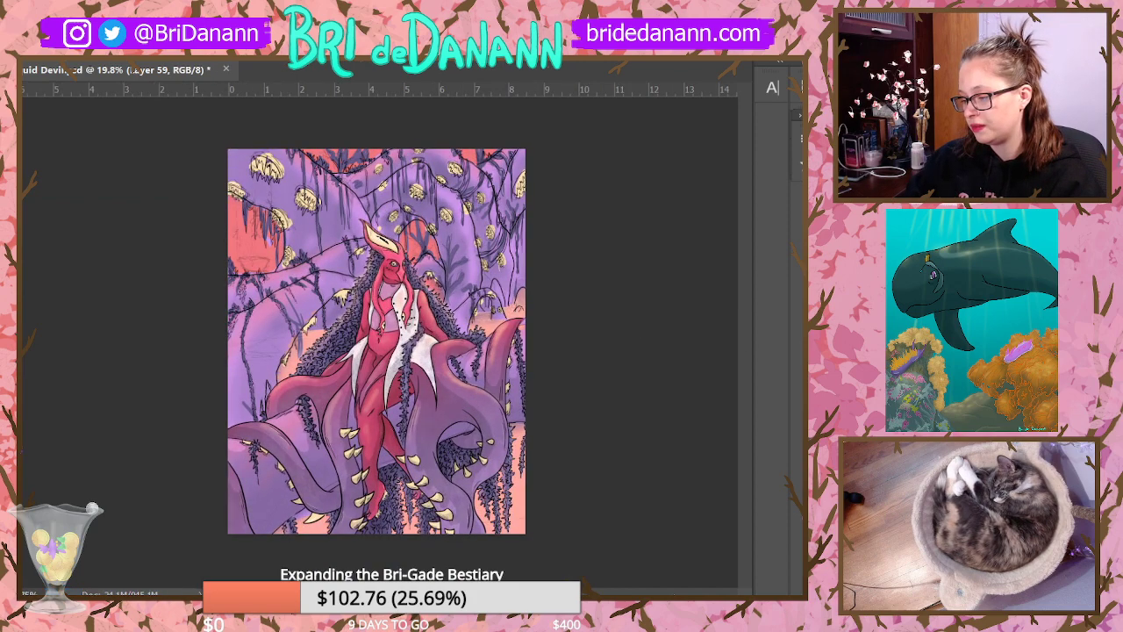
pyautogui.hotkey('ctrl', ',')
pyautogui.hotkey('ctrl', ',')
pyautogui.hotkey('ctrl', ',')
pyautogui.hotkey('ctrl', ',')
pyautogui.hotkey('ctrl', ',')
pyautogui.hotkey('ctrl', ',')
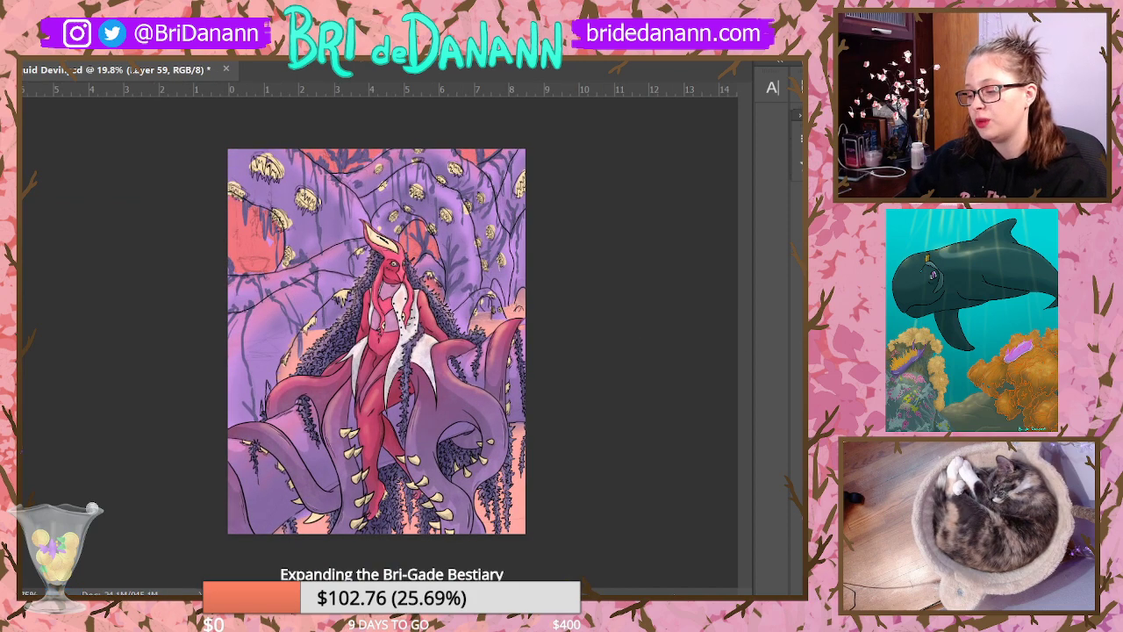
pyautogui.hotkey('ctrl', ',')
pyautogui.hotkey('ctrl', ',')
pyautogui.hotkey('ctrl', ',')
pyautogui.hotkey('ctrl', ',')
pyautogui.hotkey('ctrl', ',')
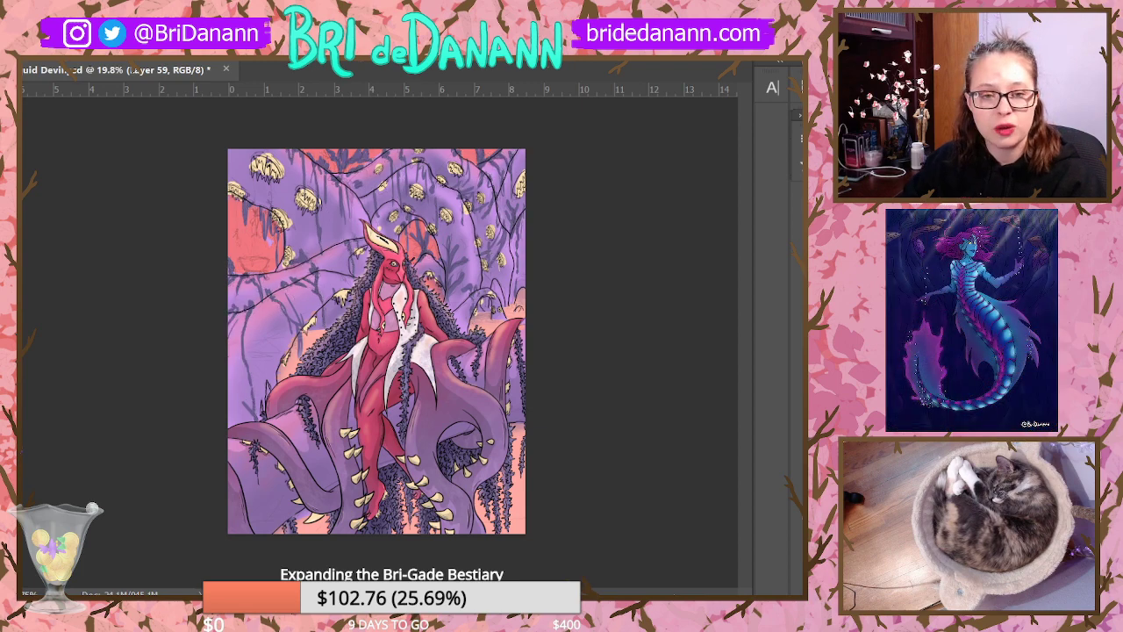
pyautogui.hotkey('ctrl', ',')
pyautogui.hotkey('ctrl', ',')
pyautogui.hotkey('ctrl', ',')
pyautogui.hotkey('ctrl', ',')
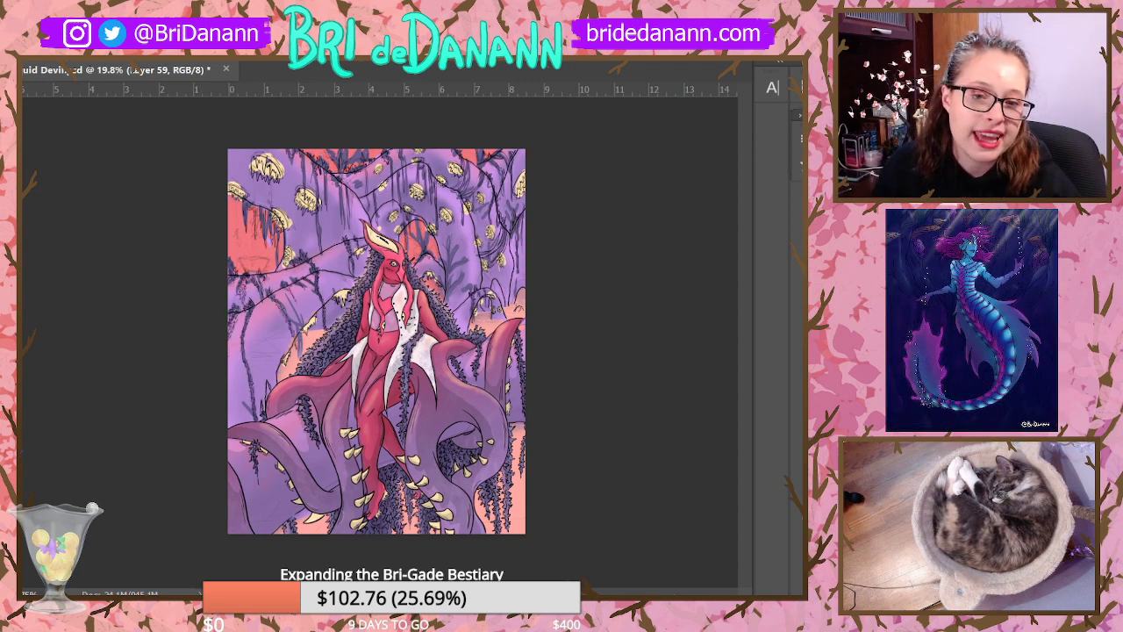
# Step: Hide and show the vine ink layer again to judge its effect on the background branches
pyautogui.hotkey('ctrl', ',')
pyautogui.hotkey('ctrl', ',')
pyautogui.hotkey('ctrl', ',')
pyautogui.hotkey('ctrl', ',')
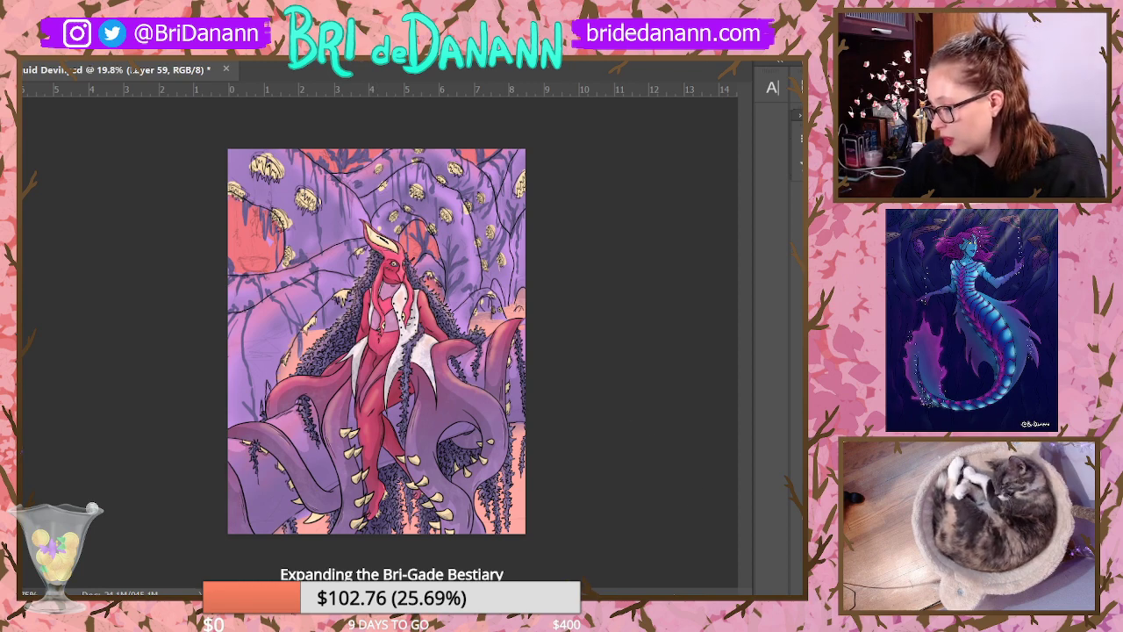
pyautogui.hotkey('ctrl', ',')
# Step: Examine the inked vines and grass tufts on the branches up close and across the whole illustration
pyautogui.moveTo(493, 143); pyautogui.dragTo(530, 127)
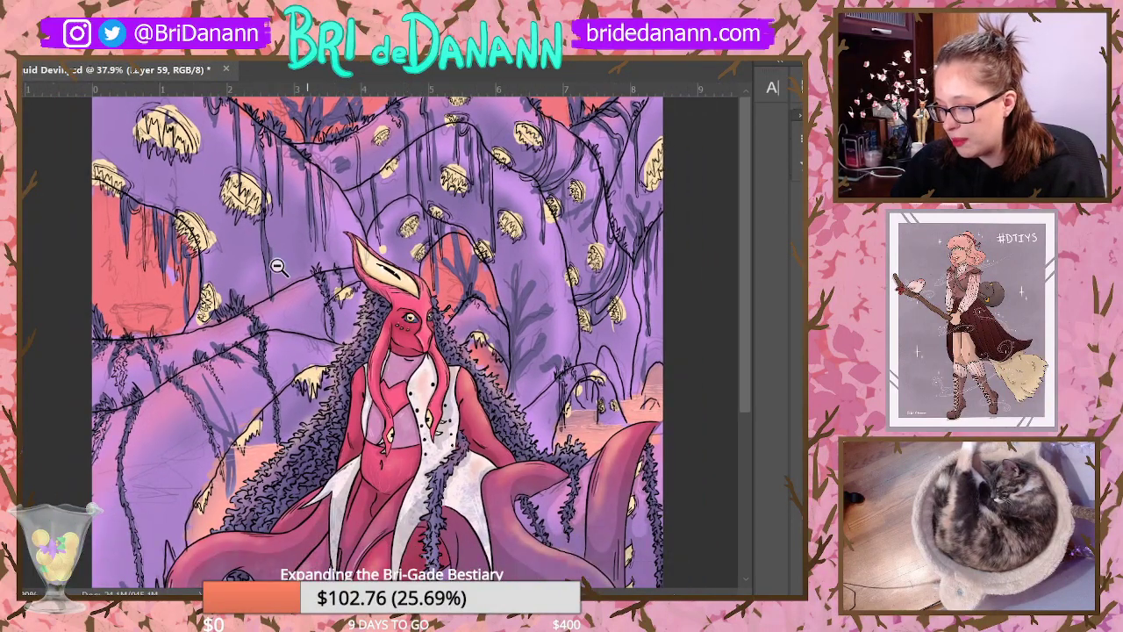
pyautogui.moveTo(573, 324); pyautogui.dragTo(428, 295)
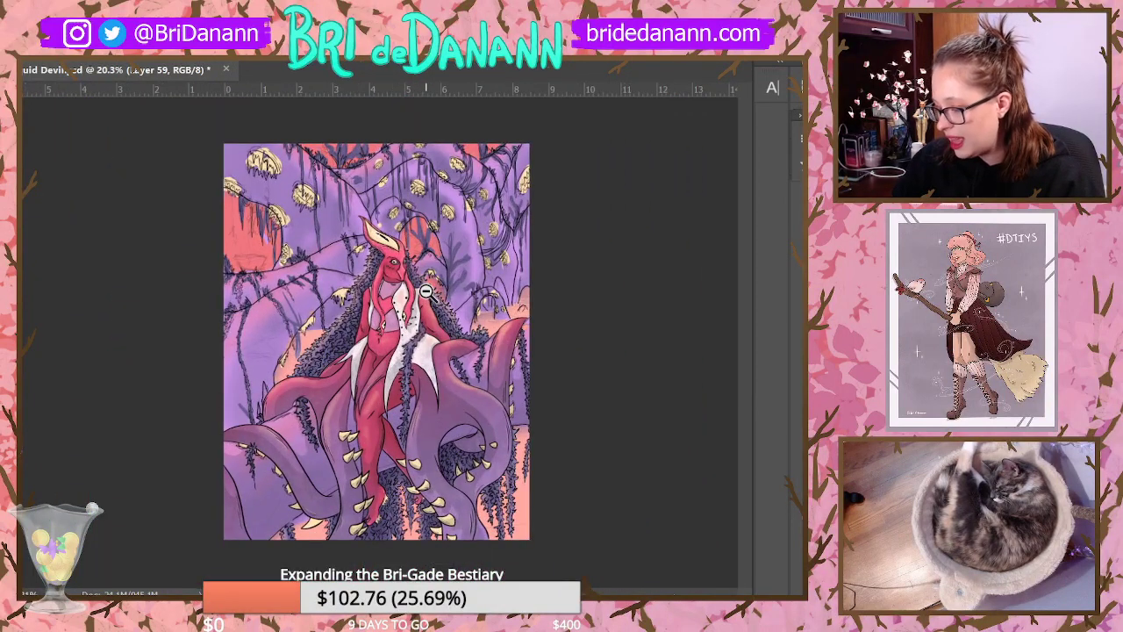
pyautogui.moveTo(174, 249); pyautogui.dragTo(196, 256)
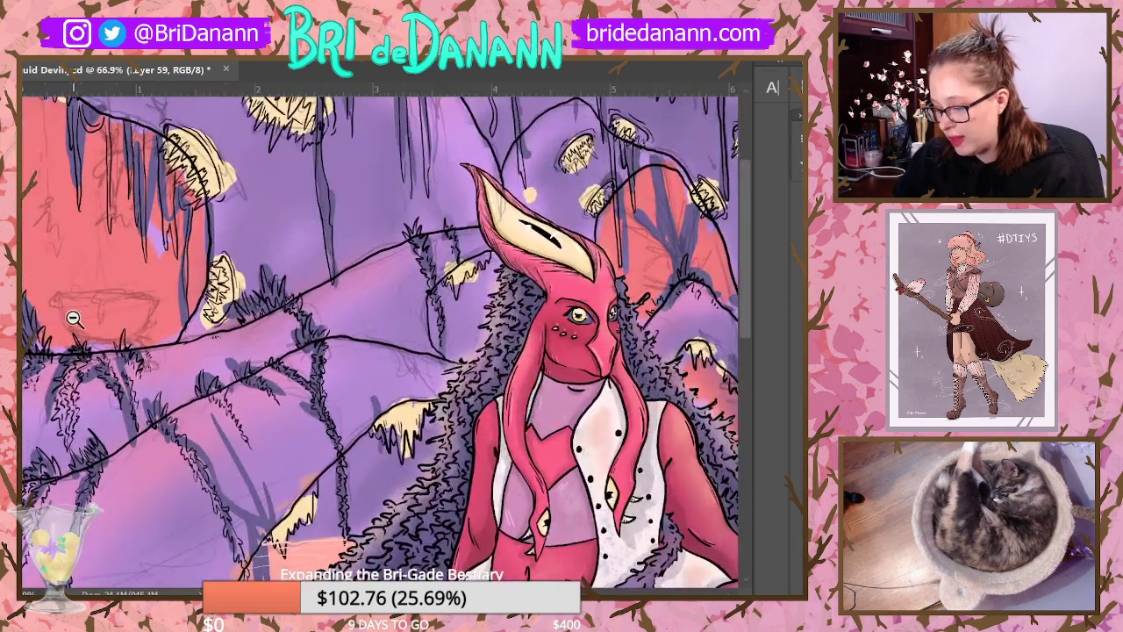
pyautogui.moveTo(260, 295); pyautogui.dragTo(295, 306)
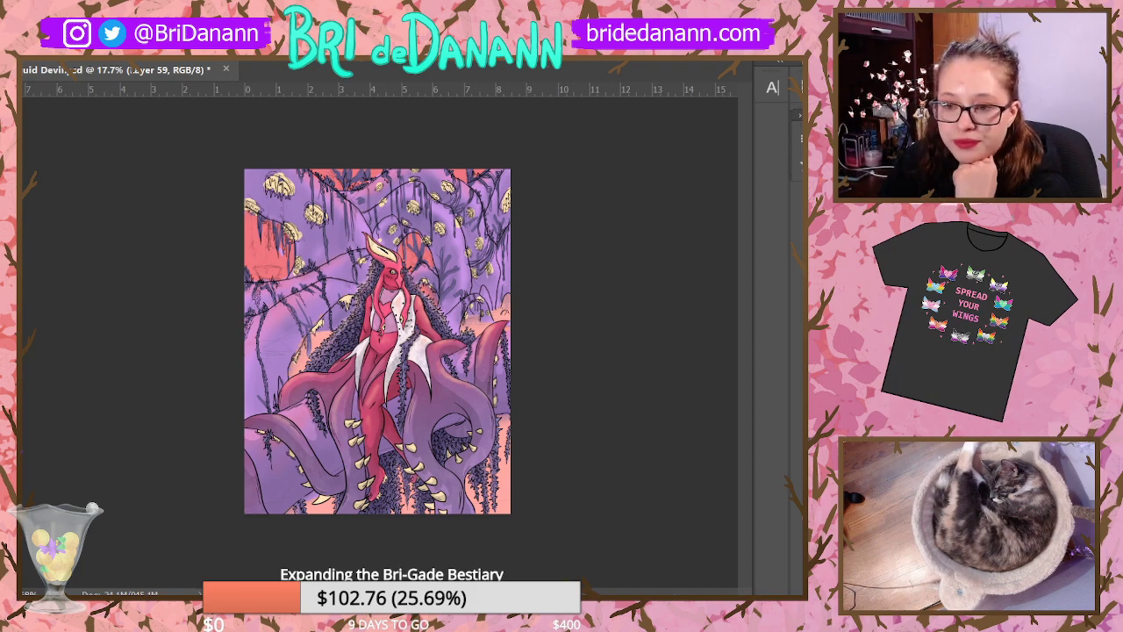
pyautogui.scroll(2, 225, 366)
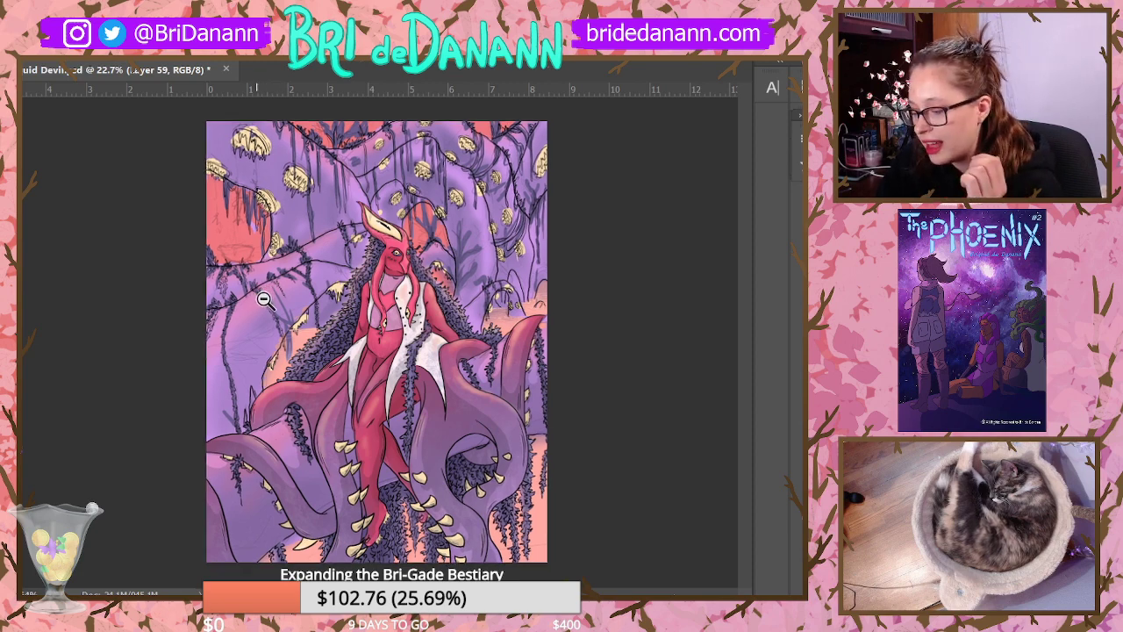
pyautogui.scroll(-1, 254, 308)
pyautogui.scroll(2, 245, 320)
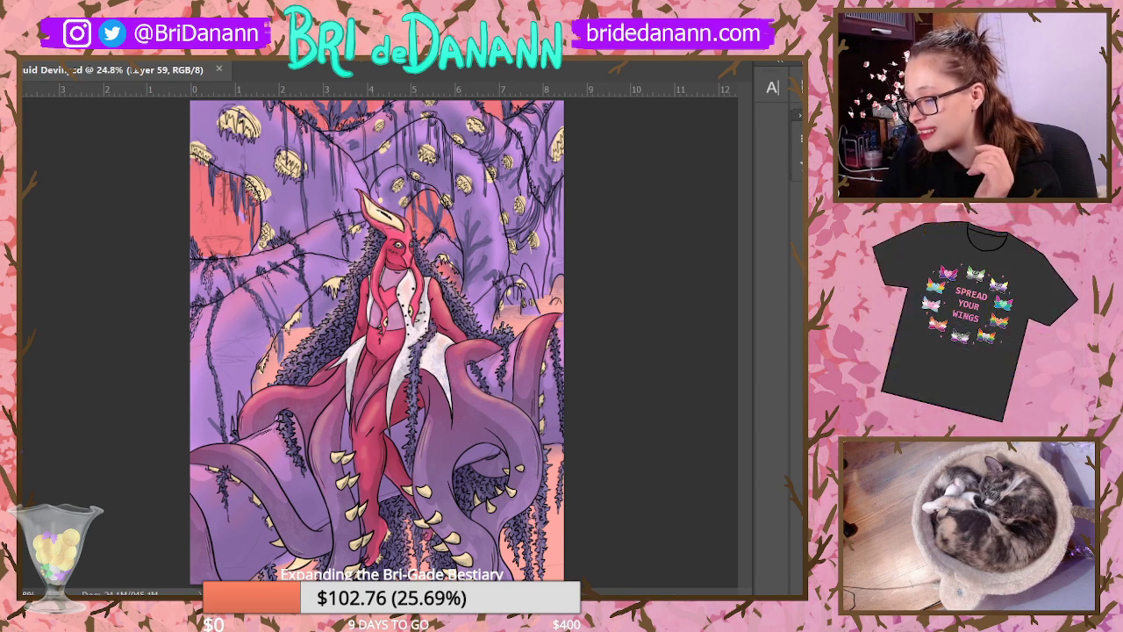
# Step: Review the linework around the devil figure, the central red opening and the upper fungi at several magnifications
pyautogui.moveTo(416, 248); pyautogui.dragTo(451, 215)
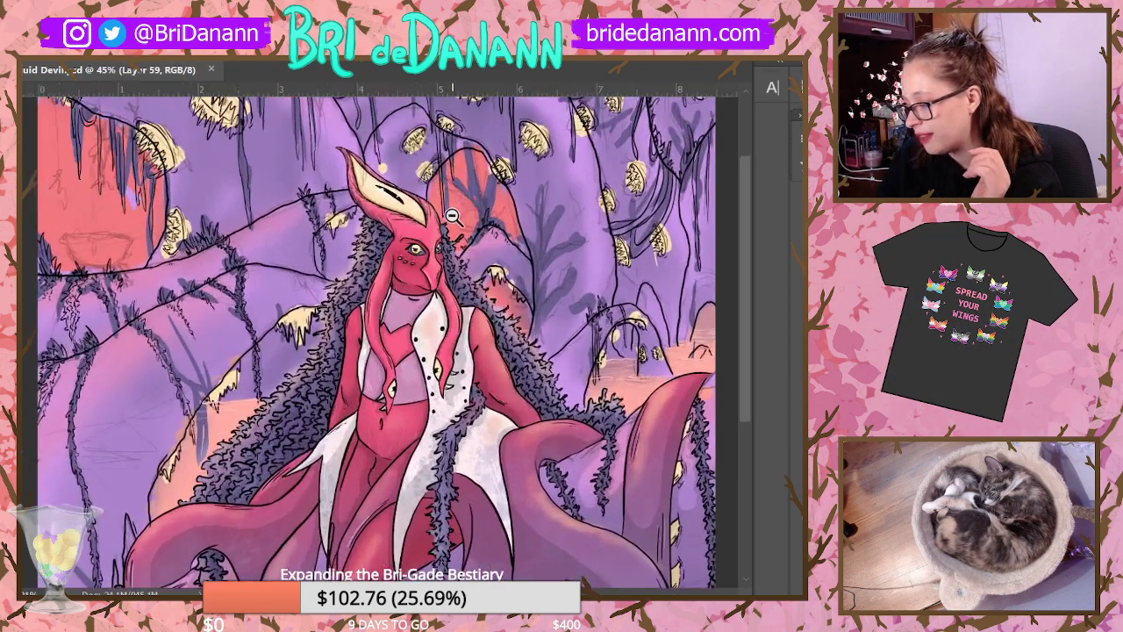
pyautogui.scroll(3, 452, 215)
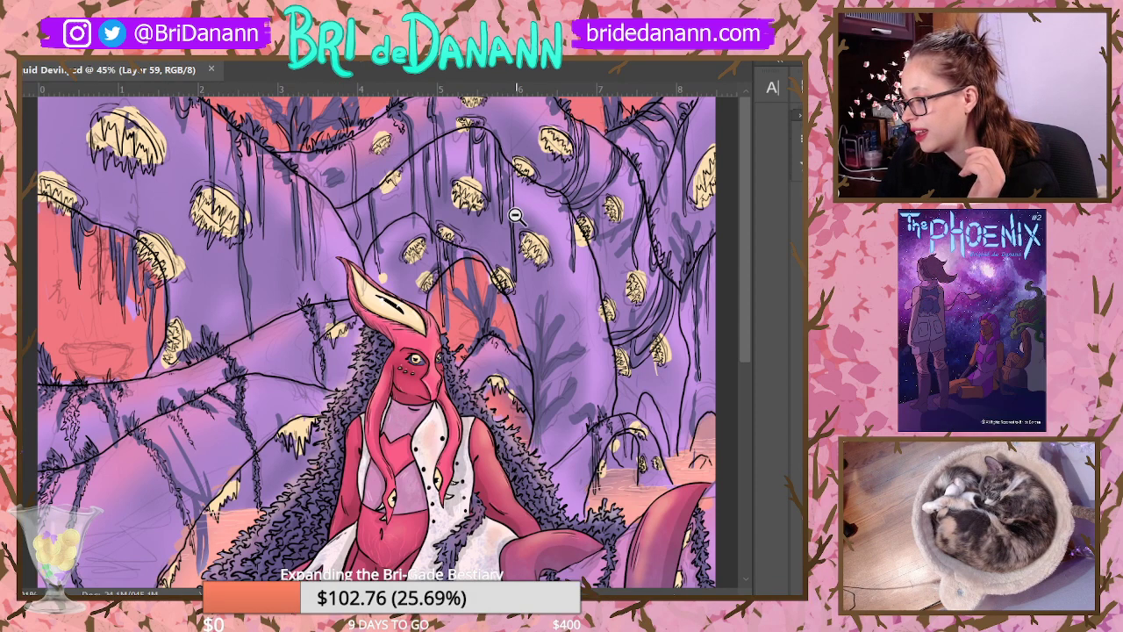
pyautogui.scroll(-2, 298, 329)
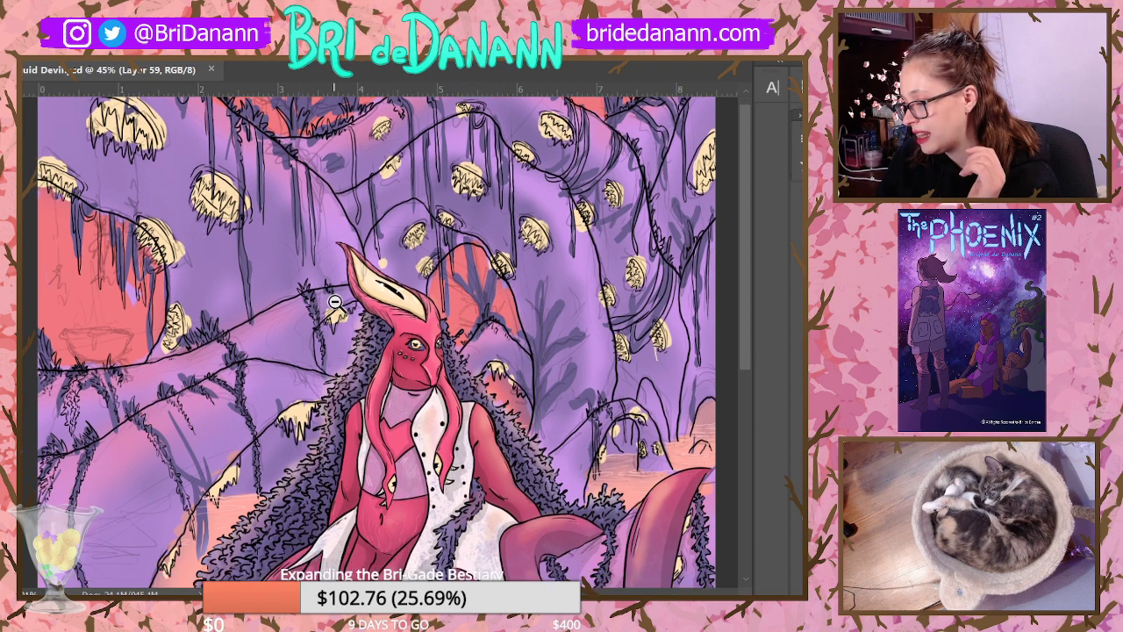
pyautogui.scroll(-3, 334, 301)
pyautogui.scroll(-1, 360, 263)
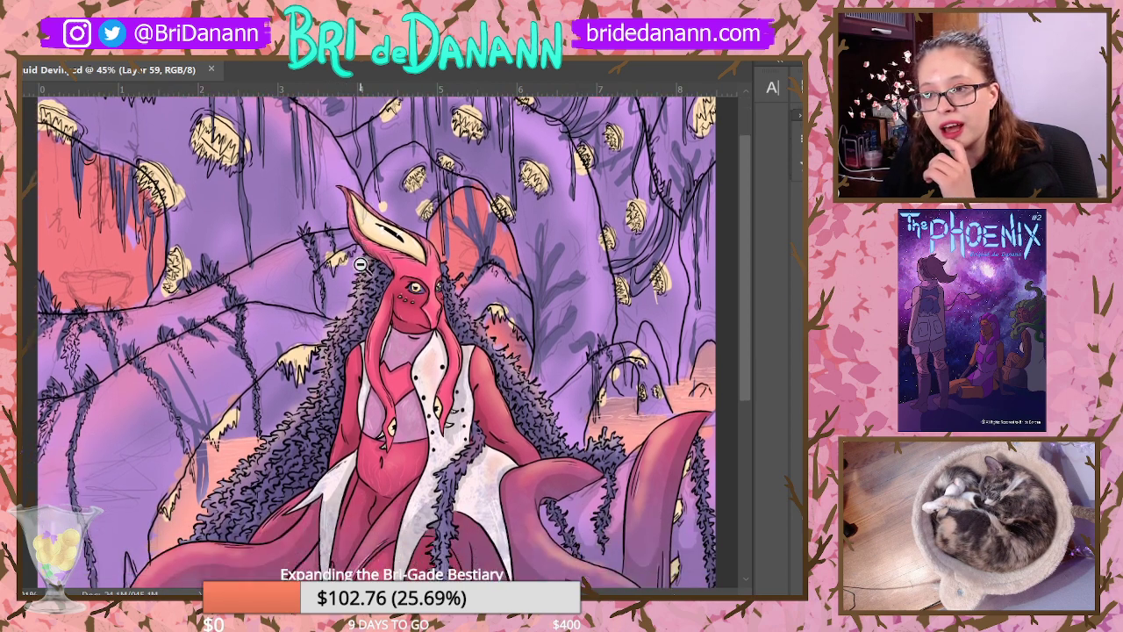
pyautogui.scroll(2, 360, 263)
pyautogui.scroll(-5, 377, 268)
pyautogui.scroll(3, 404, 270)
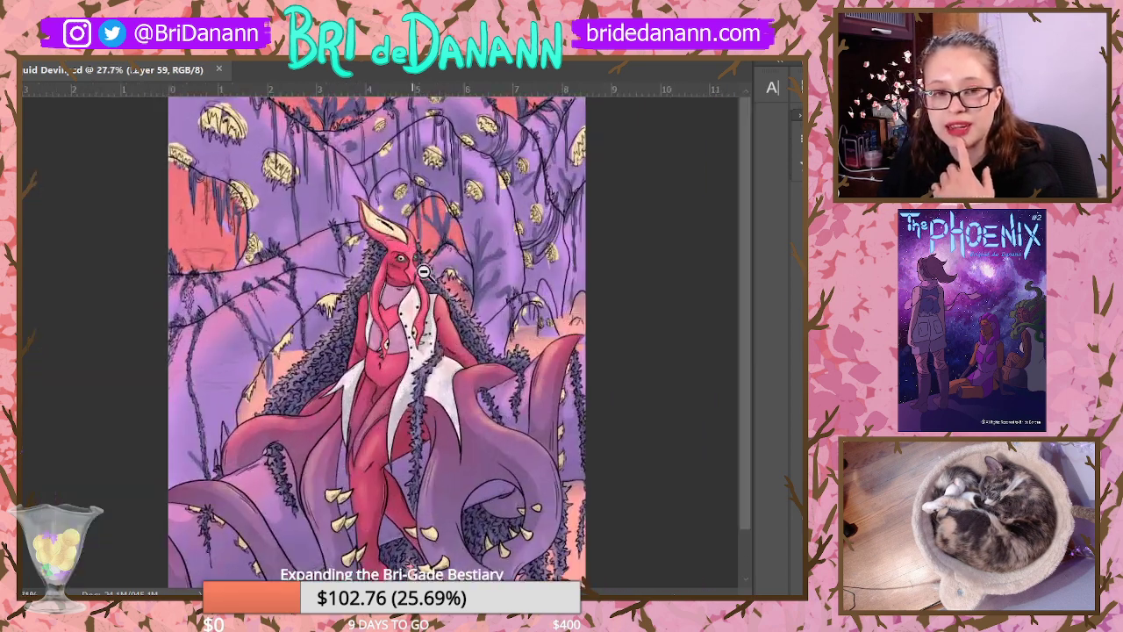
pyautogui.scroll(-3, 423, 272)
pyautogui.scroll(1, 301, 326)
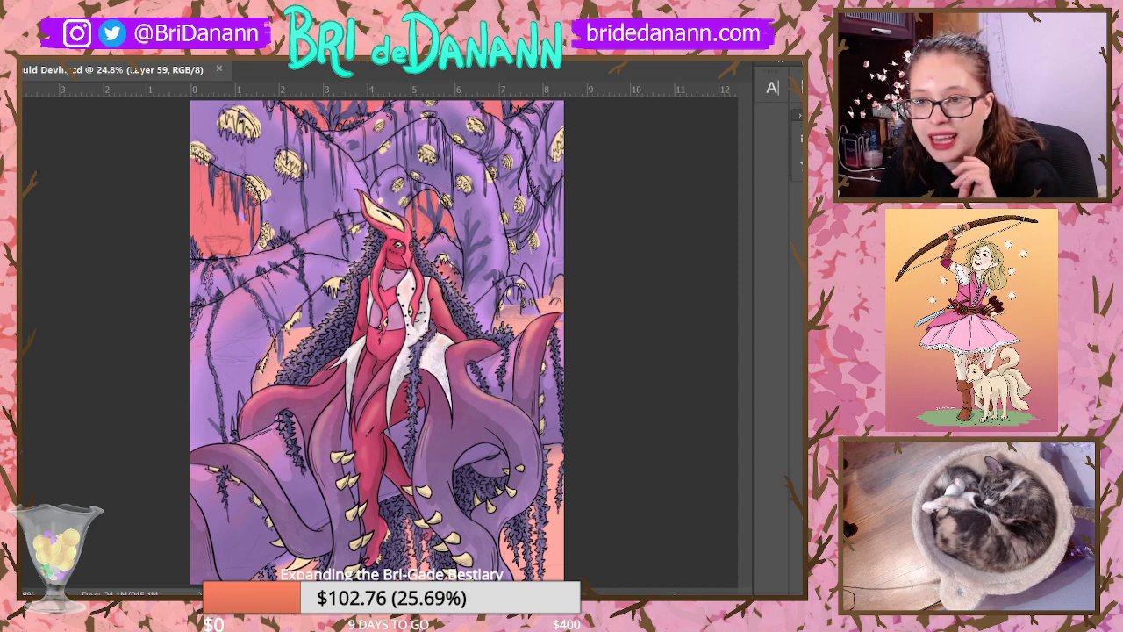
# Step: Switch to the browser to view the City of Rocks poster image, then return to the squid devil illustration
pyautogui.hotkey('alt', 'Tab')
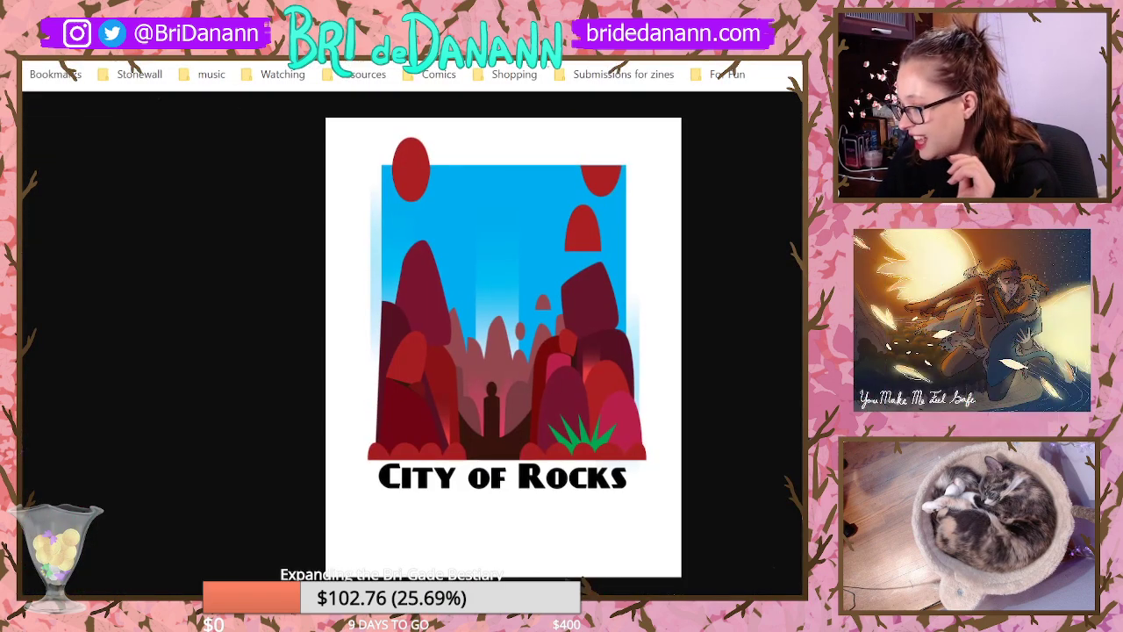
pyautogui.moveTo(346, 13); pyautogui.dragTo(286, 25)
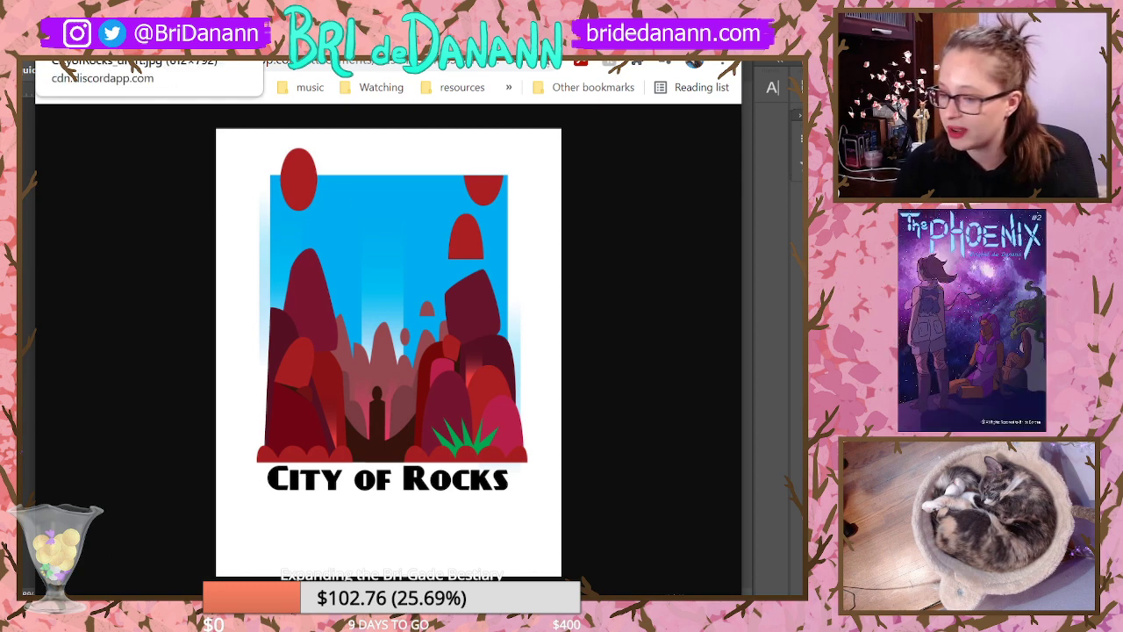
pyautogui.moveTo(131, 66); pyautogui.dragTo(649, 77)
pyautogui.moveTo(14, 59); pyautogui.dragTo(0, 79)
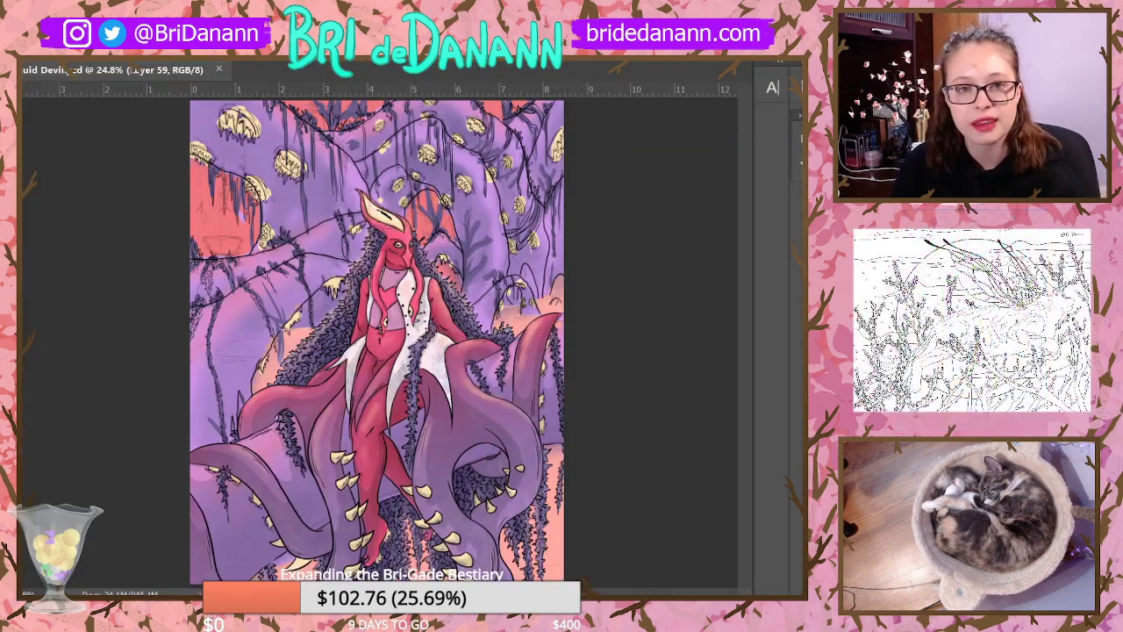
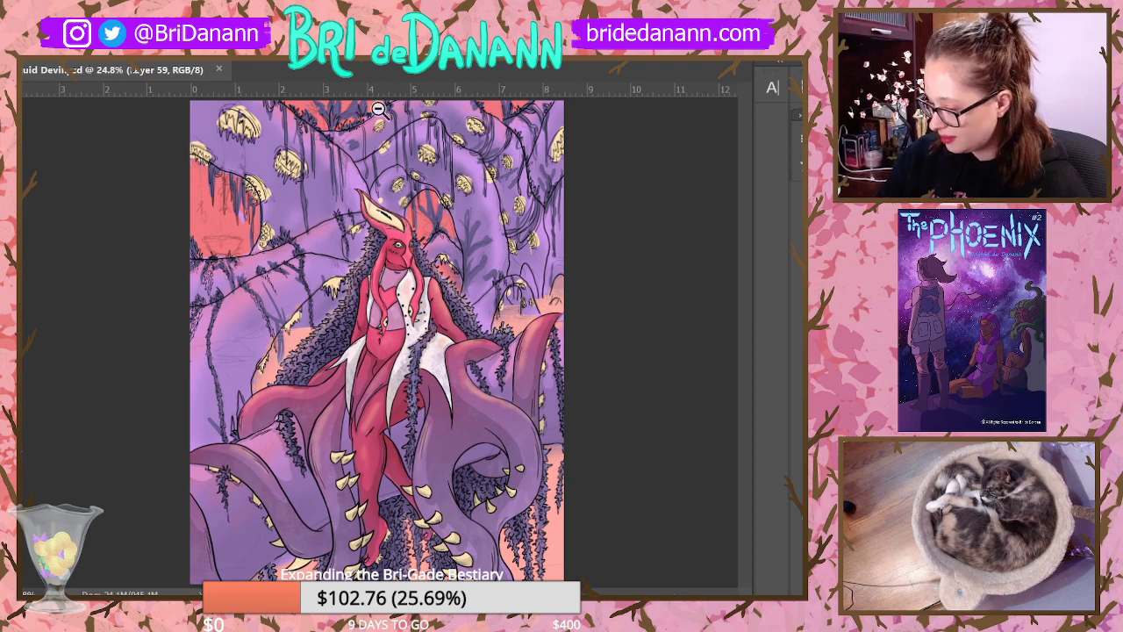
# Step: On Layer 26, clean up the cream colour of the large upper-left fungus so it follows the inked cap and fills the hanging teeth
pyautogui.hotkey('ctrl', '-')
pyautogui.hotkey('ctrl', '0')
pyautogui.moveTo(224, 106); pyautogui.dragTo(303, 106)
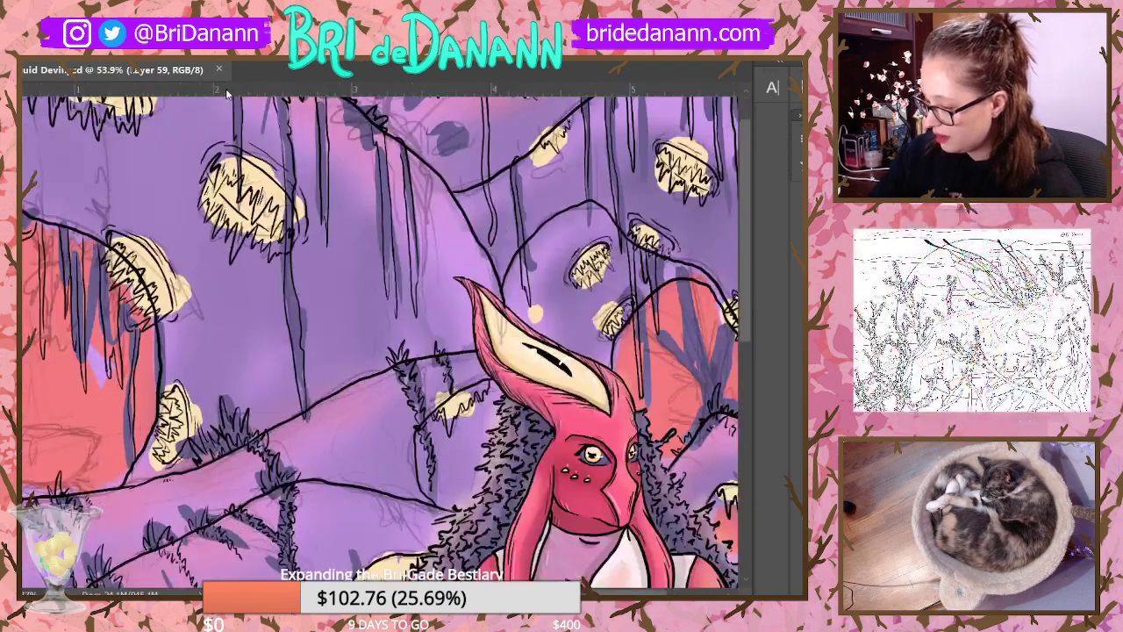
pyautogui.moveTo(748, 210); pyautogui.dragTo(746, 121)
pyautogui.moveTo(491, 593); pyautogui.dragTo(438, 594)
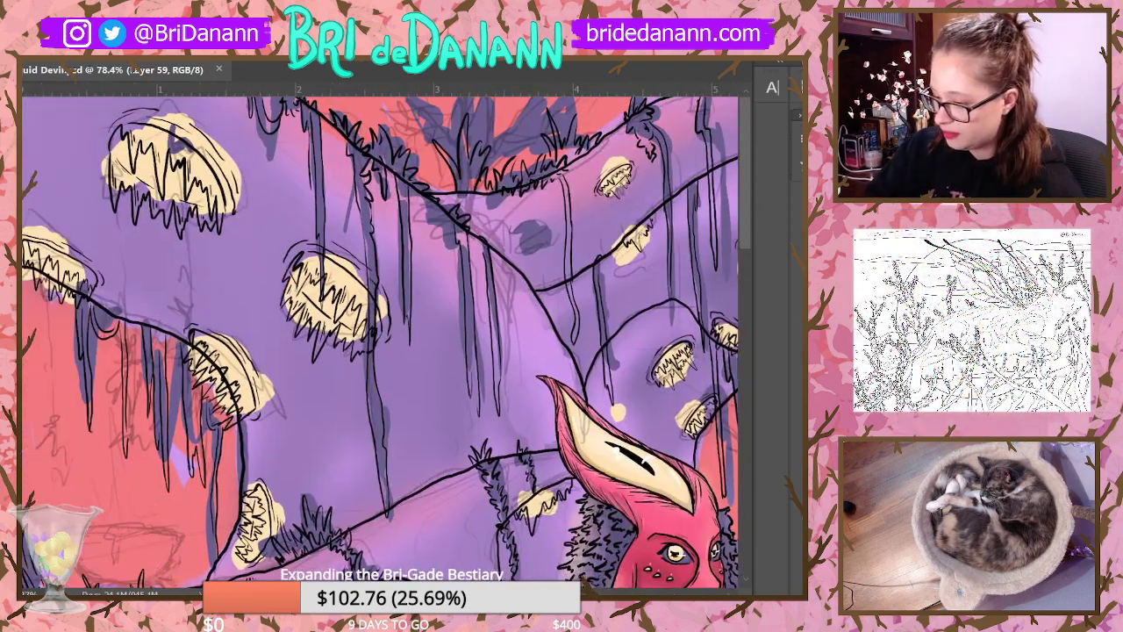
pyautogui.keyDown('ctrl'); pyautogui.click(204, 149); pyautogui.keyUp('ctrl')
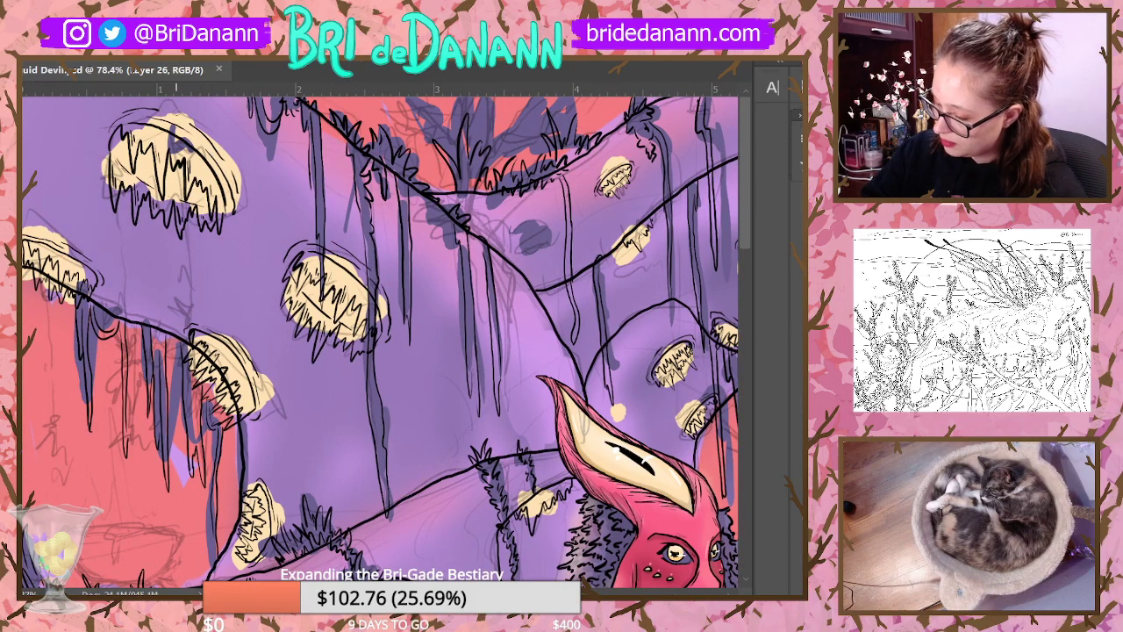
pyautogui.moveTo(174, 111); pyautogui.dragTo(214, 141)
pyautogui.moveTo(143, 118)
pyautogui.mouseDown()
pyautogui.moveTo(234, 165)
pyautogui.moveTo(231, 216)
pyautogui.mouseUp()
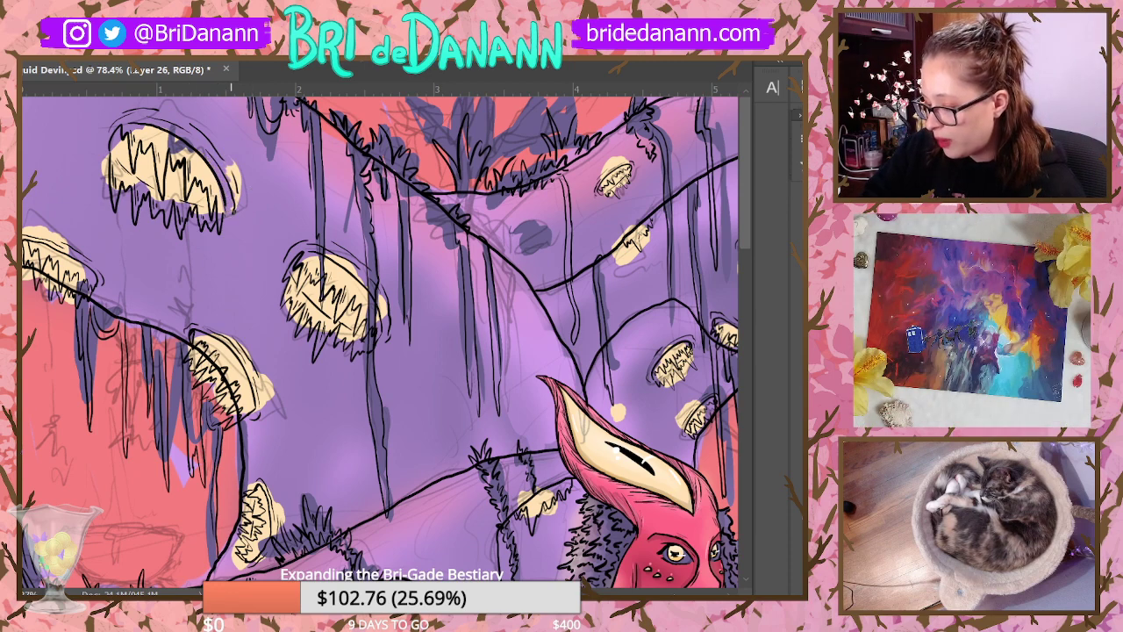
pyautogui.moveTo(238, 167)
pyautogui.mouseDown()
pyautogui.moveTo(224, 215)
pyautogui.moveTo(232, 189)
pyautogui.mouseUp()
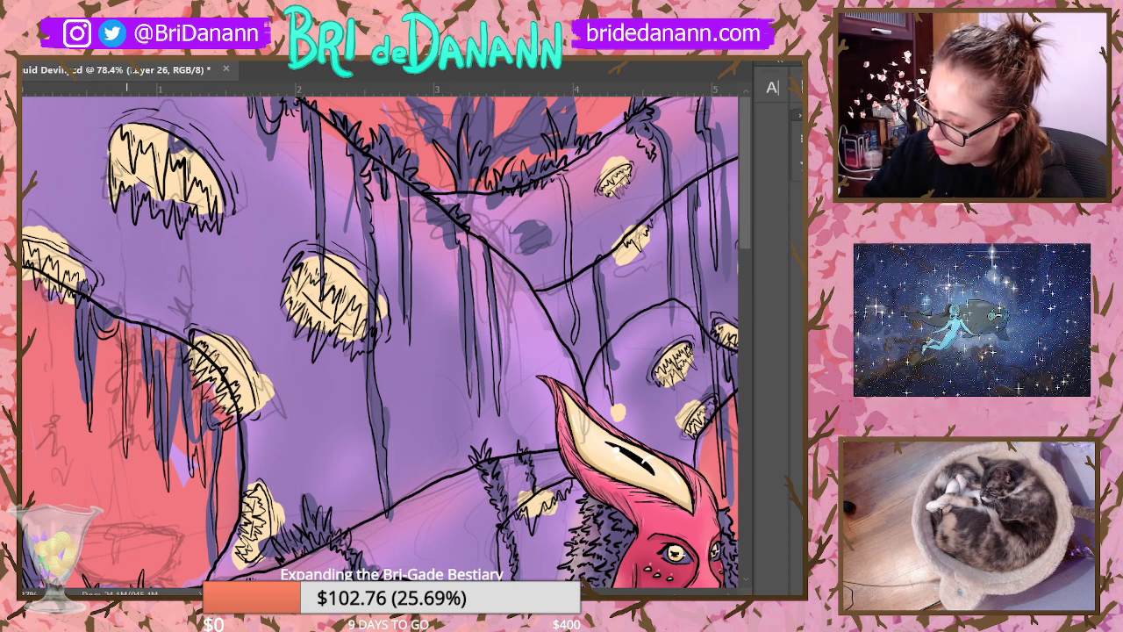
pyautogui.moveTo(128, 188)
pyautogui.mouseDown()
pyautogui.moveTo(135, 211)
pyautogui.moveTo(146, 193)
pyautogui.moveTo(162, 215)
pyautogui.moveTo(175, 200)
pyautogui.moveTo(179, 219)
pyautogui.moveTo(216, 191)
pyautogui.moveTo(207, 221)
pyautogui.moveTo(223, 229)
pyautogui.mouseUp()
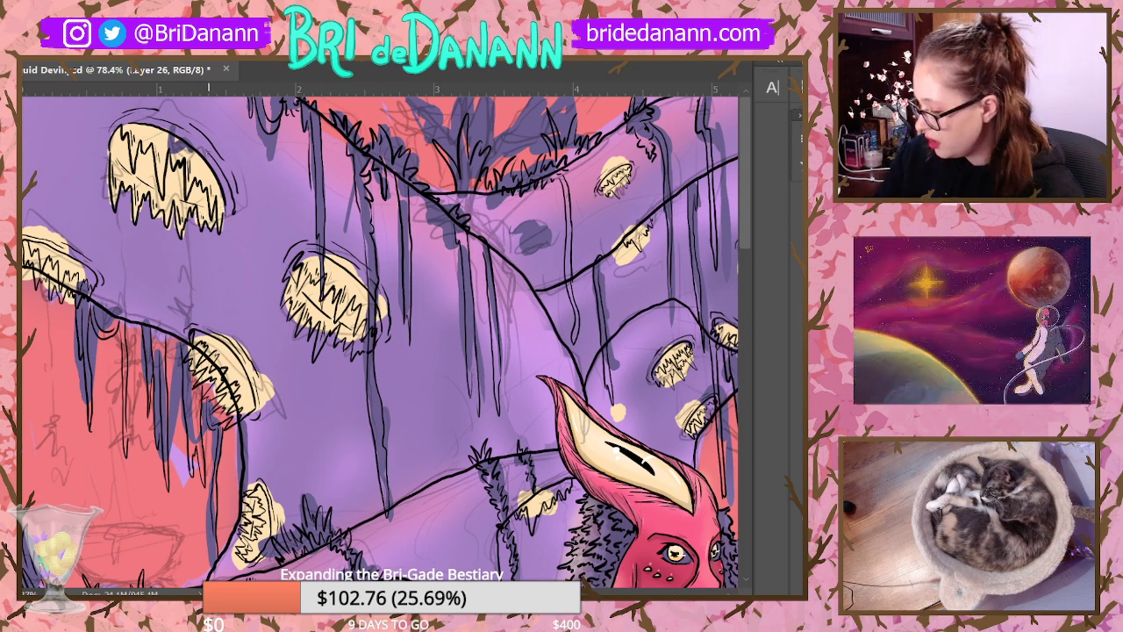
# Step: Fit the cream colour of the fungus between the upper-left one and the devil's horn to its inked outline and teeth
pyautogui.moveTo(301, 261)
pyautogui.mouseDown()
pyautogui.moveTo(285, 281)
pyautogui.moveTo(284, 320)
pyautogui.mouseUp()
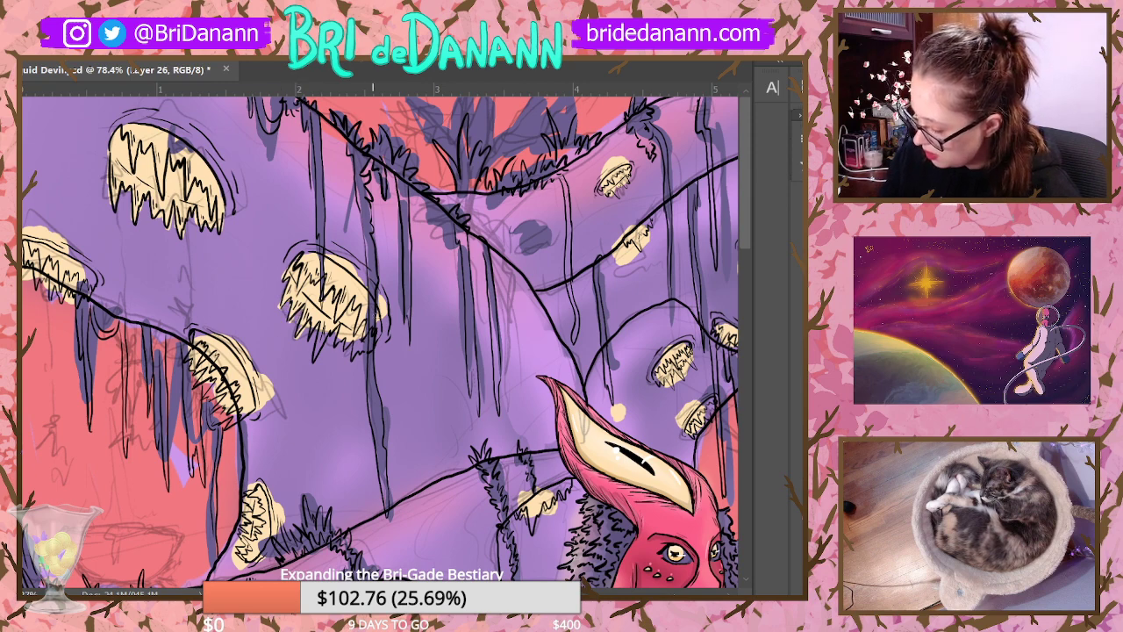
pyautogui.moveTo(374, 314); pyautogui.dragTo(386, 296)
pyautogui.moveTo(327, 269); pyautogui.dragTo(360, 258)
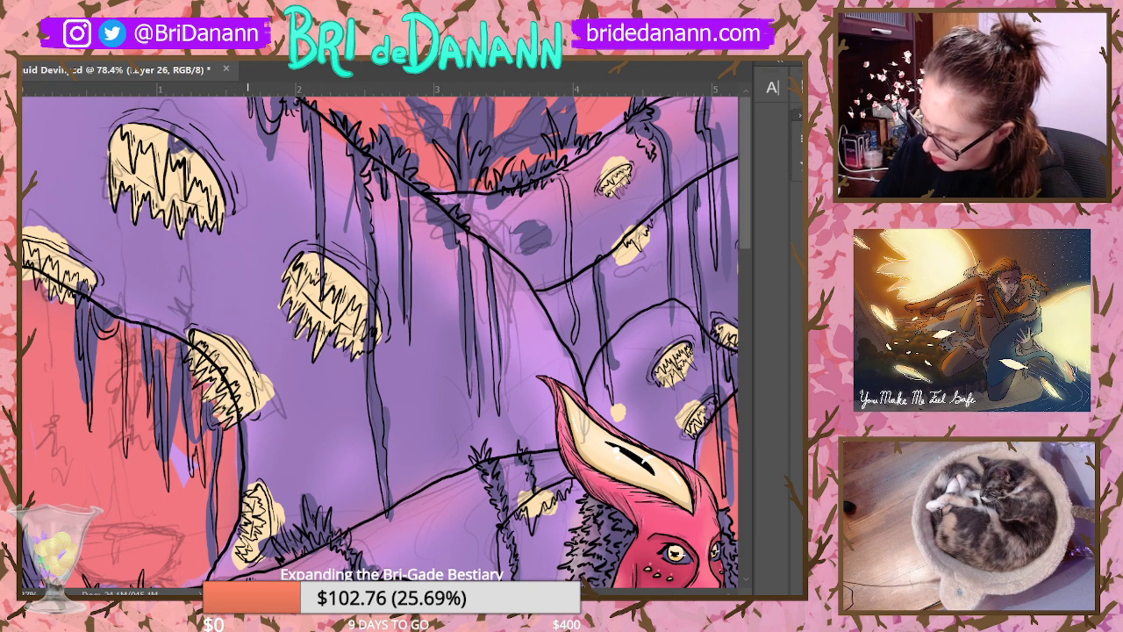
# Step: Trim the cream overspill around the three fungi bordering the large left red opening so the colour matches their outlines
pyautogui.moveTo(40, 223); pyautogui.dragTo(77, 255)
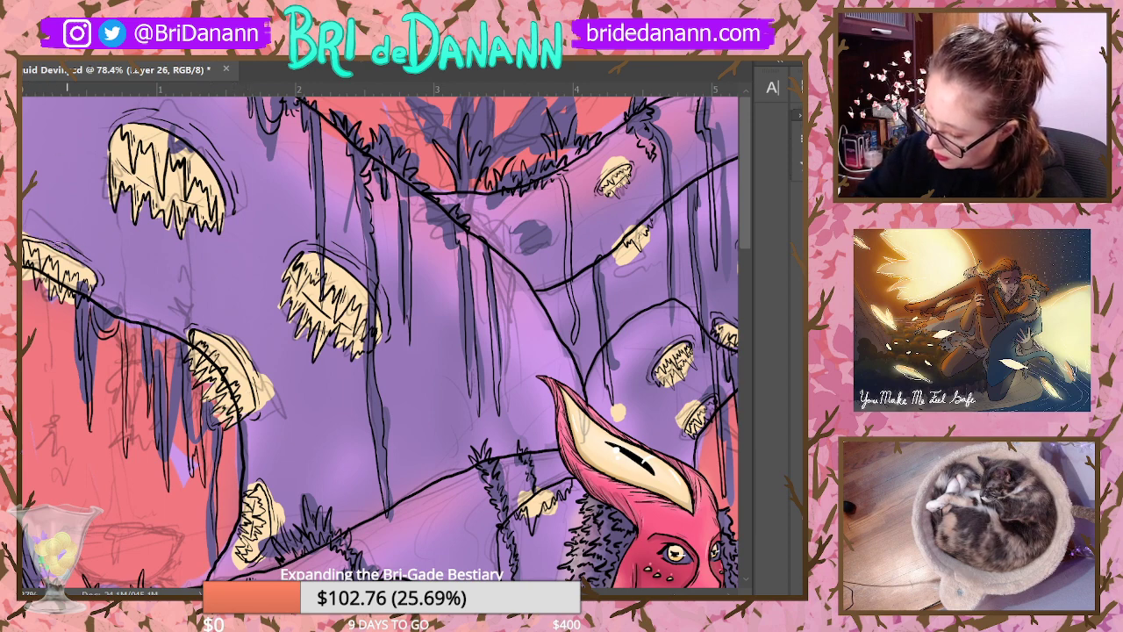
pyautogui.moveTo(221, 335)
pyautogui.mouseDown()
pyautogui.moveTo(261, 376)
pyautogui.moveTo(259, 408)
pyautogui.moveTo(271, 386)
pyautogui.mouseUp()
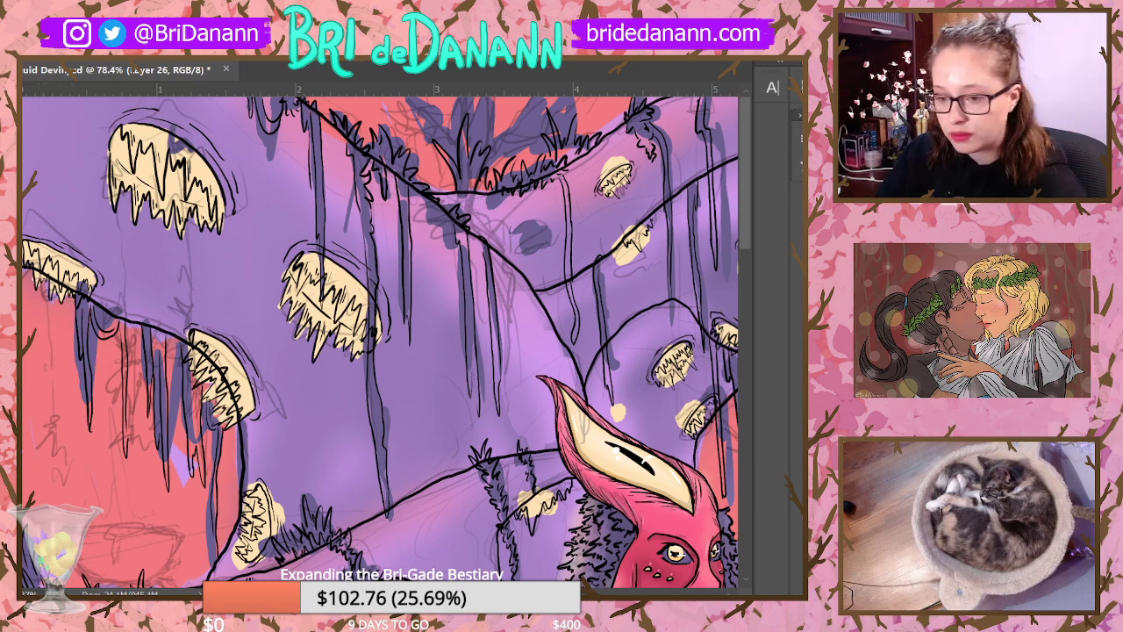
pyautogui.scroll(-3, 741, 275)
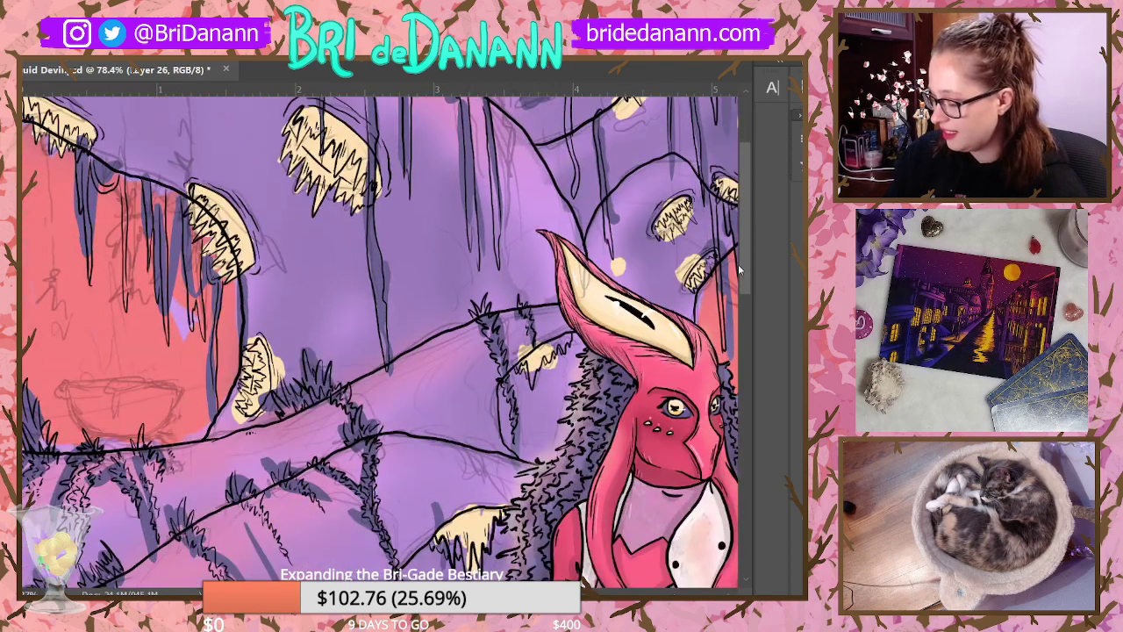
pyautogui.moveTo(279, 374); pyautogui.dragTo(259, 337)
pyautogui.moveTo(237, 409)
pyautogui.mouseDown()
pyautogui.moveTo(239, 395)
pyautogui.moveTo(244, 407)
pyautogui.mouseUp()
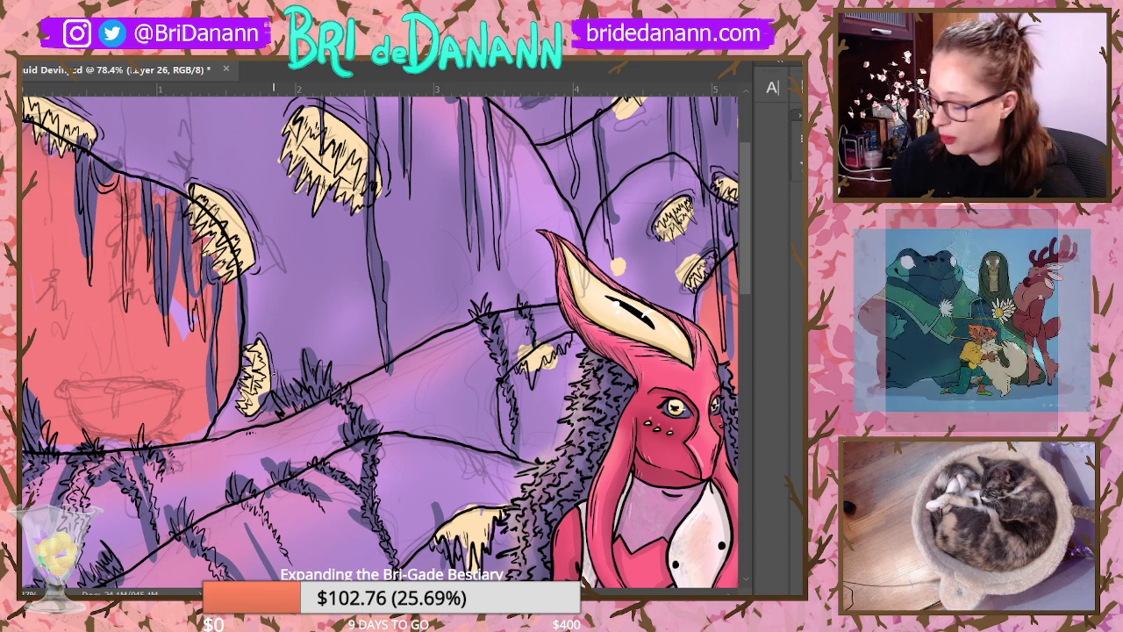
# Step: Tidy the cream colour of the fungi around the central red opening so it stays within their inked shapes
pyautogui.hscroll(5, 273, 374)
pyautogui.moveTo(263, 340); pyautogui.dragTo(283, 349)
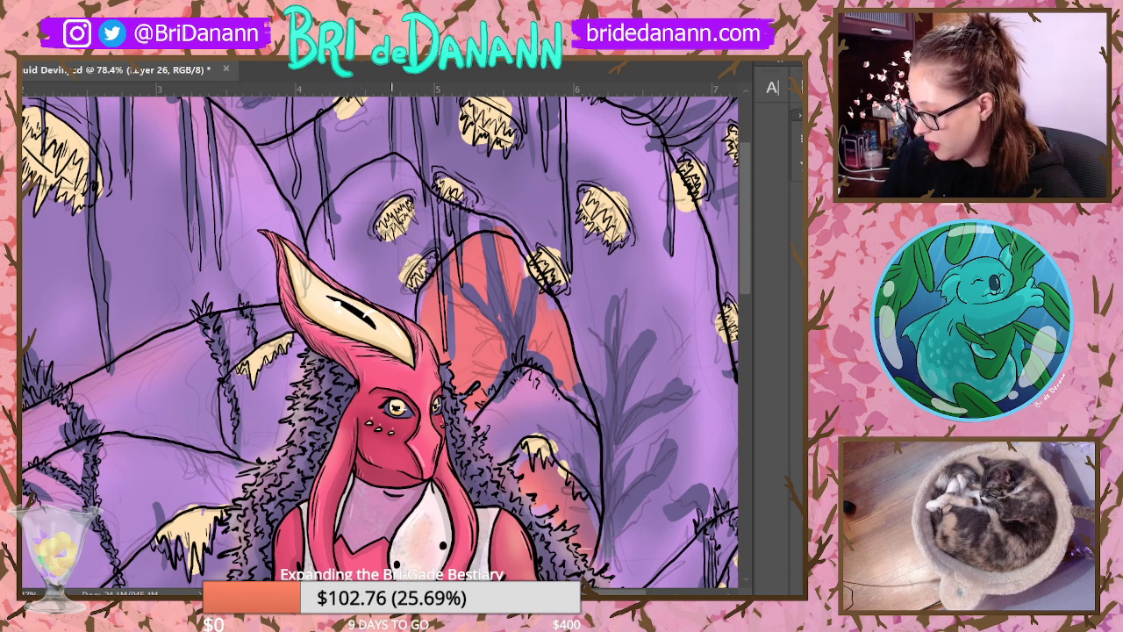
pyautogui.moveTo(402, 261)
pyautogui.mouseDown()
pyautogui.moveTo(425, 252)
pyautogui.moveTo(407, 280)
pyautogui.mouseUp()
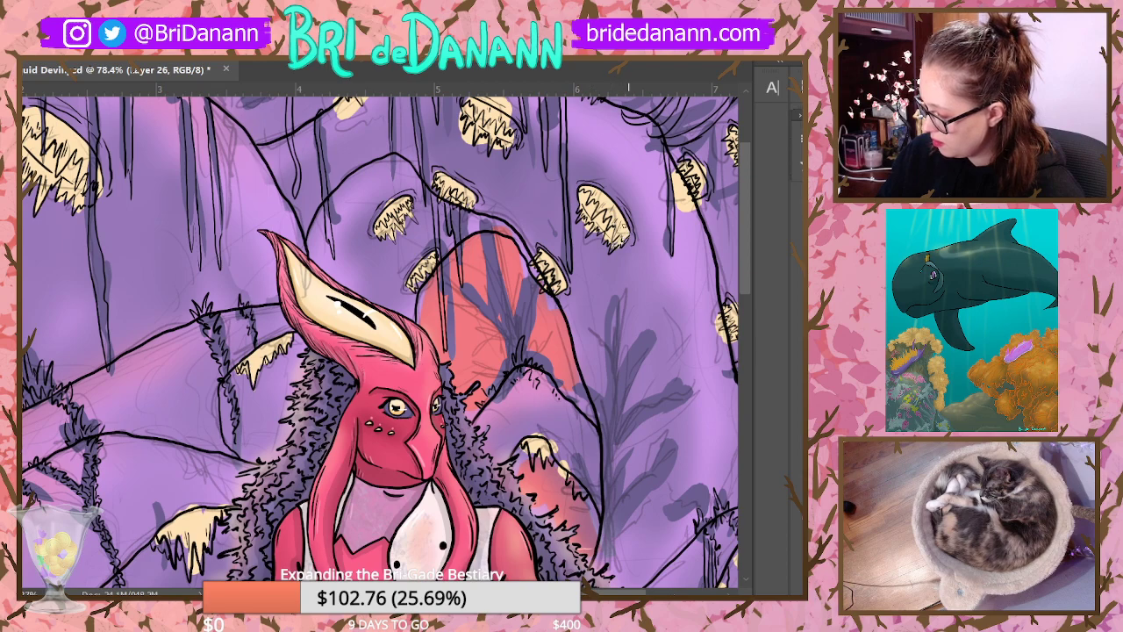
# Step: On Layer 26, trim the cream overspill around the fungi on the right-hand ridges so the colour fits their inked caps and teeth
pyautogui.hotkey('ctrl', '0')
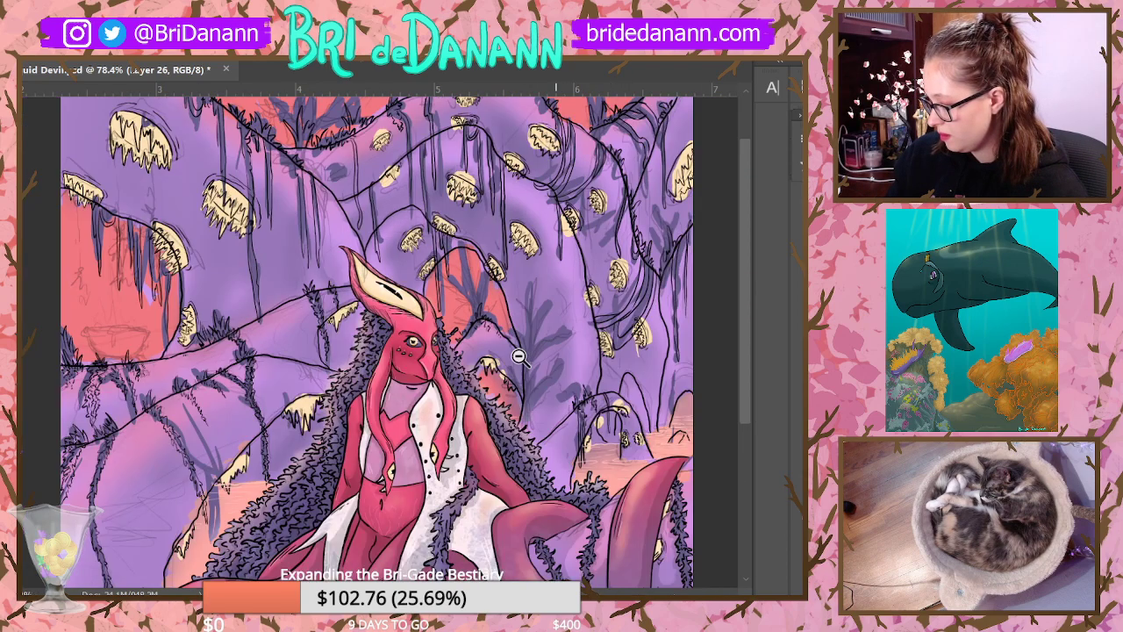
pyautogui.click(297, 377)
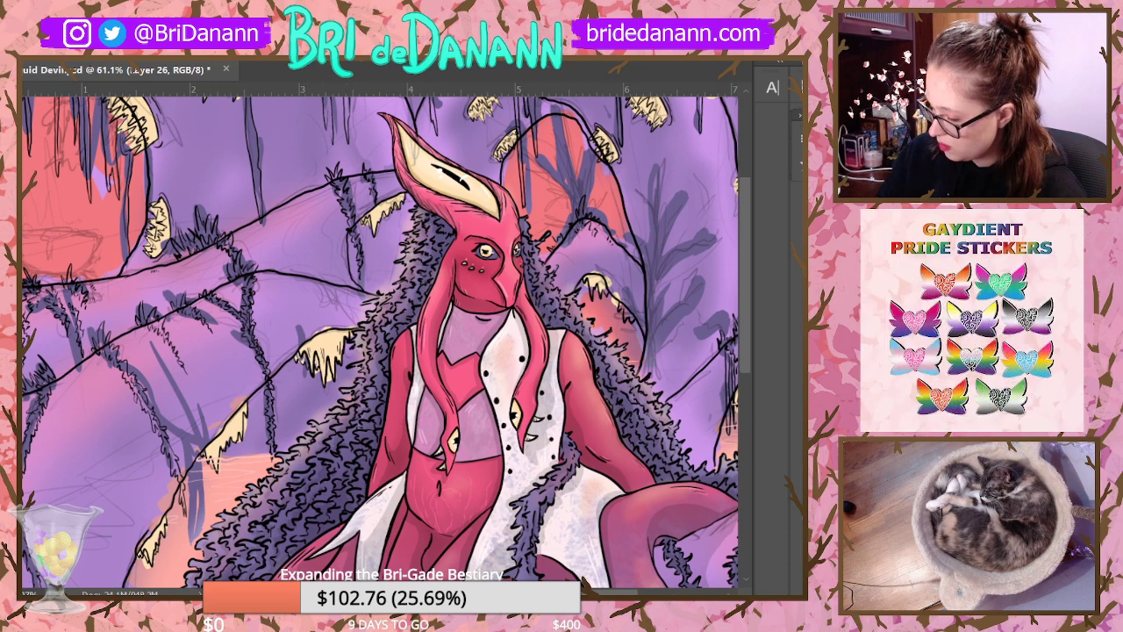
pyautogui.keyDown('ctrl'); pyautogui.click(151, 557); pyautogui.keyUp('ctrl')
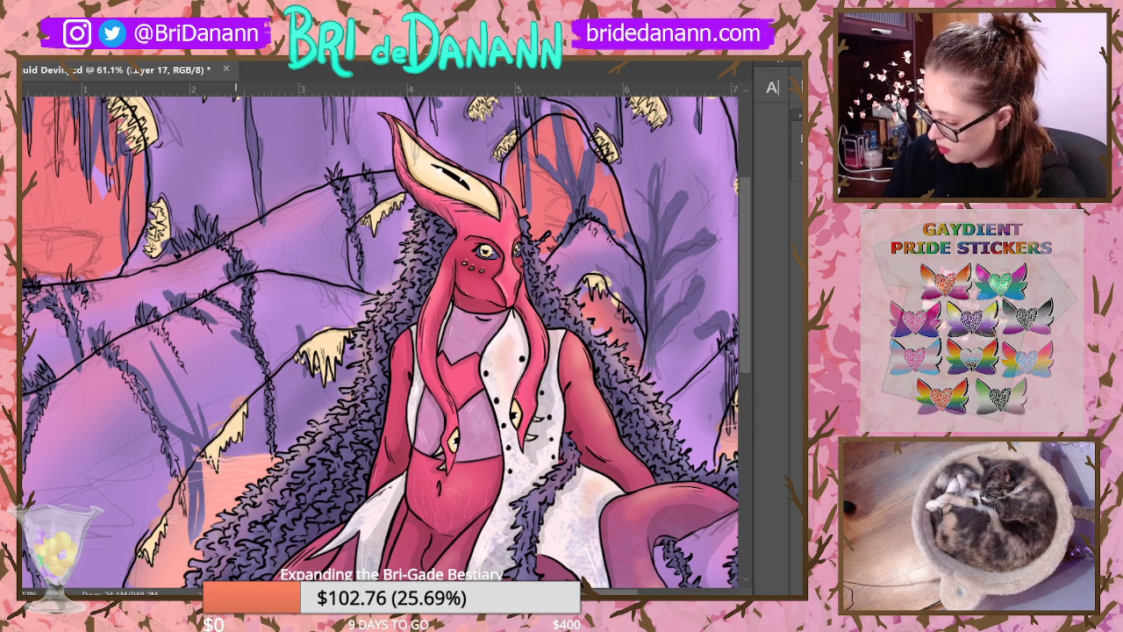
pyautogui.hotkey('ctrl', 't')
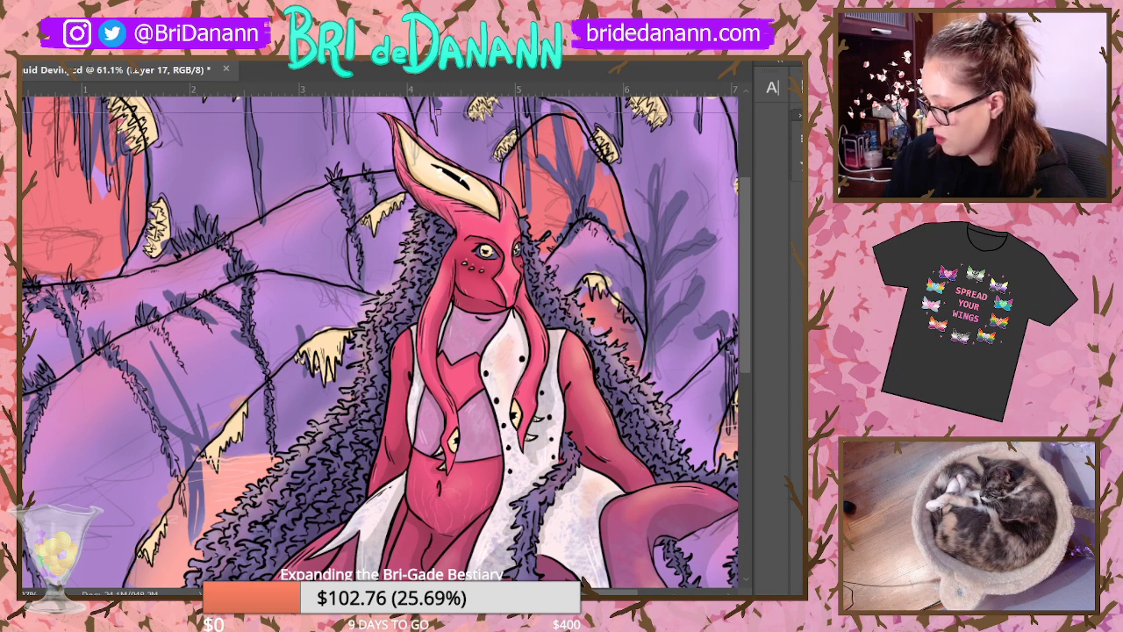
pyautogui.hscroll(3, 380, 342)
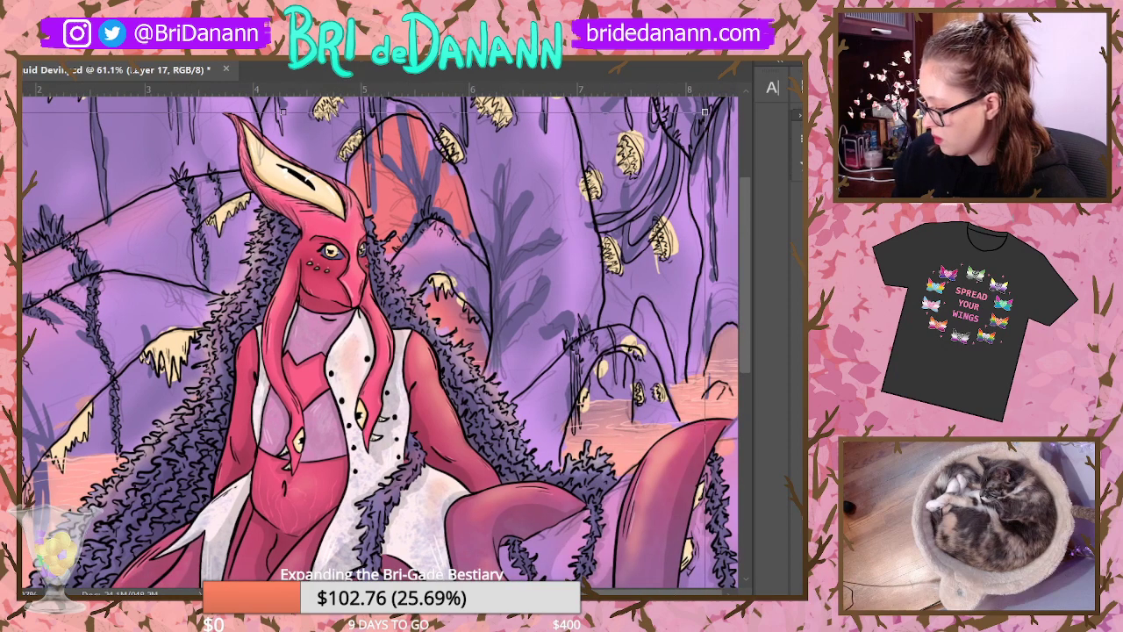
pyautogui.click(639, 138)
pyautogui.press('b')
pyautogui.moveTo(638, 128)
pyautogui.mouseDown()
pyautogui.moveTo(639, 160)
pyautogui.moveTo(622, 140)
pyautogui.moveTo(599, 202)
pyautogui.moveTo(593, 184)
pyautogui.mouseUp()
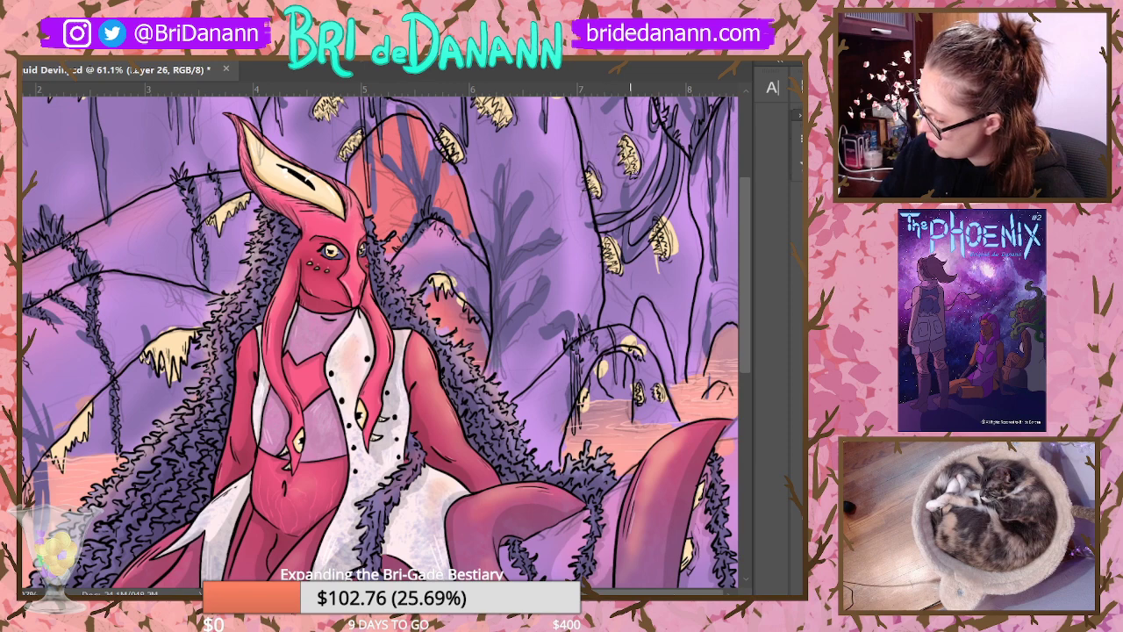
pyautogui.moveTo(621, 258); pyautogui.dragTo(613, 237)
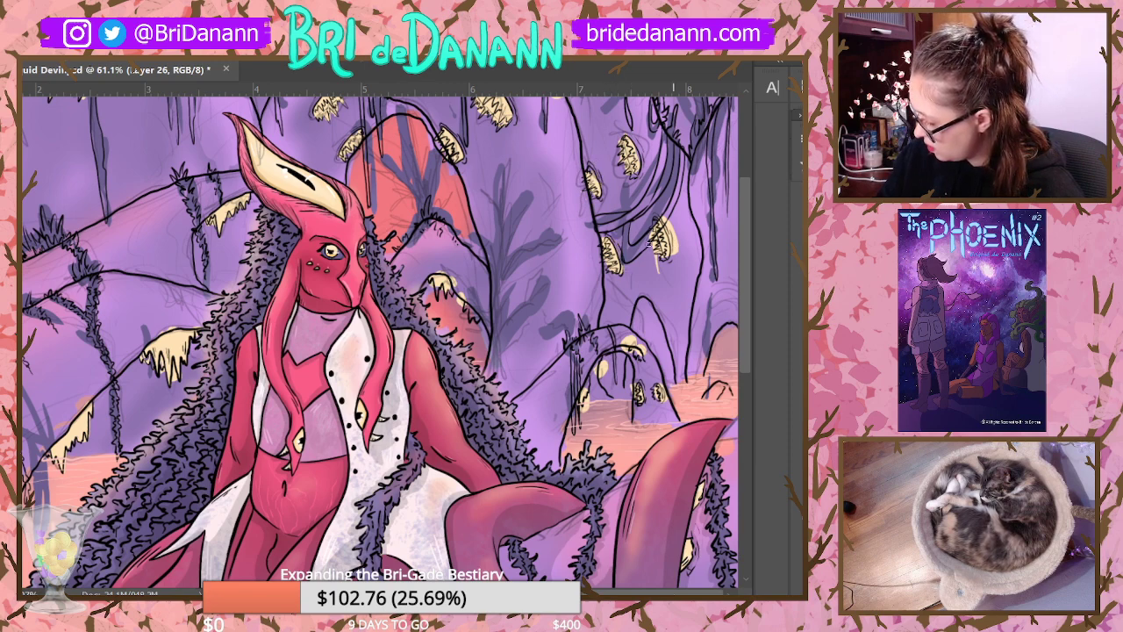
pyautogui.moveTo(670, 217); pyautogui.dragTo(658, 279)
# Step: Clean up the cream colour of the small fungi around the little arch to the right of the devil
pyautogui.moveTo(627, 333); pyautogui.dragTo(632, 353)
pyautogui.moveTo(632, 337); pyautogui.dragTo(647, 341)
pyautogui.moveTo(632, 393); pyautogui.dragTo(665, 400)
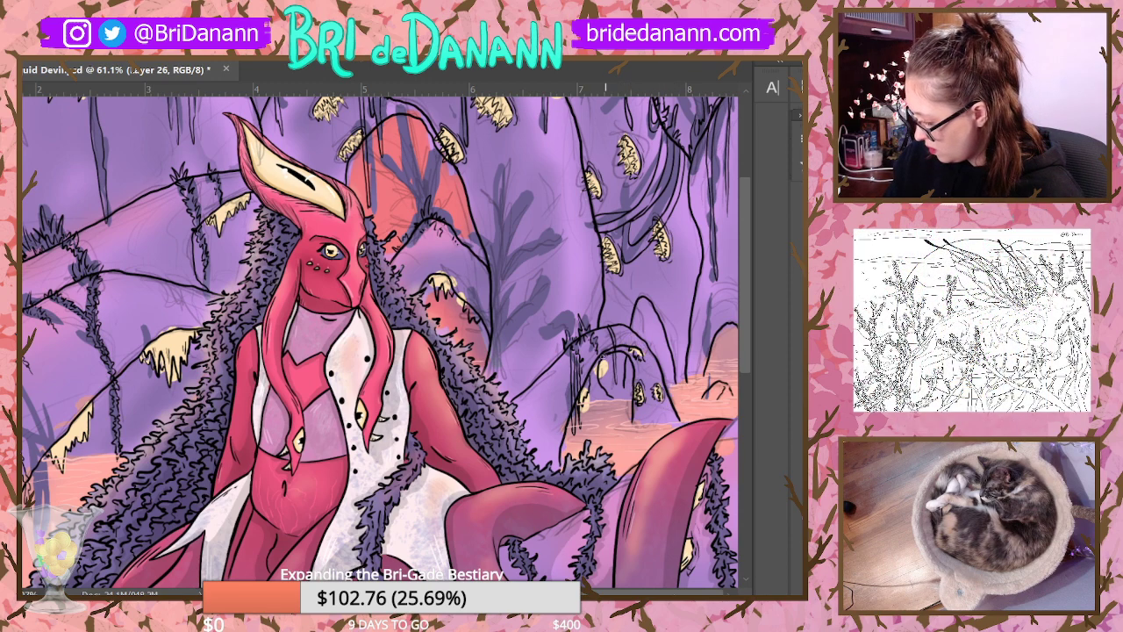
pyautogui.moveTo(603, 355); pyautogui.dragTo(595, 378)
pyautogui.moveTo(586, 388); pyautogui.dragTo(583, 414)
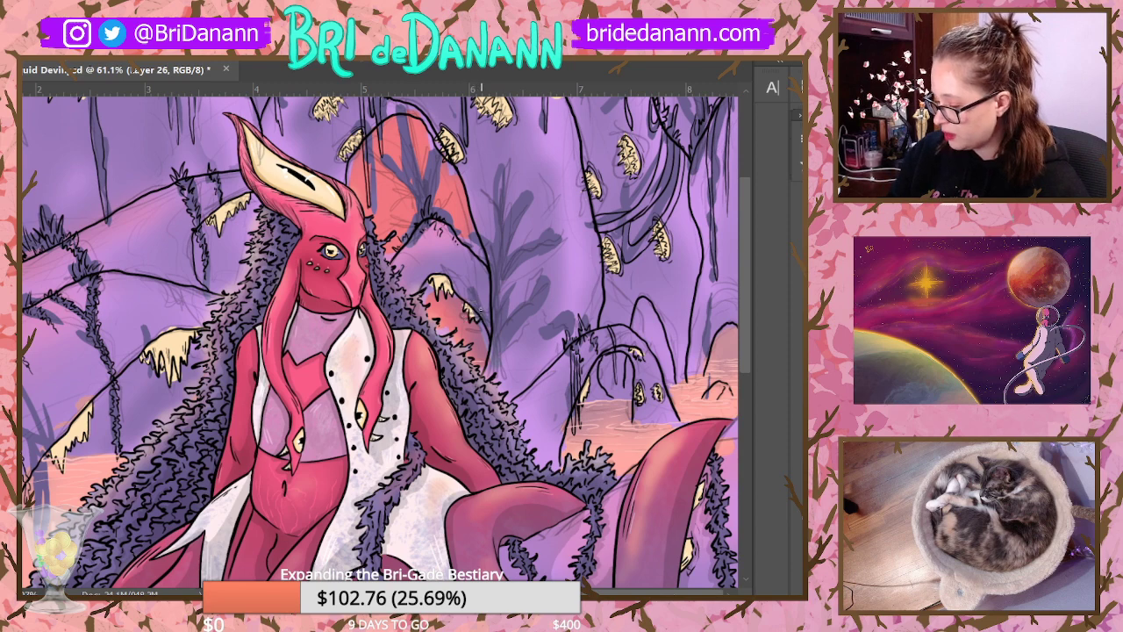
# Step: On Layer 19, erase the dark blue colour of the uninked branching plants beside the devil and inside the central red opening at 69 px
pyautogui.scroll(5, 743, 283)
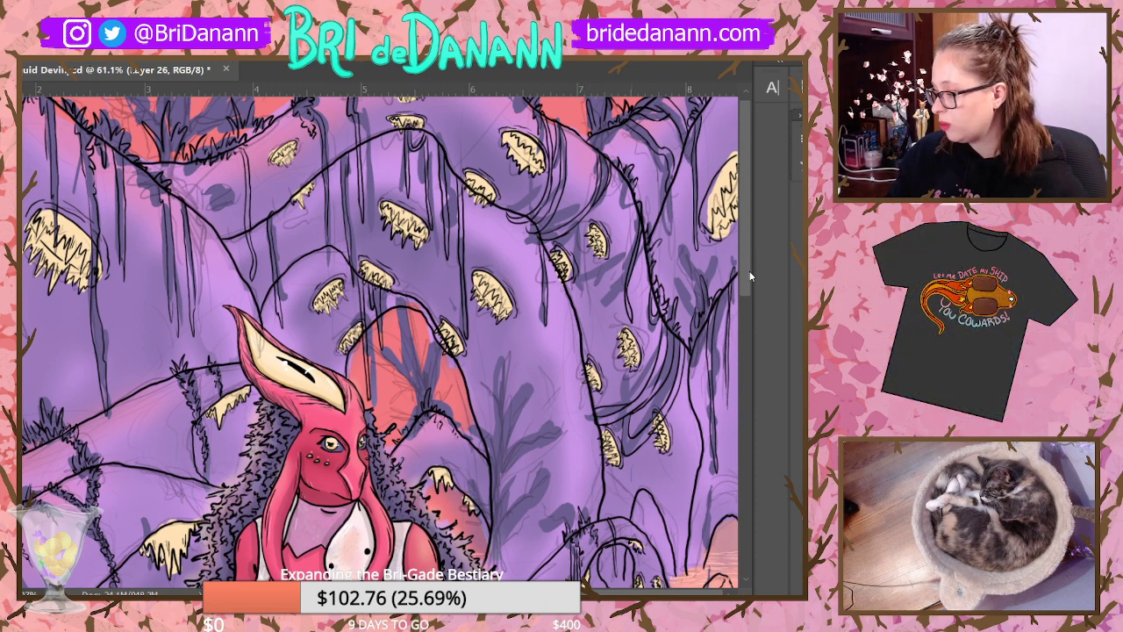
pyautogui.scroll(1, 750, 277)
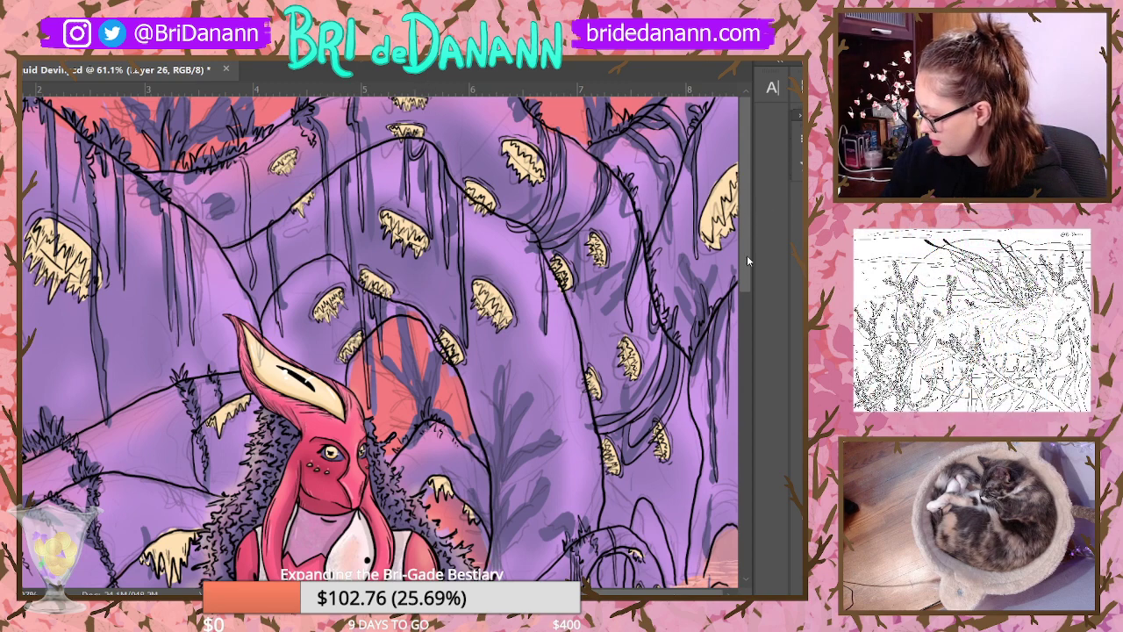
pyautogui.moveTo(747, 255)
pyautogui.mouseDown()
pyautogui.moveTo(746, 322)
pyautogui.moveTo(758, 179)
pyautogui.moveTo(763, 415)
pyautogui.moveTo(752, 370)
pyautogui.moveTo(764, 302)
pyautogui.moveTo(746, 247)
pyautogui.mouseUp()
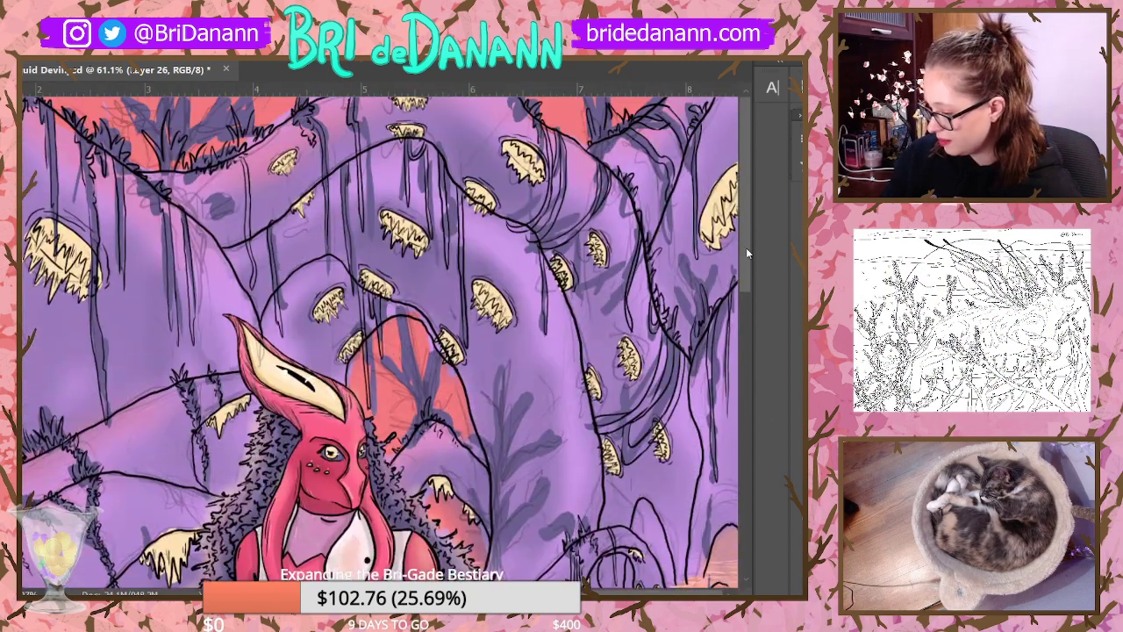
pyautogui.keyDown('ctrl'); pyautogui.click(524, 405); pyautogui.keyUp('ctrl')
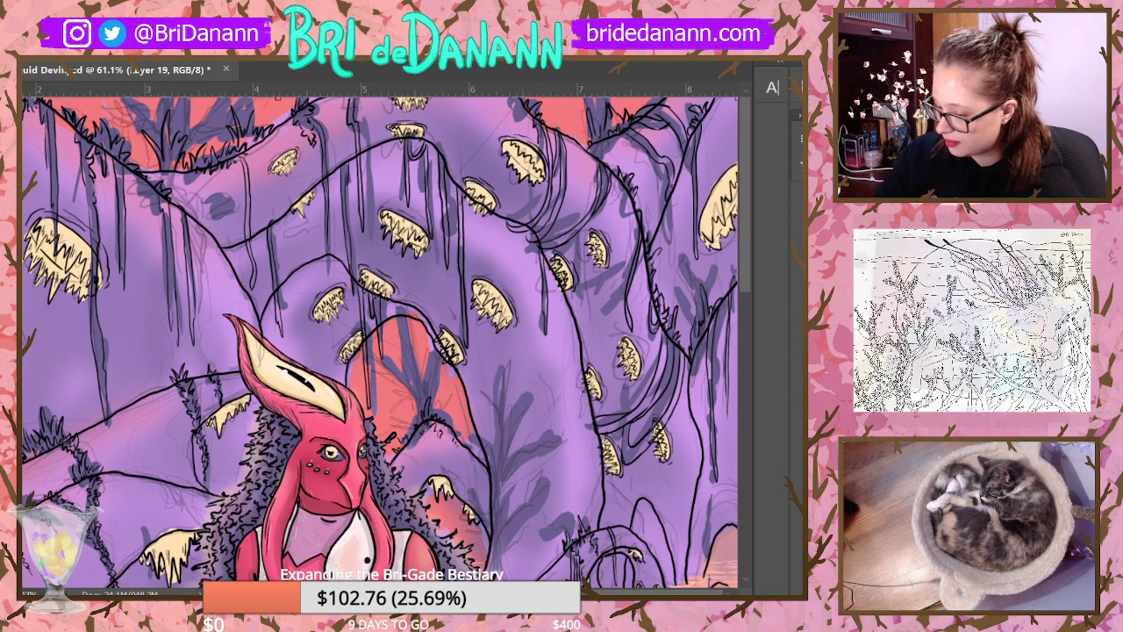
pyautogui.click(27, 58)
pyautogui.click(74, 94)
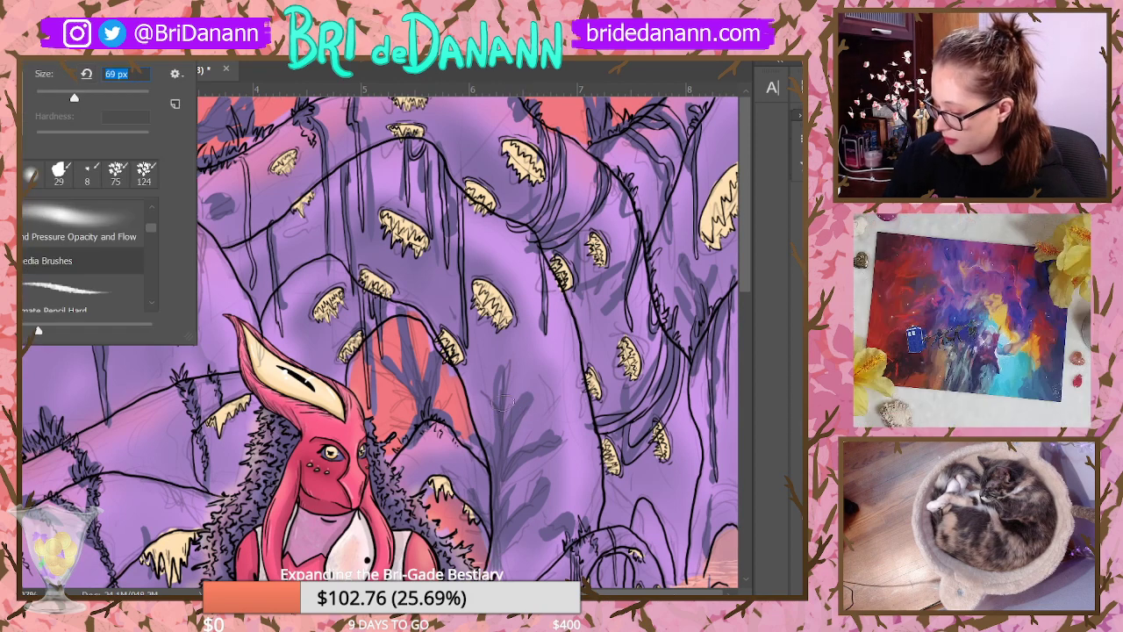
pyautogui.moveTo(503, 462)
pyautogui.mouseDown()
pyautogui.moveTo(497, 516)
pyautogui.moveTo(496, 469)
pyautogui.mouseUp()
pyautogui.moveTo(488, 484)
pyautogui.mouseDown()
pyautogui.moveTo(511, 544)
pyautogui.moveTo(530, 463)
pyautogui.moveTo(553, 458)
pyautogui.moveTo(567, 522)
pyautogui.moveTo(552, 391)
pyautogui.mouseUp()
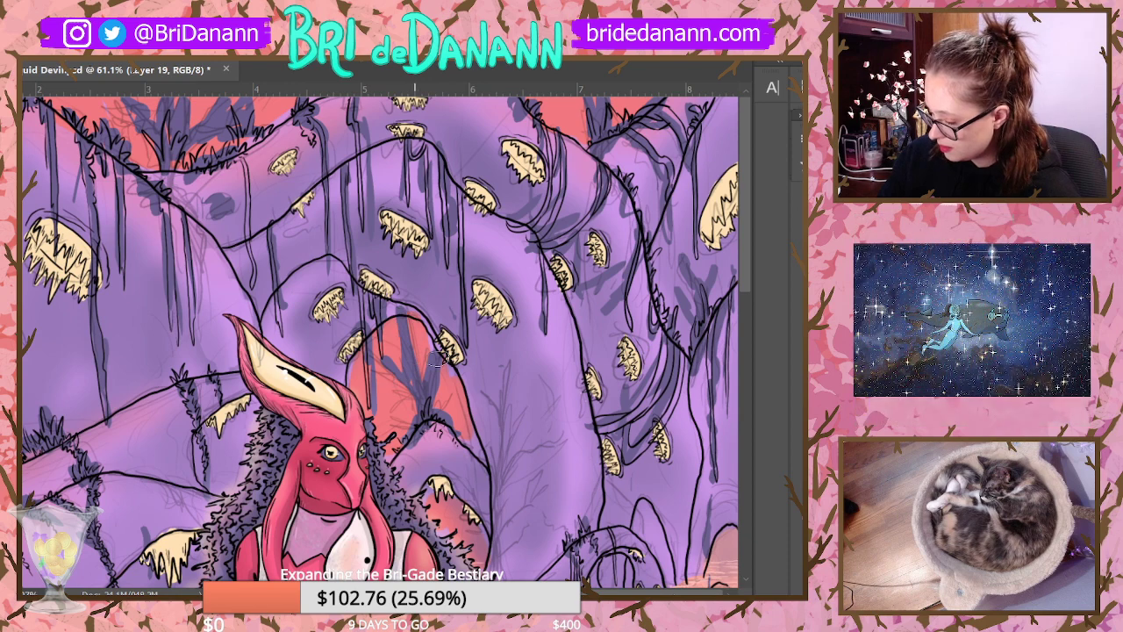
pyautogui.moveTo(395, 324)
pyautogui.mouseDown()
pyautogui.moveTo(449, 381)
pyautogui.moveTo(458, 426)
pyautogui.moveTo(422, 413)
pyautogui.moveTo(414, 444)
pyautogui.mouseUp()
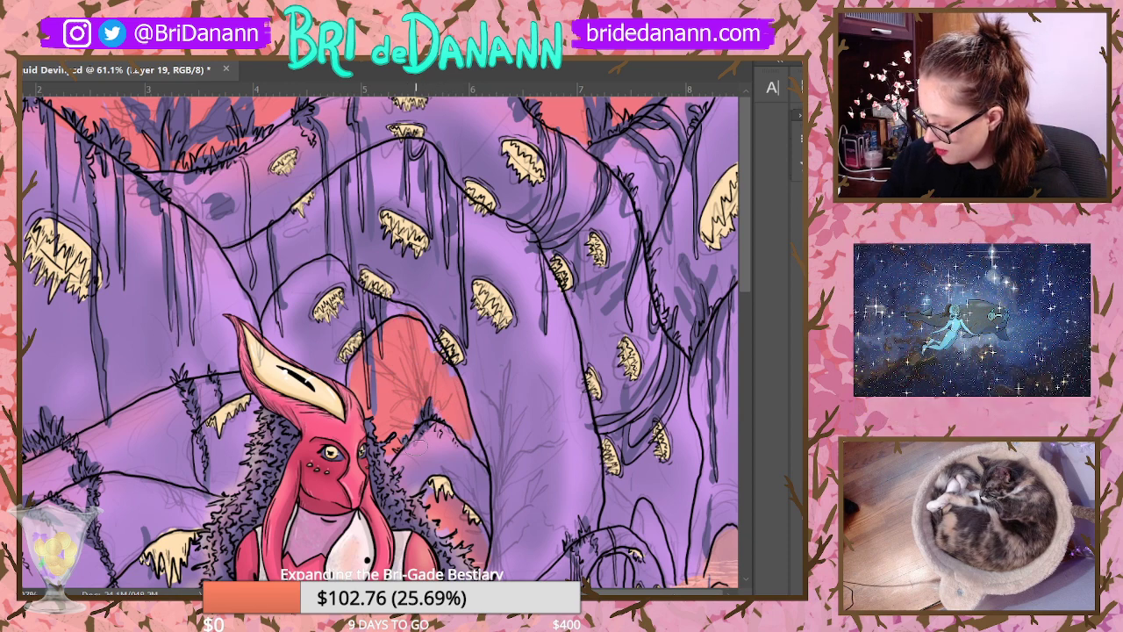
pyautogui.moveTo(386, 317)
pyautogui.mouseDown()
pyautogui.moveTo(380, 294)
pyautogui.moveTo(375, 359)
pyautogui.moveTo(365, 332)
pyautogui.moveTo(376, 379)
pyautogui.mouseUp()
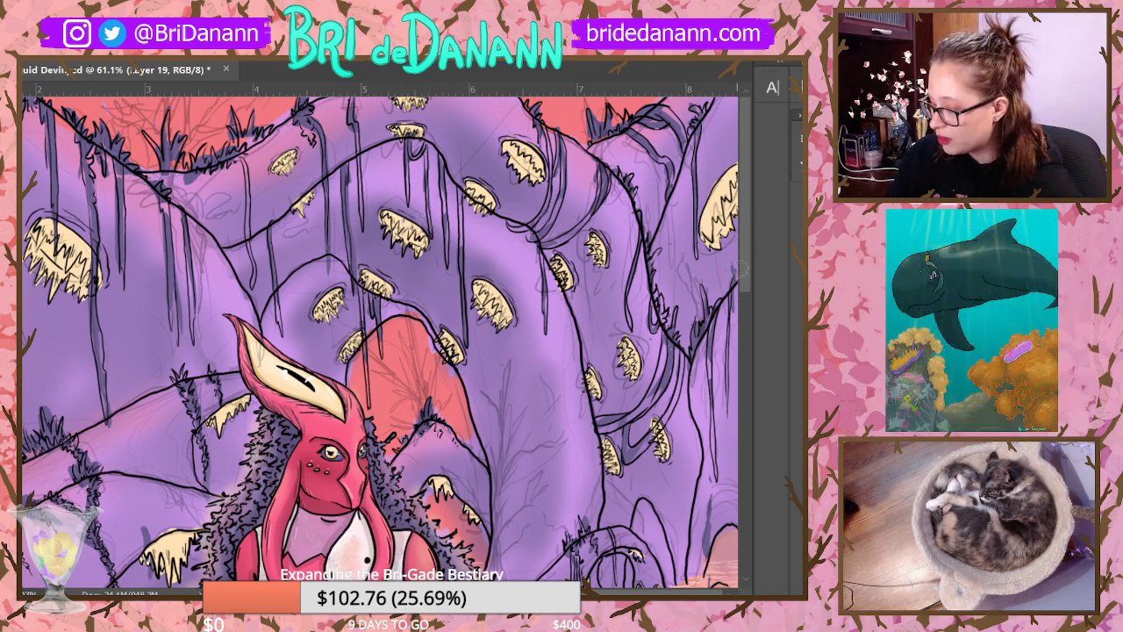
# Step: Remove the stray dark blue plant colour around the large left red opening and the vines on the lower-left ridges
pyautogui.moveTo(741, 310); pyautogui.dragTo(739, 79)
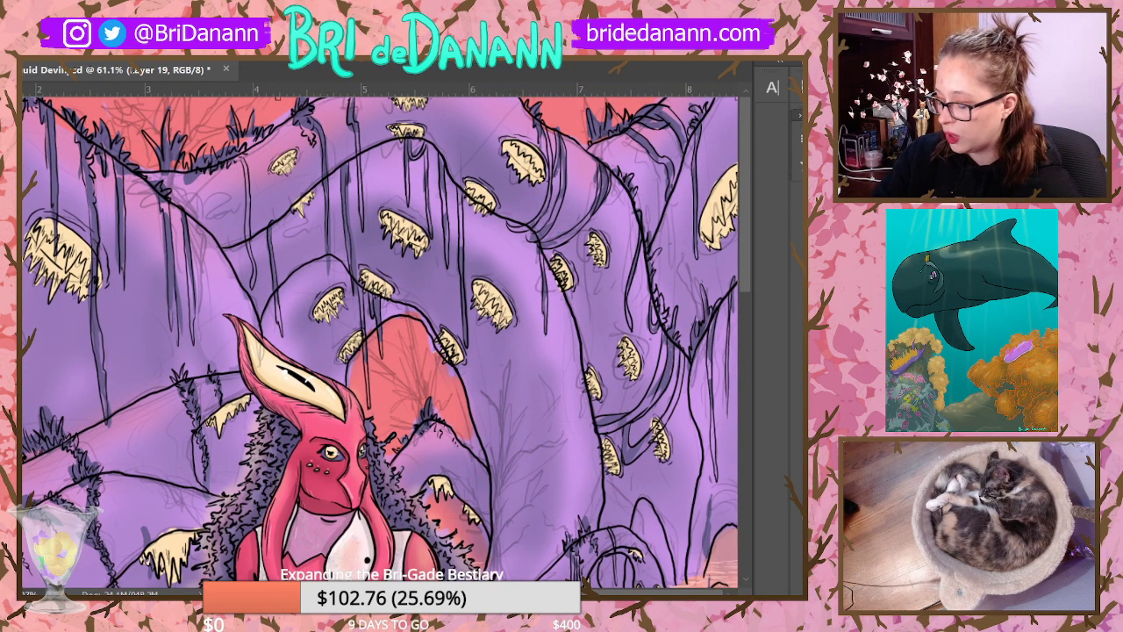
pyautogui.moveTo(746, 207); pyautogui.dragTo(779, 120)
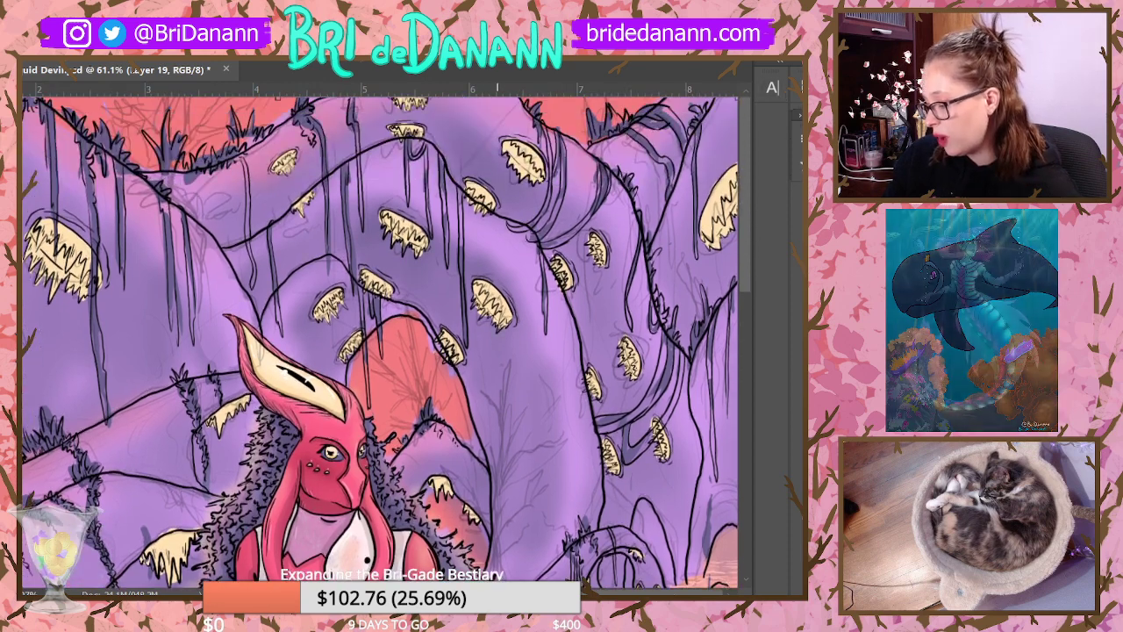
pyautogui.moveTo(527, 592); pyautogui.dragTo(429, 593)
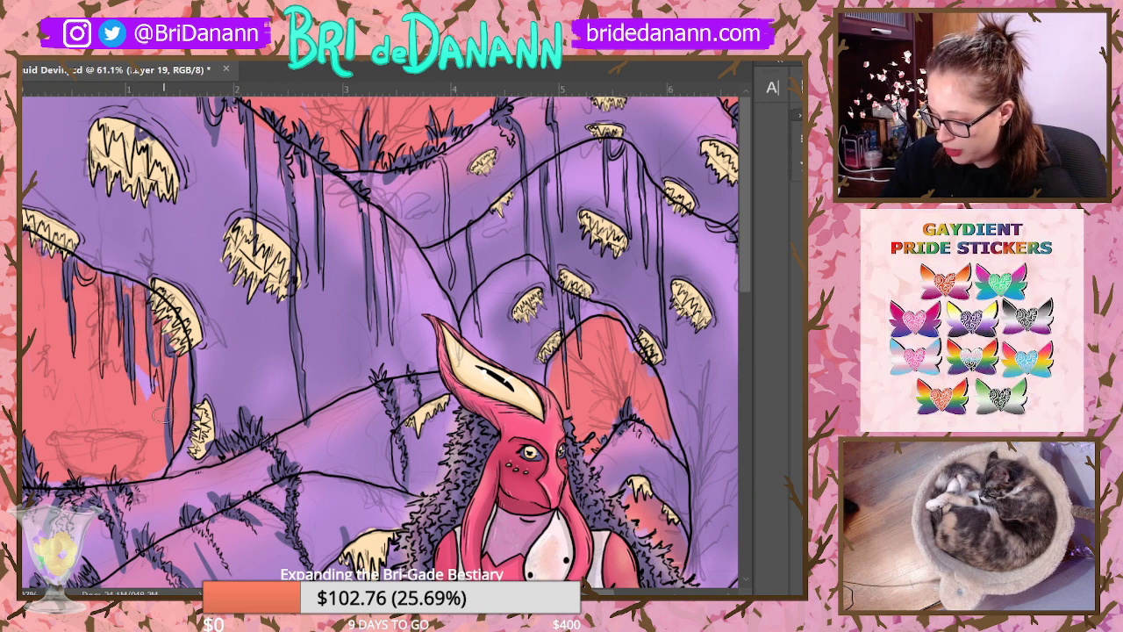
pyautogui.moveTo(163, 415); pyautogui.dragTo(166, 422)
pyautogui.moveTo(198, 354)
pyautogui.mouseDown()
pyautogui.moveTo(193, 400)
pyautogui.moveTo(210, 446)
pyautogui.moveTo(215, 409)
pyautogui.moveTo(274, 483)
pyautogui.moveTo(289, 450)
pyautogui.moveTo(298, 456)
pyautogui.mouseUp()
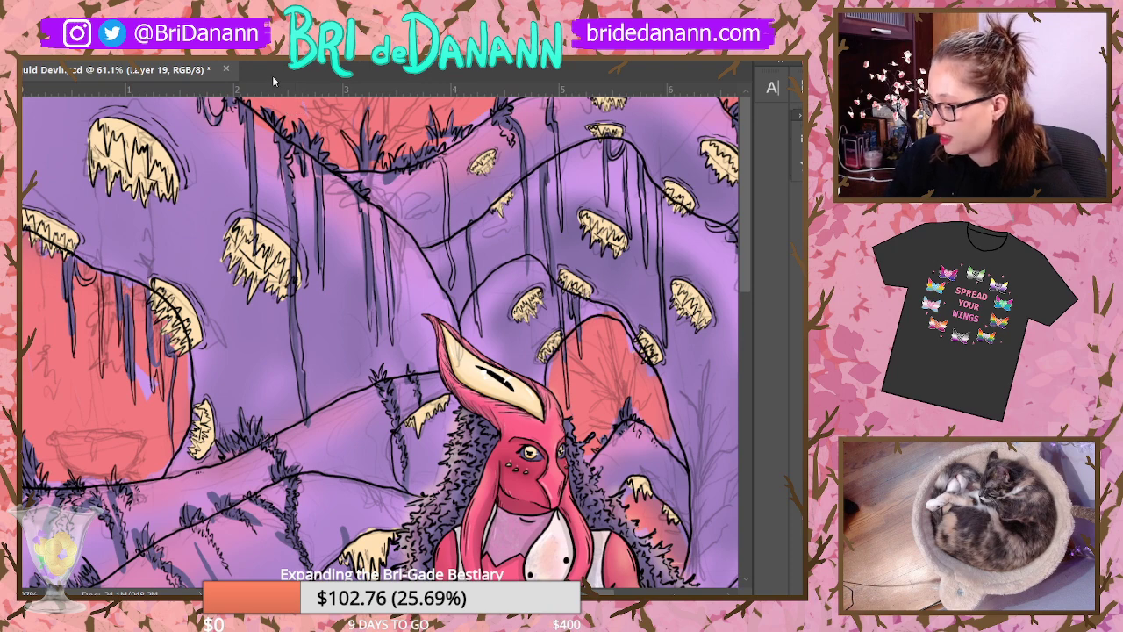
pyautogui.scroll(-5, 750, 234)
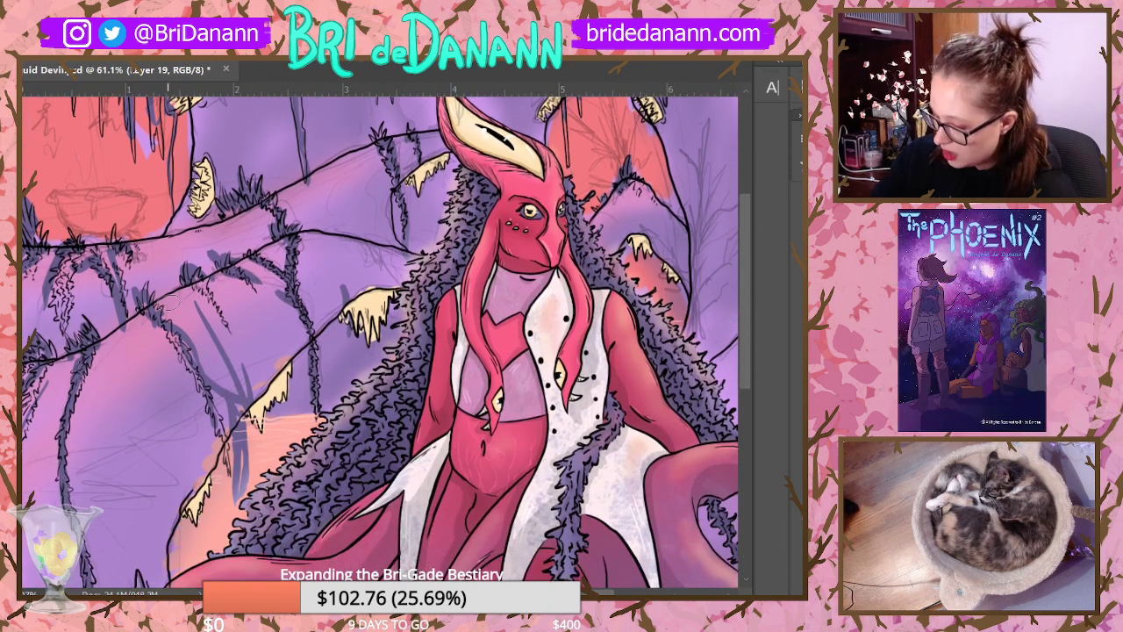
pyautogui.moveTo(246, 439); pyautogui.dragTo(237, 491)
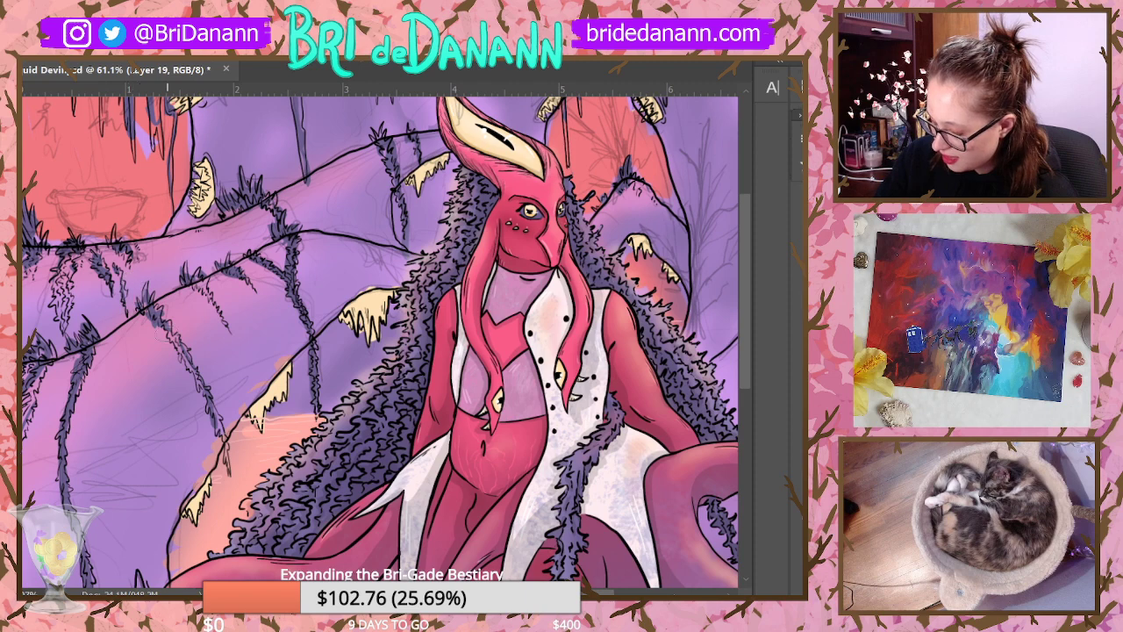
# Step: Examine the dark blue vine and plant colour around the tentacles, across the upper background and in the whole illustration
pyautogui.moveTo(740, 268); pyautogui.dragTo(719, 462)
pyautogui.scroll(3, 719, 462)
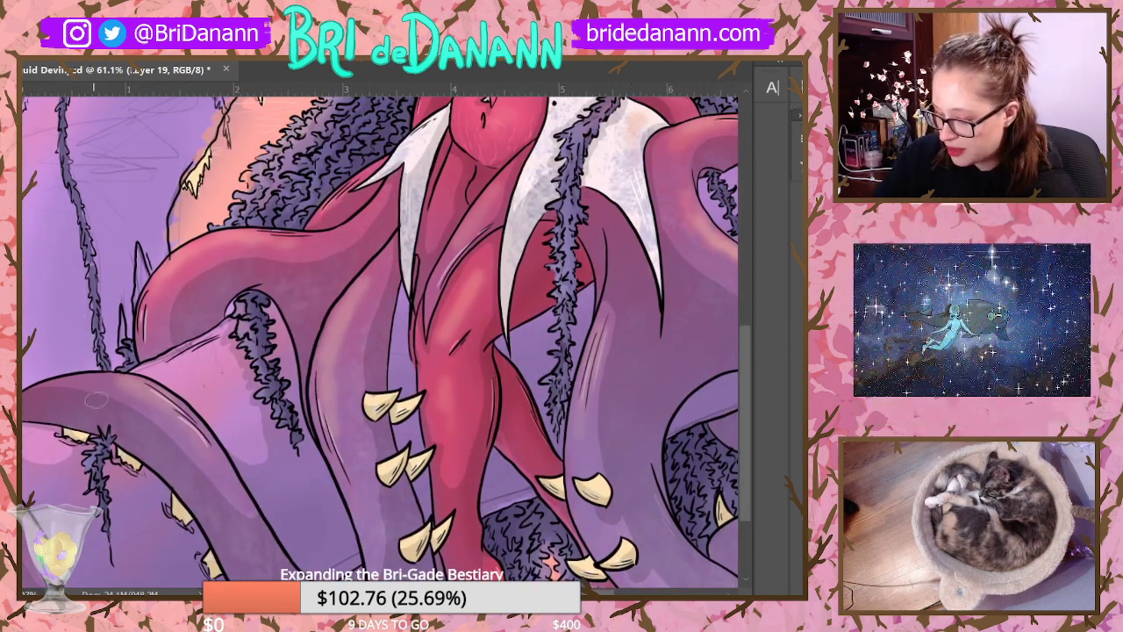
pyautogui.moveTo(744, 421); pyautogui.dragTo(749, 129)
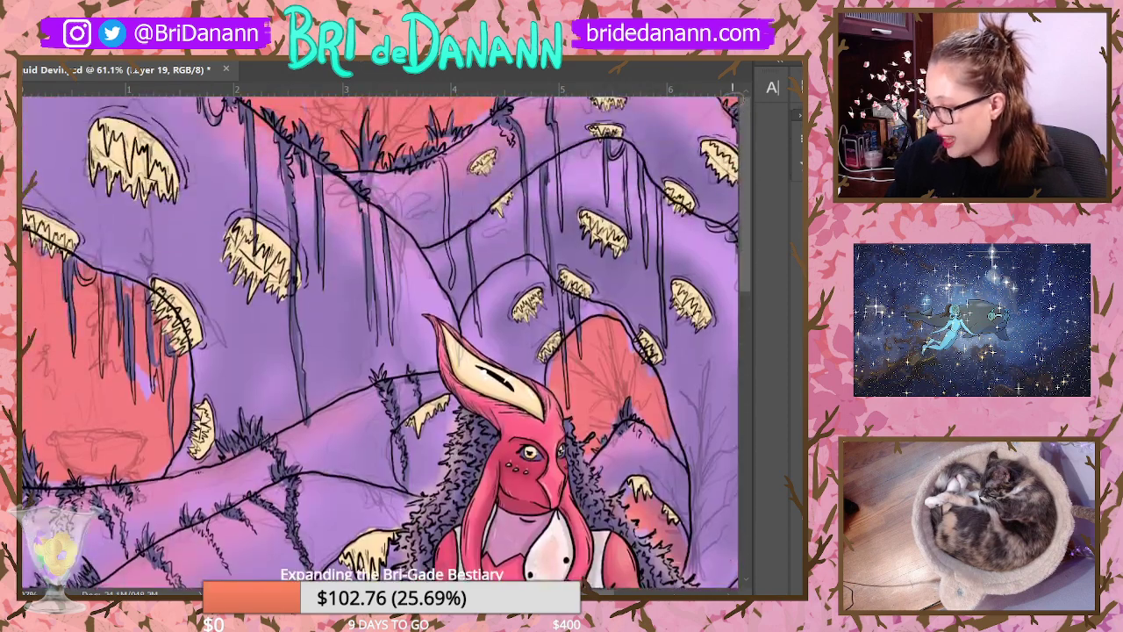
pyautogui.hscroll(5, 728, 105)
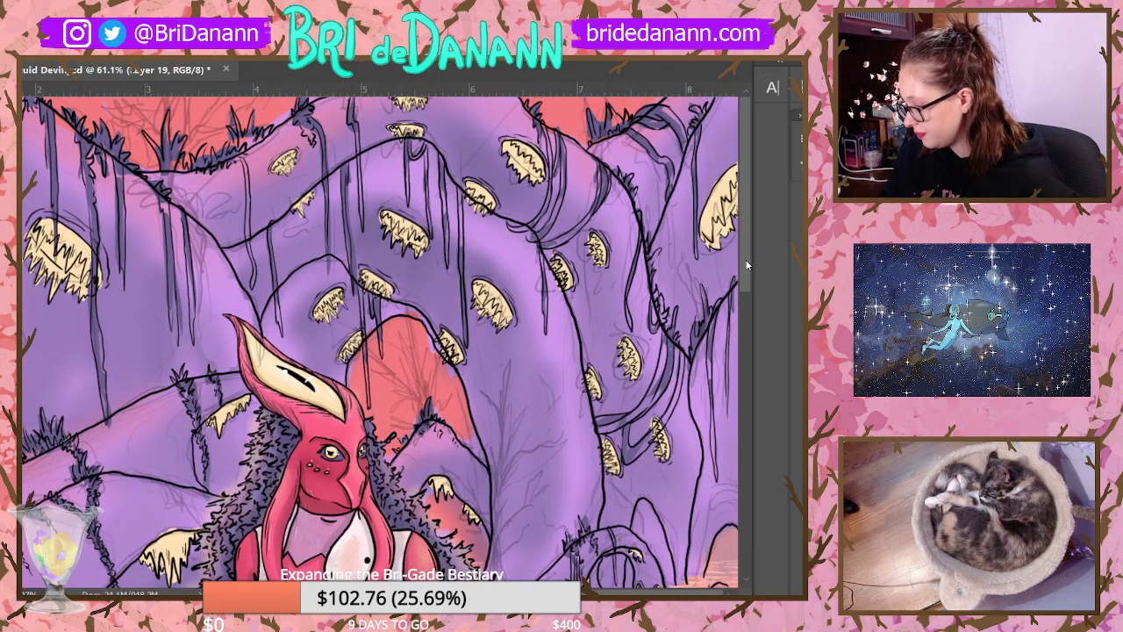
pyautogui.moveTo(747, 264); pyautogui.dragTo(740, 327)
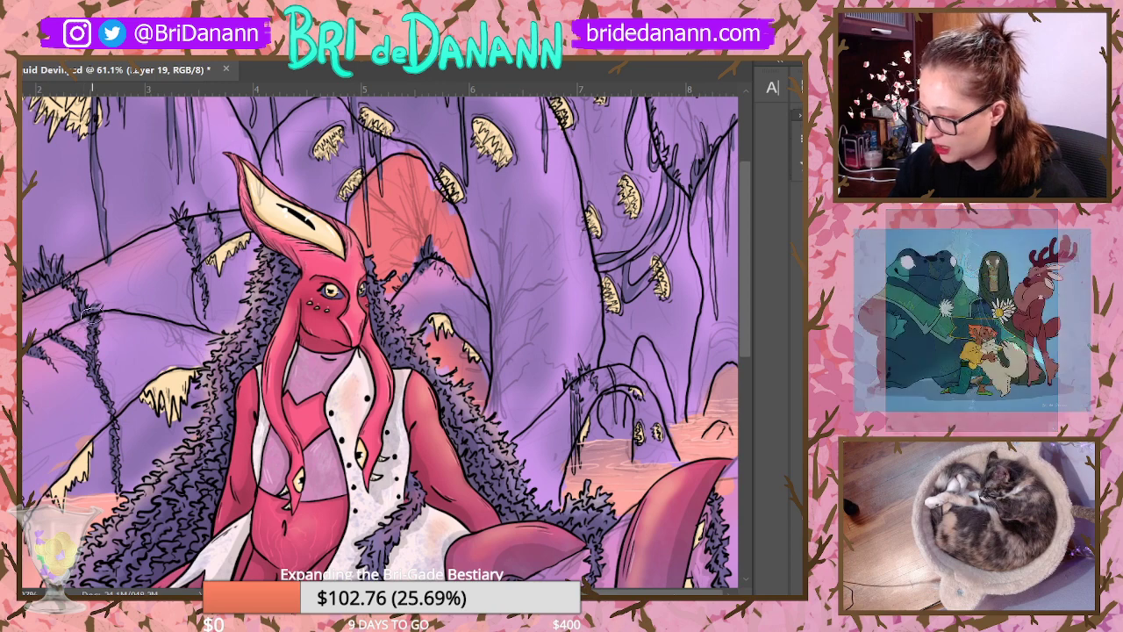
pyautogui.moveTo(746, 310); pyautogui.dragTo(752, 79)
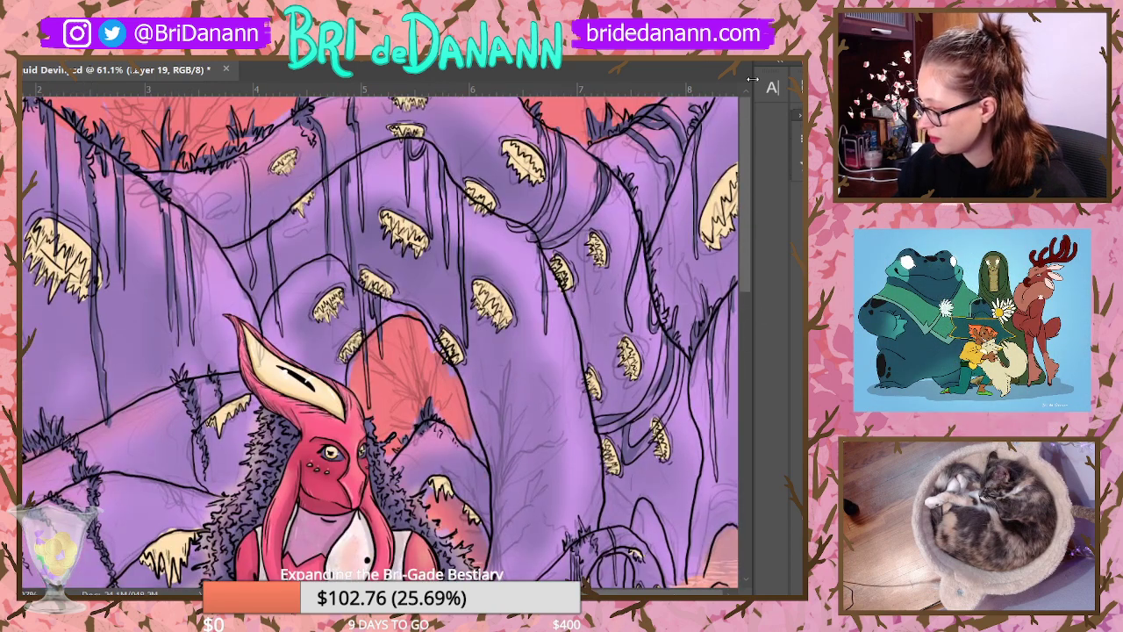
pyautogui.keyDown('alt'); pyautogui.click(591, 329); pyautogui.keyUp('alt')
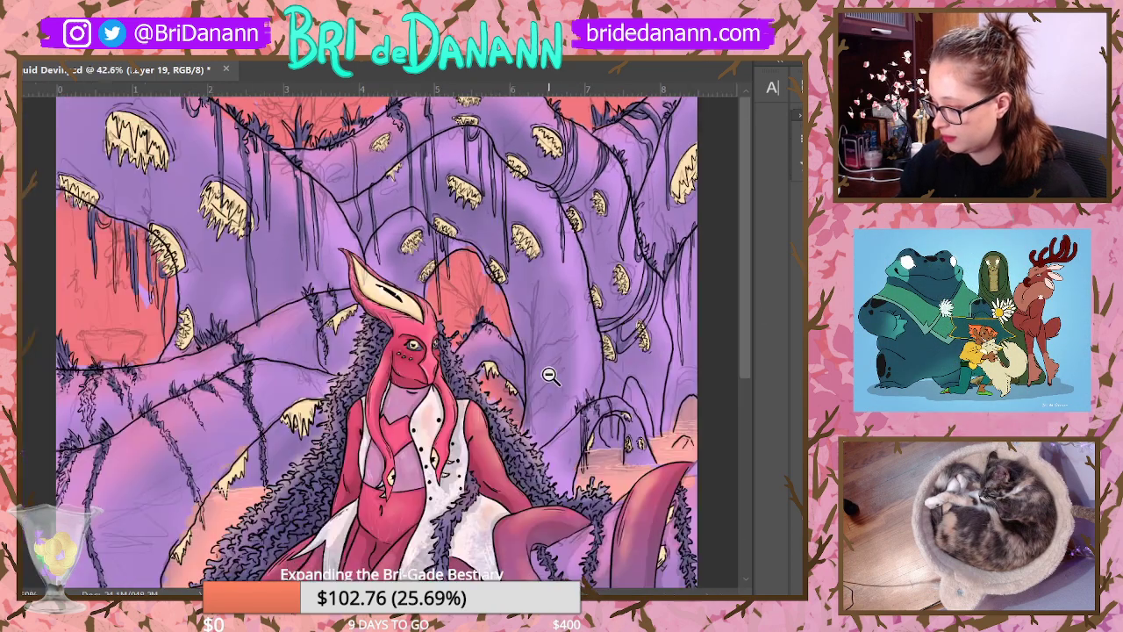
pyautogui.keyDown('alt'); pyautogui.click(639, 360); pyautogui.keyUp('alt')
pyautogui.keyDown('alt'); pyautogui.click(650, 303); pyautogui.keyUp('alt')
pyautogui.keyDown('alt'); pyautogui.click(622, 391); pyautogui.keyUp('alt')
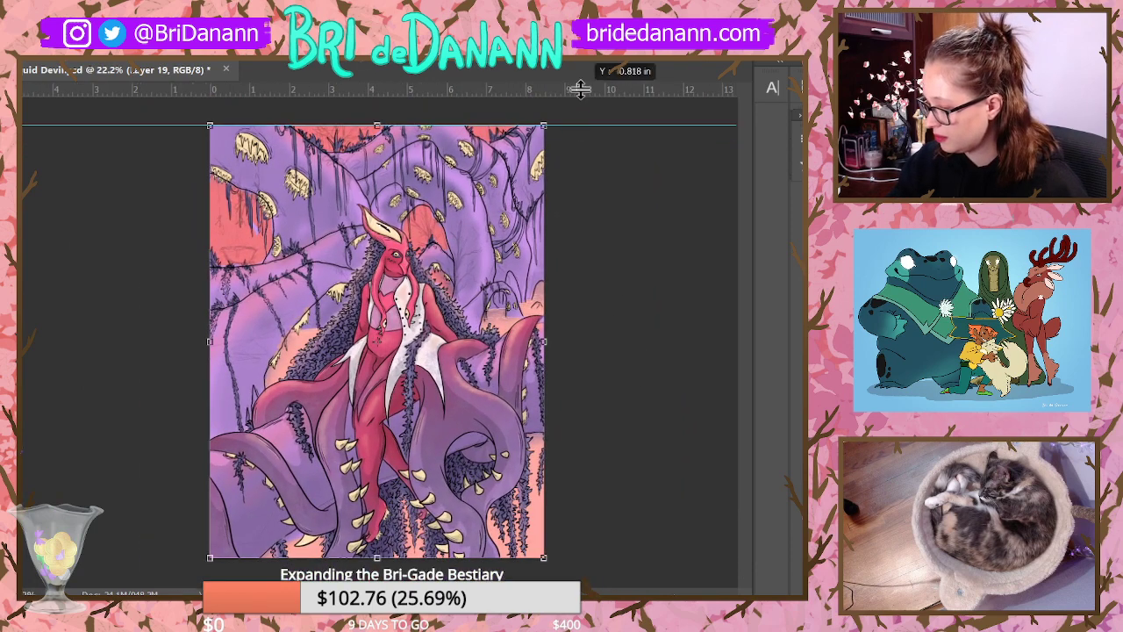
pyautogui.hotkey('ctrl', 't')
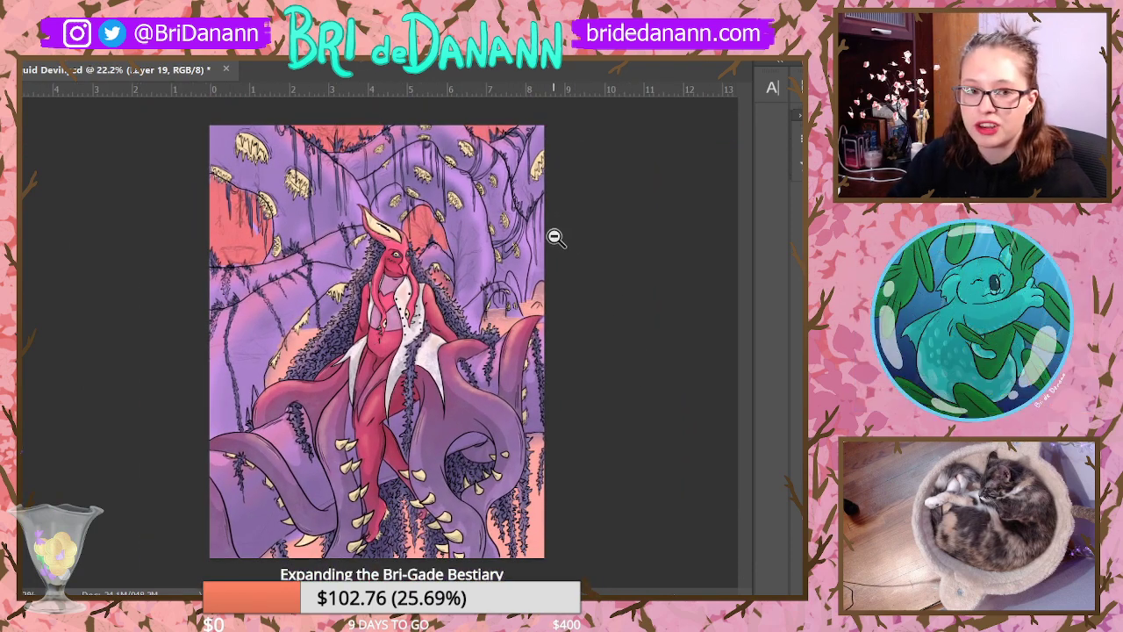
pyautogui.moveTo(495, 137); pyautogui.dragTo(569, 124)
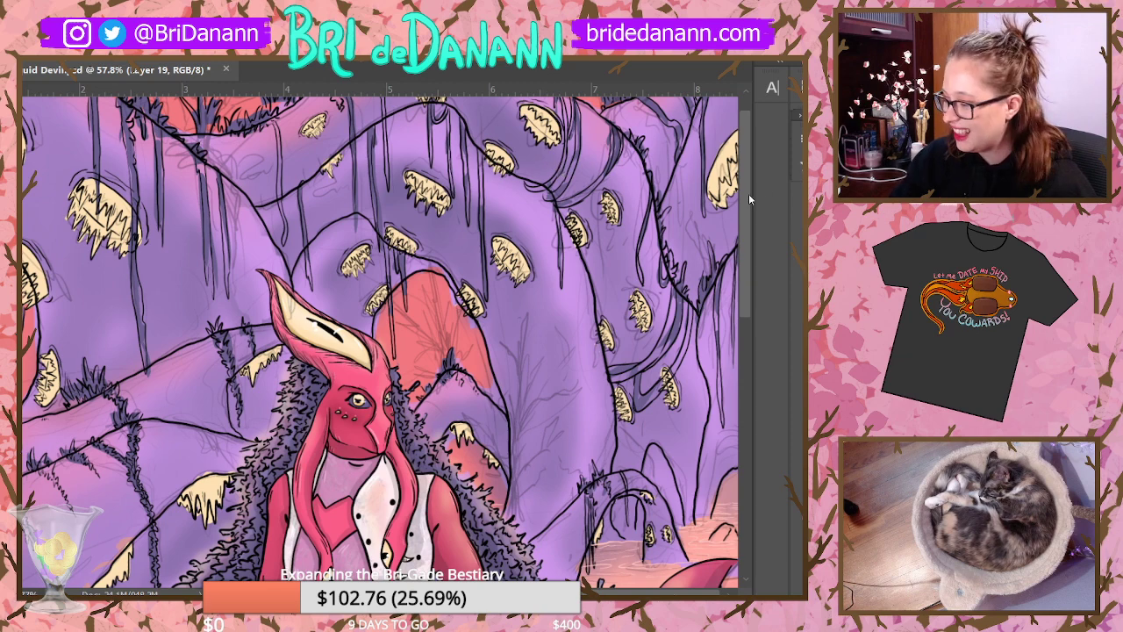
# Step: Trim the dark blue colour of the vines hanging above the devil's horn and the central arch to fit their ink lines
pyautogui.scroll(1, 749, 193)
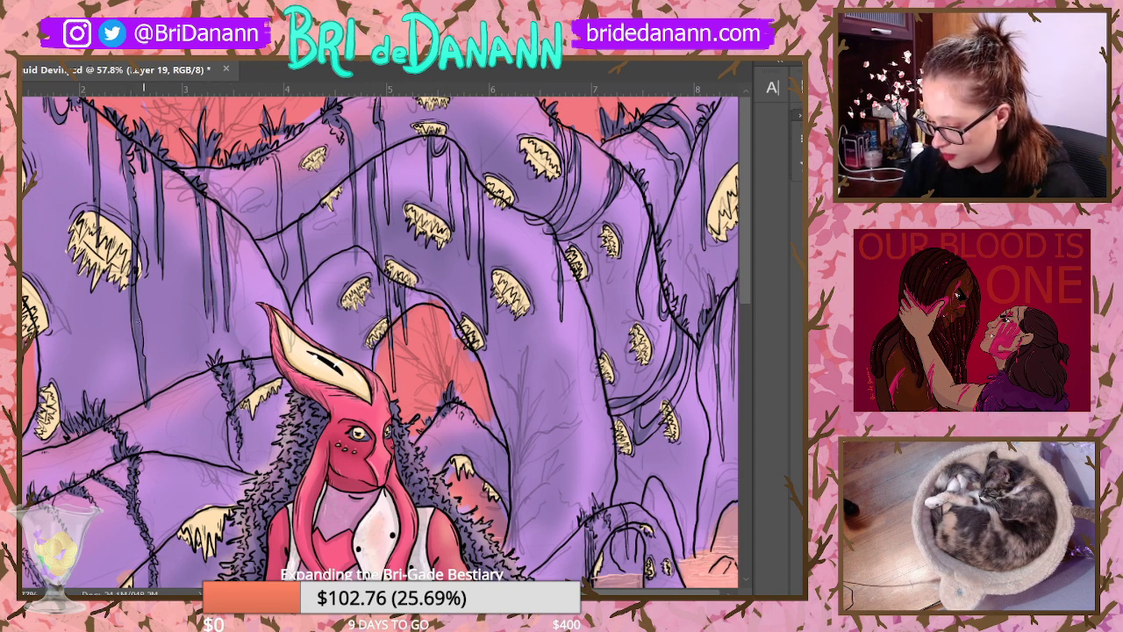
pyautogui.moveTo(279, 171); pyautogui.dragTo(282, 263)
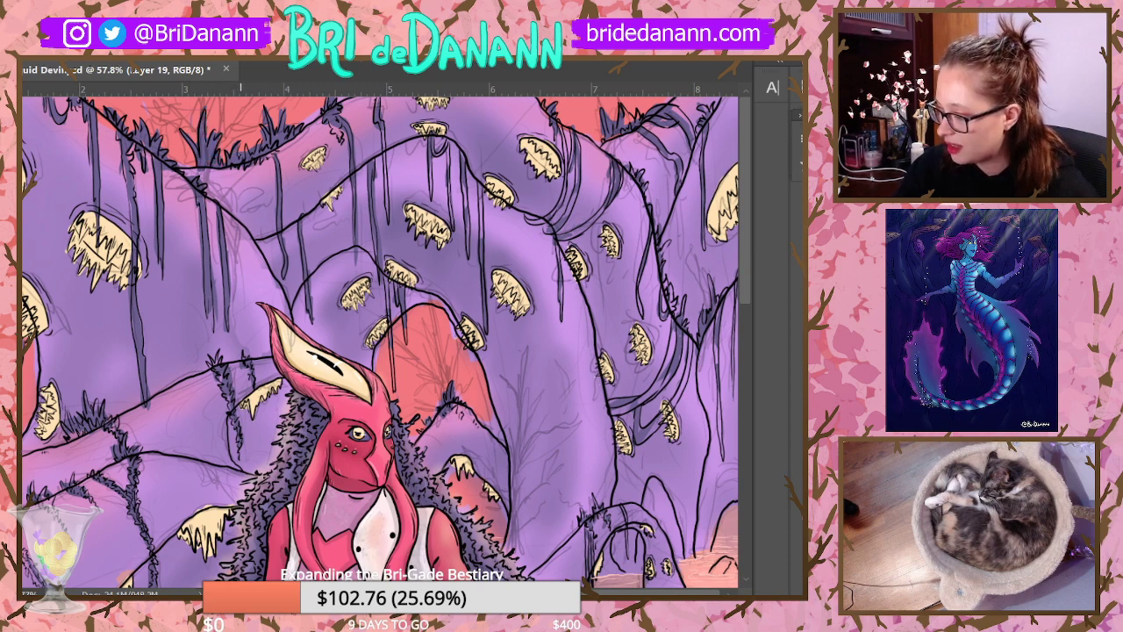
pyautogui.moveTo(430, 158); pyautogui.dragTo(432, 186)
pyautogui.moveTo(383, 130)
pyautogui.mouseDown()
pyautogui.moveTo(388, 210)
pyautogui.moveTo(384, 177)
pyautogui.mouseUp()
pyautogui.moveTo(373, 239); pyautogui.dragTo(373, 260)
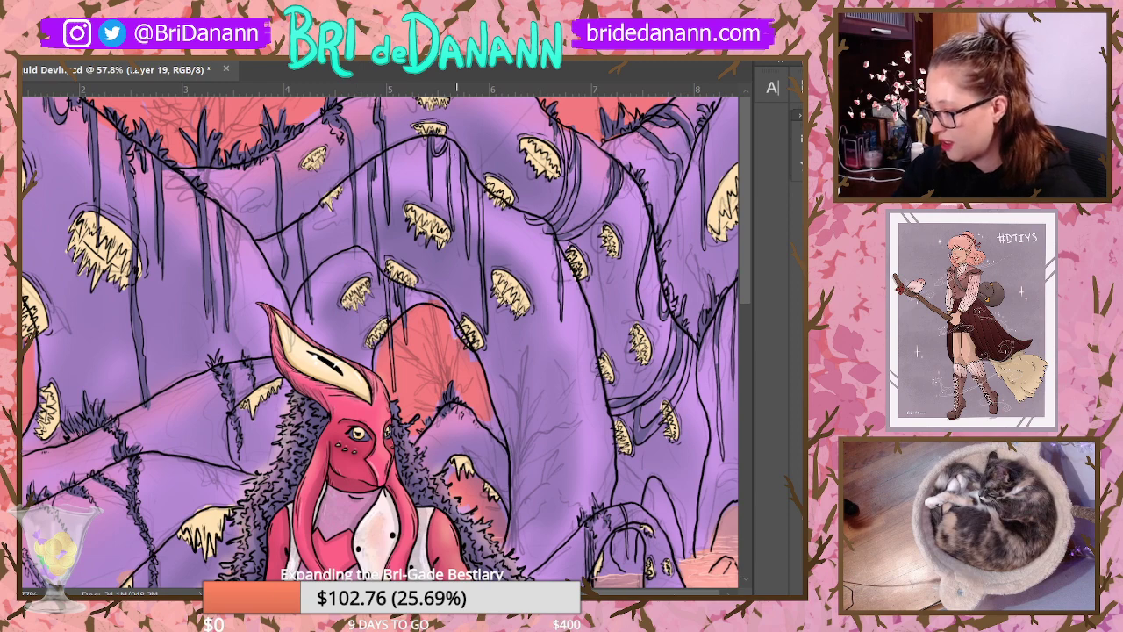
# Step: On Layer 19, refine the dark blue colour of the vines hanging from the central arch and among the fungi beyond it
pyautogui.moveTo(442, 147); pyautogui.dragTo(448, 221)
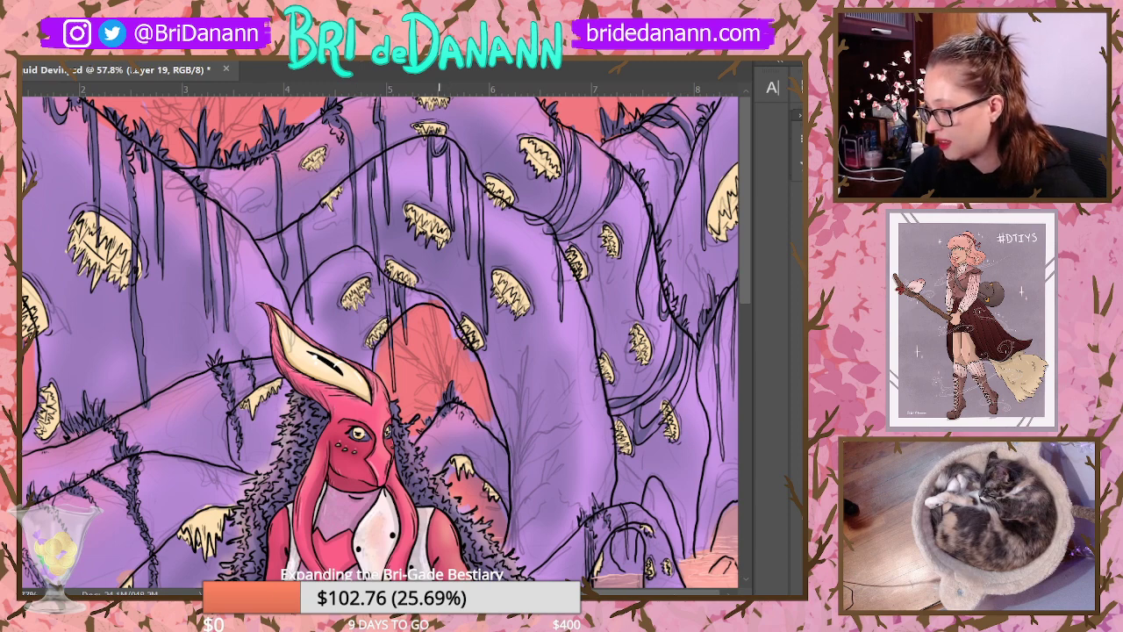
pyautogui.moveTo(481, 184); pyautogui.dragTo(482, 239)
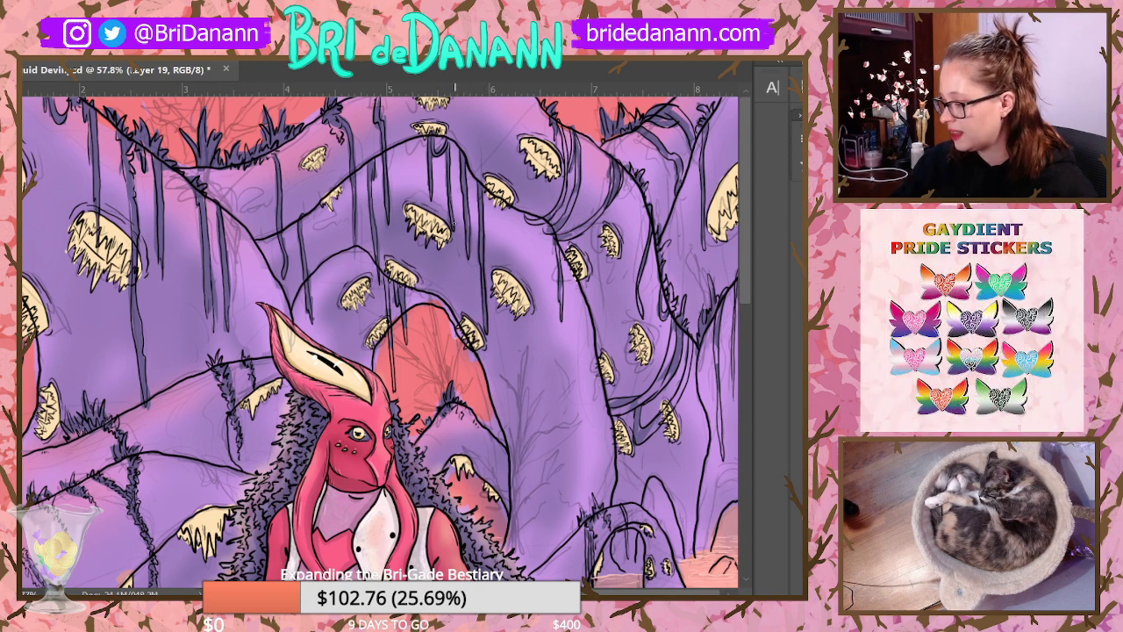
pyautogui.moveTo(561, 124); pyautogui.dragTo(559, 207)
pyautogui.moveTo(578, 158)
pyautogui.mouseDown()
pyautogui.moveTo(550, 226)
pyautogui.moveTo(566, 254)
pyautogui.moveTo(562, 298)
pyautogui.mouseUp()
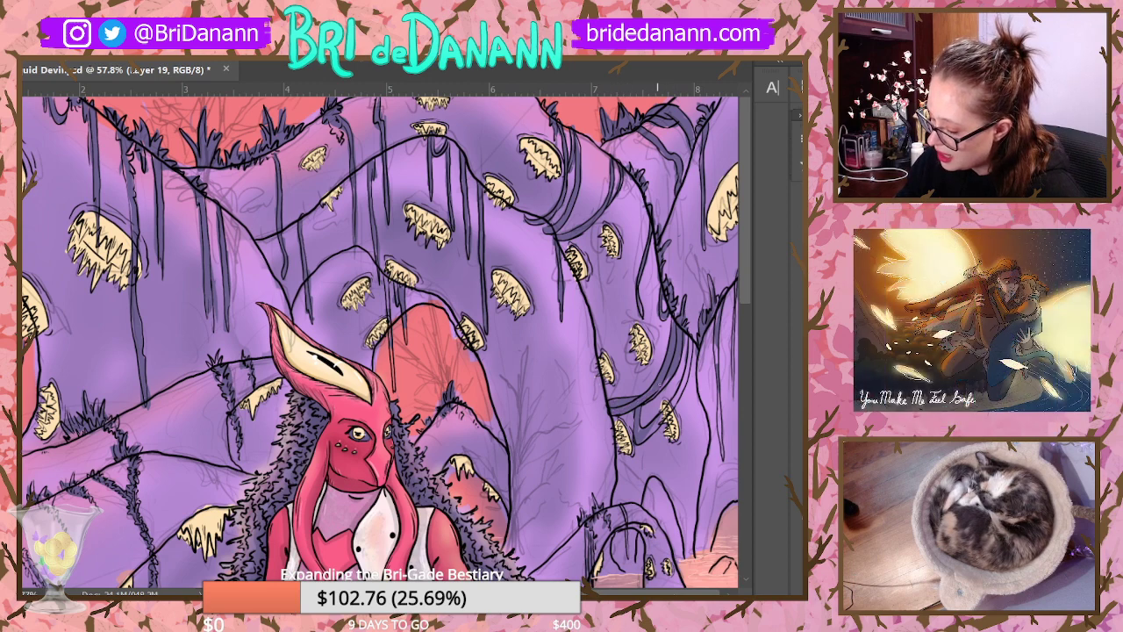
# Step: Touch up the dark blue colour of the looping vines near the right edge and the plants on the small arch below
pyautogui.moveTo(639, 428)
pyautogui.mouseDown()
pyautogui.moveTo(653, 430)
pyautogui.moveTo(671, 407)
pyautogui.moveTo(692, 333)
pyautogui.mouseUp()
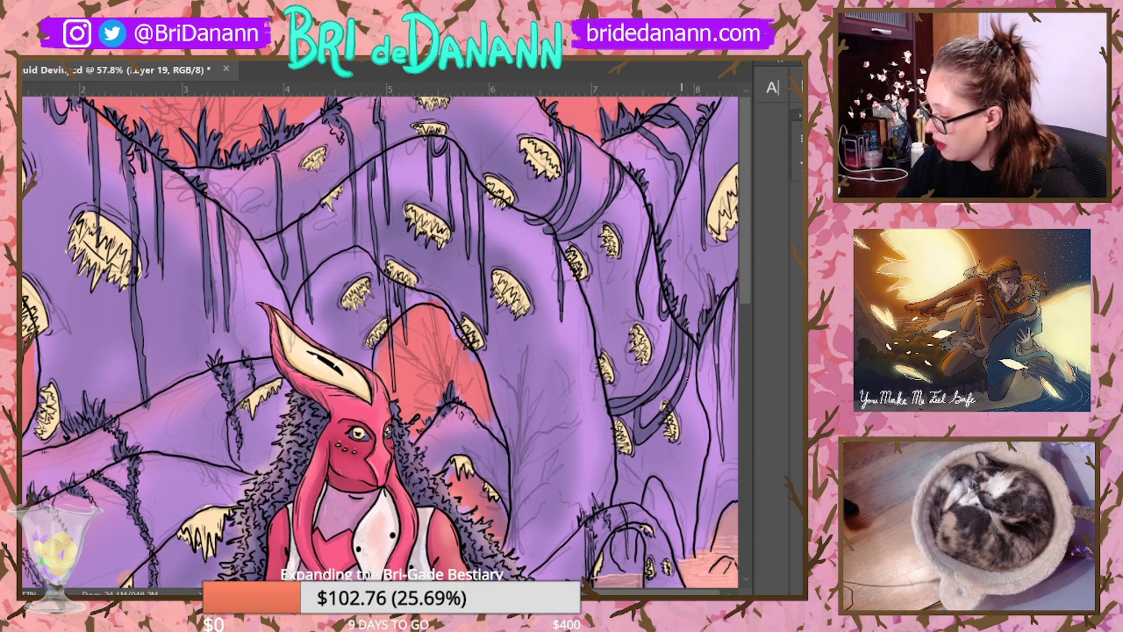
pyautogui.moveTo(682, 394); pyautogui.dragTo(694, 356)
pyautogui.moveTo(625, 508); pyautogui.dragTo(627, 551)
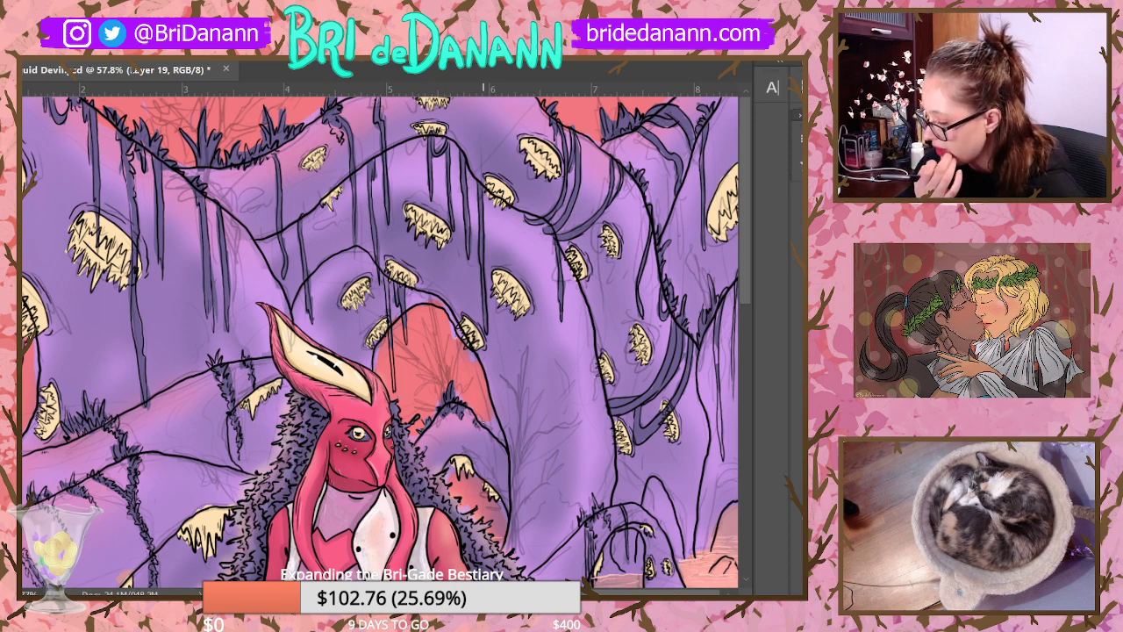
# Step: Touch up the dark blue colour of the plant trailing down the ridge beside the horn and the upper-left hanging vines
pyautogui.moveTo(213, 370); pyautogui.dragTo(213, 361)
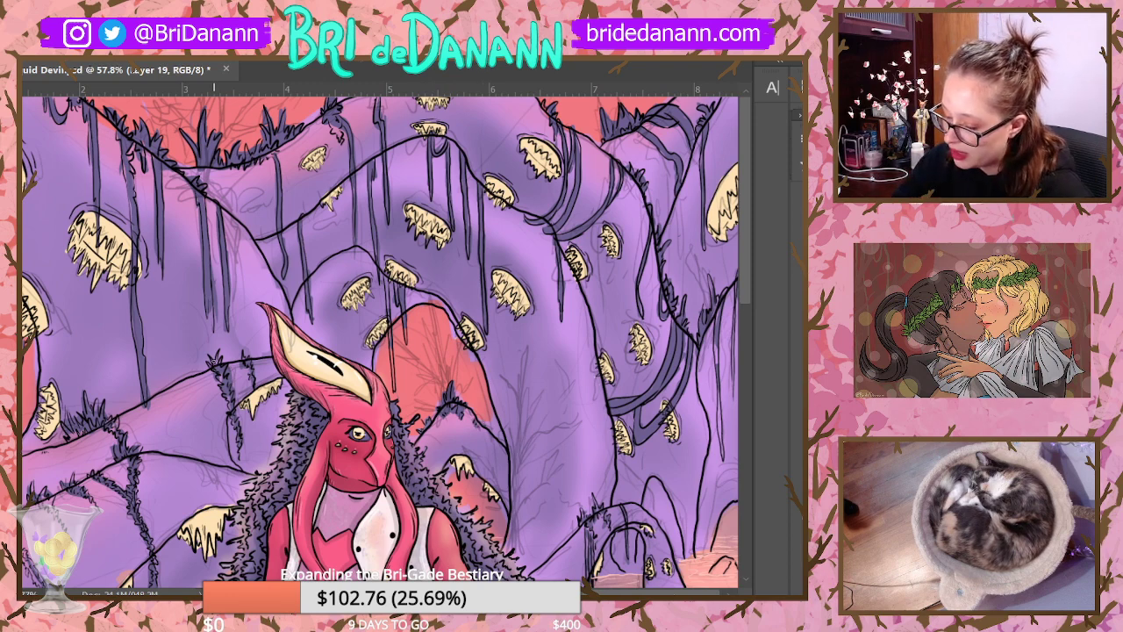
pyautogui.moveTo(228, 402); pyautogui.dragTo(235, 428)
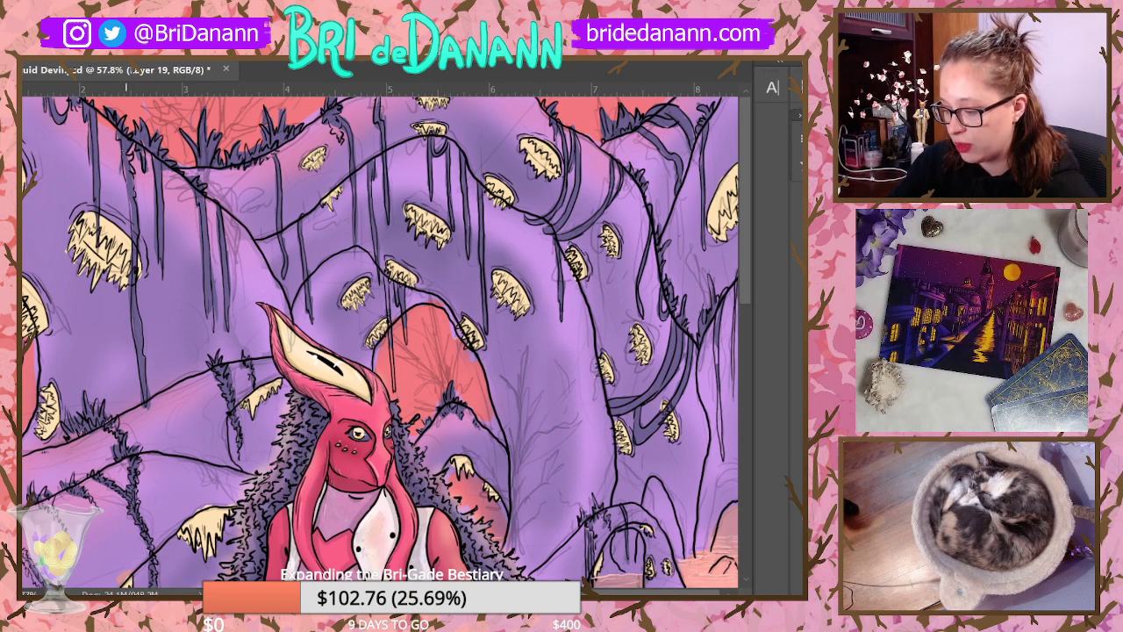
pyautogui.moveTo(128, 167); pyautogui.dragTo(133, 172)
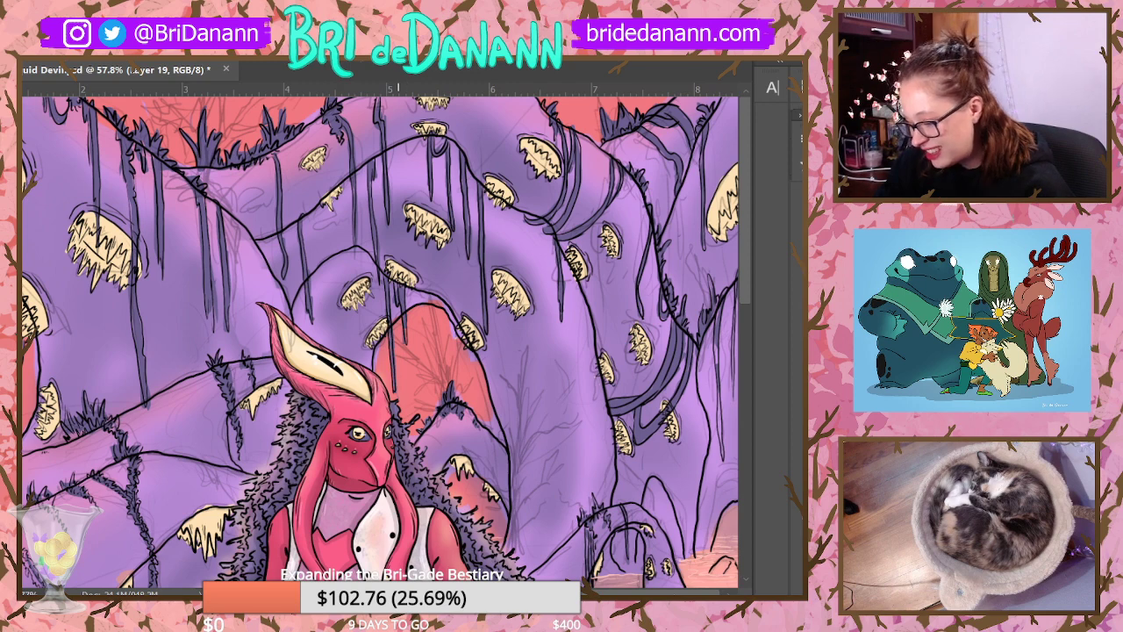
# Step: Fit the dark blue colour of the vines hanging inside the large left red opening to their ink lines
pyautogui.hscroll(-5, 398, 351)
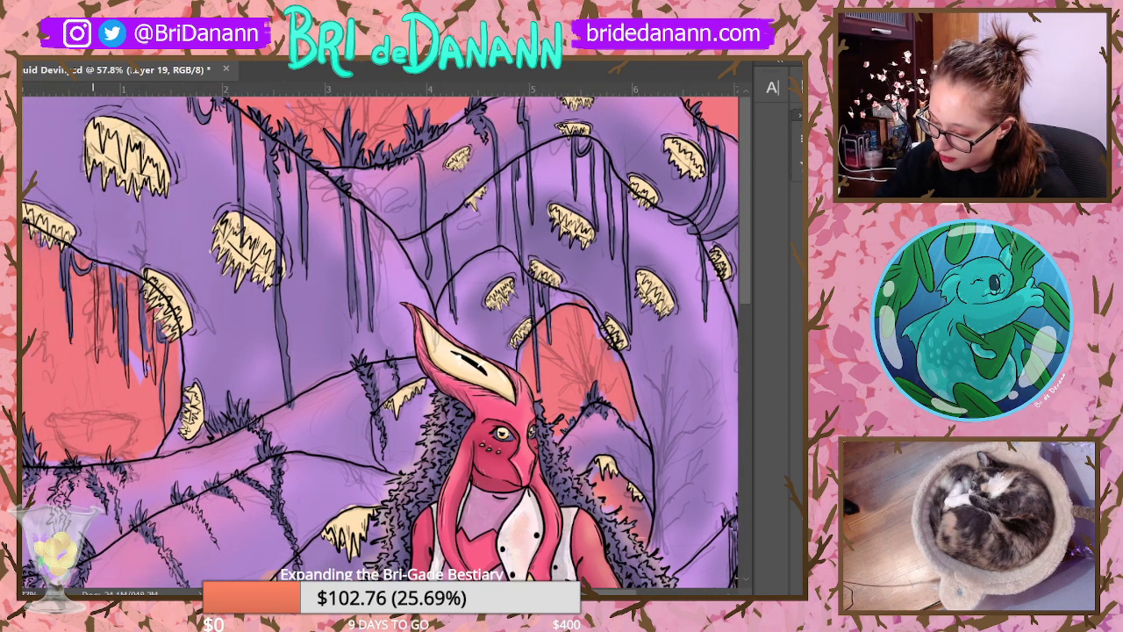
pyautogui.moveTo(93, 262); pyautogui.dragTo(97, 353)
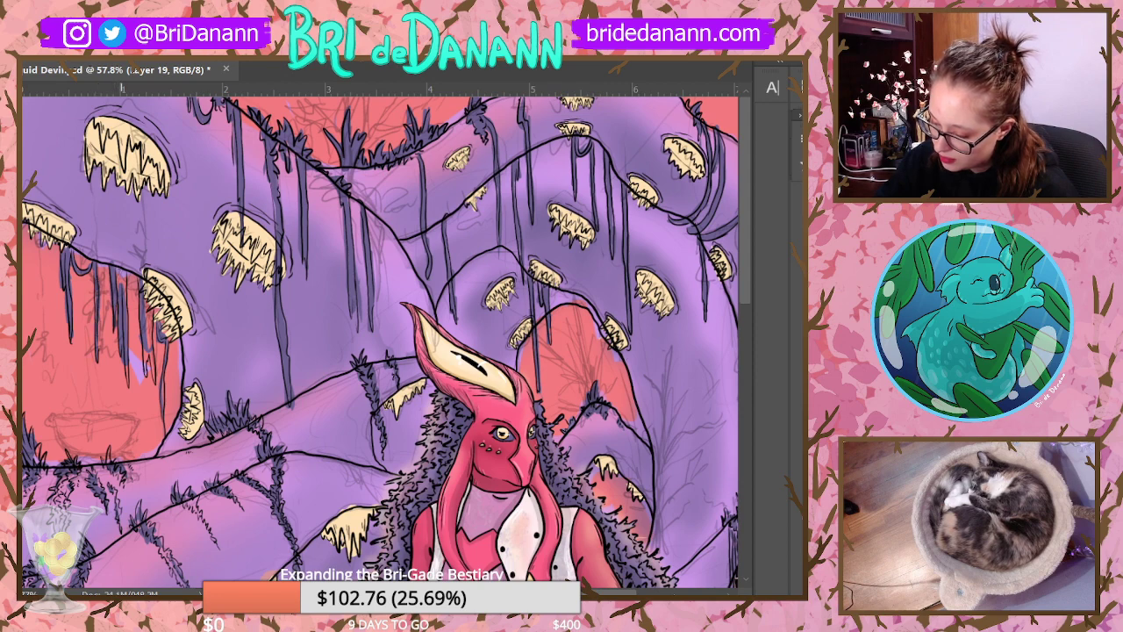
pyautogui.moveTo(114, 267)
pyautogui.mouseDown()
pyautogui.moveTo(146, 321)
pyautogui.moveTo(153, 376)
pyautogui.mouseUp()
pyautogui.moveTo(154, 344); pyautogui.dragTo(158, 385)
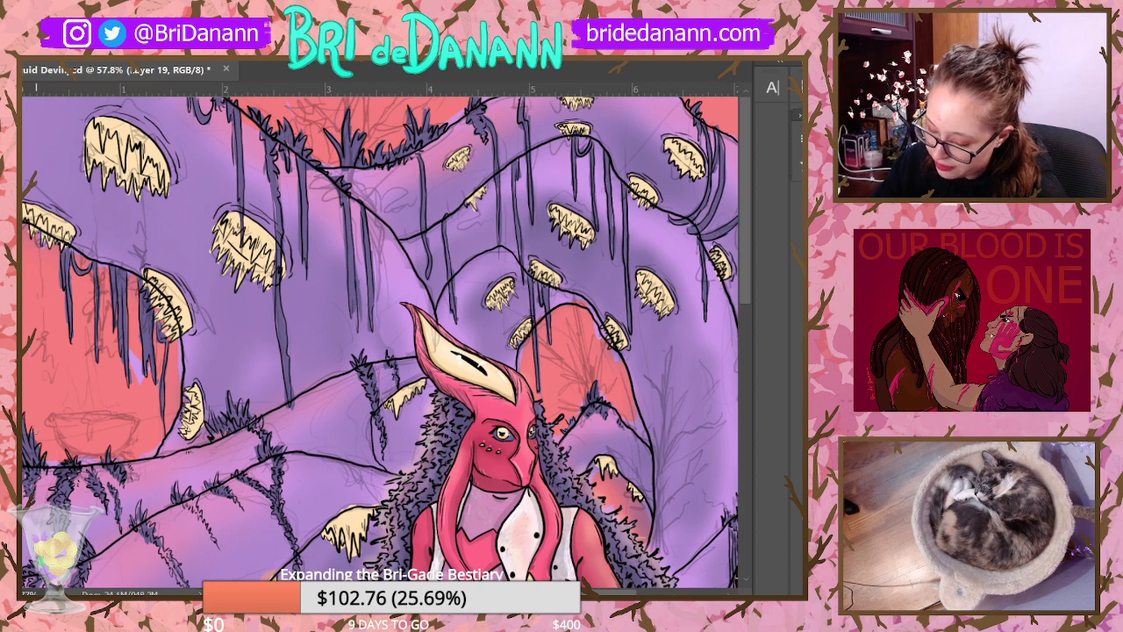
# Step: Clean up the dark blue colour of the leafy vines trailing down the lower-left ridges
pyautogui.scroll(-5, 739, 338)
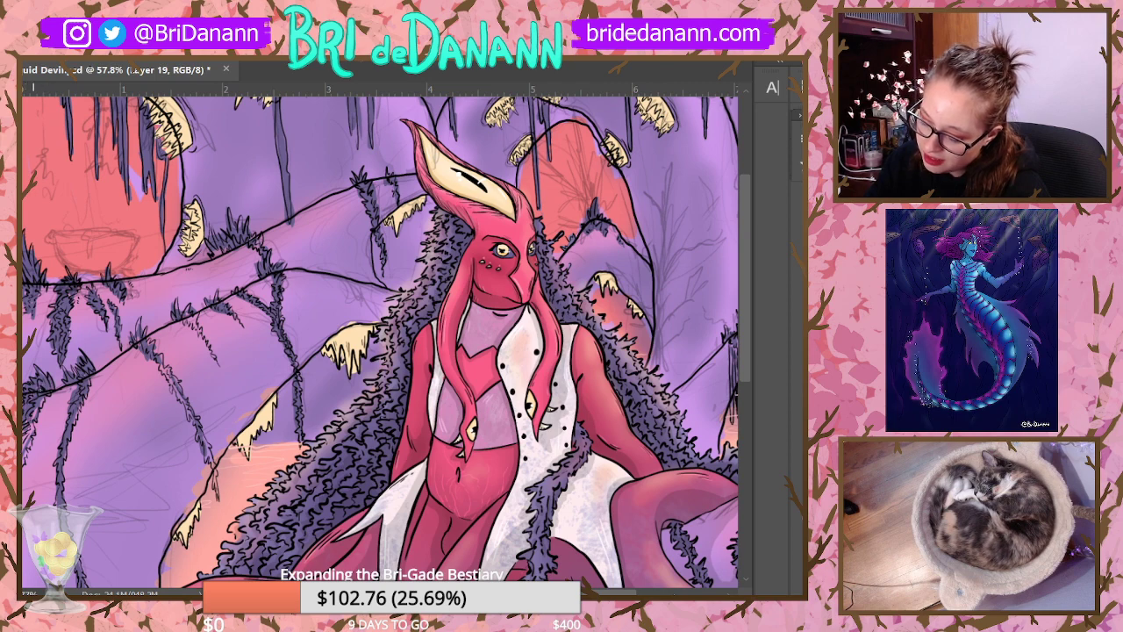
pyautogui.click(33, 61)
pyautogui.click(38, 61)
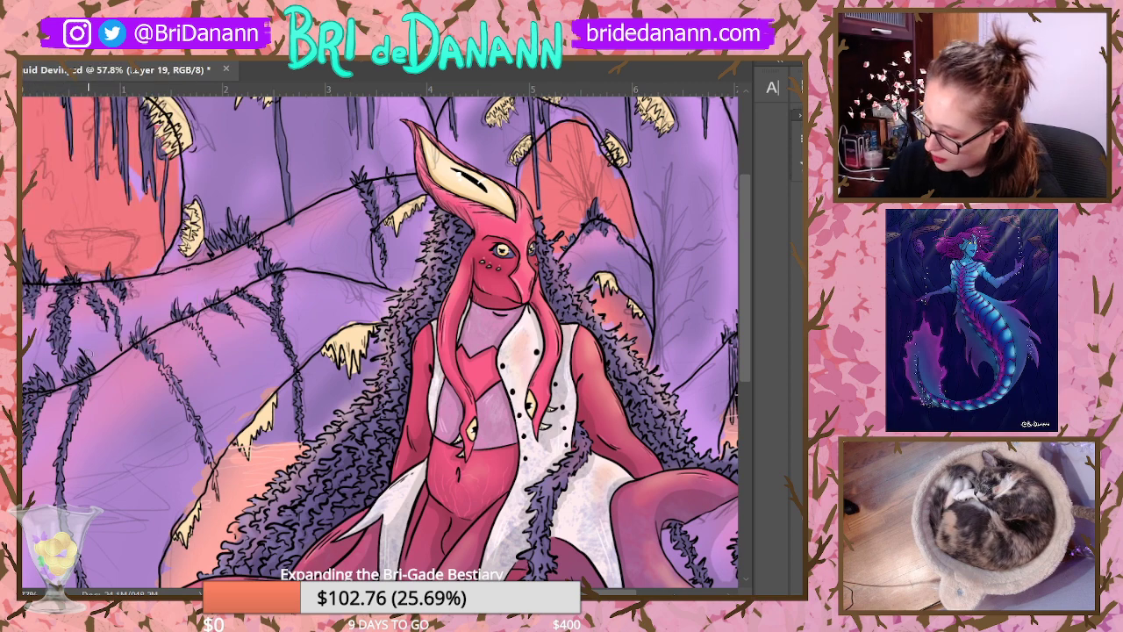
pyautogui.moveTo(179, 400); pyautogui.dragTo(202, 449)
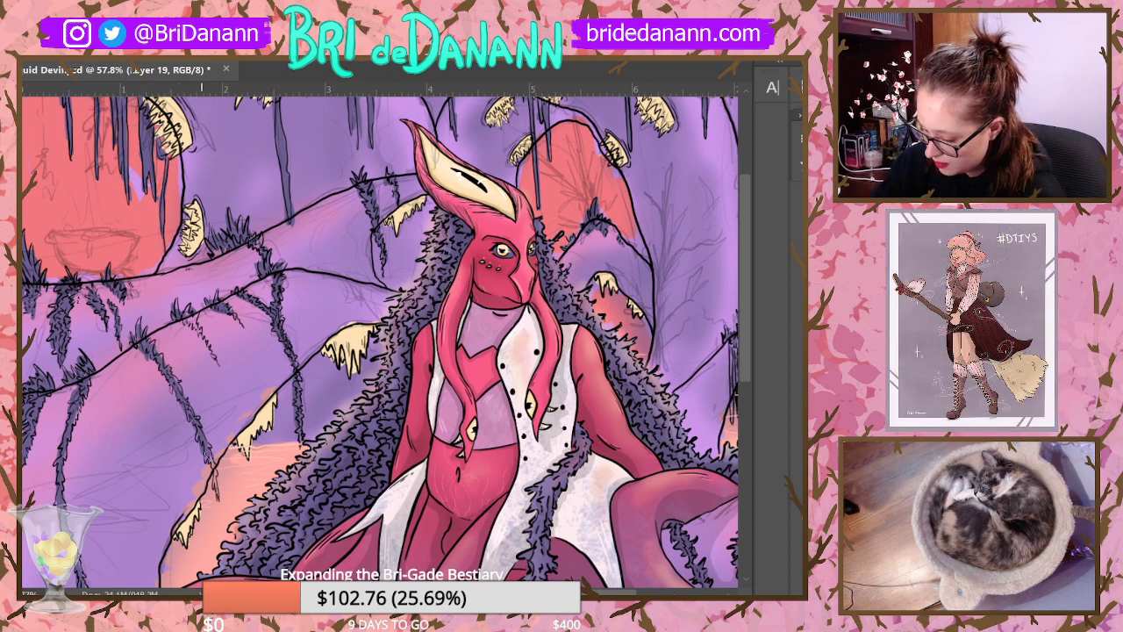
pyautogui.moveTo(184, 314); pyautogui.dragTo(211, 351)
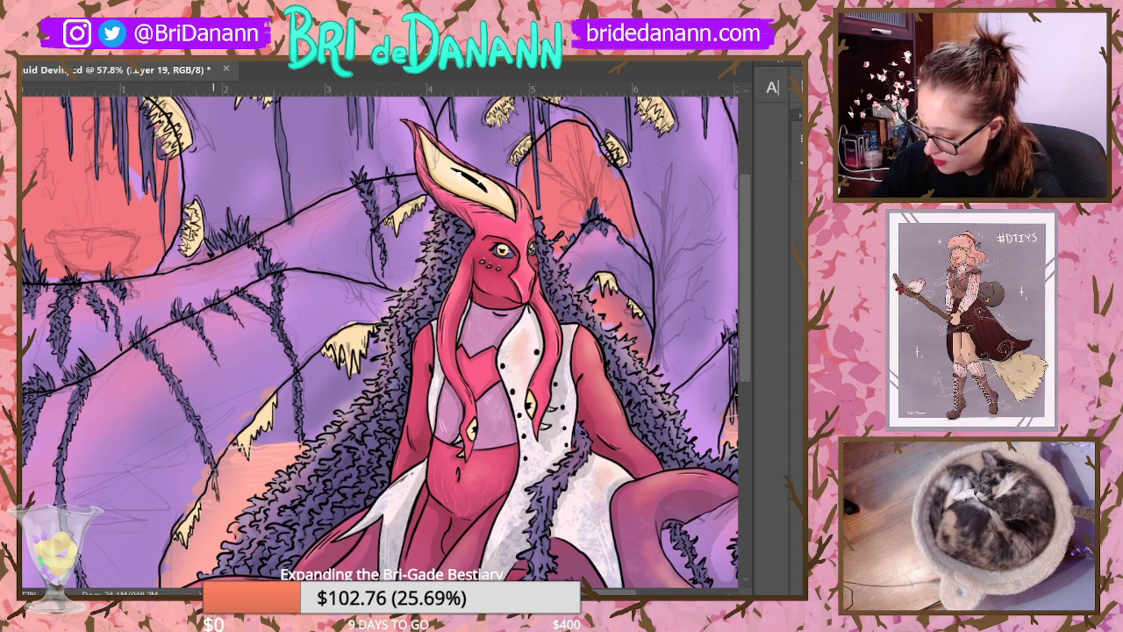
# Step: Touch up the dark blue vine colour down the right side of the background and check the whole illustration
pyautogui.moveTo(753, 247); pyautogui.dragTo(790, 232)
pyautogui.moveTo(487, 593); pyautogui.dragTo(658, 594)
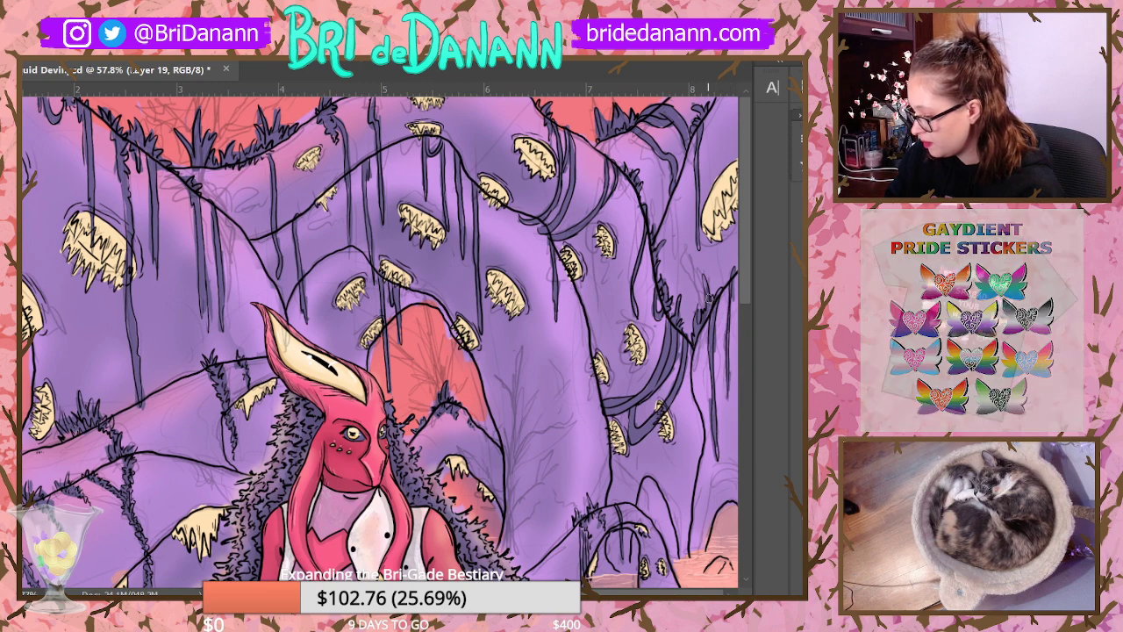
pyautogui.scroll(-5, 739, 274)
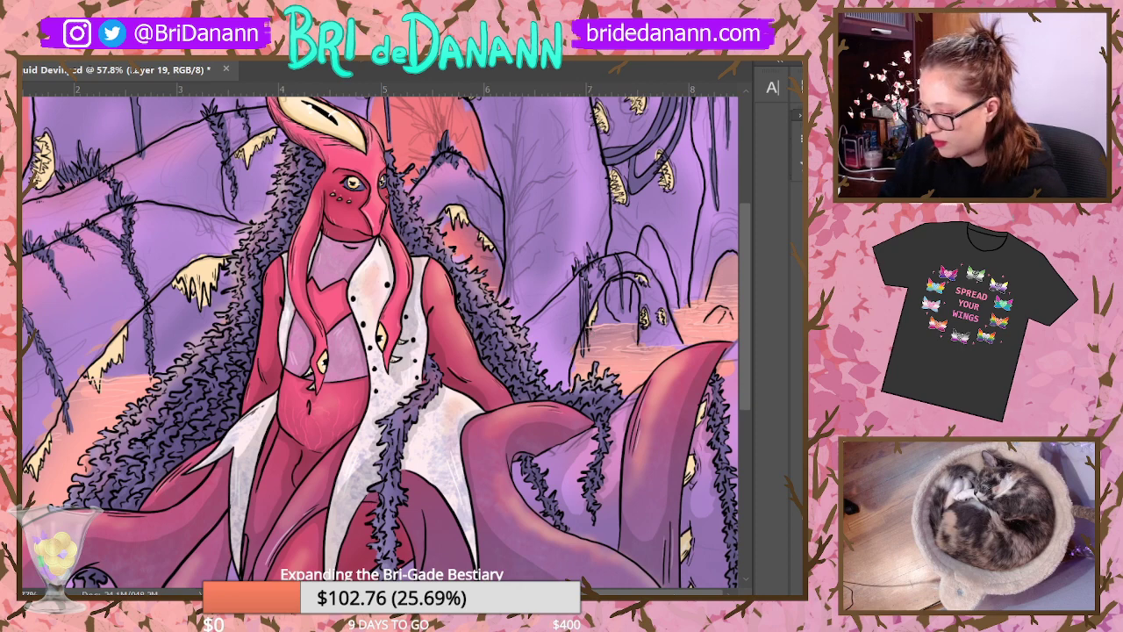
pyautogui.moveTo(681, 136); pyautogui.dragTo(583, 288)
pyautogui.moveTo(383, 184); pyautogui.dragTo(607, 266)
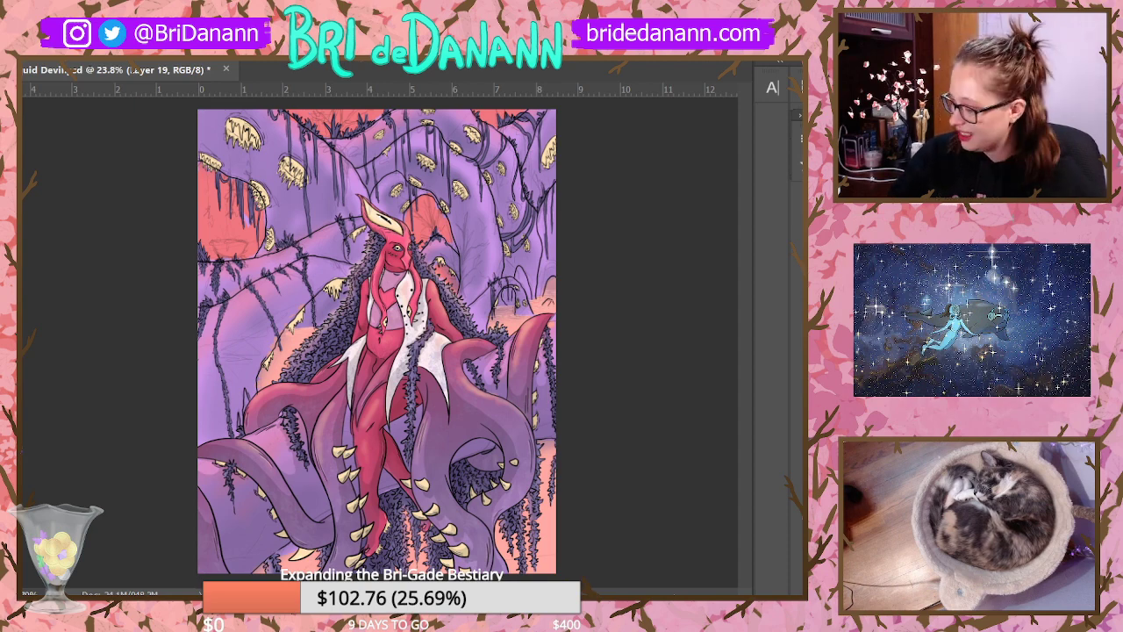
# Step: On Layer 56, ink the ornamental clasp hanging over the middle of the sketched bowl in the left opening with a 10 px brush
pyautogui.scroll(5, 240, 175)
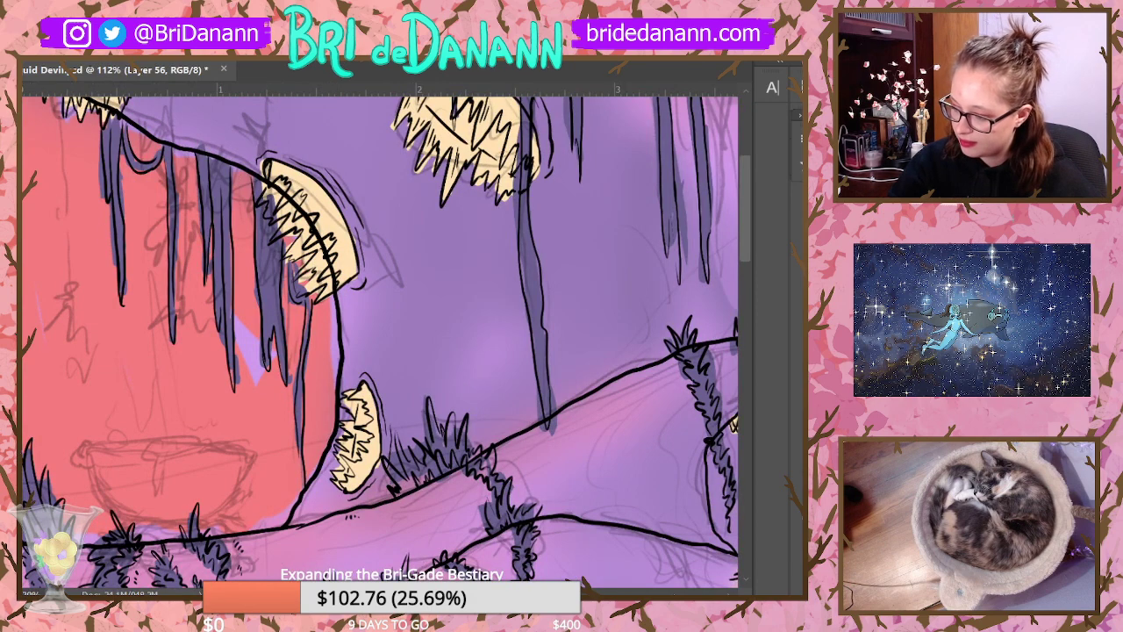
pyautogui.rightClick(184, 262)
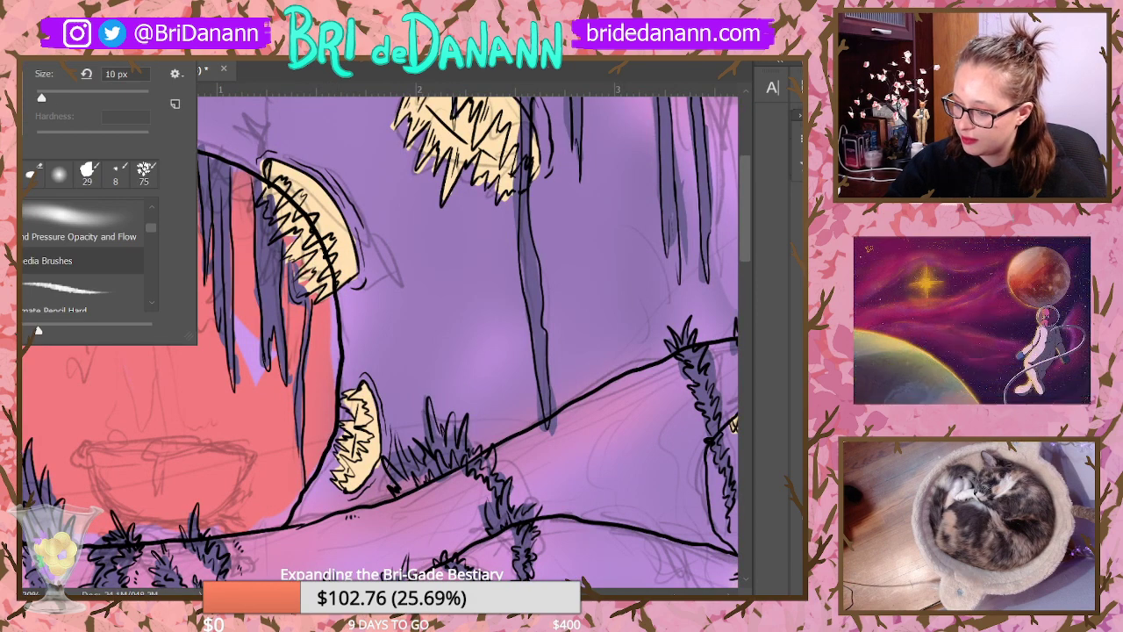
pyautogui.press('Escape')
pyautogui.scroll(-2, 741, 251)
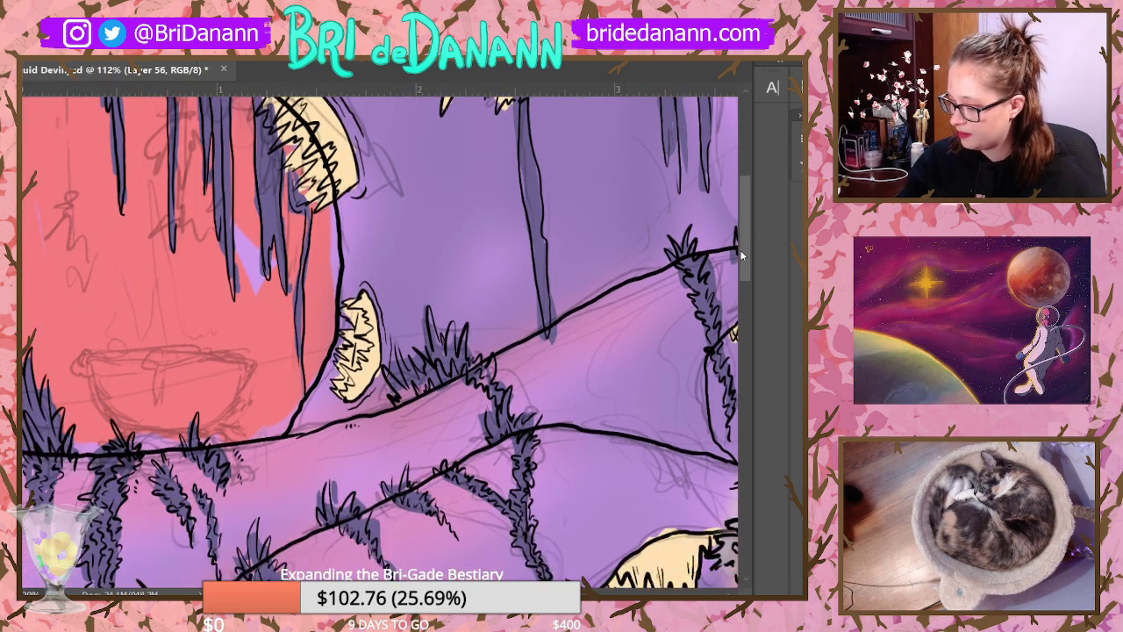
pyautogui.keyDown('ctrl'); pyautogui.click(94, 346); pyautogui.keyUp('ctrl')
pyautogui.keyDown('ctrl'); pyautogui.click(94, 346); pyautogui.keyUp('ctrl')
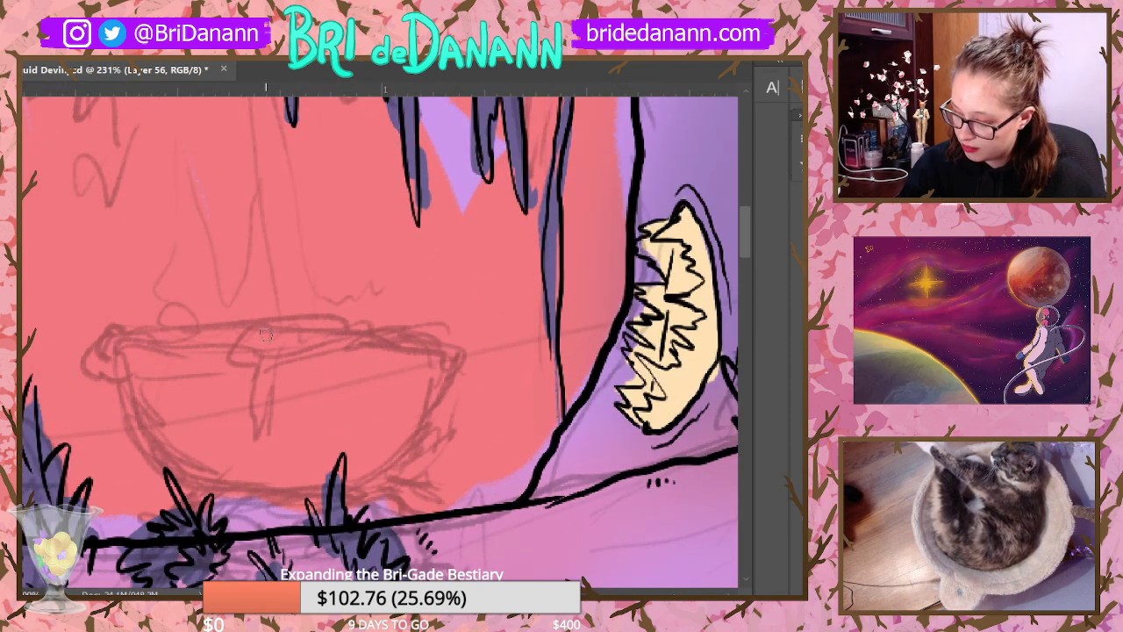
pyautogui.moveTo(262, 324); pyautogui.dragTo(250, 419)
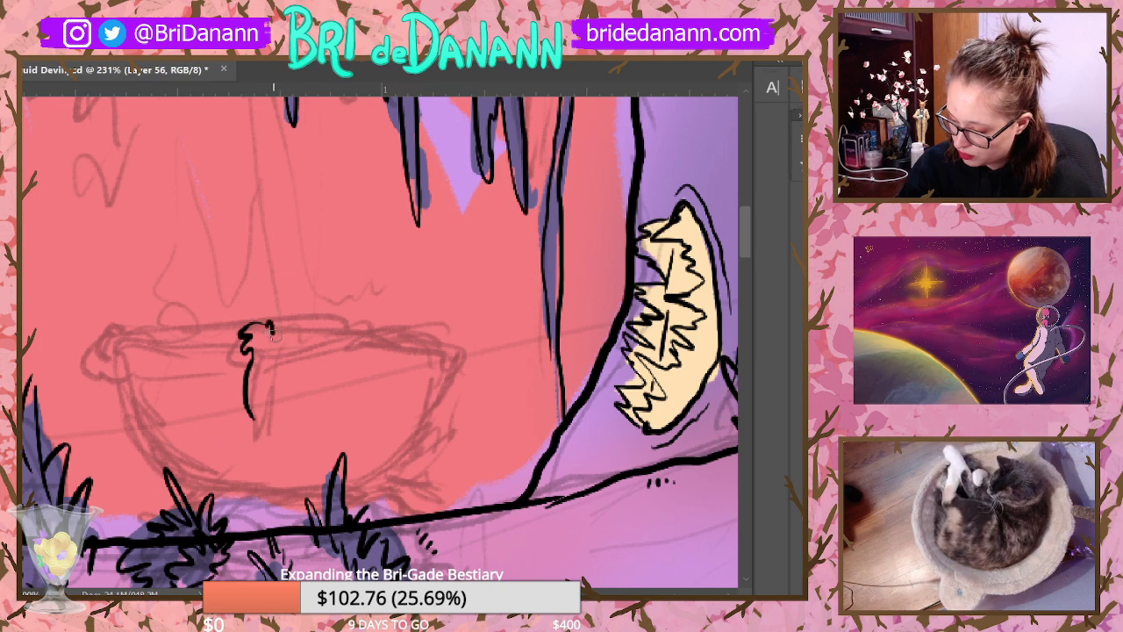
pyautogui.moveTo(267, 332); pyautogui.dragTo(292, 349)
pyautogui.moveTo(249, 415)
pyautogui.mouseDown()
pyautogui.moveTo(263, 430)
pyautogui.moveTo(279, 426)
pyautogui.mouseUp()
pyautogui.moveTo(272, 353)
pyautogui.mouseDown()
pyautogui.moveTo(269, 387)
pyautogui.moveTo(274, 421)
pyautogui.mouseUp()
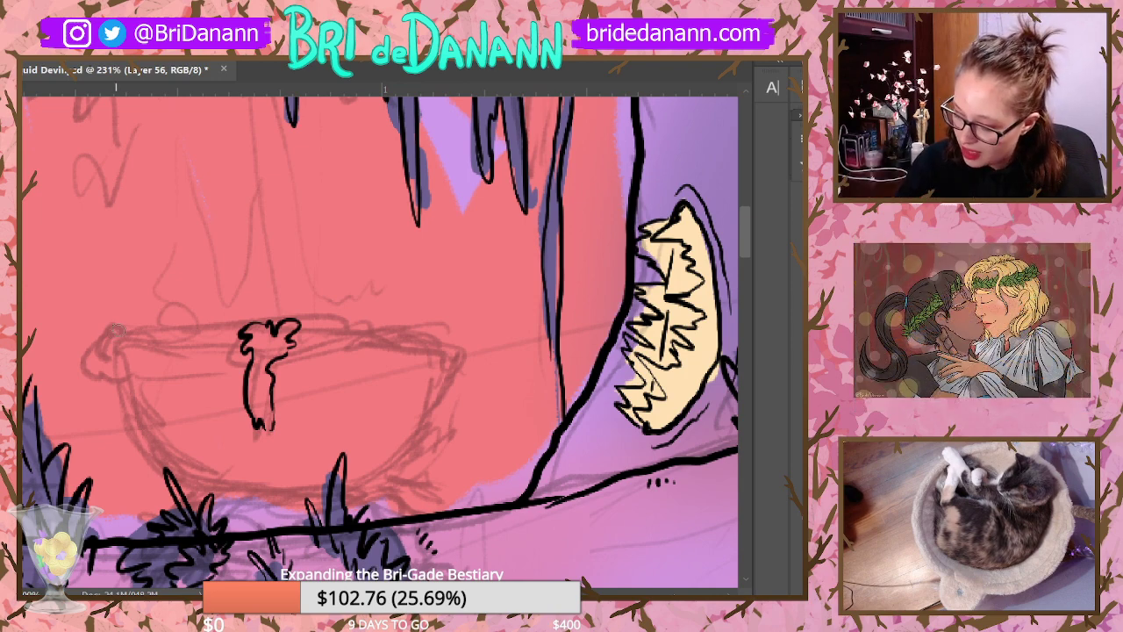
# Step: Ink the bowl's rim as two long horizontal lines with a scalloped knob at each end
pyautogui.moveTo(117, 329)
pyautogui.mouseDown()
pyautogui.moveTo(102, 324)
pyautogui.moveTo(93, 350)
pyautogui.moveTo(110, 377)
pyautogui.mouseUp()
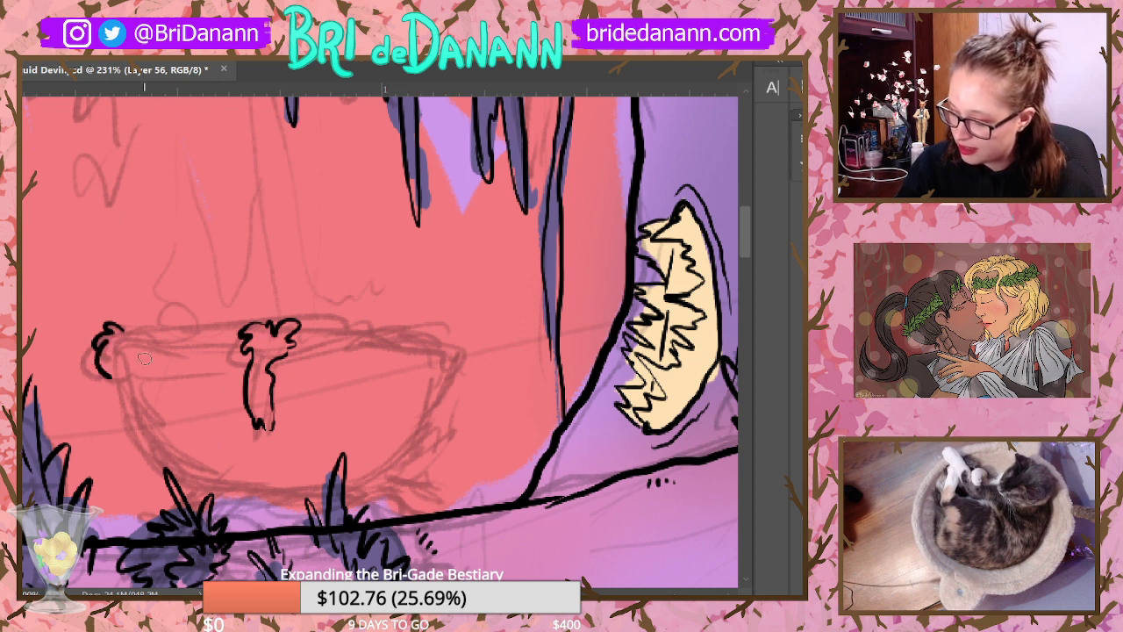
pyautogui.moveTo(119, 335); pyautogui.dragTo(395, 332)
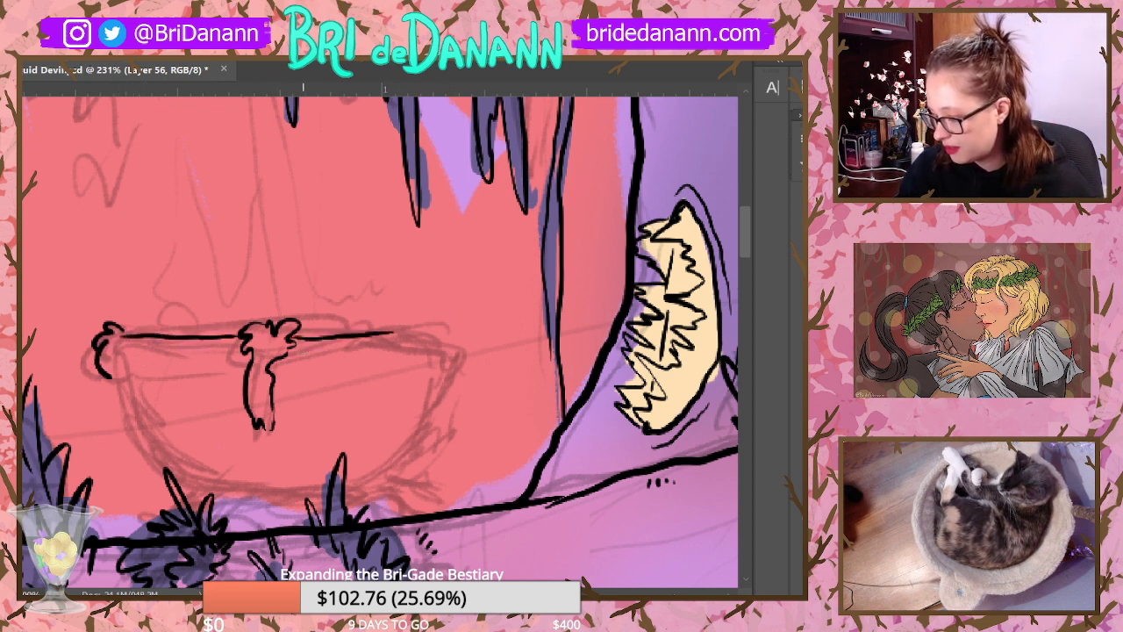
pyautogui.moveTo(107, 376); pyautogui.dragTo(388, 362)
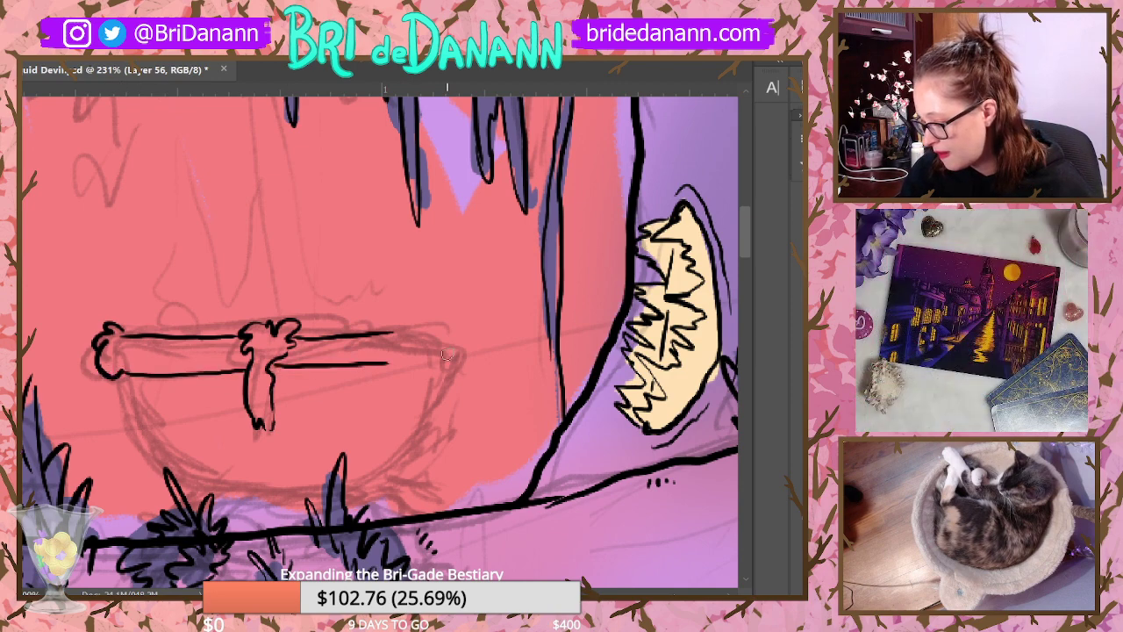
pyautogui.hotkey('ctrl', 'z')
pyautogui.moveTo(268, 369)
pyautogui.mouseDown()
pyautogui.moveTo(410, 364)
pyautogui.moveTo(438, 328)
pyautogui.moveTo(452, 376)
pyautogui.mouseUp()
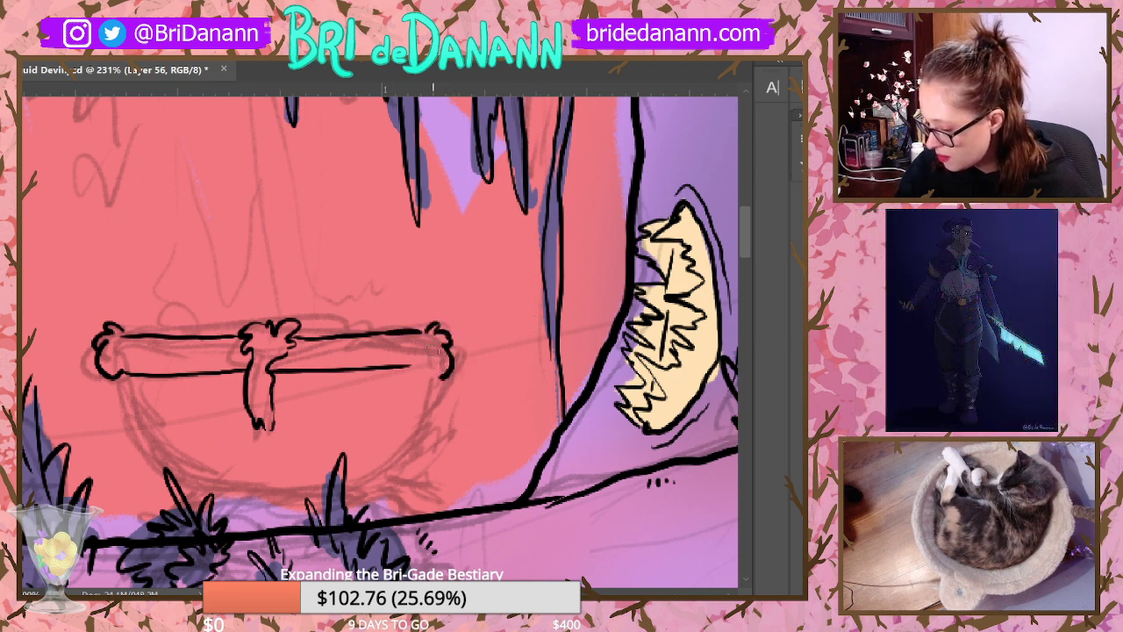
pyautogui.moveTo(409, 370); pyautogui.dragTo(446, 368)
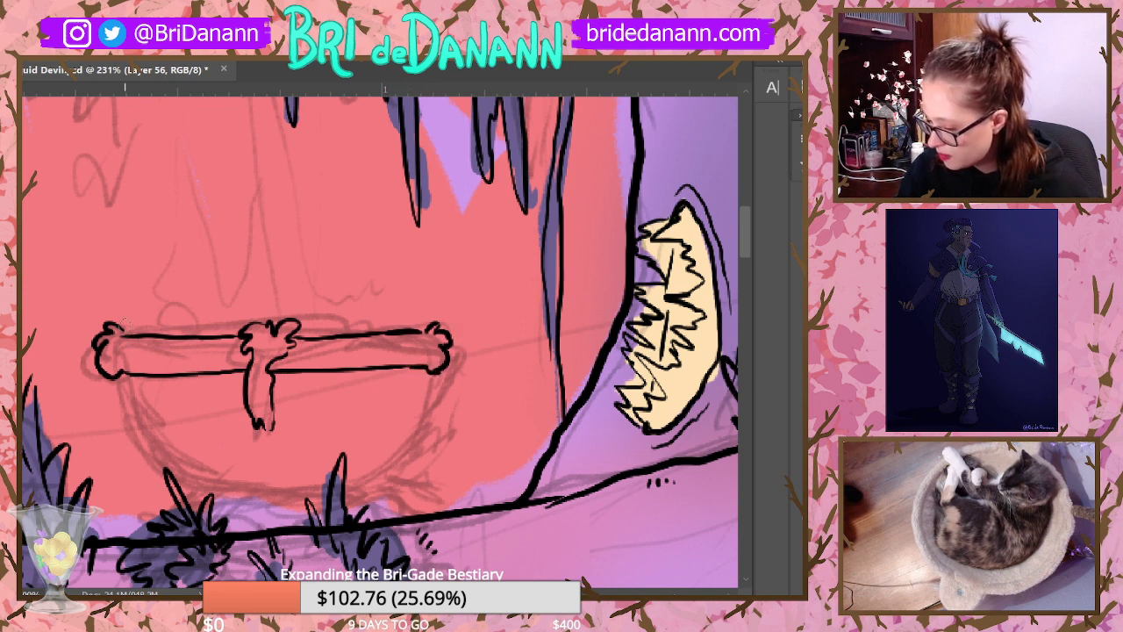
# Step: Ink the bowl's rounded body below the rim and its curled foot behind the grass
pyautogui.moveTo(117, 374); pyautogui.dragTo(186, 477)
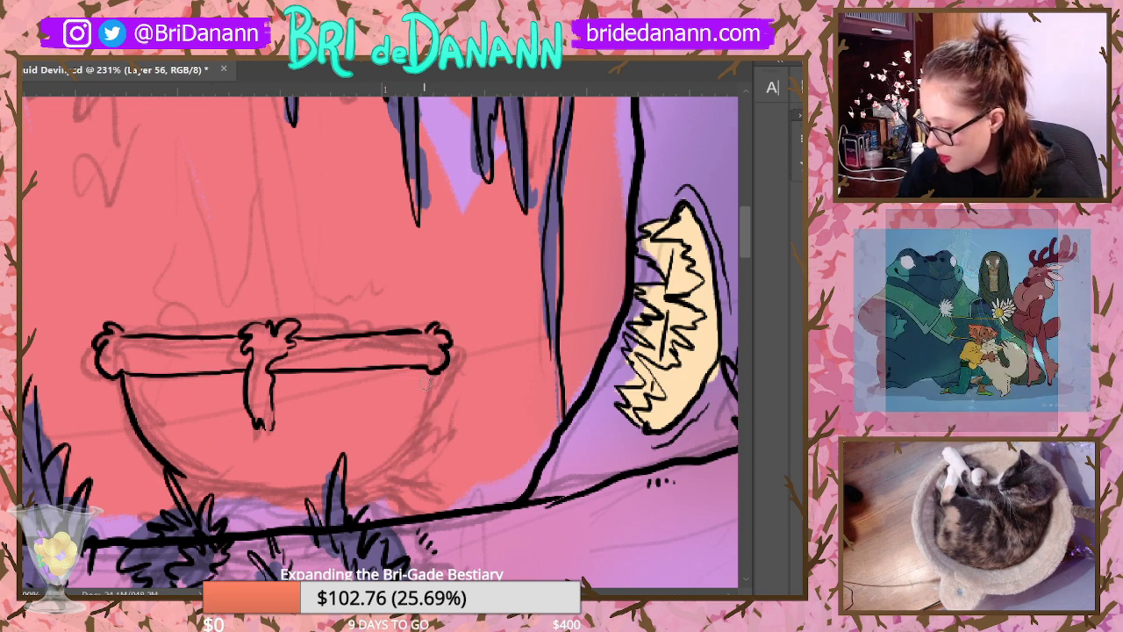
pyautogui.moveTo(426, 371)
pyautogui.mouseDown()
pyautogui.moveTo(413, 425)
pyautogui.moveTo(342, 481)
pyautogui.mouseUp()
pyautogui.moveTo(186, 478)
pyautogui.mouseDown()
pyautogui.moveTo(347, 485)
pyautogui.moveTo(389, 456)
pyautogui.moveTo(382, 480)
pyautogui.moveTo(409, 516)
pyautogui.moveTo(360, 485)
pyautogui.moveTo(393, 527)
pyautogui.mouseUp()
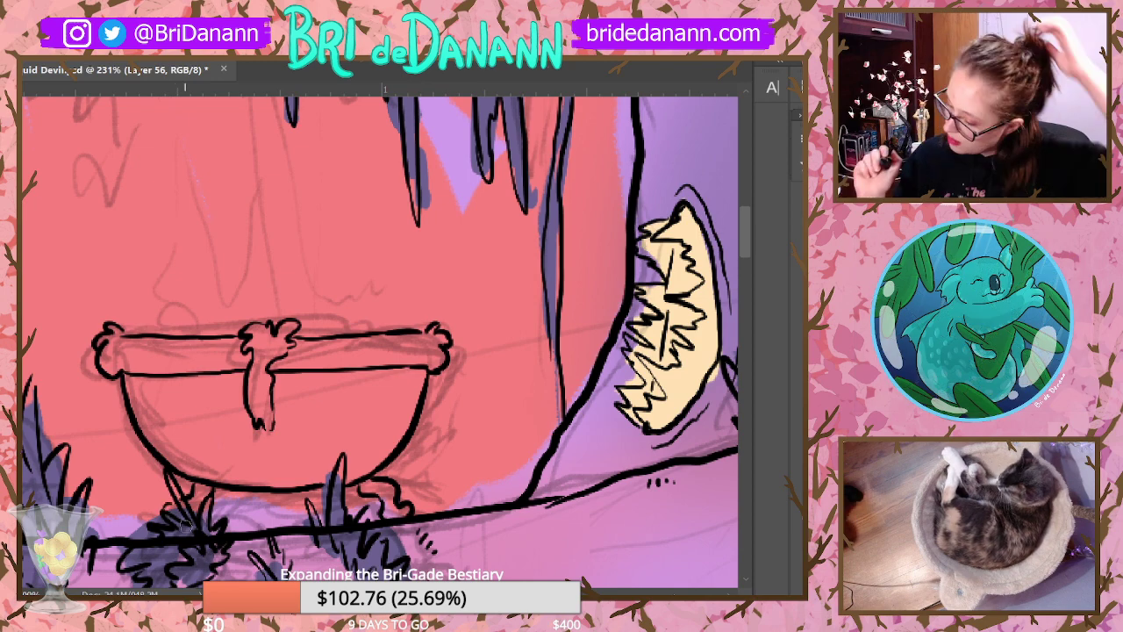
# Step: Delete the leftover rough sketch layers around the inked bowl and the branching background plants
pyautogui.scroll(-1, 745, 227)
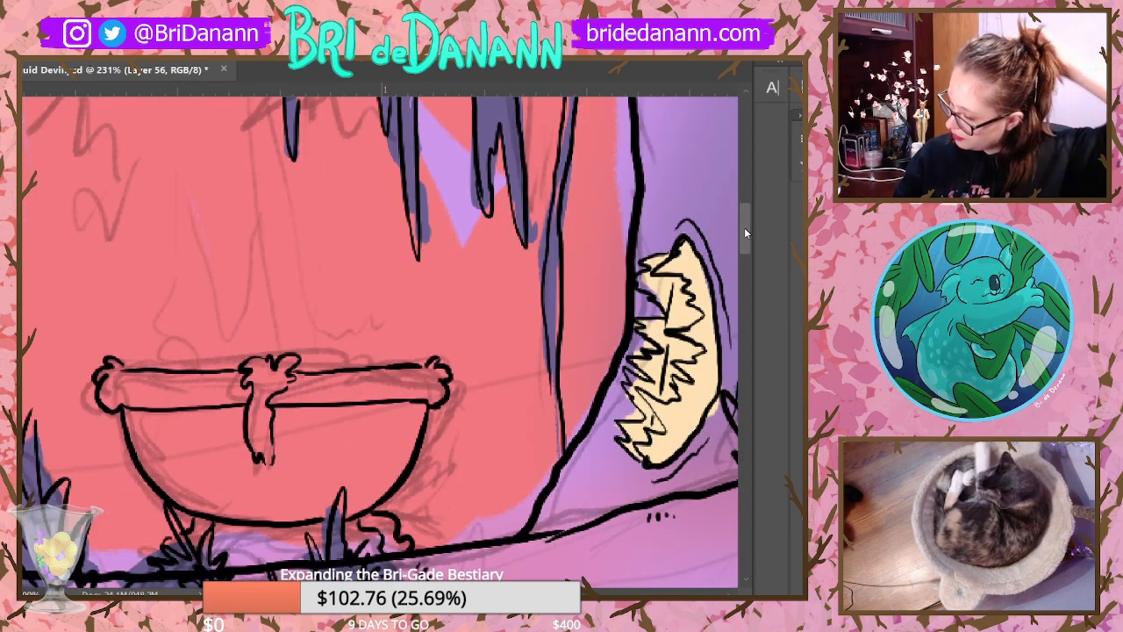
pyautogui.scroll(-5, 556, 412)
pyautogui.scroll(-4, 555, 412)
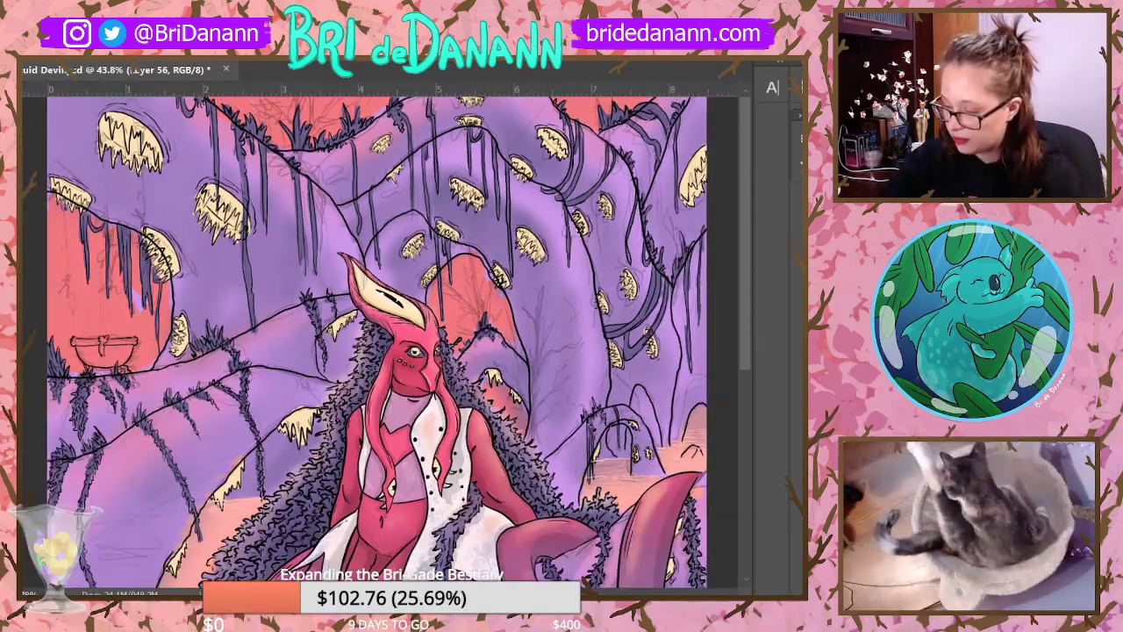
pyautogui.keyDown('ctrl'); pyautogui.click(144, 217); pyautogui.keyUp('ctrl')
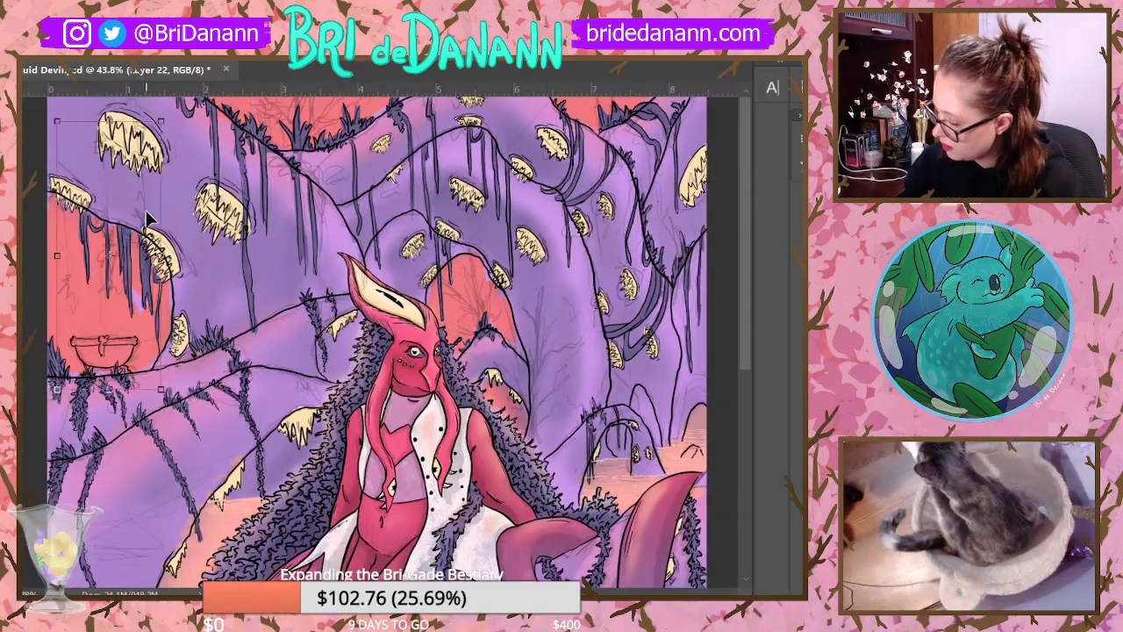
pyautogui.keyDown('ctrl'); pyautogui.click(307, 151); pyautogui.keyUp('ctrl')
pyautogui.press('Delete')
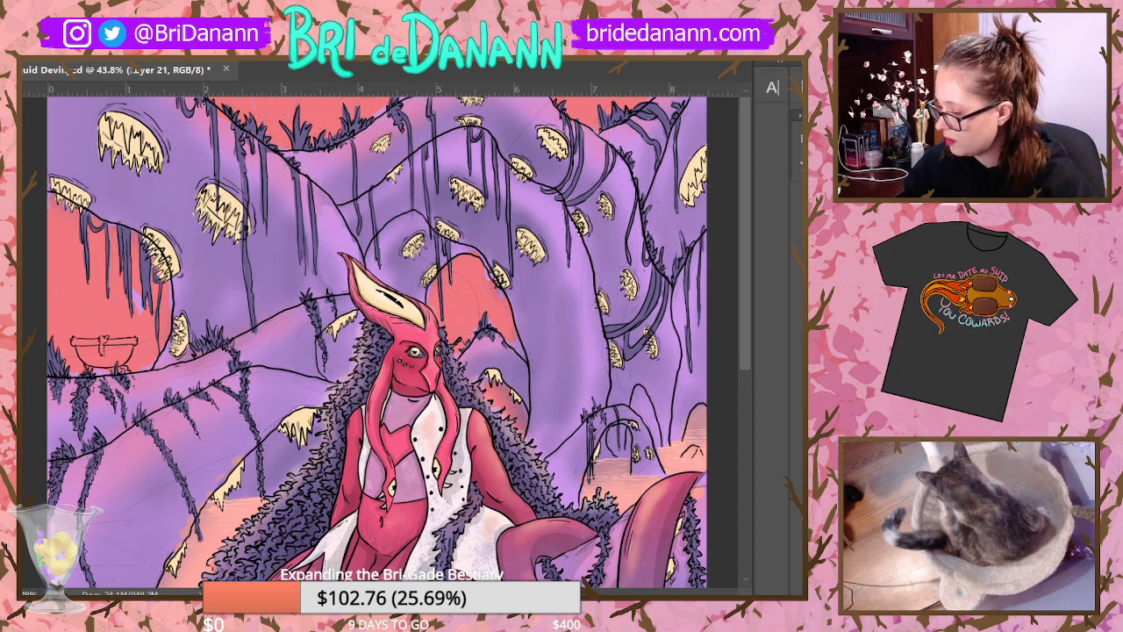
# Step: Examine the whole illustration, including the inked bowl, the branching background plants and the tentacles behind the squid devil
pyautogui.keyDown('ctrl'); pyautogui.click(483, 305); pyautogui.keyUp('ctrl')
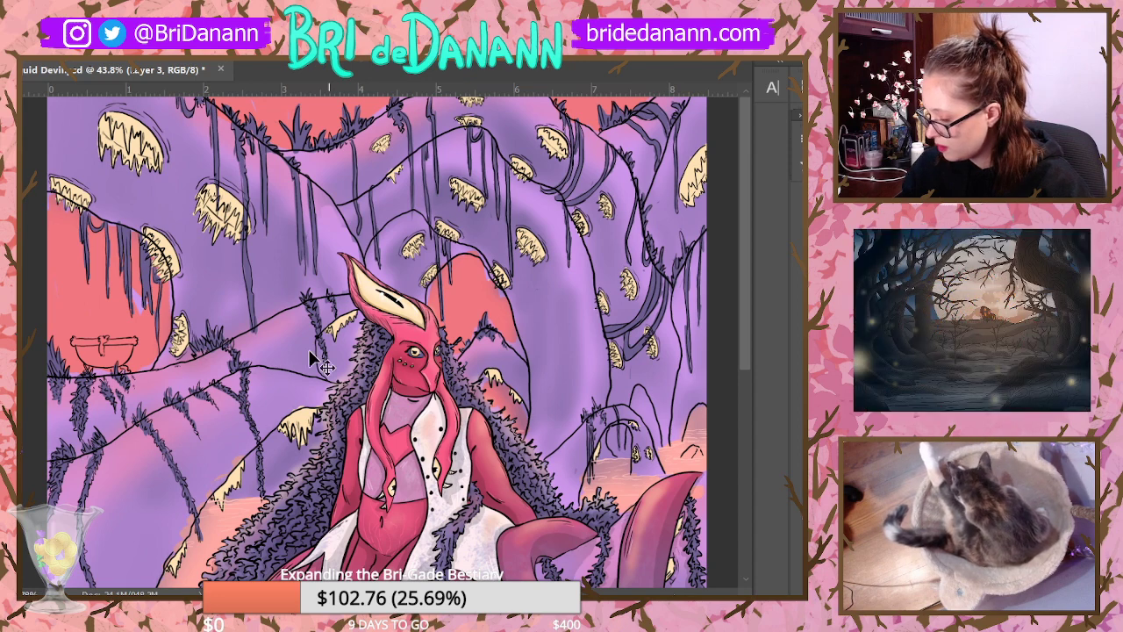
pyautogui.scroll(-3, 561, 441)
pyautogui.scroll(3, 561, 441)
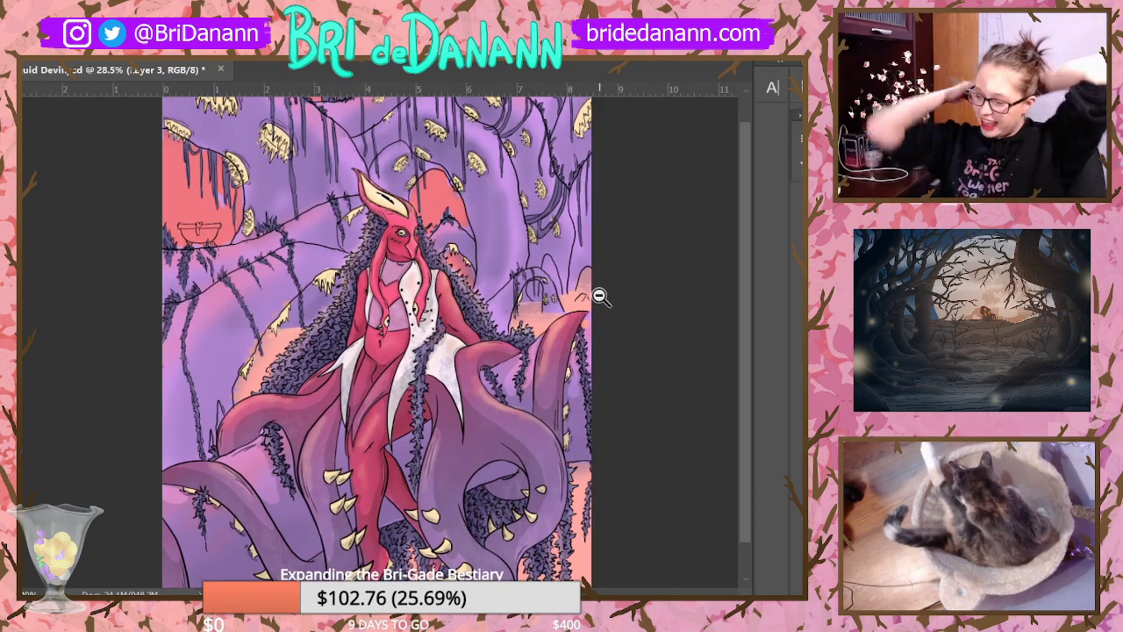
pyautogui.scroll(-2, 597, 295)
pyautogui.scroll(3, 579, 278)
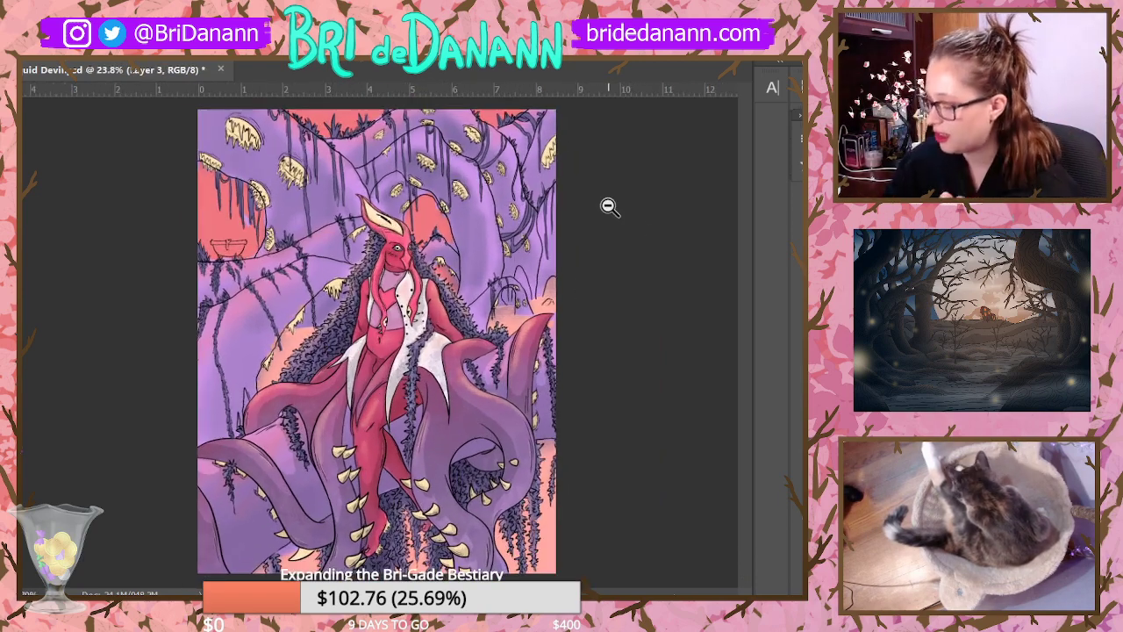
pyautogui.scroll(-3, 588, 368)
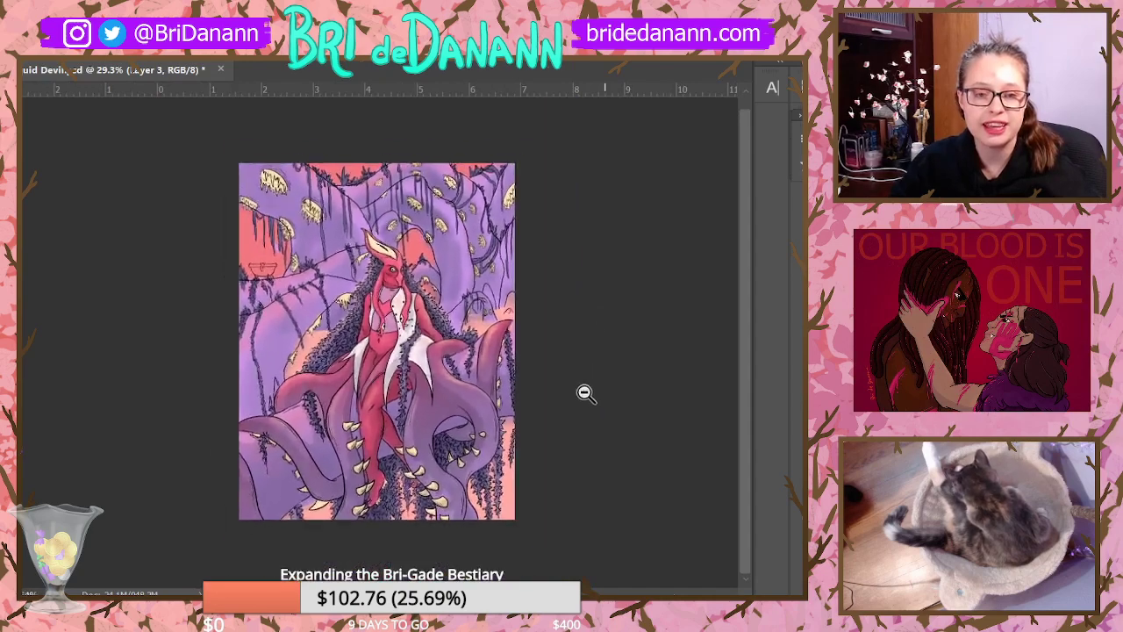
pyautogui.scroll(2, 597, 263)
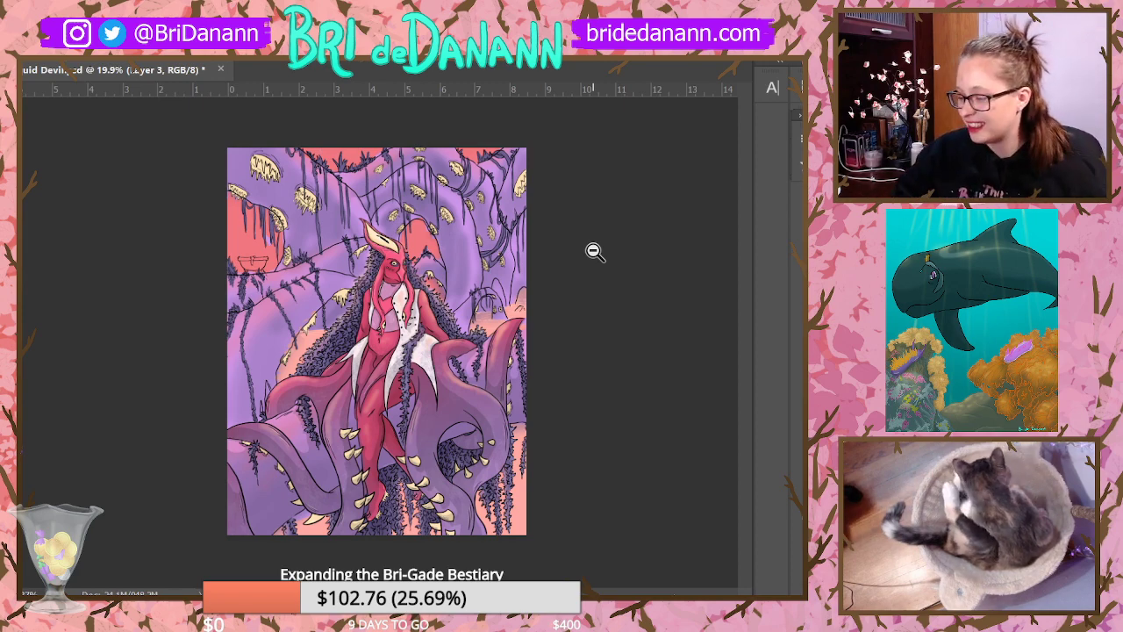
pyautogui.scroll(8, 281, 211)
pyautogui.scroll(5, 41, 200)
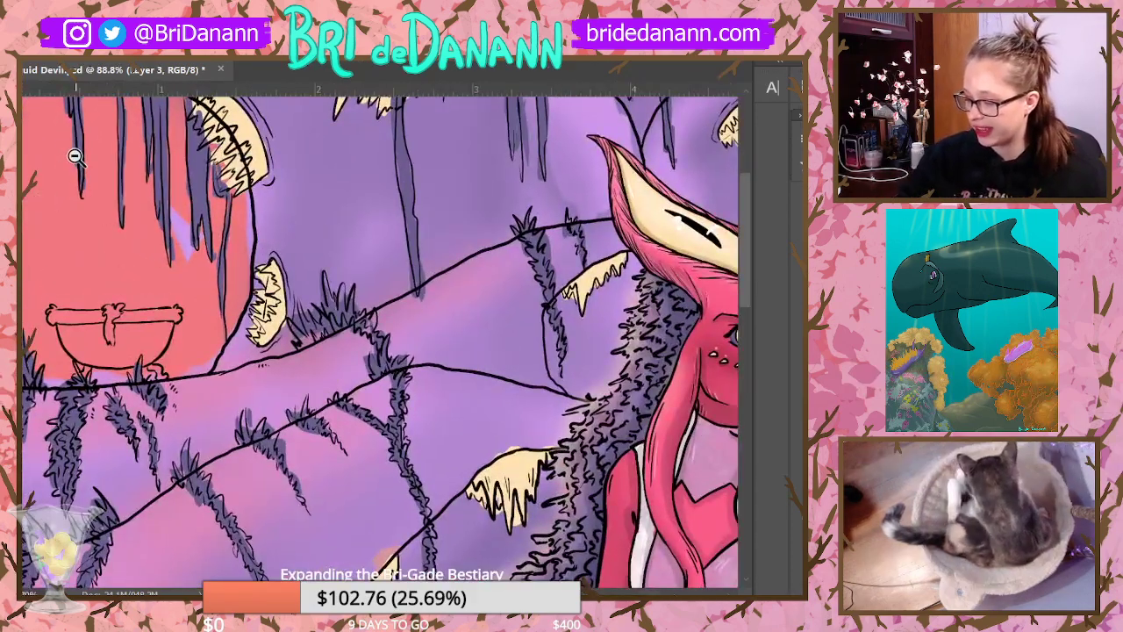
pyautogui.moveTo(750, 272); pyautogui.dragTo(745, 330)
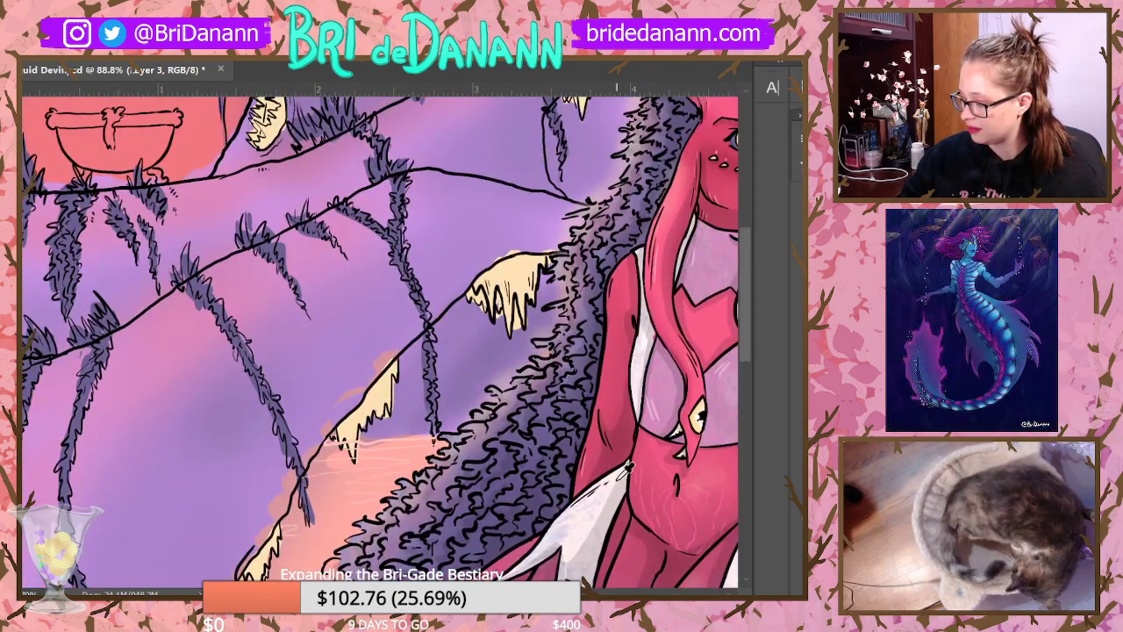
pyautogui.moveTo(739, 341); pyautogui.dragTo(742, 234)
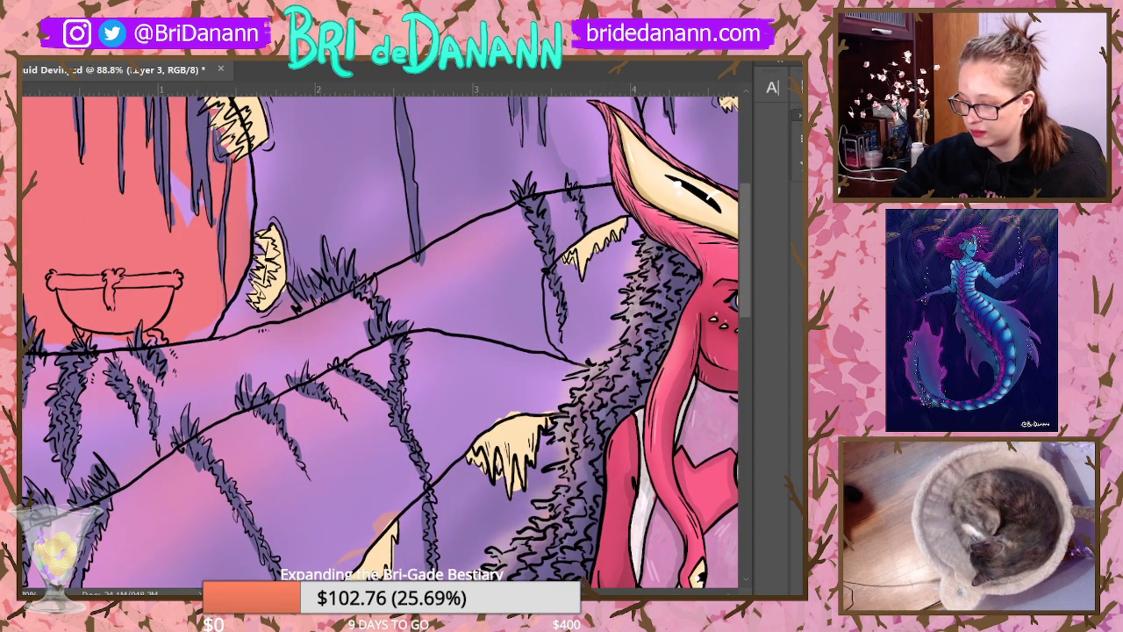
# Step: On Layer 60, colour the bowl's body, rim and foot flat dark red beneath its ink lines and its hanging clasp dusky purple
pyautogui.click(194, 352)
pyautogui.click(667, 572)
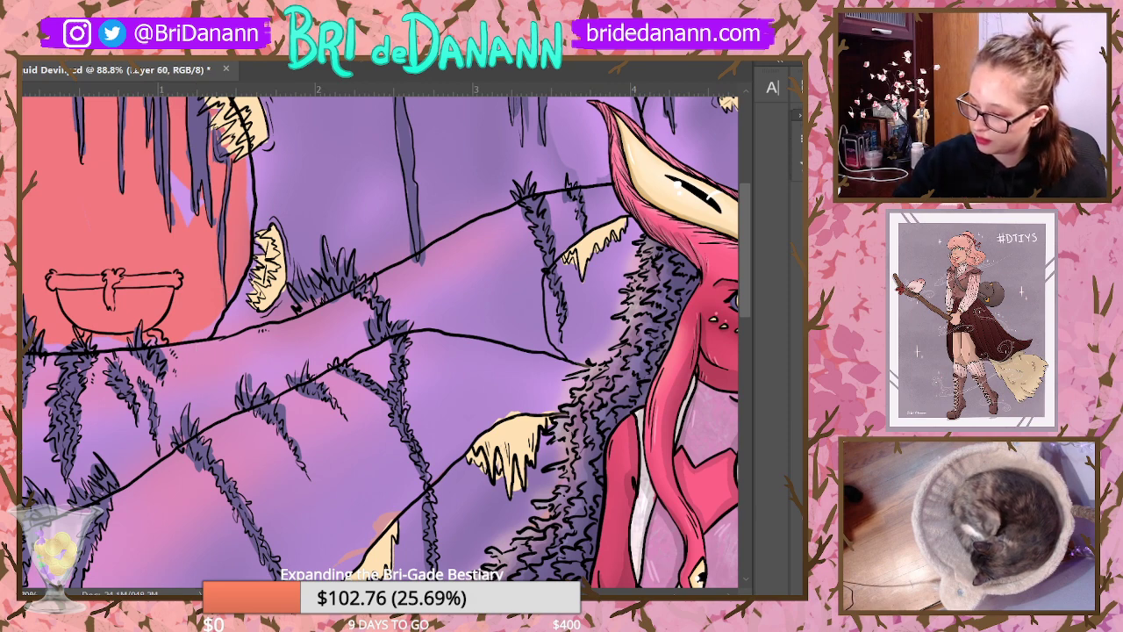
pyautogui.moveTo(63, 295)
pyautogui.mouseDown()
pyautogui.moveTo(104, 322)
pyautogui.moveTo(74, 285)
pyautogui.moveTo(106, 301)
pyautogui.moveTo(115, 287)
pyautogui.moveTo(117, 305)
pyautogui.moveTo(145, 305)
pyautogui.mouseUp()
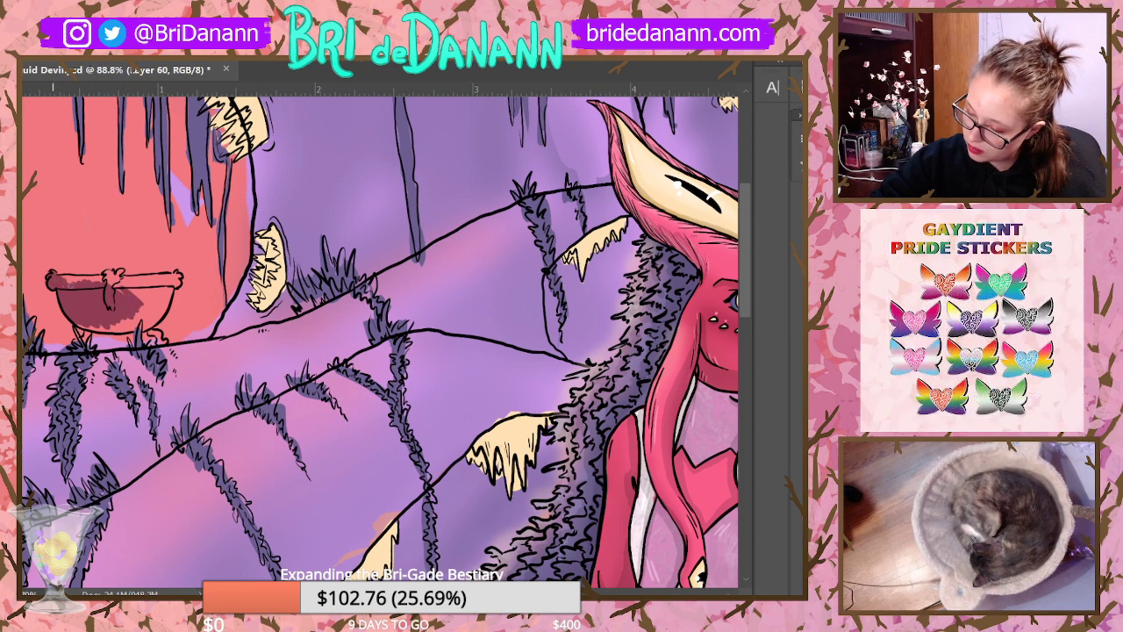
pyautogui.moveTo(77, 282); pyautogui.dragTo(100, 279)
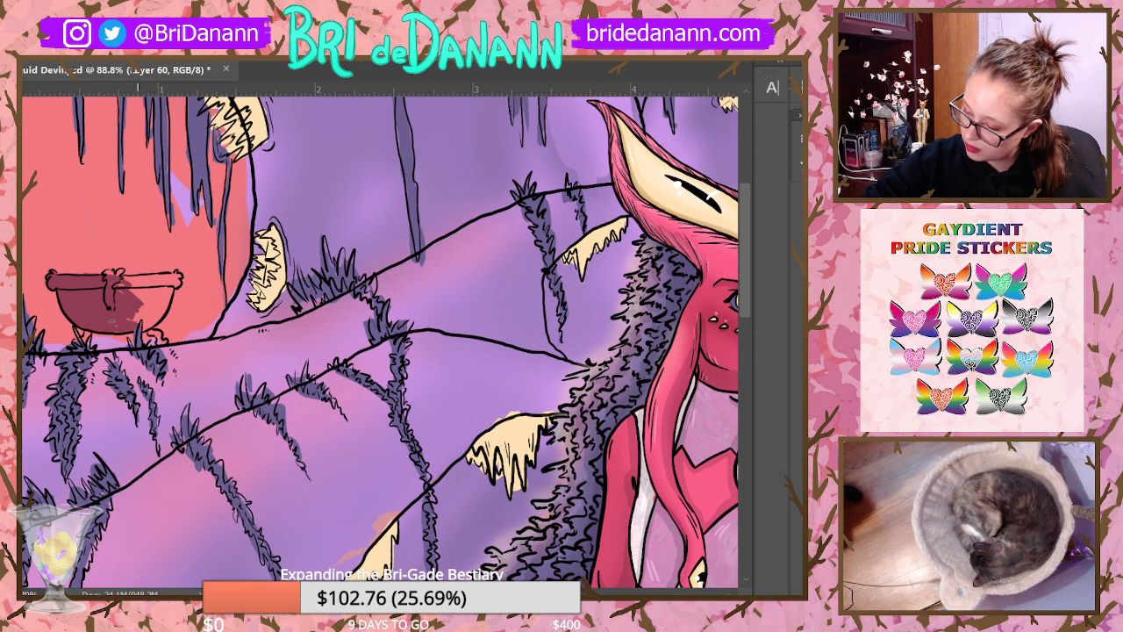
pyautogui.moveTo(112, 293)
pyautogui.mouseDown()
pyautogui.moveTo(152, 298)
pyautogui.moveTo(162, 278)
pyautogui.moveTo(179, 277)
pyautogui.mouseUp()
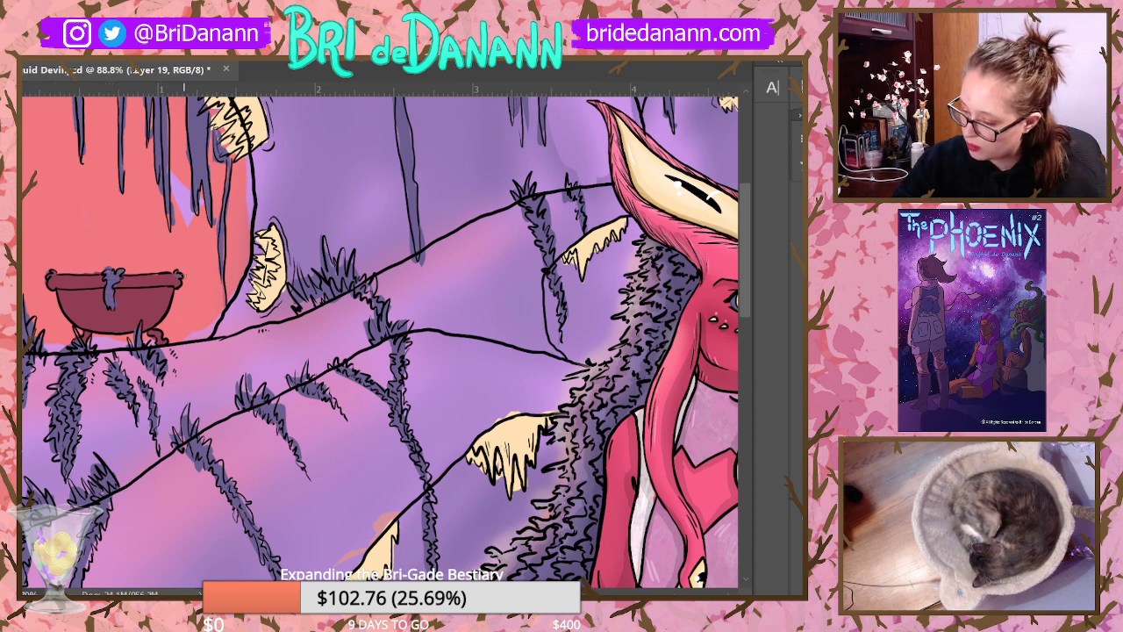
# Step: Add a new layer for the background shadows and enlarge the brush
pyautogui.hotkey('ctrl', '0')
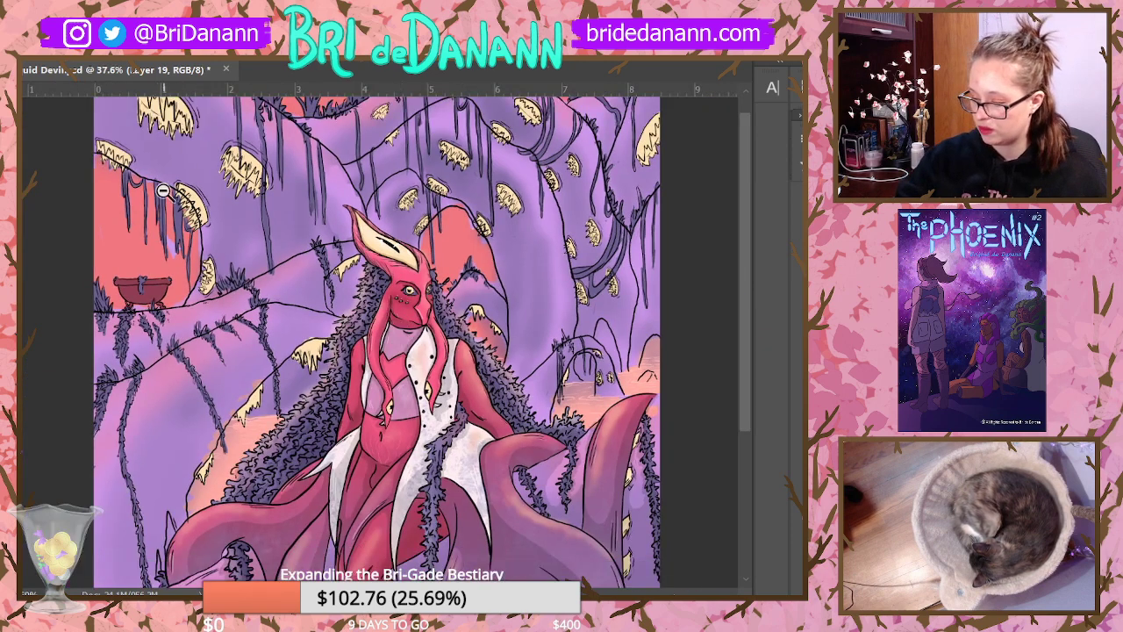
pyautogui.scroll(3, 133, 226)
pyautogui.scroll(-4, 138, 181)
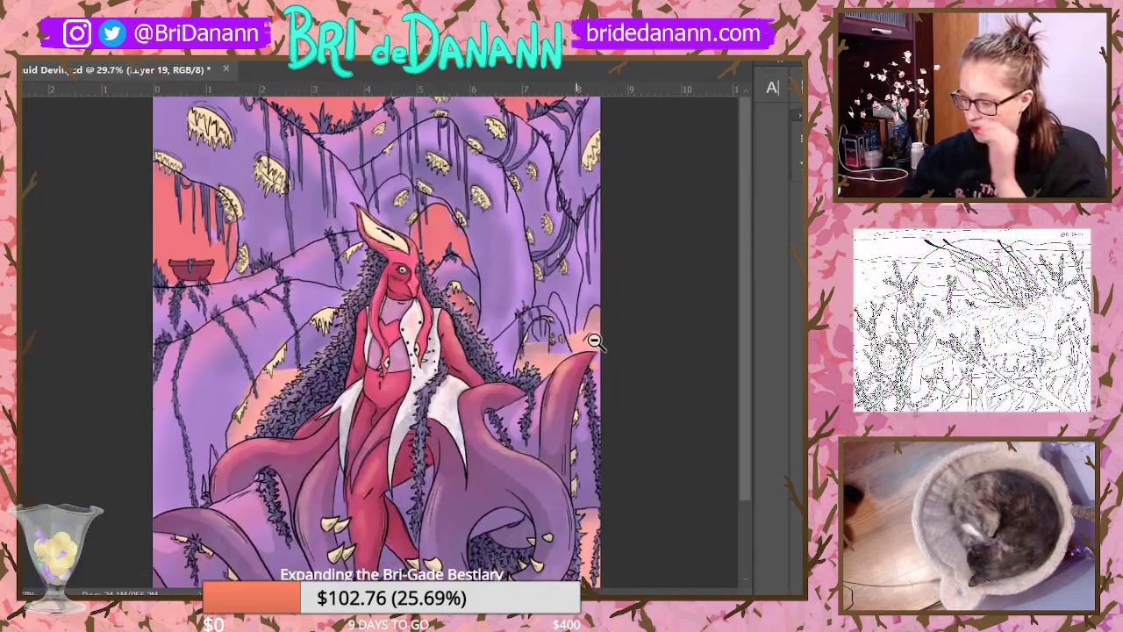
pyautogui.scroll(1, 597, 314)
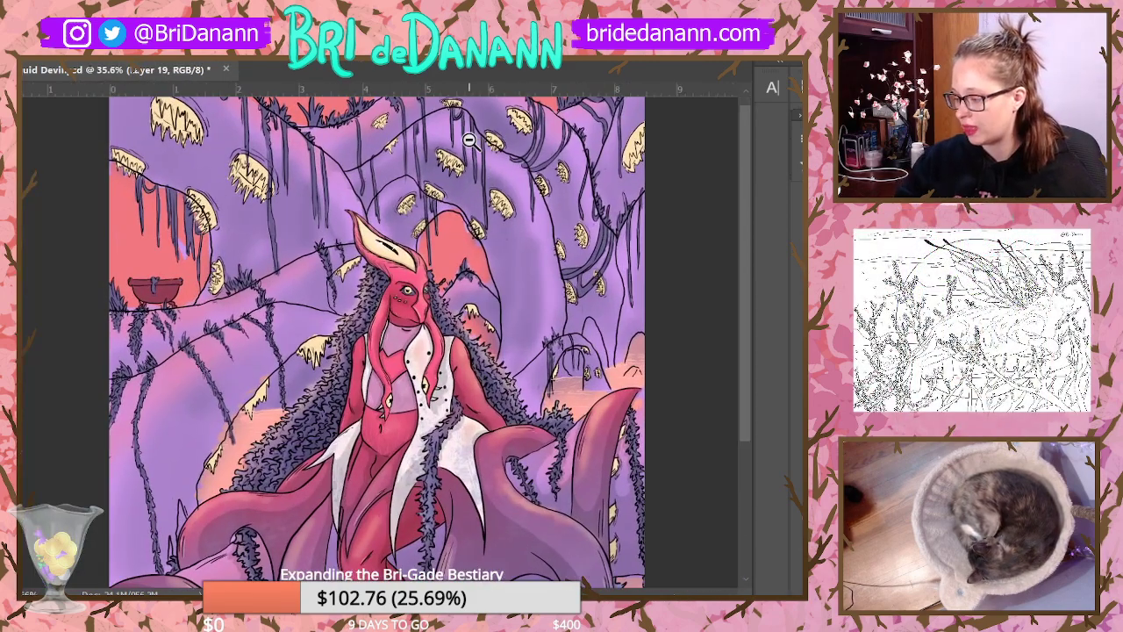
pyautogui.scroll(-3, 619, 302)
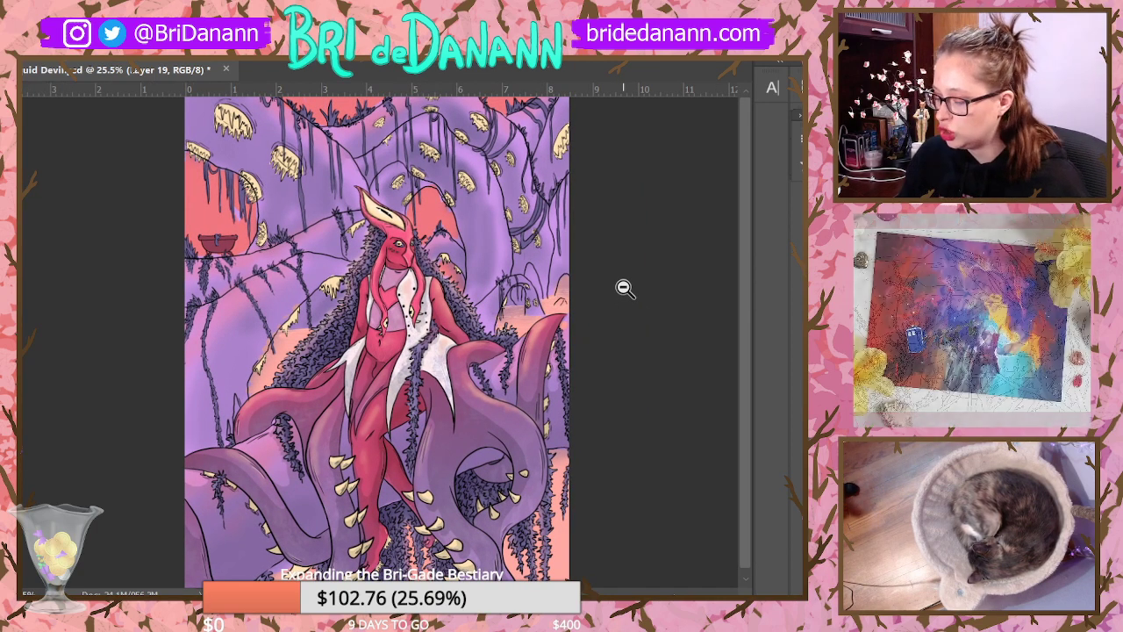
pyautogui.scroll(-2, 606, 316)
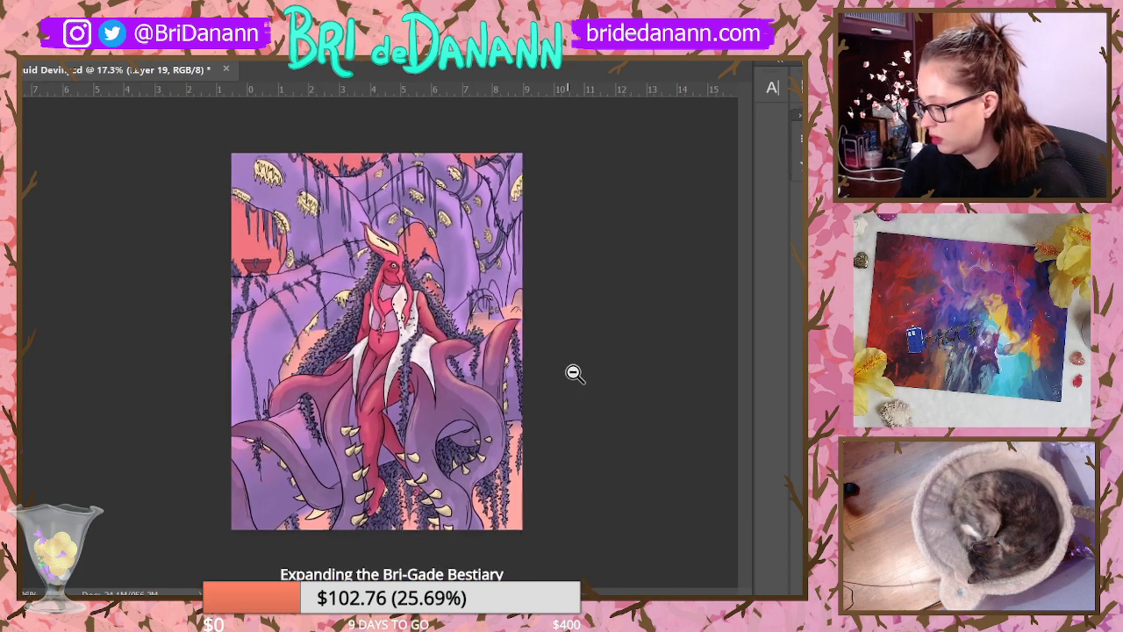
pyautogui.scroll(1, 579, 366)
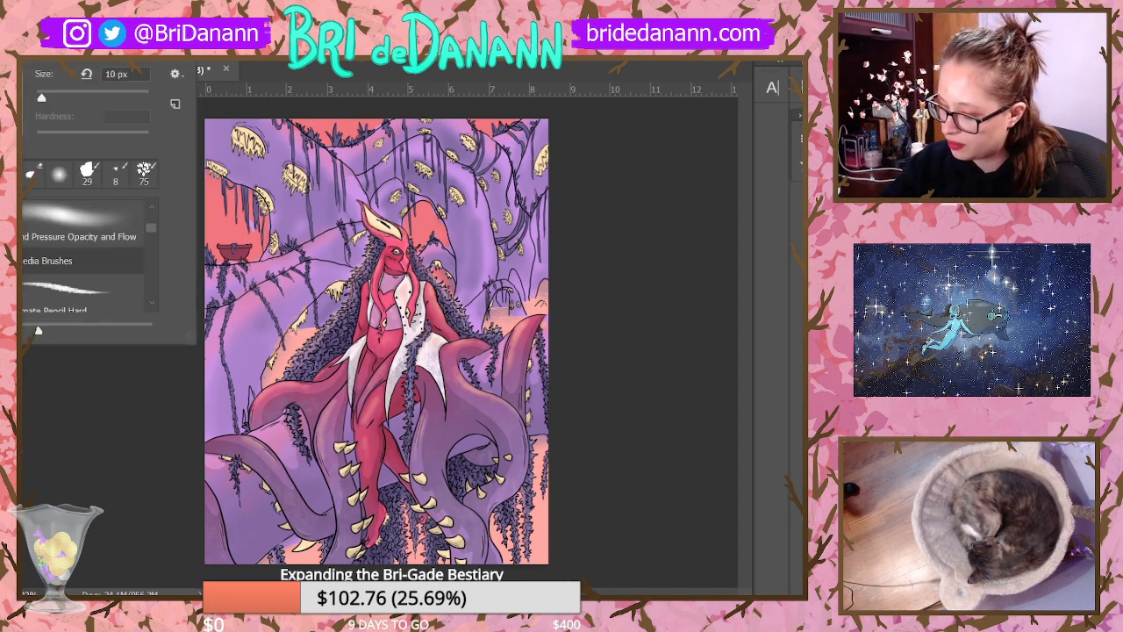
pyautogui.click(97, 99)
pyautogui.press('Return')
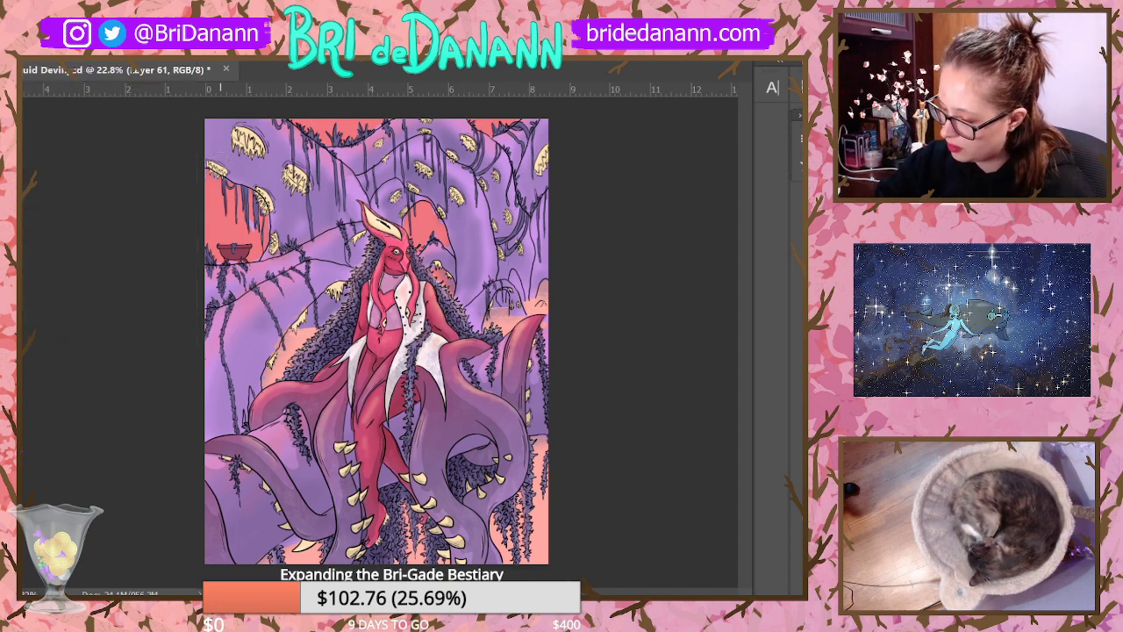
pyautogui.moveTo(211, 156)
pyautogui.mouseDown()
pyautogui.moveTo(248, 172)
pyautogui.moveTo(202, 134)
pyautogui.moveTo(267, 149)
pyautogui.mouseUp()
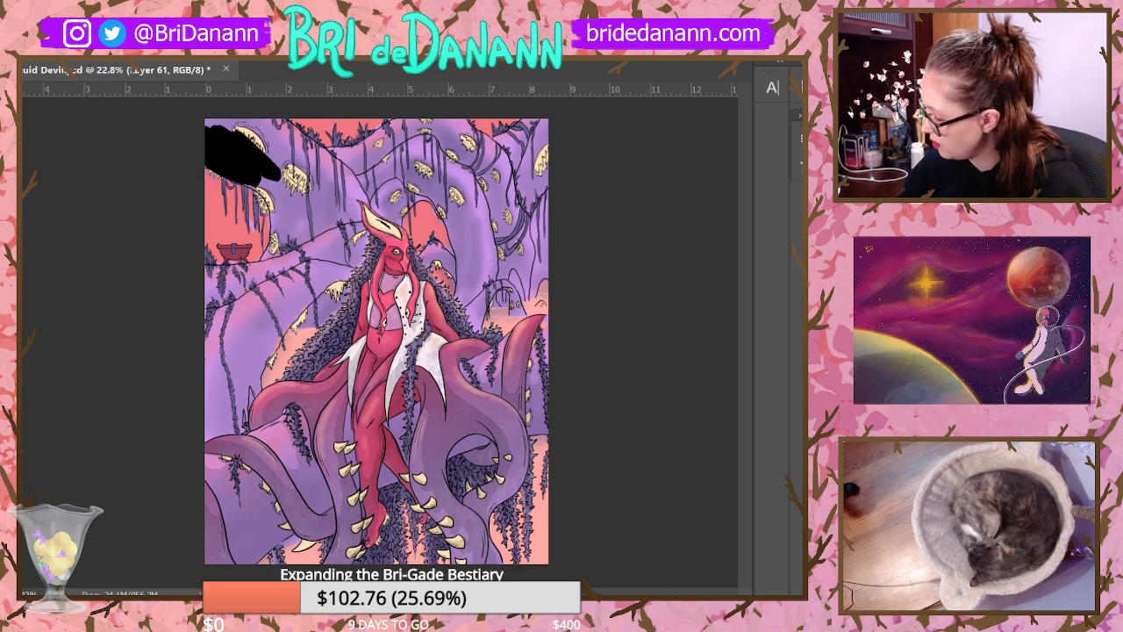
pyautogui.hotkey('ctrl', 'z')
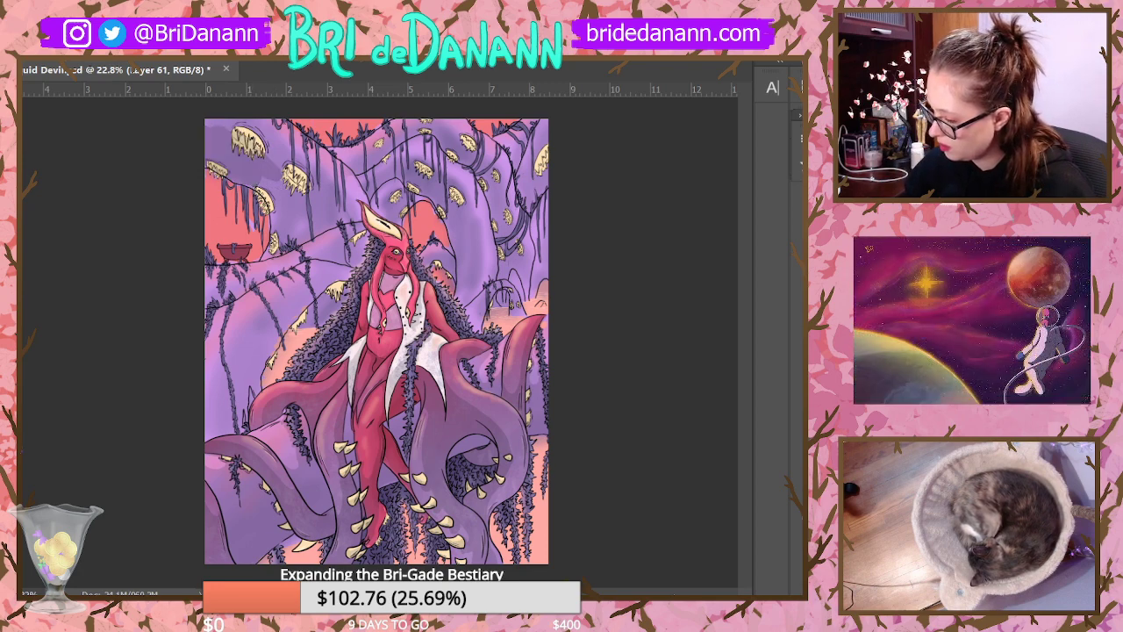
pyautogui.moveTo(211, 132); pyautogui.dragTo(274, 179)
pyautogui.hotkey('ctrl', 'z')
# Step: Paint translucent shadows on the upper and right-hand background tentacles, following their curves and the edges around the openings
pyautogui.moveTo(203, 128)
pyautogui.mouseDown()
pyautogui.moveTo(230, 129)
pyautogui.moveTo(302, 186)
pyautogui.moveTo(263, 224)
pyautogui.moveTo(303, 224)
pyautogui.moveTo(317, 207)
pyautogui.mouseUp()
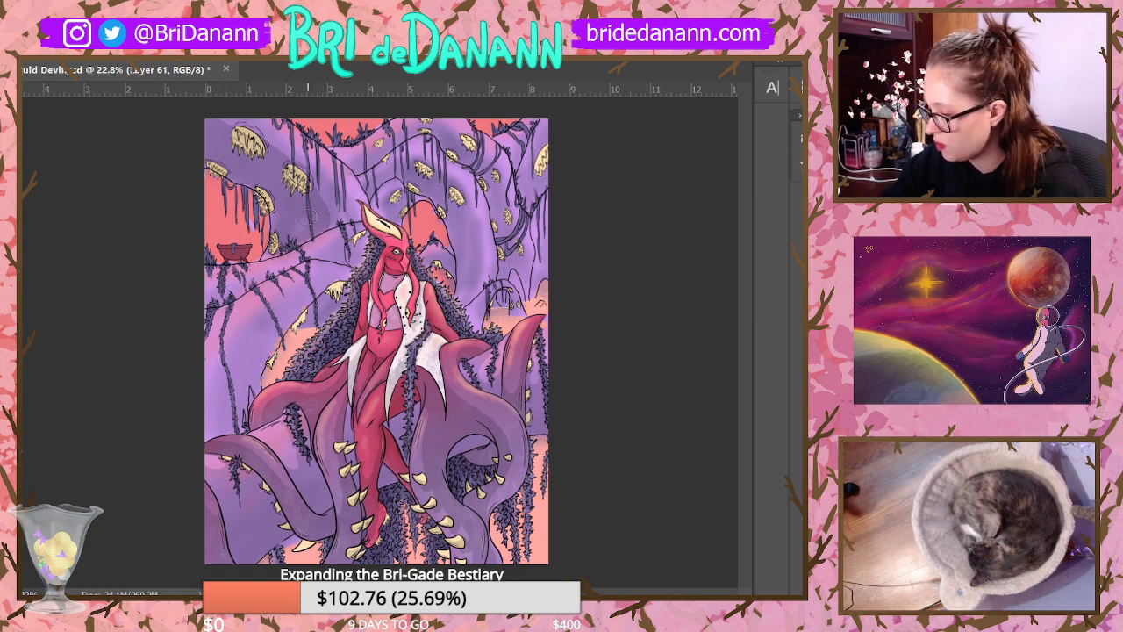
pyautogui.moveTo(354, 162)
pyautogui.mouseDown()
pyautogui.moveTo(439, 128)
pyautogui.moveTo(477, 165)
pyautogui.moveTo(513, 289)
pyautogui.mouseUp()
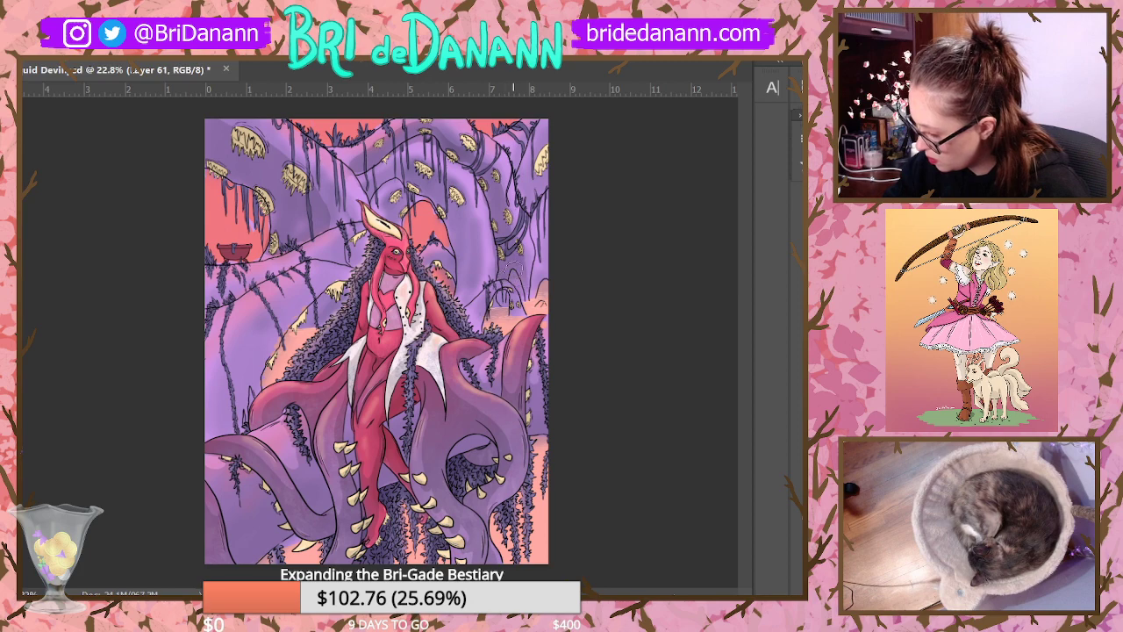
pyautogui.moveTo(525, 189); pyautogui.dragTo(556, 156)
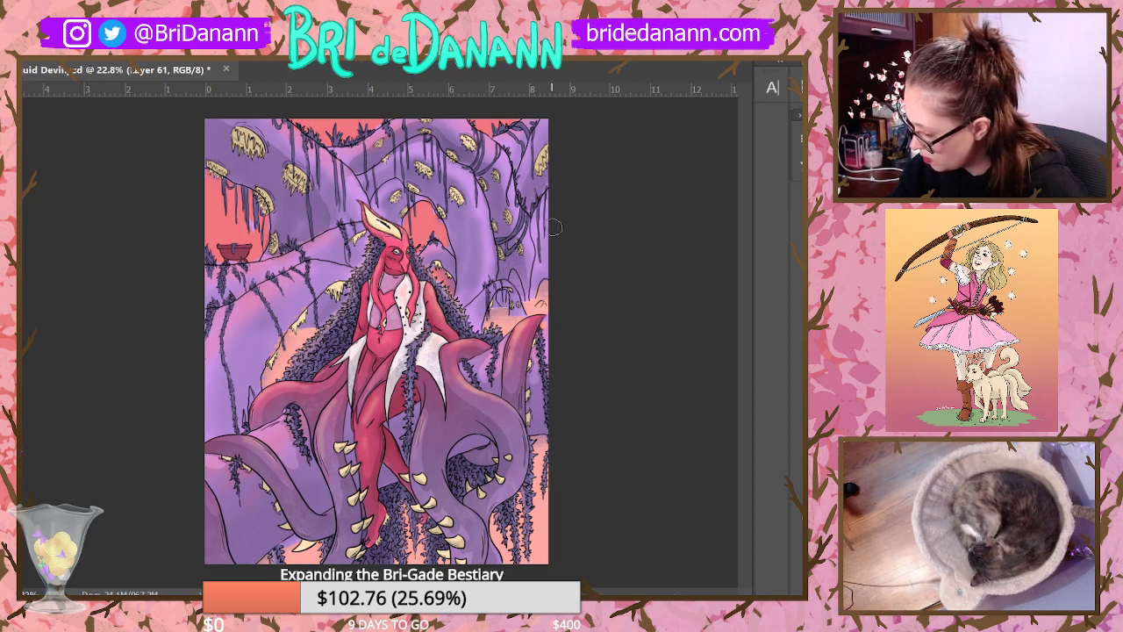
pyautogui.moveTo(555, 227); pyautogui.dragTo(538, 292)
pyautogui.moveTo(448, 190)
pyautogui.mouseDown()
pyautogui.moveTo(419, 211)
pyautogui.moveTo(456, 227)
pyautogui.moveTo(465, 307)
pyautogui.mouseUp()
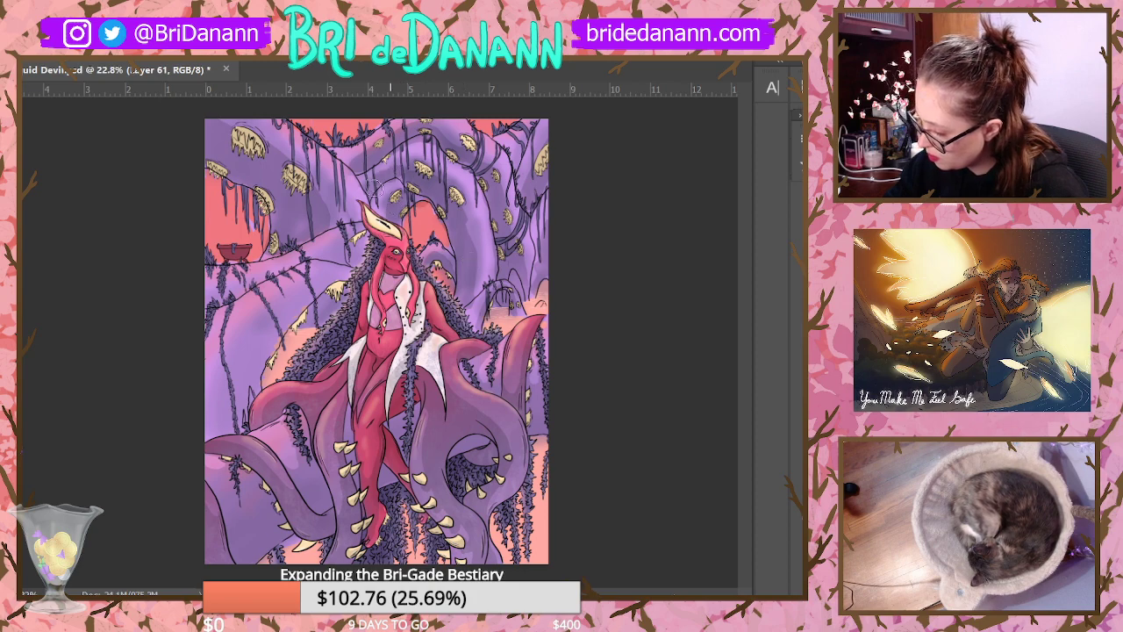
# Step: Shade the two large background tentacles below the bowl, down toward the foreground tentacles
pyautogui.moveTo(211, 303); pyautogui.dragTo(272, 263)
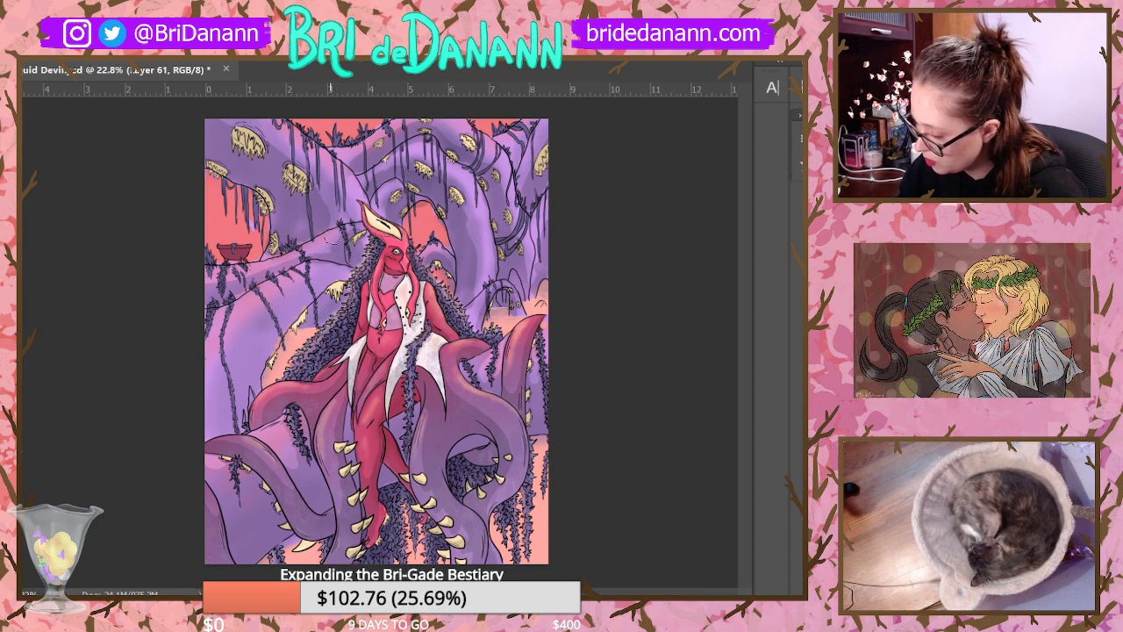
pyautogui.moveTo(335, 288)
pyautogui.mouseDown()
pyautogui.moveTo(260, 348)
pyautogui.moveTo(253, 393)
pyautogui.moveTo(212, 386)
pyautogui.moveTo(236, 355)
pyautogui.moveTo(221, 423)
pyautogui.moveTo(235, 369)
pyautogui.mouseUp()
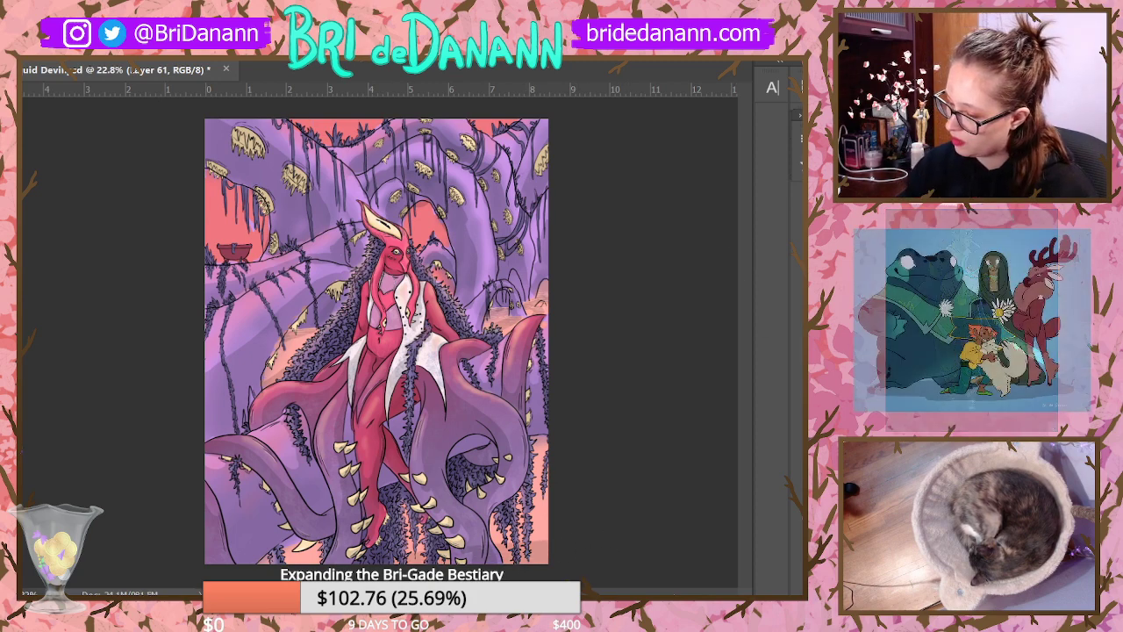
pyautogui.scroll(-3, 410, 221)
pyautogui.scroll(4, 410, 221)
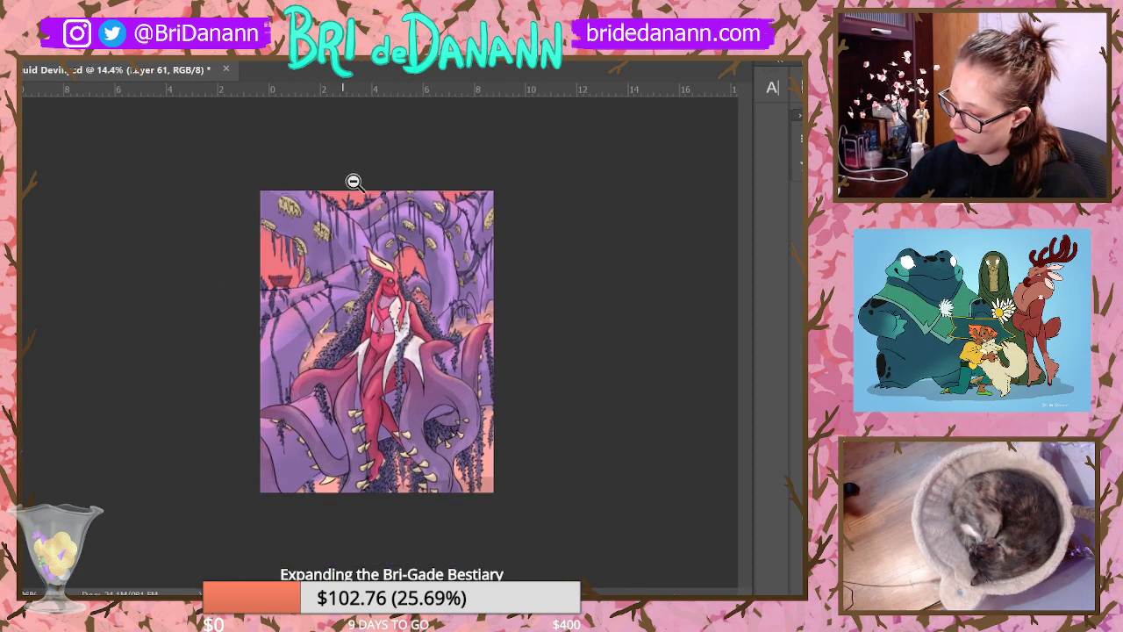
# Step: Add another new layer and set up a soft round brush with 0% hardness and an adjusted size
pyautogui.click(26, 55)
pyautogui.click(83, 176)
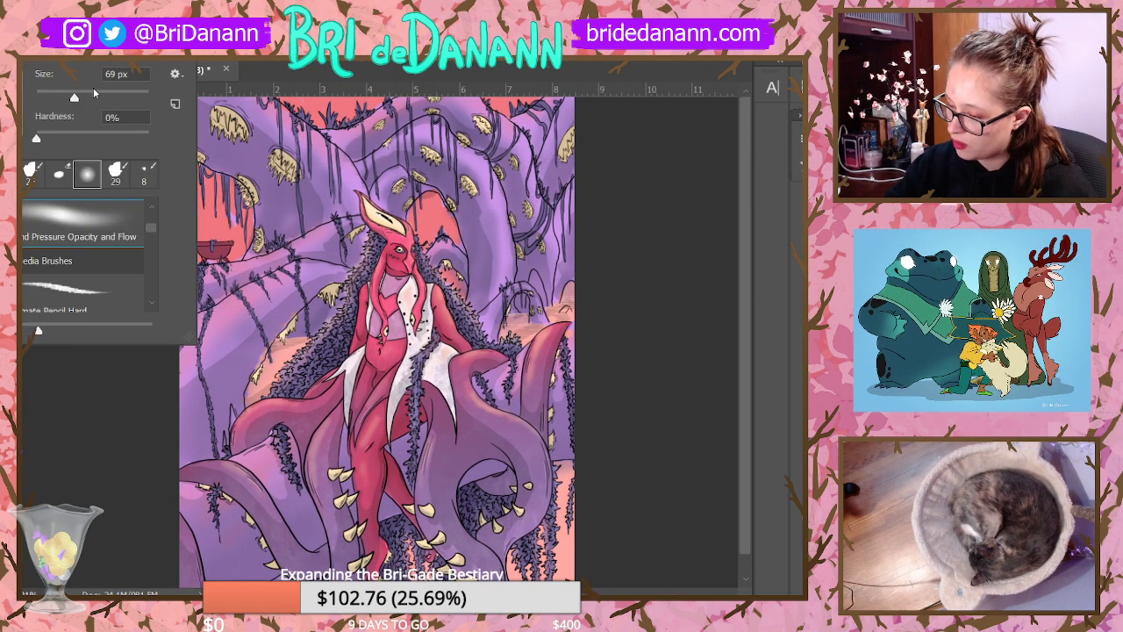
pyautogui.click(99, 95)
pyautogui.click(212, 181)
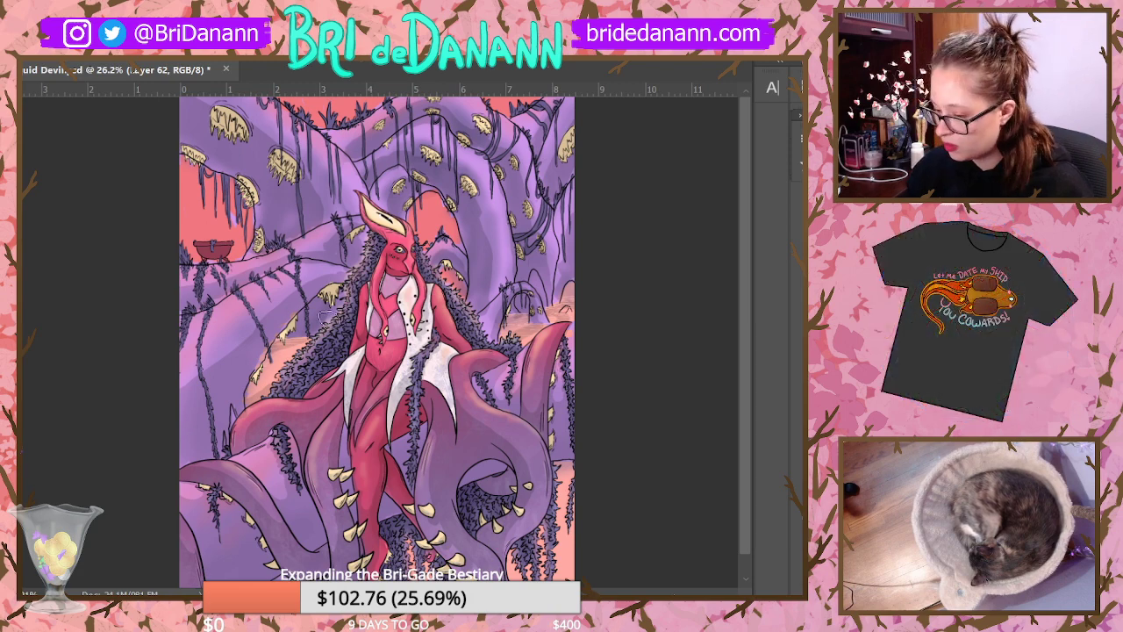
pyautogui.click(44, 64)
pyautogui.moveTo(41, 96); pyautogui.dragTo(48, 97)
pyautogui.press('Return')
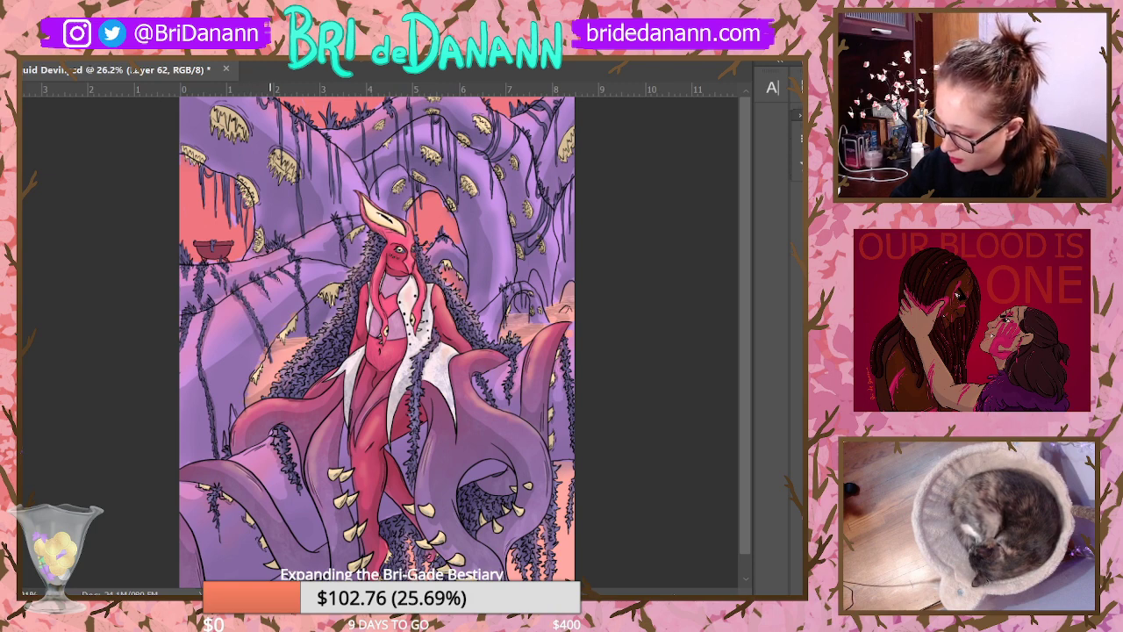
# Step: Add soft shadows around the bowl and the vines draped over the left-hand background tentacle
pyautogui.moveTo(297, 279); pyautogui.dragTo(305, 307)
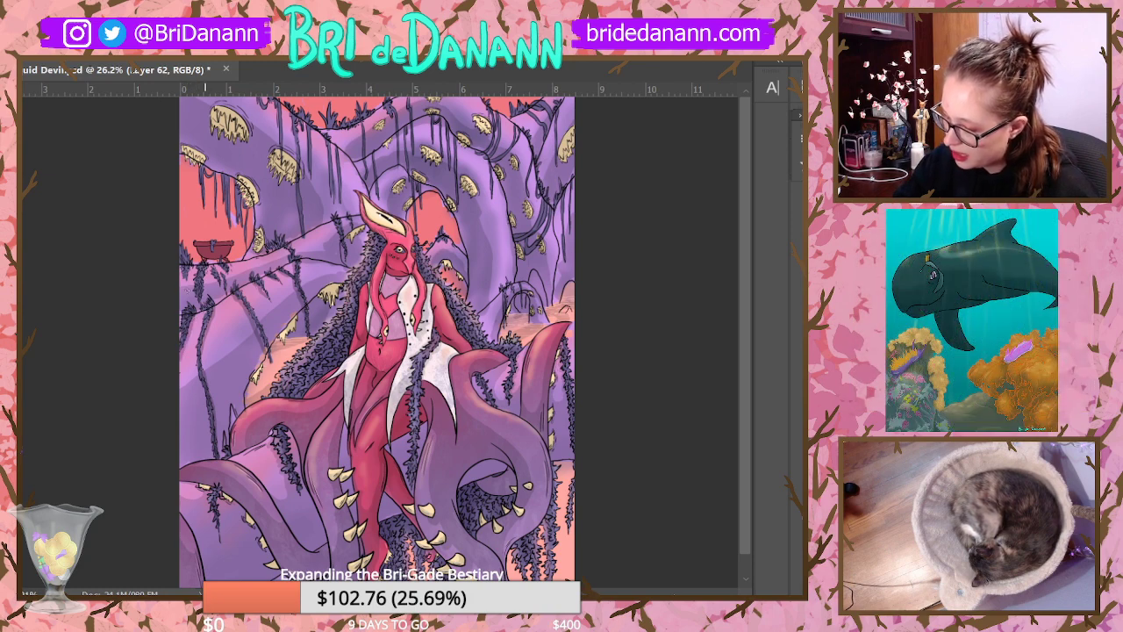
pyautogui.moveTo(186, 258); pyautogui.dragTo(183, 290)
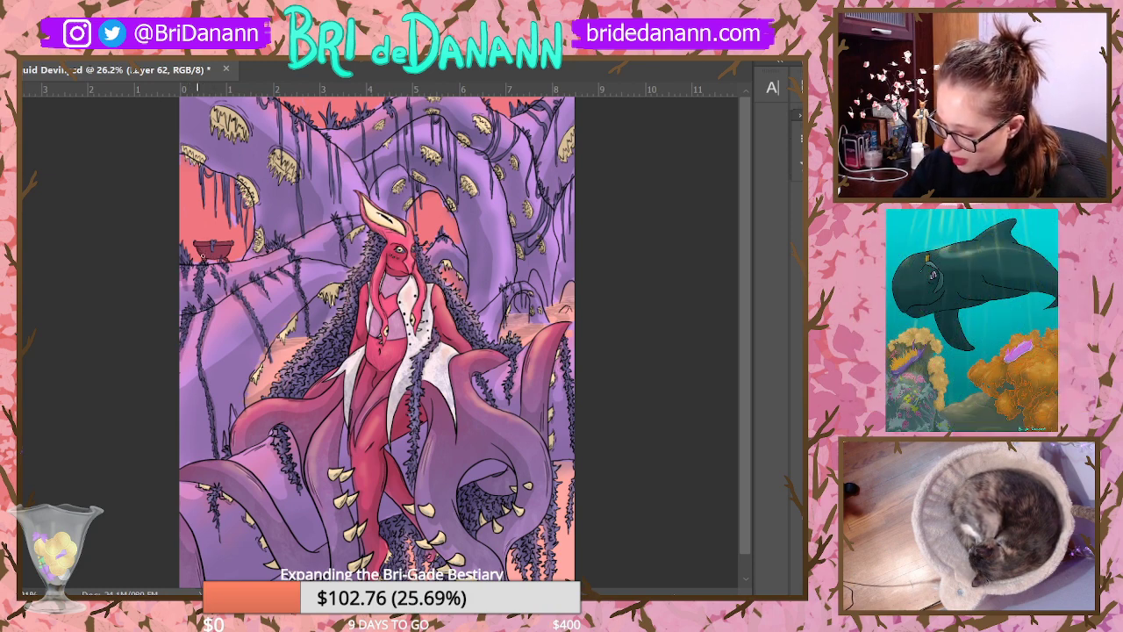
pyautogui.moveTo(202, 253); pyautogui.dragTo(211, 254)
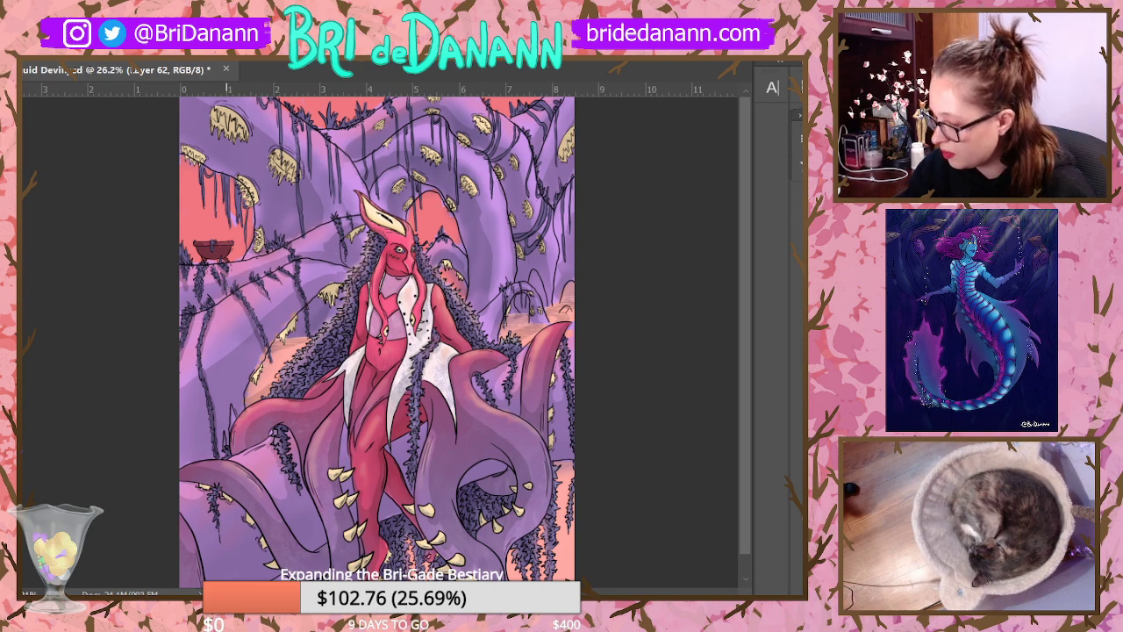
pyautogui.moveTo(268, 247); pyautogui.dragTo(289, 263)
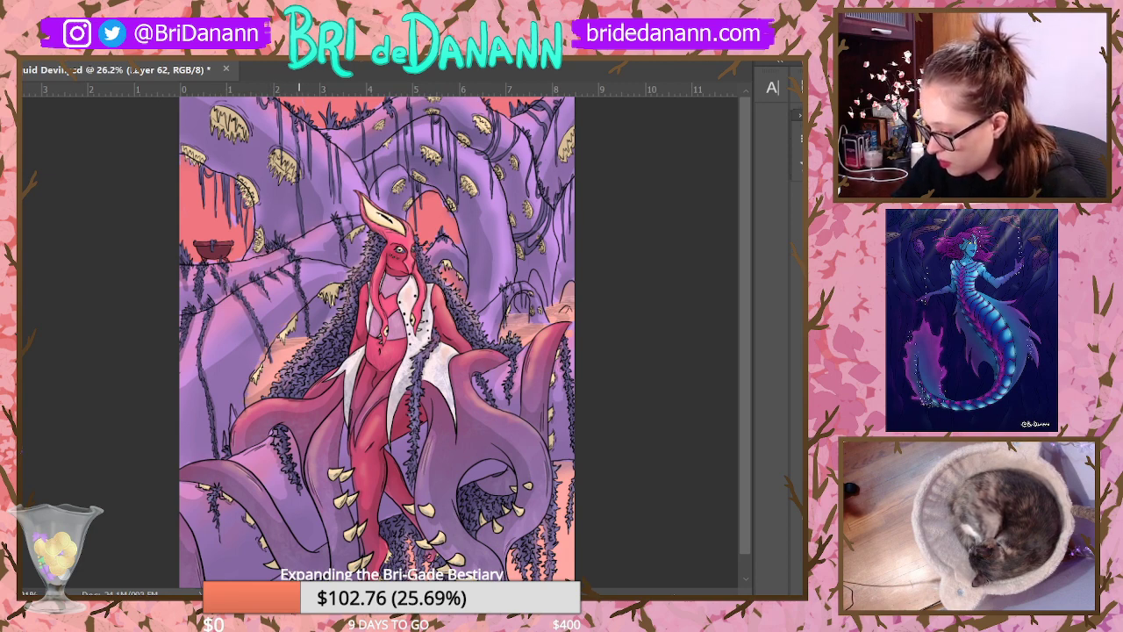
# Step: Paint soft shadows along the long vines hanging over the large upper background tentacle, left of the figure's head
pyautogui.moveTo(299, 117); pyautogui.dragTo(297, 232)
pyautogui.hotkey('ctrl', 'z')
pyautogui.moveTo(301, 147); pyautogui.dragTo(308, 239)
pyautogui.moveTo(313, 126); pyautogui.dragTo(312, 186)
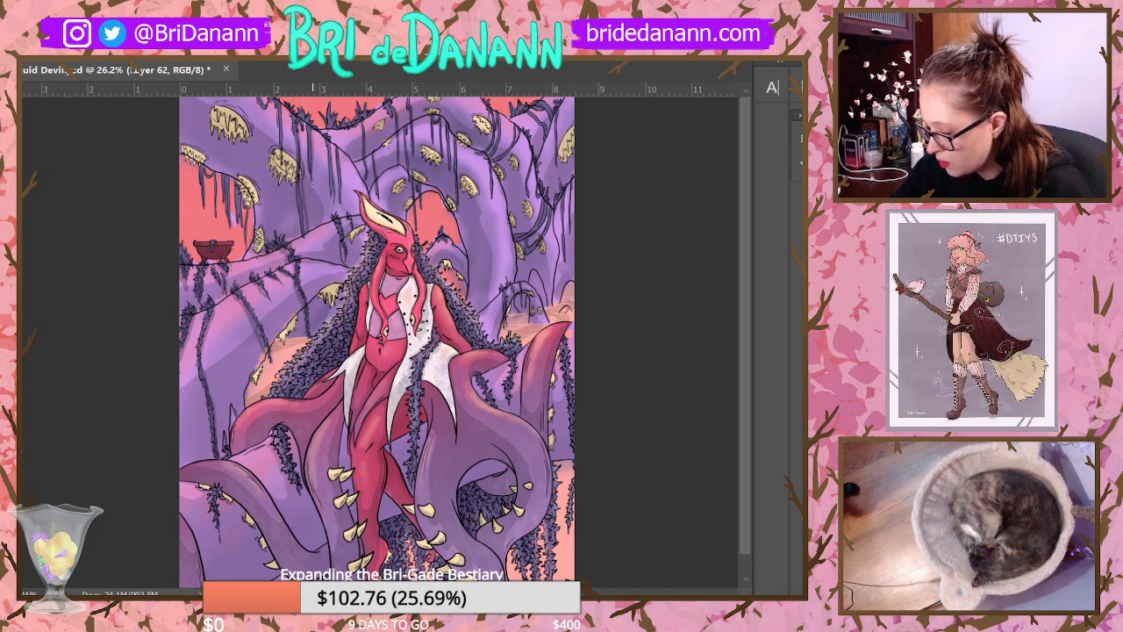
pyautogui.moveTo(330, 140); pyautogui.dragTo(326, 200)
pyautogui.moveTo(327, 141); pyautogui.dragTo(336, 193)
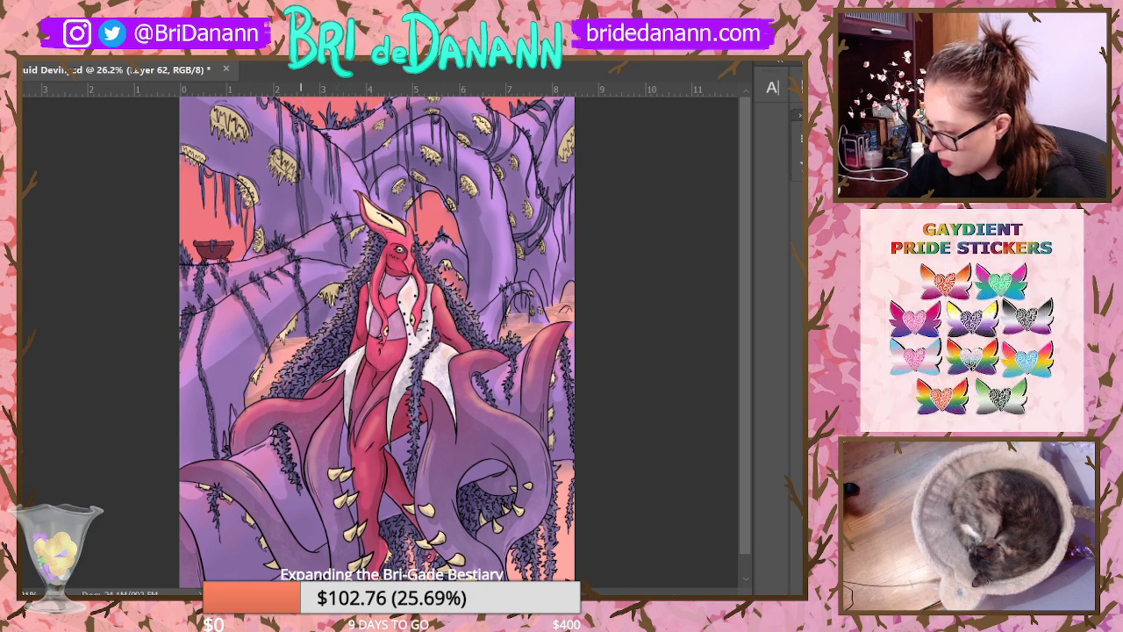
# Step: Add small soft shadows around the yellow clusters and hanging vines in the illustration's upper-left area
pyautogui.moveTo(294, 121); pyautogui.dragTo(293, 165)
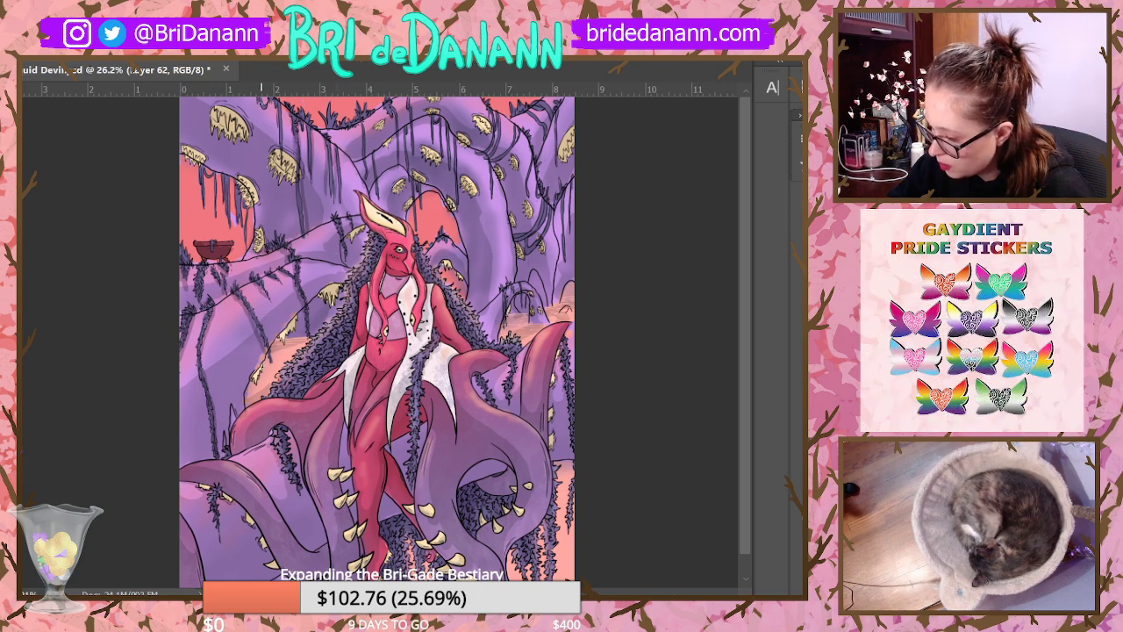
pyautogui.moveTo(275, 102); pyautogui.dragTo(277, 151)
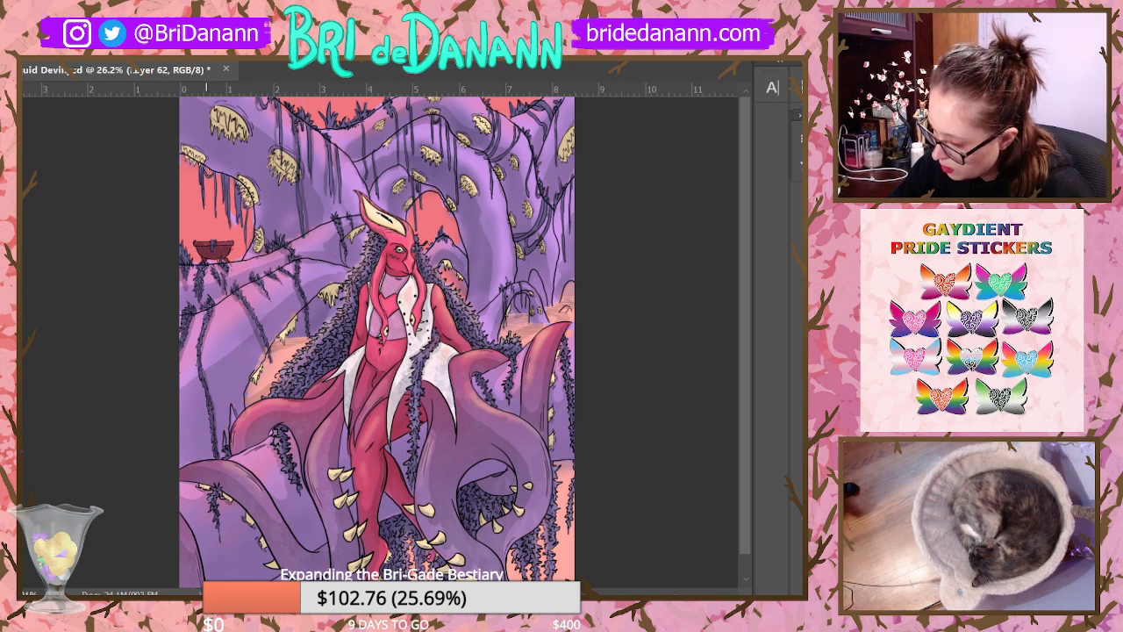
pyautogui.moveTo(241, 186)
pyautogui.mouseDown()
pyautogui.moveTo(242, 210)
pyautogui.moveTo(256, 204)
pyautogui.mouseUp()
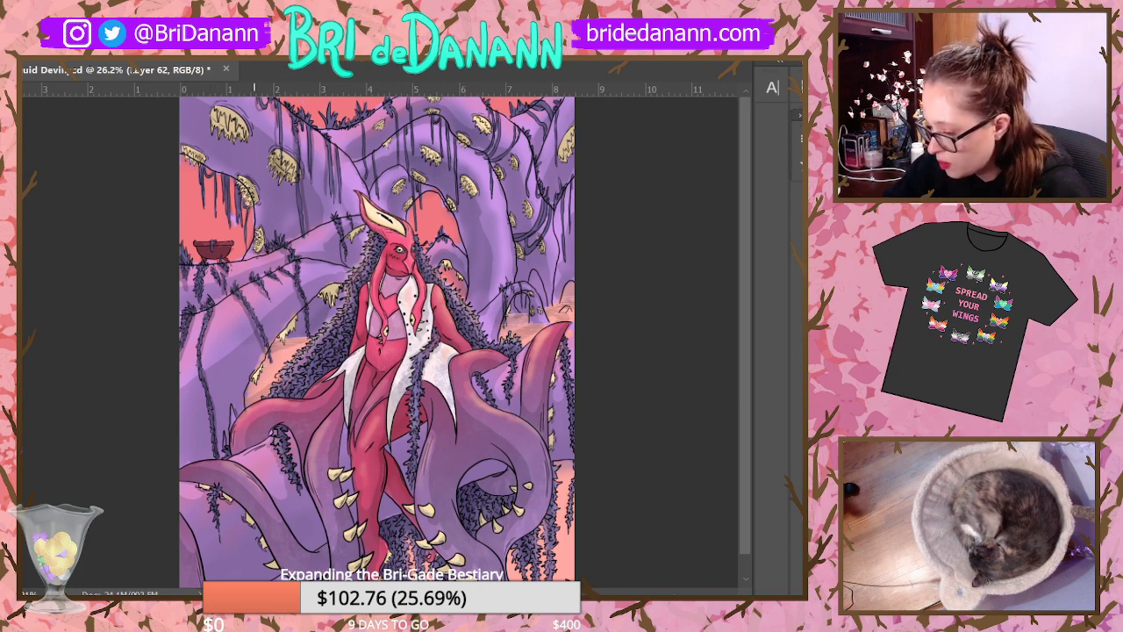
pyautogui.moveTo(242, 184); pyautogui.dragTo(245, 204)
pyautogui.moveTo(214, 114); pyautogui.dragTo(236, 137)
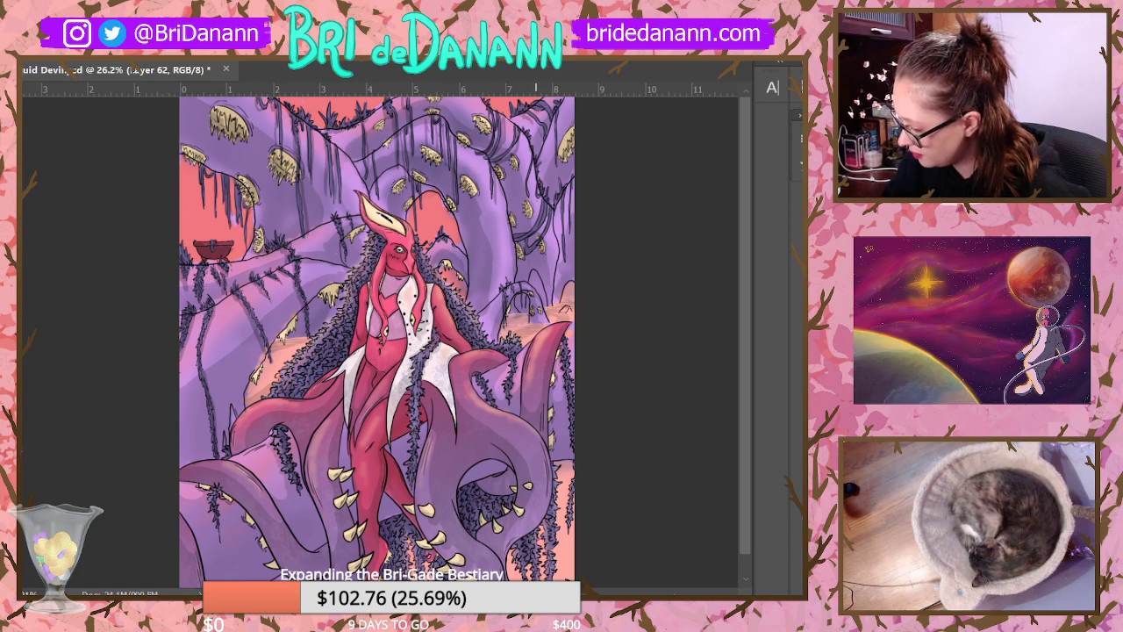
# Step: Paint soft shadows beside the vines and yellow clusters on the right-hand background tentacles, down to the arches
pyautogui.moveTo(562, 106)
pyautogui.mouseDown()
pyautogui.moveTo(565, 253)
pyautogui.moveTo(521, 242)
pyautogui.moveTo(523, 257)
pyautogui.mouseUp()
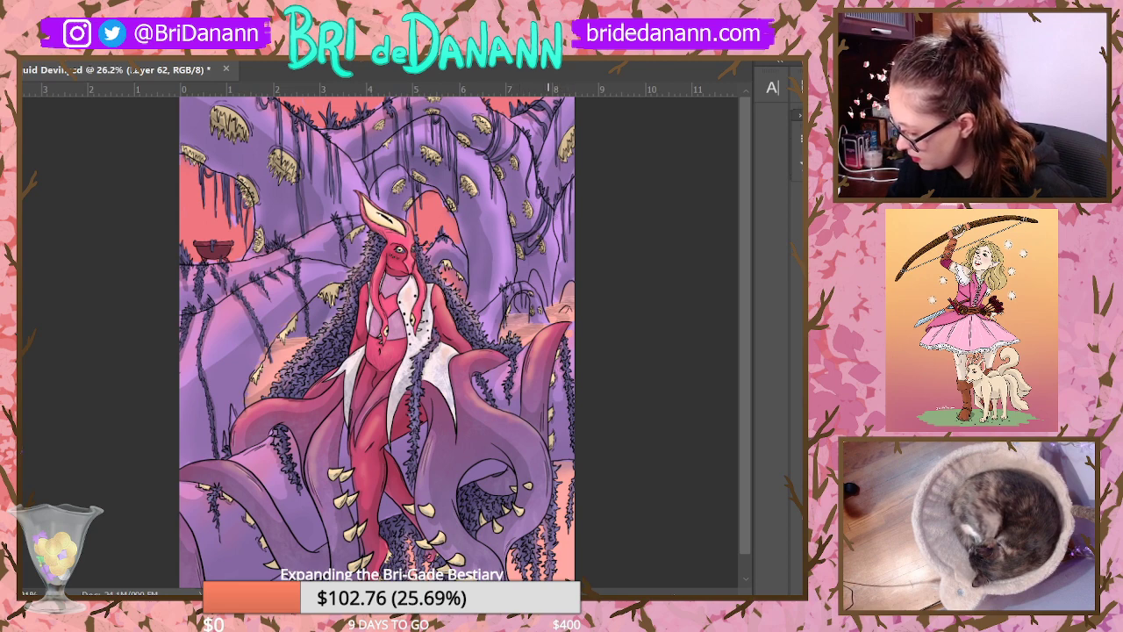
pyautogui.moveTo(557, 213); pyautogui.dragTo(542, 244)
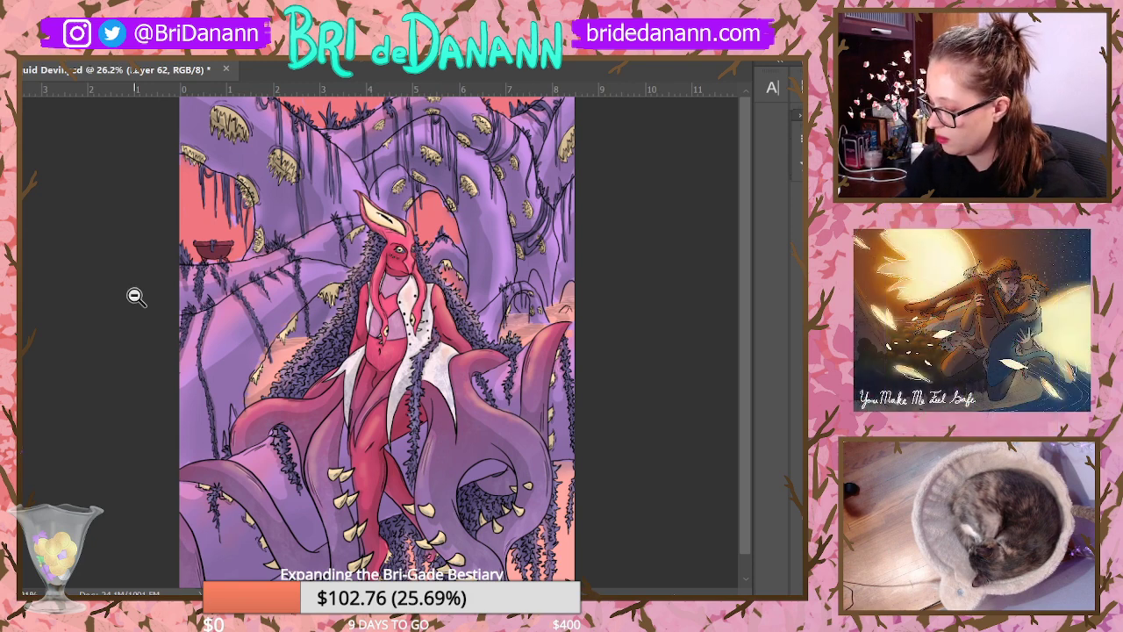
pyautogui.moveTo(526, 275); pyautogui.dragTo(513, 301)
# Step: Compare the whole illustration with and without the background tentacle shading
pyautogui.press('v')
pyautogui.moveTo(564, 158); pyautogui.dragTo(572, 74)
pyautogui.hotkey('ctrl', '0')
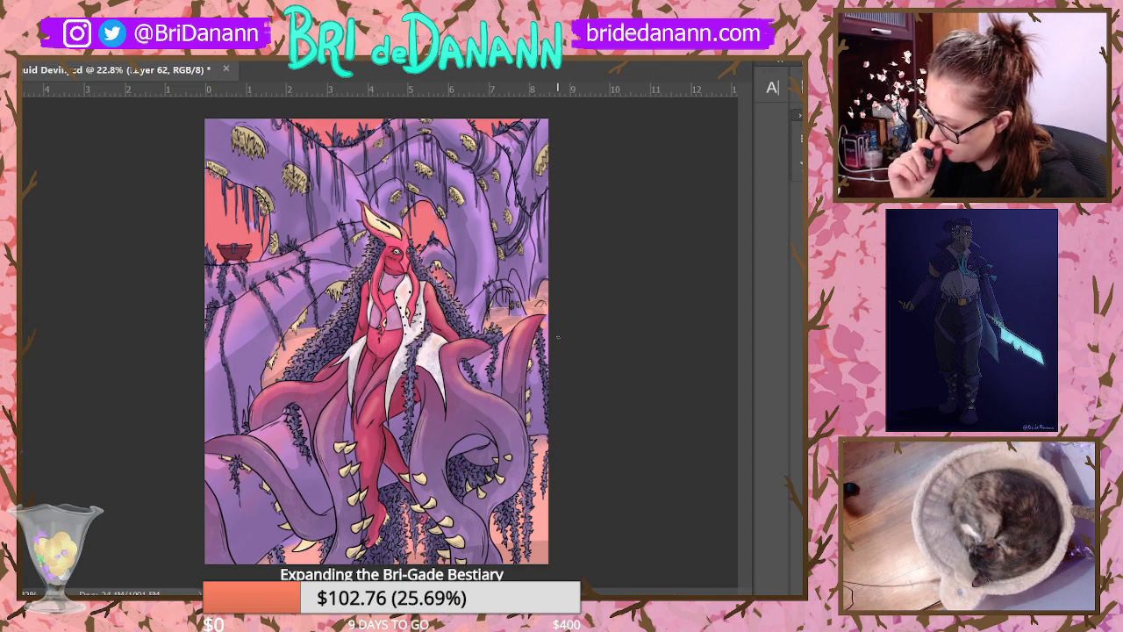
pyautogui.scroll(-1, 562, 307)
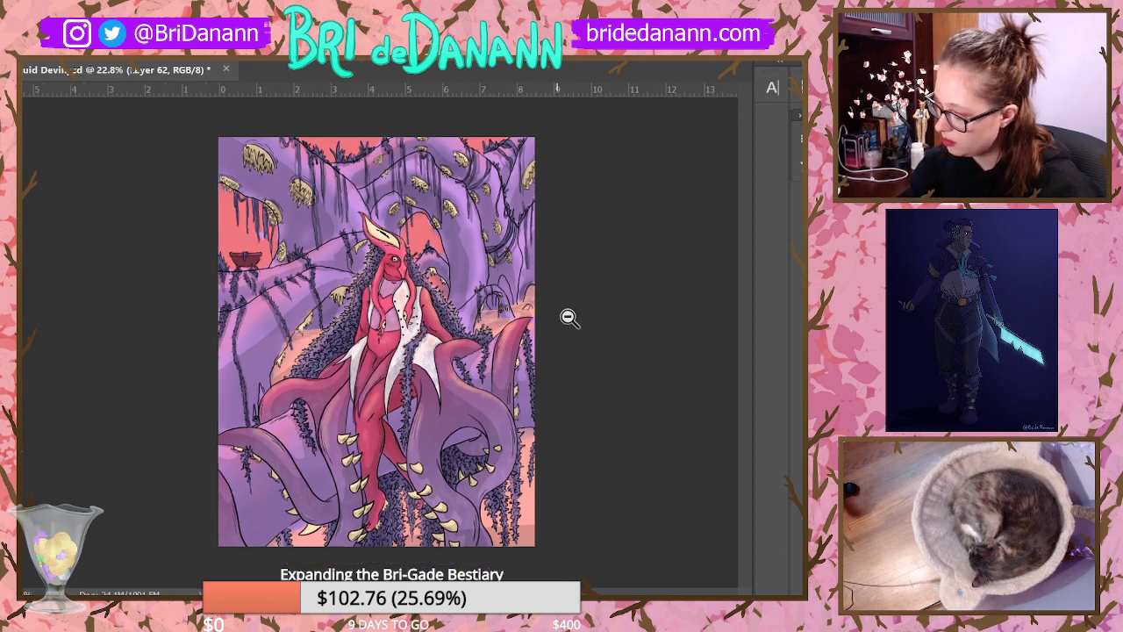
pyautogui.moveTo(579, 327); pyautogui.dragTo(572, 360)
pyautogui.scroll(2, 572, 359)
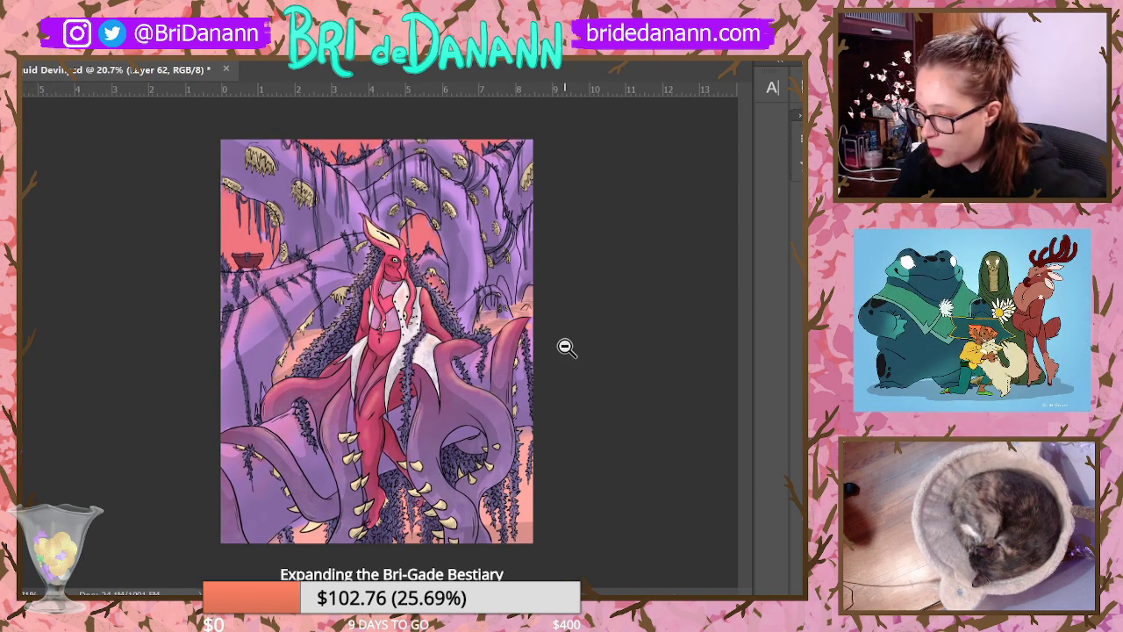
pyautogui.hotkey('ctrl', 't')
pyautogui.click(255, 334)
pyautogui.hotkey('ctrl', ',')
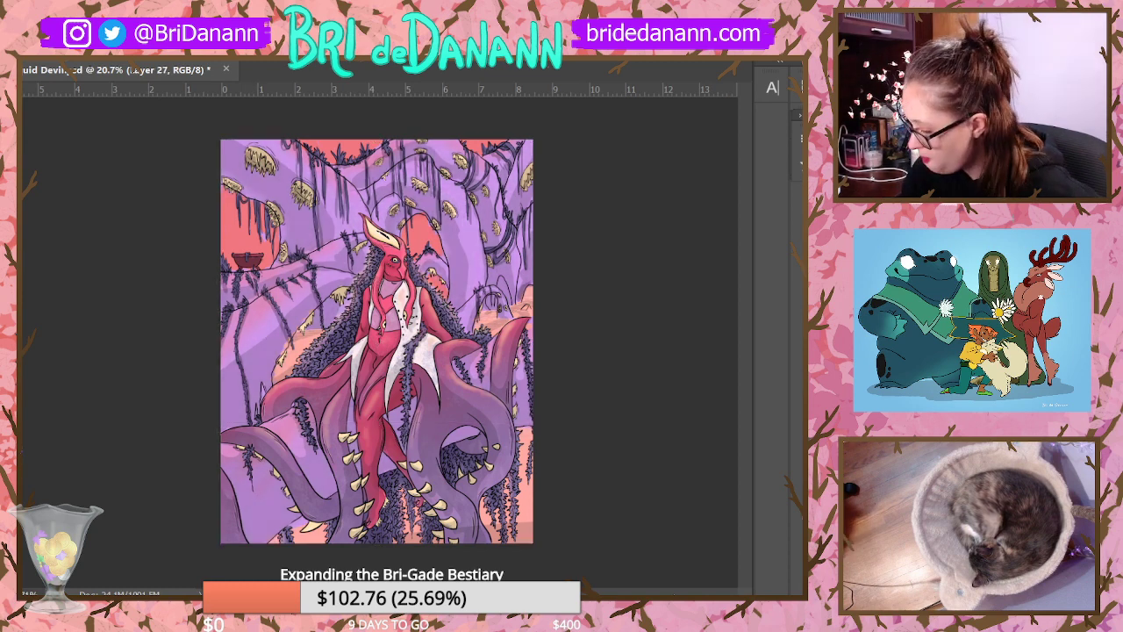
pyautogui.hotkey('ctrl', ',')
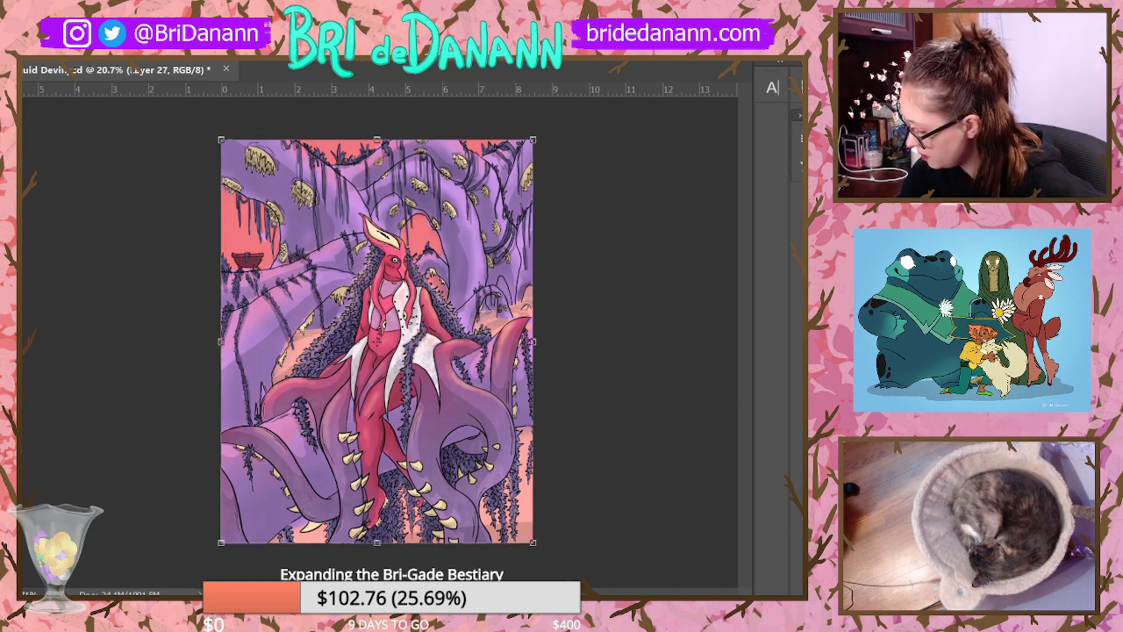
pyautogui.hotkey('ctrl', ',')
pyautogui.hotkey('ctrl', ',')
# Step: Make Layer 14 active with the background shading hidden, and set up a pressure-sensitive soft round brush with 0% hardness
pyautogui.hotkey('alt', '[')
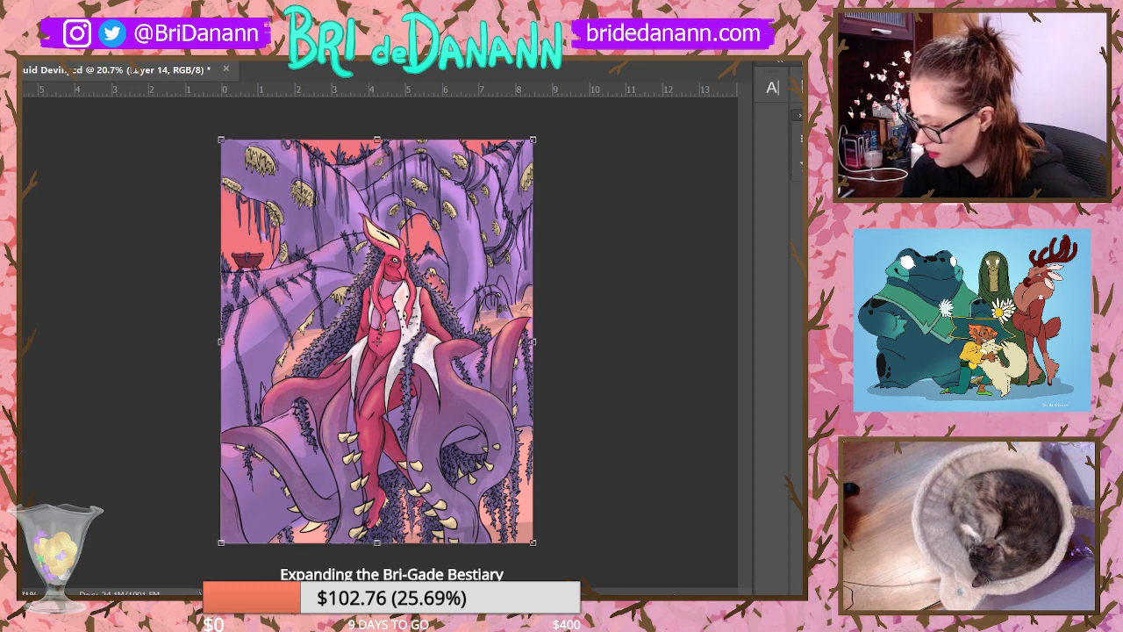
pyautogui.press('b')
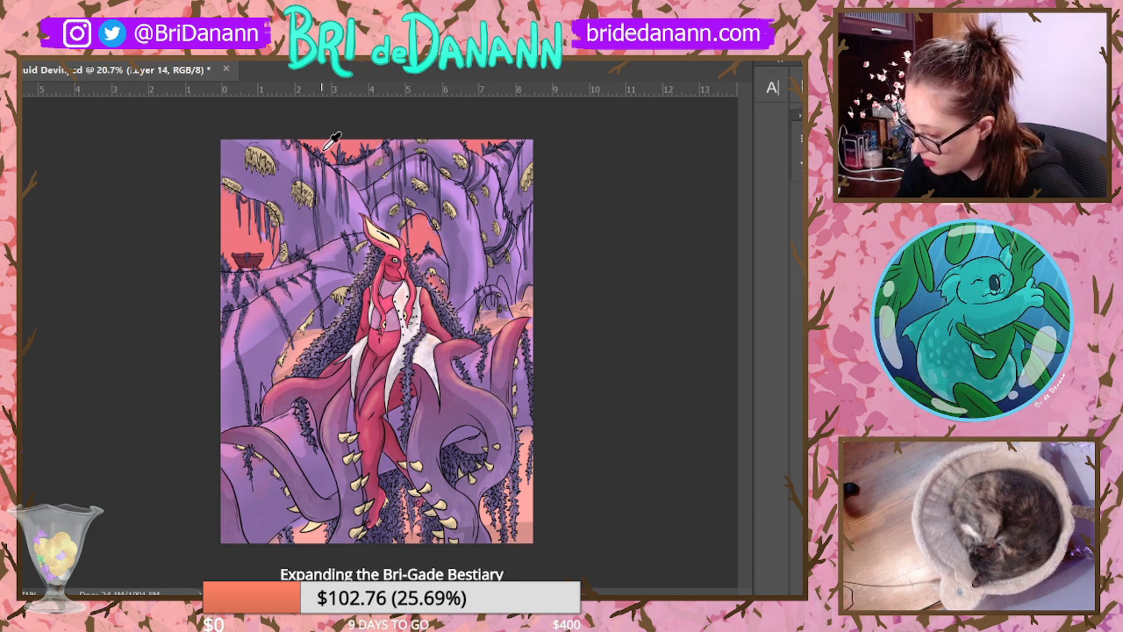
pyautogui.hotkey('ctrl', ',')
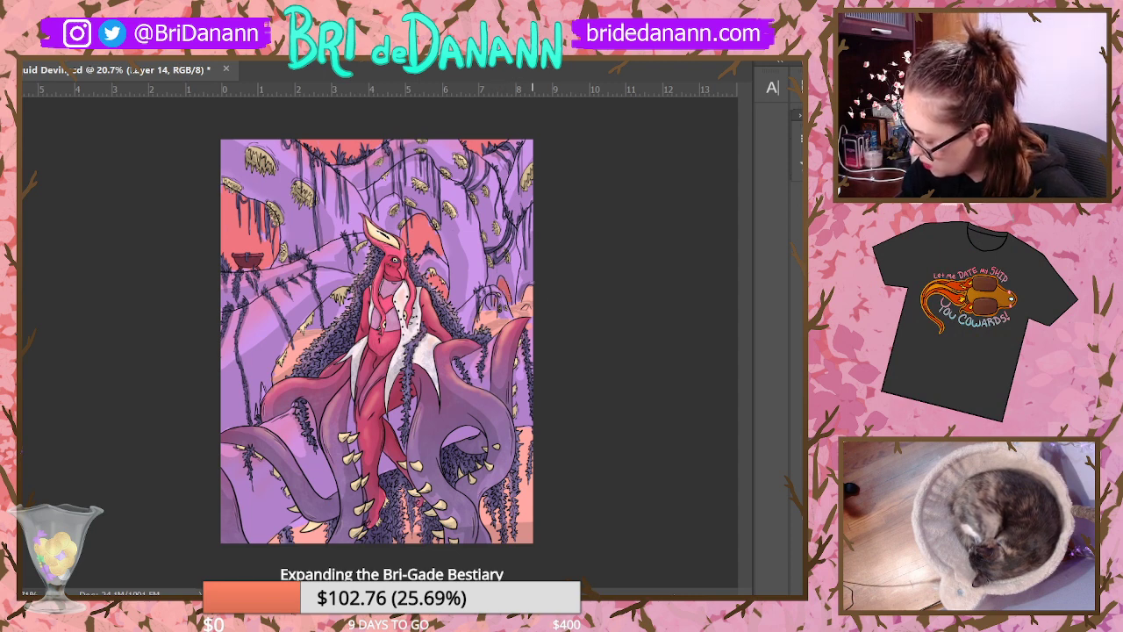
pyautogui.hotkey('ctrl', 'z')
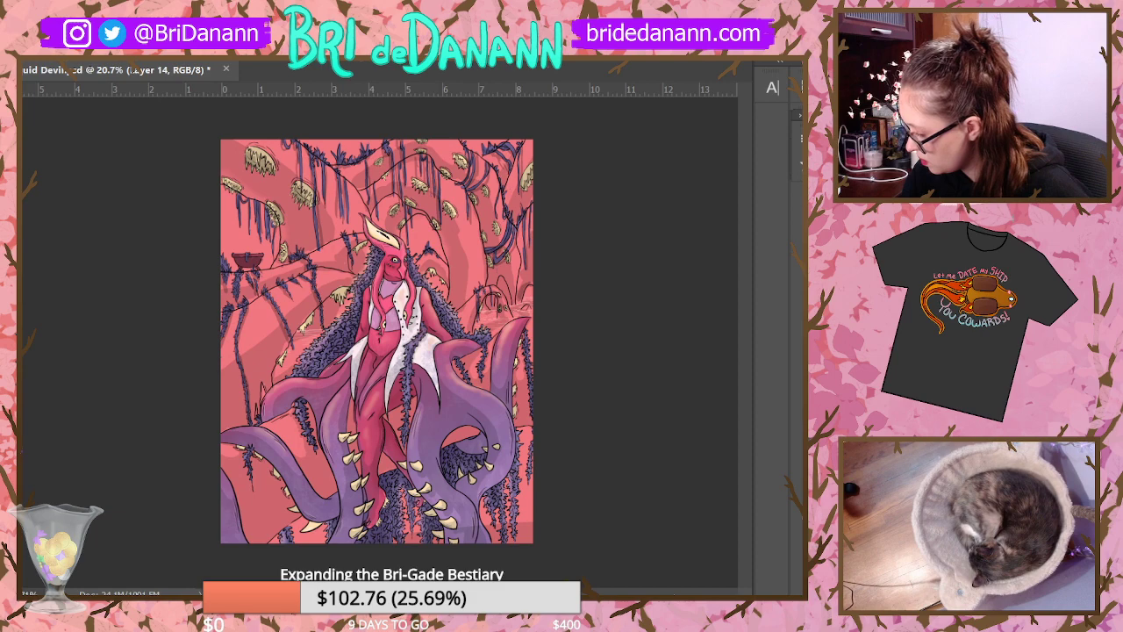
pyautogui.hotkey('ctrl', 'shift', 'z')
pyautogui.hotkey('alt', 'e')
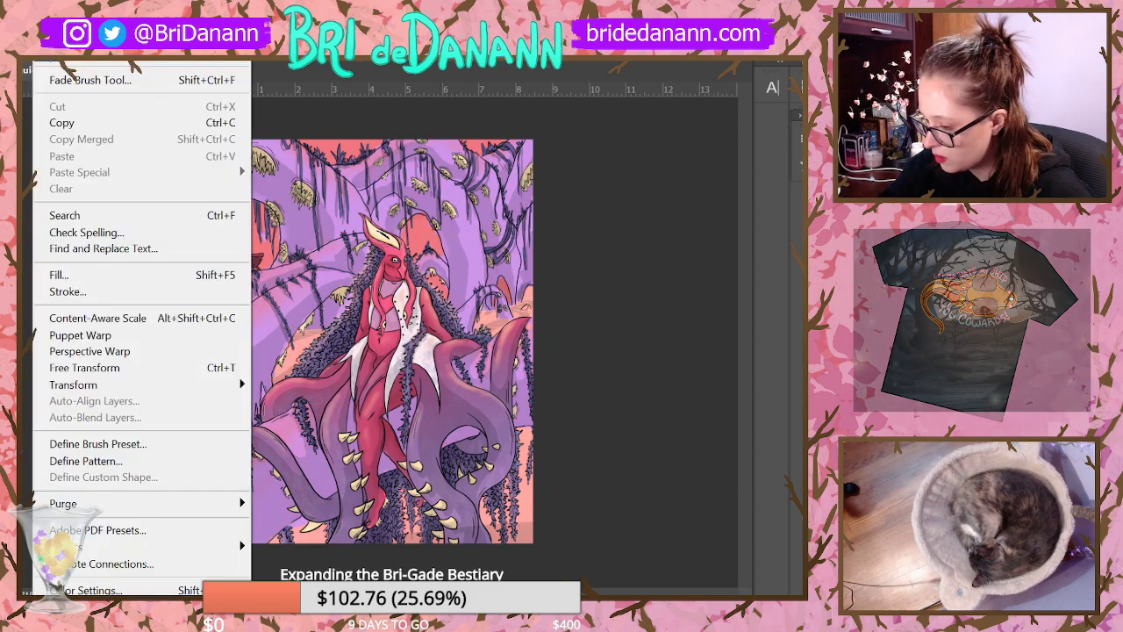
pyautogui.press('Escape')
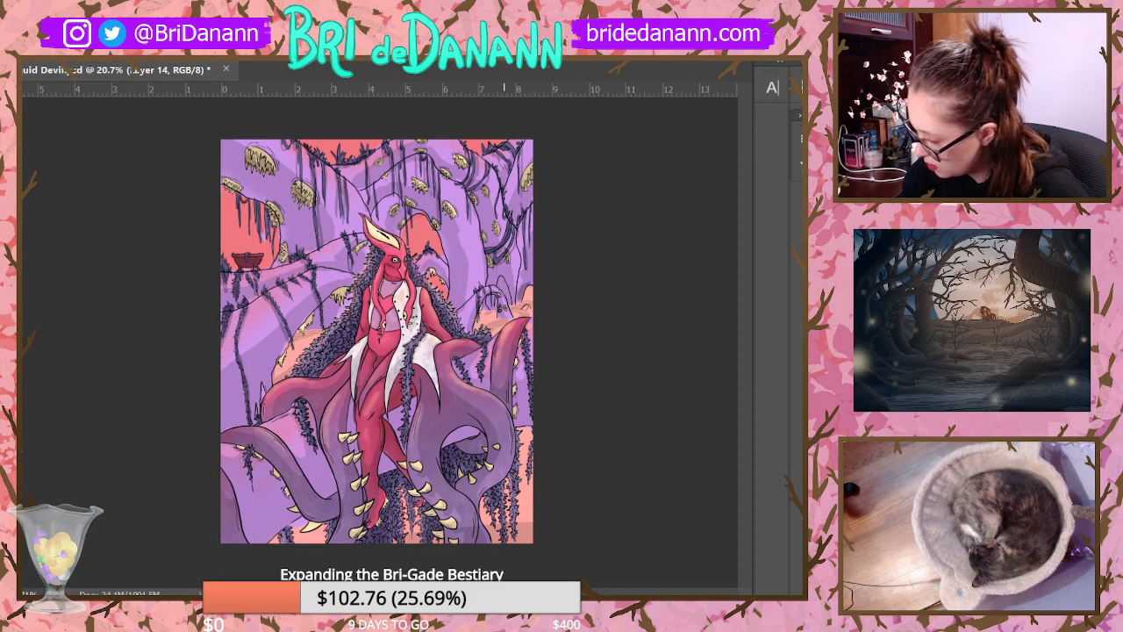
pyautogui.rightClick(108, 97)
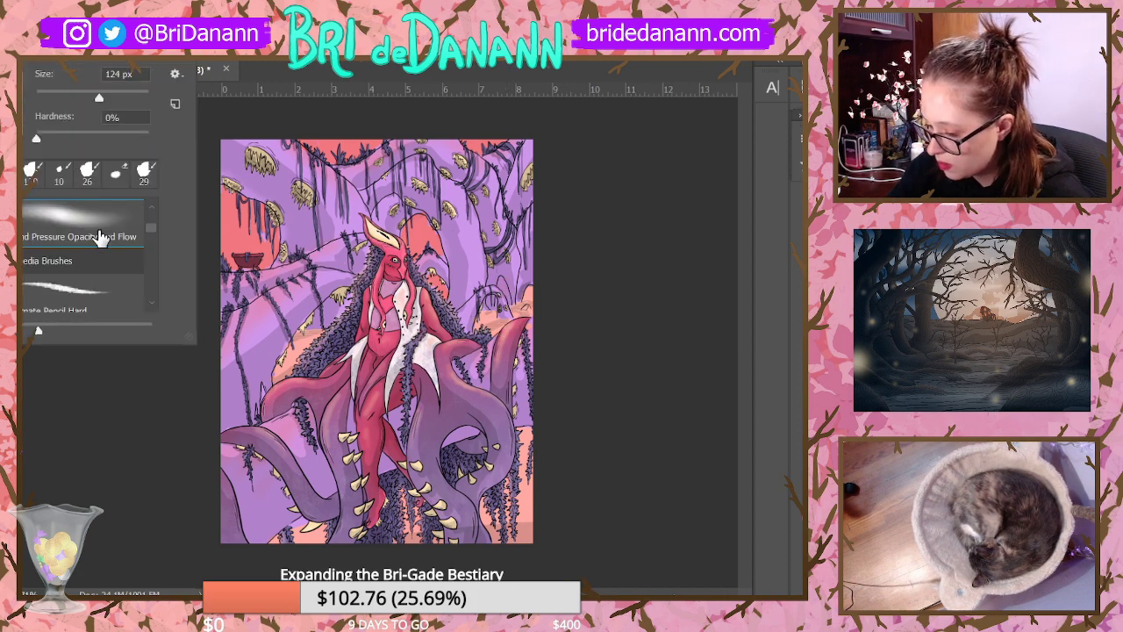
pyautogui.click(123, 73)
pyautogui.press('Return')
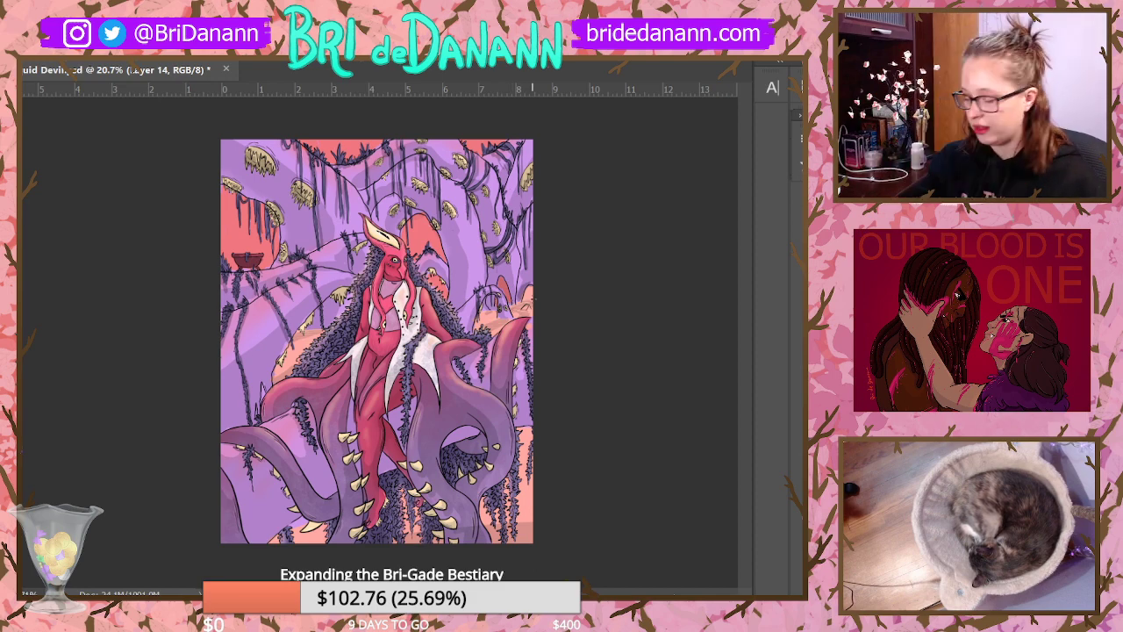
# Step: Check the background with the purple tentacle colours hidden and shown, viewing the illustration at several sizes
pyautogui.scroll(2, 556, 266)
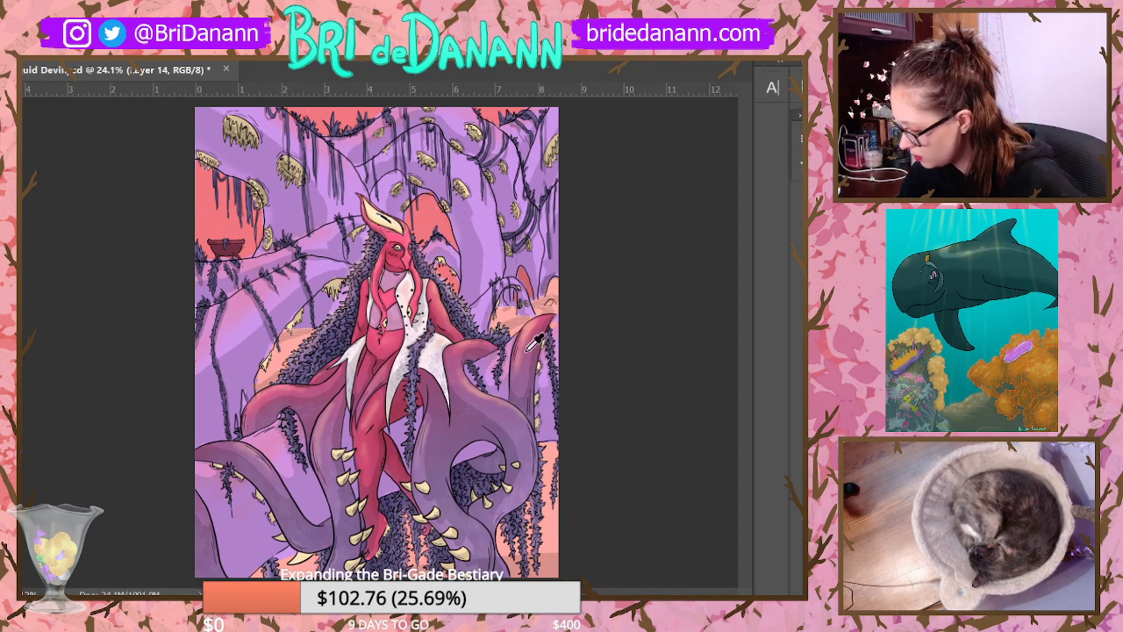
pyautogui.hotkey('ctrl', 't')
pyautogui.press('Escape')
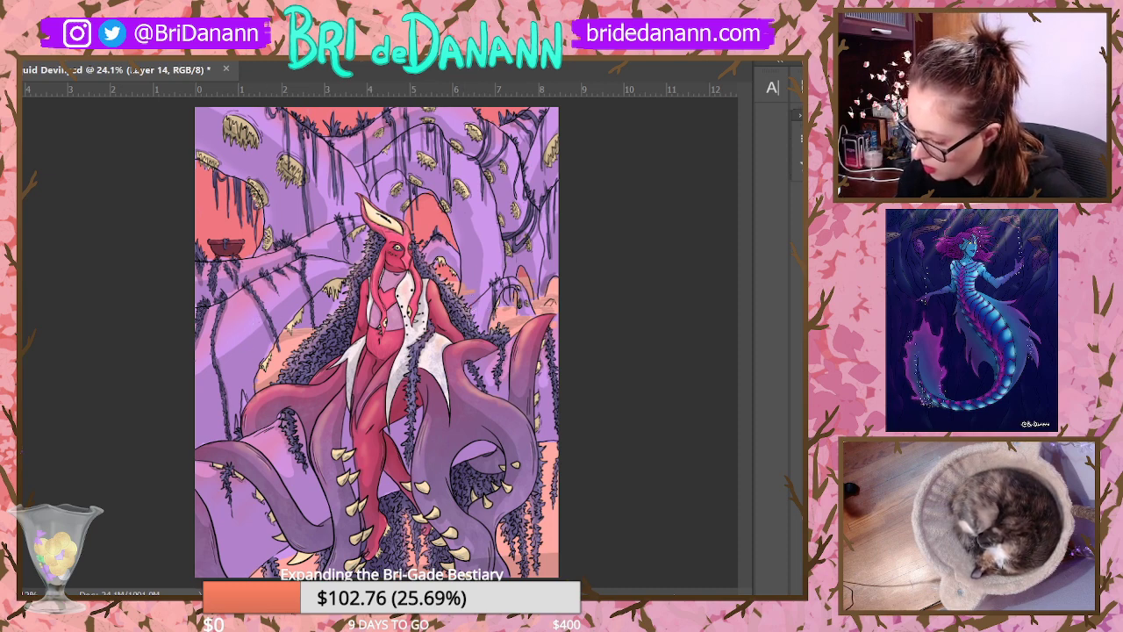
pyautogui.hotkey('ctrl', 'z')
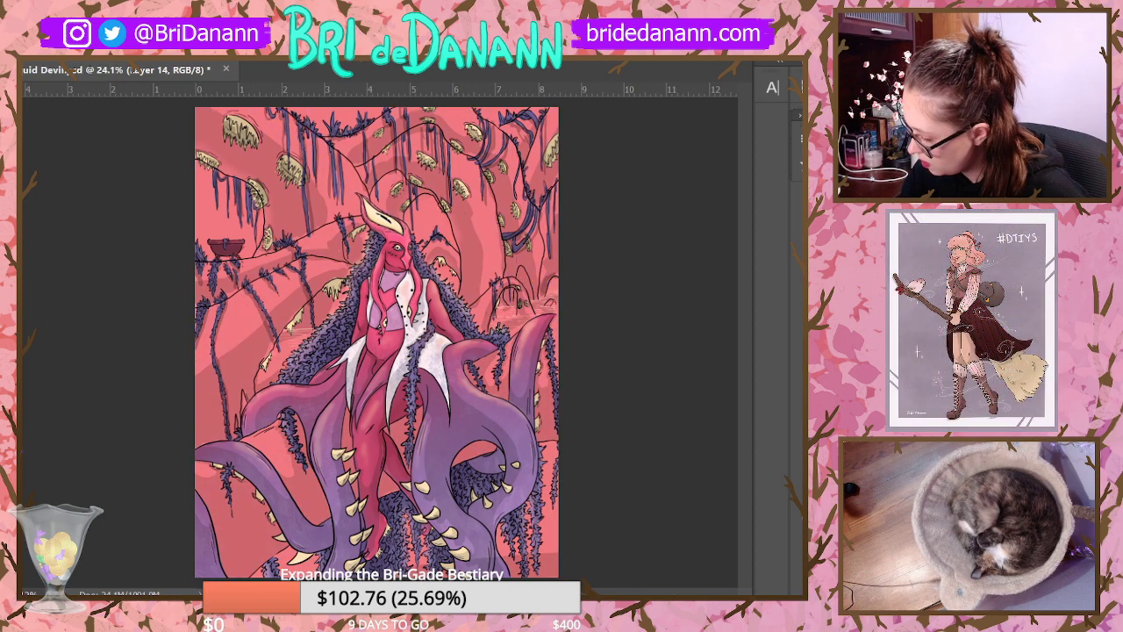
pyautogui.hotkey('ctrl', 'z')
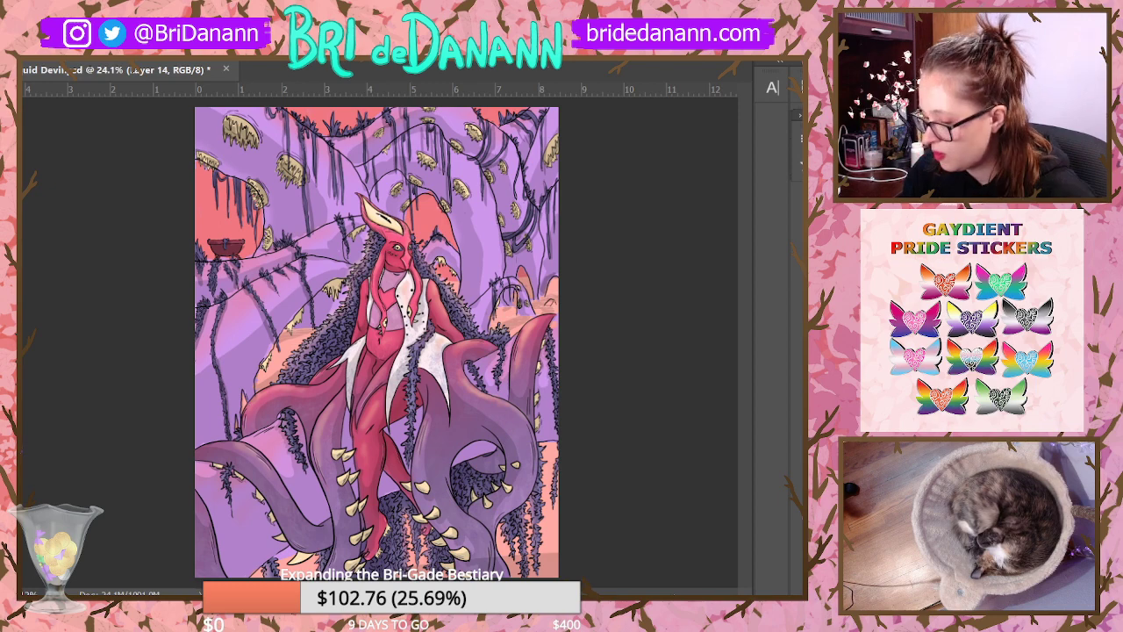
pyautogui.scroll(-1, 562, 338)
pyautogui.scroll(3, 556, 351)
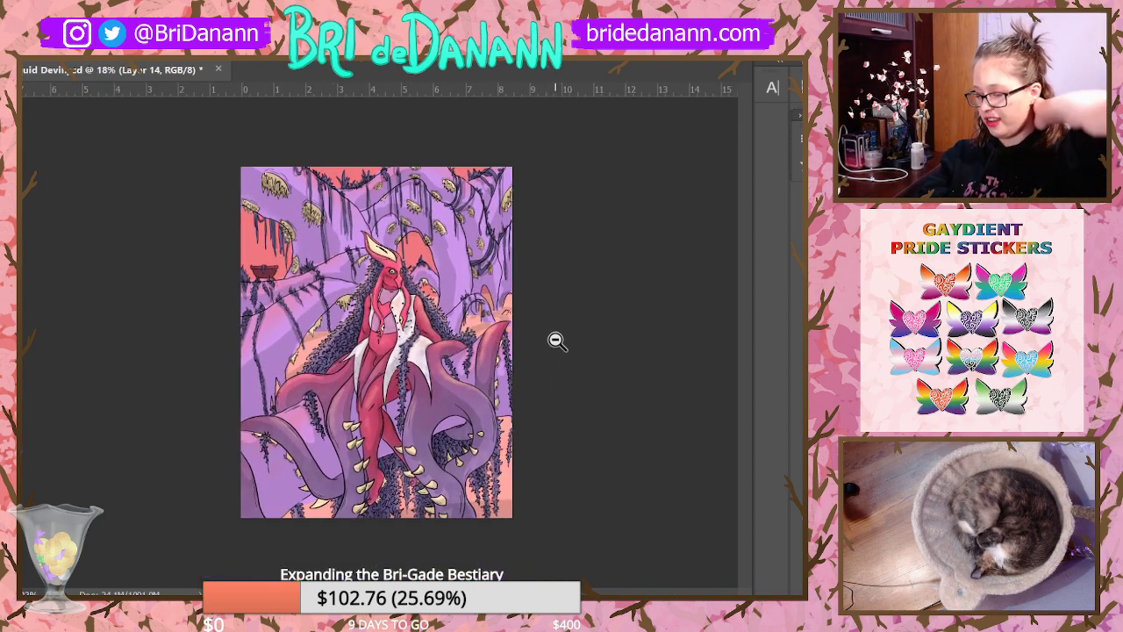
pyautogui.scroll(2, 492, 201)
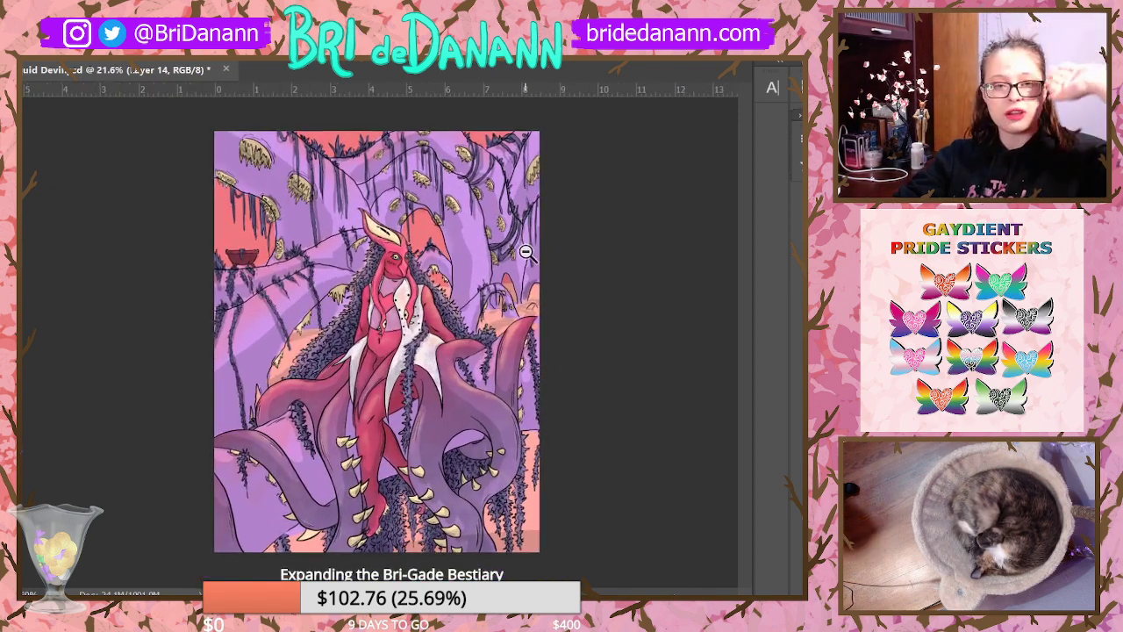
pyautogui.scroll(-1, 518, 237)
pyautogui.scroll(1, 541, 272)
pyautogui.scroll(1, 542, 272)
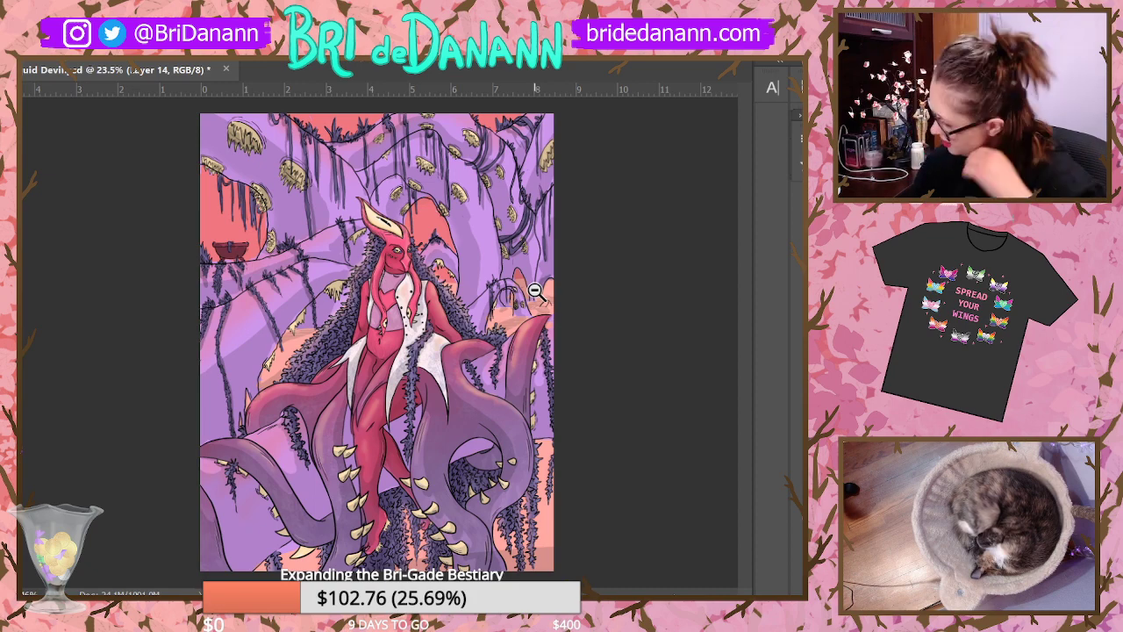
# Step: Show the background shading again and set the soft brush to 171 px for working on Layer 27
pyautogui.click(797, 368)
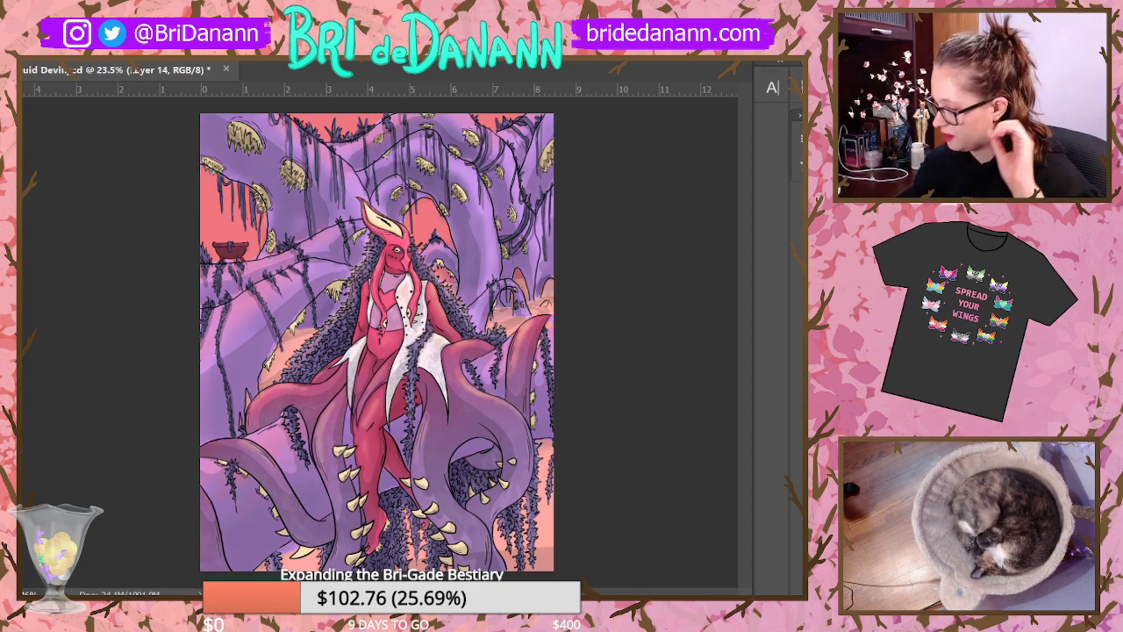
pyautogui.click(796, 368)
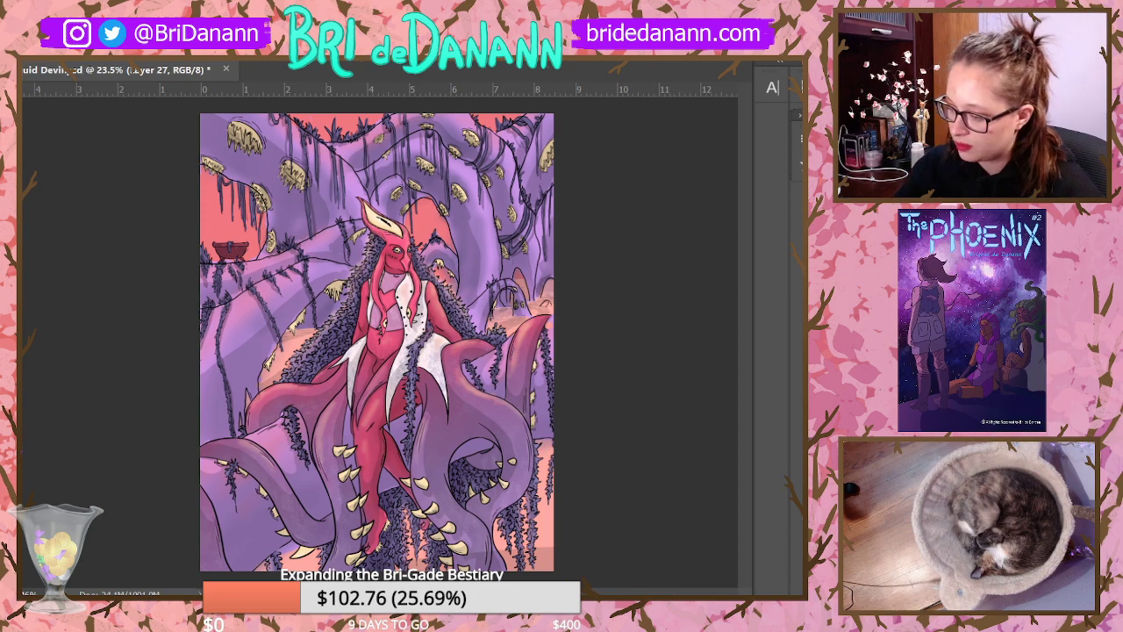
pyautogui.click(29, 60)
pyautogui.click(111, 95)
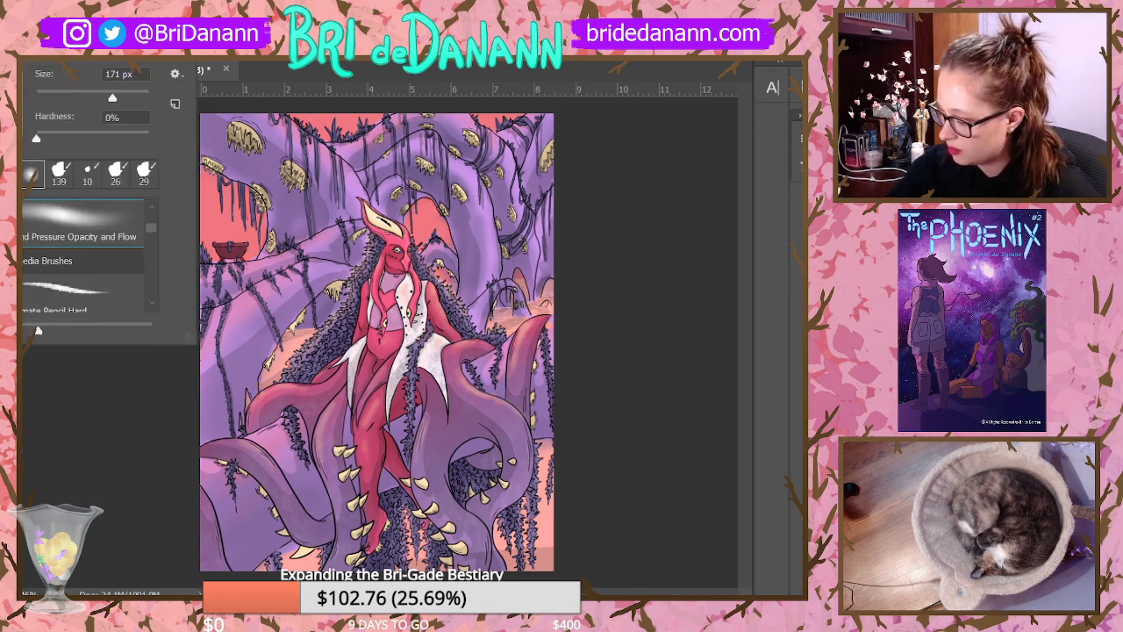
# Step: Switch to Layer 29 and add a new layer for further soft shading, keeping the whole illustration in view
pyautogui.press('Return')
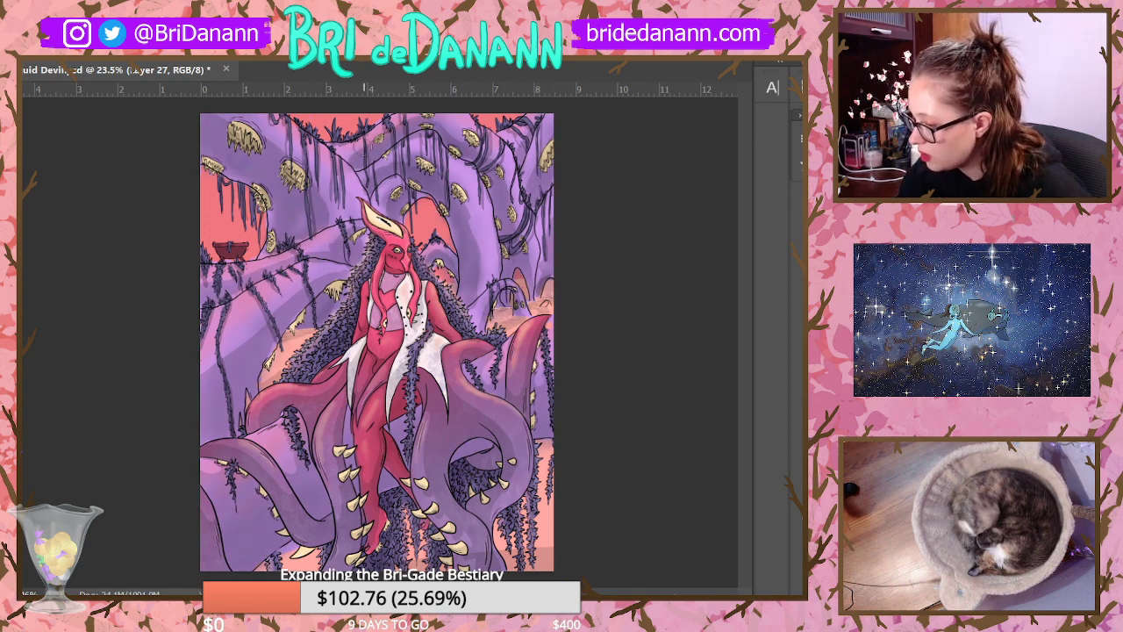
pyautogui.hotkey('ctrl', 'shift', 'alt', 'n')
pyautogui.hotkey('ctrl', 'shift', 'alt', 'n')
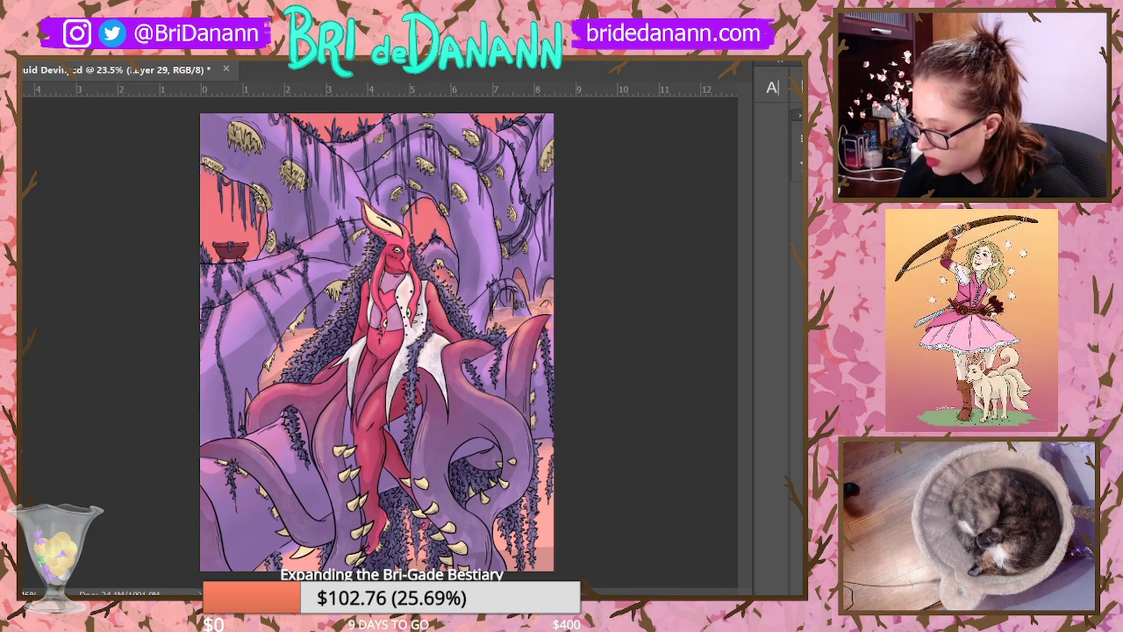
pyautogui.moveTo(583, 325); pyautogui.dragTo(637, 273)
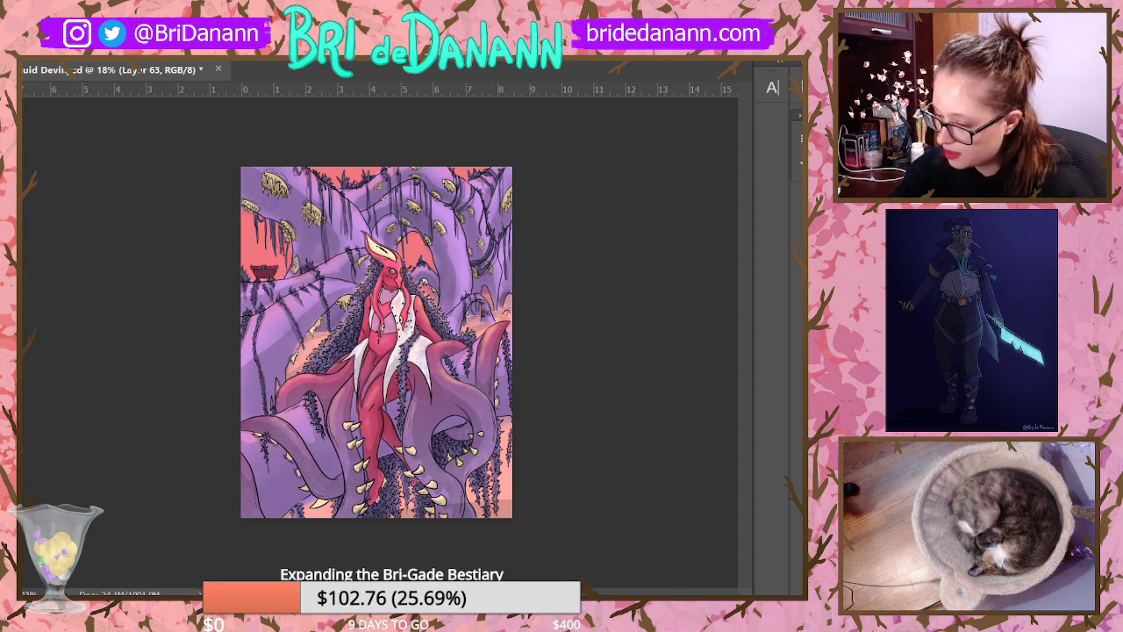
# Step: Adjust the soft round brush's size and add another new layer for soft shading on the illustration
pyautogui.click(26, 53)
pyautogui.click(93, 221)
pyautogui.click(64, 96)
pyautogui.press('Return')
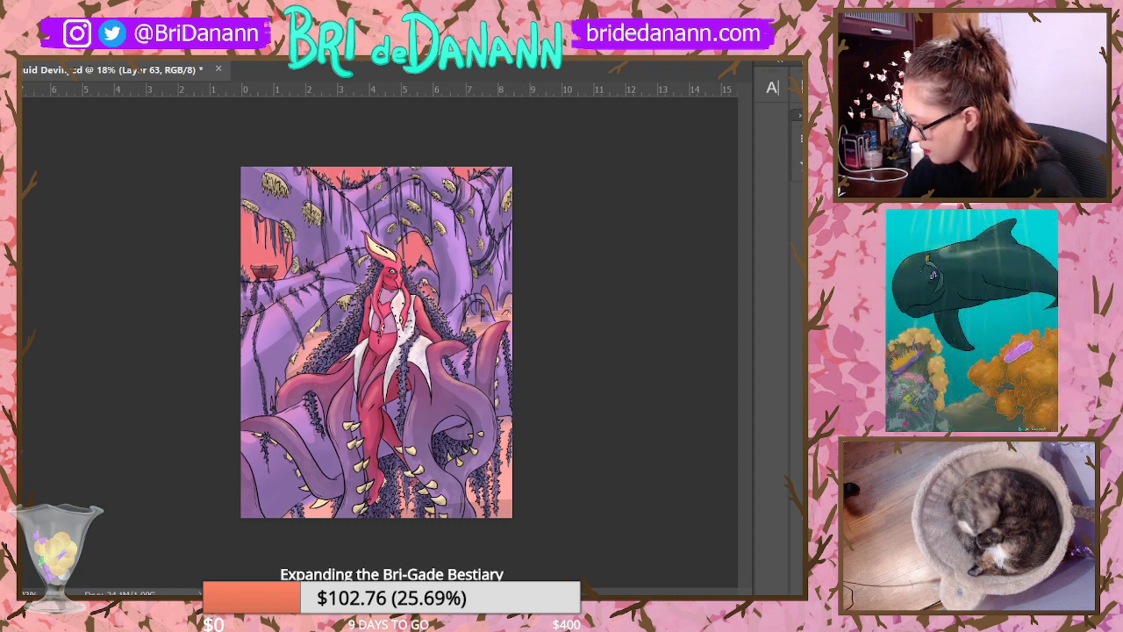
pyautogui.hotkey('ctrl', 'shift', 'alt', 'n')
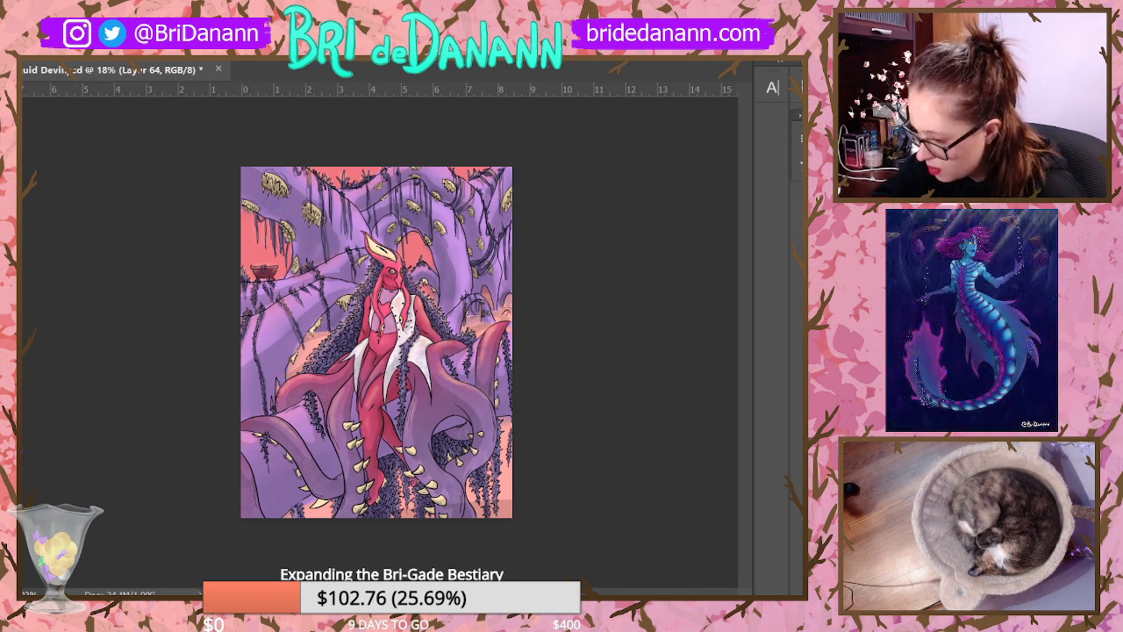
pyautogui.rightClick(73, 97)
pyautogui.press('Return')
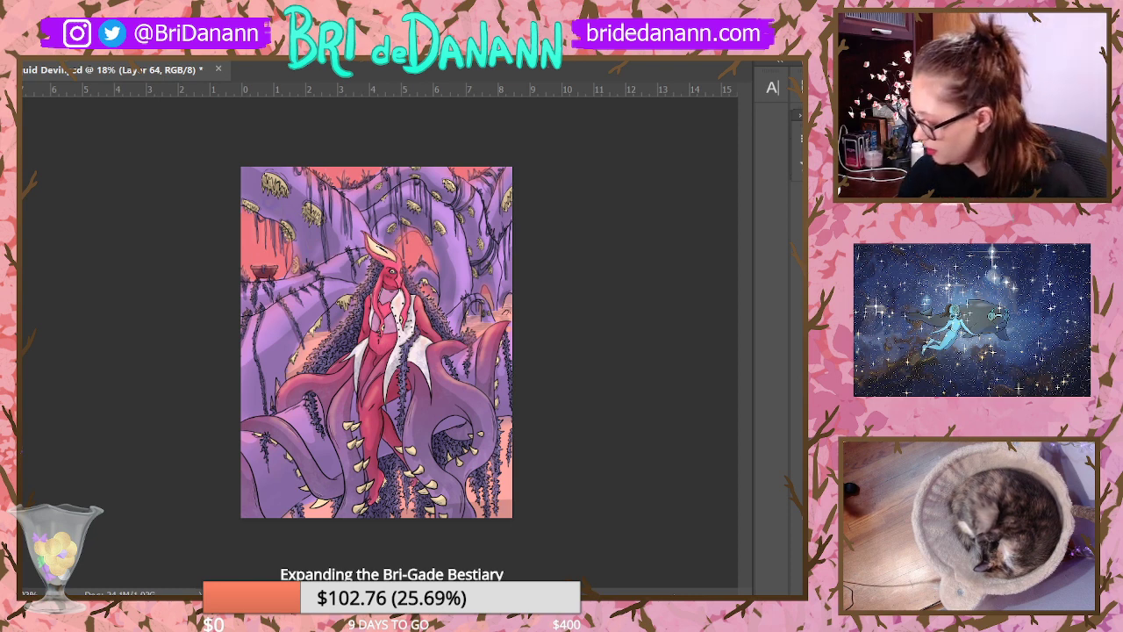
# Step: Leave Layer 14 untransformed, add a new layer and enlarge the soft round brush with 0% hardness
pyautogui.hotkey('ctrl', 't')
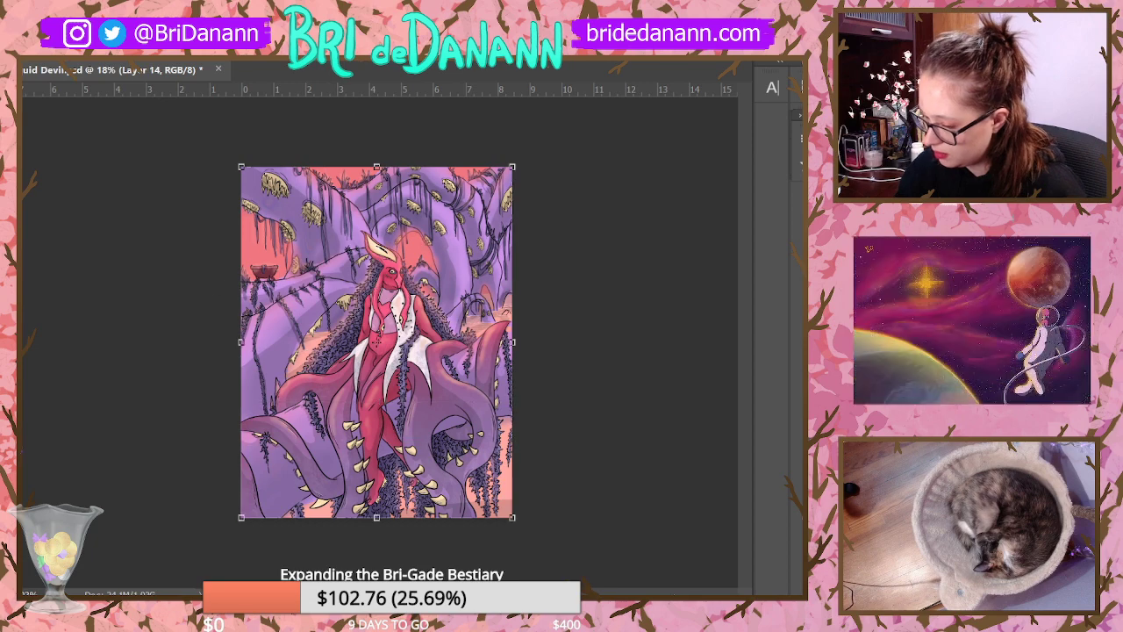
pyautogui.press('Return')
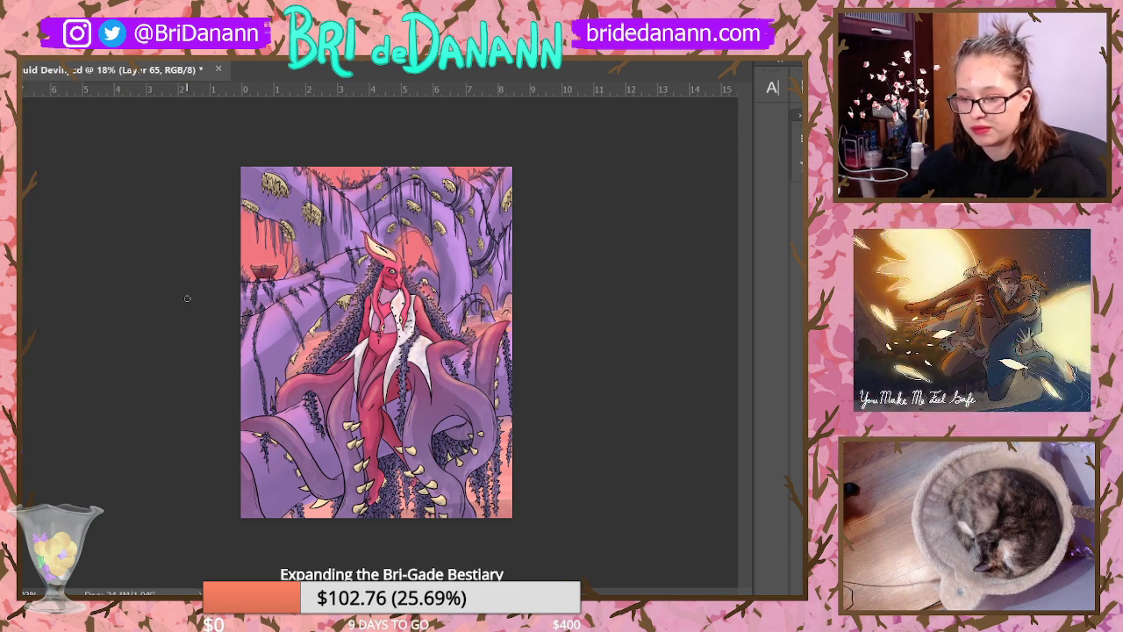
pyautogui.click(42, 54)
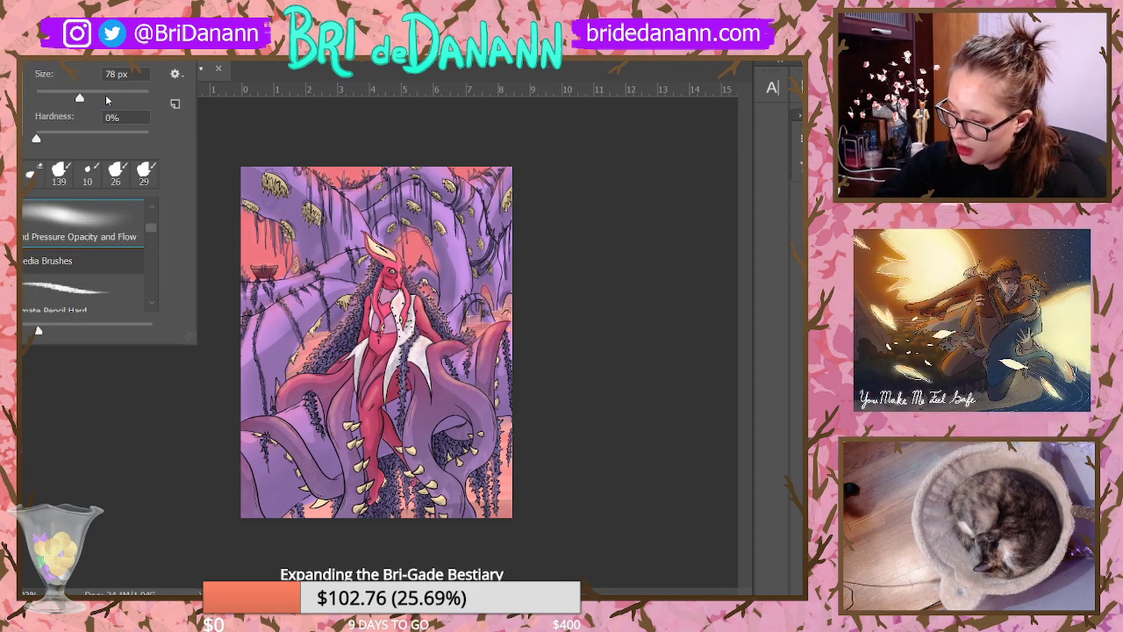
pyautogui.click(120, 96)
pyautogui.click(476, 523)
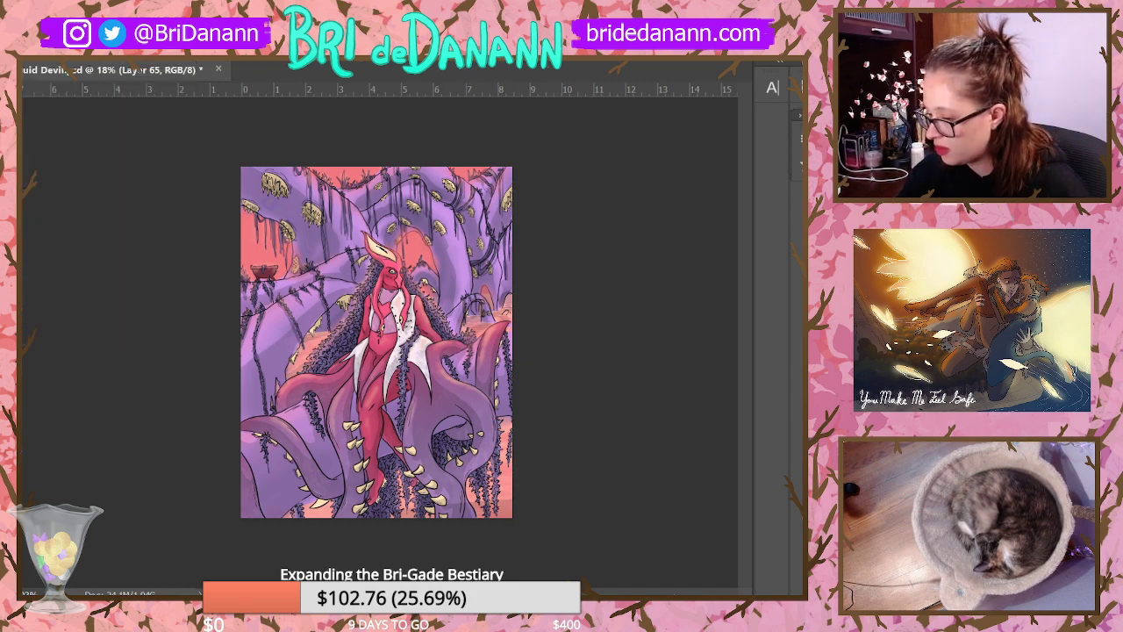
# Step: Fill a new layer over the whole illustration with a sampled dark purple and reduce its opacity to a faint tint
pyautogui.keyDown('alt'); pyautogui.click(282, 168); pyautogui.keyUp('alt')
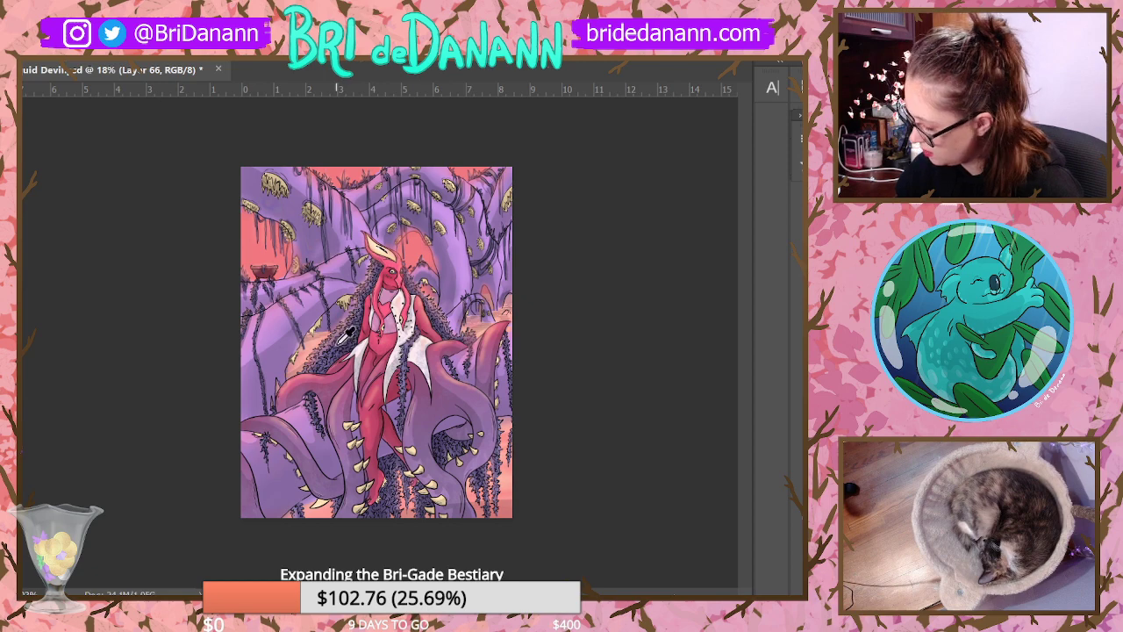
pyautogui.click(425, 316)
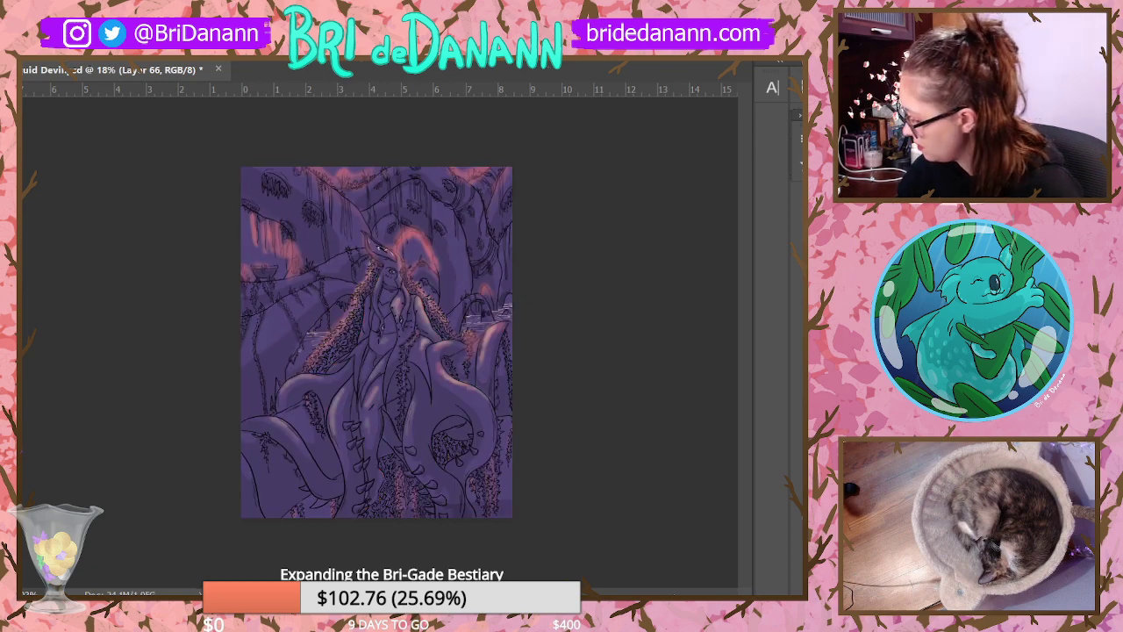
pyautogui.hotkey('ctrl', 'z')
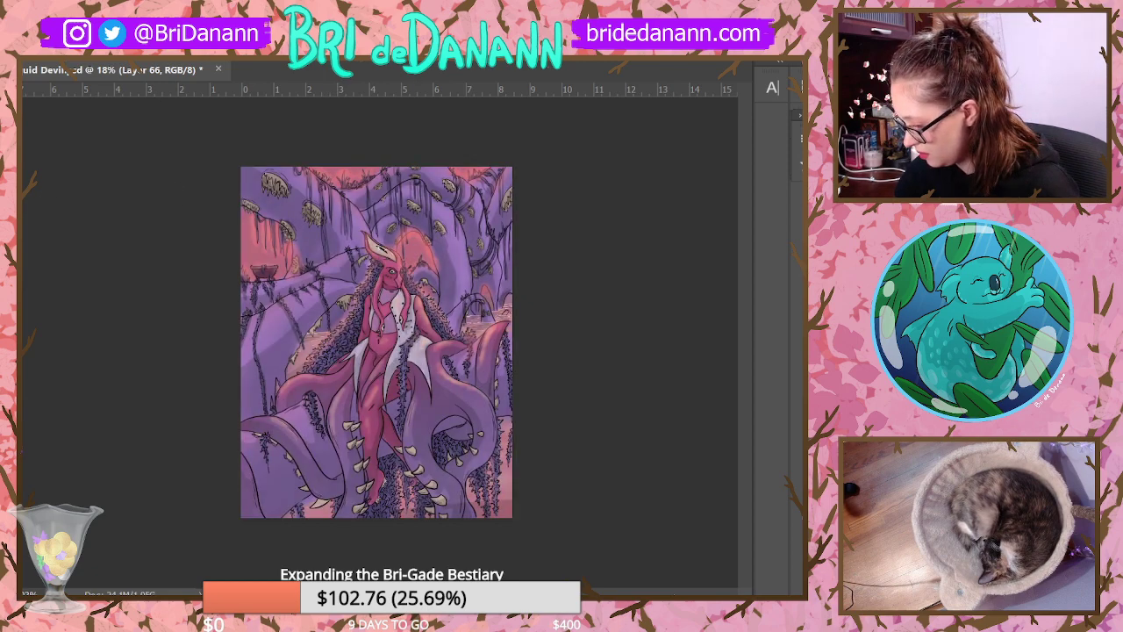
pyautogui.hotkey('ctrl', 'z')
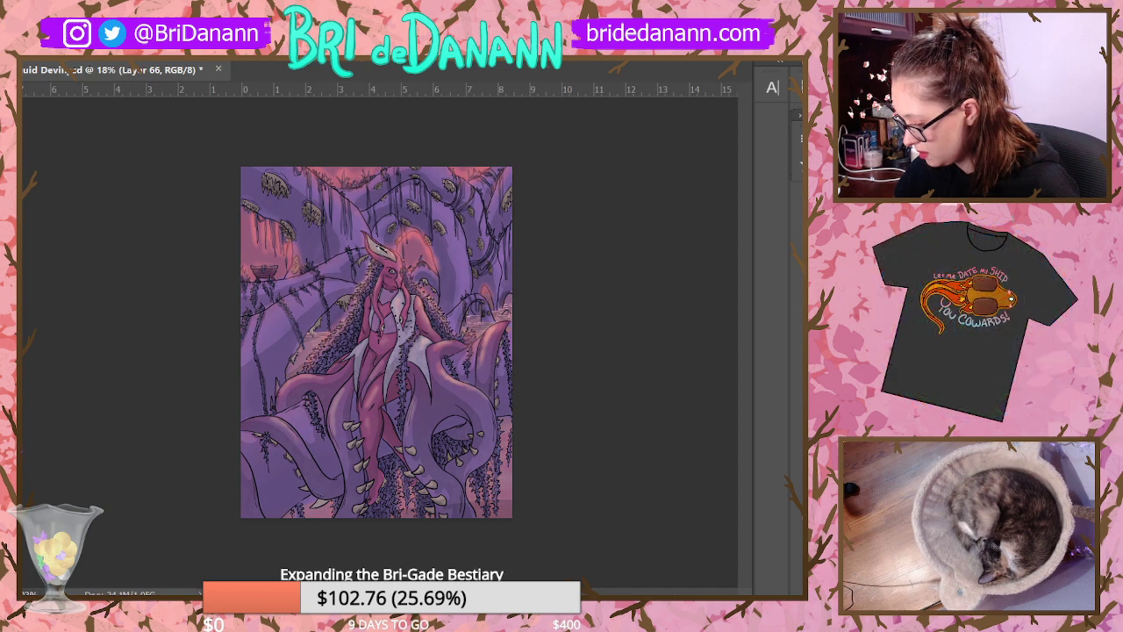
pyautogui.hotkey('ctrl', 'z')
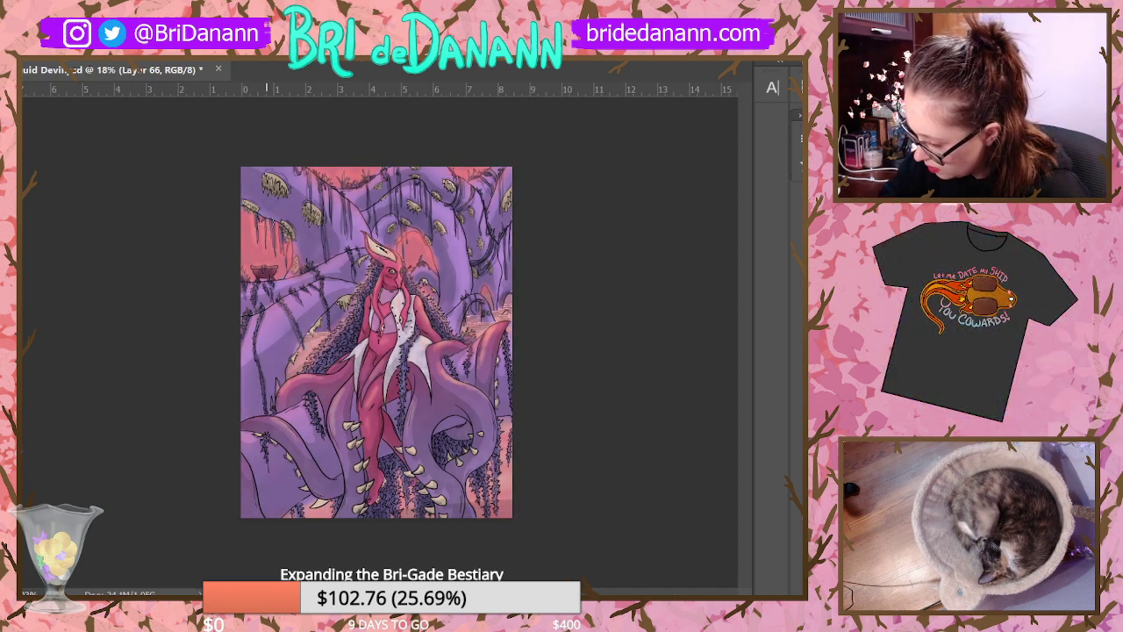
pyautogui.hotkey('ctrl', 'z')
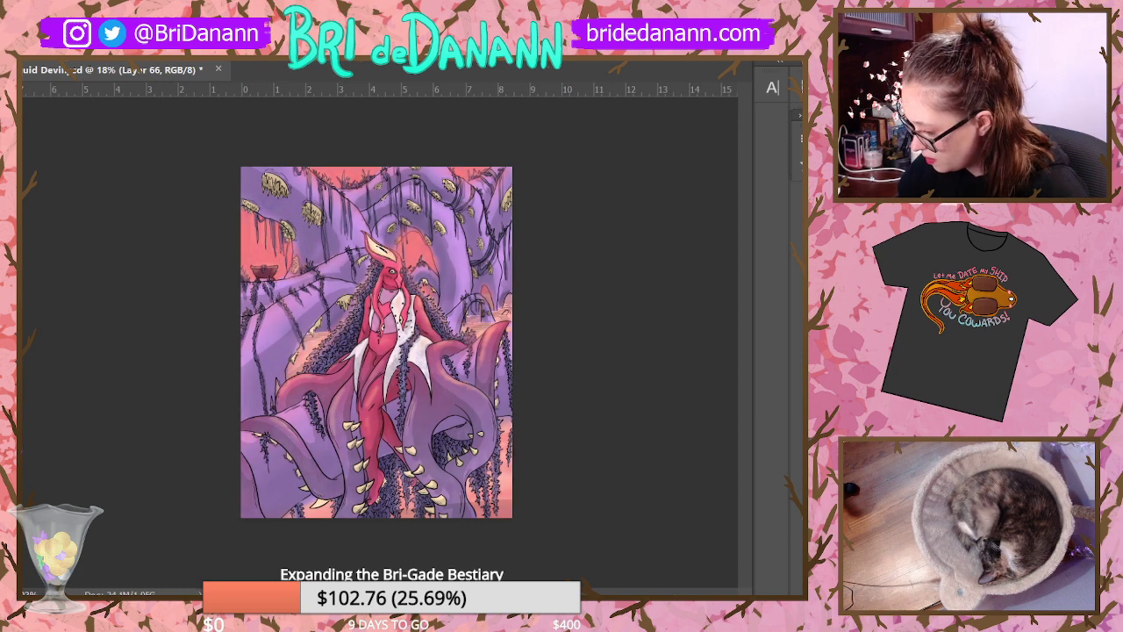
pyautogui.hotkey('ctrl', 'shift', 'z')
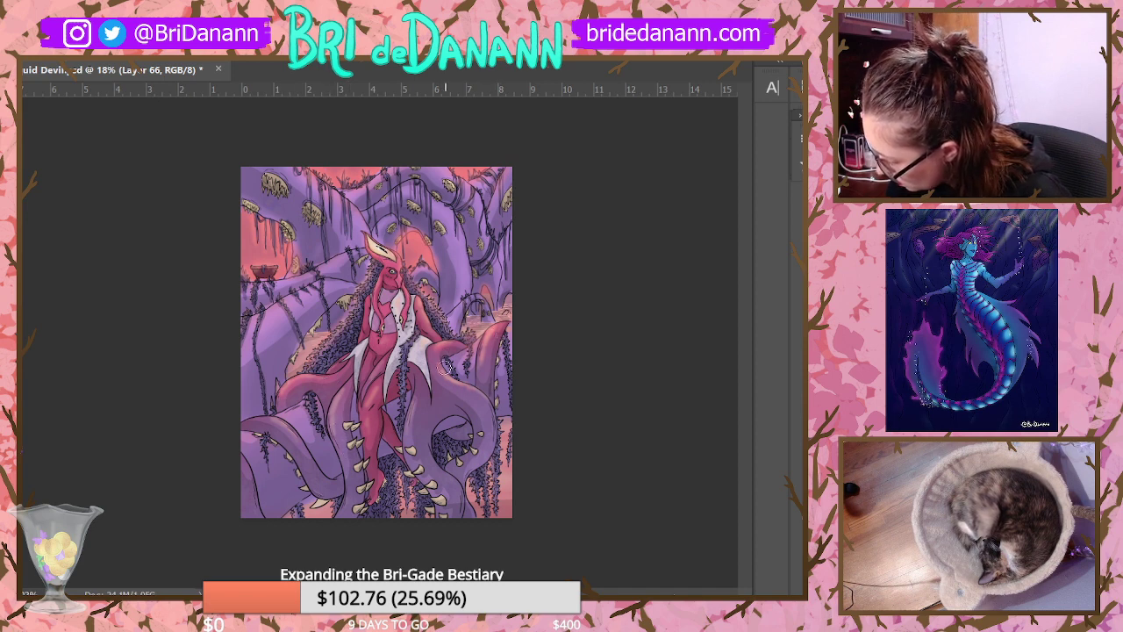
pyautogui.rightClick(71, 92)
pyautogui.press('Escape')
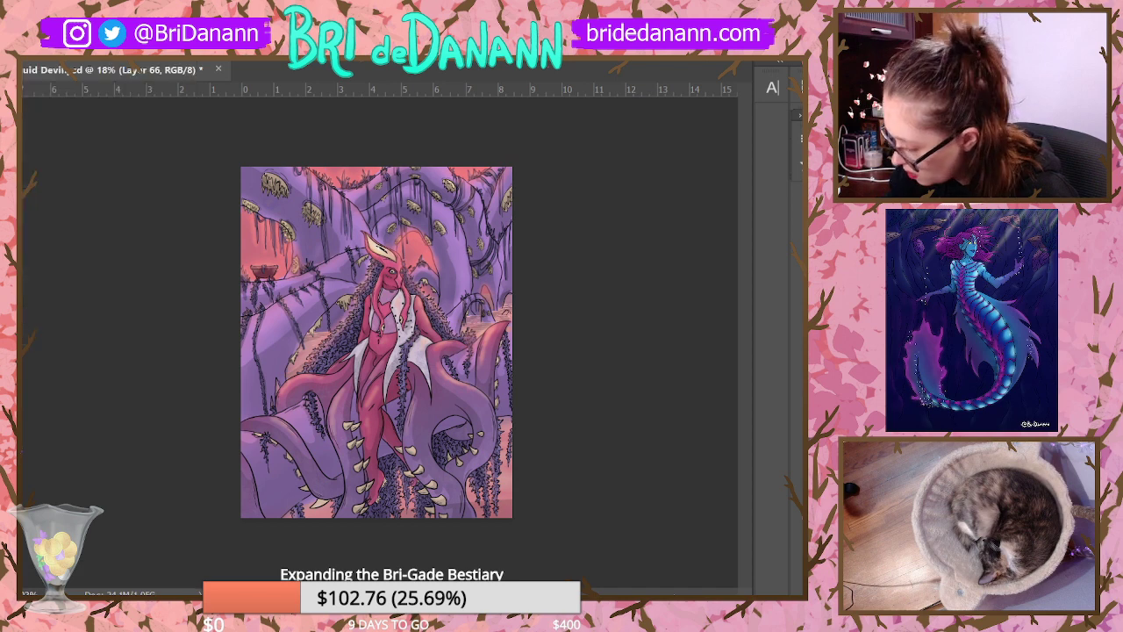
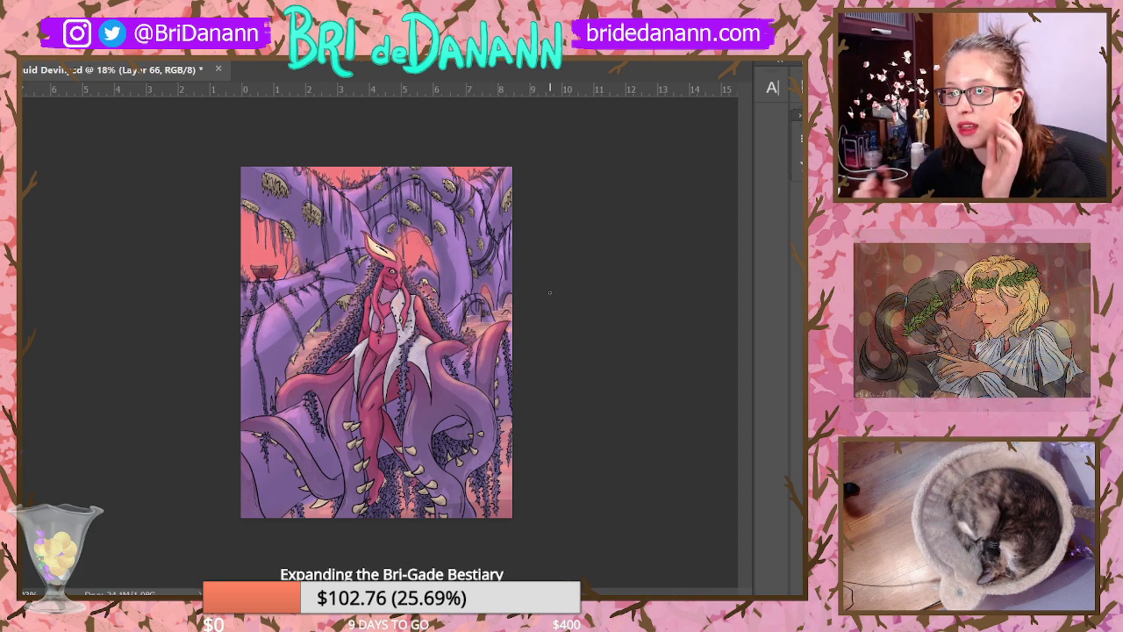
# Step: Compare the whole illustration with the dark purple tint hidden and shown
pyautogui.hotkey('ctrl', 'z')
pyautogui.hotkey('ctrl', 'z')
pyautogui.hotkey('ctrl', 'z')
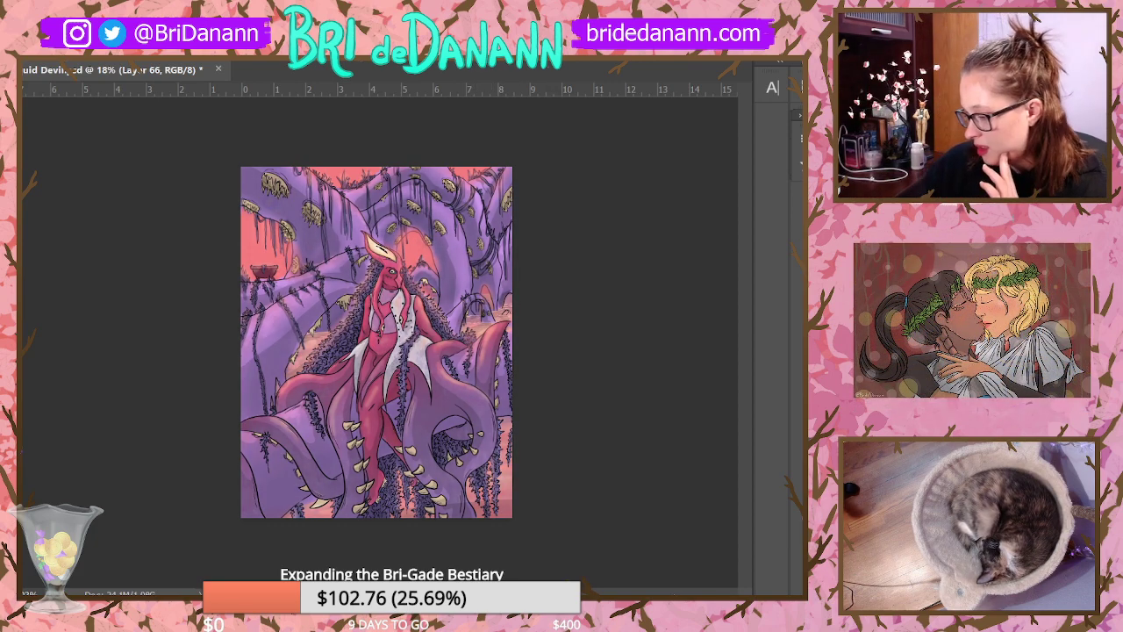
pyautogui.hotkey('ctrl', 'z')
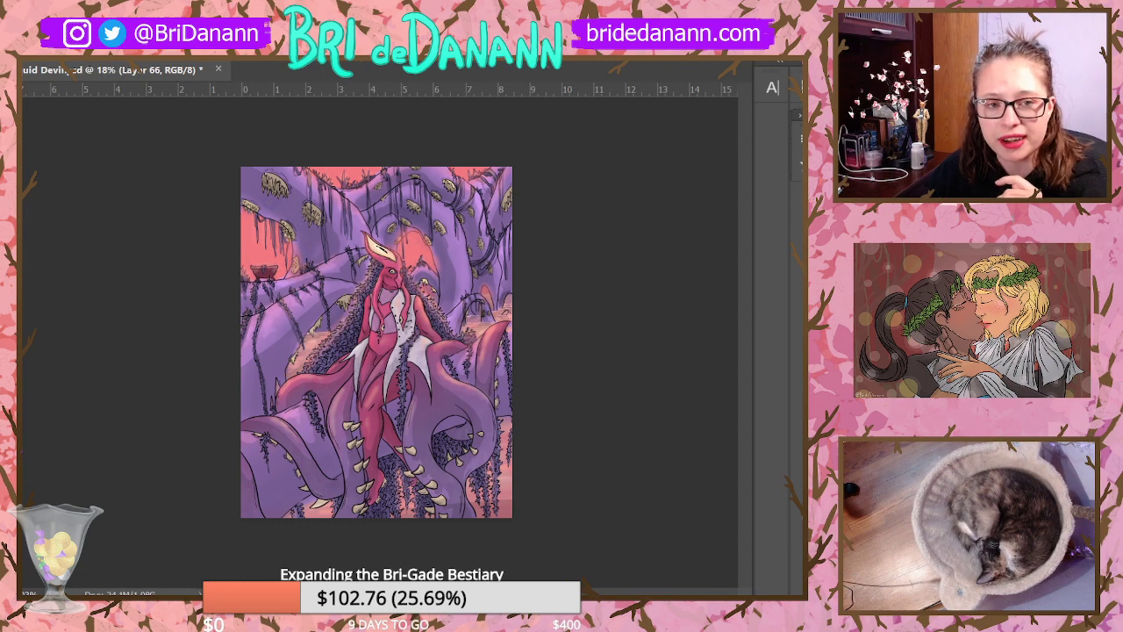
pyautogui.hotkey('ctrl', 'z')
pyautogui.hotkey('ctrl', 'z')
pyautogui.hotkey('ctrl', 'z')
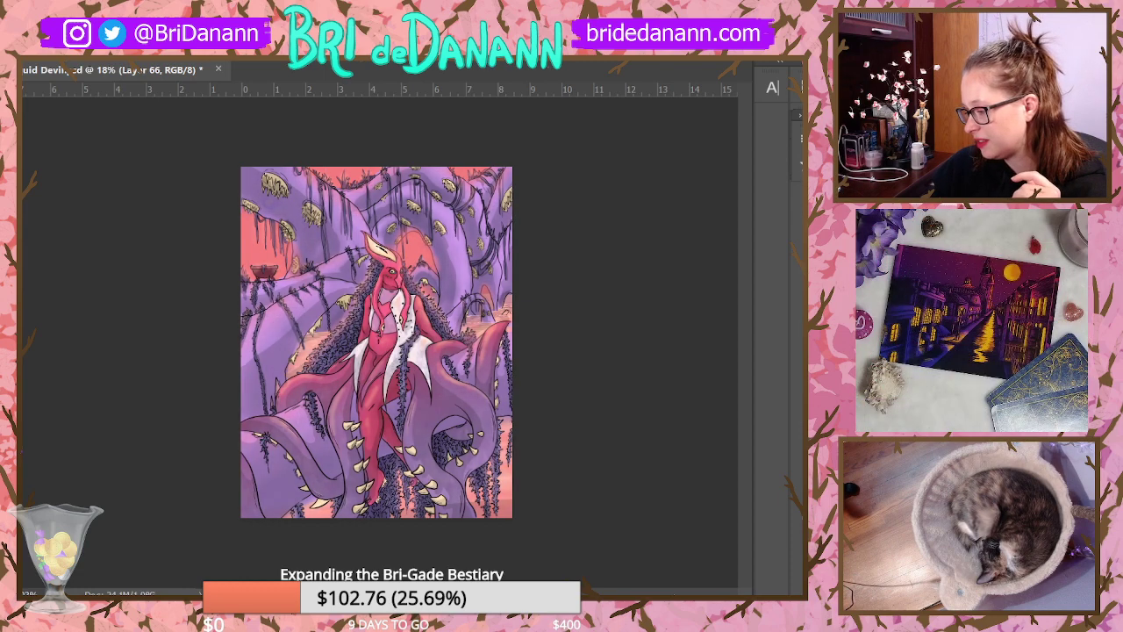
pyautogui.hotkey('ctrl', 'z')
pyautogui.hotkey('ctrl', 'z')
pyautogui.hotkey('ctrl', 'z')
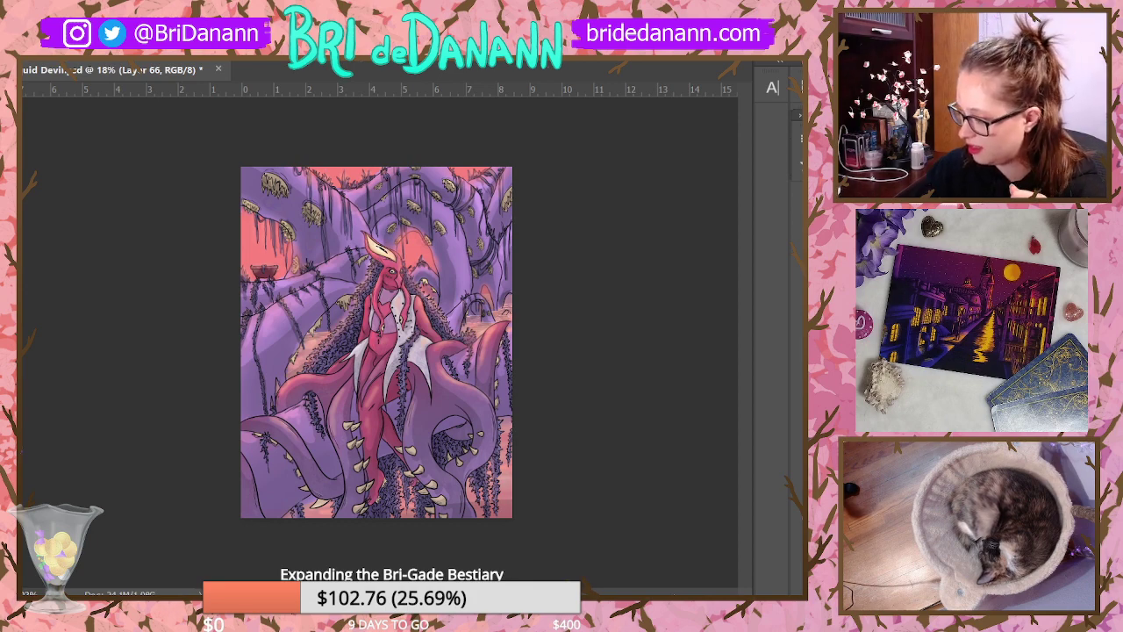
pyautogui.moveTo(571, 220); pyautogui.dragTo(542, 154)
pyautogui.moveTo(516, 301); pyautogui.dragTo(544, 251)
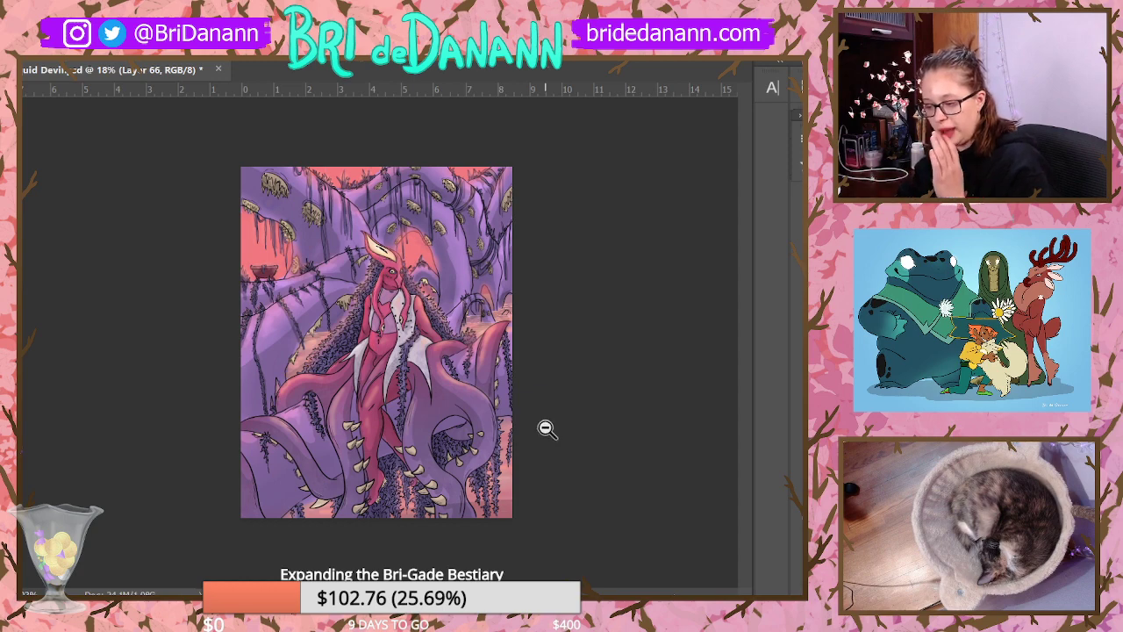
# Step: Enlarge the view of the tinted illustration to 24.1% and save the file
pyautogui.scroll(2, 545, 425)
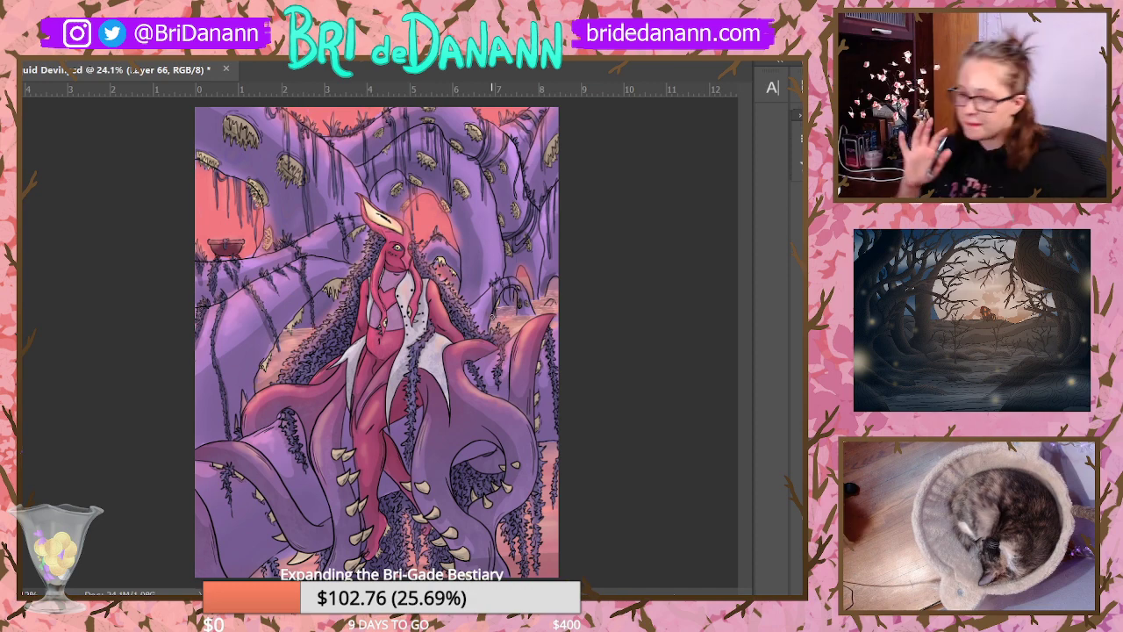
pyautogui.click(35, 51)
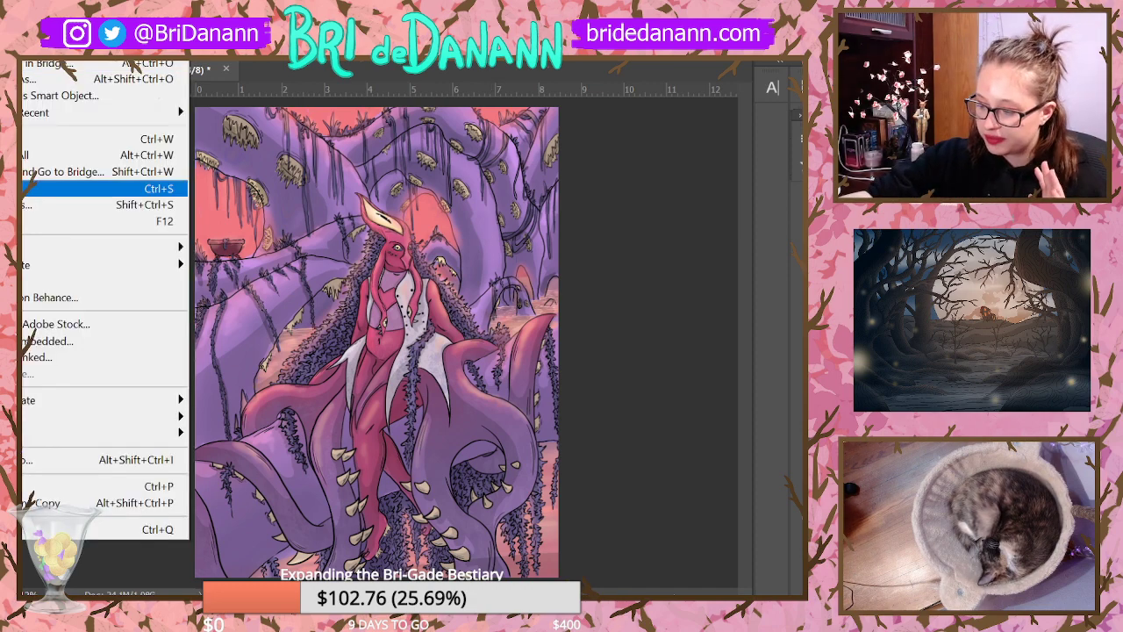
pyautogui.click(79, 189)
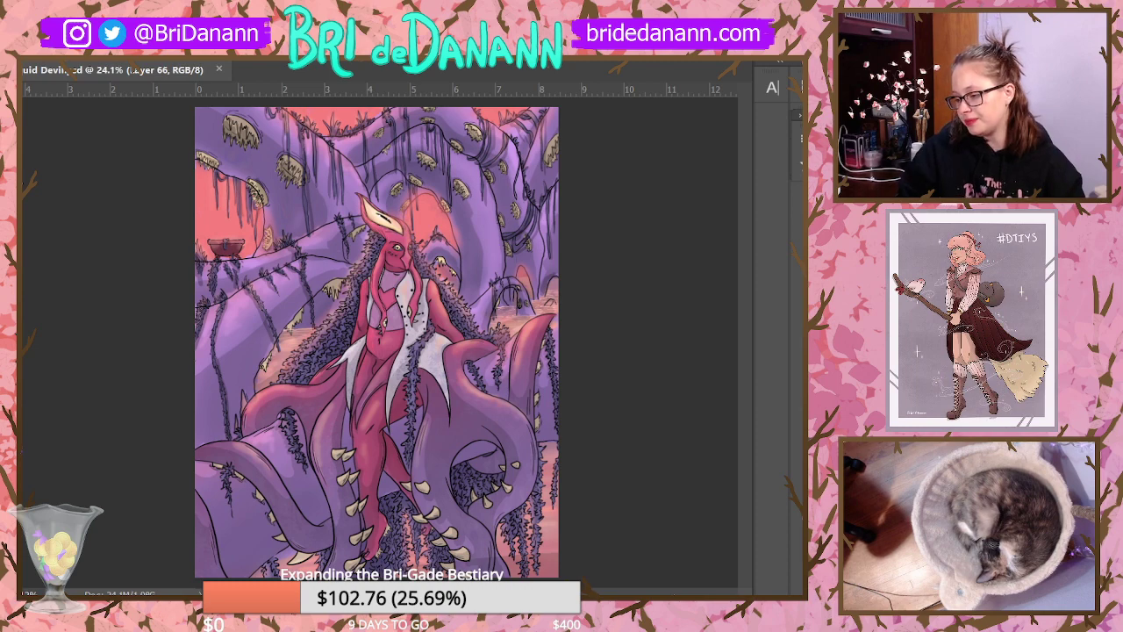
# Step: Check the illustration again with the purple tint layer hidden and shown, and save it with the tint on
pyautogui.hotkey('ctrl', ',')
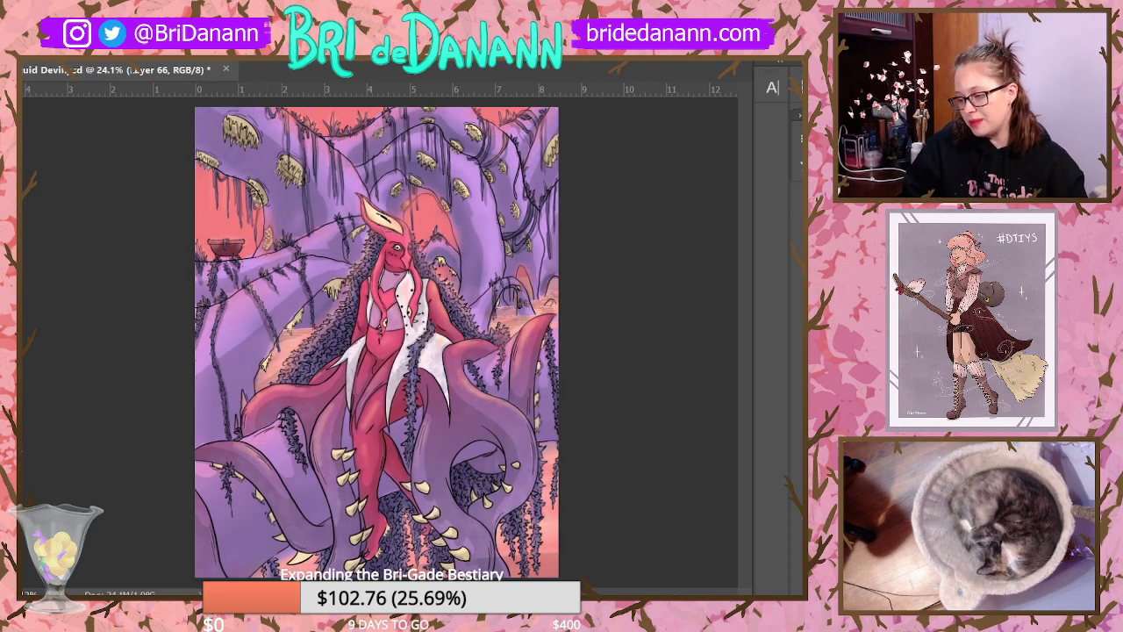
pyautogui.hotkey('ctrl', ',')
pyautogui.hotkey('ctrl', ',')
pyautogui.hotkey('ctrl', ',')
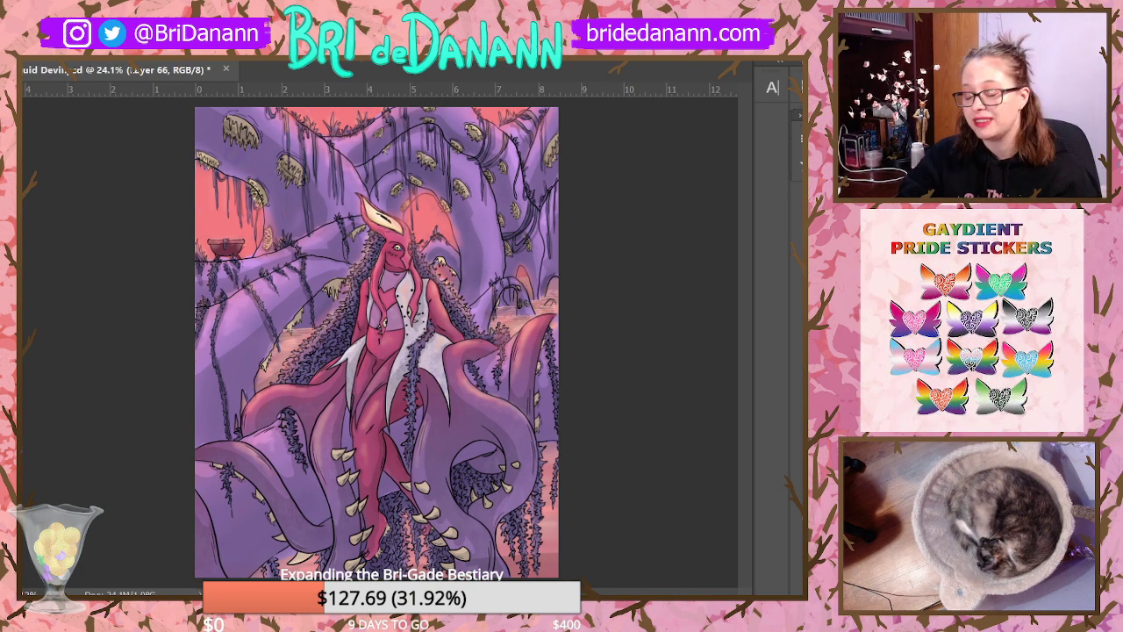
pyautogui.hotkey('alt', 'f')
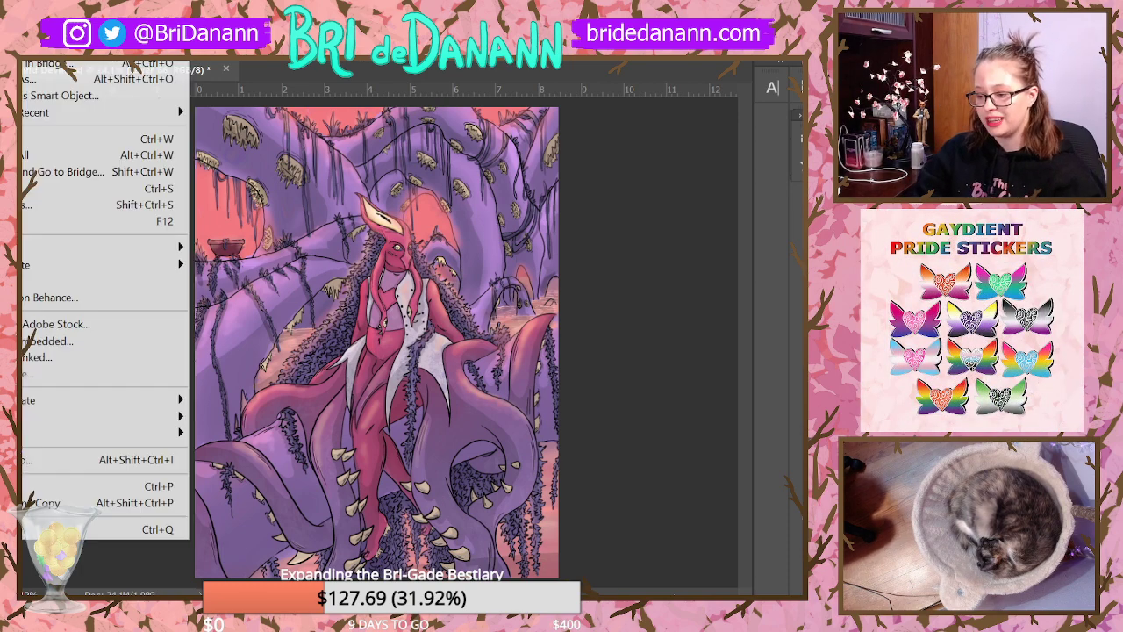
pyautogui.click(149, 188)
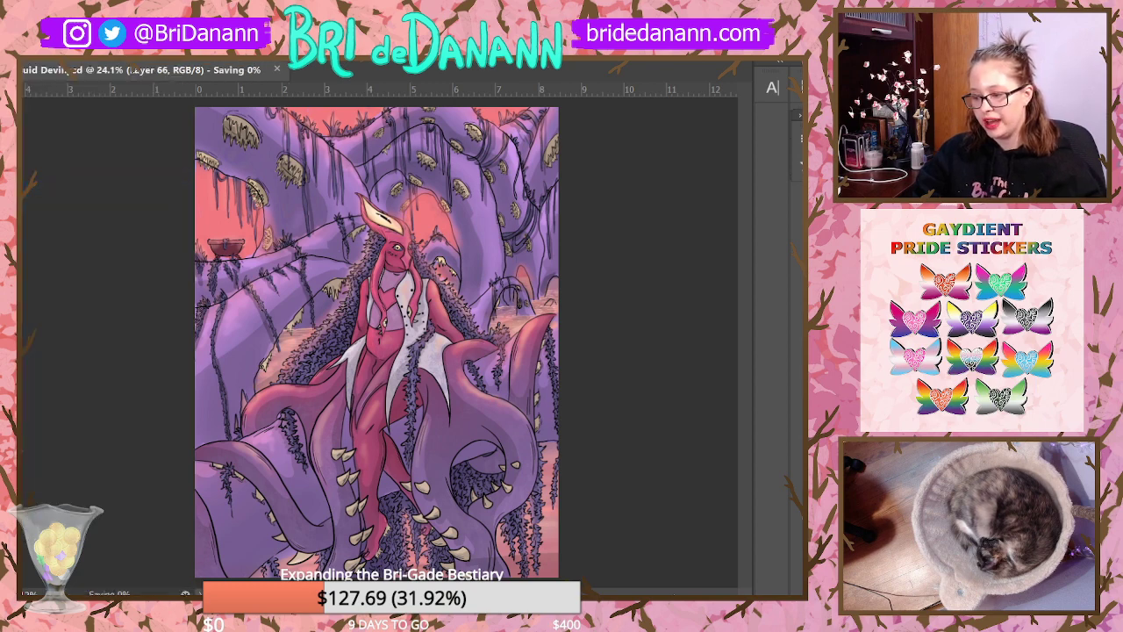